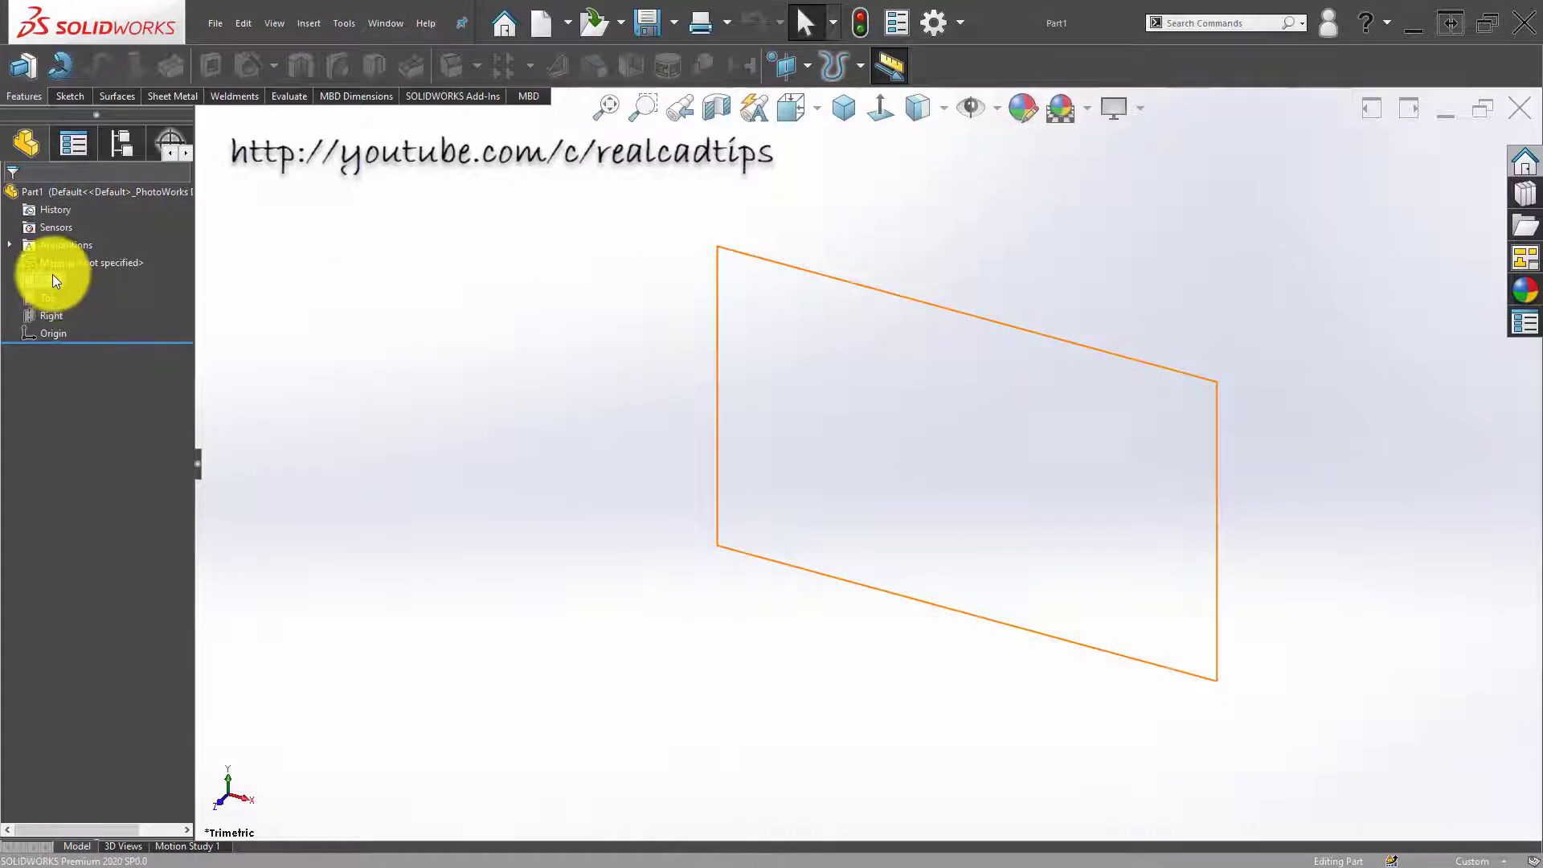
Step: Start a sketch on the Front plane with a horizontal centreline from the origin
{"action": "left_click", "coordinate": [52, 278]}
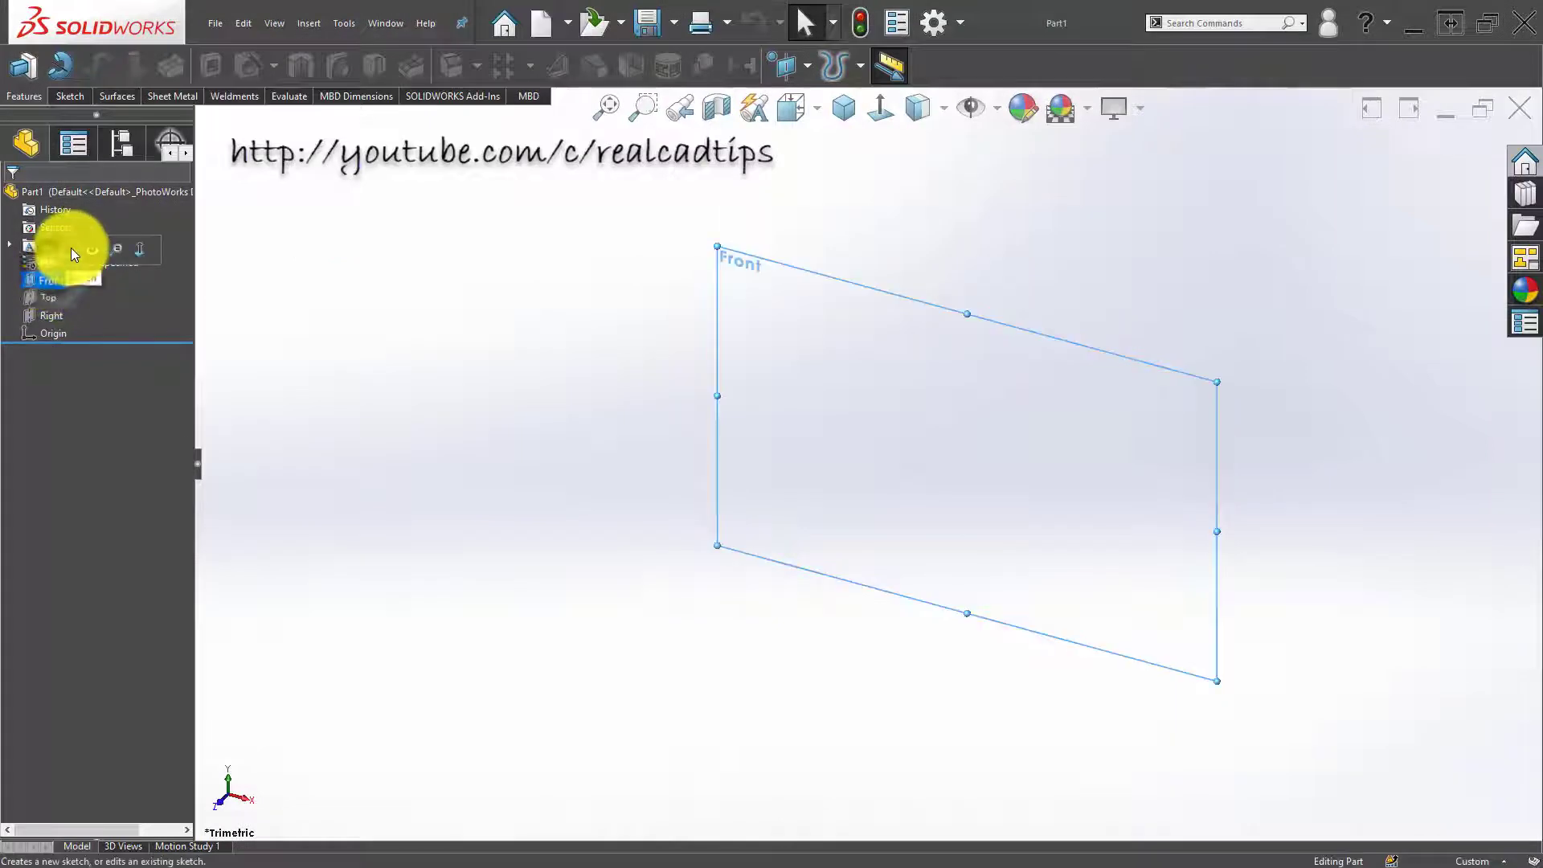
{"action": "left_click", "coordinate": [70, 249]}
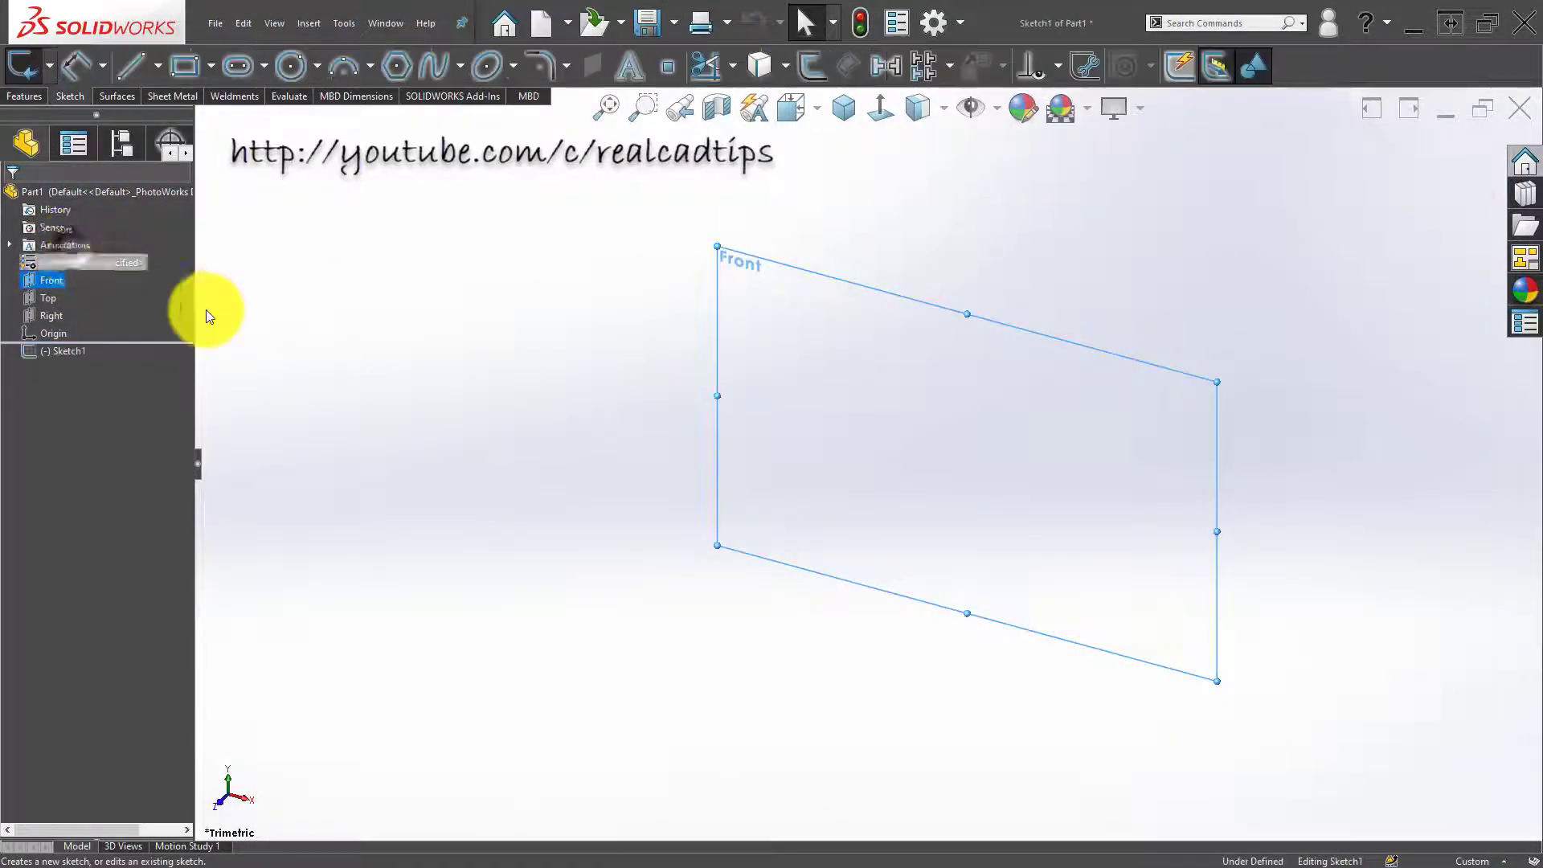
{"action": "left_click", "coordinate": [158, 66]}
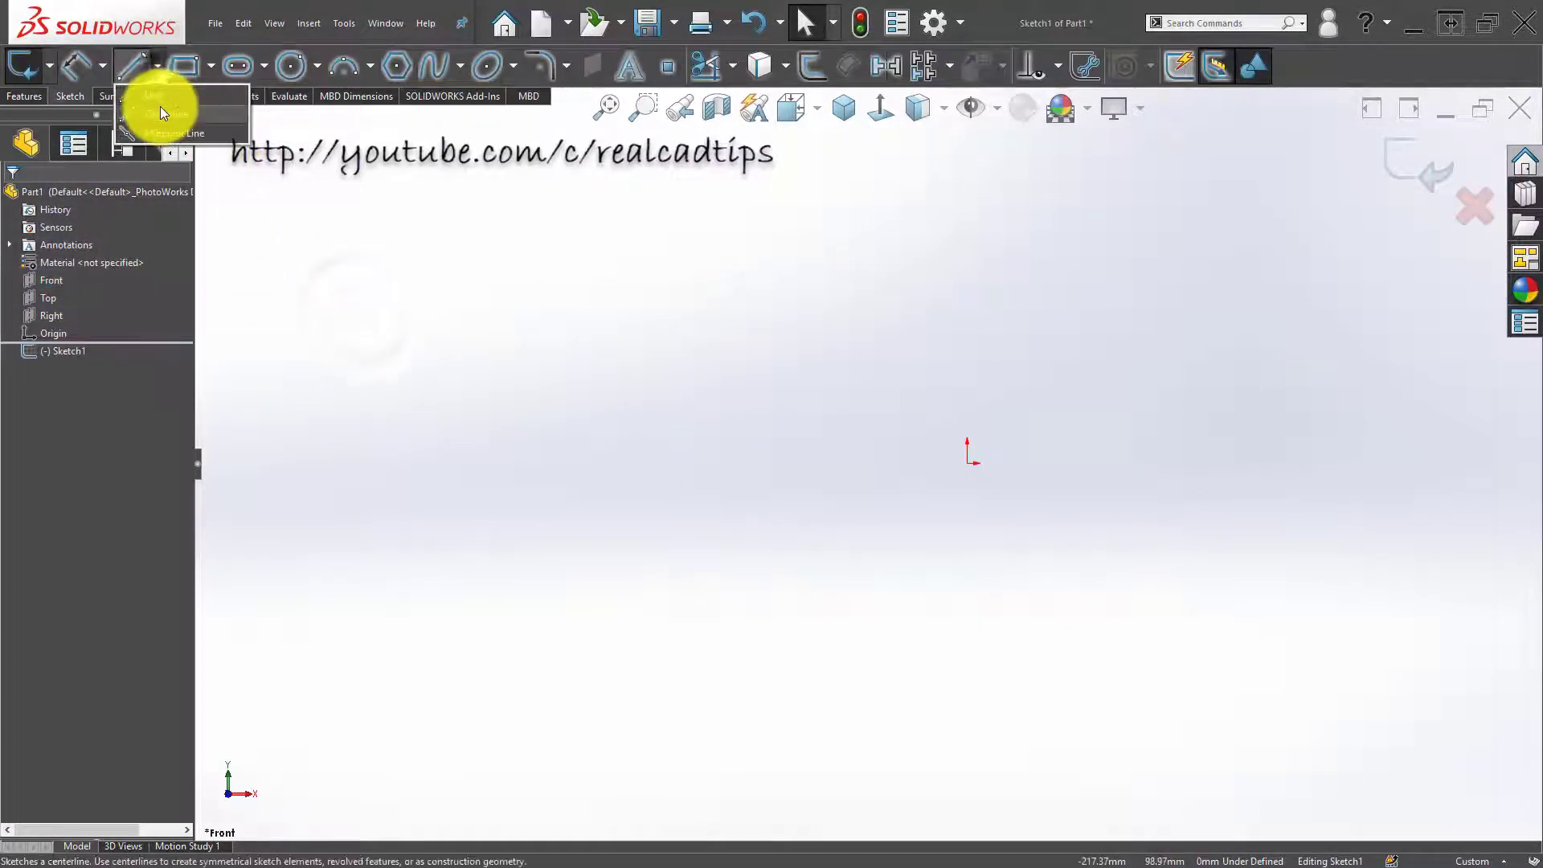
{"action": "left_click", "coordinate": [161, 107]}
{"action": "left_click", "coordinate": [968, 463]}
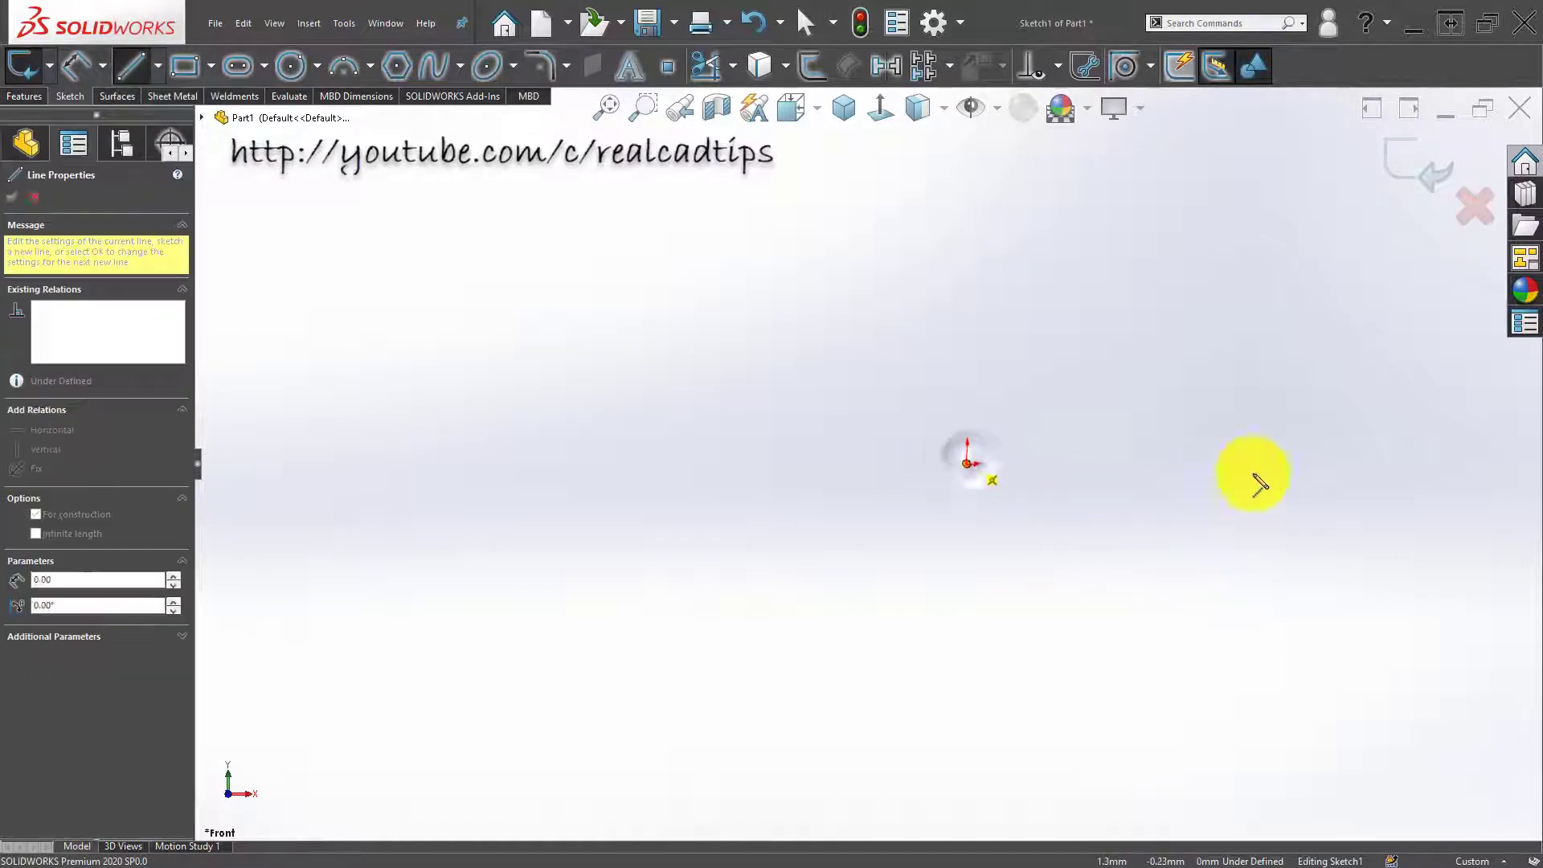
{"action": "left_click", "coordinate": [1272, 463]}
{"action": "double_click", "coordinate": [1138, 581]}
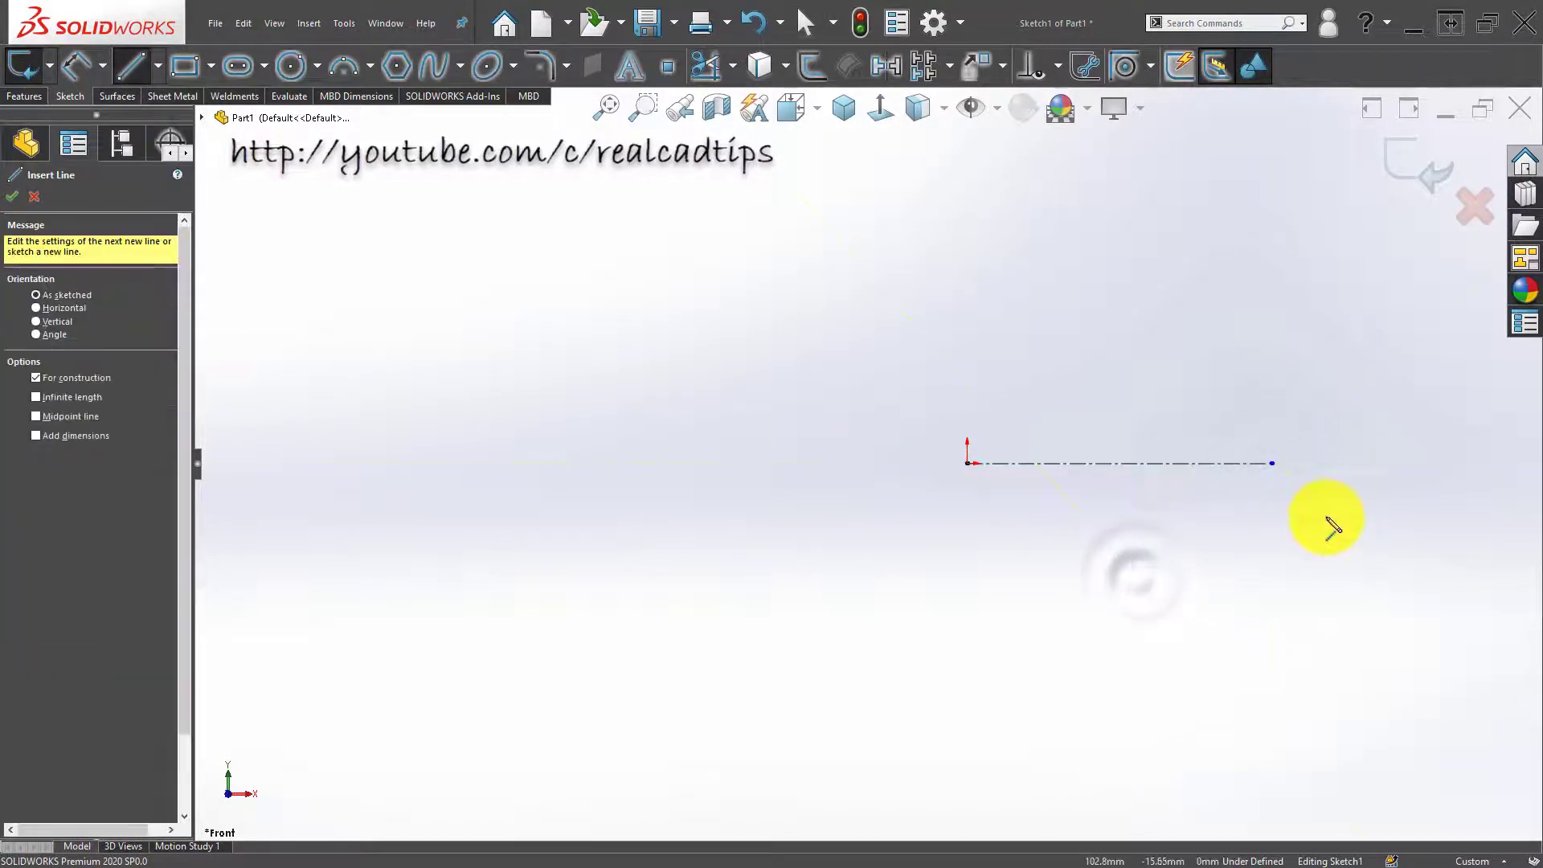
{"action": "scroll", "coordinate": [1324, 523], "scroll_direction": "down", "scroll_amount": 3}
{"action": "scroll", "coordinate": [1258, 371], "scroll_direction": "up", "scroll_amount": 1}
{"action": "scroll", "coordinate": [1205, 312], "scroll_direction": "down", "scroll_amount": 1}
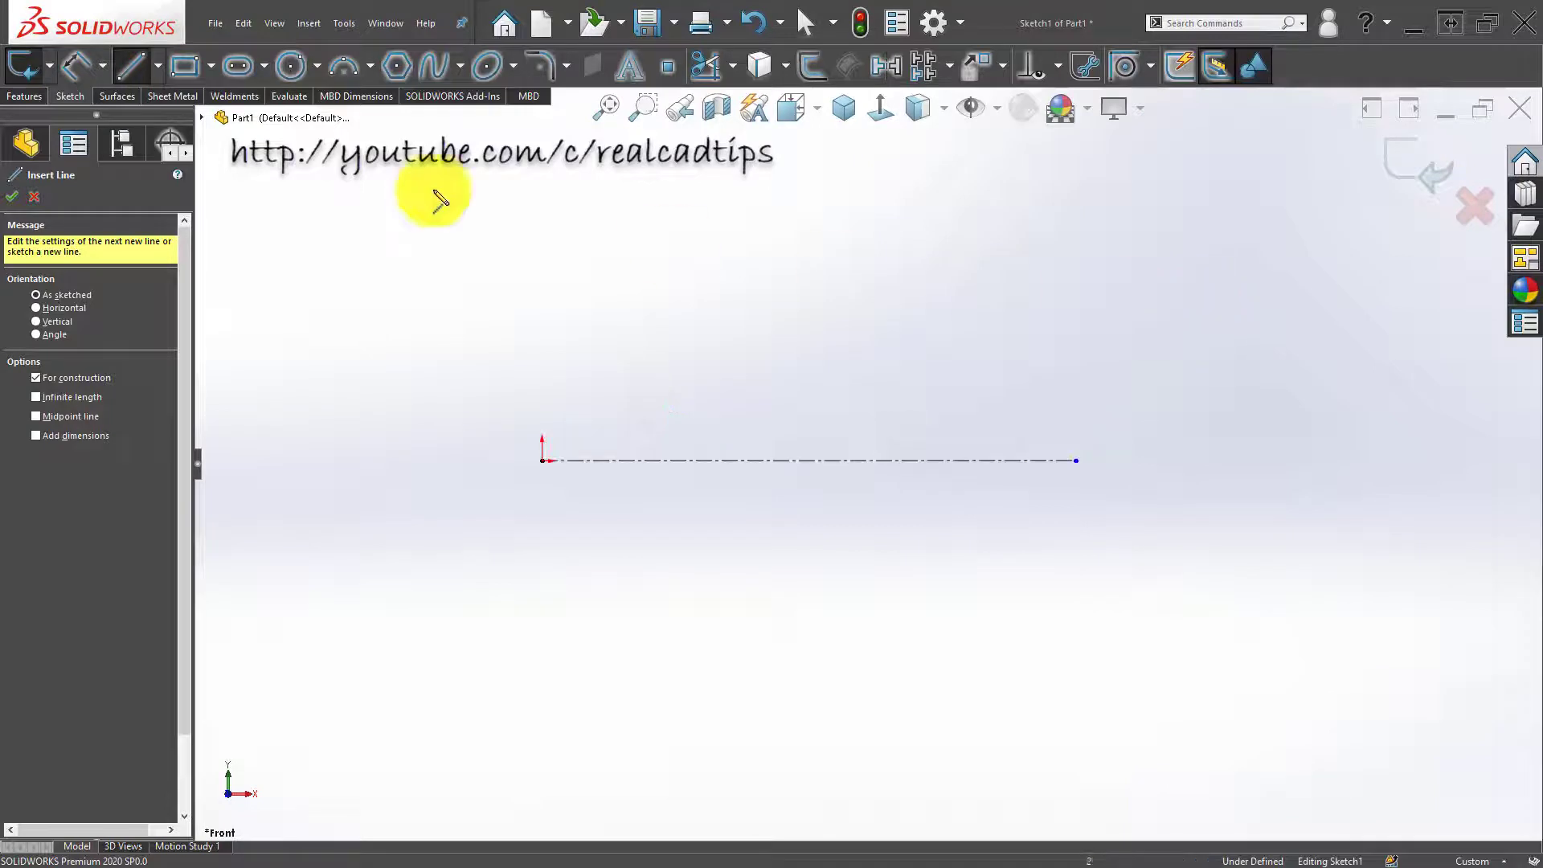
{"action": "left_click", "coordinate": [128, 72]}
Step: Draw a closed stepped line profile that starts and ends on the centreline
{"action": "key", "text": "l"}
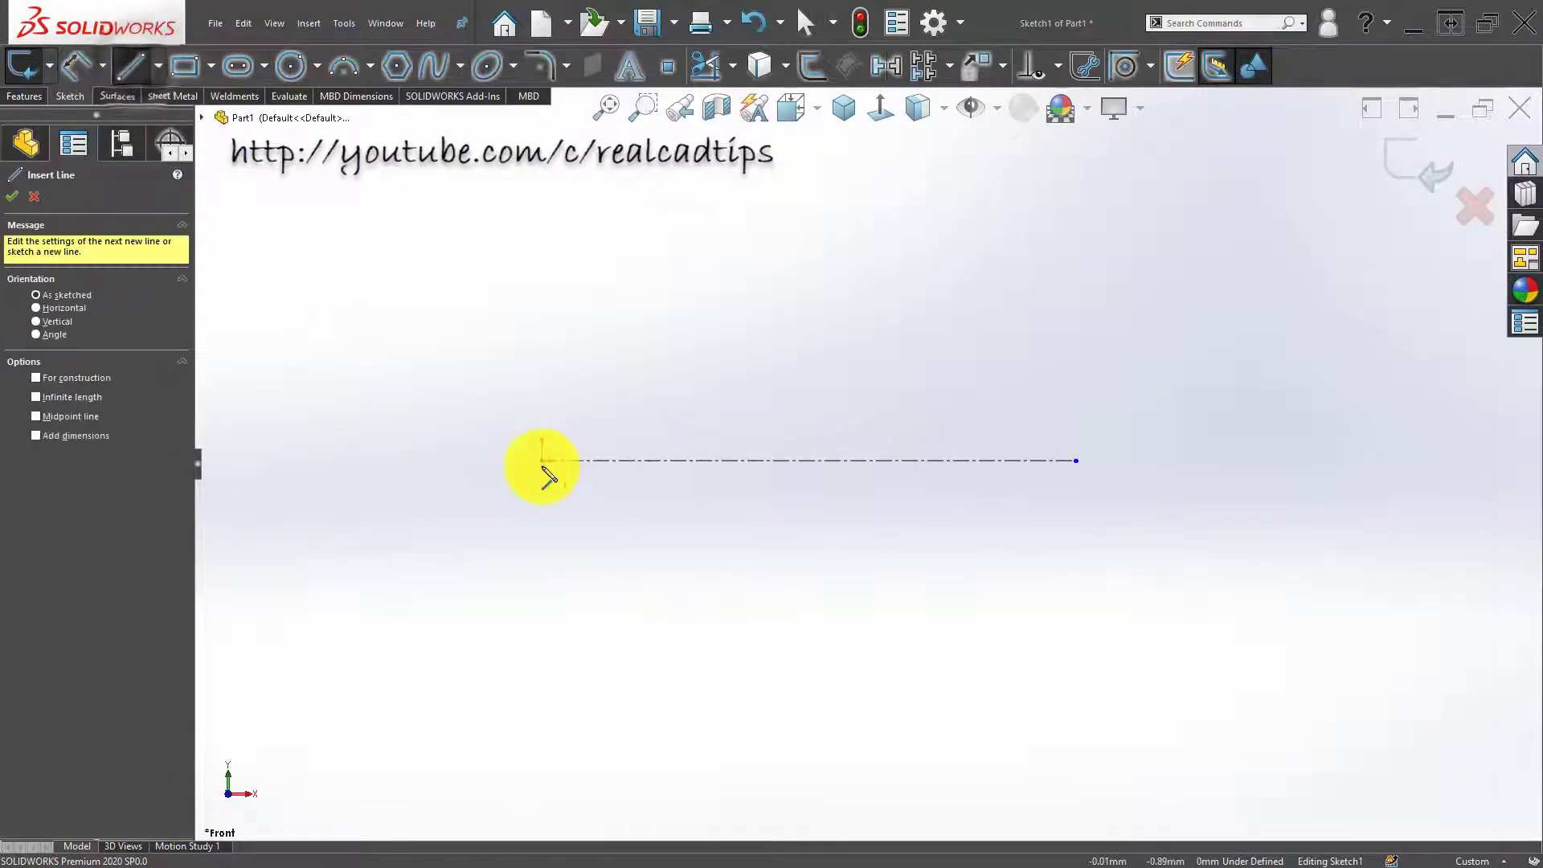
{"action": "left_click", "coordinate": [543, 460]}
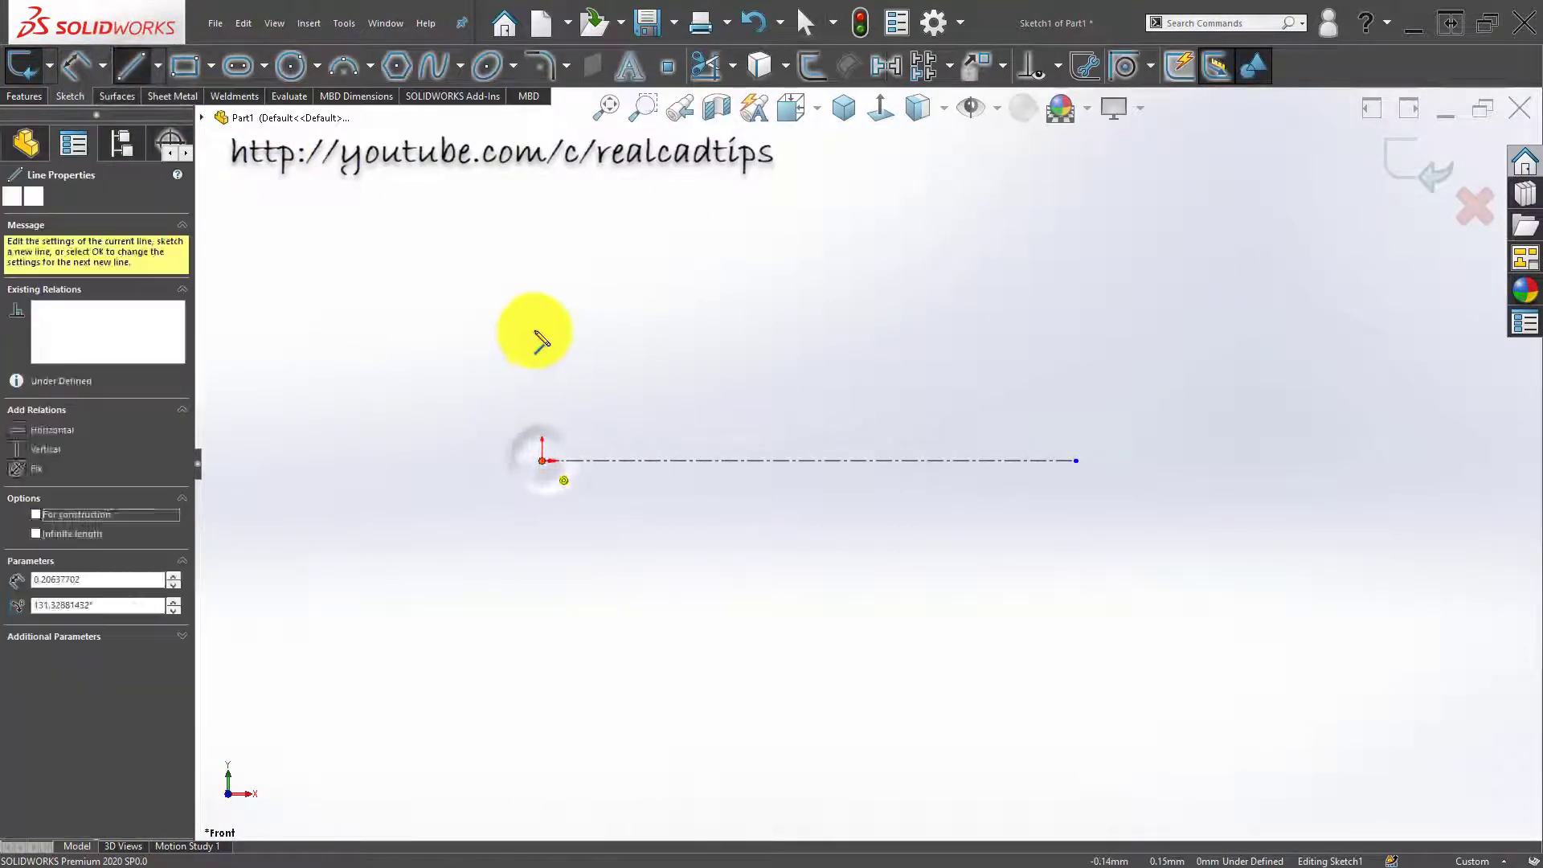
{"action": "left_click", "coordinate": [542, 294]}
{"action": "left_click", "coordinate": [741, 293]}
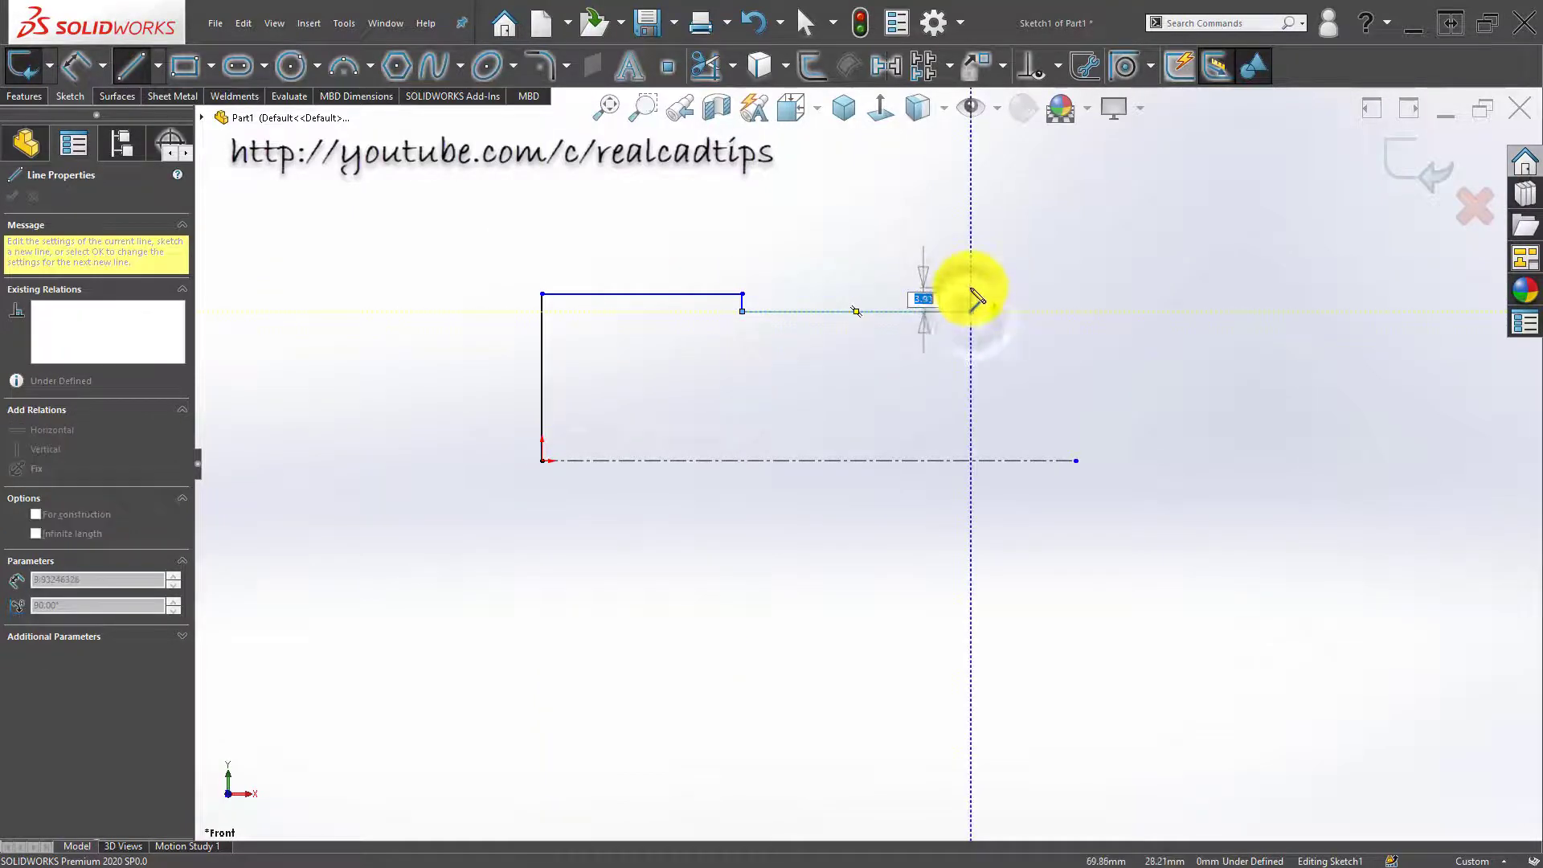
{"action": "left_click", "coordinate": [971, 311]}
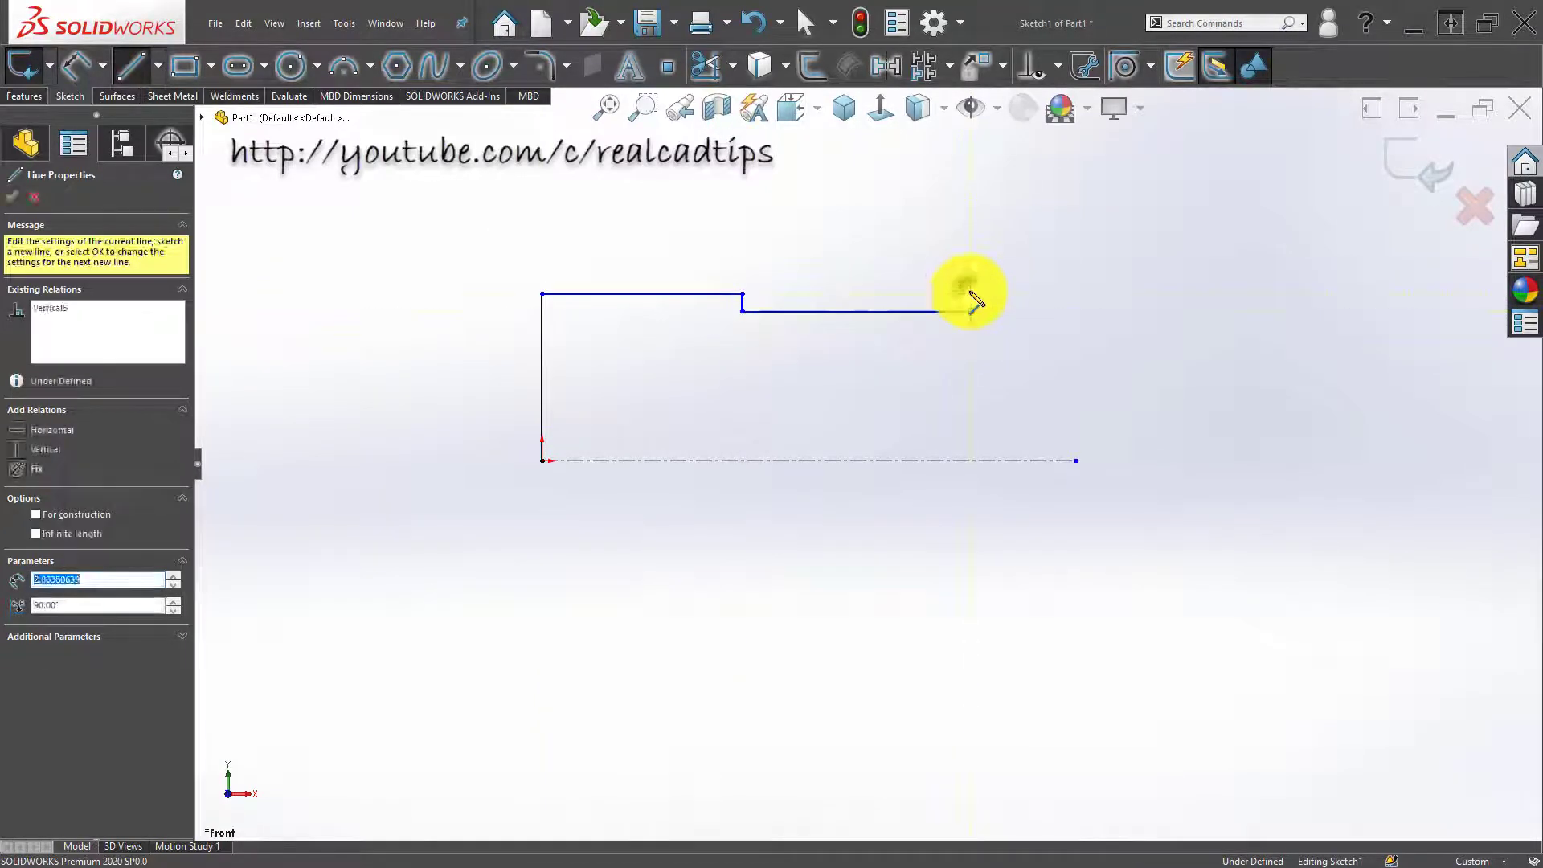
{"action": "left_click", "coordinate": [1059, 293]}
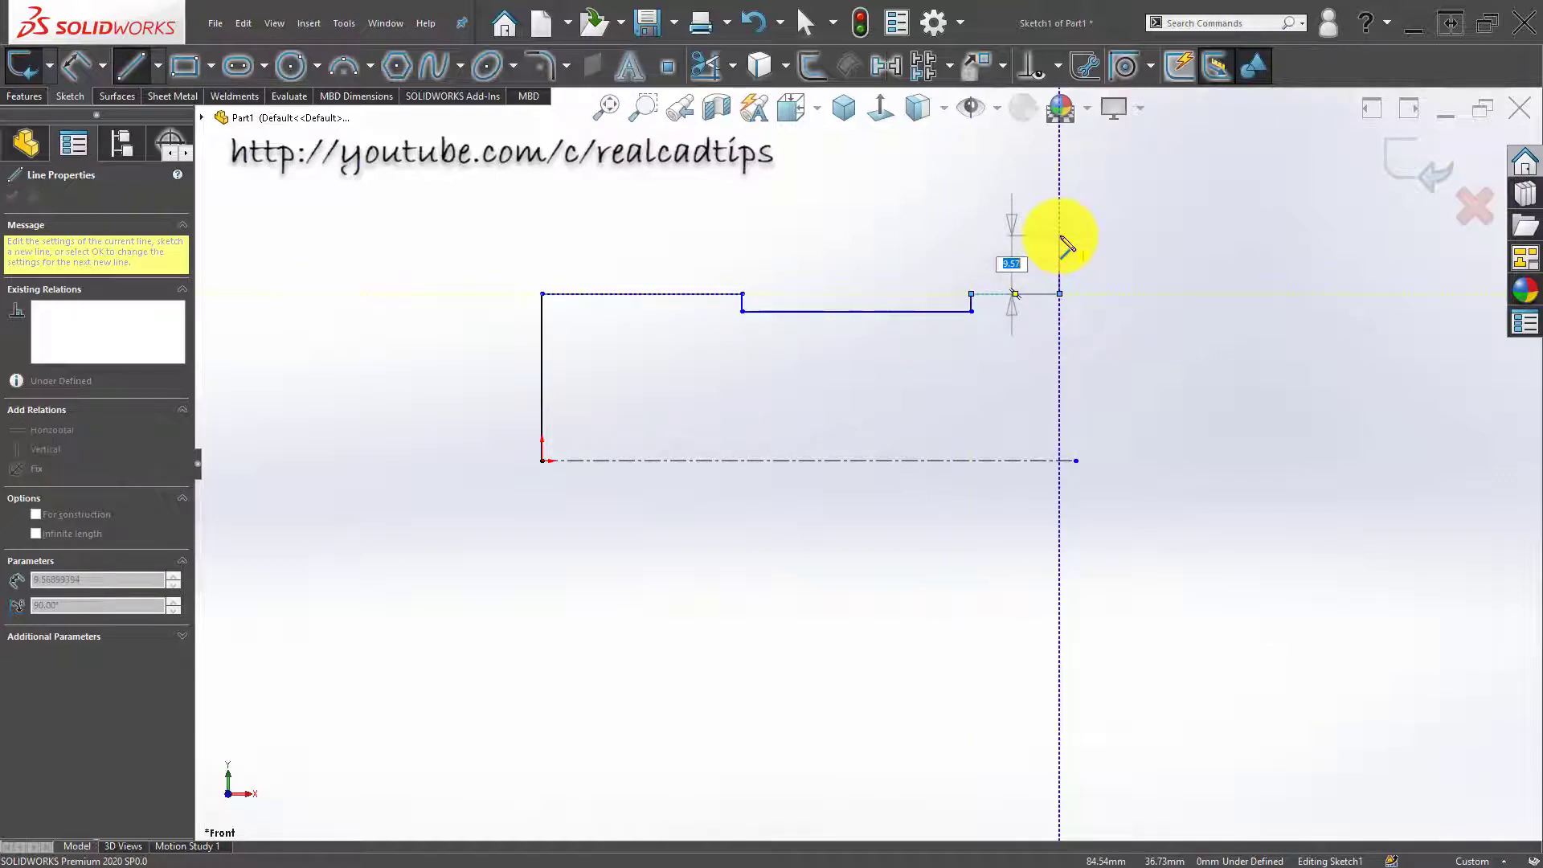
{"action": "left_click", "coordinate": [1059, 235]}
{"action": "left_click", "coordinate": [1151, 231]}
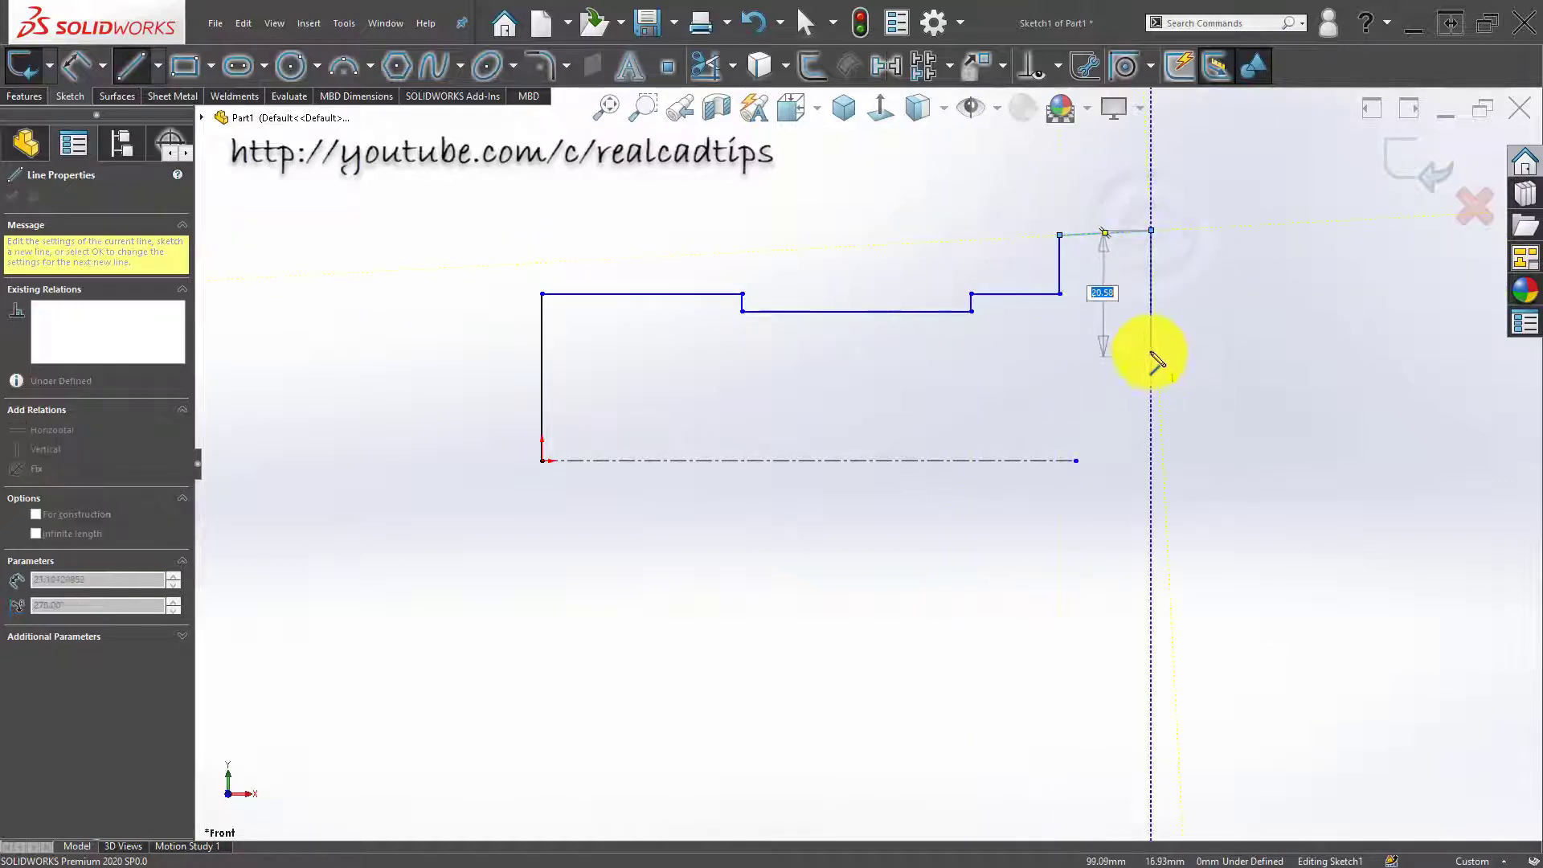
{"action": "left_click", "coordinate": [1151, 347]}
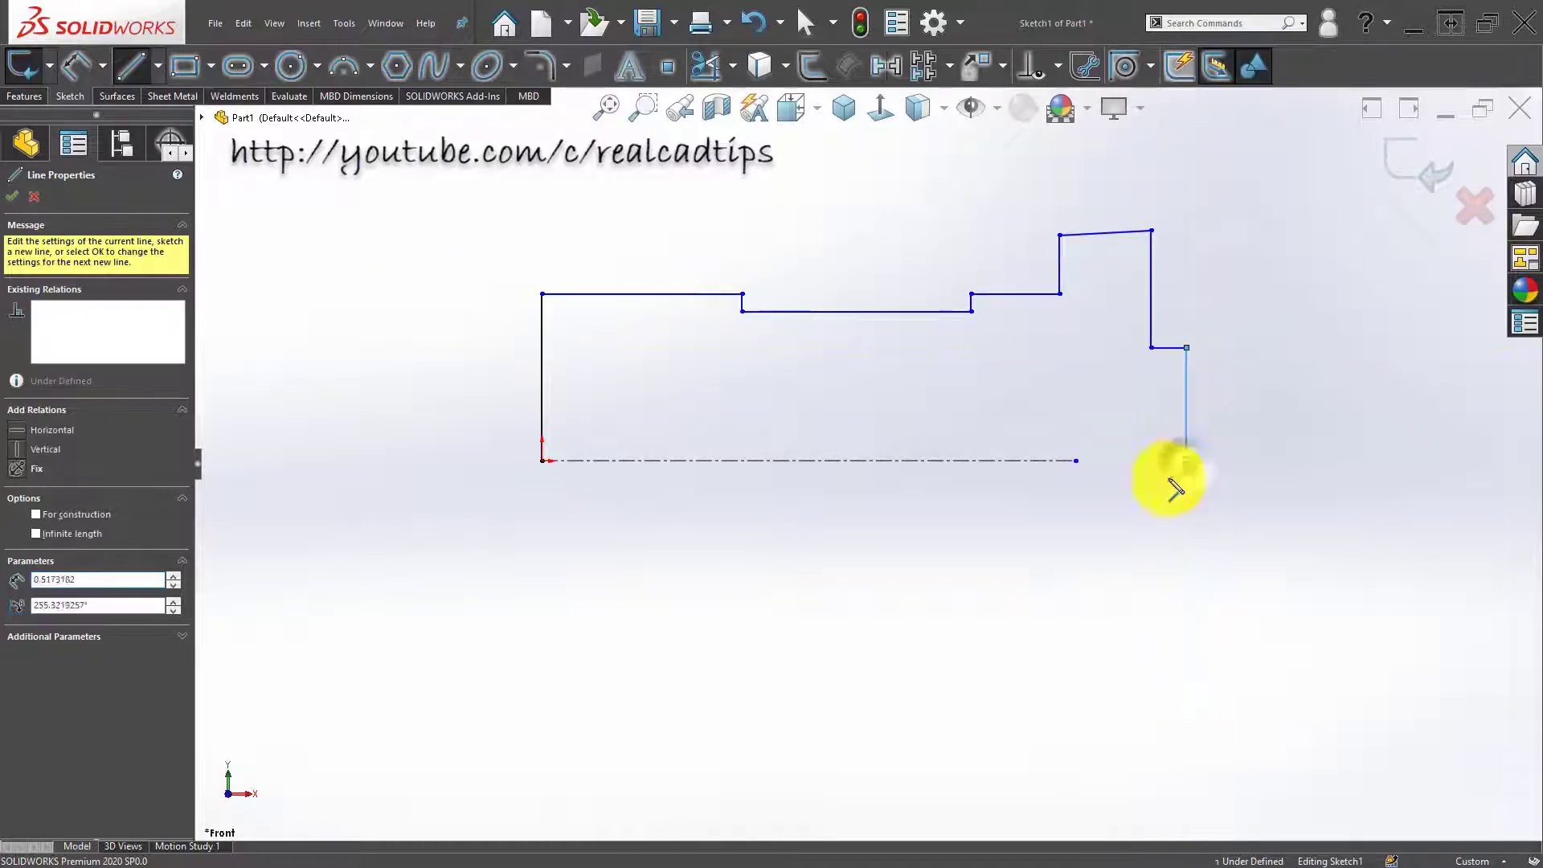
{"action": "left_click", "coordinate": [1186, 460]}
{"action": "left_click", "coordinate": [542, 460]}
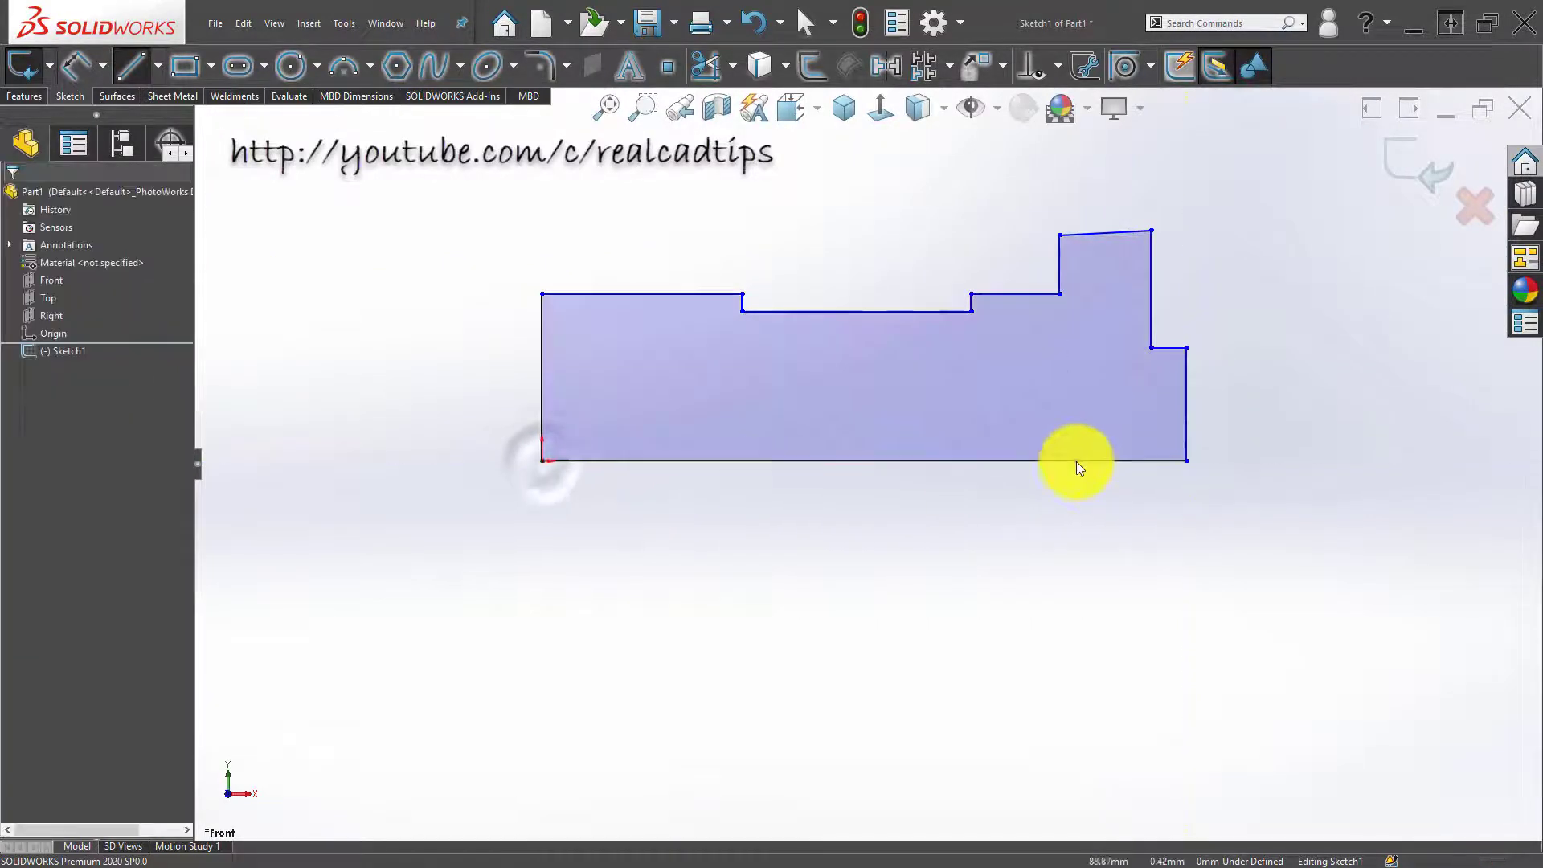
Step: Make the tall step's top line horizontal and extend the centreline past the profile's left end
{"action": "left_click_drag", "start_coordinate": [1077, 461], "coordinate": [1358, 453]}
{"action": "key", "text": "Escape"}
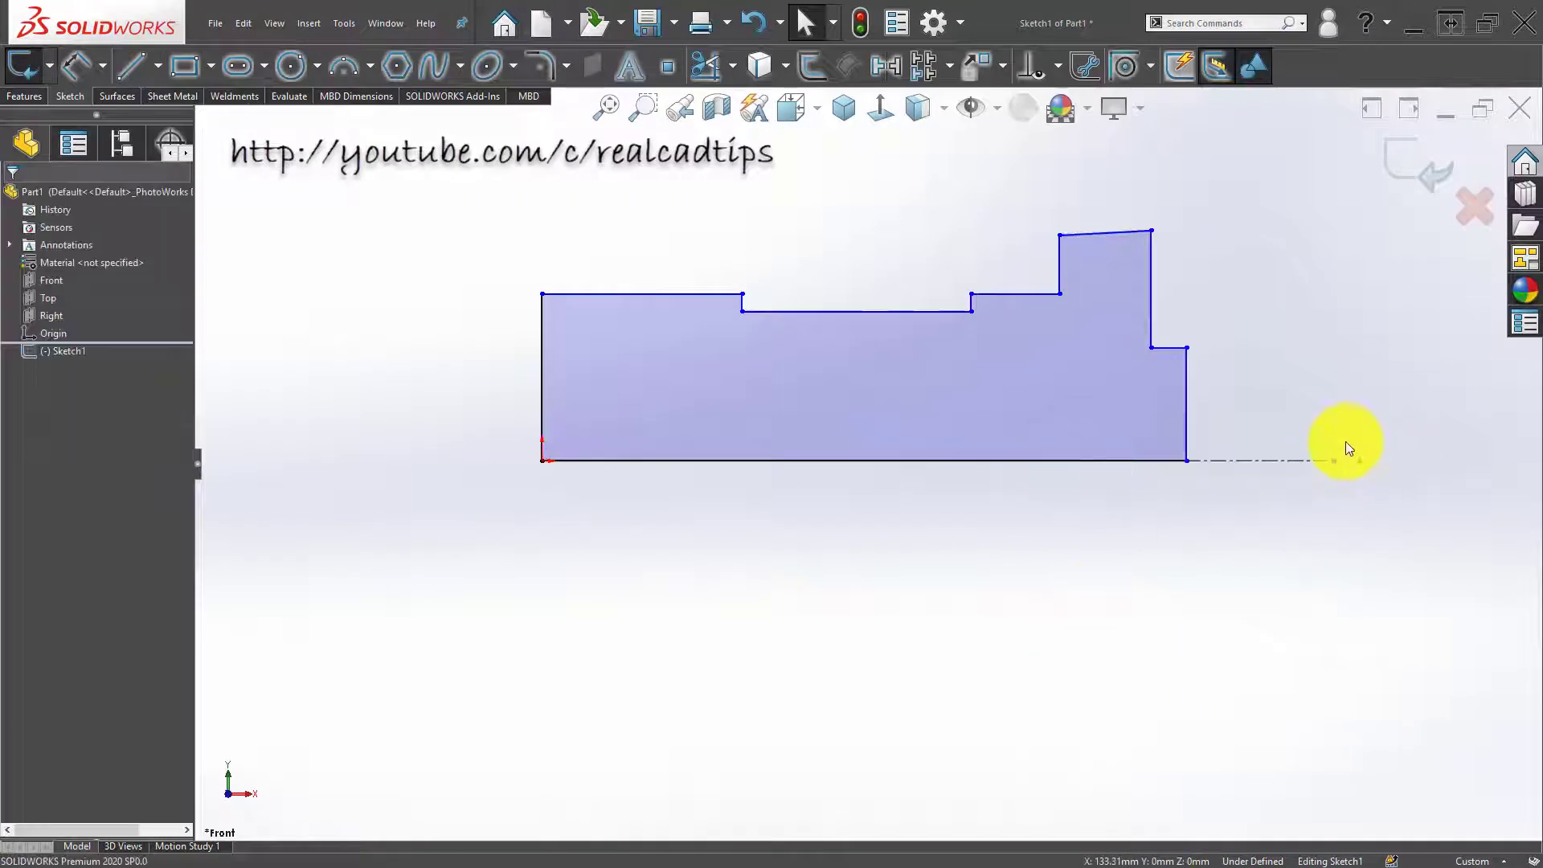
{"action": "left_click", "coordinate": [1101, 232]}
{"action": "left_click", "coordinate": [1165, 159]}
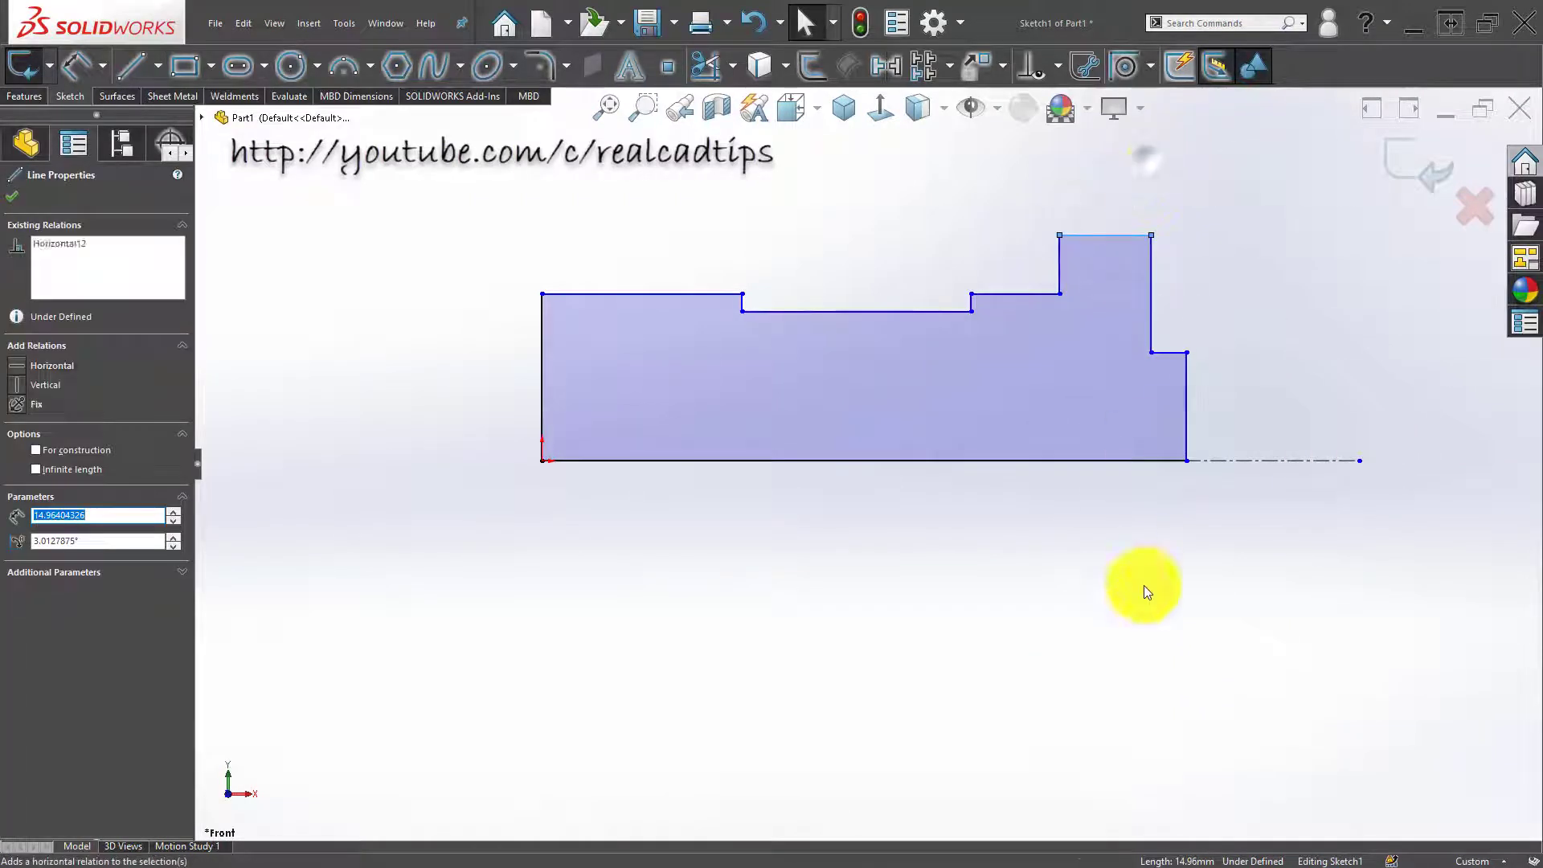
{"action": "left_click", "coordinate": [1145, 584]}
{"action": "mouse_move", "coordinate": [1358, 460]}
{"action": "left_mouse_down"}
{"action": "mouse_move", "coordinate": [346, 475]}
{"action": "mouse_move", "coordinate": [321, 461]}
{"action": "left_mouse_up"}
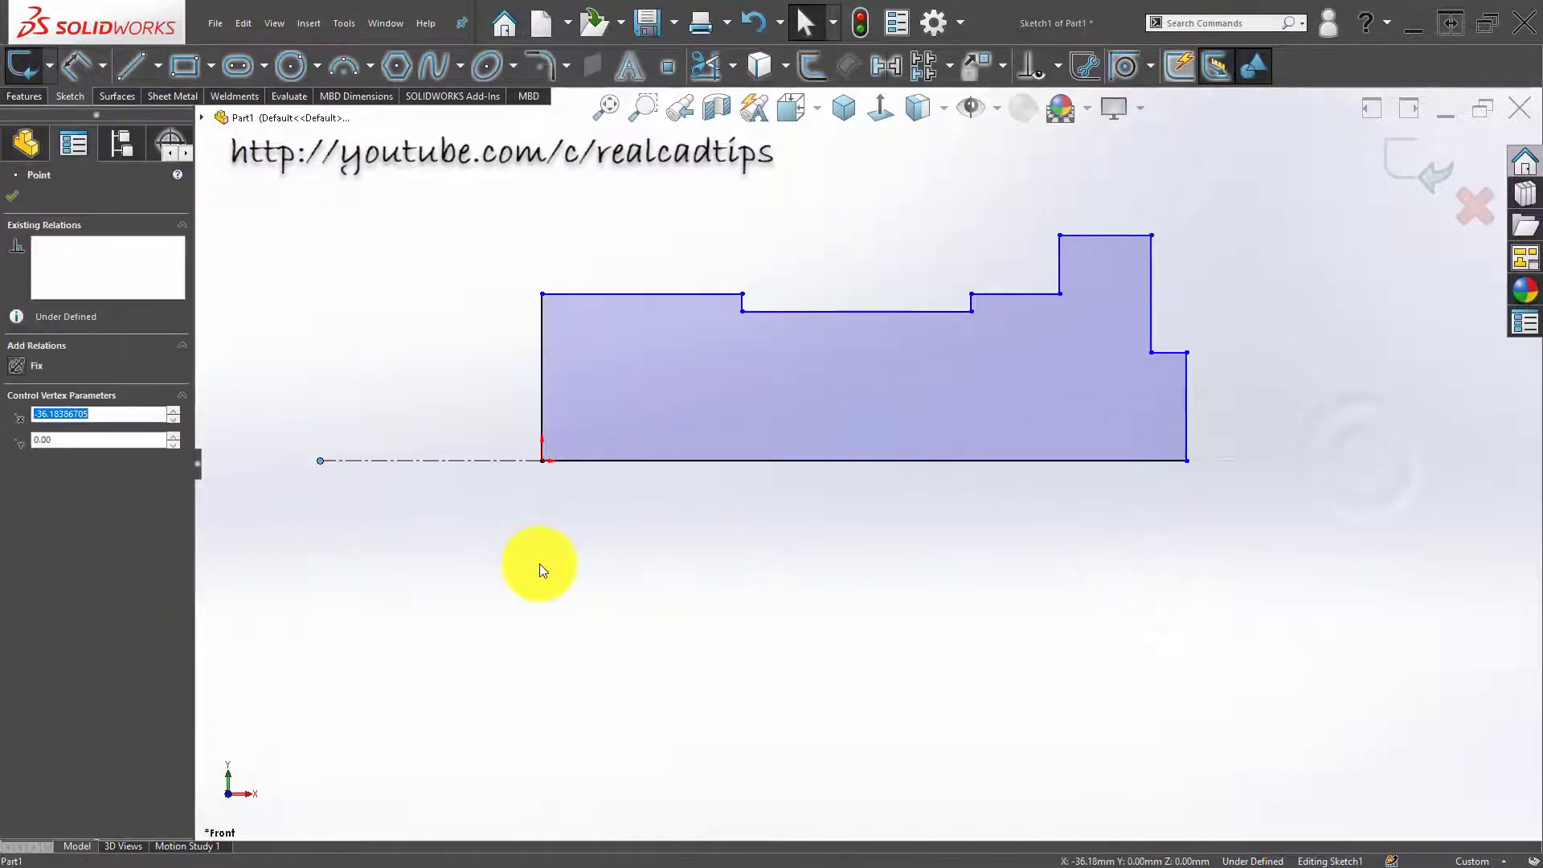
{"action": "left_click", "coordinate": [534, 551]}
Step: Dimension the left top edge as a 160 diameter about the centreline
{"action": "key", "text": "d"}
{"action": "left_click", "coordinate": [609, 294]}
{"action": "left_click", "coordinate": [456, 461]}
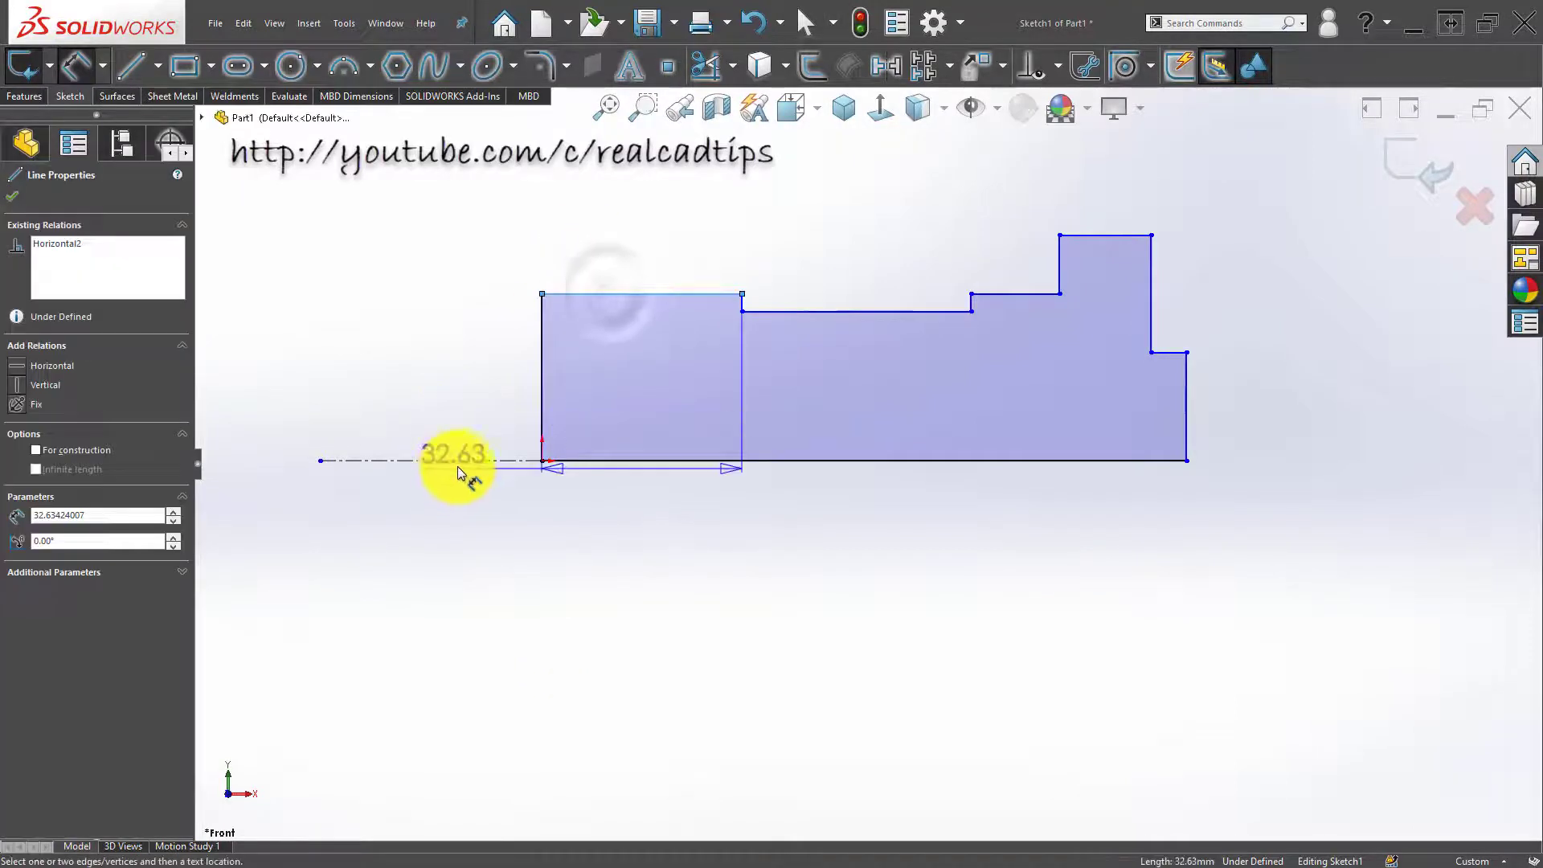
{"action": "left_click", "coordinate": [471, 537]}
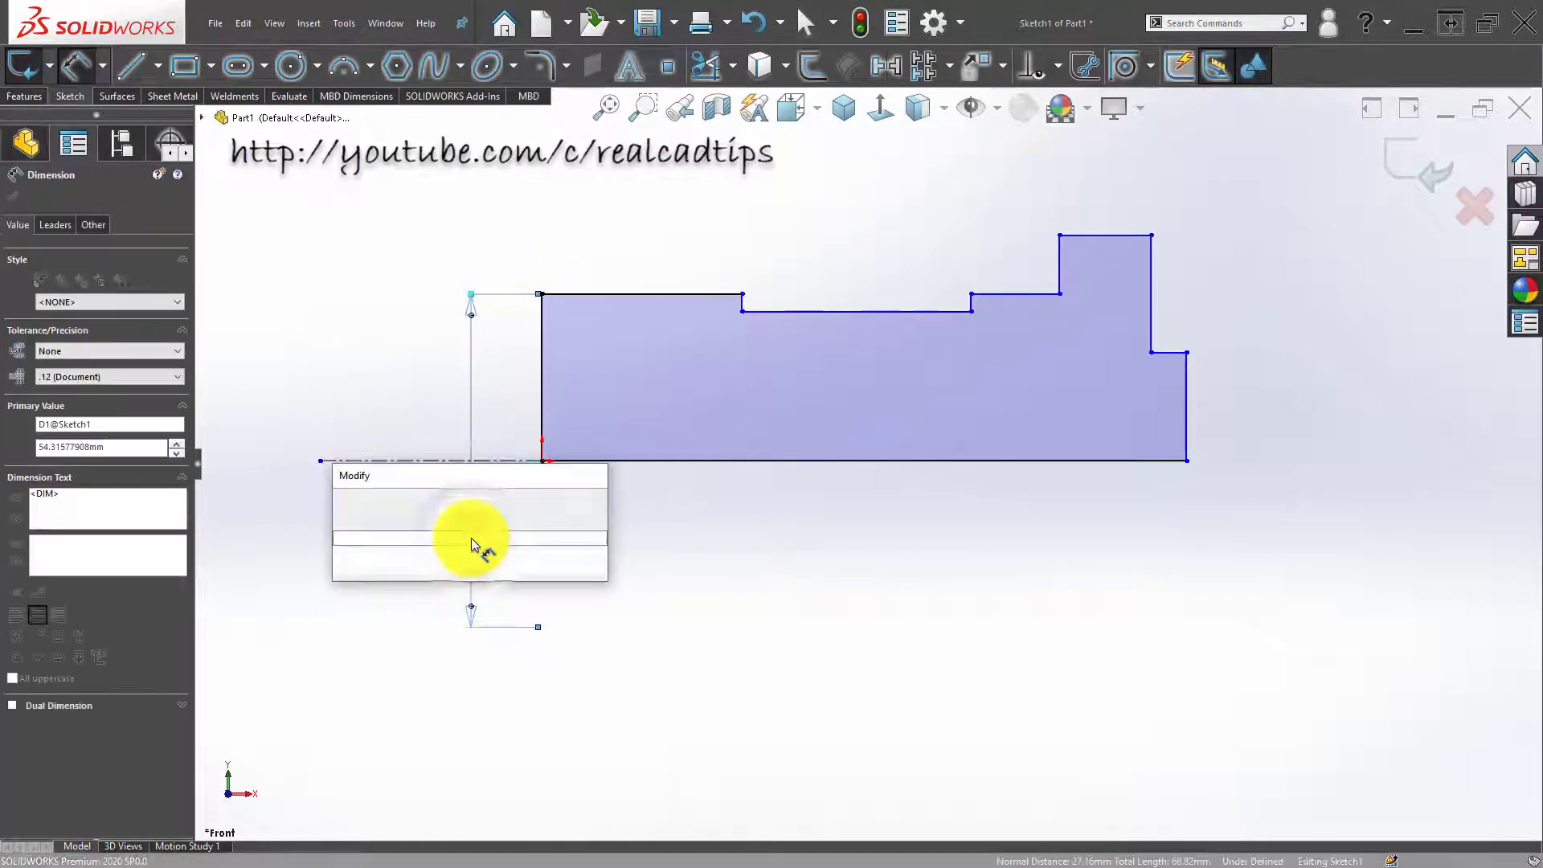
{"action": "type", "text": "160"}
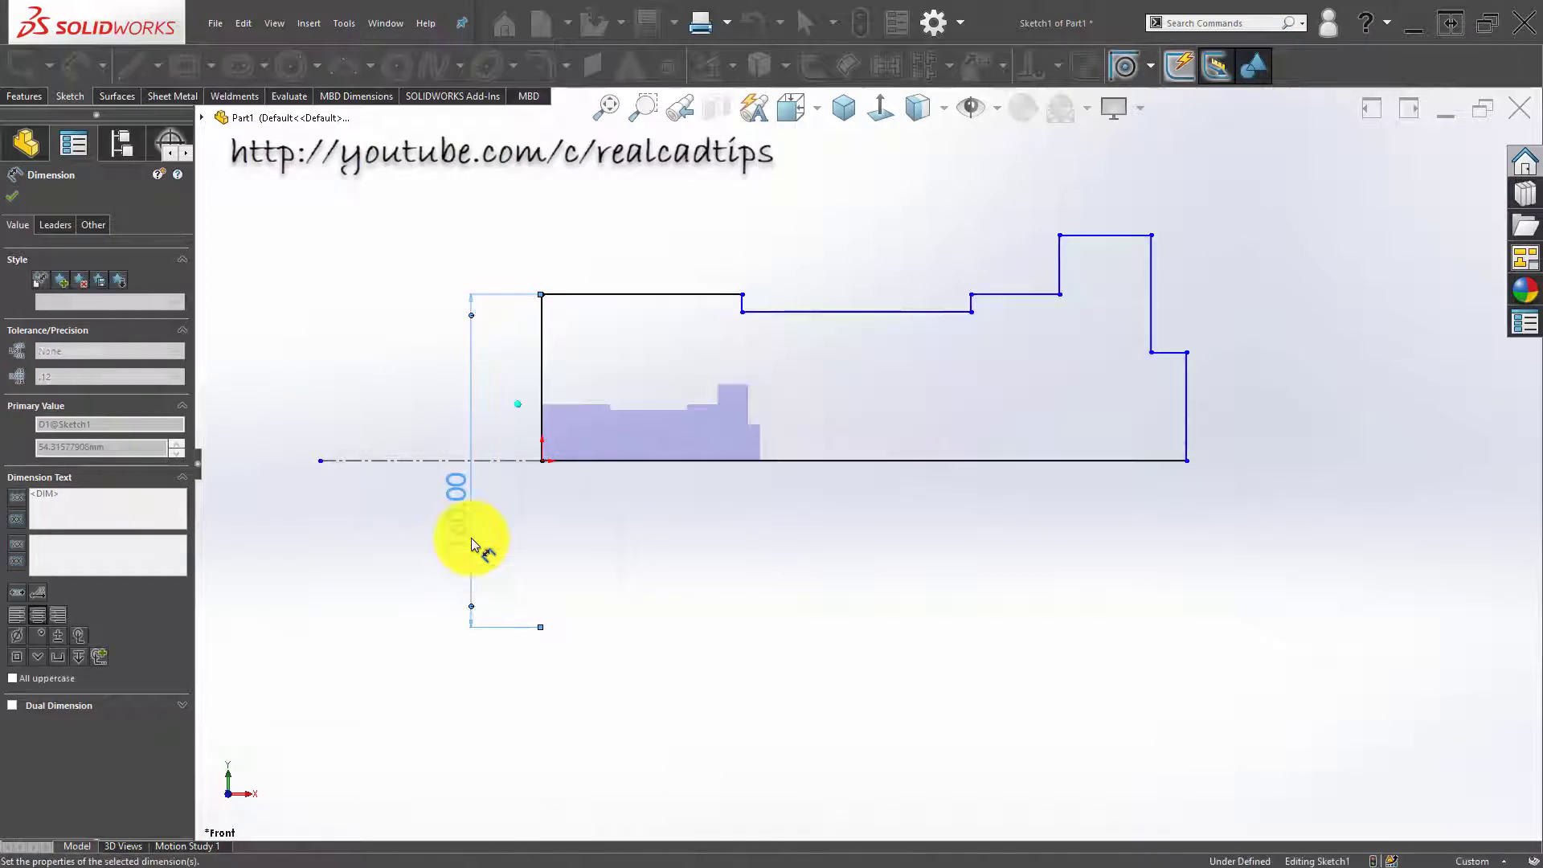
{"action": "key", "text": "Return"}
{"action": "key", "text": "Escape"}
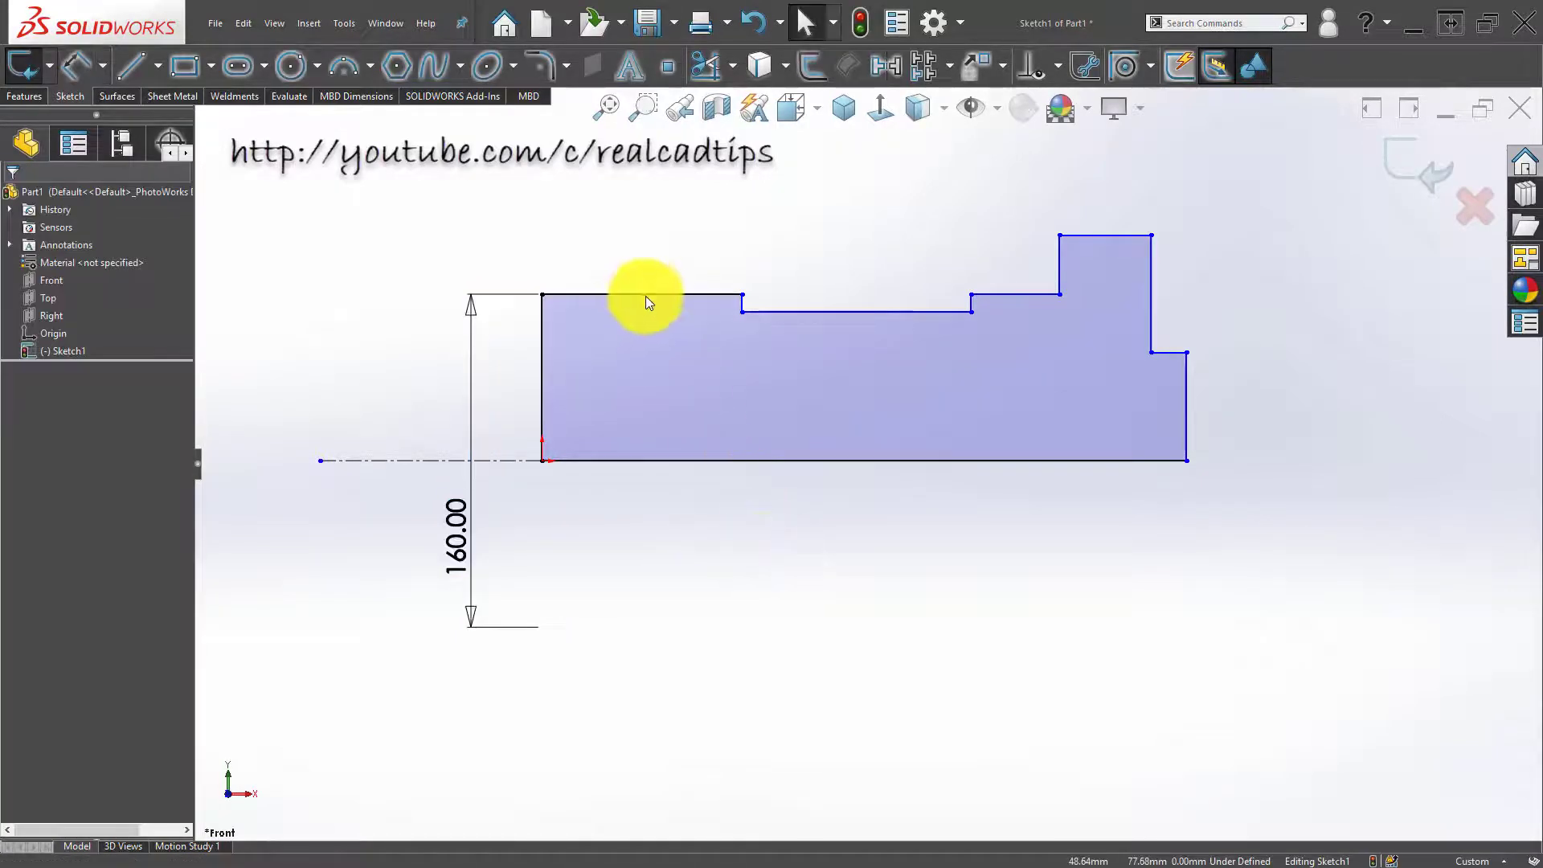
Step: Make the left and right top lines of the profile collinear
{"action": "double_click", "coordinate": [642, 295]}
{"action": "left_click", "coordinate": [674, 294]}
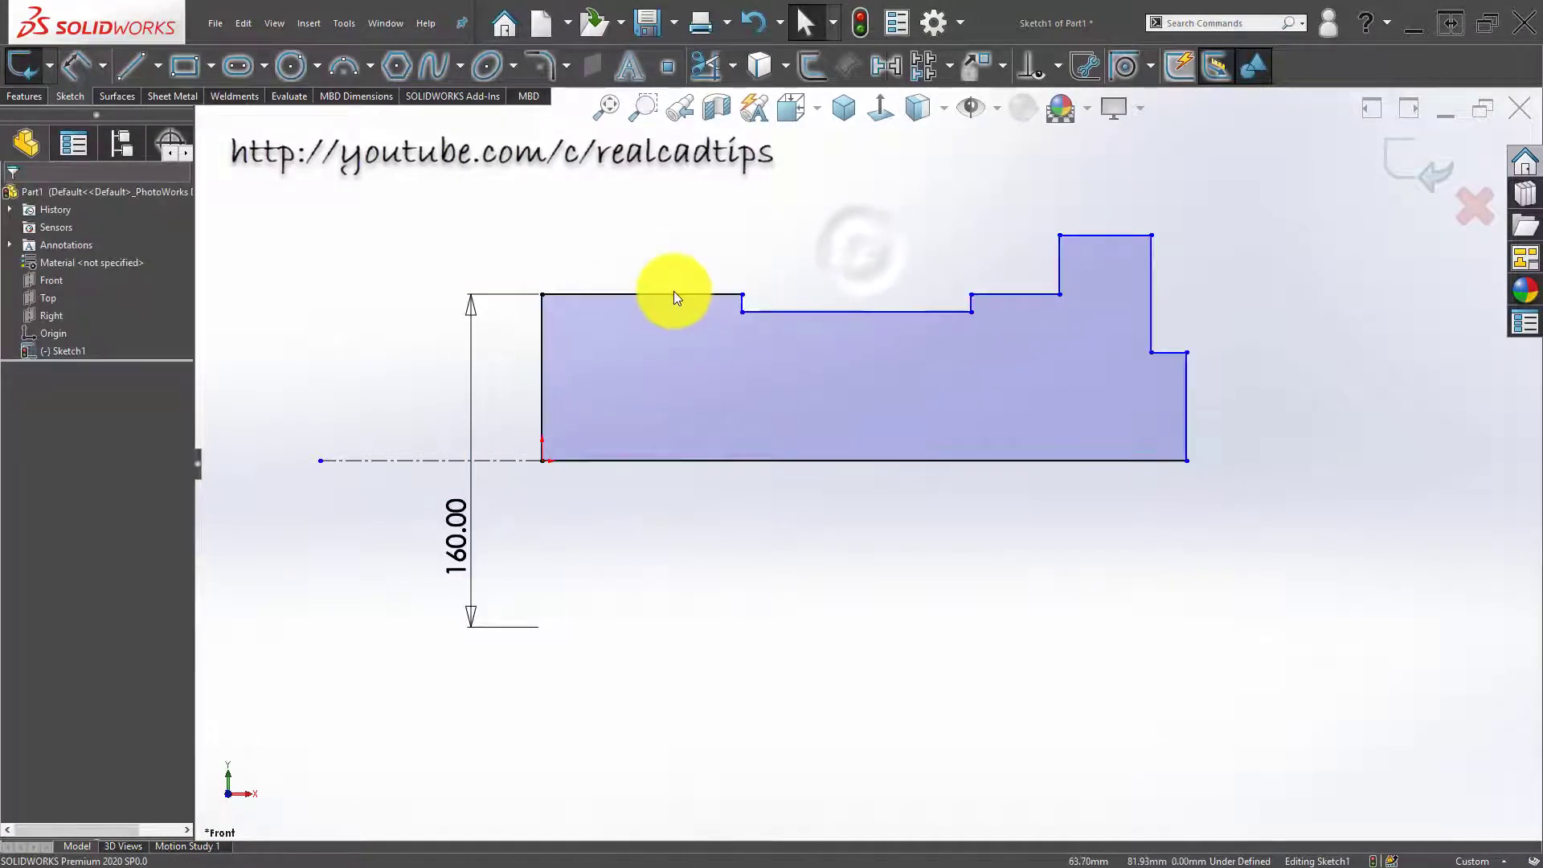
{"action": "left_click", "coordinate": [992, 293], "text": "ctrl"}
{"action": "left_click", "coordinate": [1088, 221]}
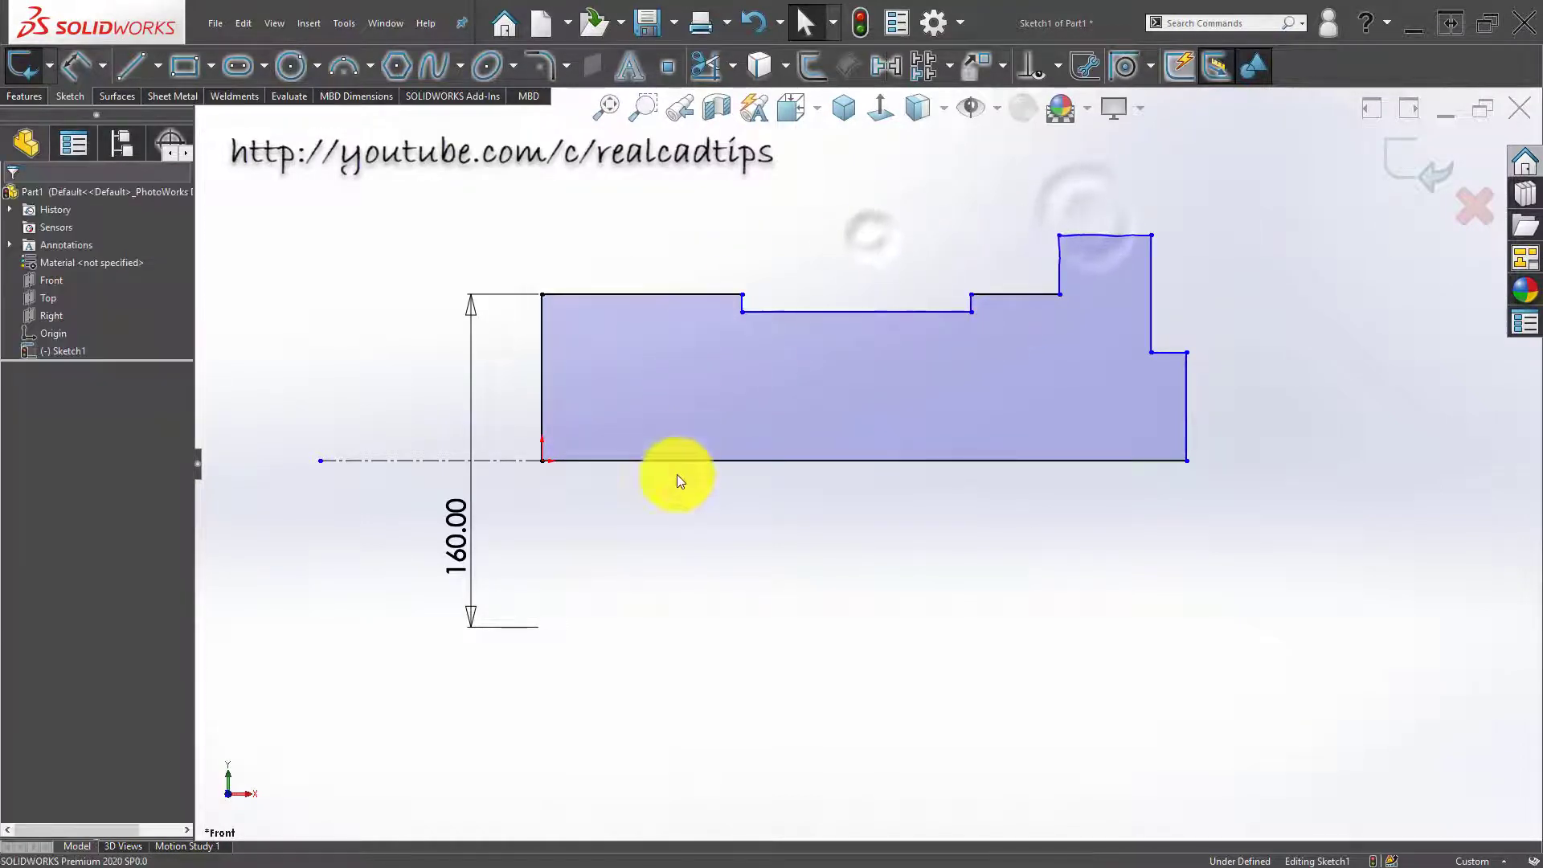
{"action": "right_click_drag", "start_coordinate": [679, 594], "coordinate": [679, 531]}
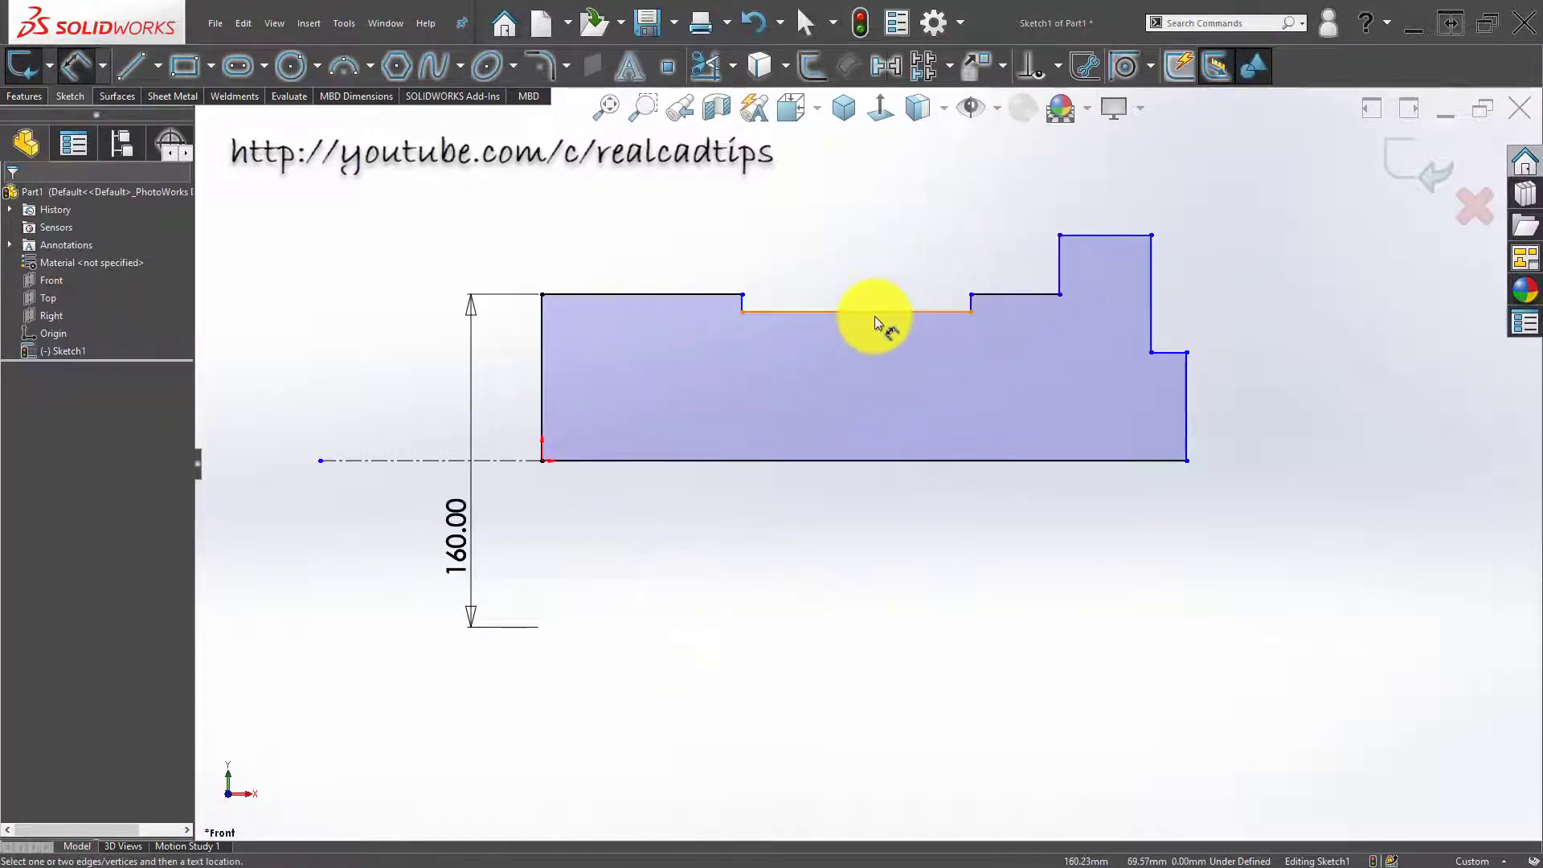
Step: Add diameter dimensions of 158 for the middle section and 190 for the tall step
{"action": "left_click", "coordinate": [828, 318]}
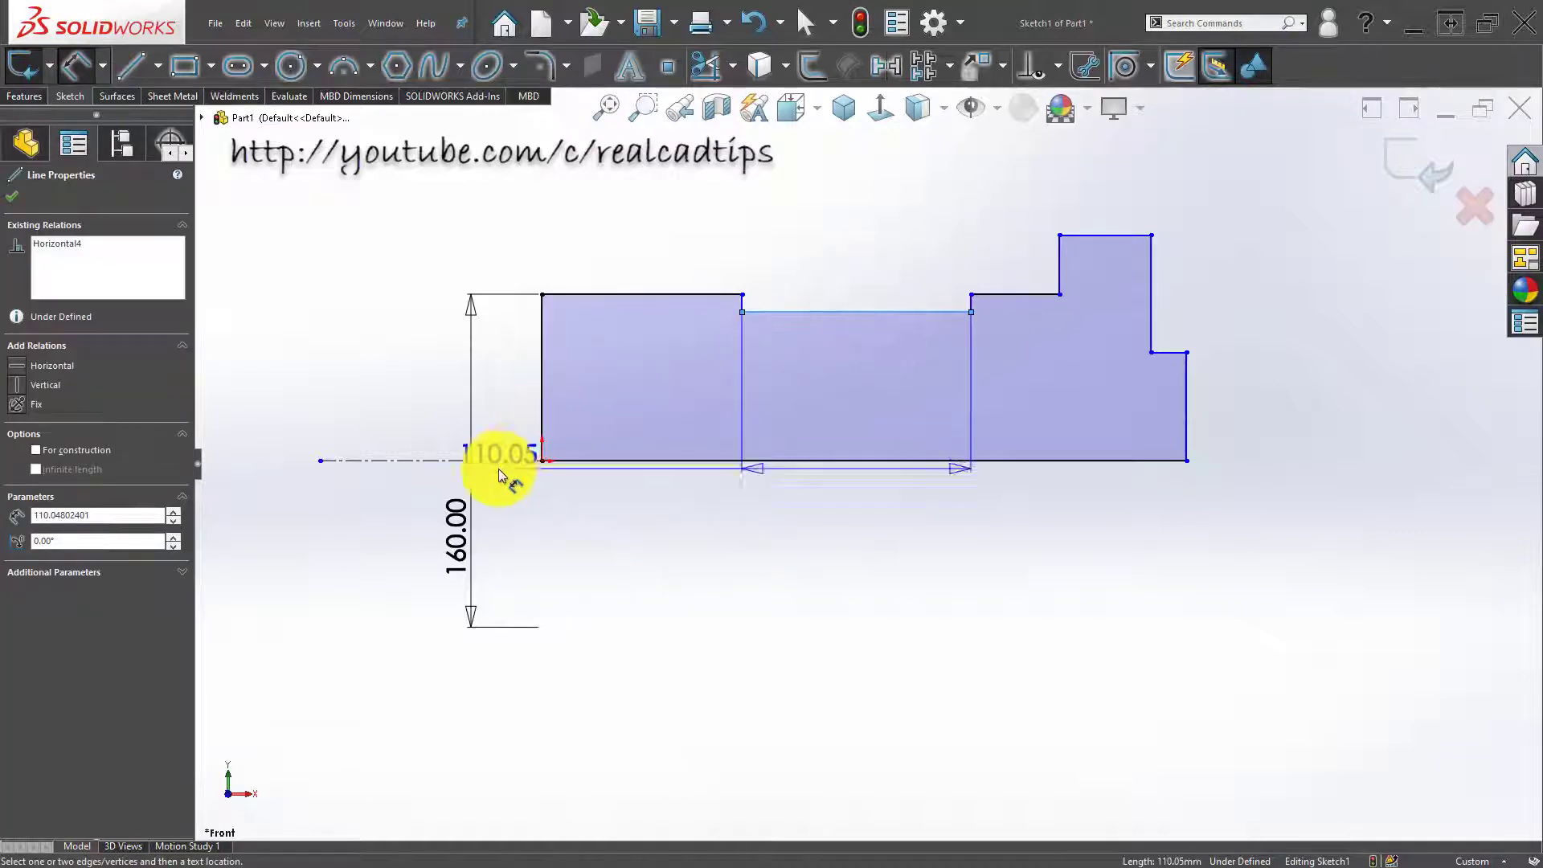
{"action": "left_click", "coordinate": [505, 460]}
{"action": "left_click", "coordinate": [830, 549]}
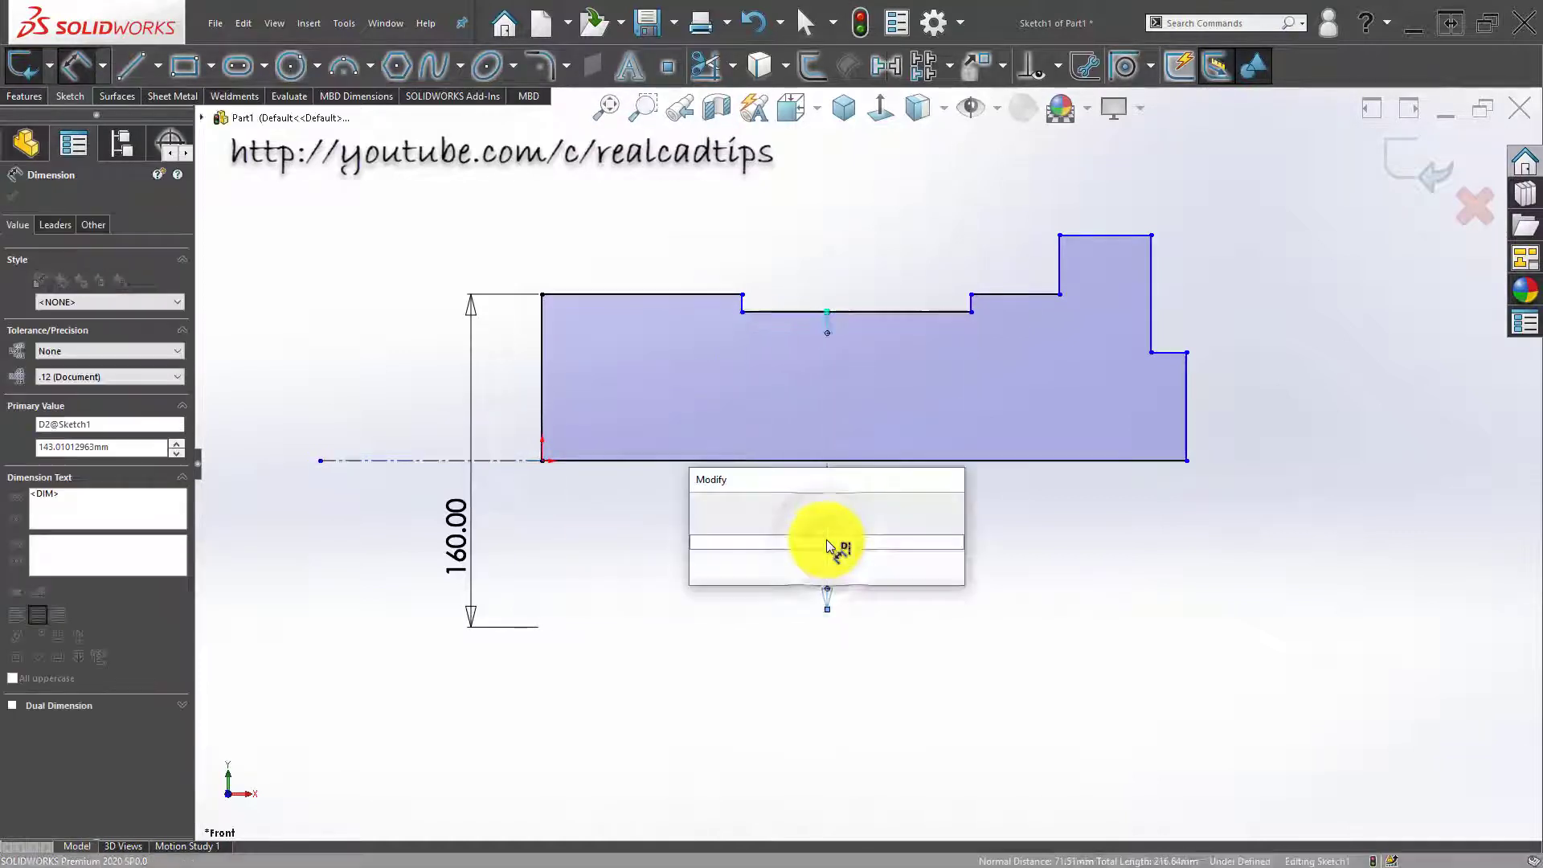
{"action": "type", "text": "158"}
{"action": "key", "text": "Return"}
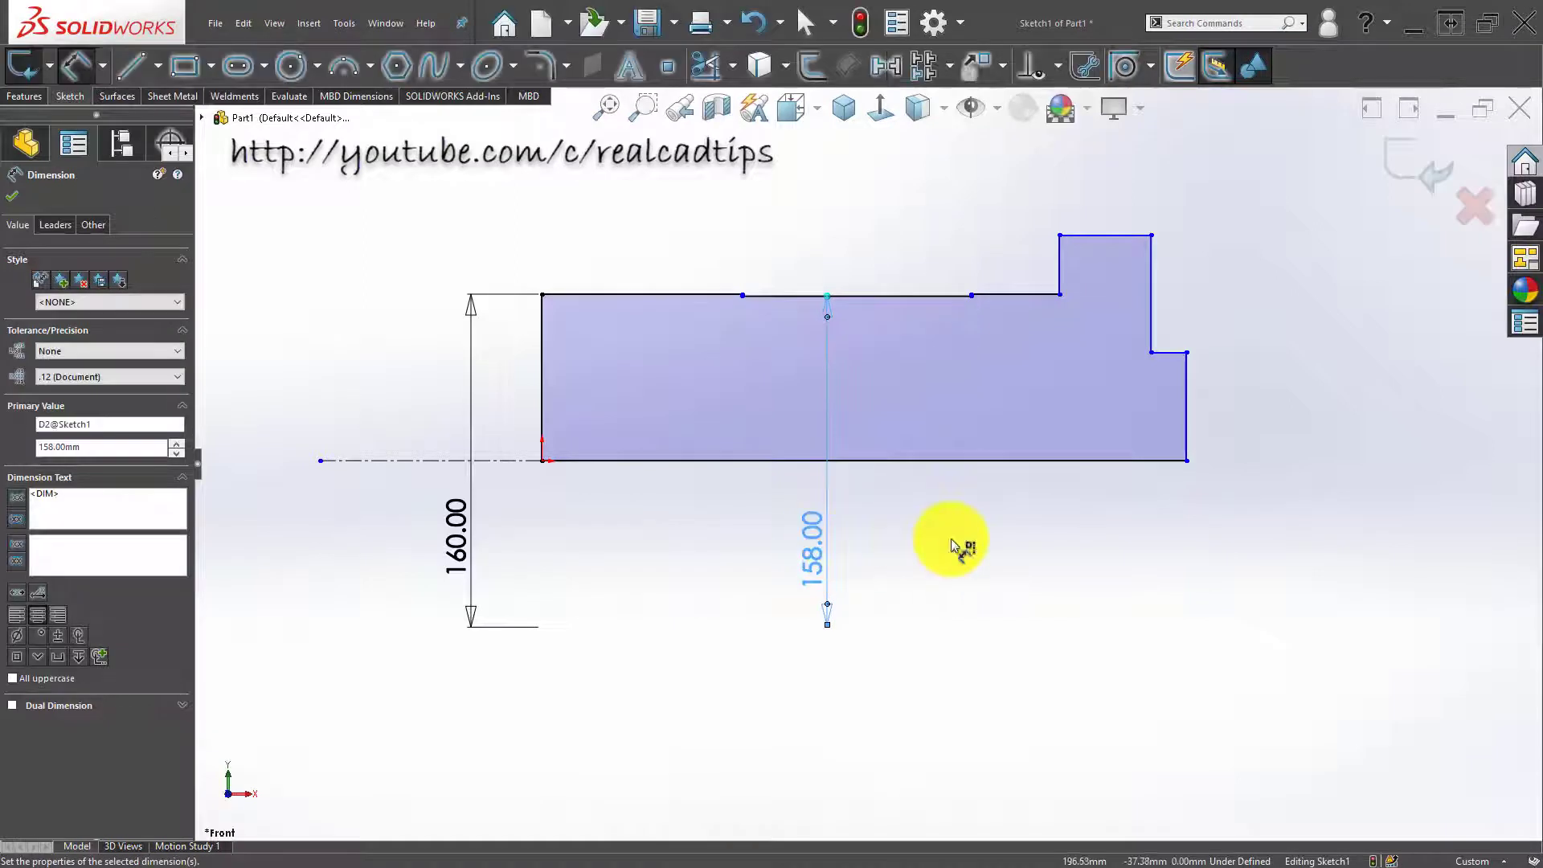
{"action": "left_click", "coordinate": [1089, 237]}
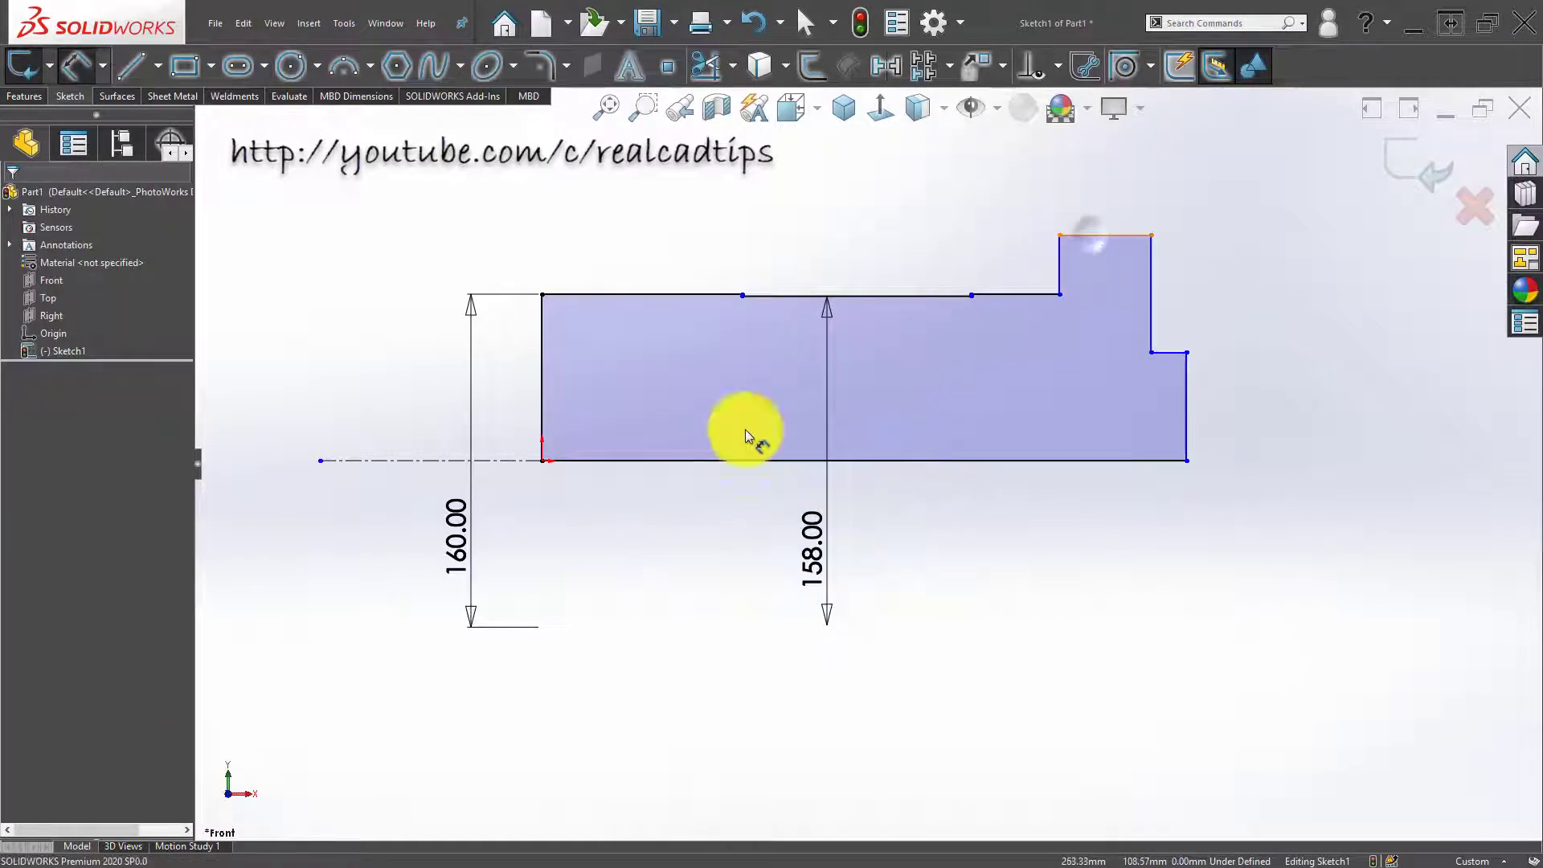
{"action": "left_click", "coordinate": [517, 459]}
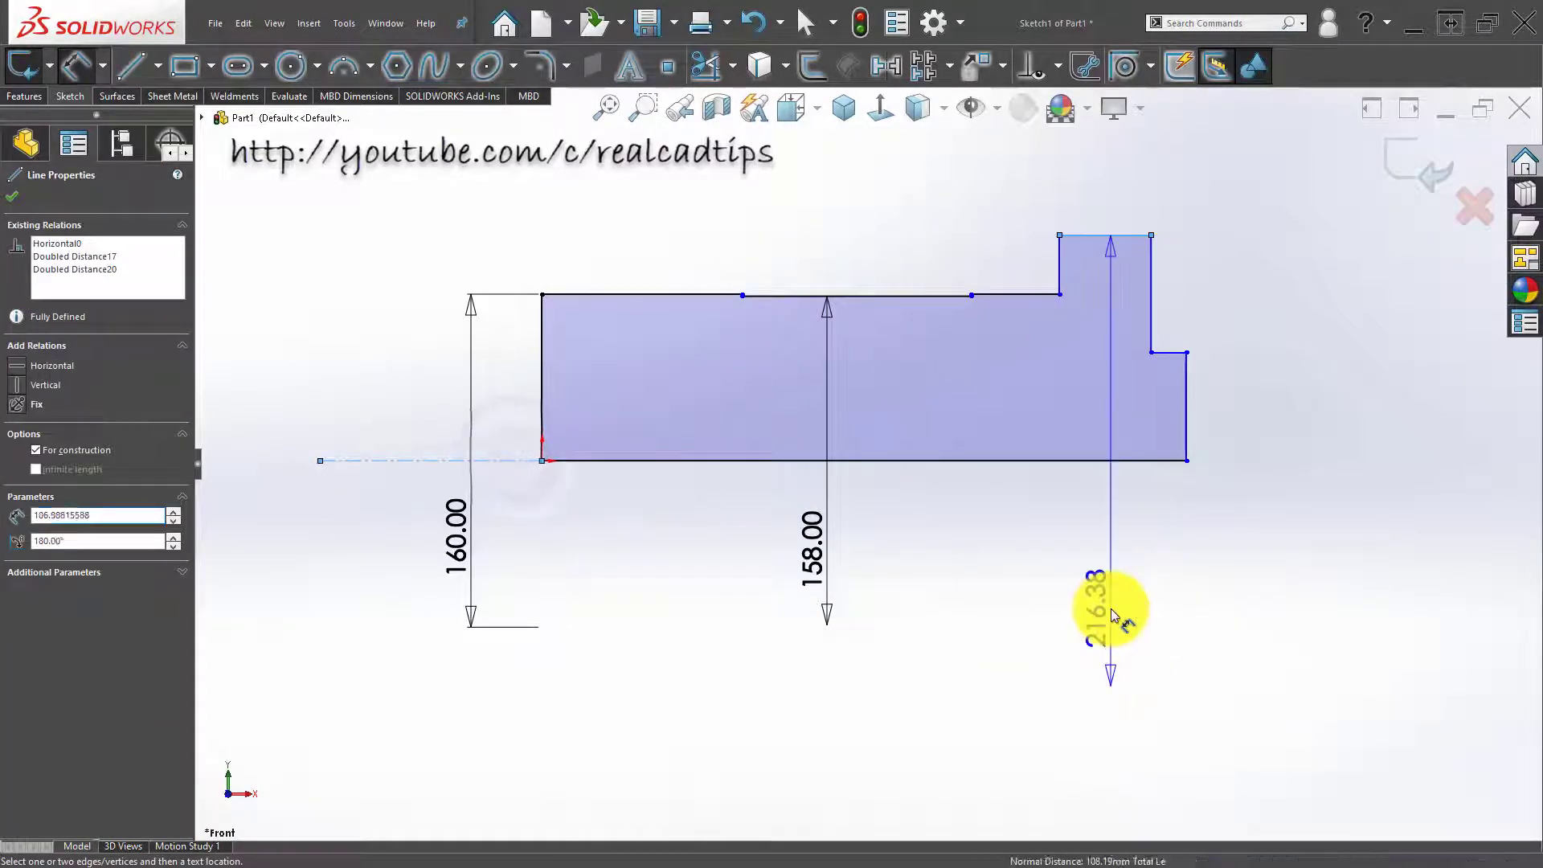
{"action": "left_click", "coordinate": [1118, 614]}
{"action": "type", "text": "190"}
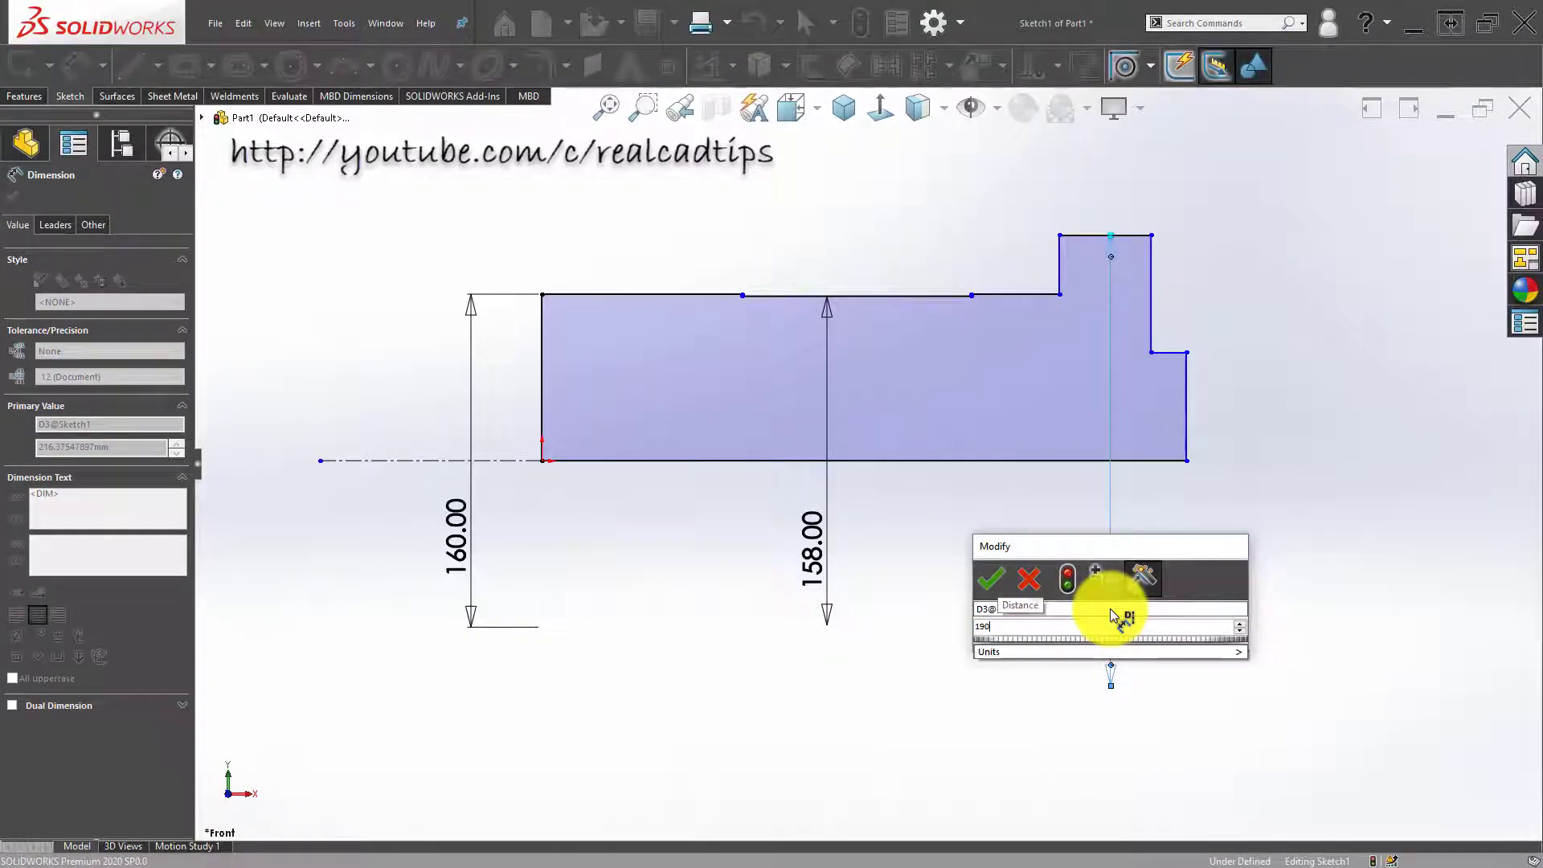
{"action": "key", "text": "Return"}
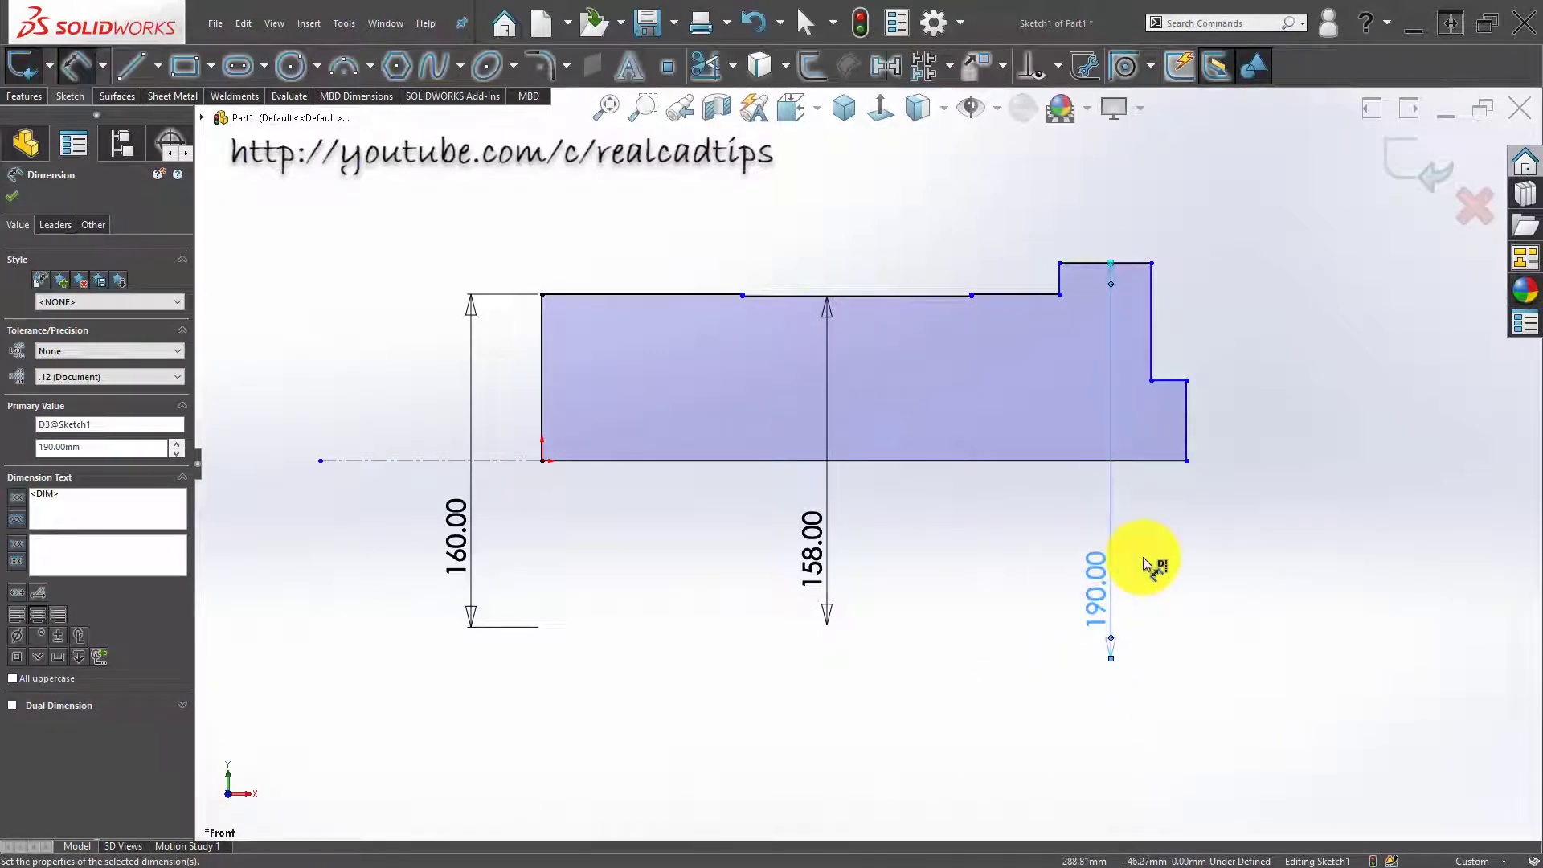
{"action": "left_click", "coordinate": [1138, 477]}
Step: Dimension the short right-hand step line as an 80 diameter
{"action": "left_click", "coordinate": [1171, 379]}
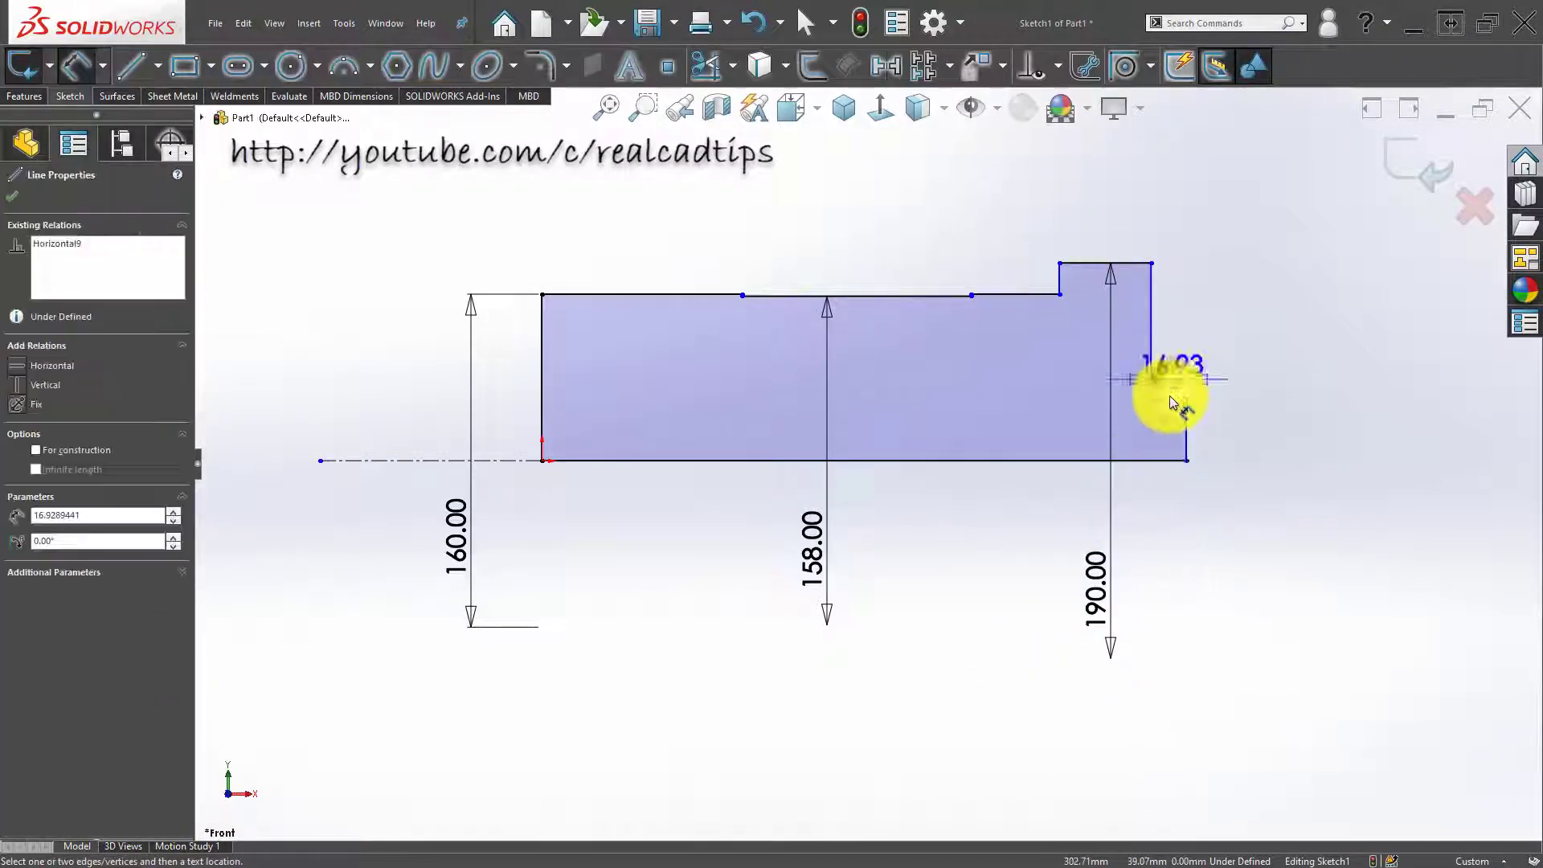
{"action": "left_click", "coordinate": [370, 458]}
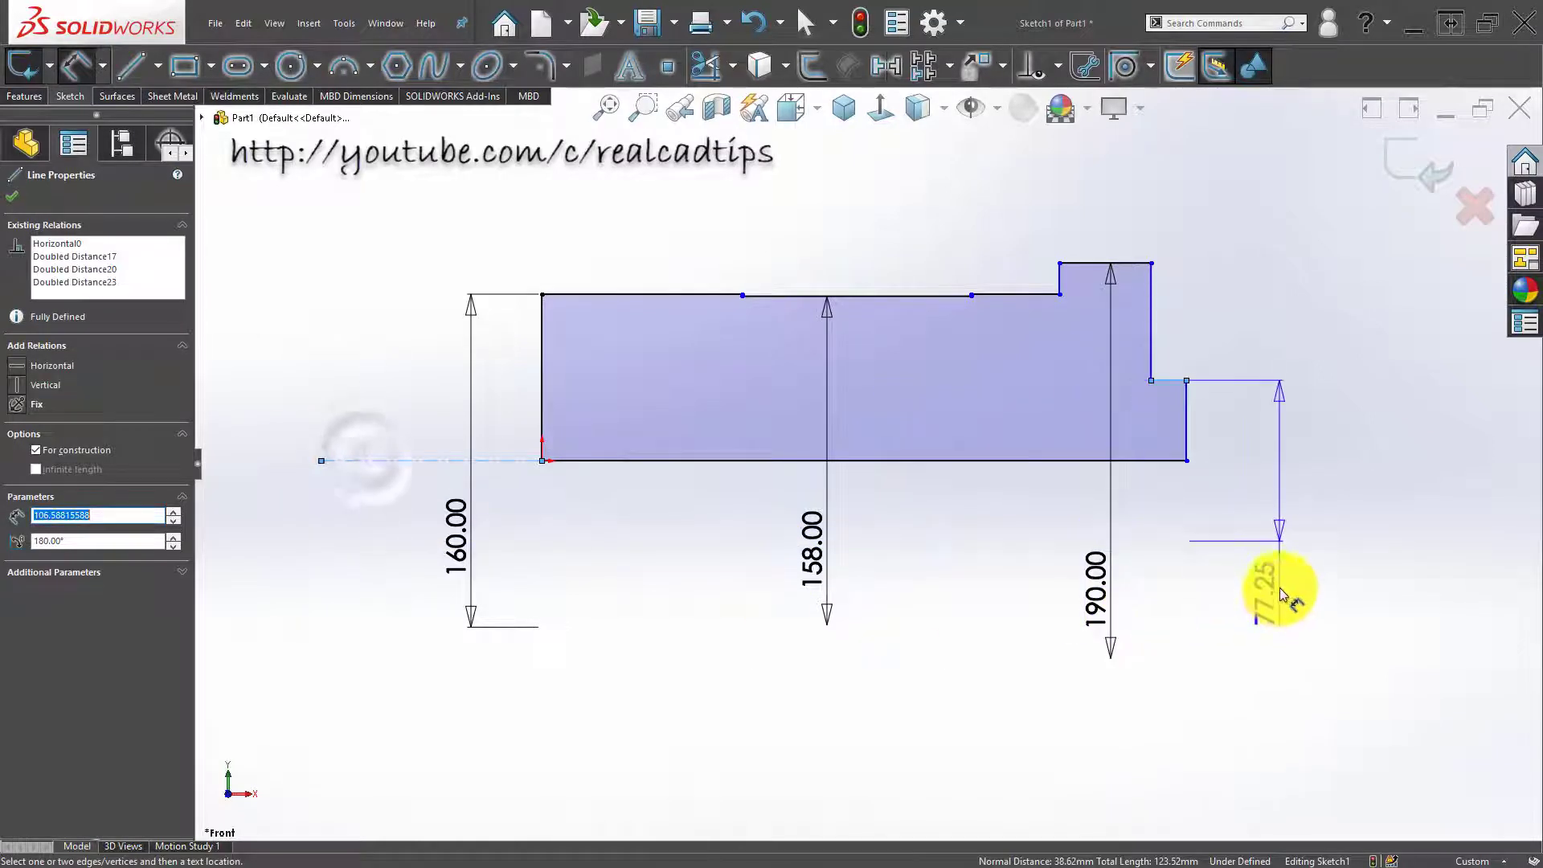
{"action": "left_click", "coordinate": [1262, 609]}
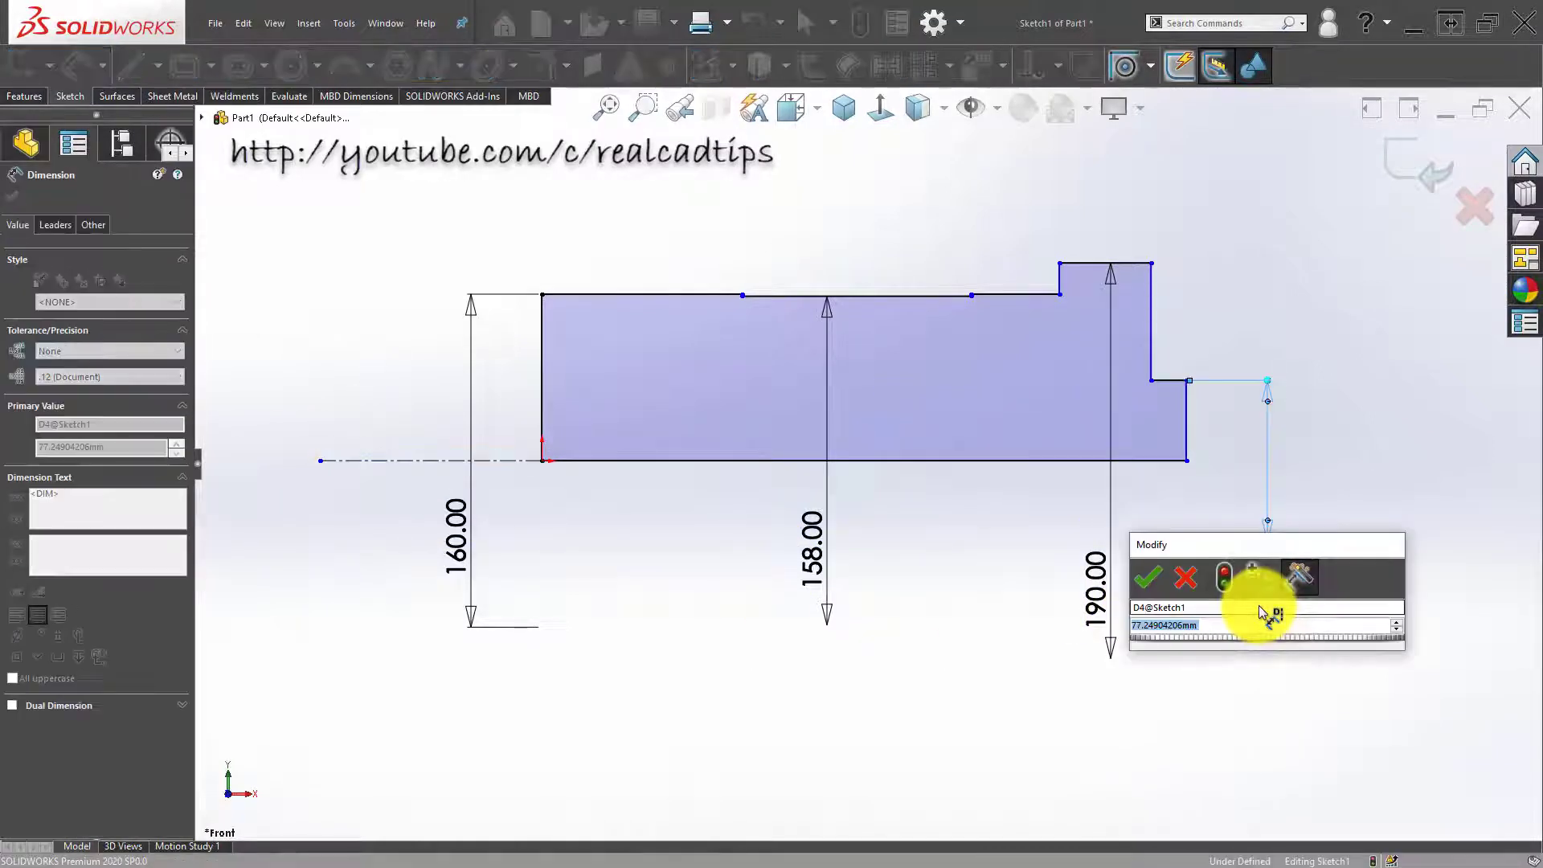
{"action": "type", "text": "80"}
{"action": "key", "text": "Return"}
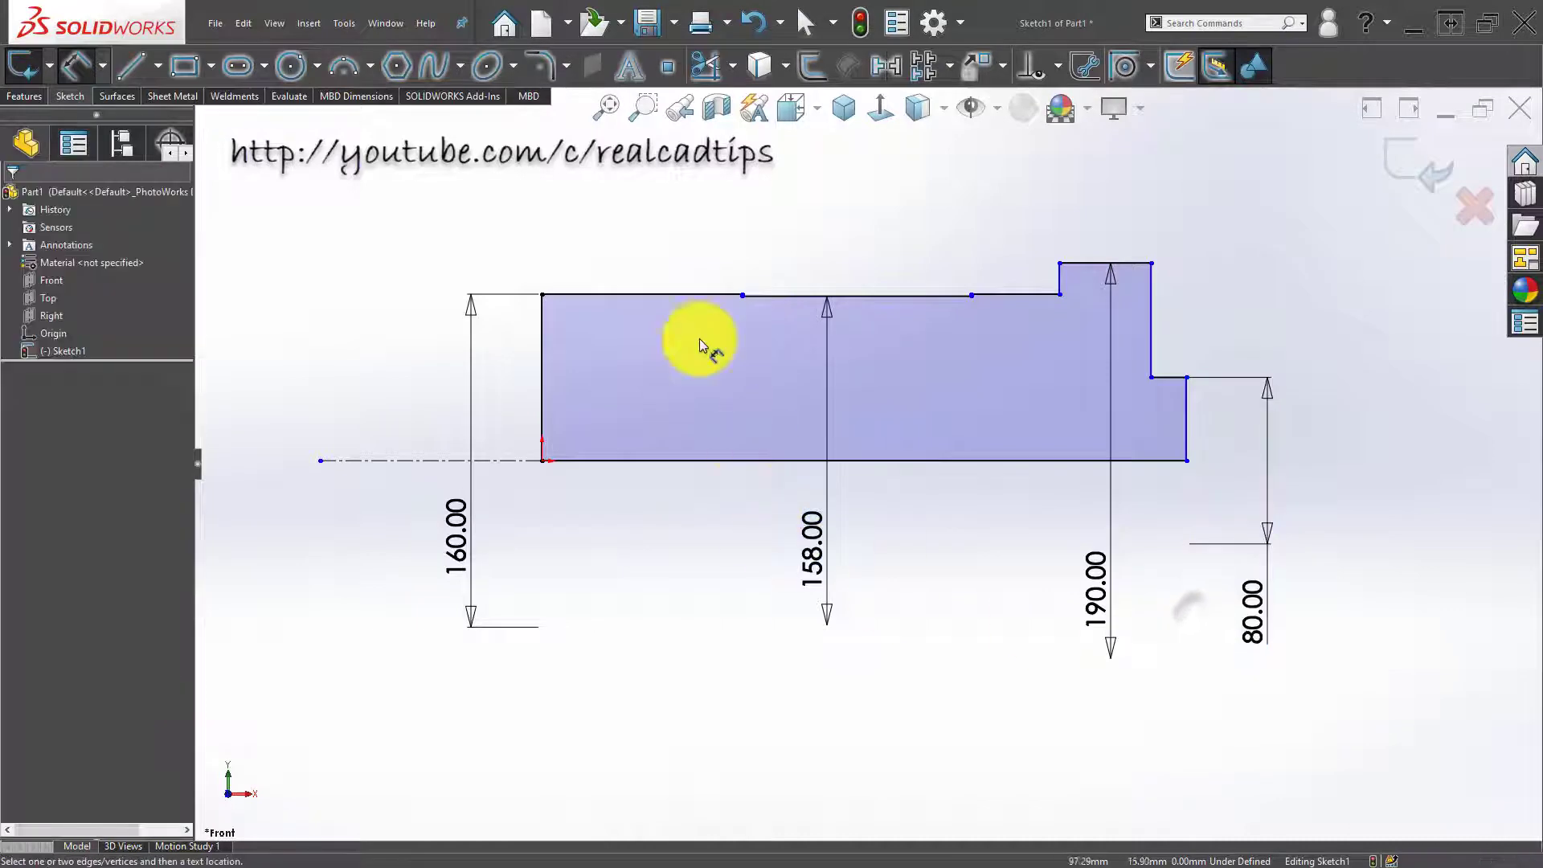
Step: Add a 180 length dimension to the profile's left section
{"action": "left_click", "coordinate": [541, 345]}
{"action": "scroll", "coordinate": [651, 233], "scroll_direction": "down", "scroll_amount": 4}
{"action": "scroll", "coordinate": [967, 469], "scroll_direction": "down", "scroll_amount": 5}
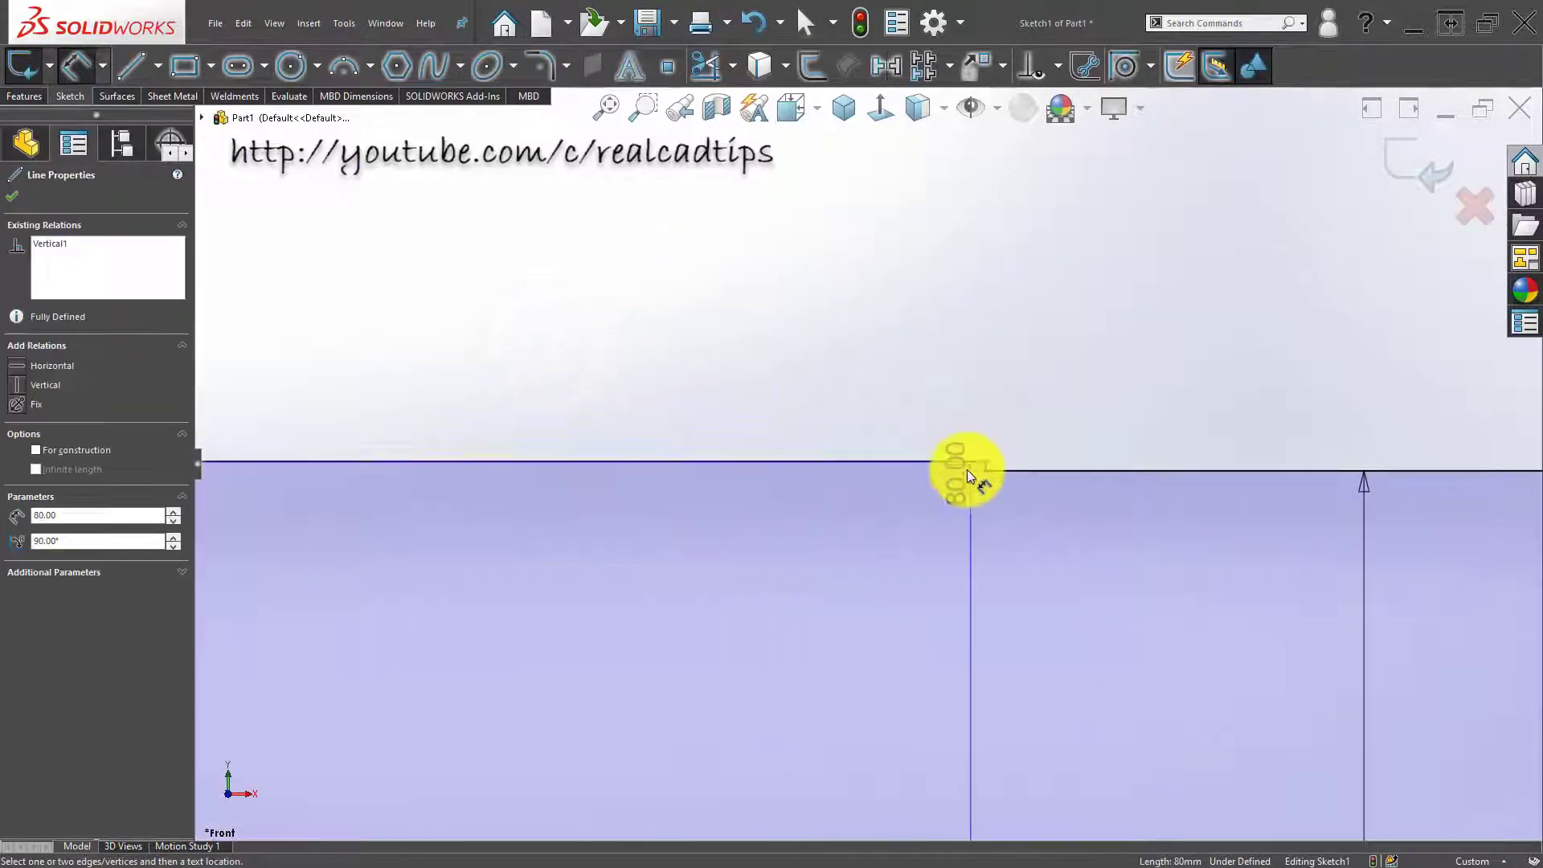
{"action": "scroll", "coordinate": [954, 451], "scroll_direction": "down", "scroll_amount": 3}
{"action": "left_click", "coordinate": [964, 447]}
{"action": "scroll", "coordinate": [669, 464], "scroll_direction": "up", "scroll_amount": 4}
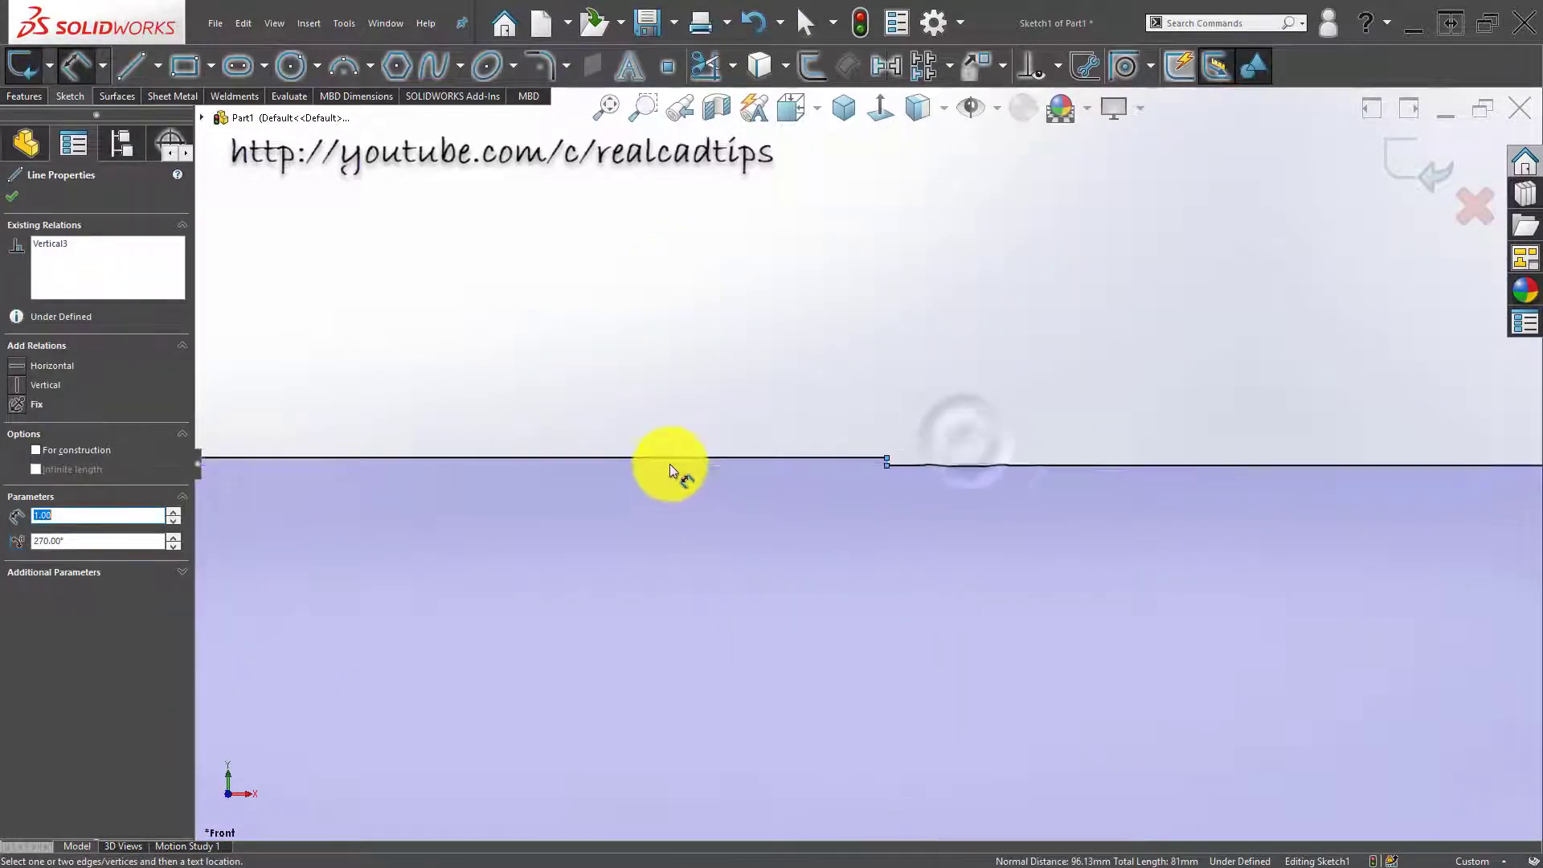
{"action": "scroll", "coordinate": [686, 388], "scroll_direction": "up", "scroll_amount": 2}
{"action": "left_click", "coordinate": [769, 387]}
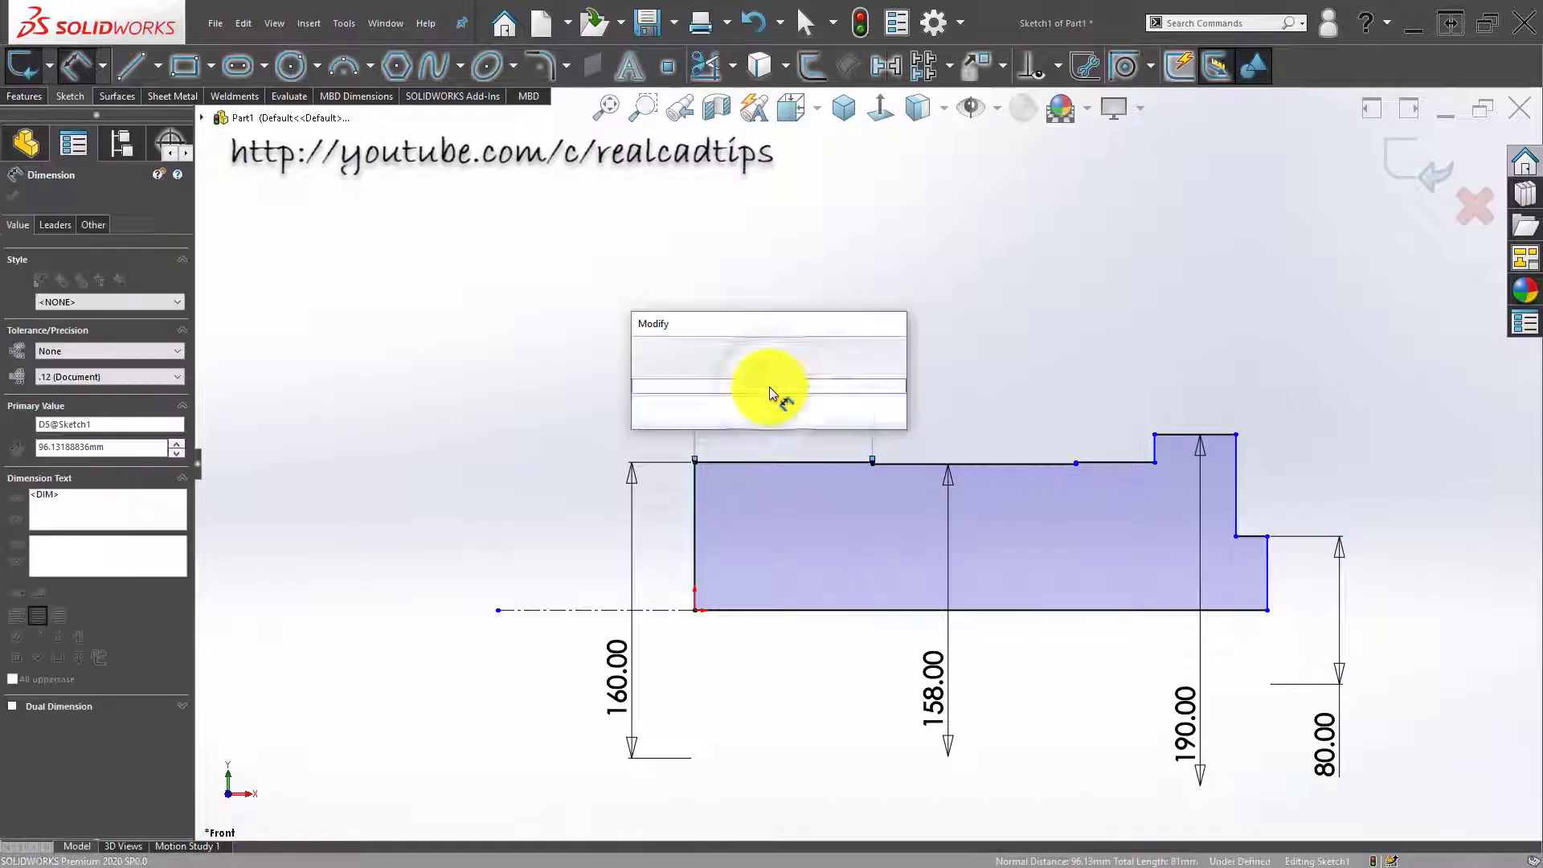
{"action": "type", "text": "180"}
{"action": "key", "text": "Return"}
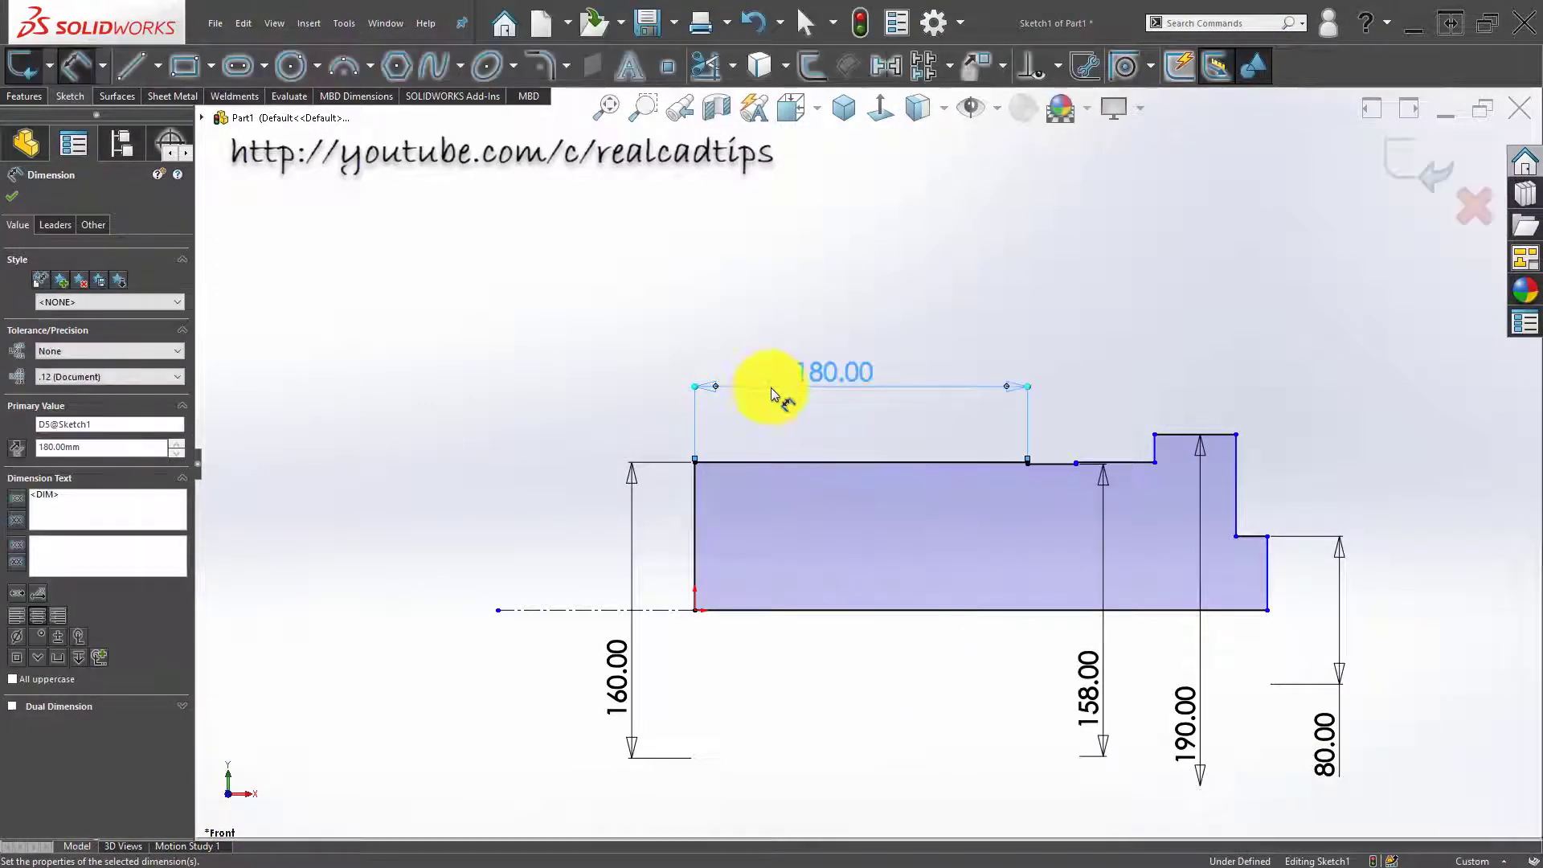
{"action": "key", "text": "f"}
Step: Dimension the right-hand end step width as 14
{"action": "scroll", "coordinate": [1128, 402], "scroll_direction": "down", "scroll_amount": 5}
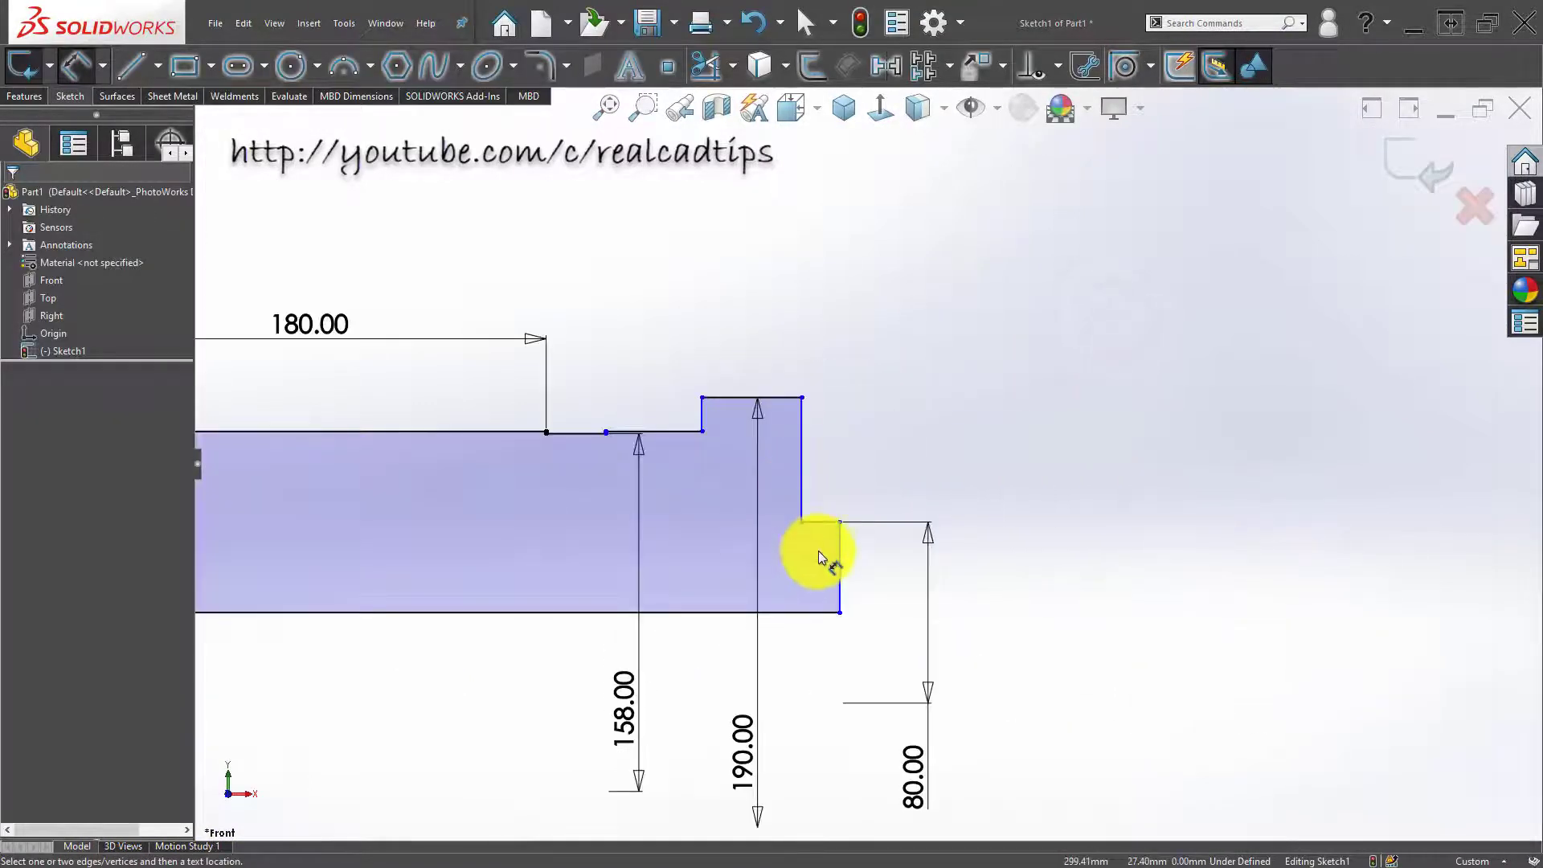
{"action": "scroll", "coordinate": [818, 551], "scroll_direction": "down", "scroll_amount": 2}
{"action": "left_click", "coordinate": [853, 562]}
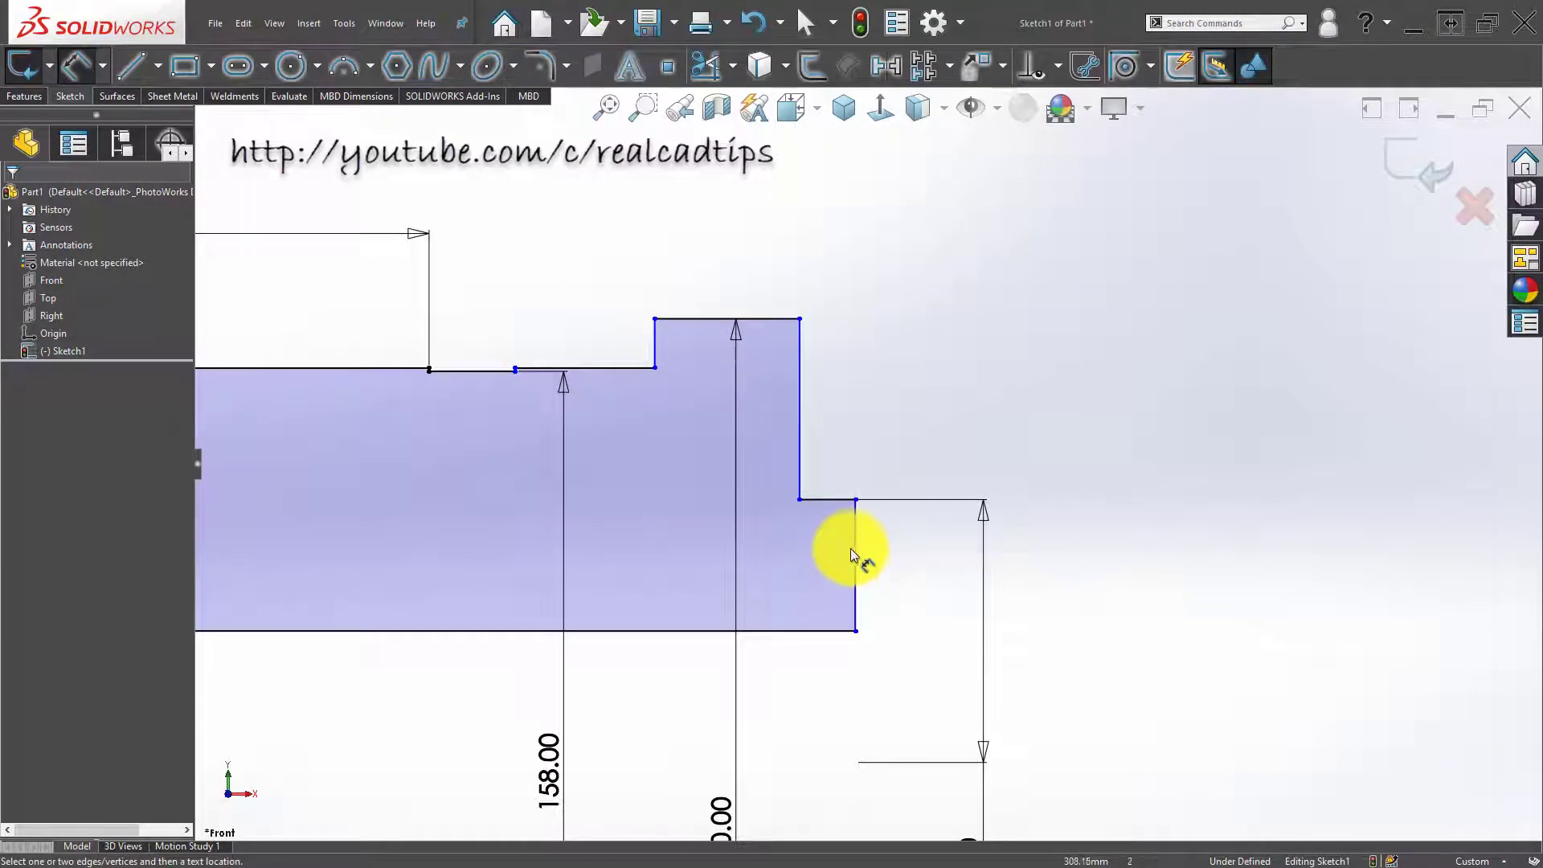
{"action": "left_click", "coordinate": [801, 394]}
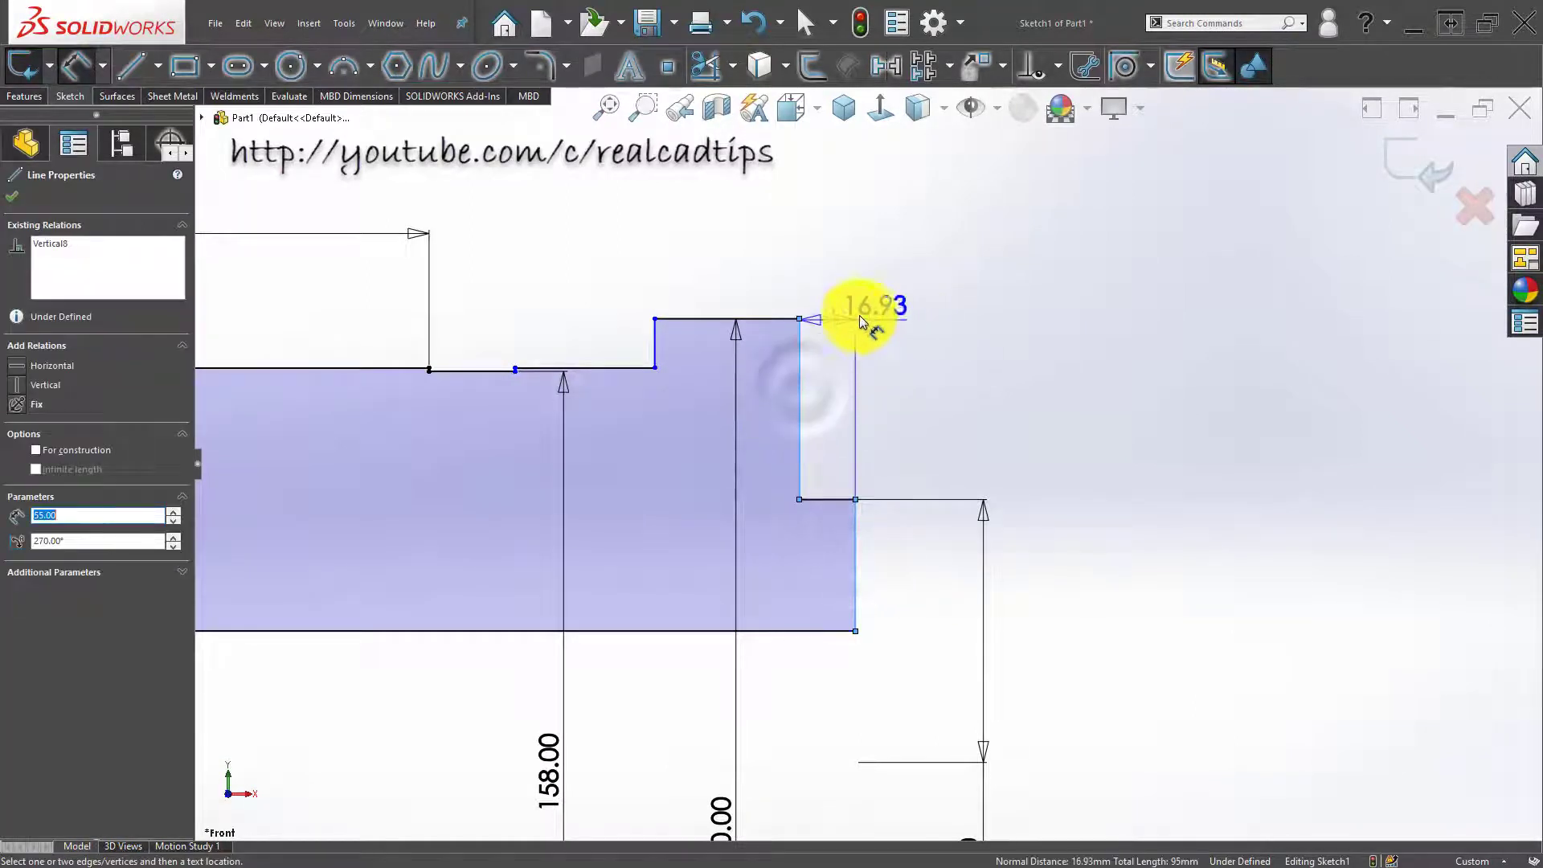
{"action": "left_click", "coordinate": [824, 259]}
{"action": "type", "text": "14"}
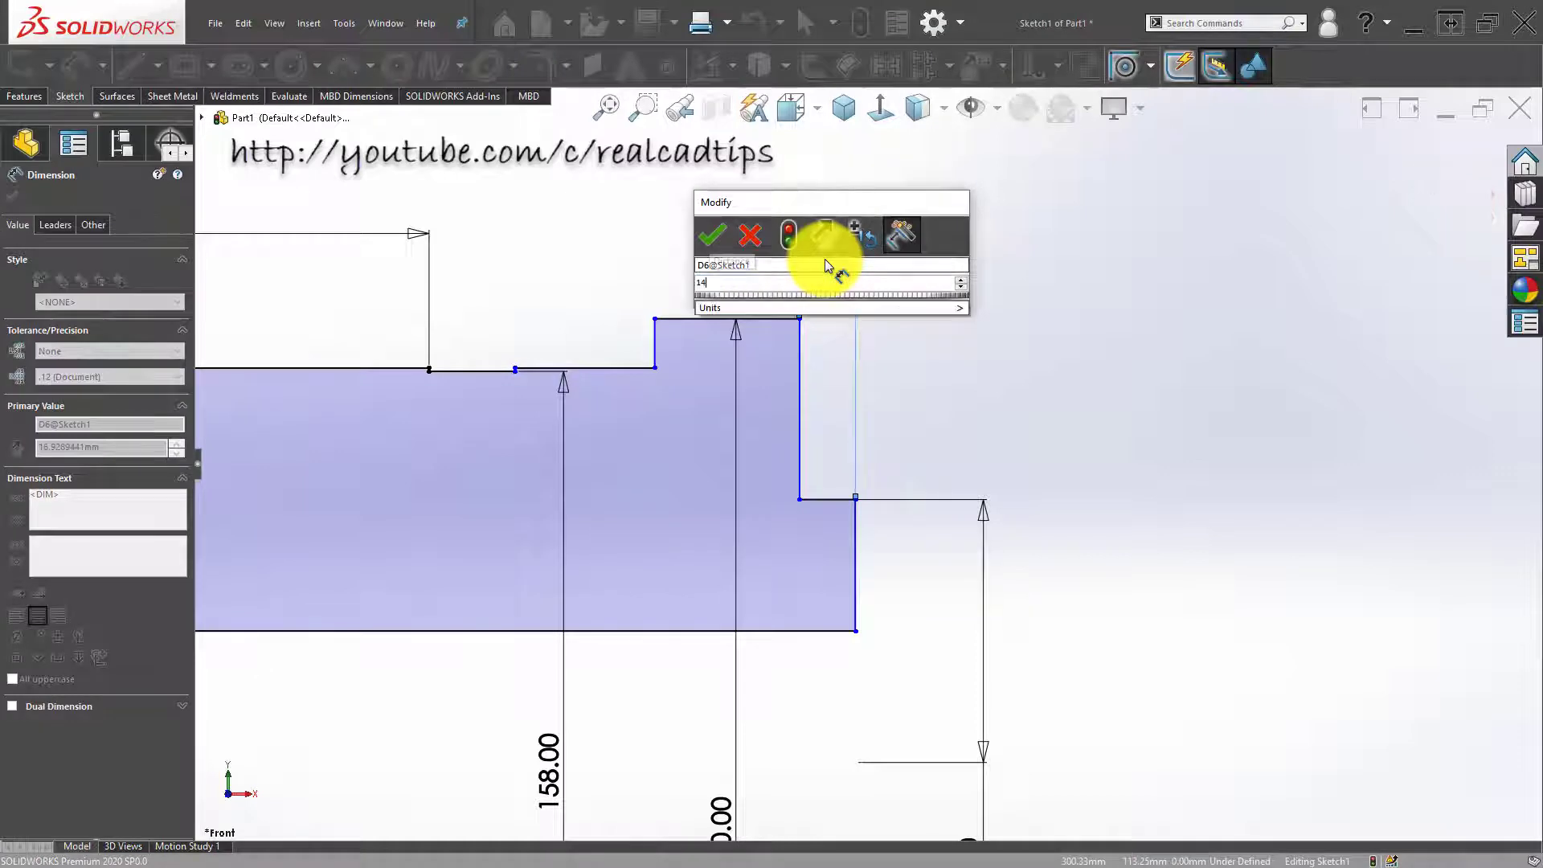
{"action": "key", "text": "Return"}
{"action": "left_click", "coordinate": [936, 377]}
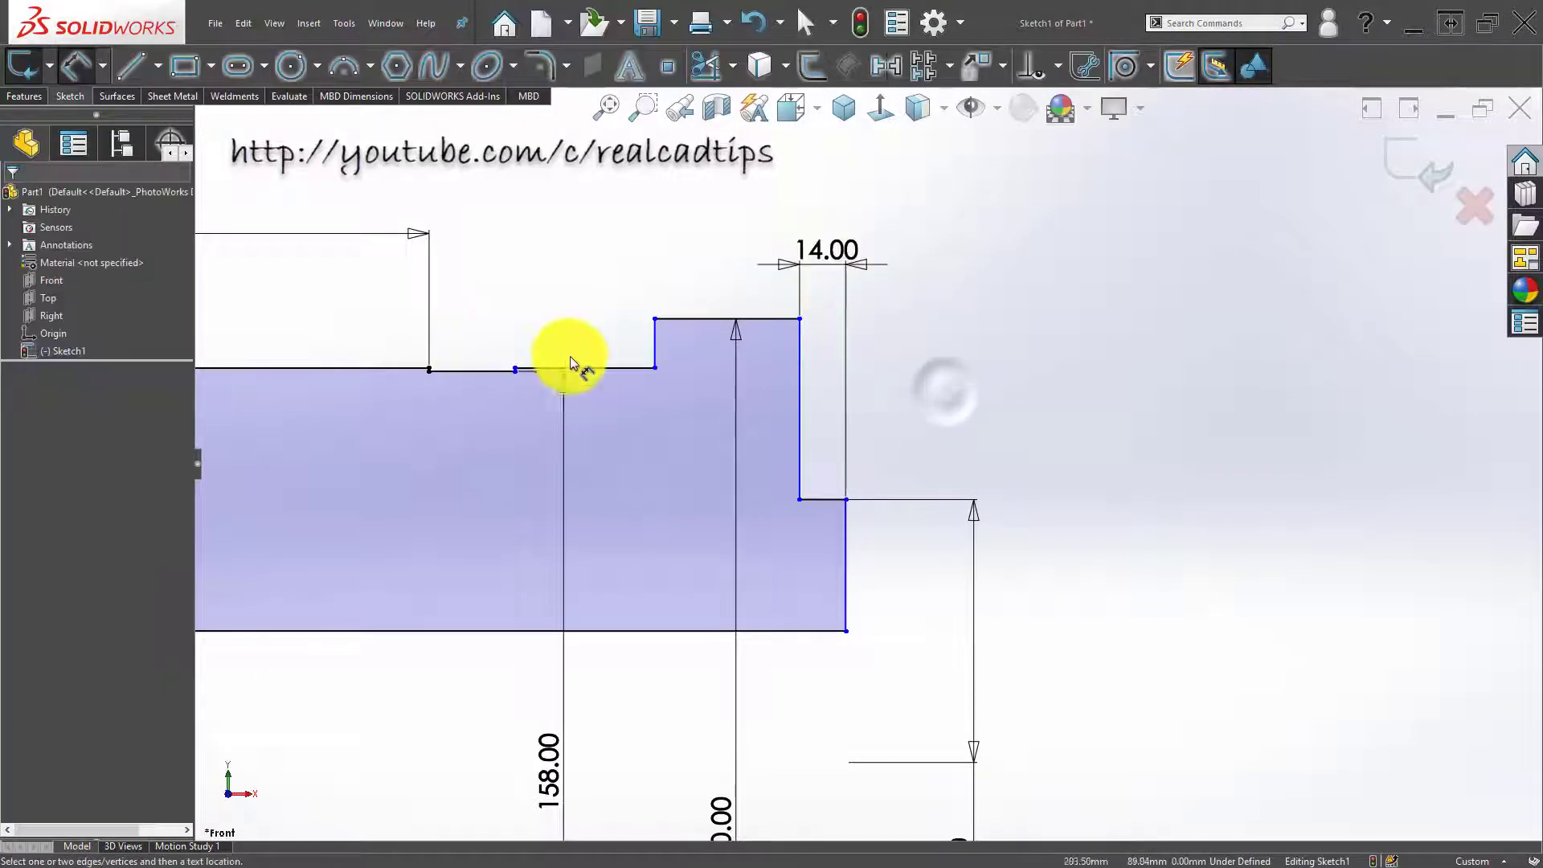
Step: Dimension the tall step's width as 55
{"action": "left_click", "coordinate": [658, 337]}
{"action": "left_click", "coordinate": [799, 378]}
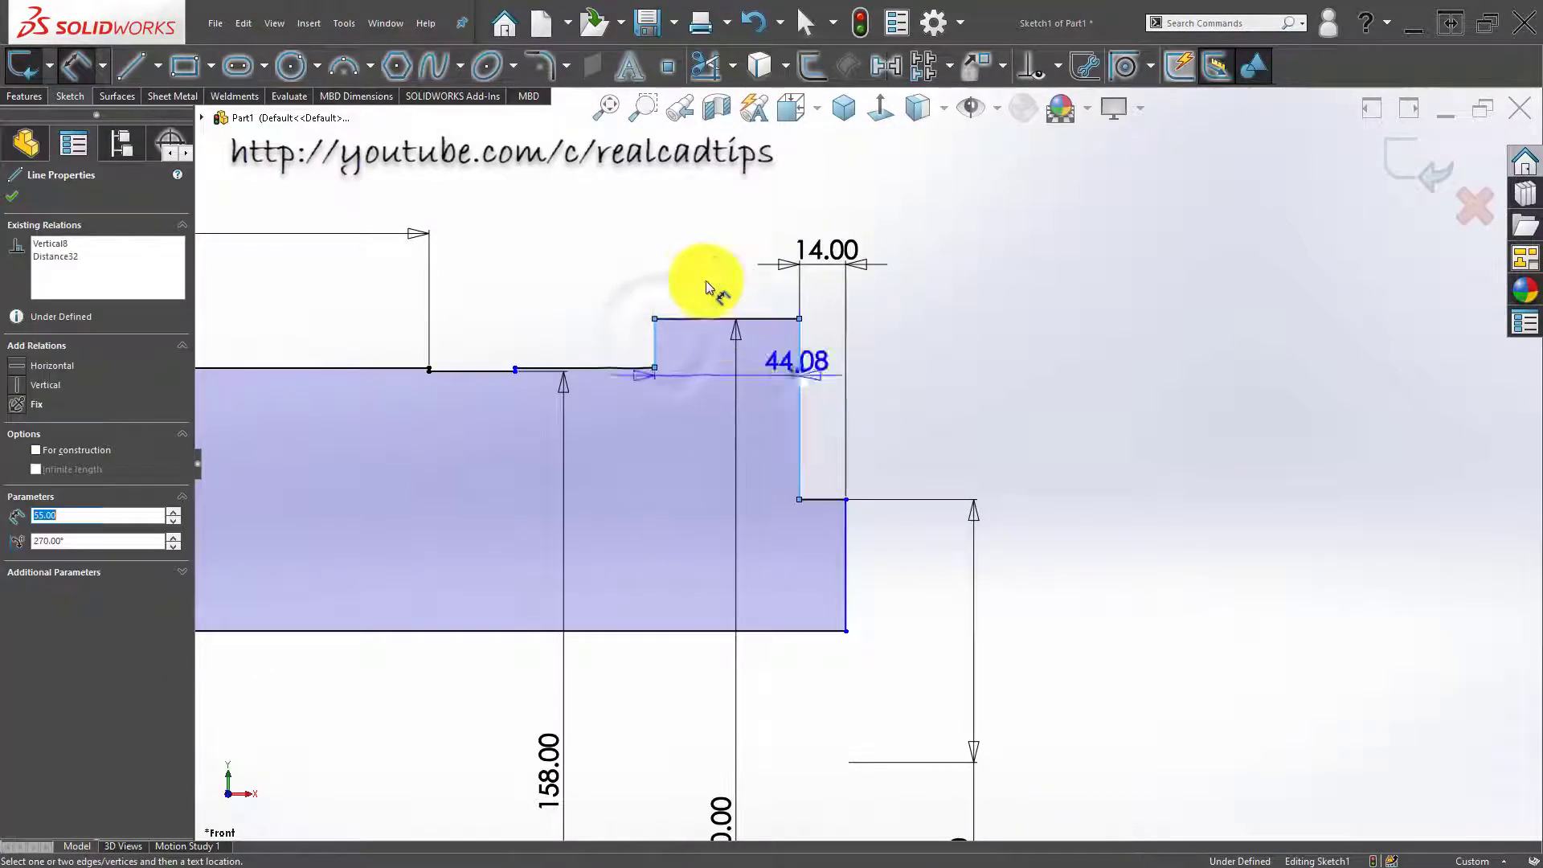
{"action": "left_click", "coordinate": [718, 271]}
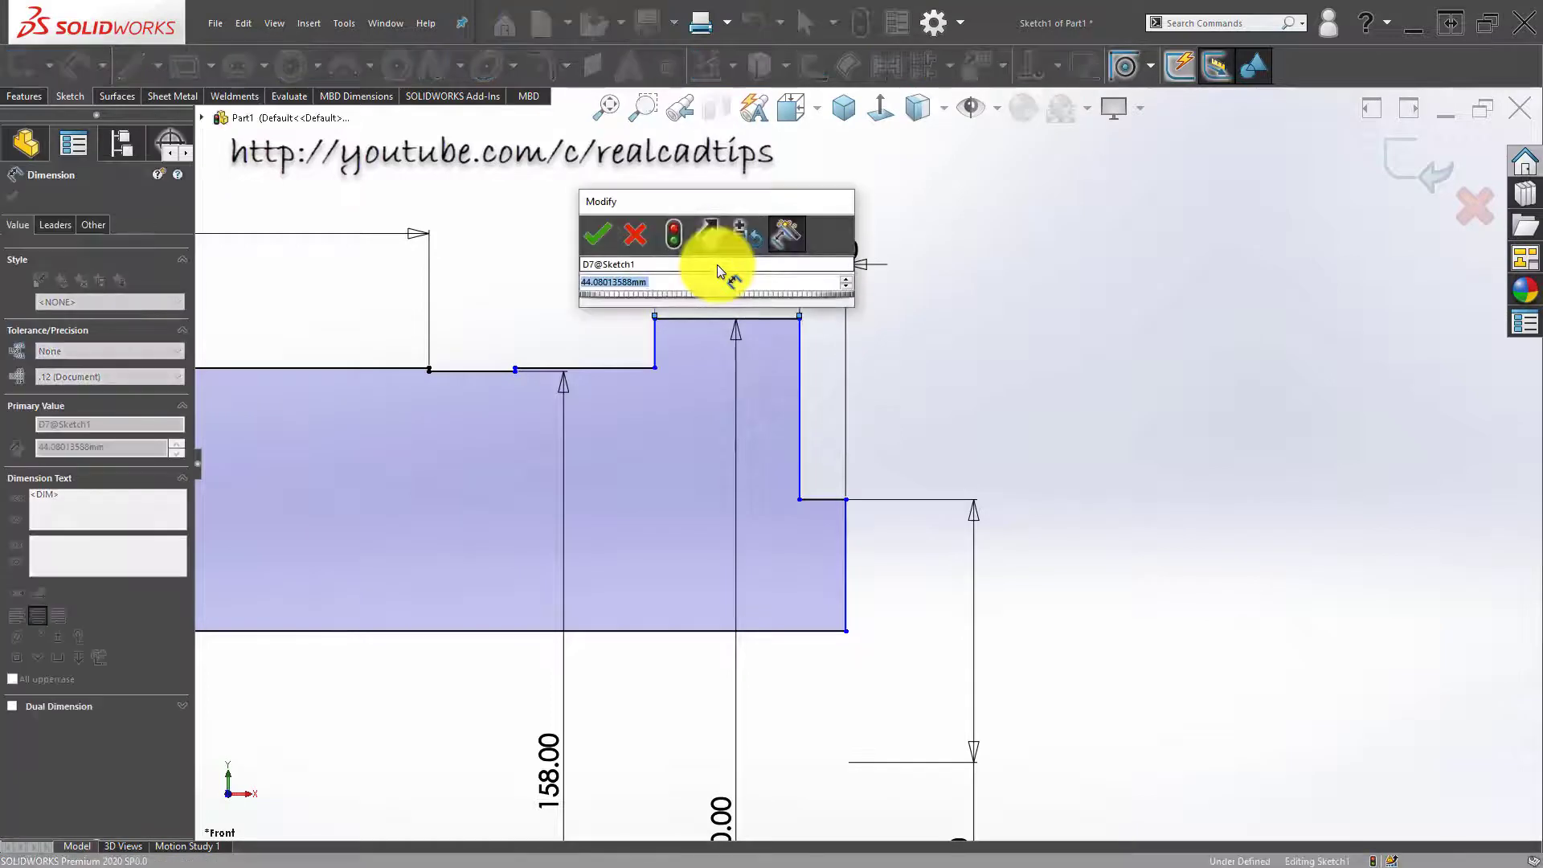
{"action": "type", "text": "55"}
{"action": "key", "text": "Return"}
{"action": "left_click", "coordinate": [577, 310]}
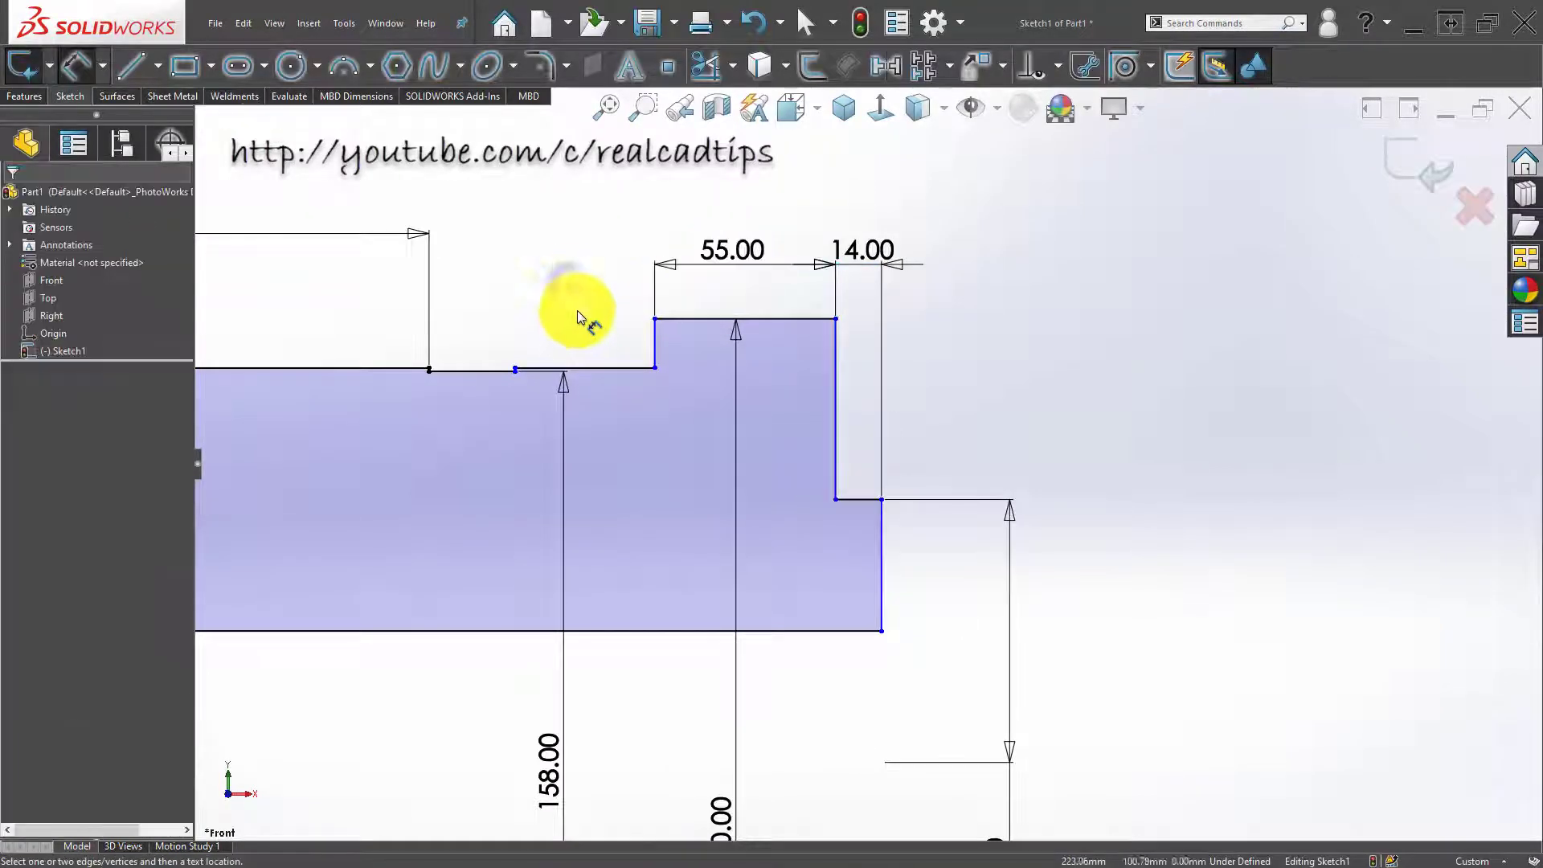
Step: Dimension the lower step's width as 55
{"action": "scroll", "coordinate": [606, 339], "scroll_direction": "down", "scroll_amount": 2}
{"action": "scroll", "coordinate": [673, 401], "scroll_direction": "down", "scroll_amount": 3}
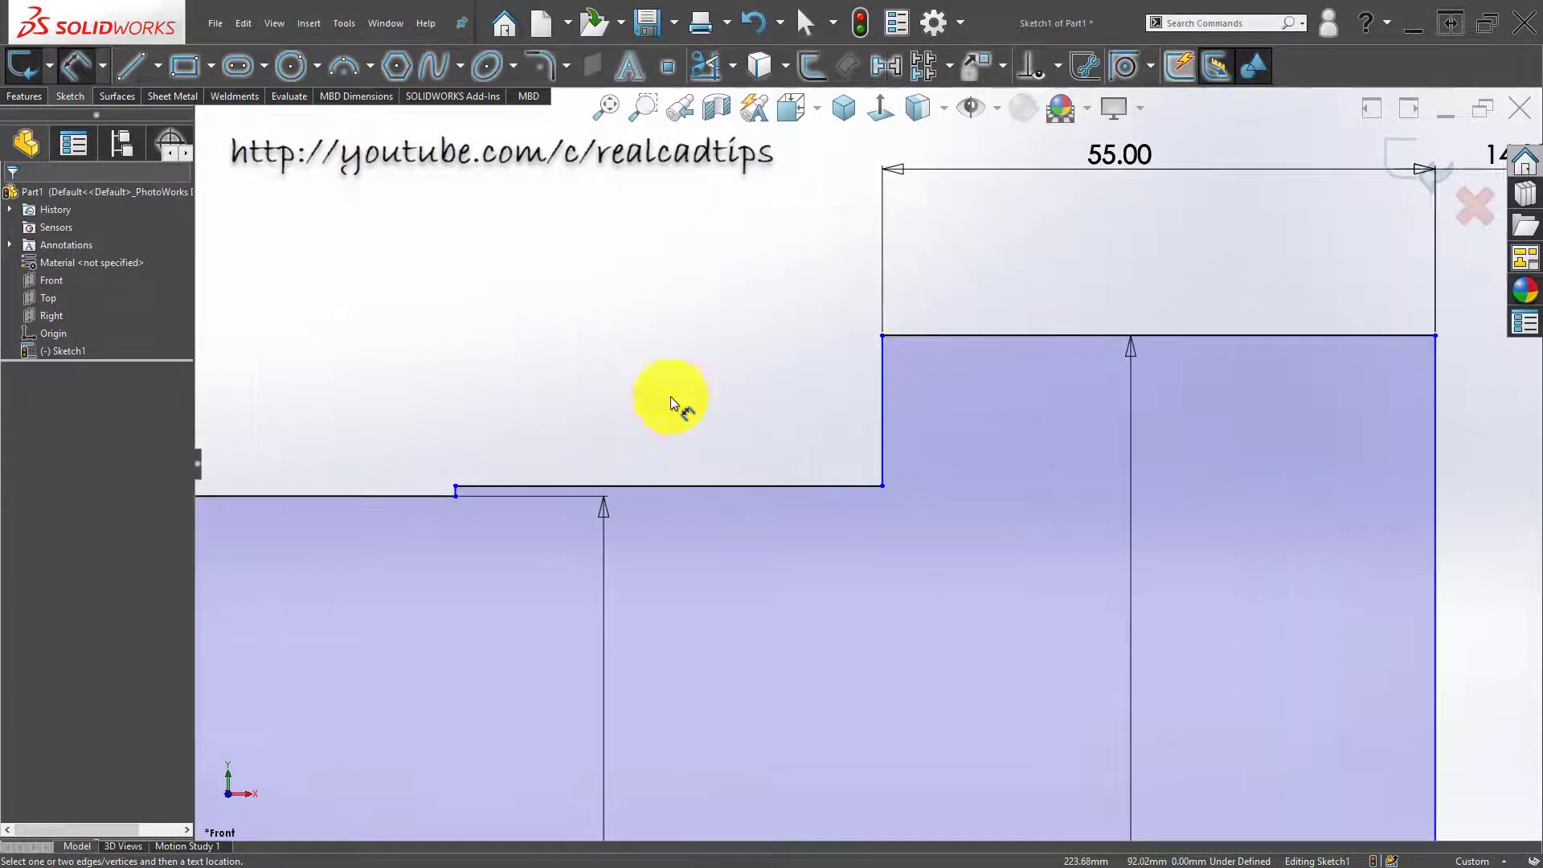
{"action": "left_click", "coordinate": [878, 410]}
{"action": "scroll", "coordinate": [504, 485], "scroll_direction": "down", "scroll_amount": 2}
{"action": "left_click", "coordinate": [485, 493]}
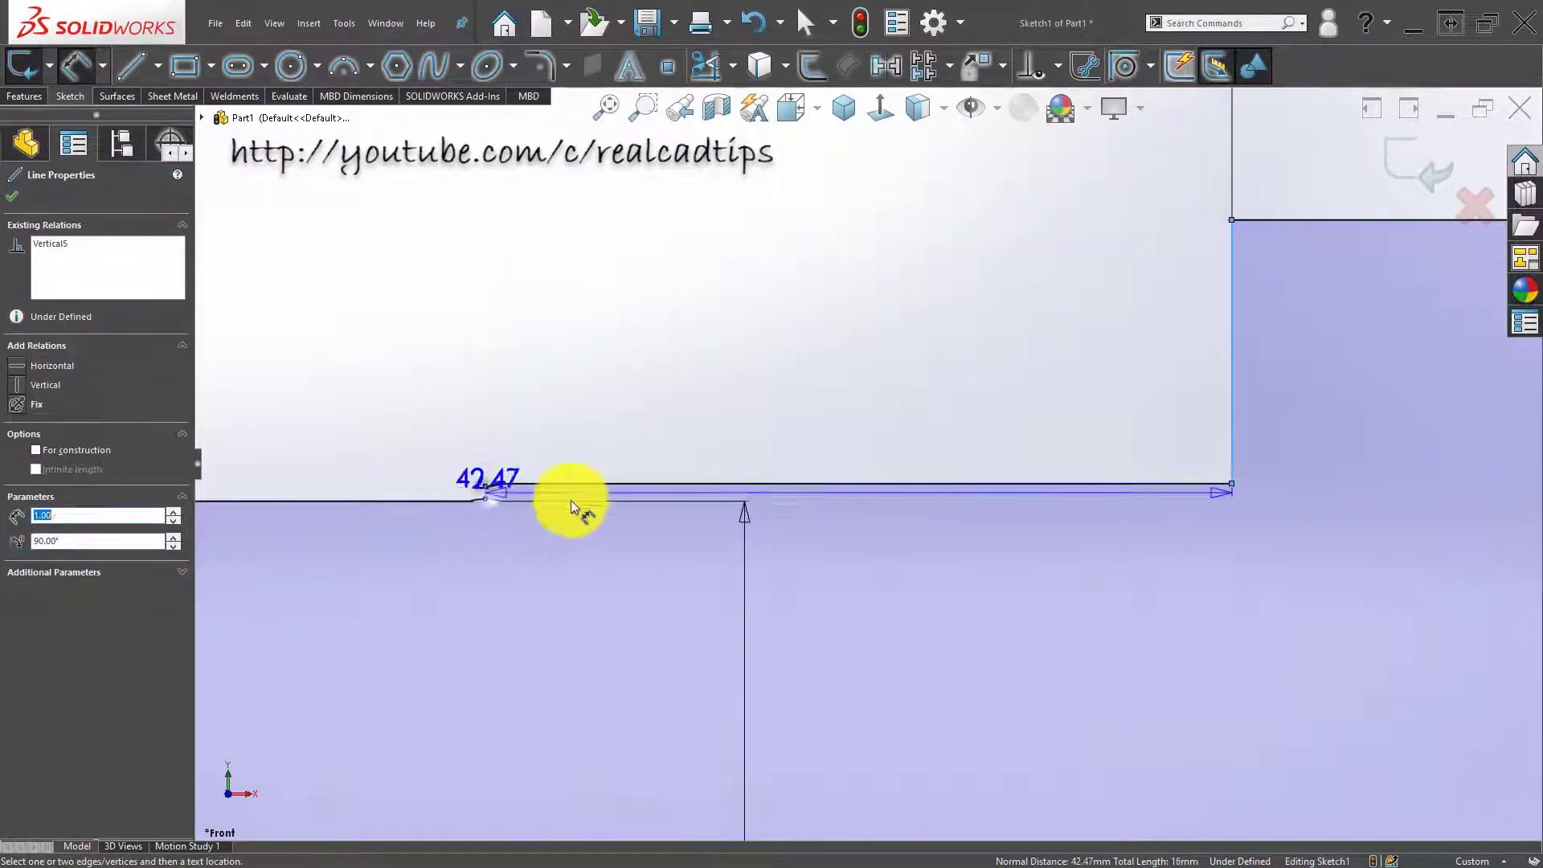
{"action": "scroll", "coordinate": [571, 499], "scroll_direction": "up", "scroll_amount": 3}
{"action": "scroll", "coordinate": [665, 400], "scroll_direction": "up", "scroll_amount": 2}
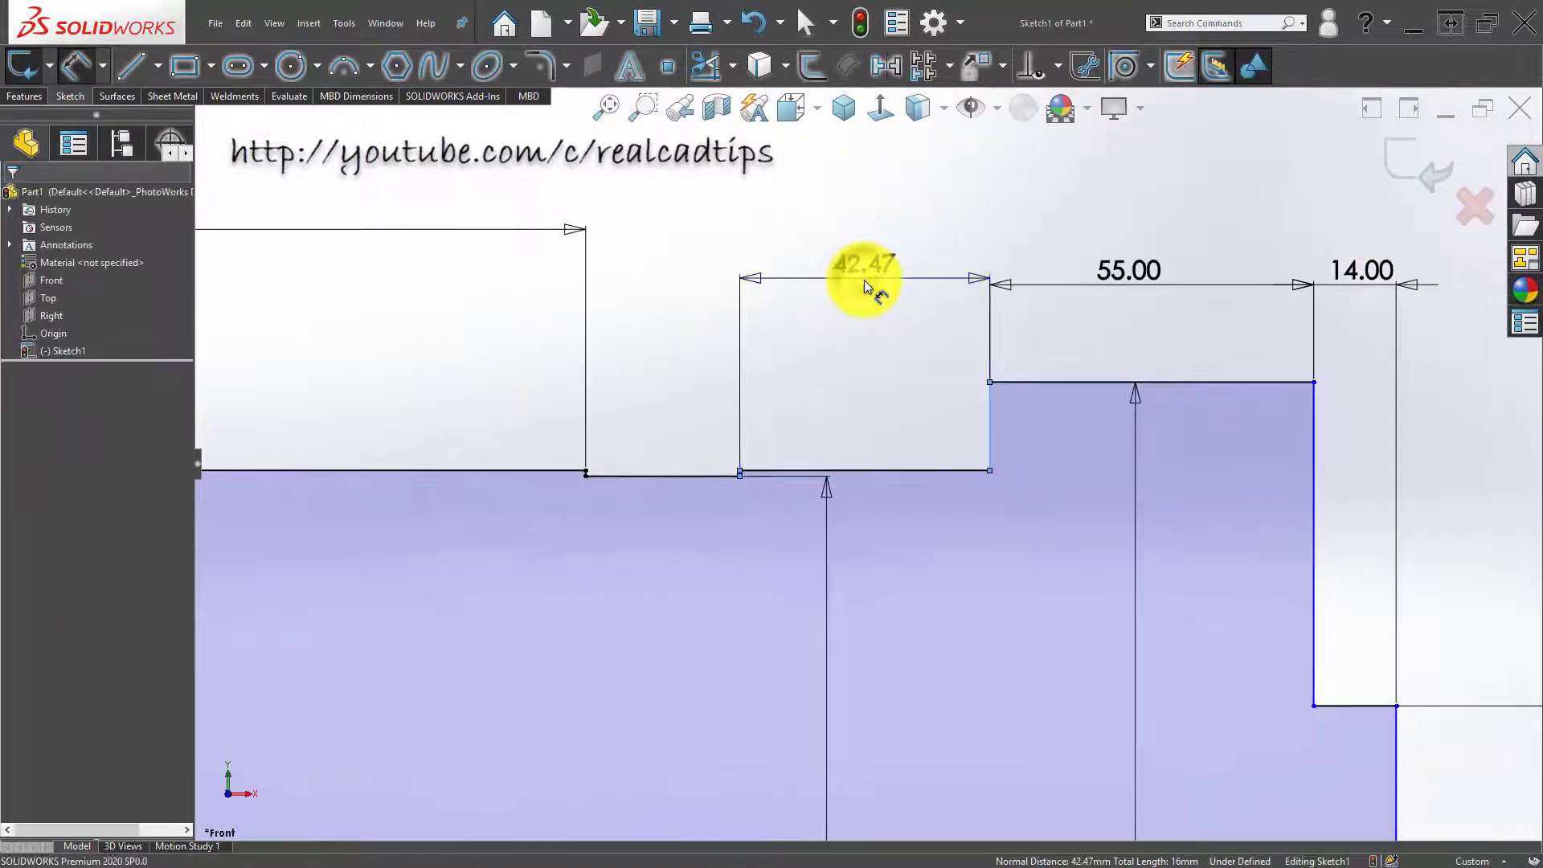
{"action": "left_click", "coordinate": [864, 280]}
{"action": "type", "text": "55"}
{"action": "key", "text": "Return"}
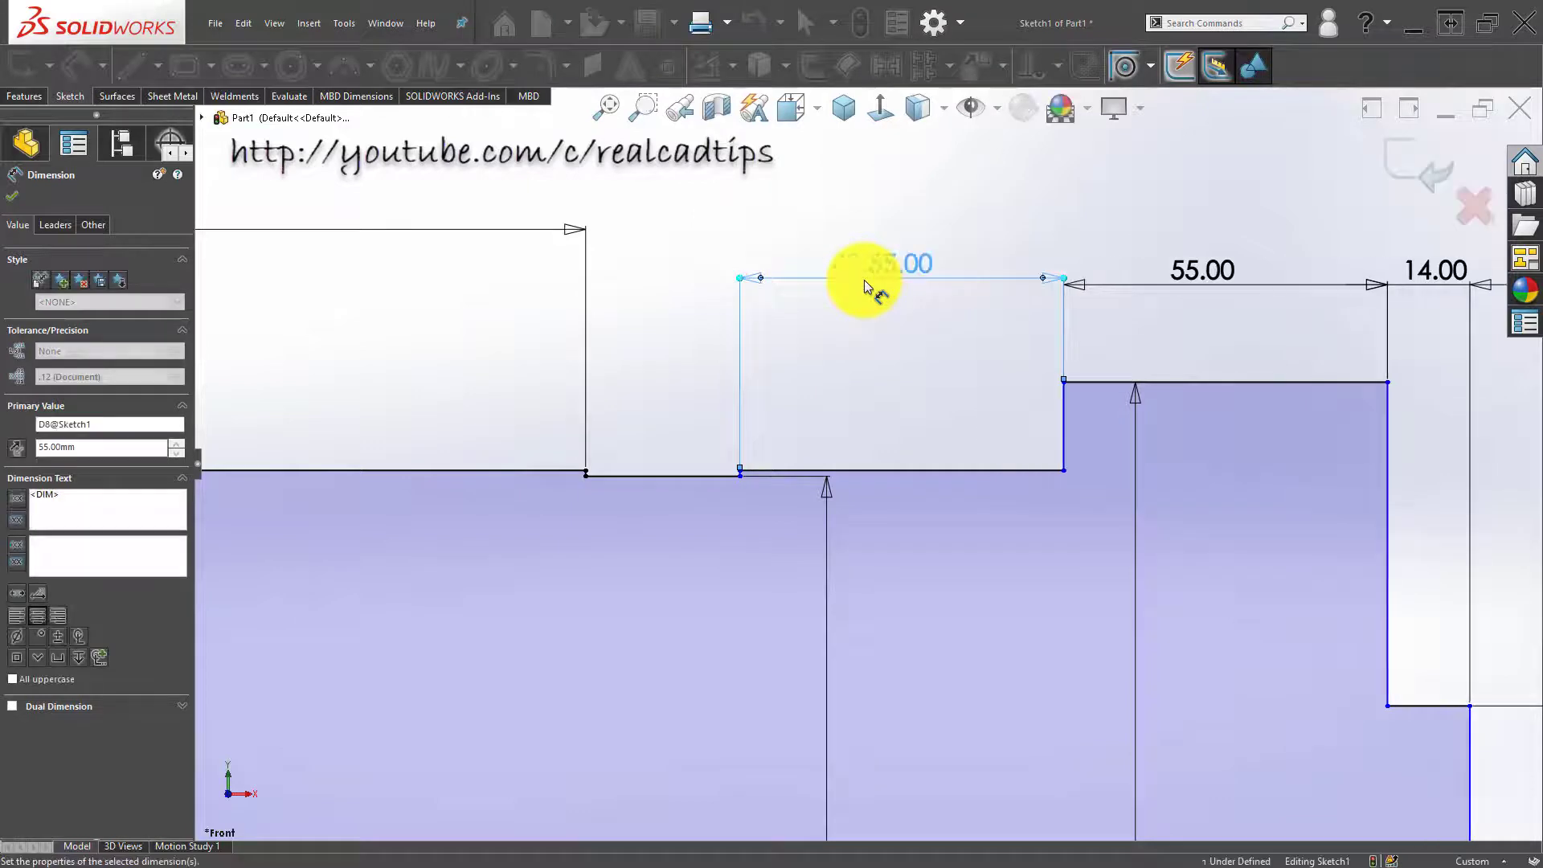
{"action": "left_click", "coordinate": [686, 412]}
Step: Add a 422 overall length dimension from the profile's left edge to its right edge
{"action": "scroll", "coordinate": [686, 427], "scroll_direction": "up", "scroll_amount": 2}
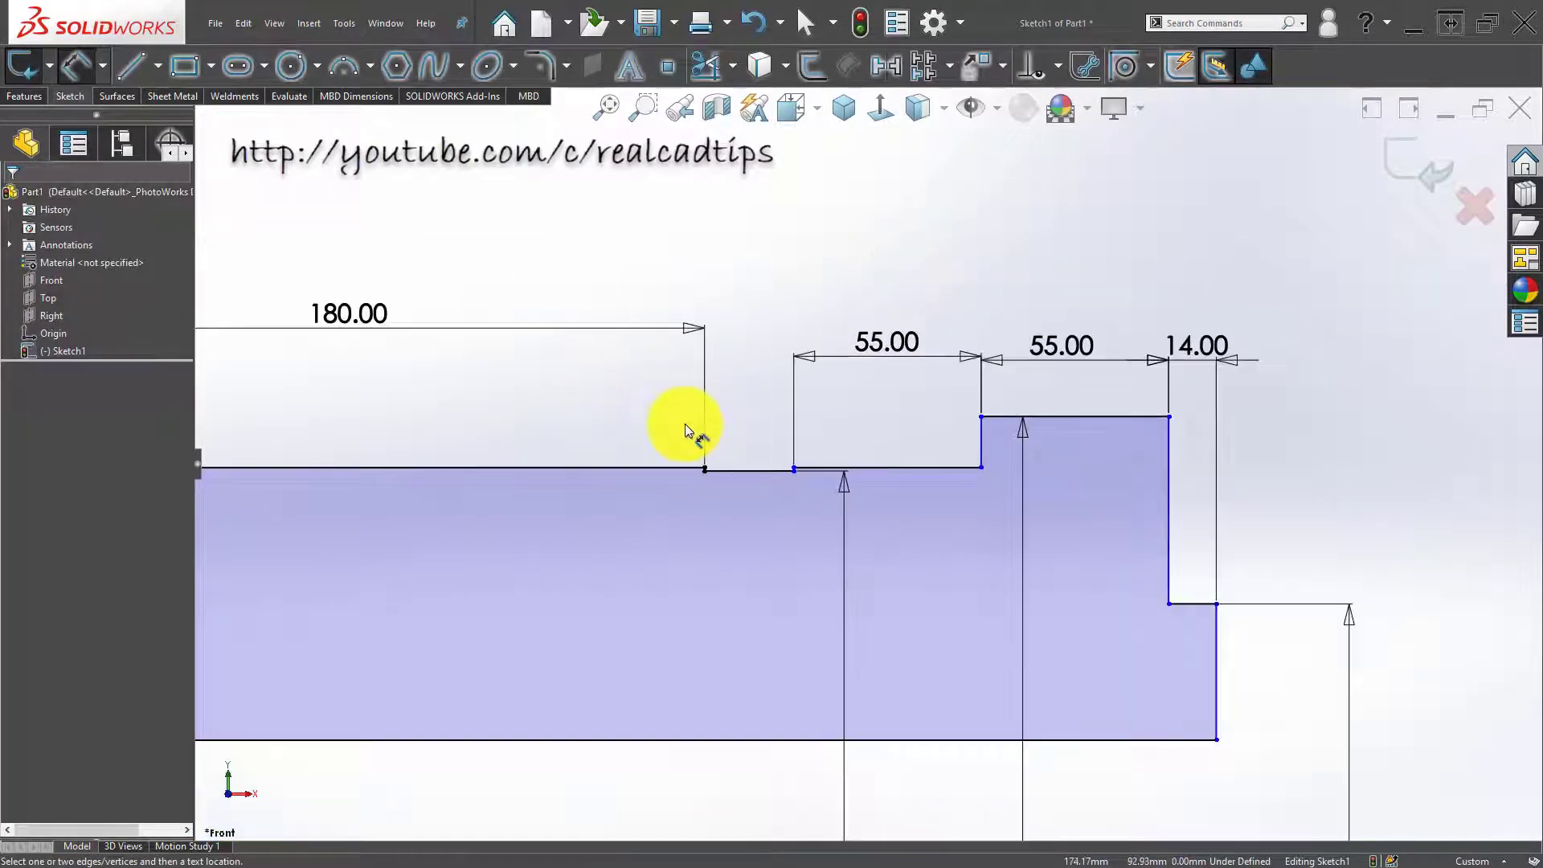
{"action": "scroll", "coordinate": [685, 423], "scroll_direction": "up", "scroll_amount": 3}
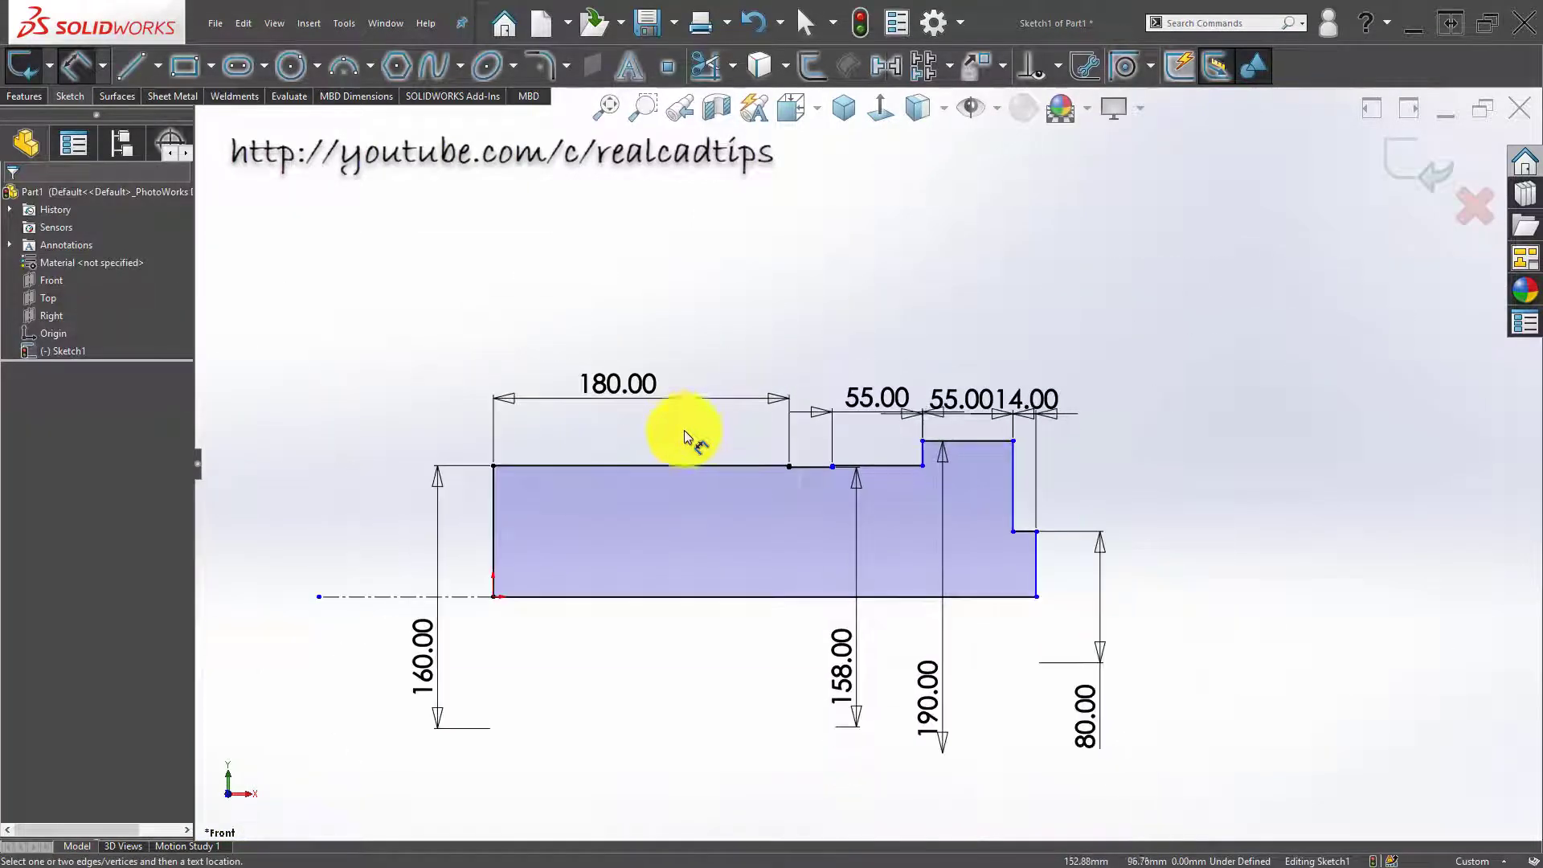
{"action": "left_click", "coordinate": [493, 483]}
{"action": "scroll", "coordinate": [803, 470], "scroll_direction": "down", "scroll_amount": 2}
{"action": "scroll", "coordinate": [999, 460], "scroll_direction": "down", "scroll_amount": 2}
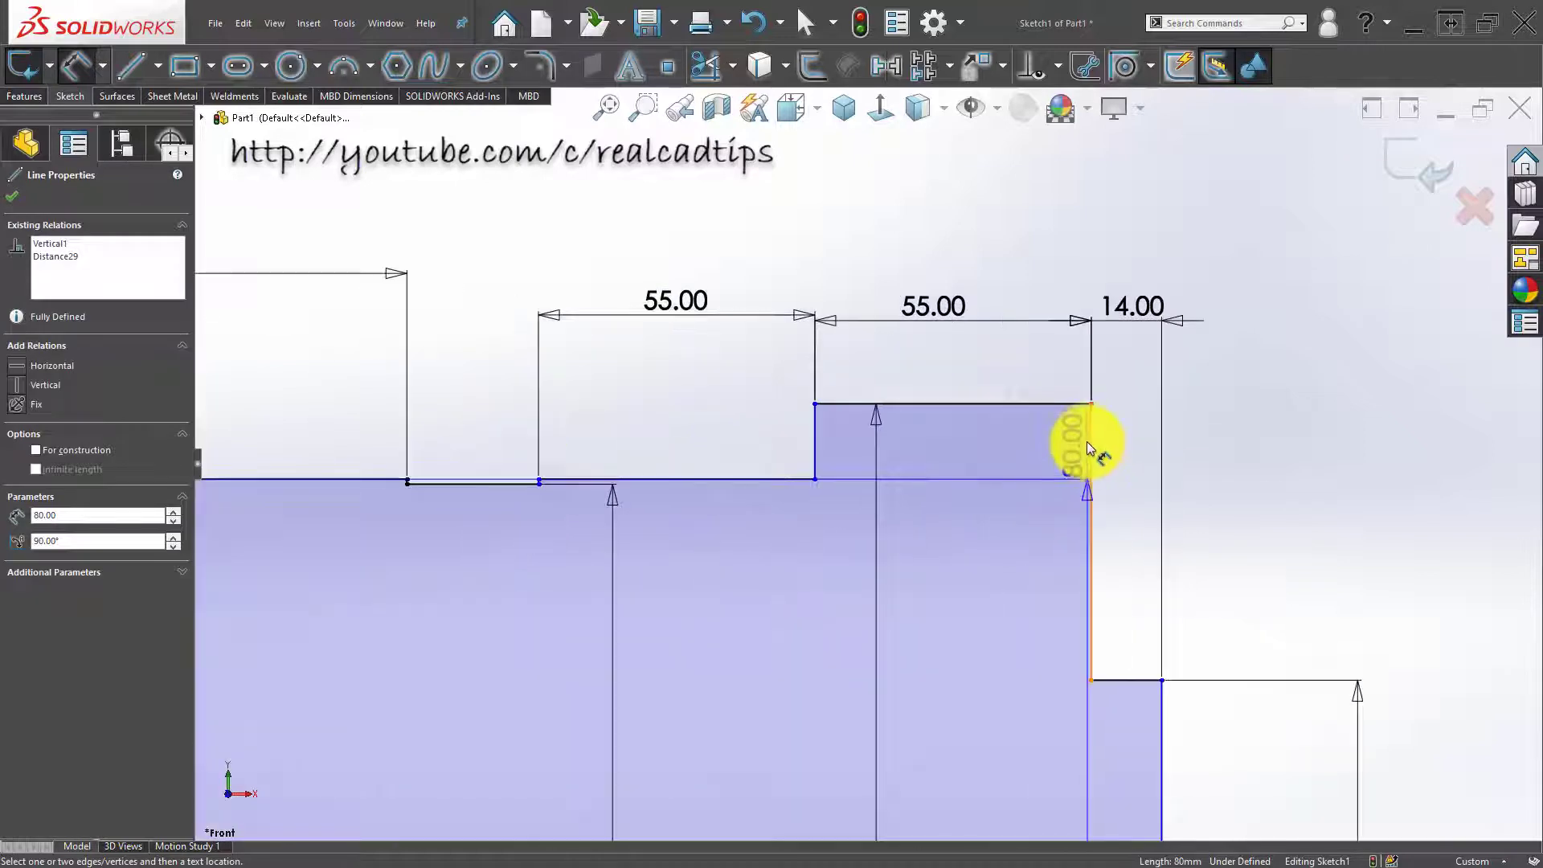
{"action": "left_click", "coordinate": [1087, 440]}
{"action": "key", "text": "Escape"}
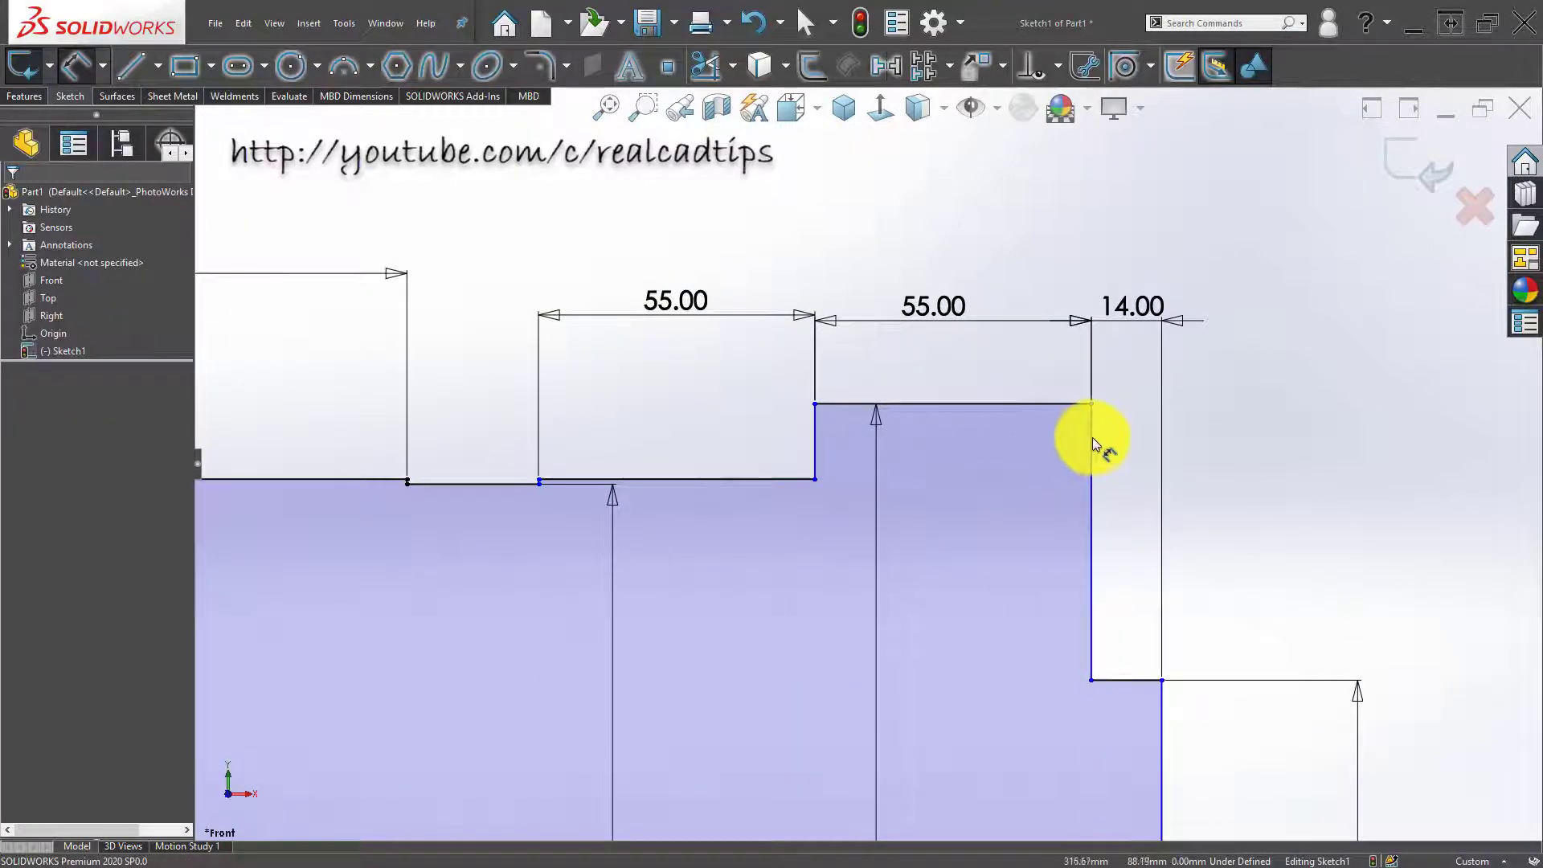
{"action": "left_click", "coordinate": [1091, 440]}
{"action": "scroll", "coordinate": [884, 443], "scroll_direction": "up", "scroll_amount": 2}
{"action": "scroll", "coordinate": [704, 446], "scroll_direction": "up", "scroll_amount": 3}
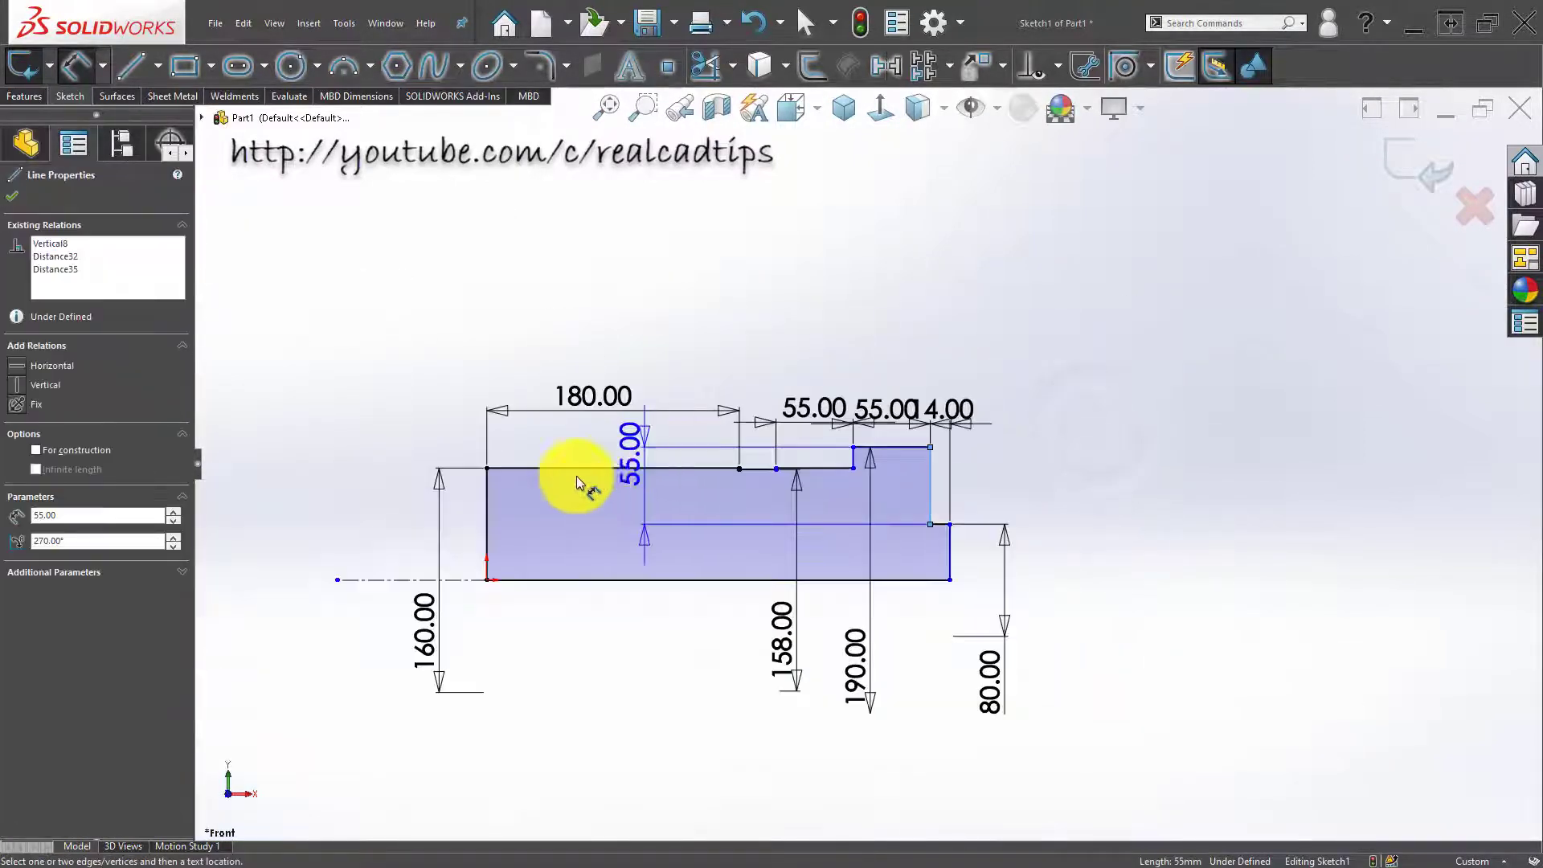
{"action": "left_click", "coordinate": [490, 518]}
{"action": "left_click", "coordinate": [656, 335]}
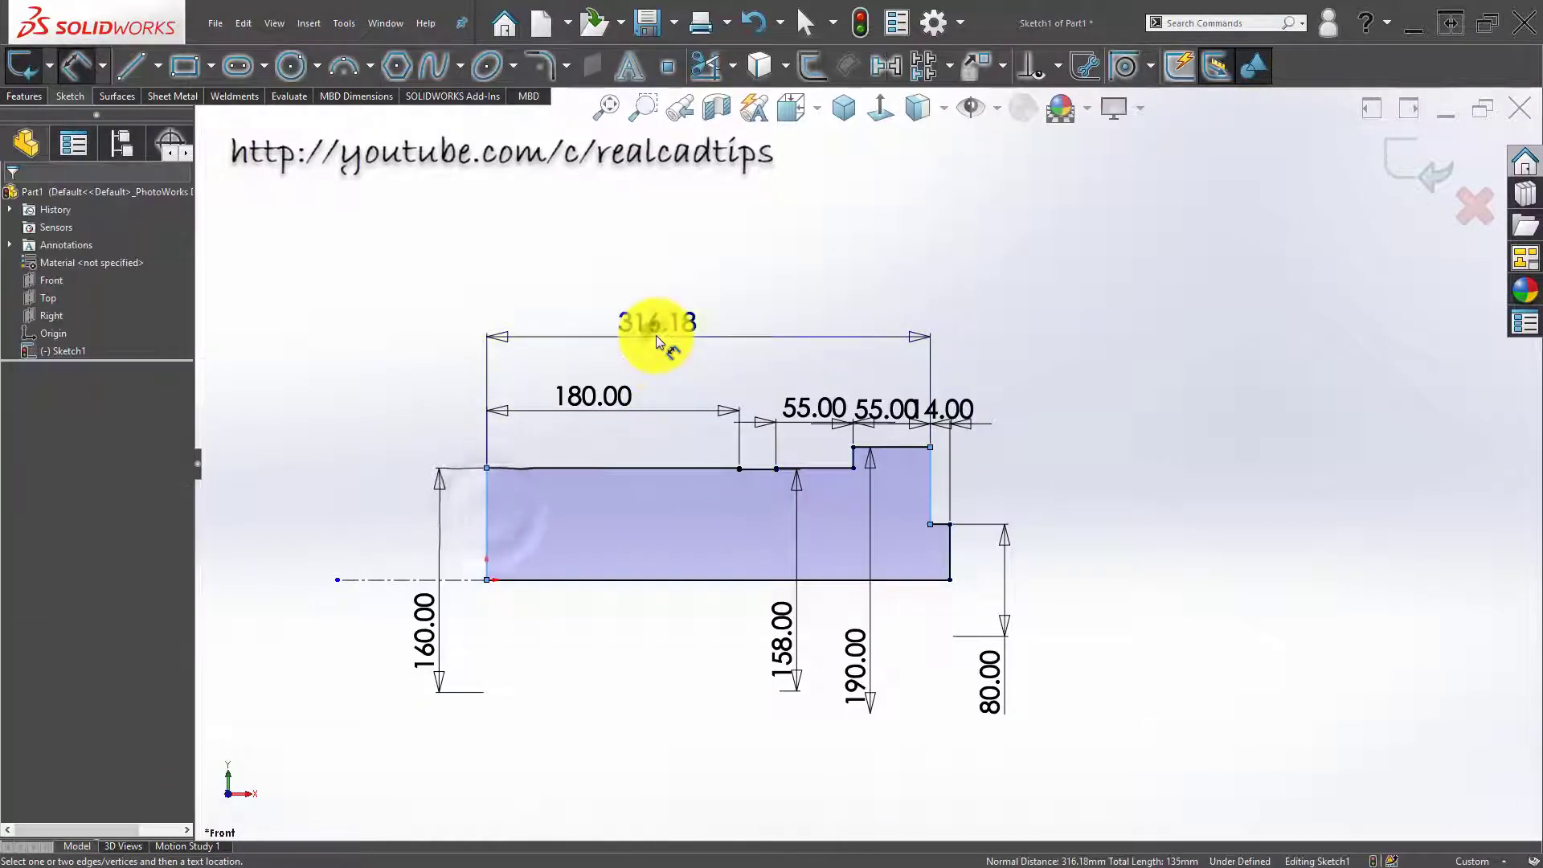
{"action": "type", "text": "422"}
{"action": "key", "text": "Return"}
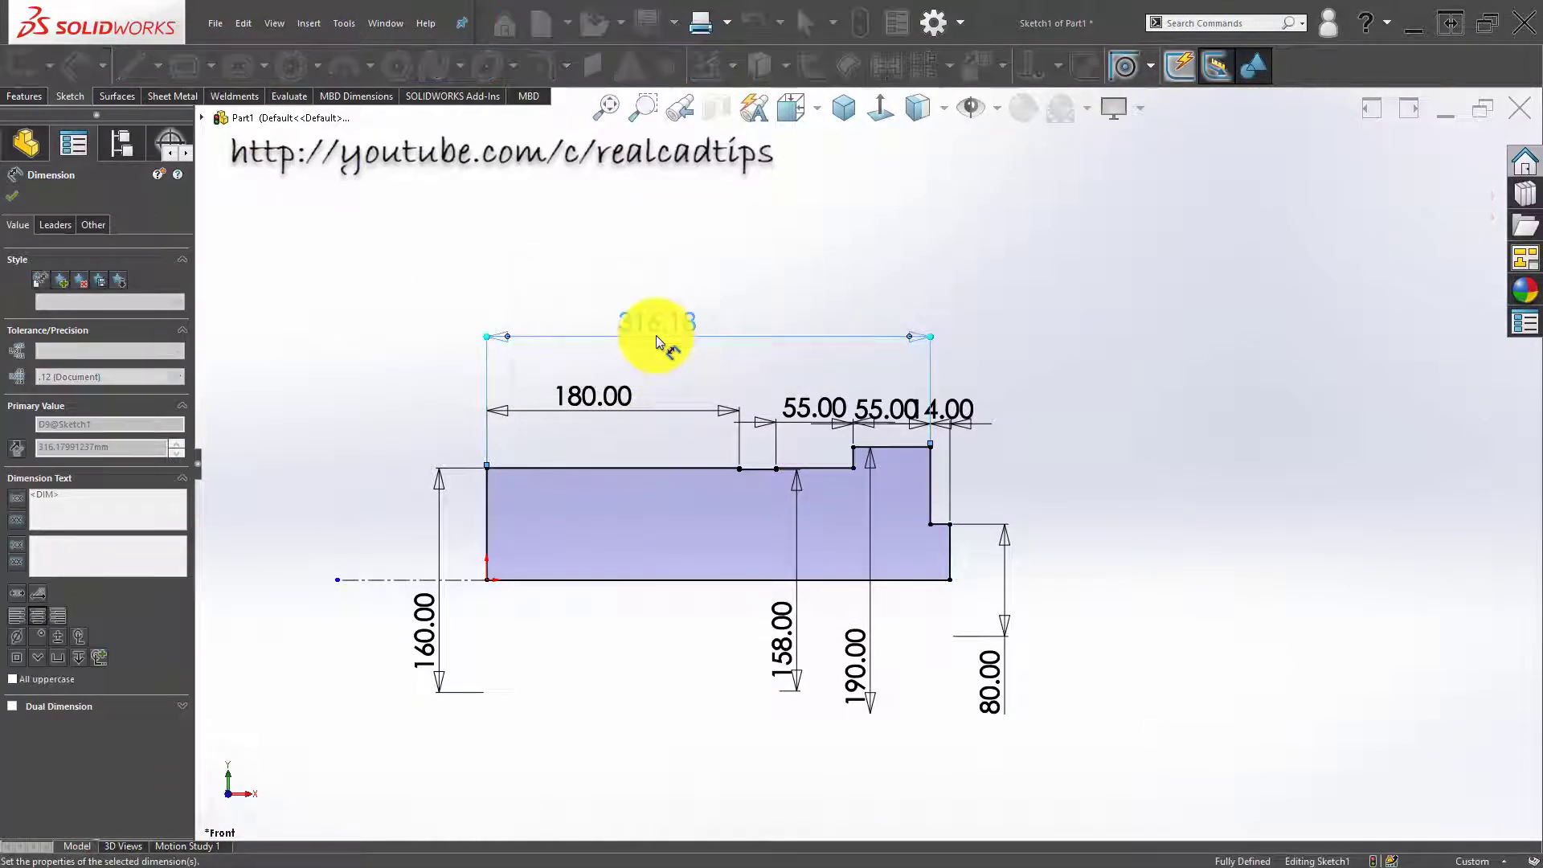
{"action": "key", "text": "Escape"}
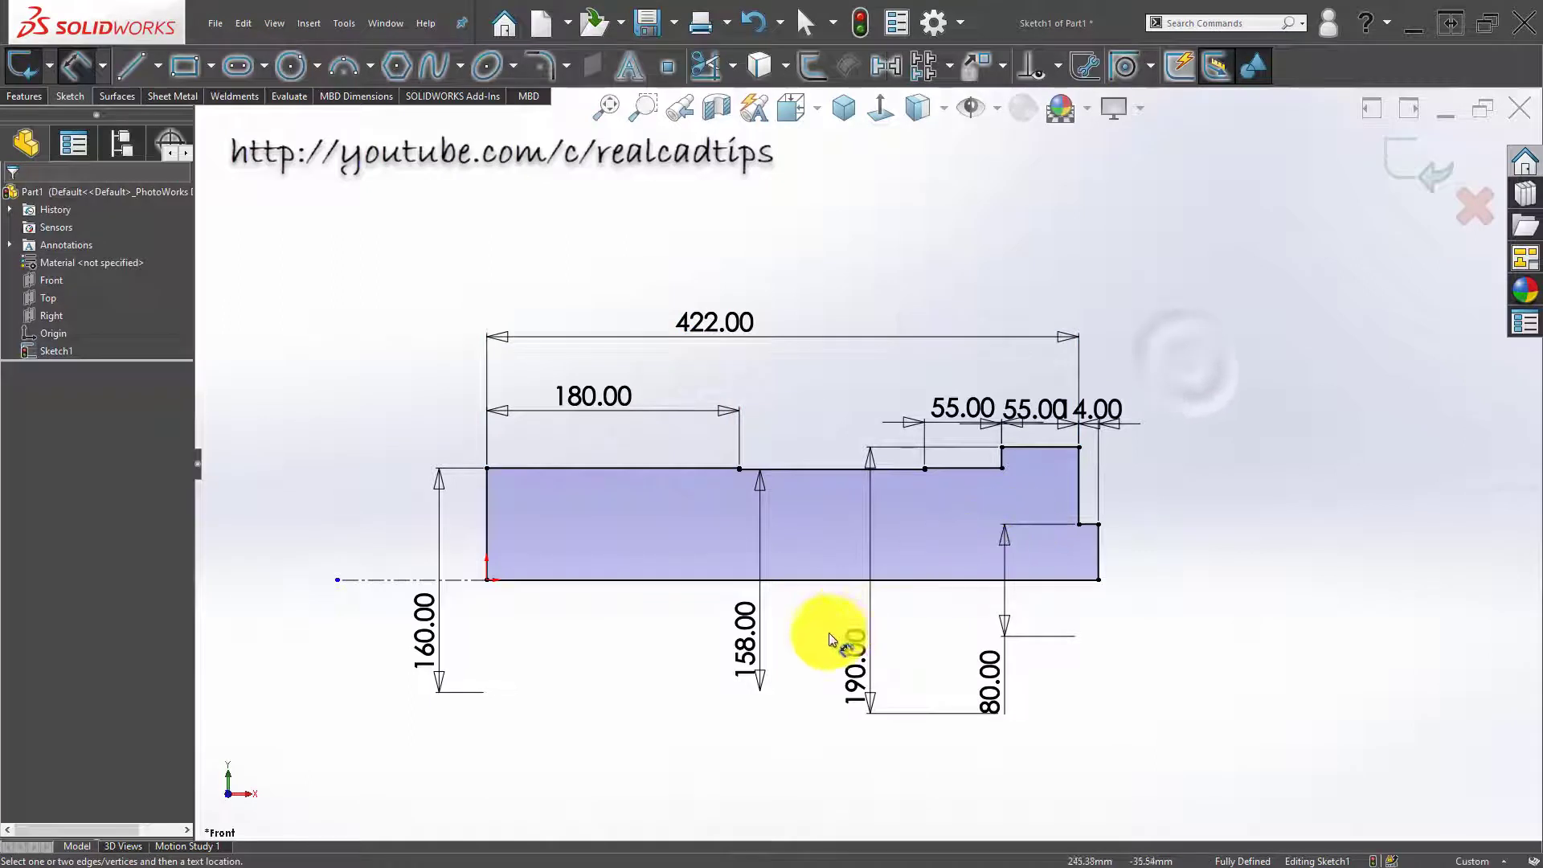
Step: Move the 158, 55, 14 and 80 dimensions clear of the profile
{"action": "scroll", "coordinate": [809, 638], "scroll_direction": "down", "scroll_amount": 1}
{"action": "left_click_drag", "start_coordinate": [733, 635], "coordinate": [985, 595]}
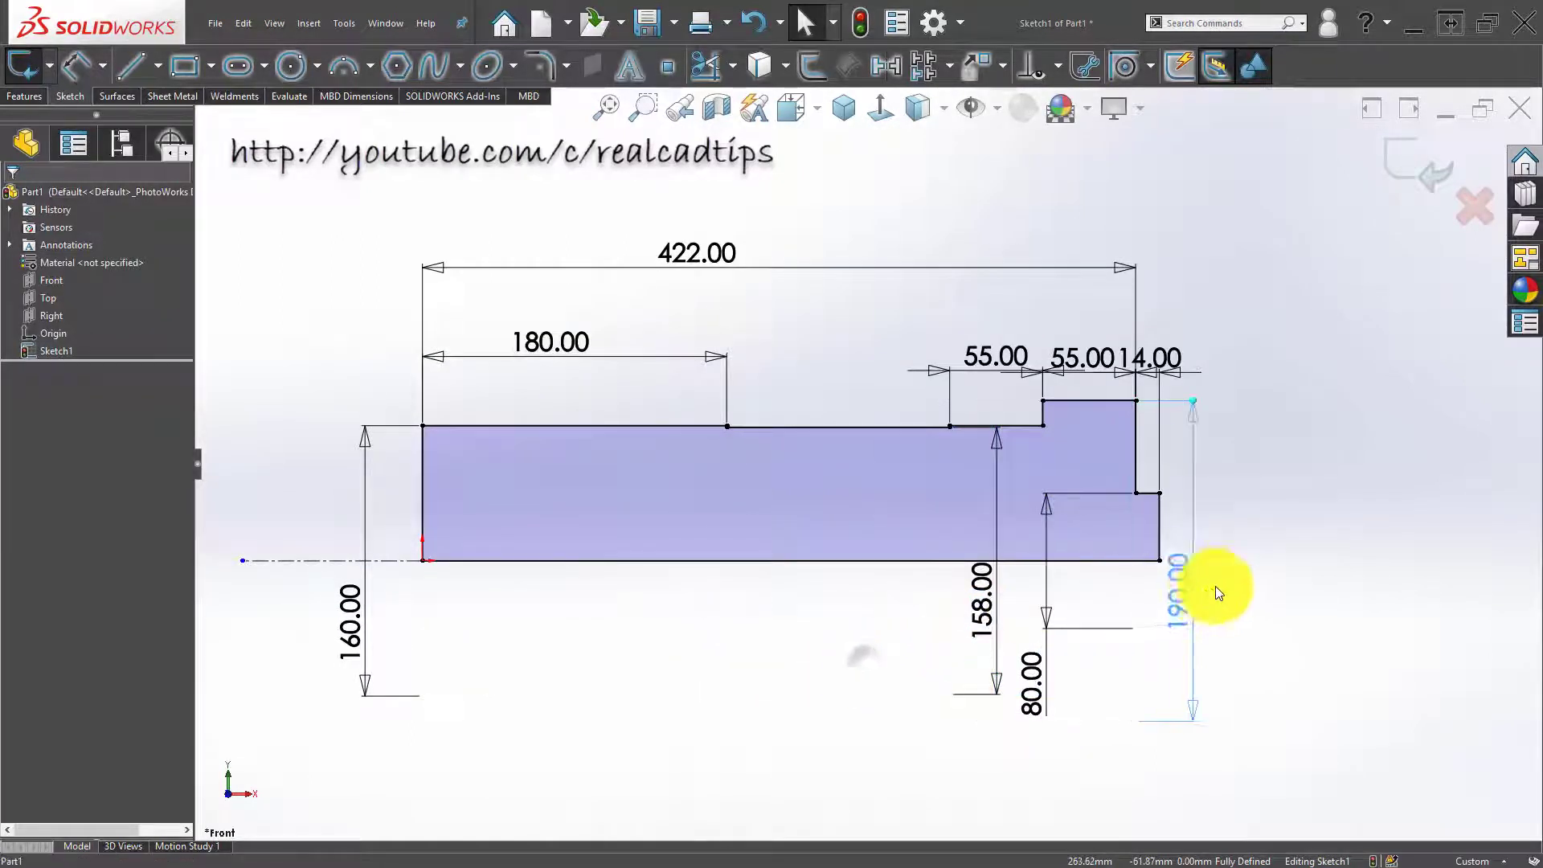
{"action": "left_click_drag", "start_coordinate": [992, 348], "coordinate": [986, 303]}
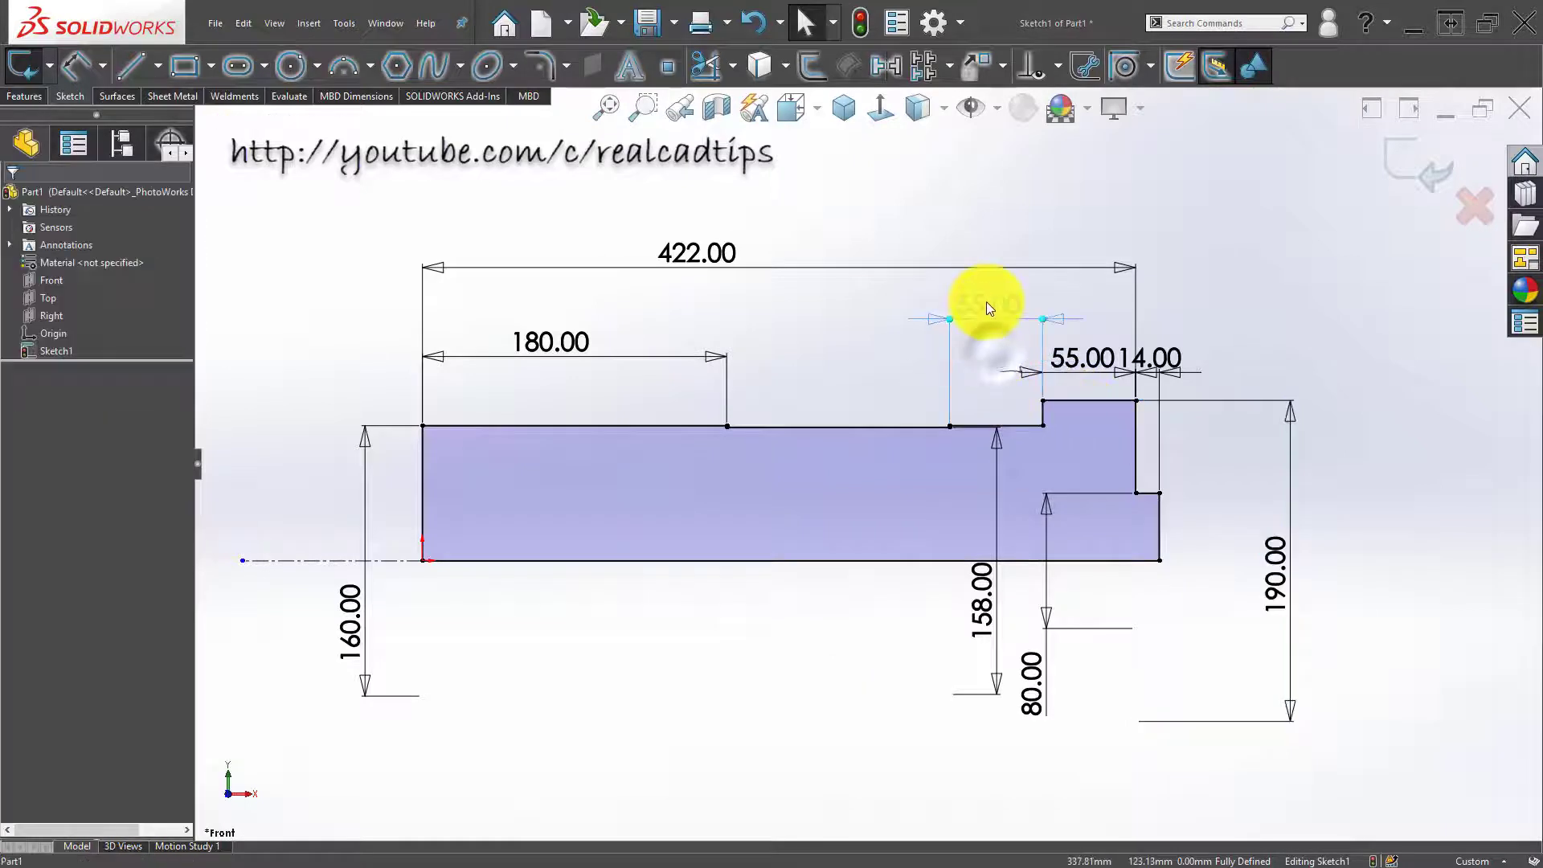
{"action": "left_click_drag", "start_coordinate": [1081, 370], "coordinate": [1083, 339]}
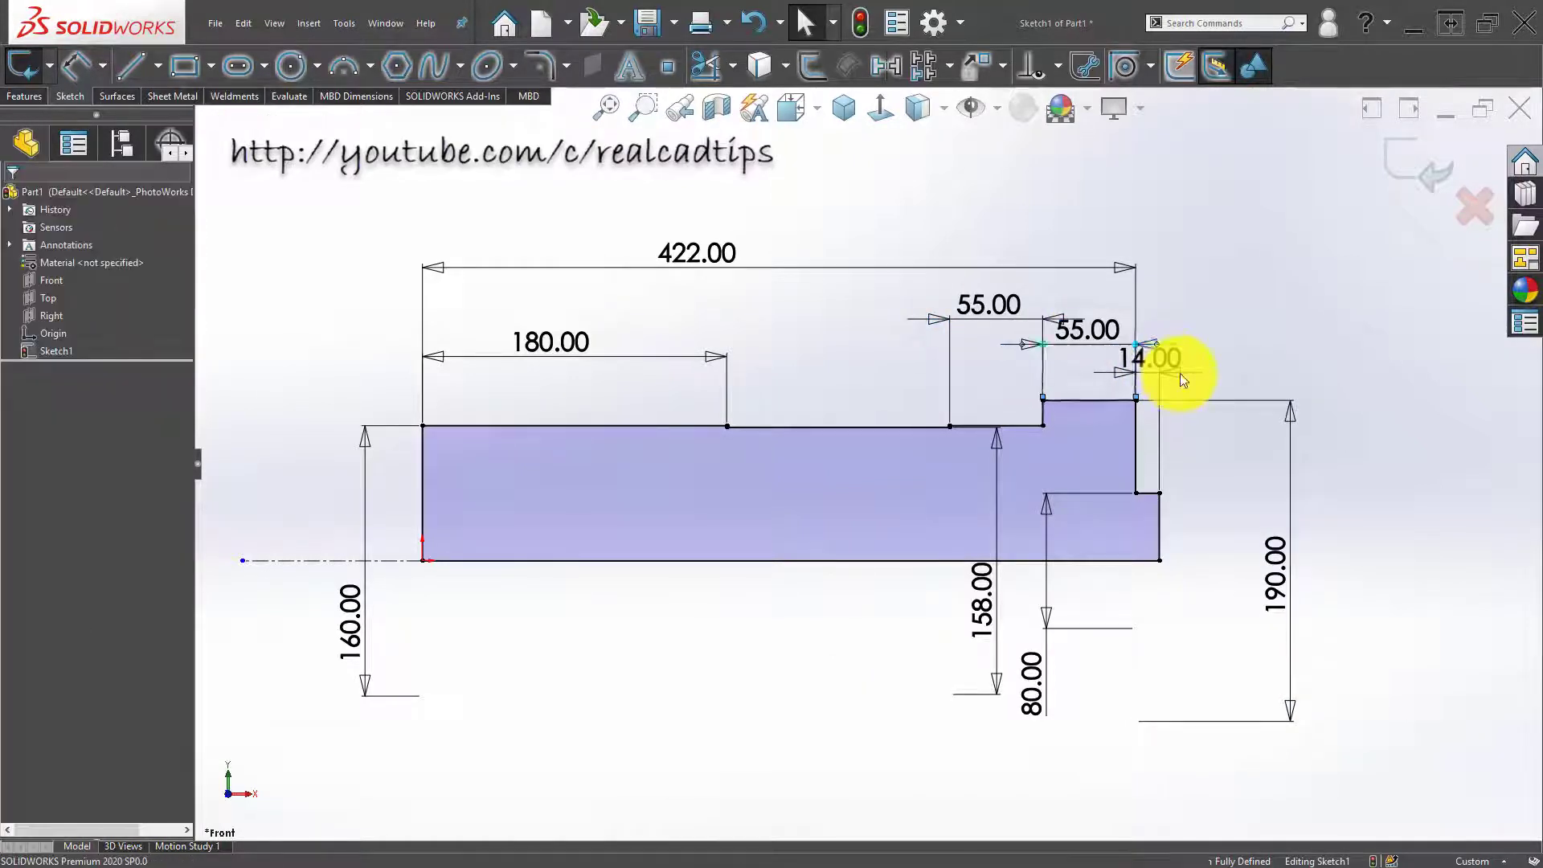
{"action": "left_click_drag", "start_coordinate": [1253, 355], "coordinate": [1254, 355]}
{"action": "left_click_drag", "start_coordinate": [1028, 699], "coordinate": [1028, 699]}
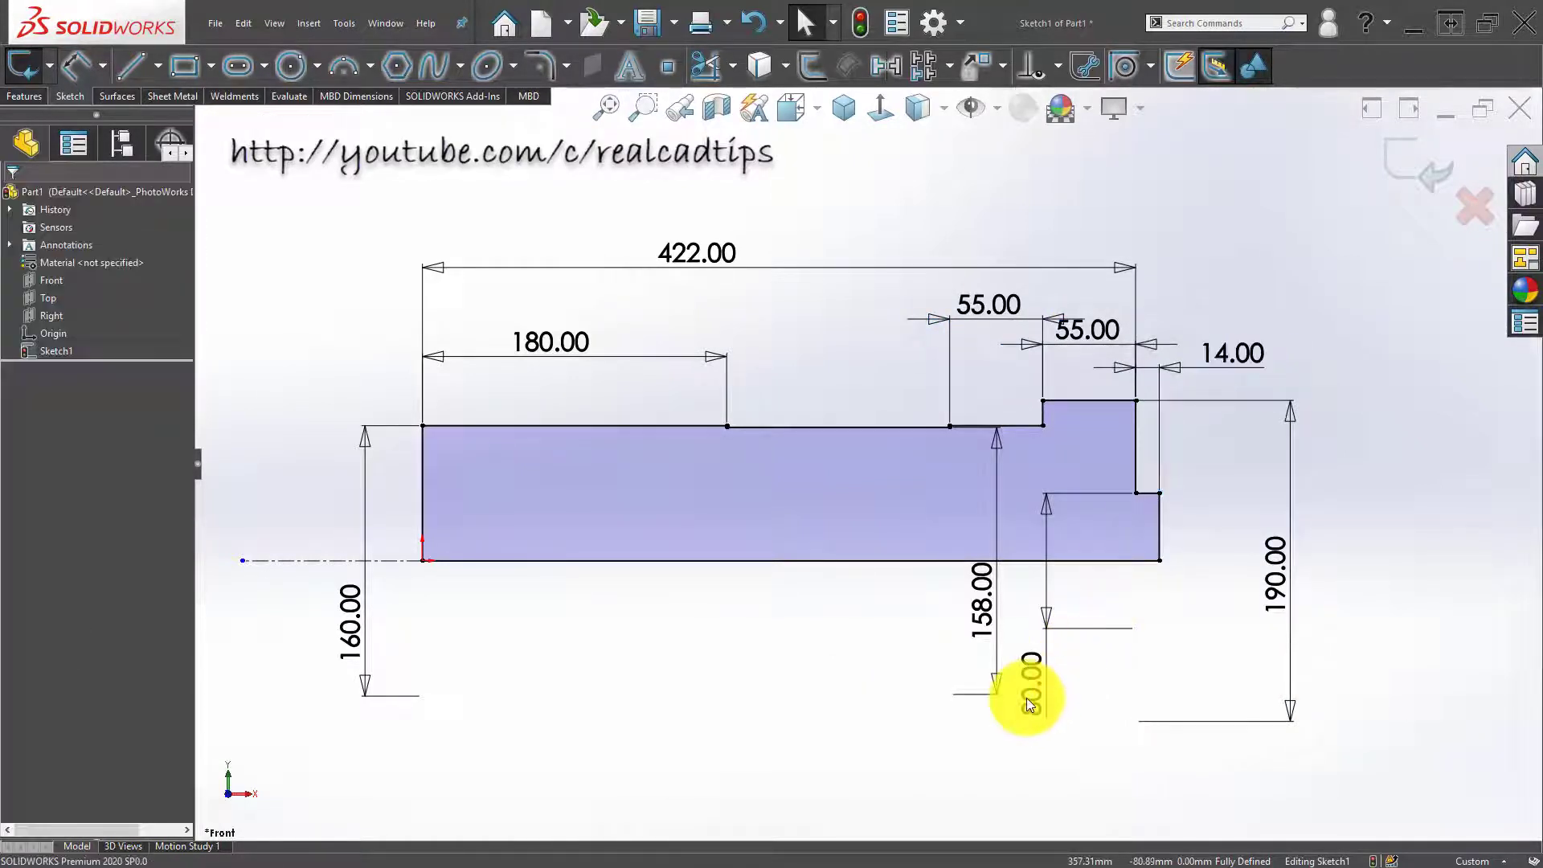
{"action": "left_click_drag", "start_coordinate": [1211, 562], "coordinate": [1212, 563]}
{"action": "left_click", "coordinate": [1019, 736]}
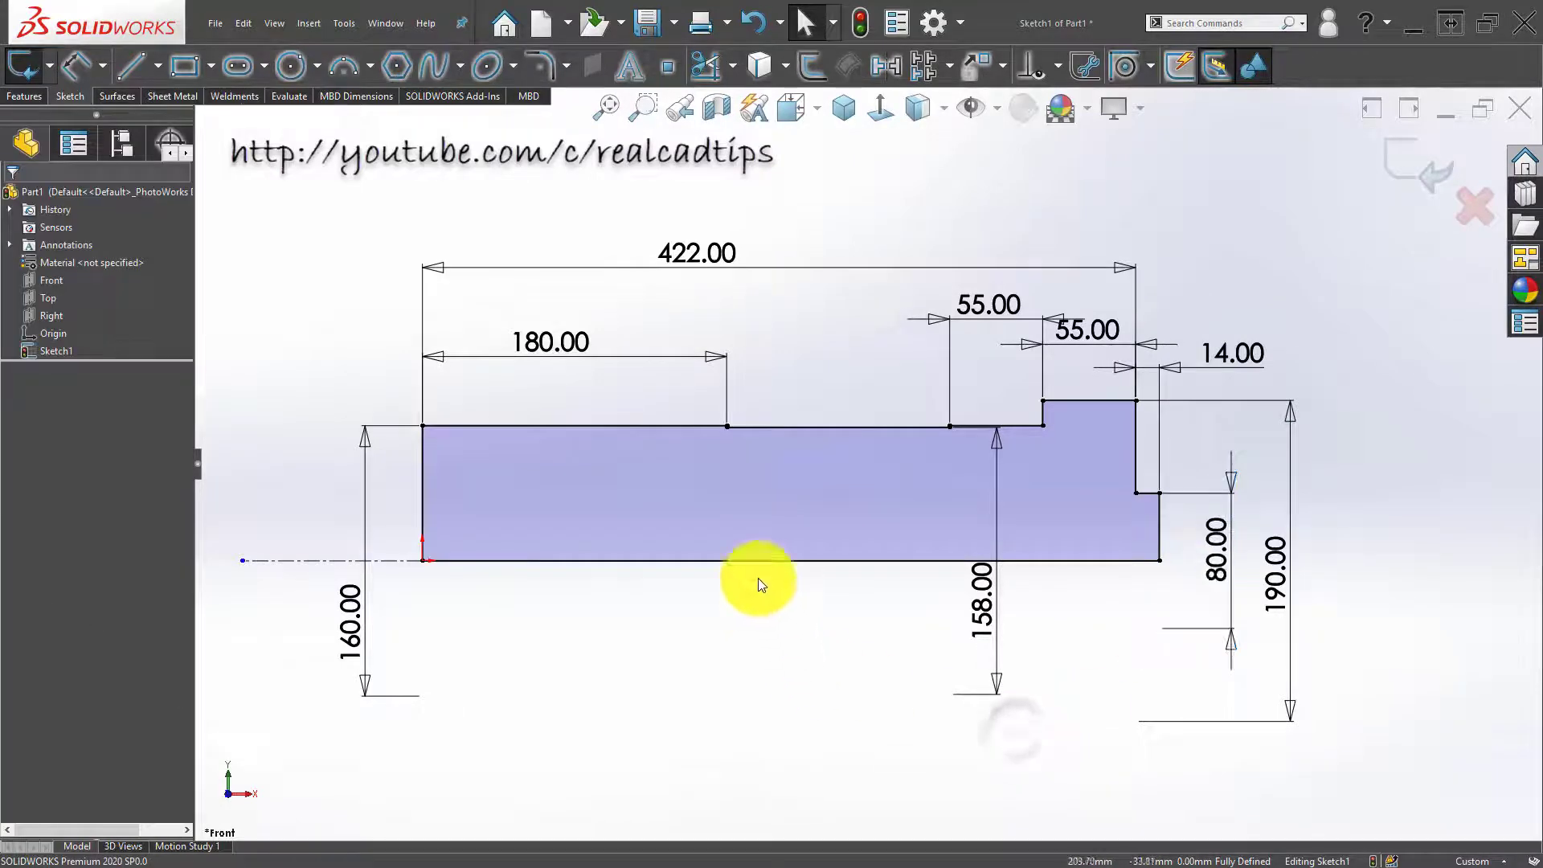
{"action": "key", "text": "f"}
Step: Revolve the profile 360° about the centreline into a solid
{"action": "left_click", "coordinate": [24, 95]}
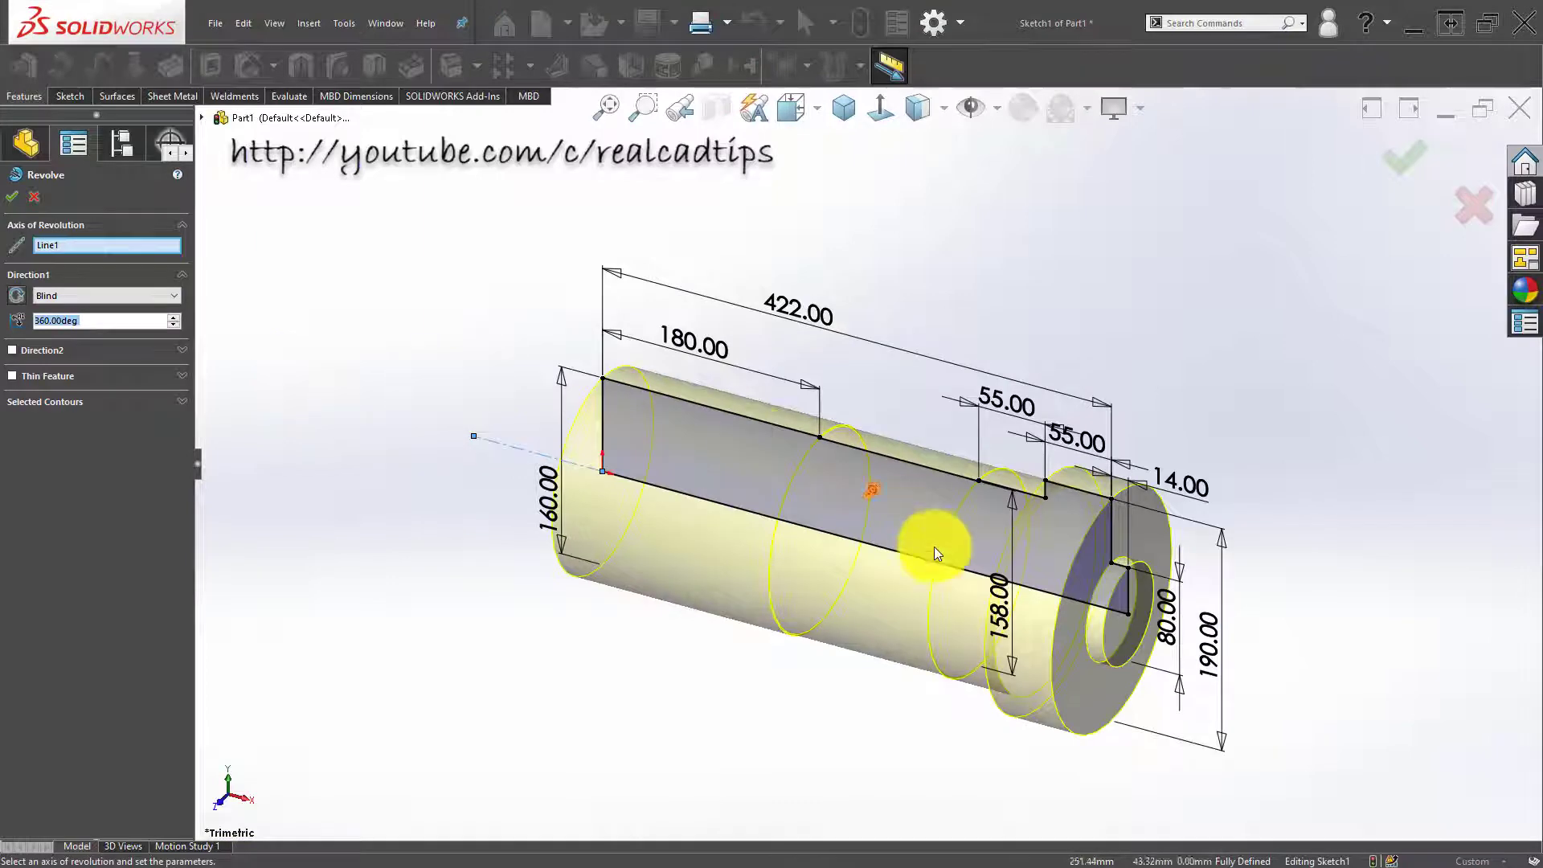
{"action": "mouse_move", "coordinate": [933, 547]}
{"action": "middle_mouse_down"}
{"action": "mouse_move", "coordinate": [1029, 451]}
{"action": "mouse_move", "coordinate": [978, 490]}
{"action": "mouse_move", "coordinate": [997, 474]}
{"action": "middle_mouse_up"}
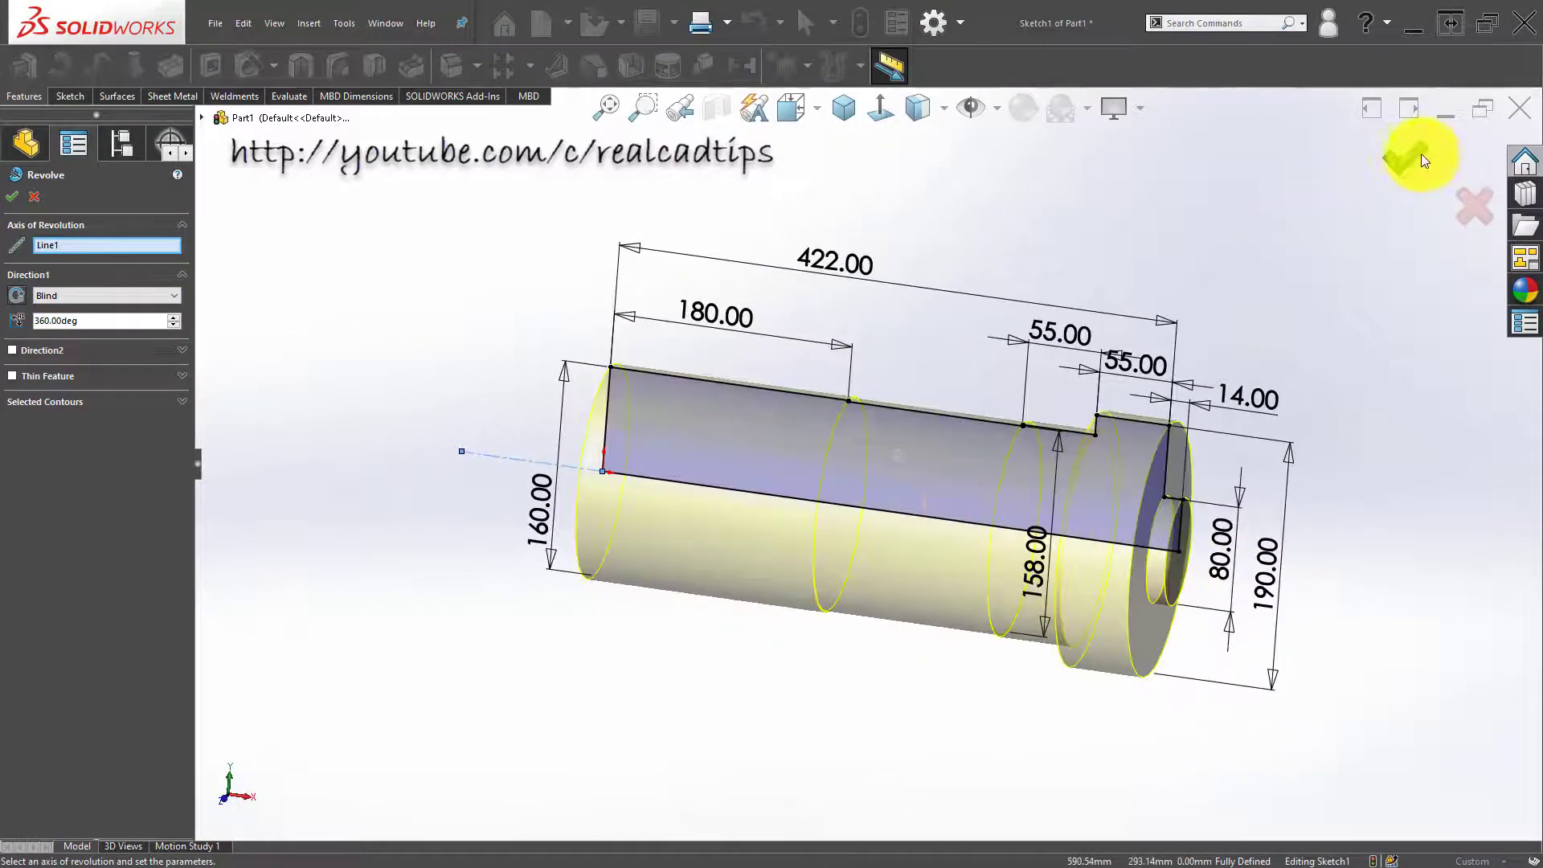
{"action": "key", "text": "Return"}
{"action": "middle_click_drag", "start_coordinate": [750, 506], "coordinate": [827, 458]}
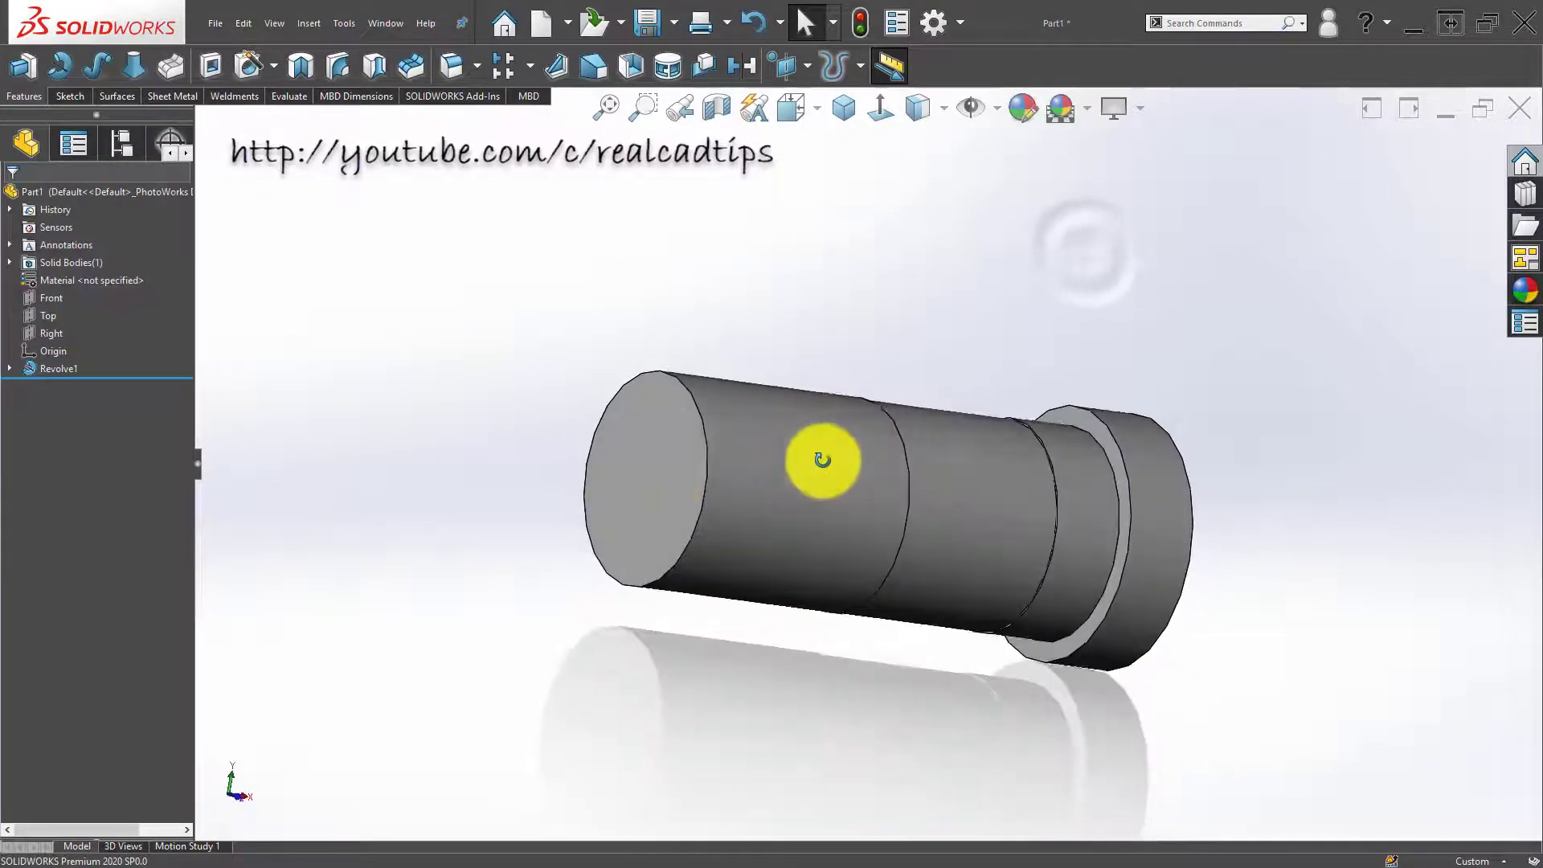
Step: Start a sketch on the part's small end face, viewed normal to it
{"action": "left_click", "coordinate": [652, 438]}
{"action": "left_click", "coordinate": [717, 379]}
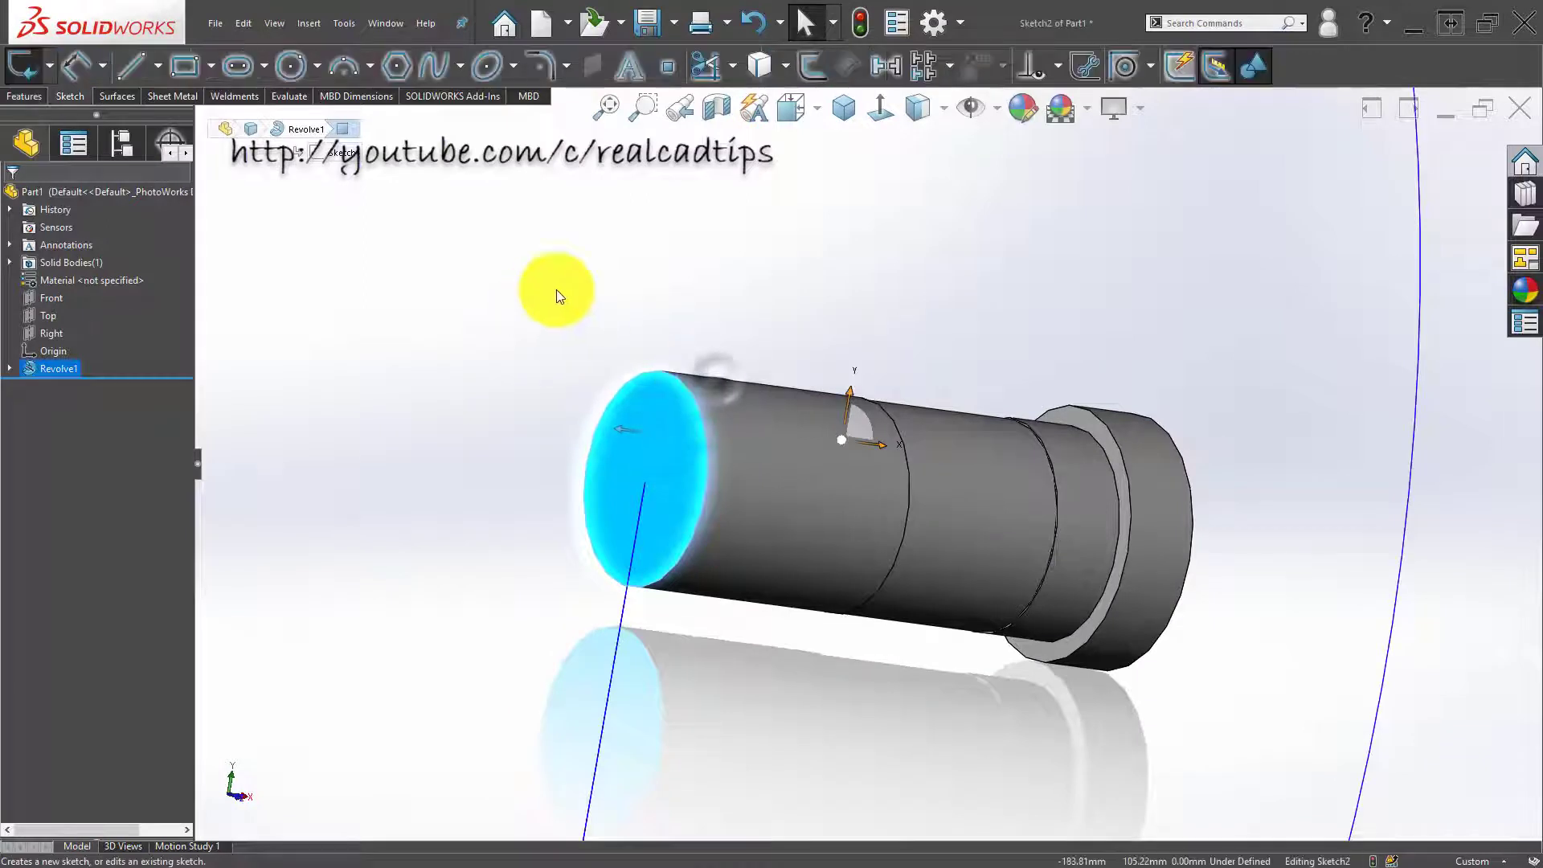
{"action": "left_click", "coordinate": [879, 112]}
{"action": "scroll", "coordinate": [608, 474], "scroll_direction": "down", "scroll_amount": 2}
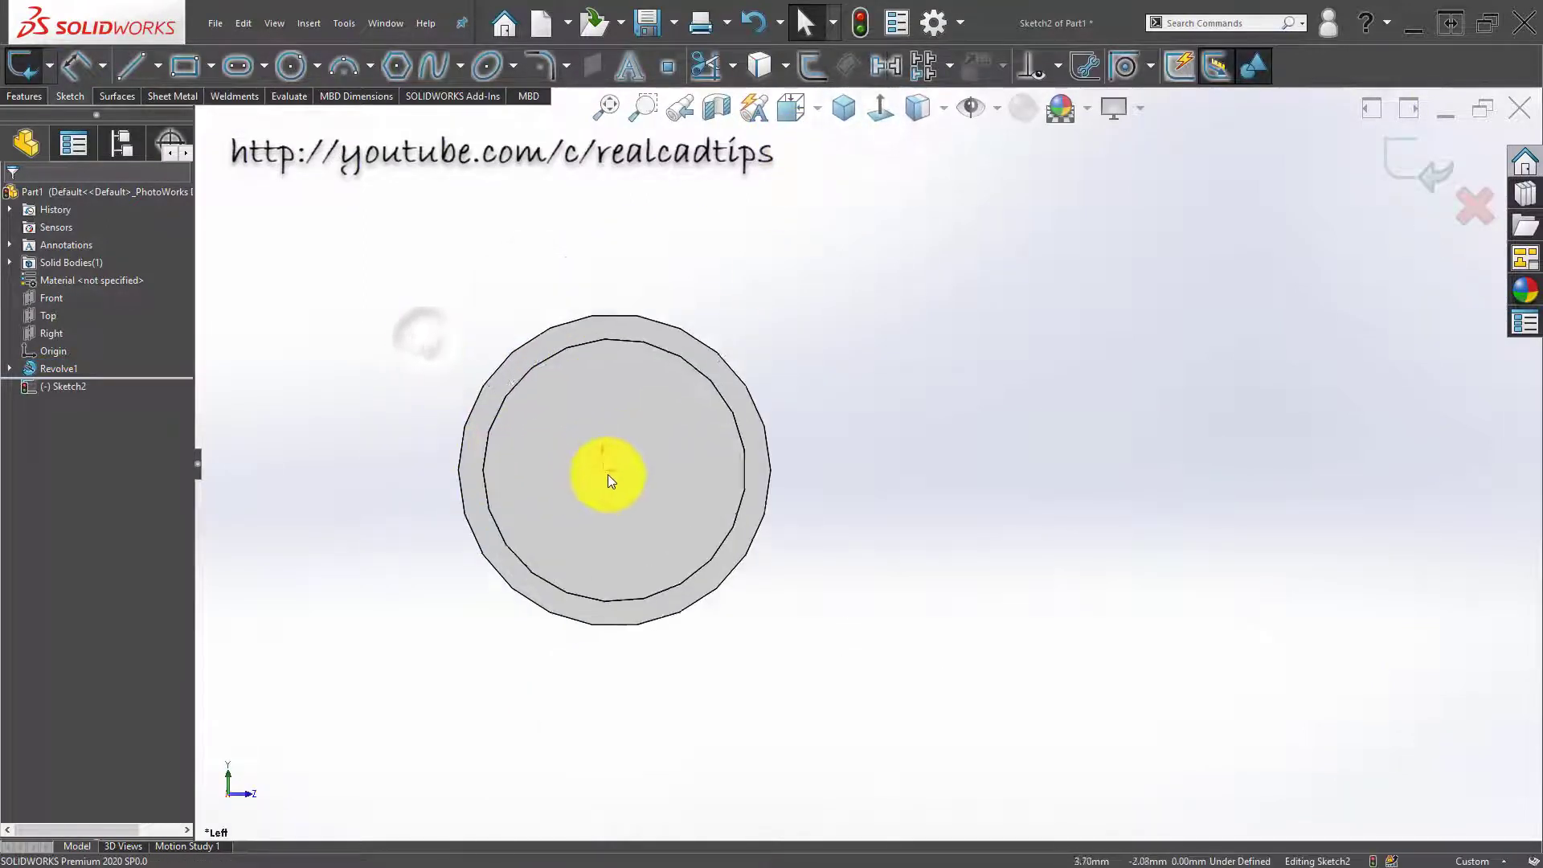
{"action": "scroll", "coordinate": [608, 474], "scroll_direction": "down", "scroll_amount": 3}
Step: Draw a circle centred on the origin and a vertical line from its centre
{"action": "left_click", "coordinate": [302, 65]}
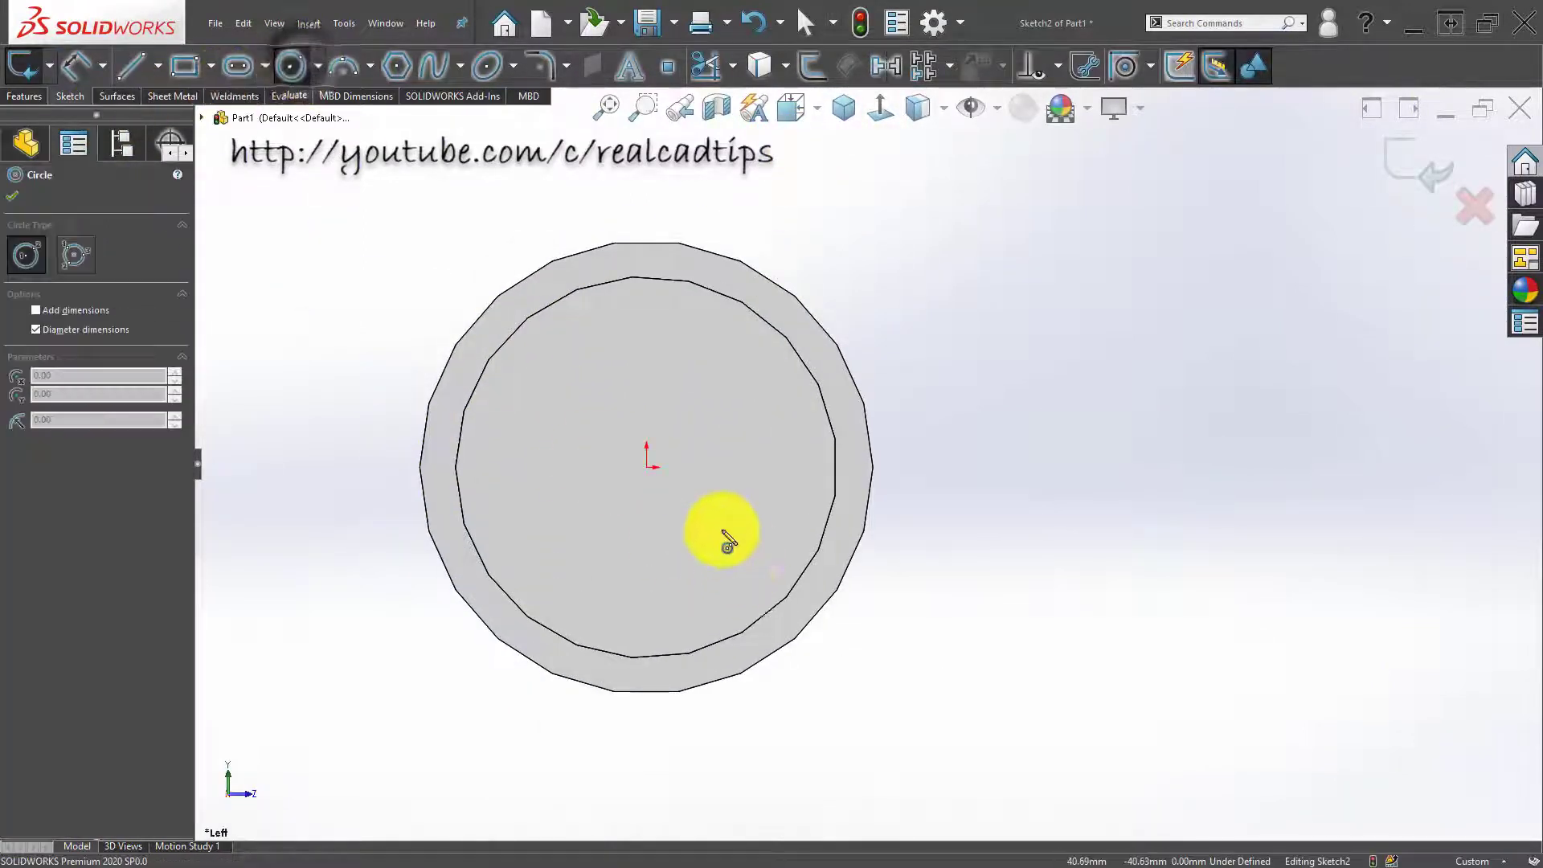
{"action": "left_click_drag", "start_coordinate": [647, 466], "coordinate": [748, 577]}
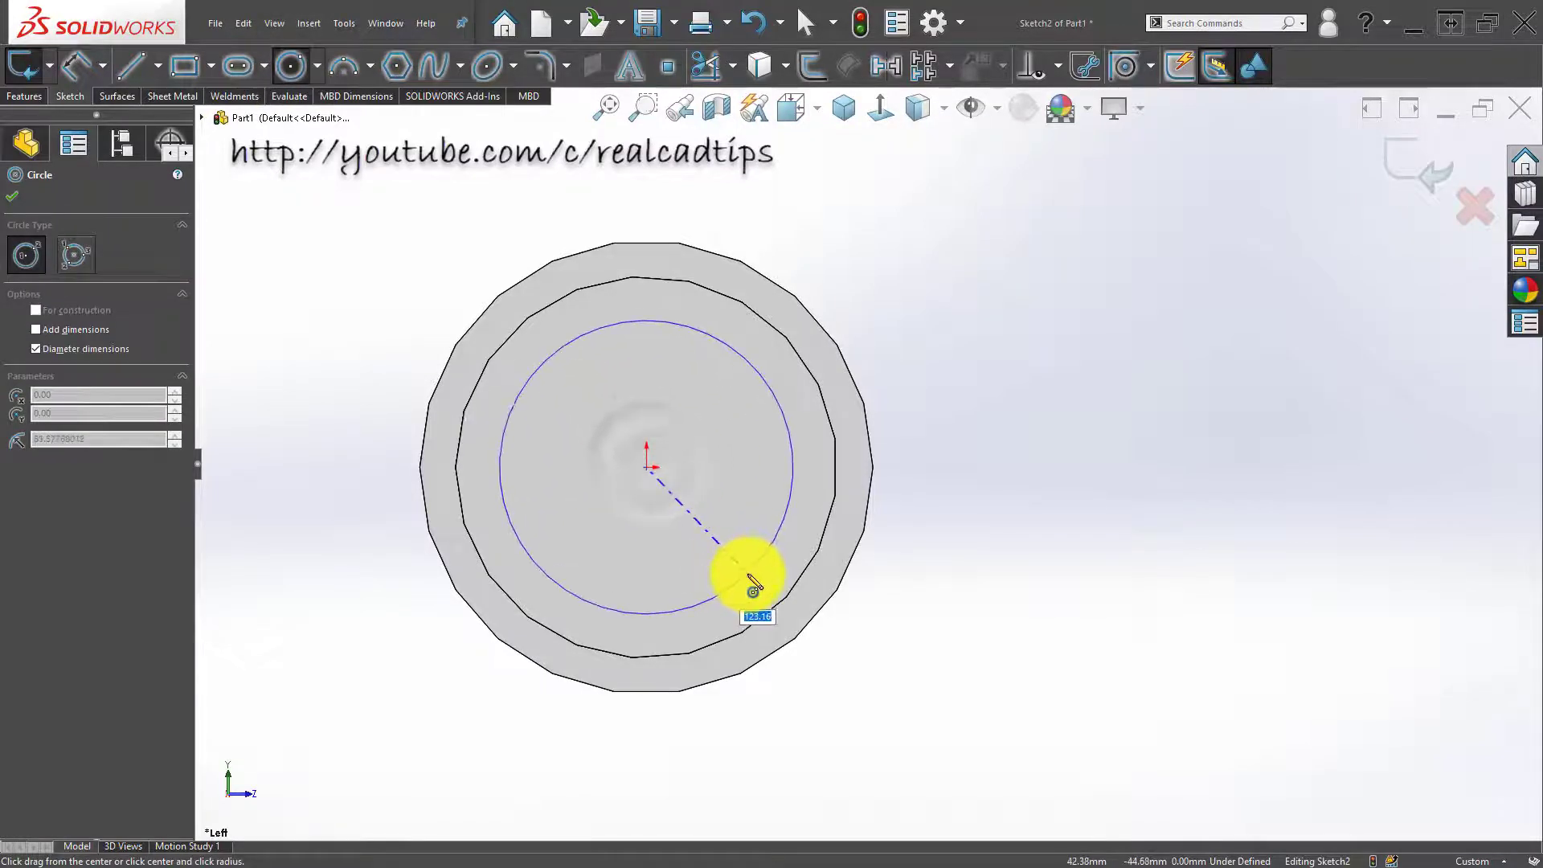
{"action": "key", "text": "Escape"}
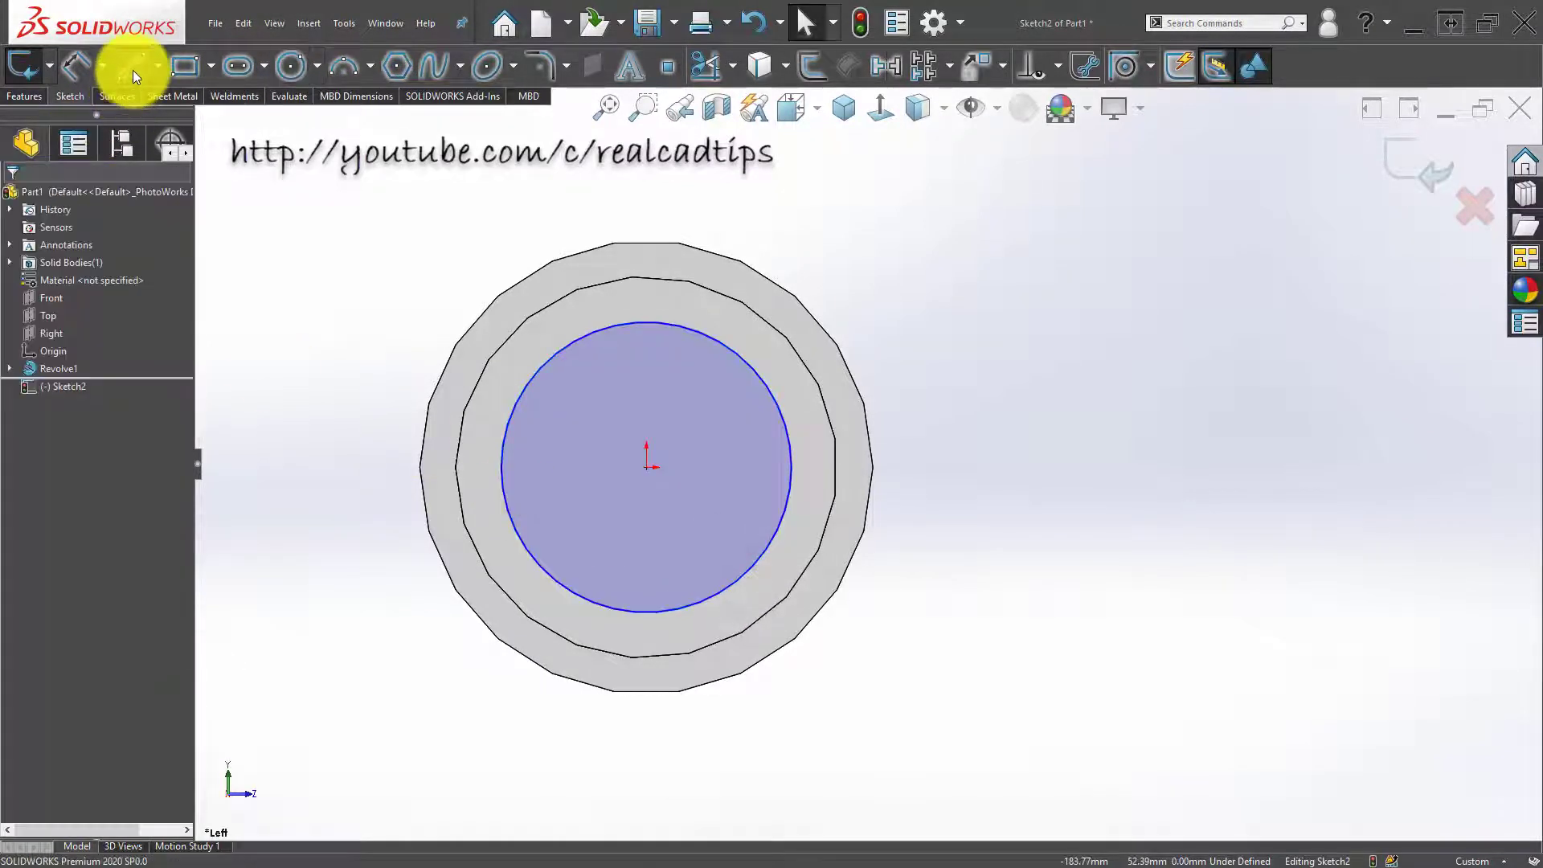
{"action": "left_click", "coordinate": [132, 67]}
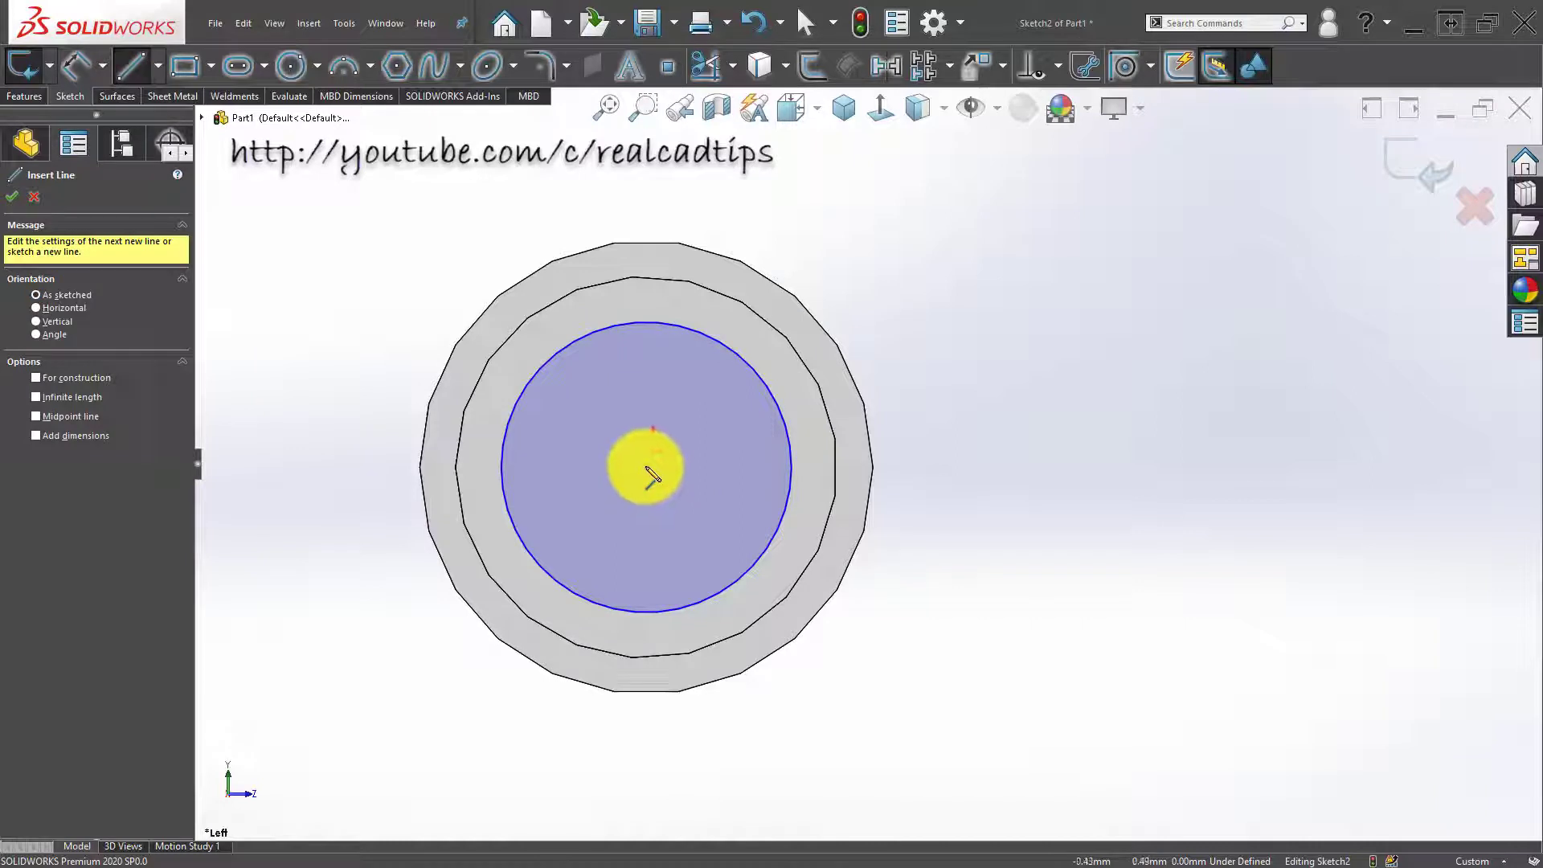
{"action": "left_click", "coordinate": [647, 467]}
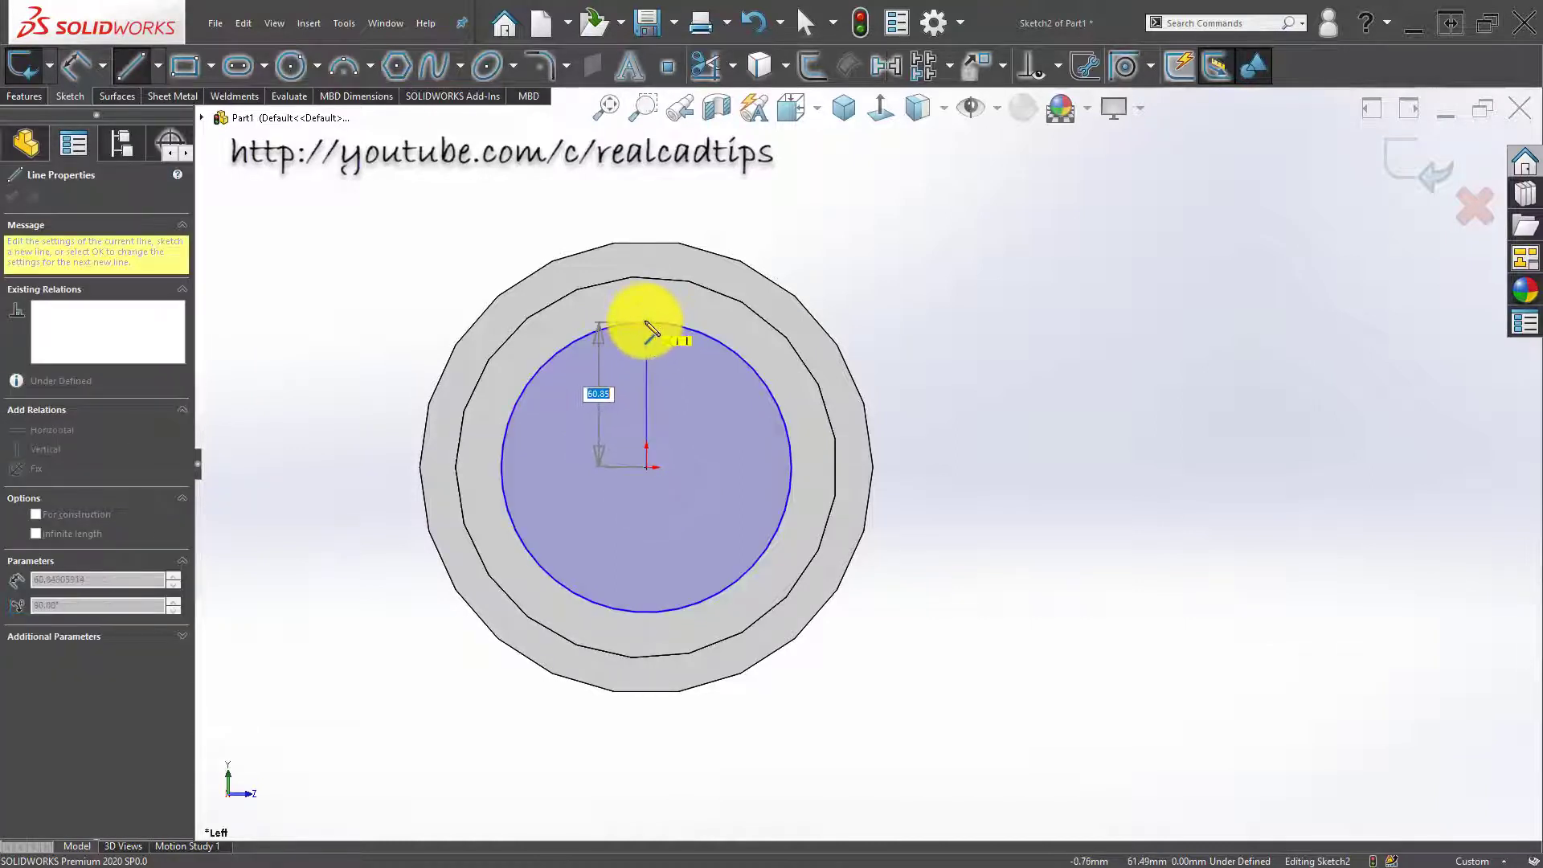
{"action": "right_click", "coordinate": [974, 351]}
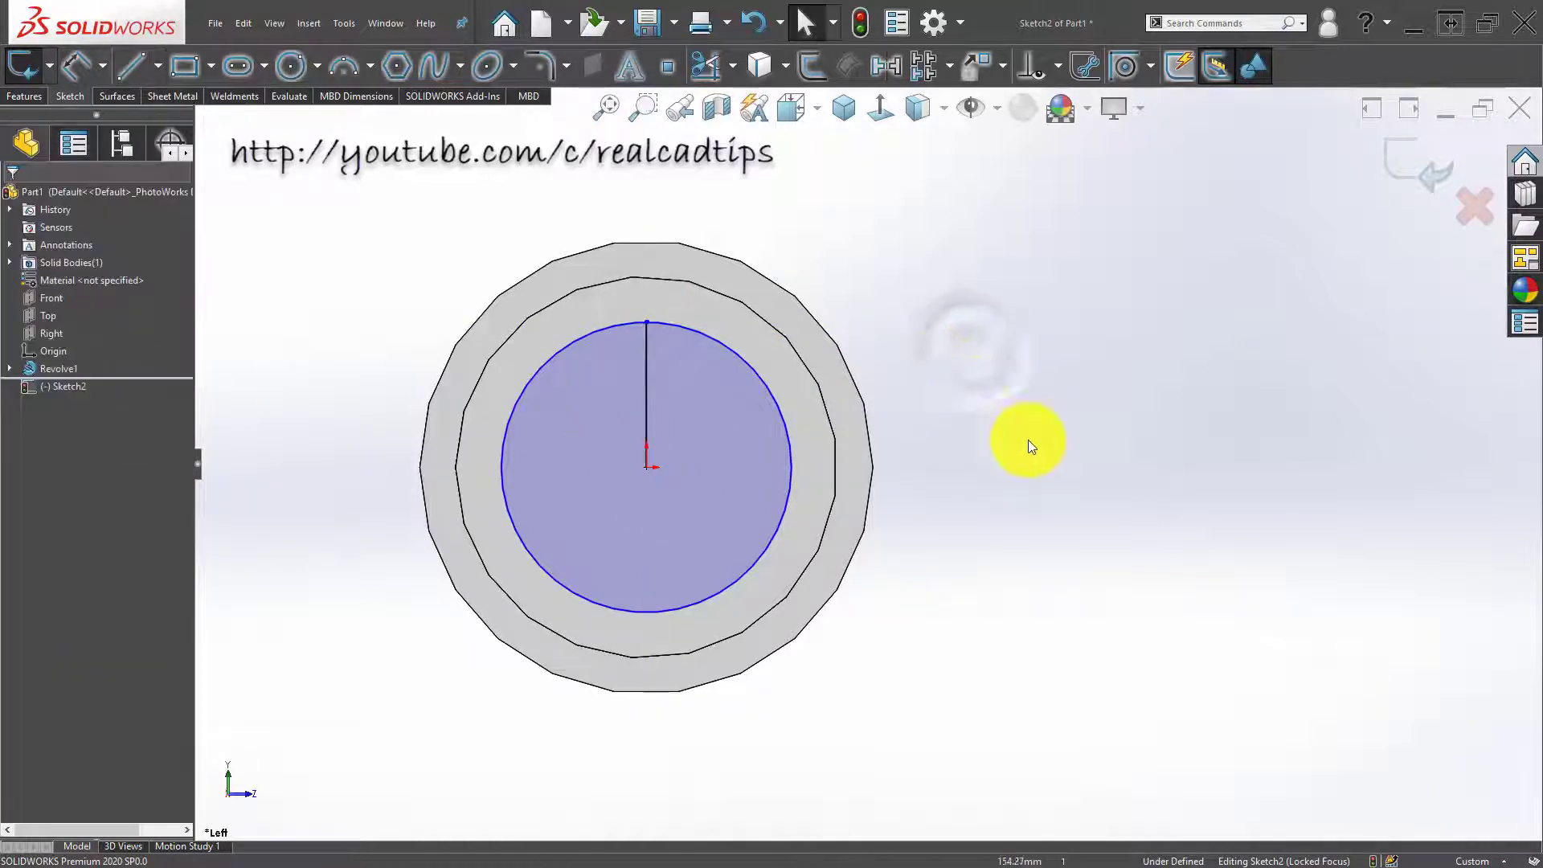
Step: Give the circle a 130 diameter and exit the sketch
{"action": "left_click", "coordinate": [692, 331]}
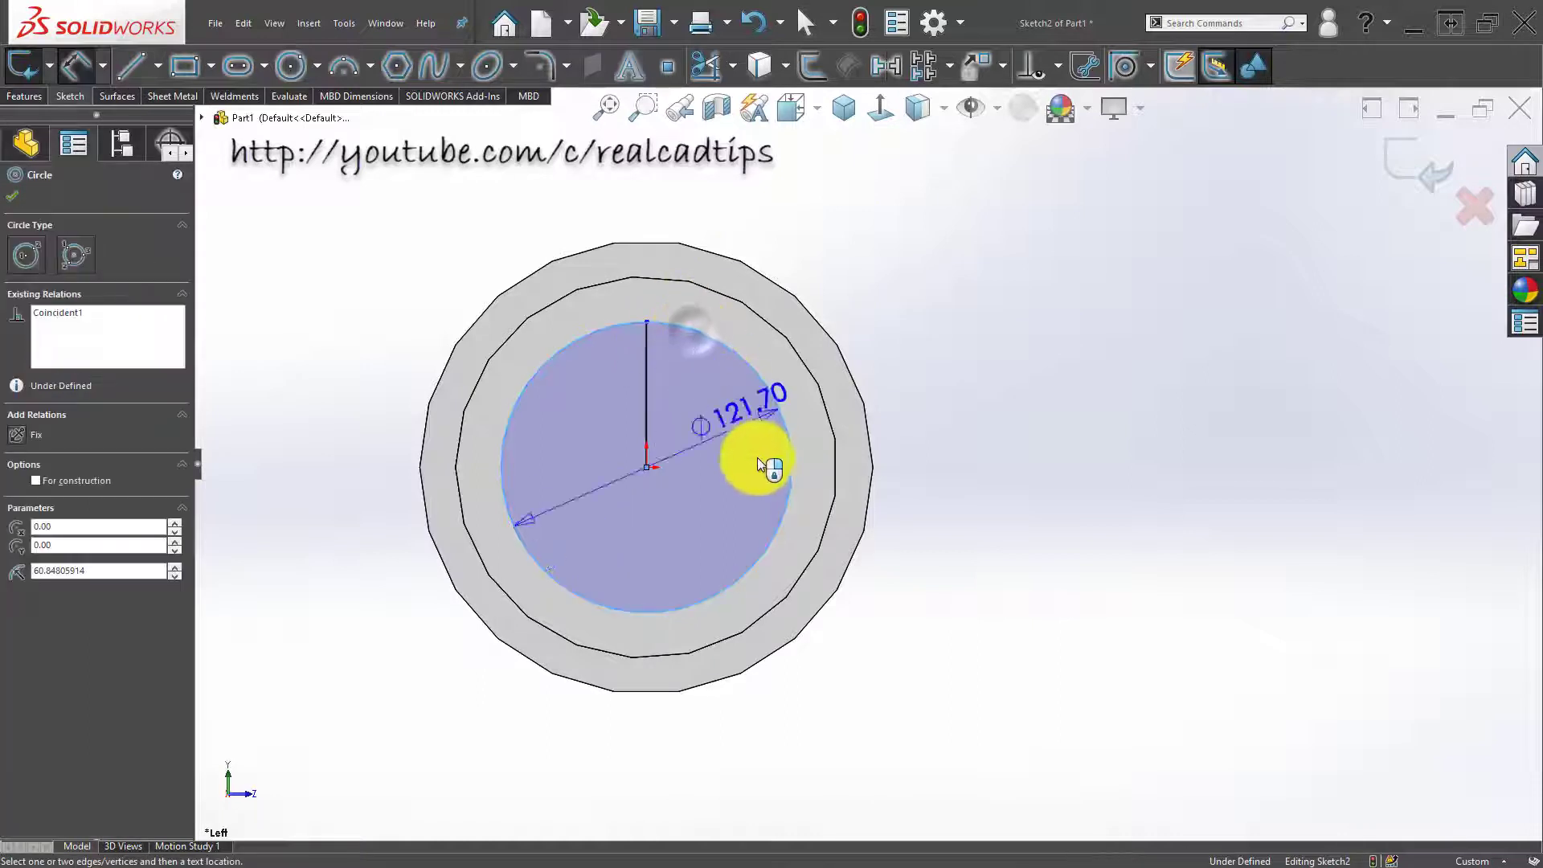
{"action": "left_click", "coordinate": [721, 442]}
{"action": "type", "text": "1"}
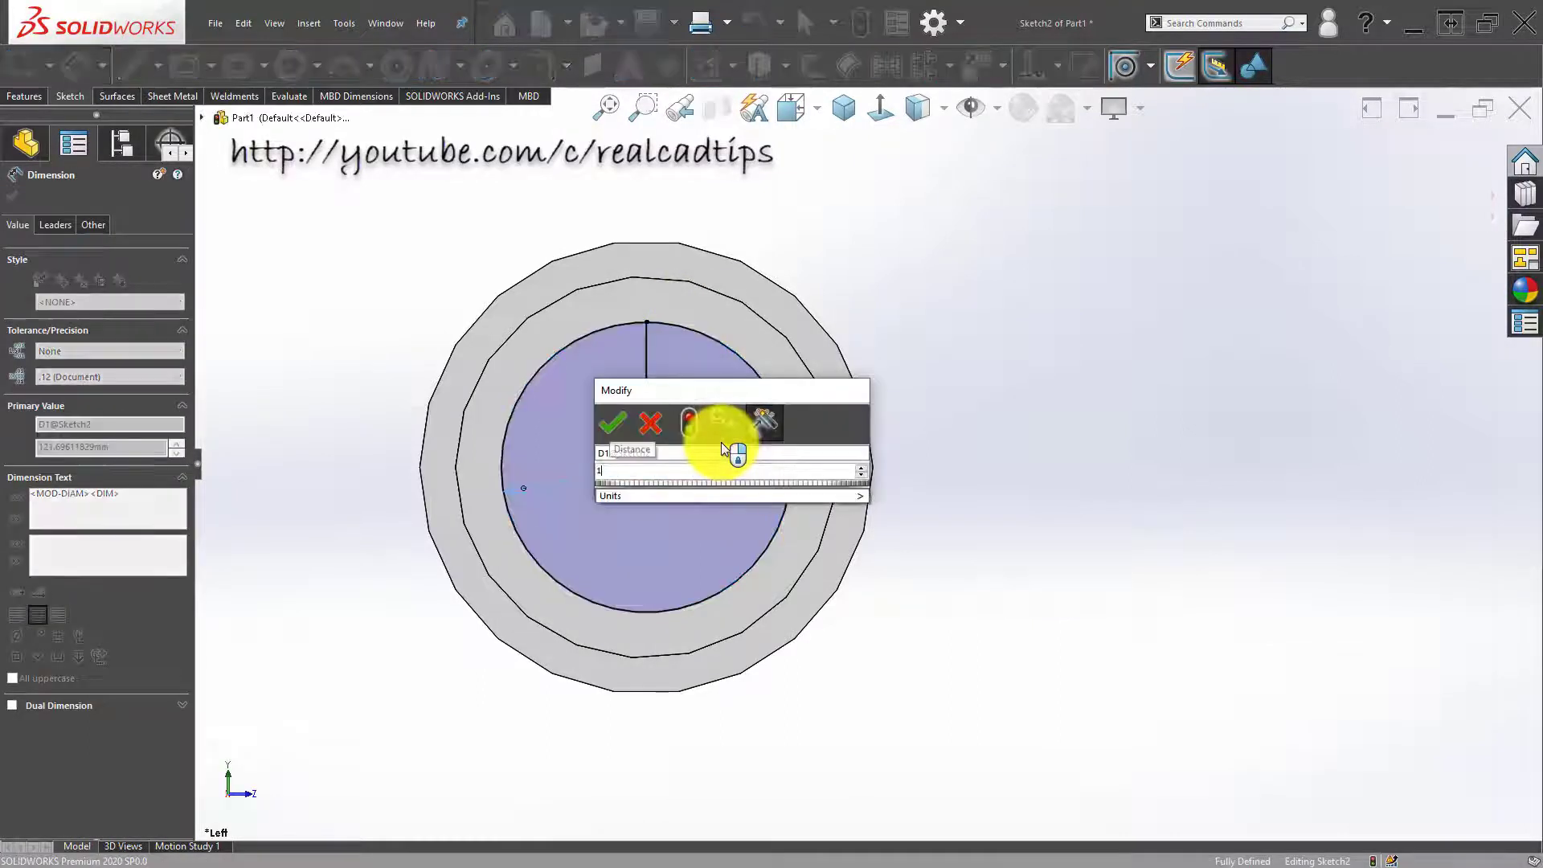
{"action": "type", "text": "30"}
{"action": "key", "text": "Return"}
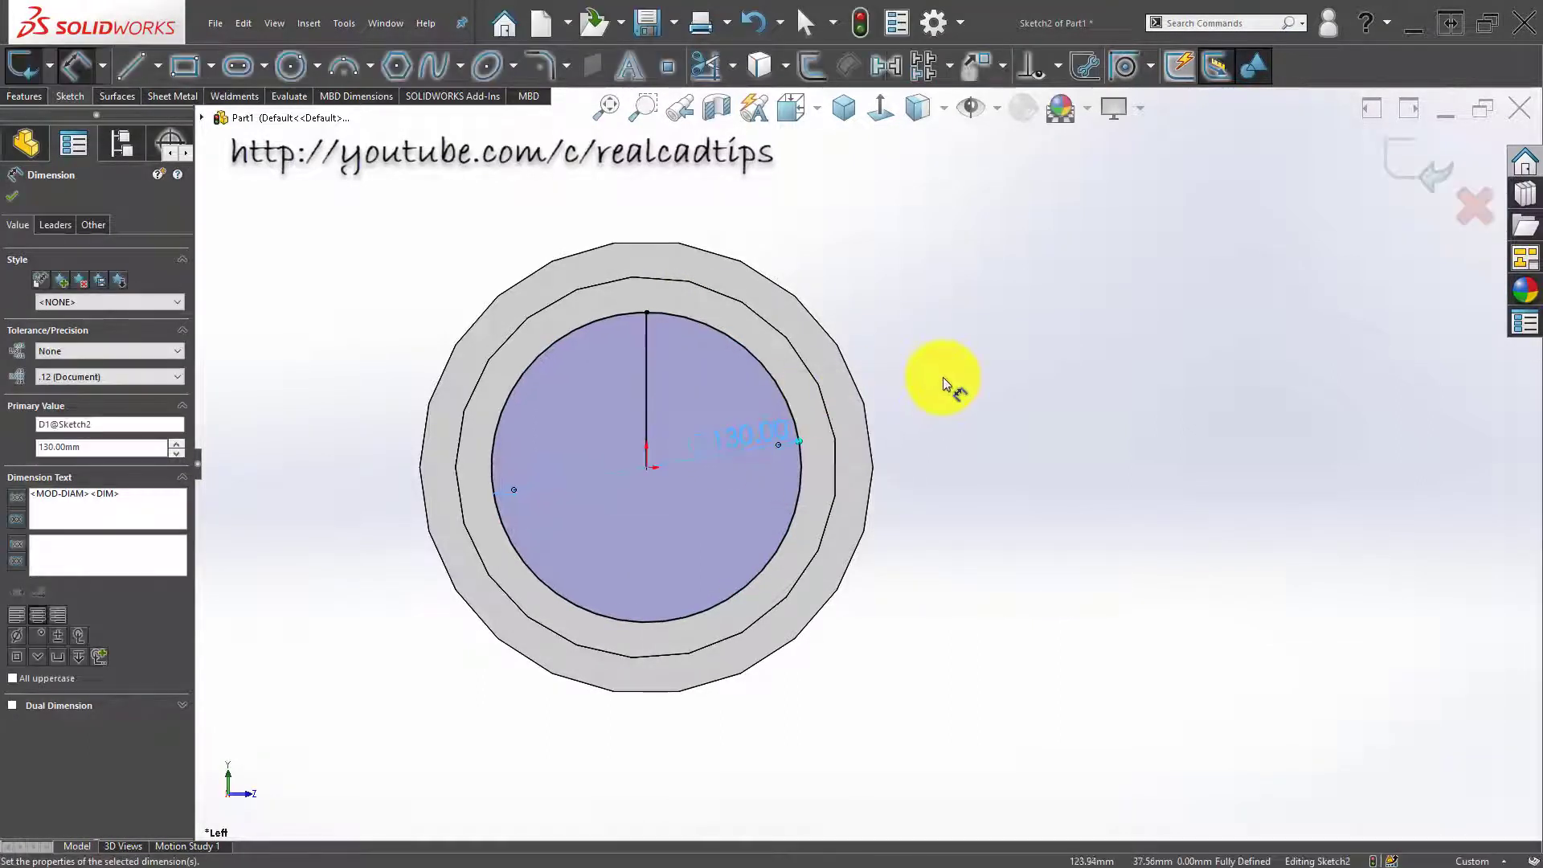
{"action": "left_click", "coordinate": [941, 376]}
{"action": "left_click", "coordinate": [1405, 170]}
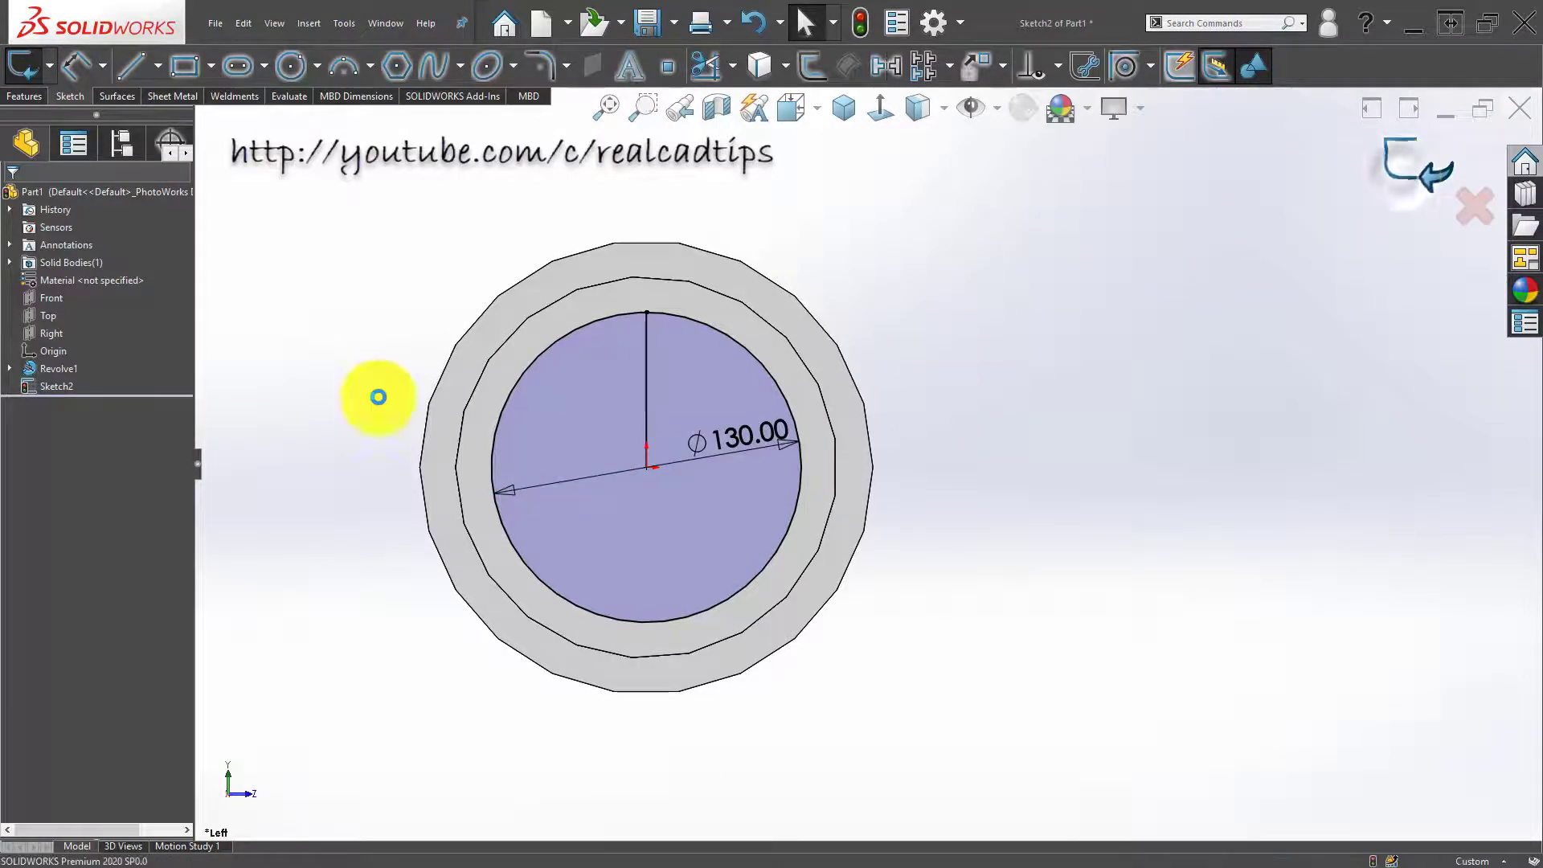
Step: Configure a Hole Wizard ISO Tapped hole, size M16, with a Blind end condition
{"action": "left_click", "coordinate": [236, 62]}
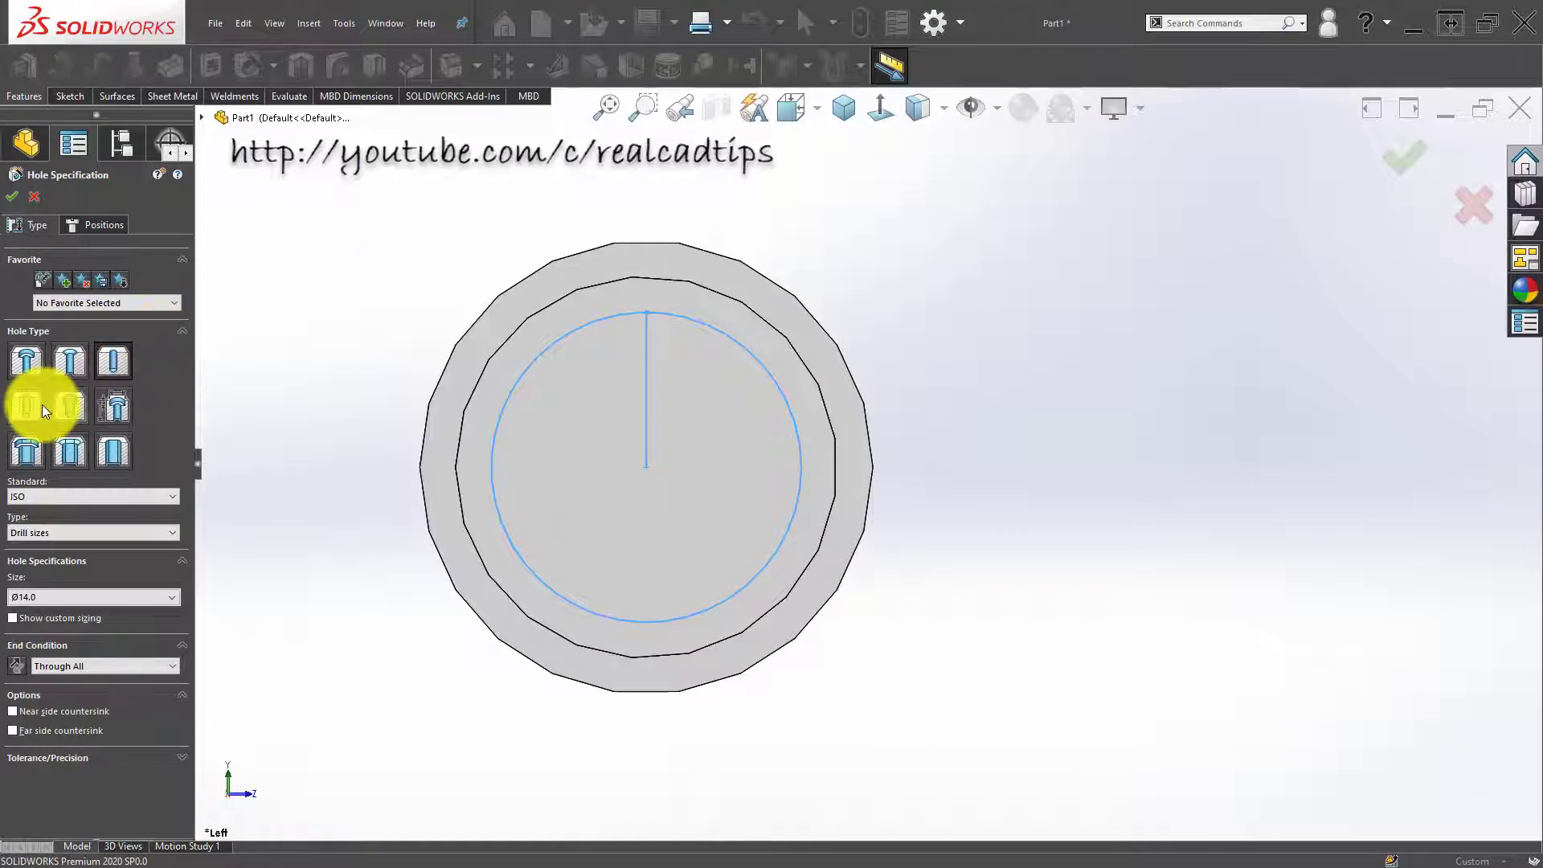
{"action": "left_click", "coordinate": [23, 415]}
{"action": "left_click", "coordinate": [122, 531]}
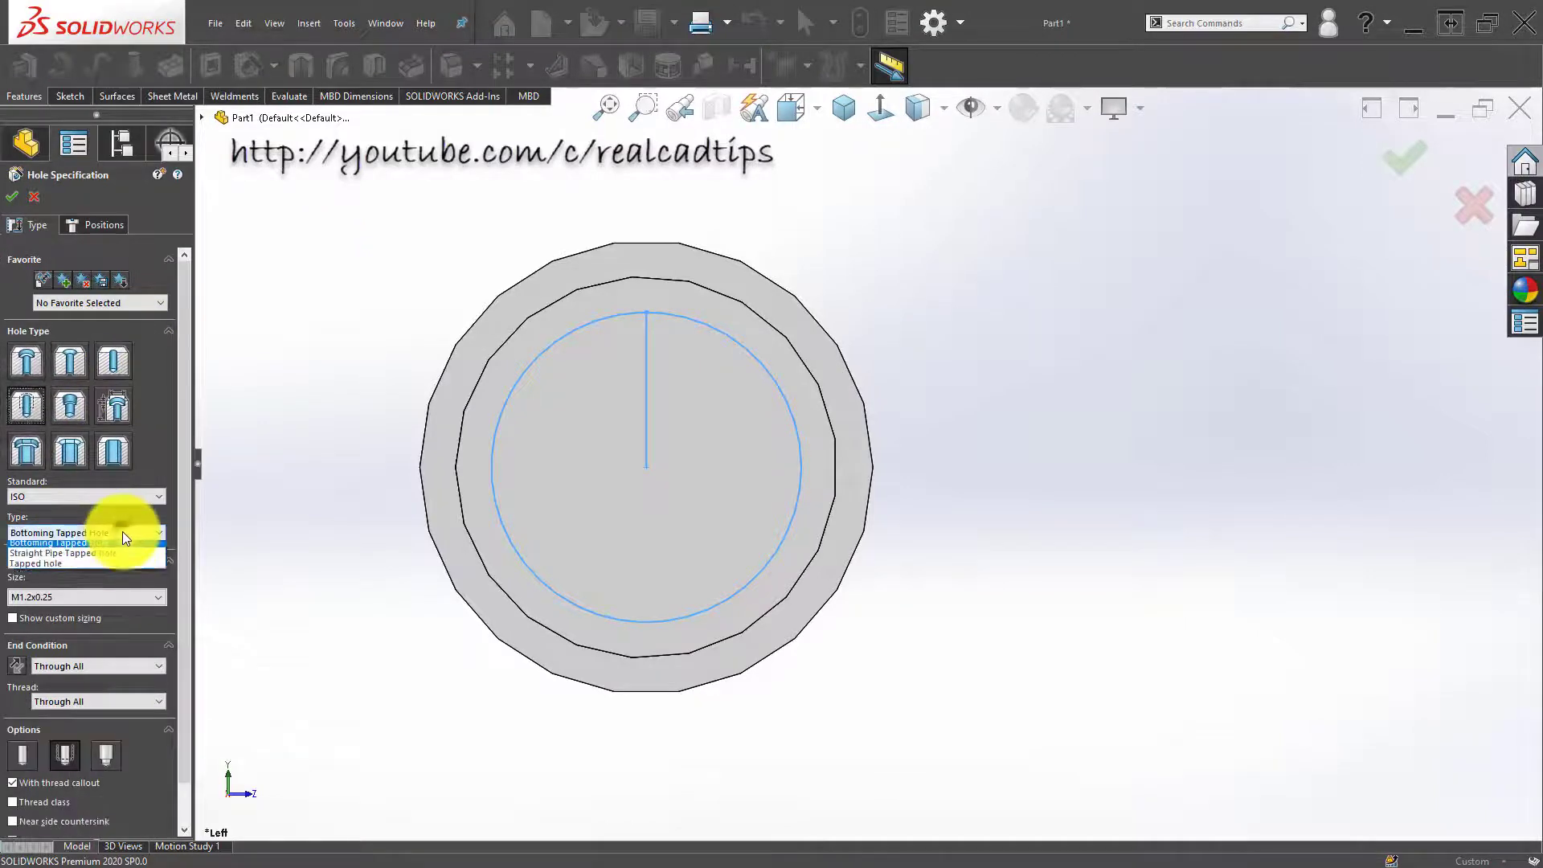
{"action": "left_click", "coordinate": [100, 566]}
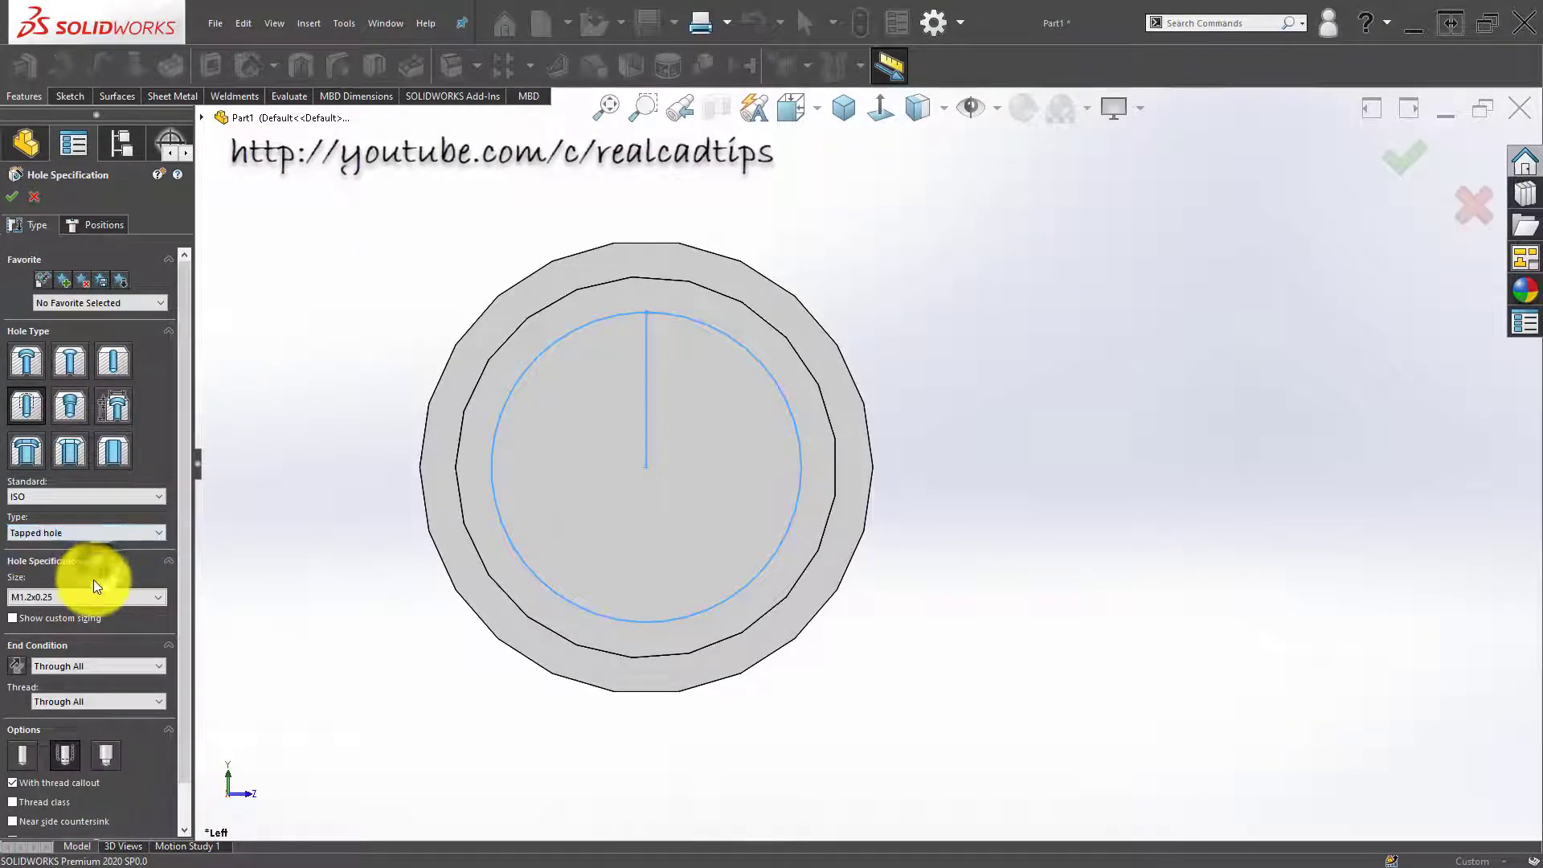
{"action": "left_click", "coordinate": [103, 594]}
{"action": "scroll", "coordinate": [112, 673], "scroll_direction": "down", "scroll_amount": 3}
{"action": "scroll", "coordinate": [109, 681], "scroll_direction": "down", "scroll_amount": 3}
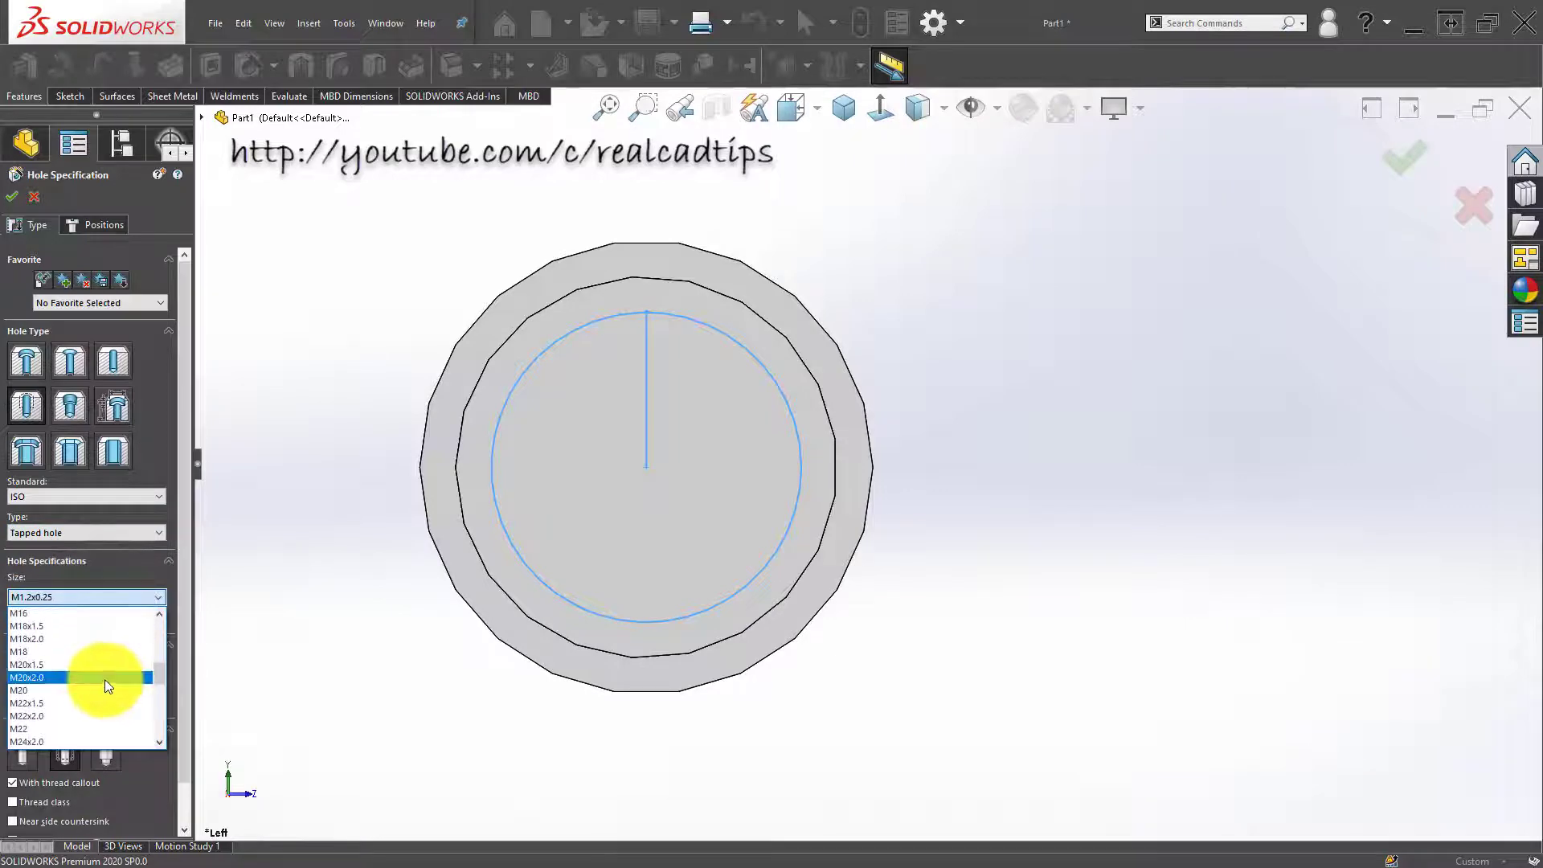
{"action": "scroll", "coordinate": [105, 678], "scroll_direction": "down", "scroll_amount": 3}
{"action": "left_click", "coordinate": [66, 651]}
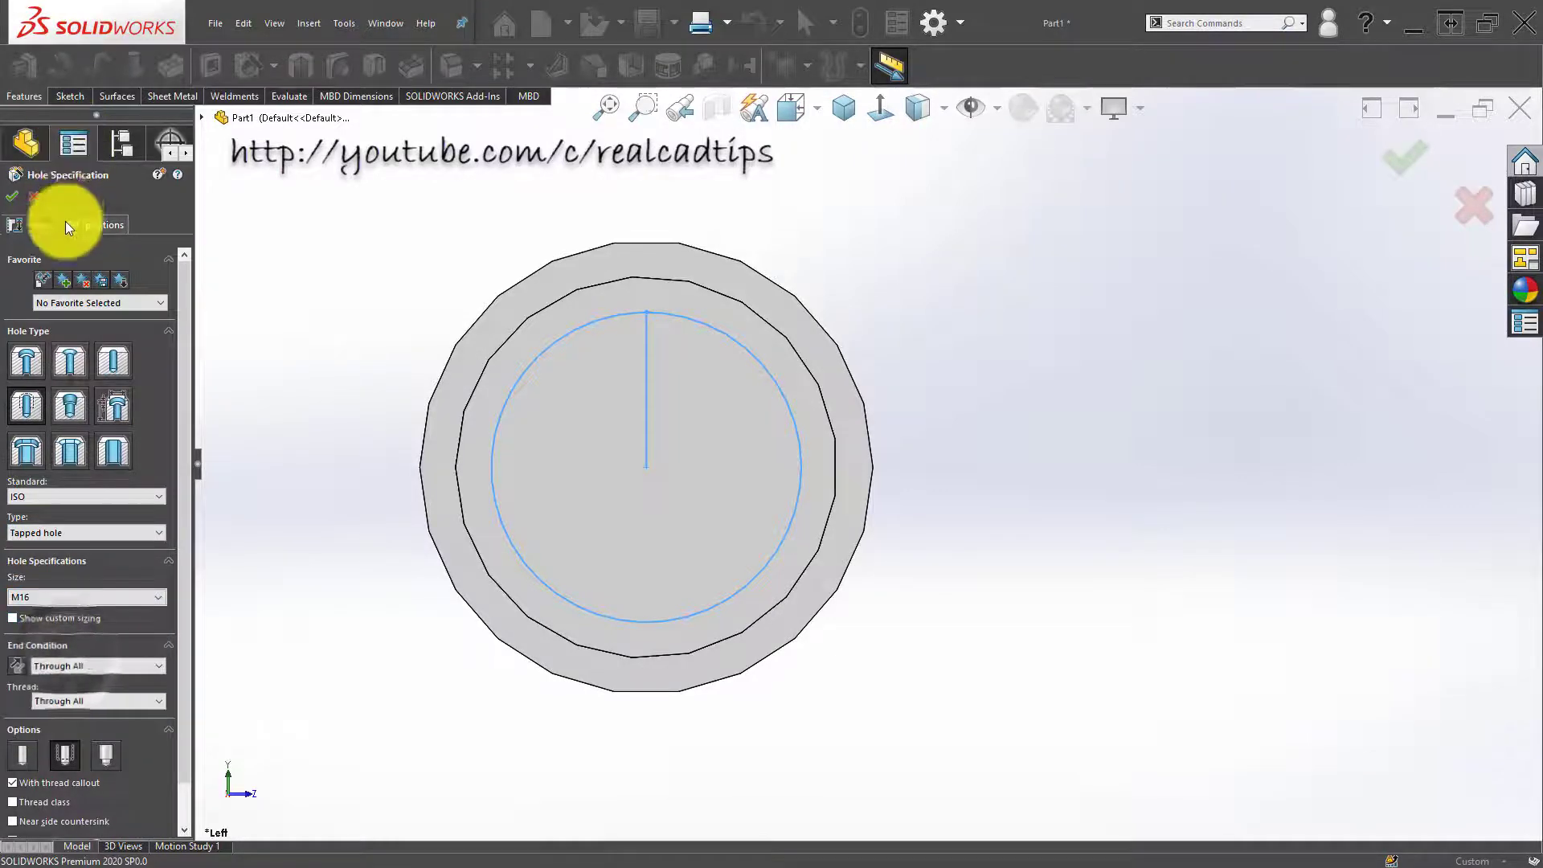
{"action": "left_click", "coordinate": [108, 658]}
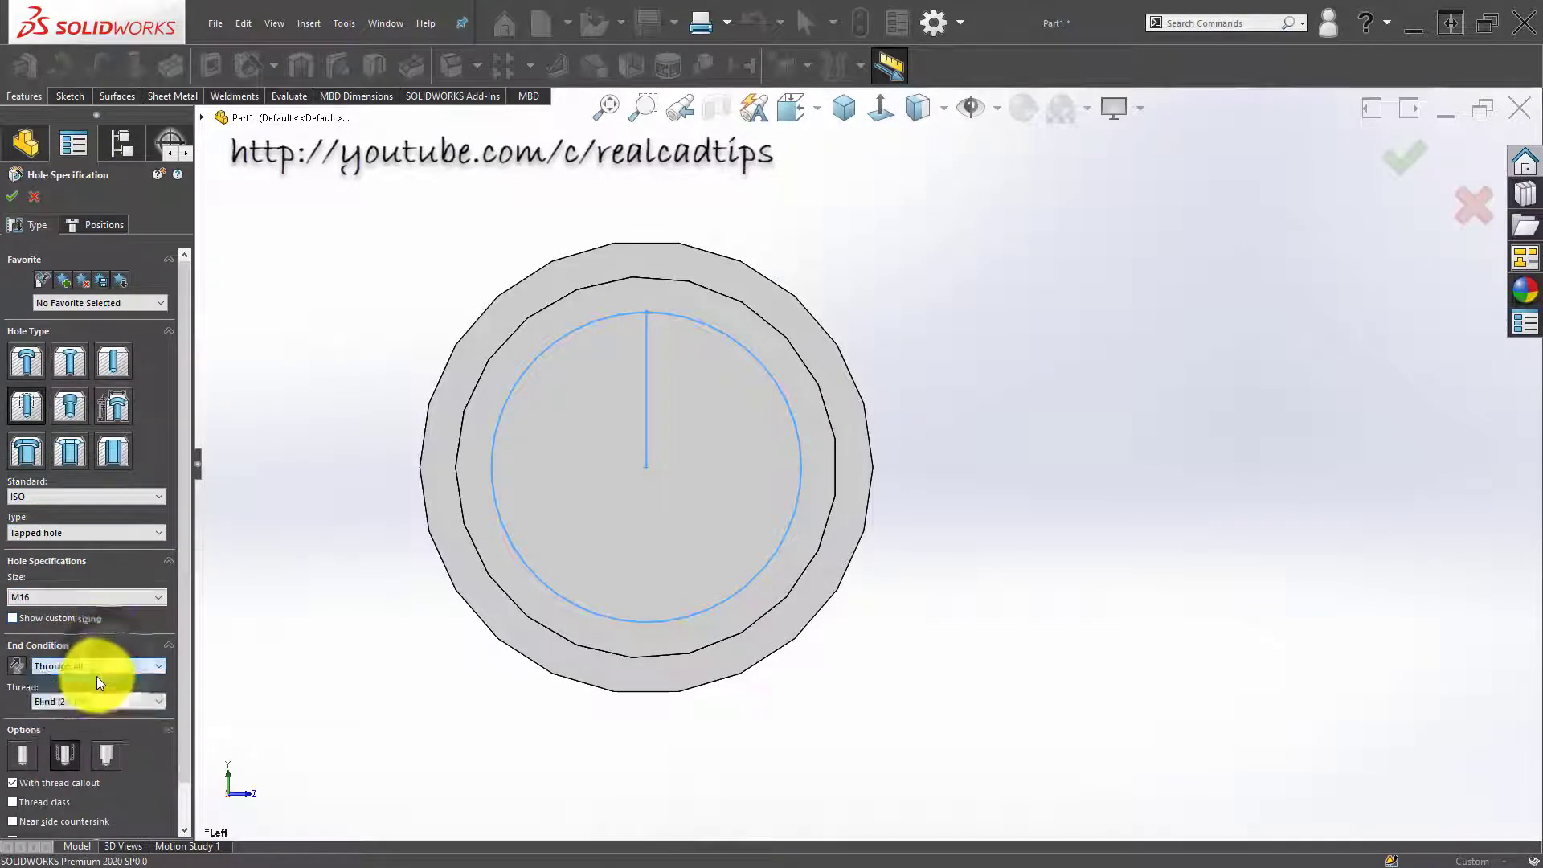
Step: Place the M16 tapped hole at the top of the sketch line and accept it
{"action": "left_click", "coordinate": [79, 226]}
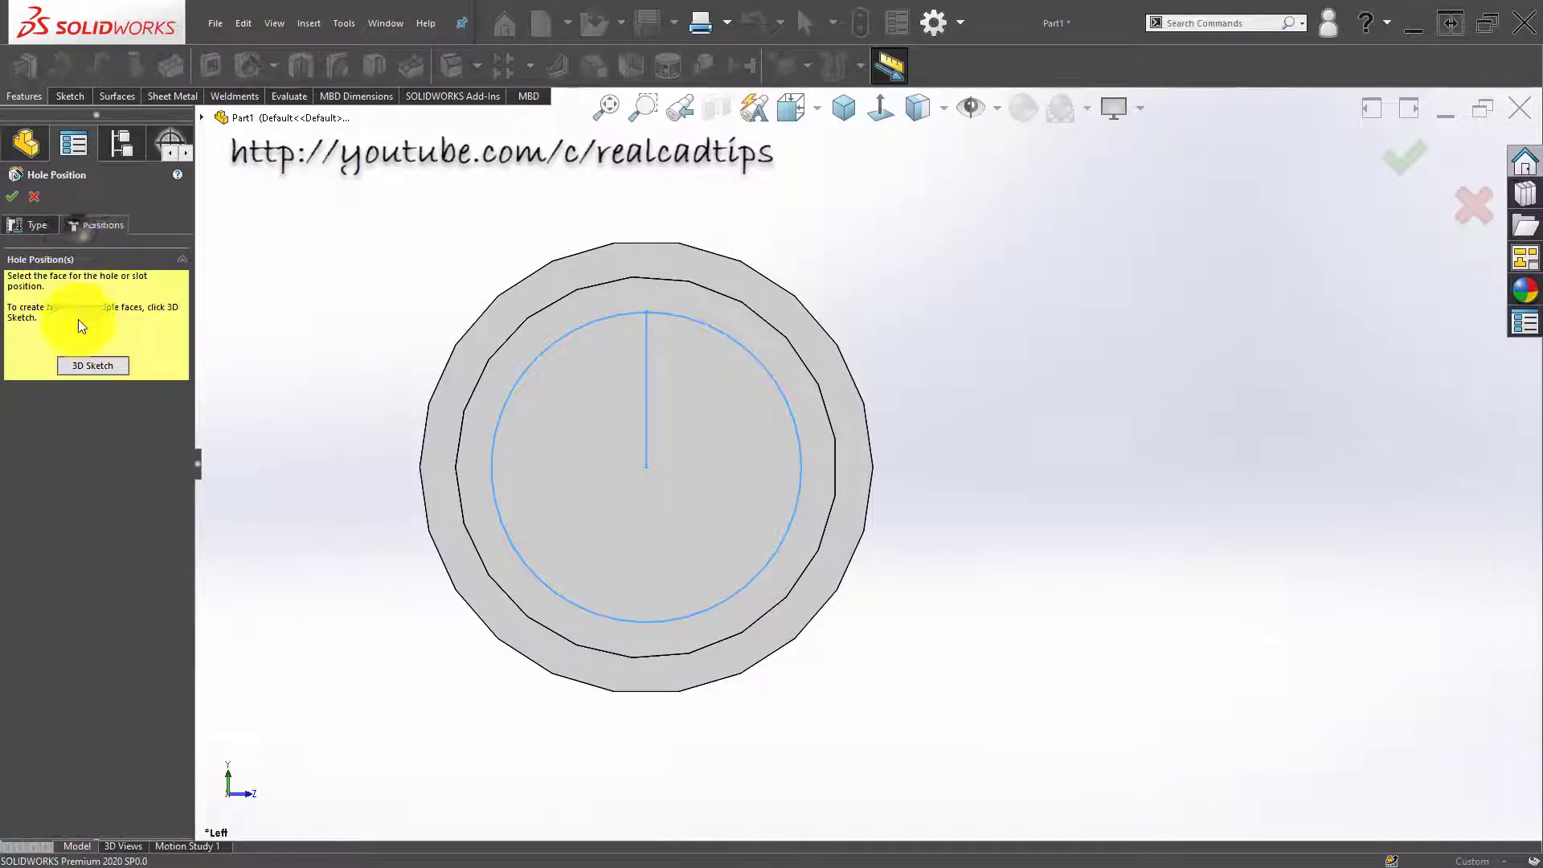
{"action": "left_click", "coordinate": [652, 320]}
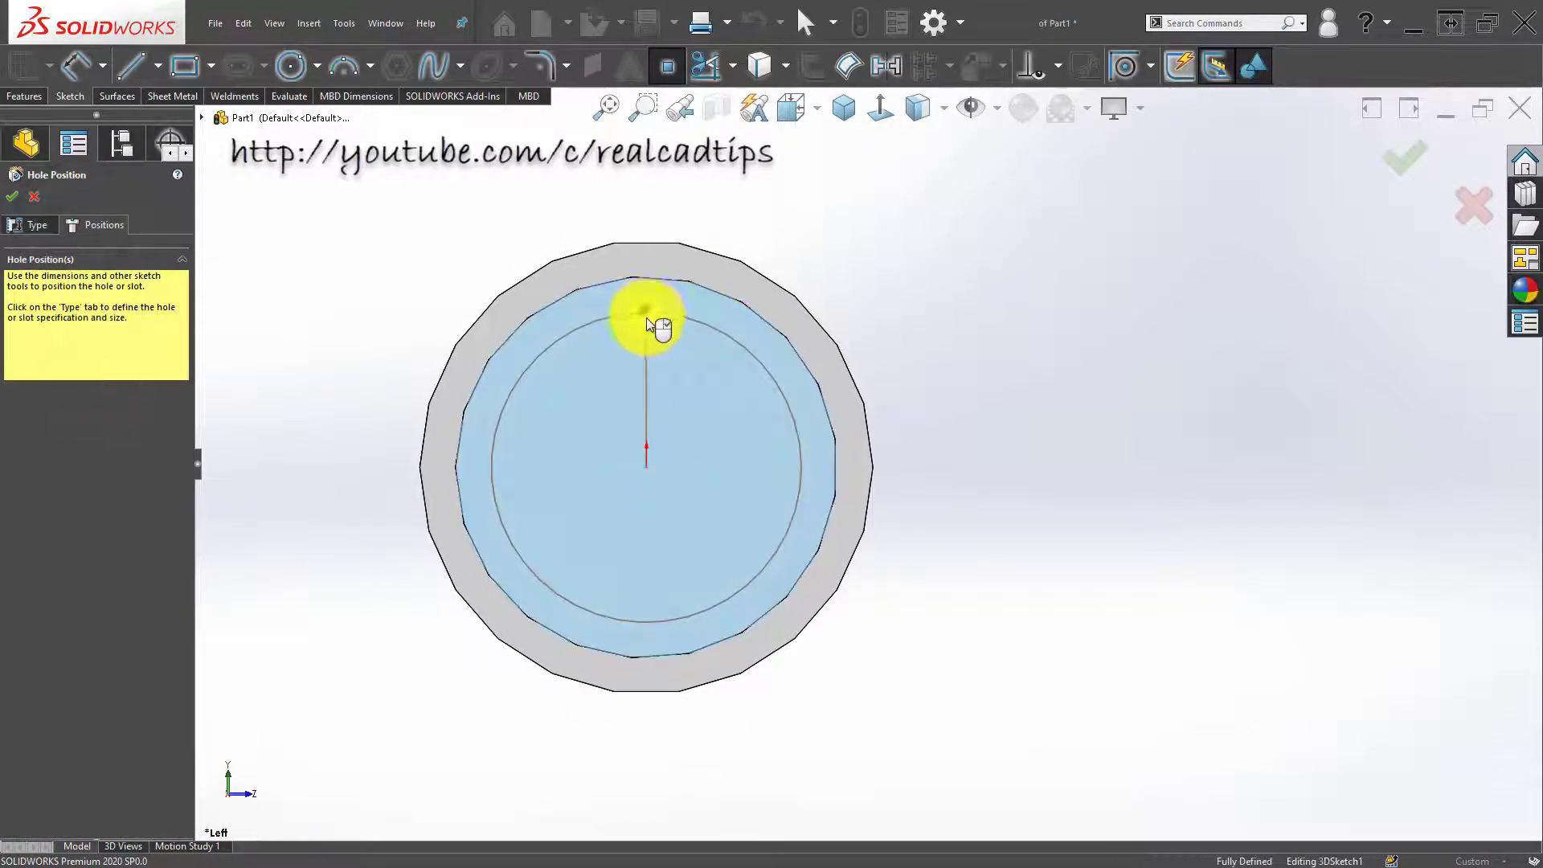
{"action": "key", "text": "ctrl+7"}
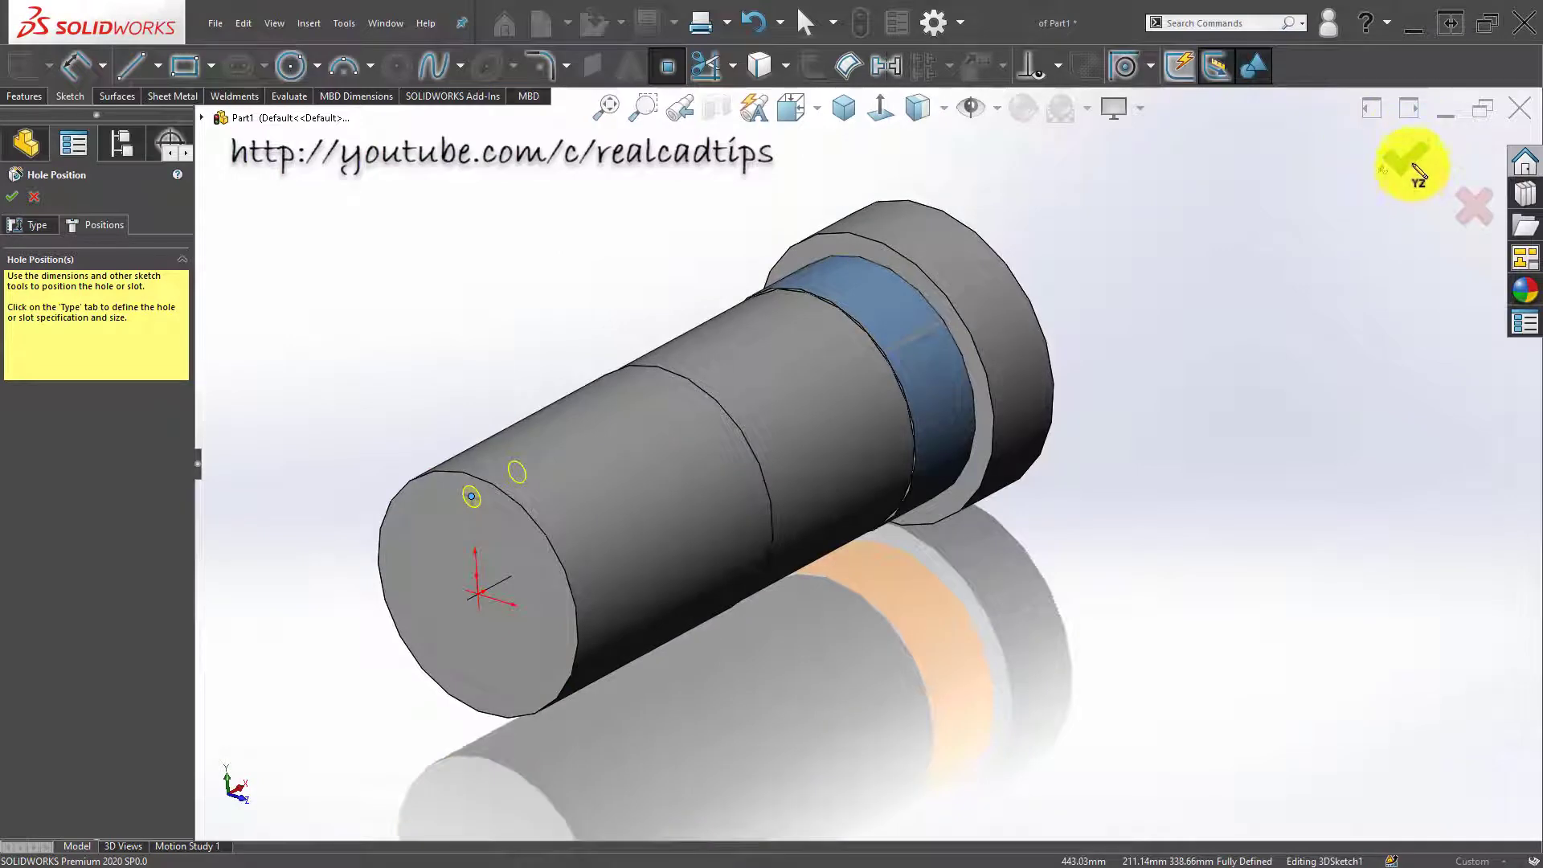
{"action": "key", "text": "Return"}
{"action": "scroll", "coordinate": [495, 498], "scroll_direction": "down", "scroll_amount": 5}
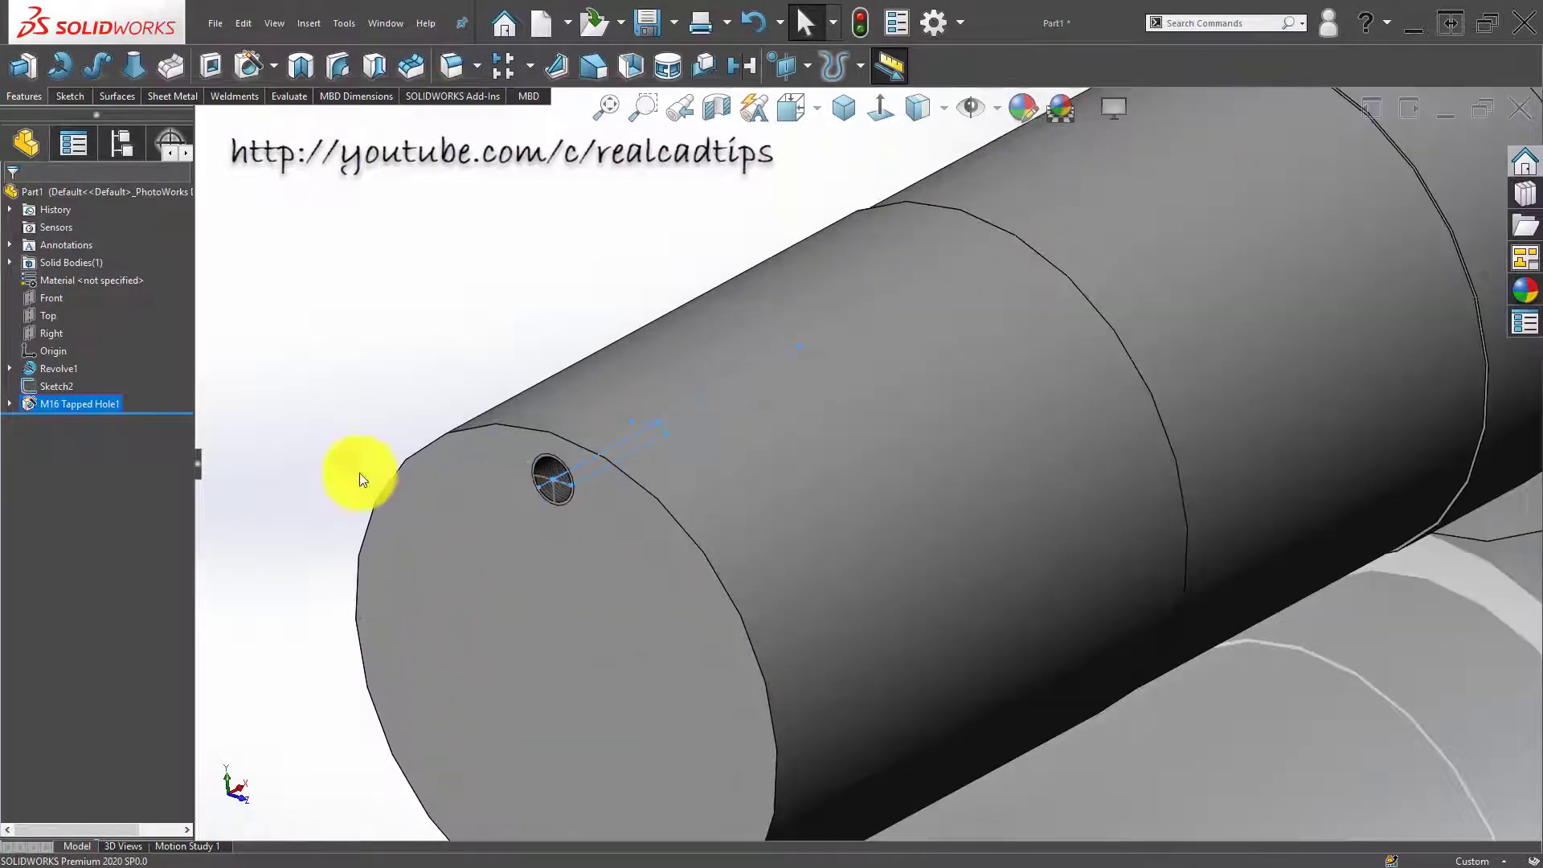
Step: Apply a yellow appearance to M16 Tapped Hole1
{"action": "right_click", "coordinate": [84, 404]}
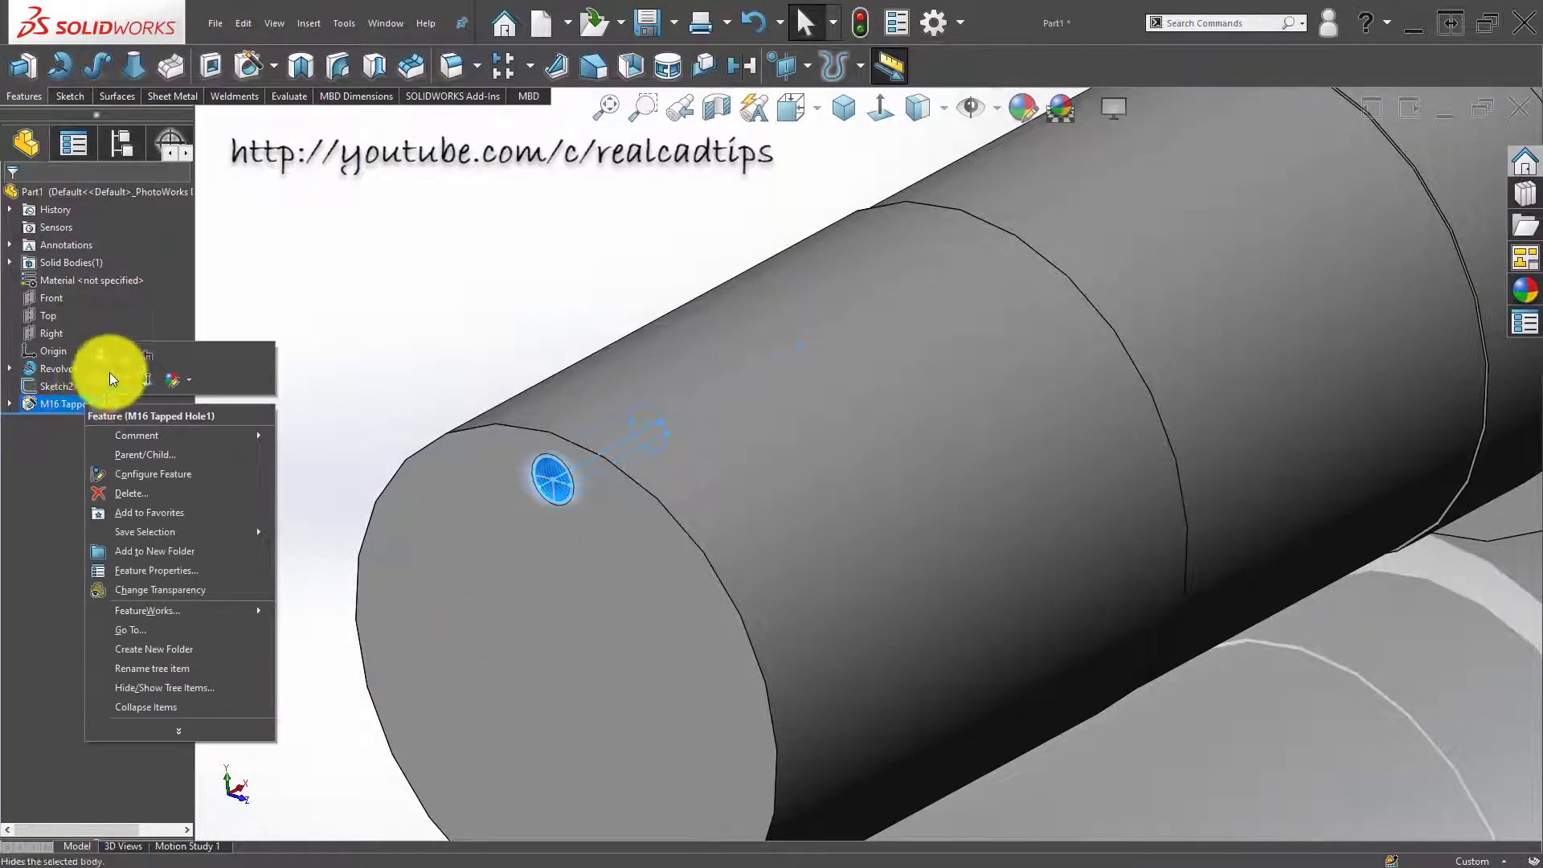
{"action": "left_click", "coordinate": [192, 384]}
{"action": "left_click", "coordinate": [196, 412]}
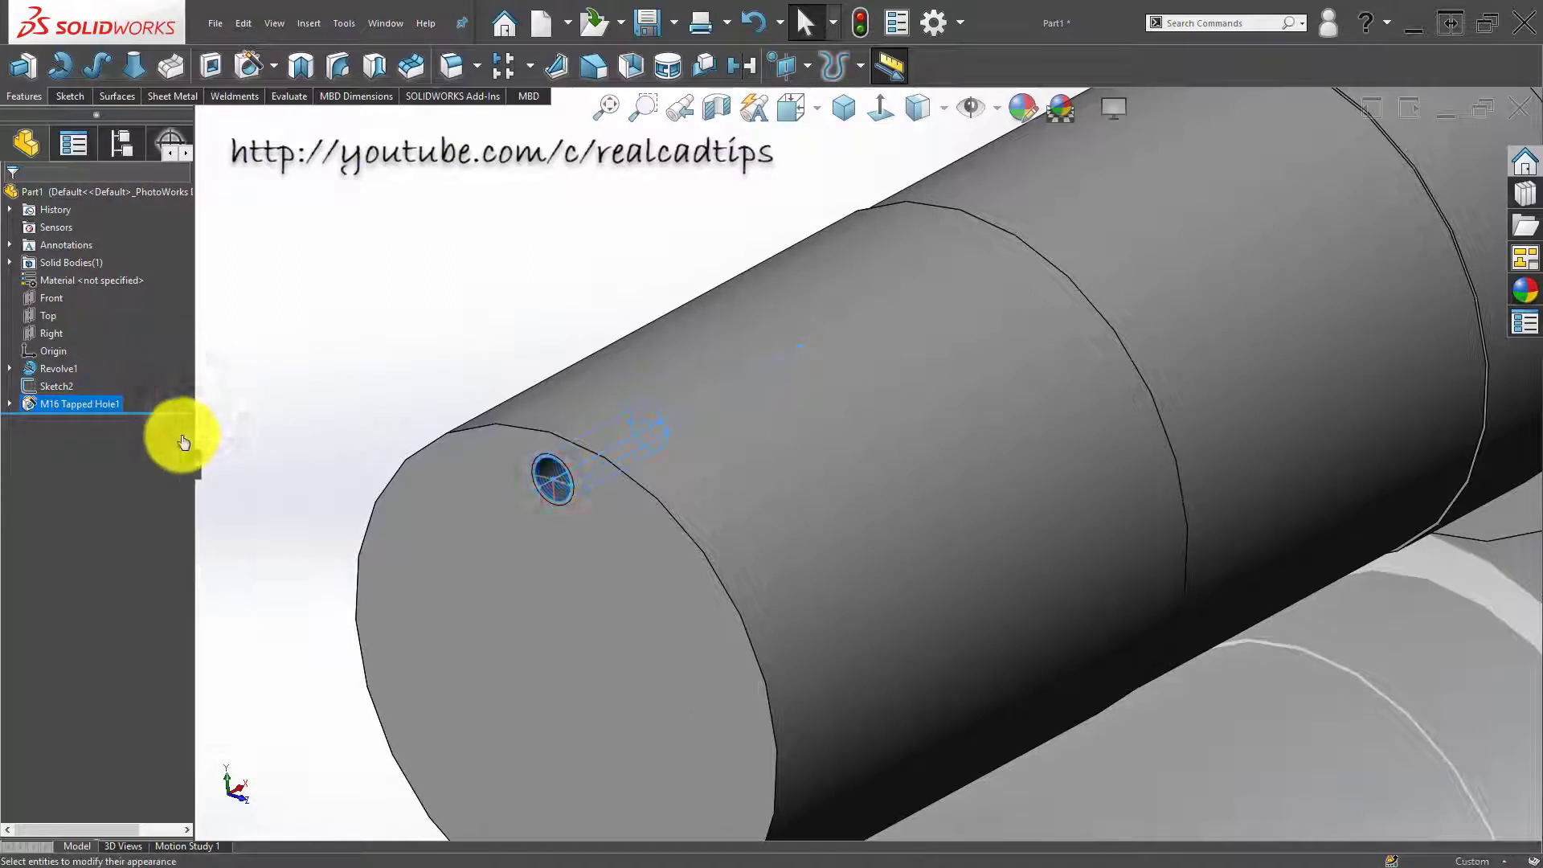
{"action": "left_click", "coordinate": [77, 537]}
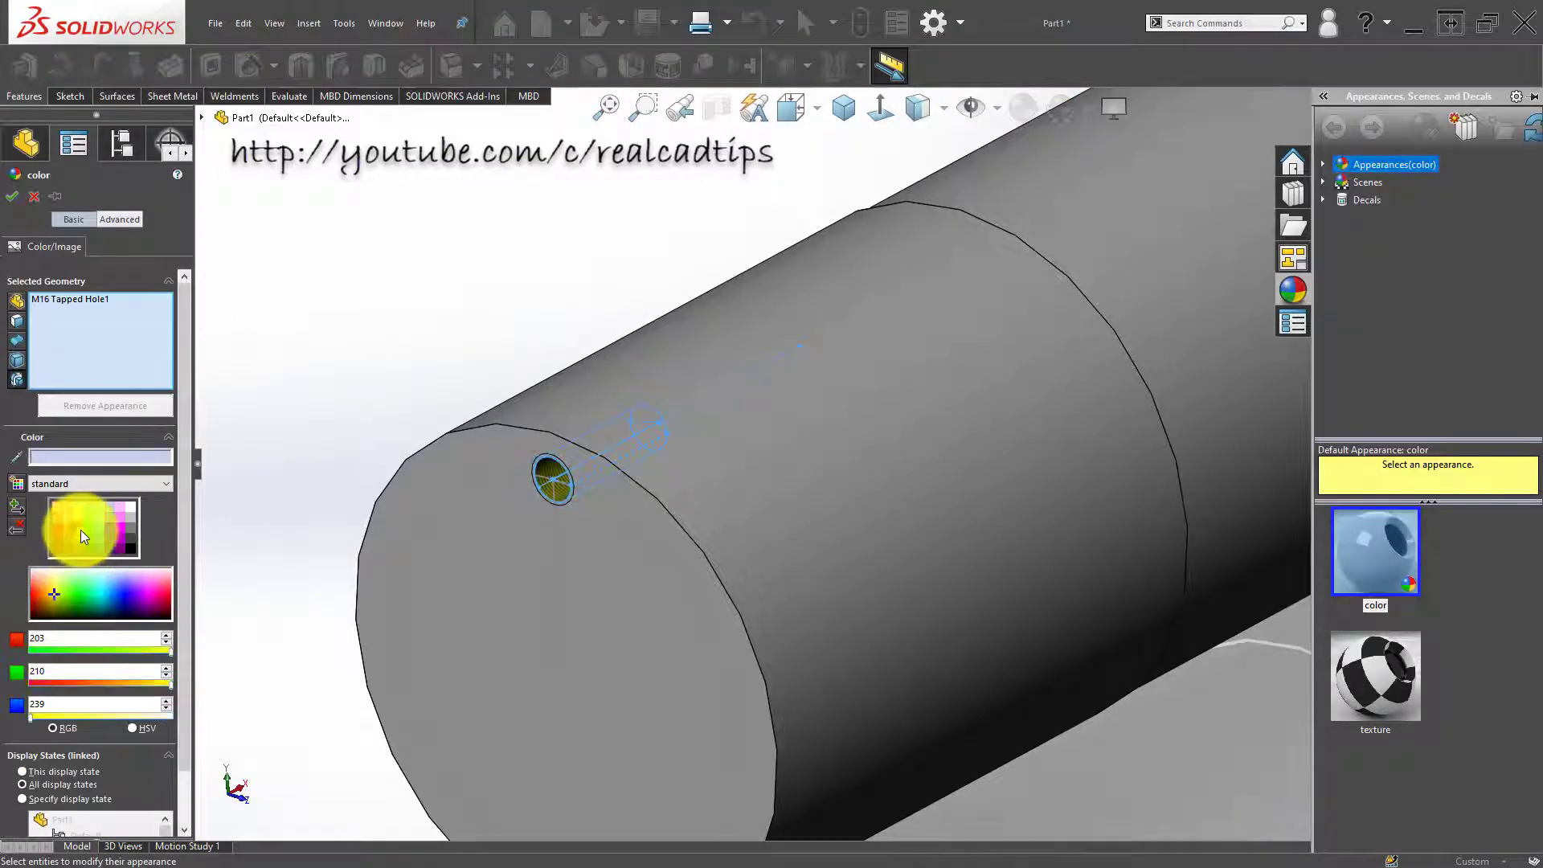
{"action": "left_click", "coordinate": [12, 196]}
{"action": "left_click", "coordinate": [490, 293]}
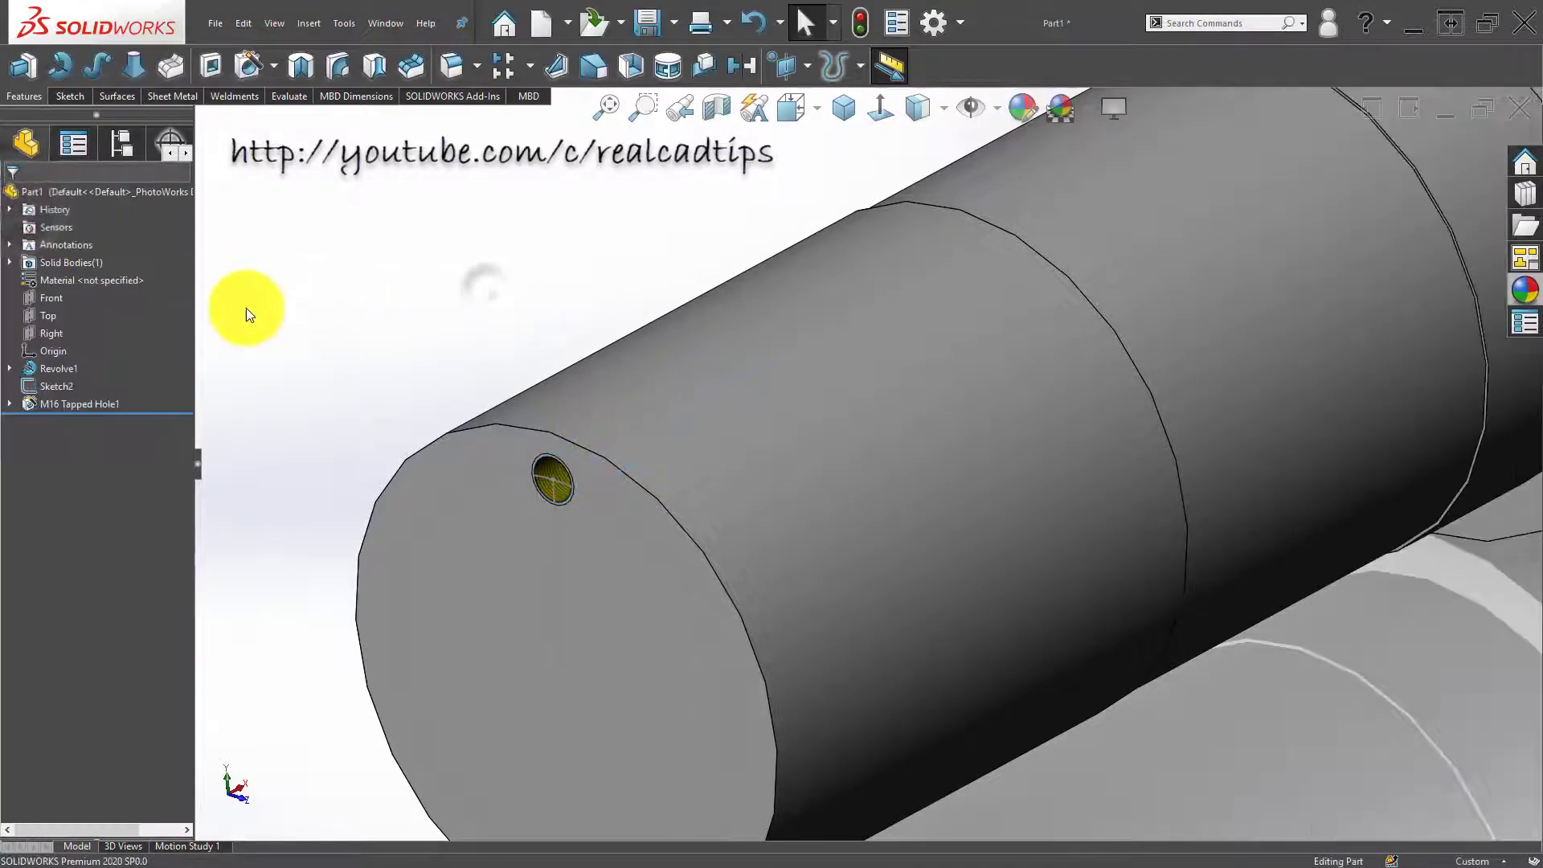
{"action": "left_click", "coordinate": [81, 403]}
Step: Circular-pattern the M16 hole 8 times over 360° around the cylindrical face, skipping instance 3
{"action": "left_click", "coordinate": [530, 65]}
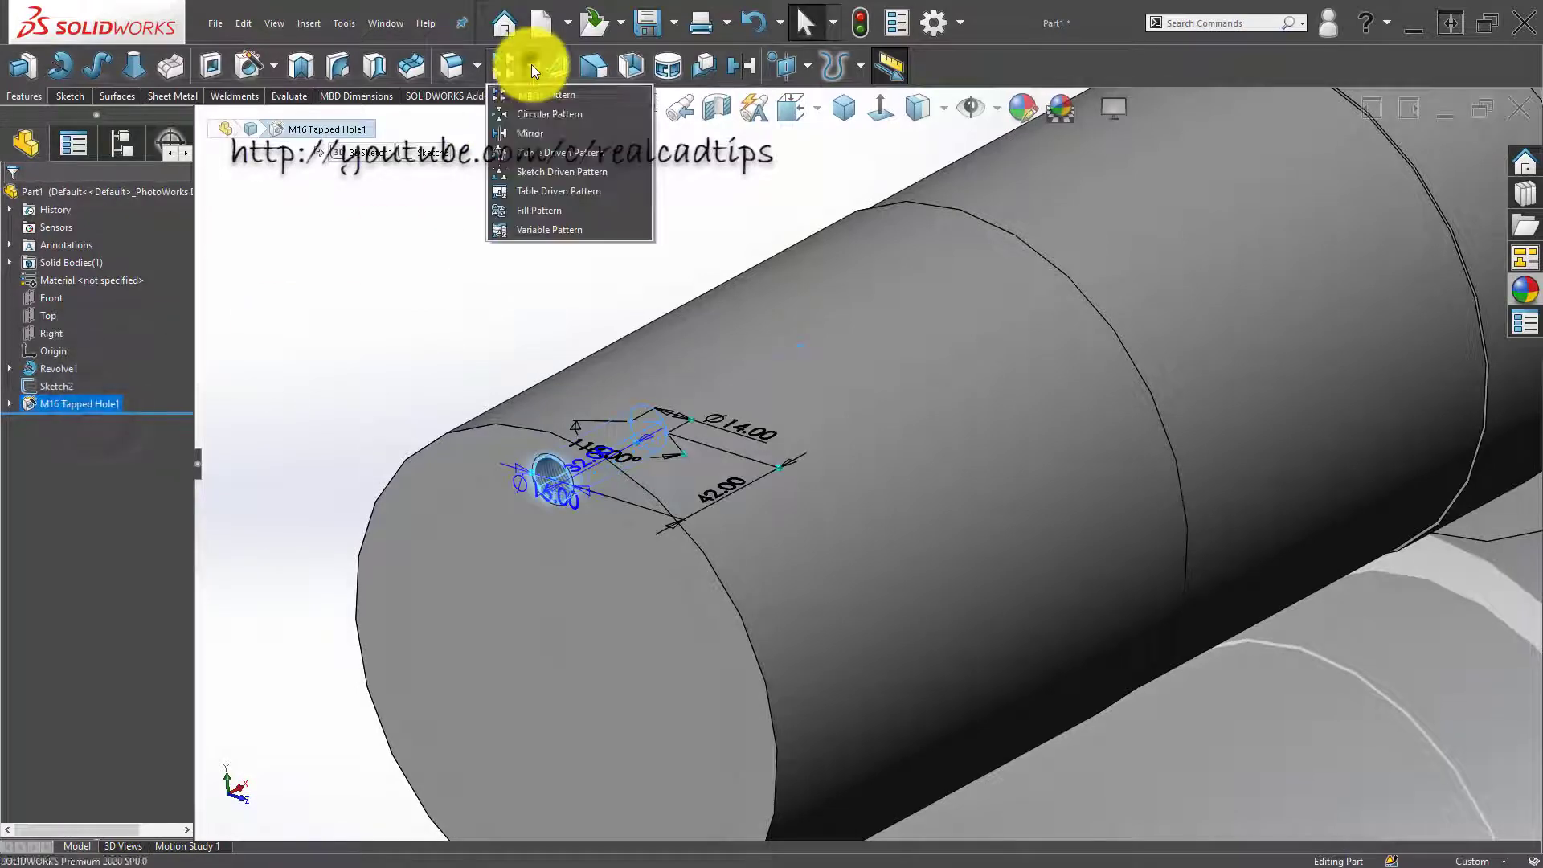
{"action": "left_click", "coordinate": [537, 110]}
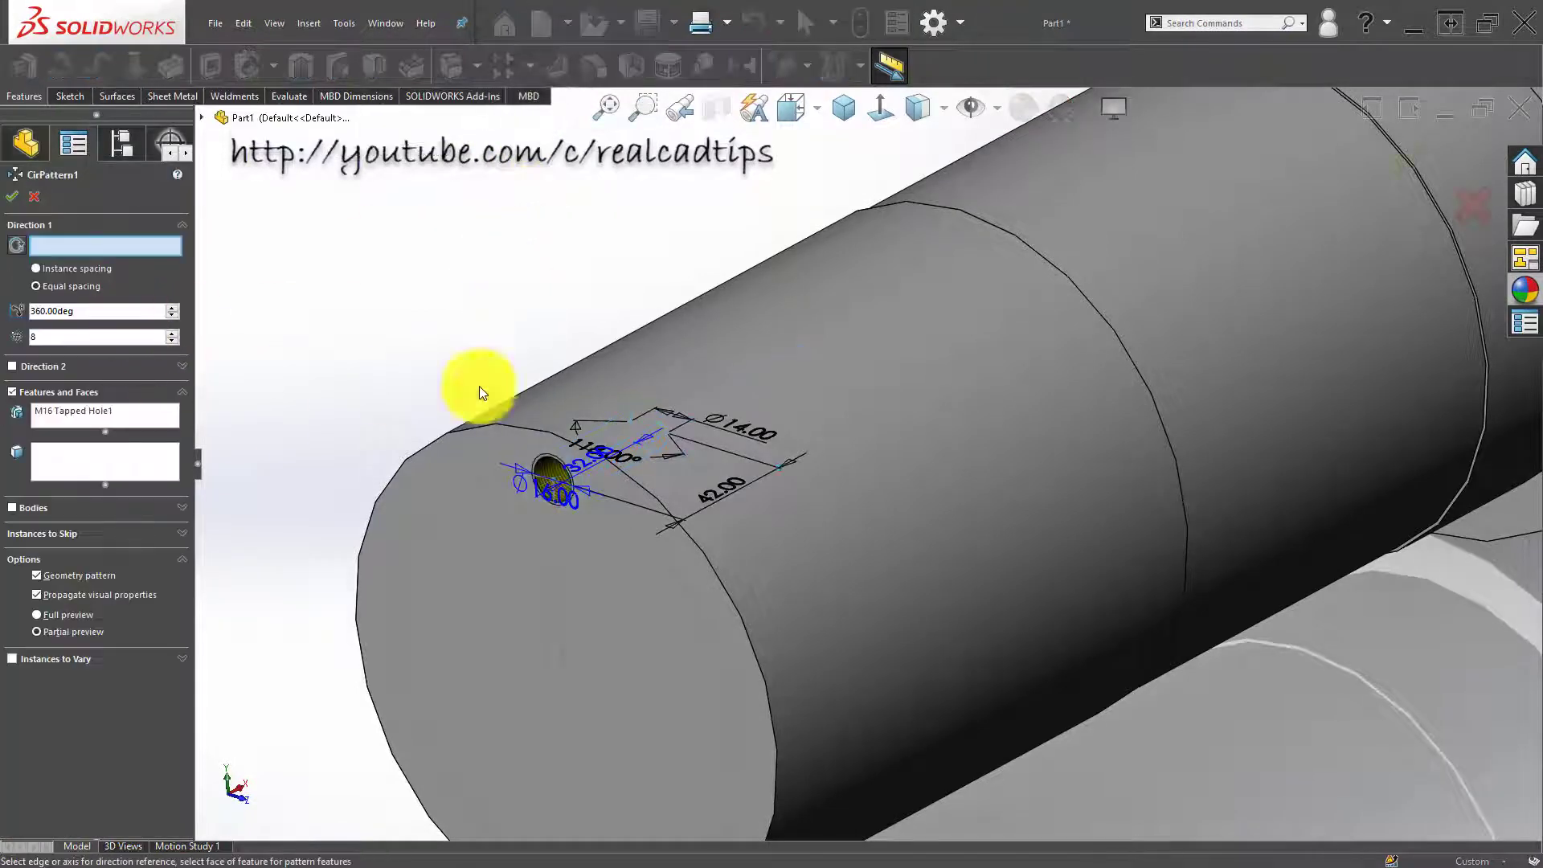
{"action": "left_click", "coordinate": [882, 411]}
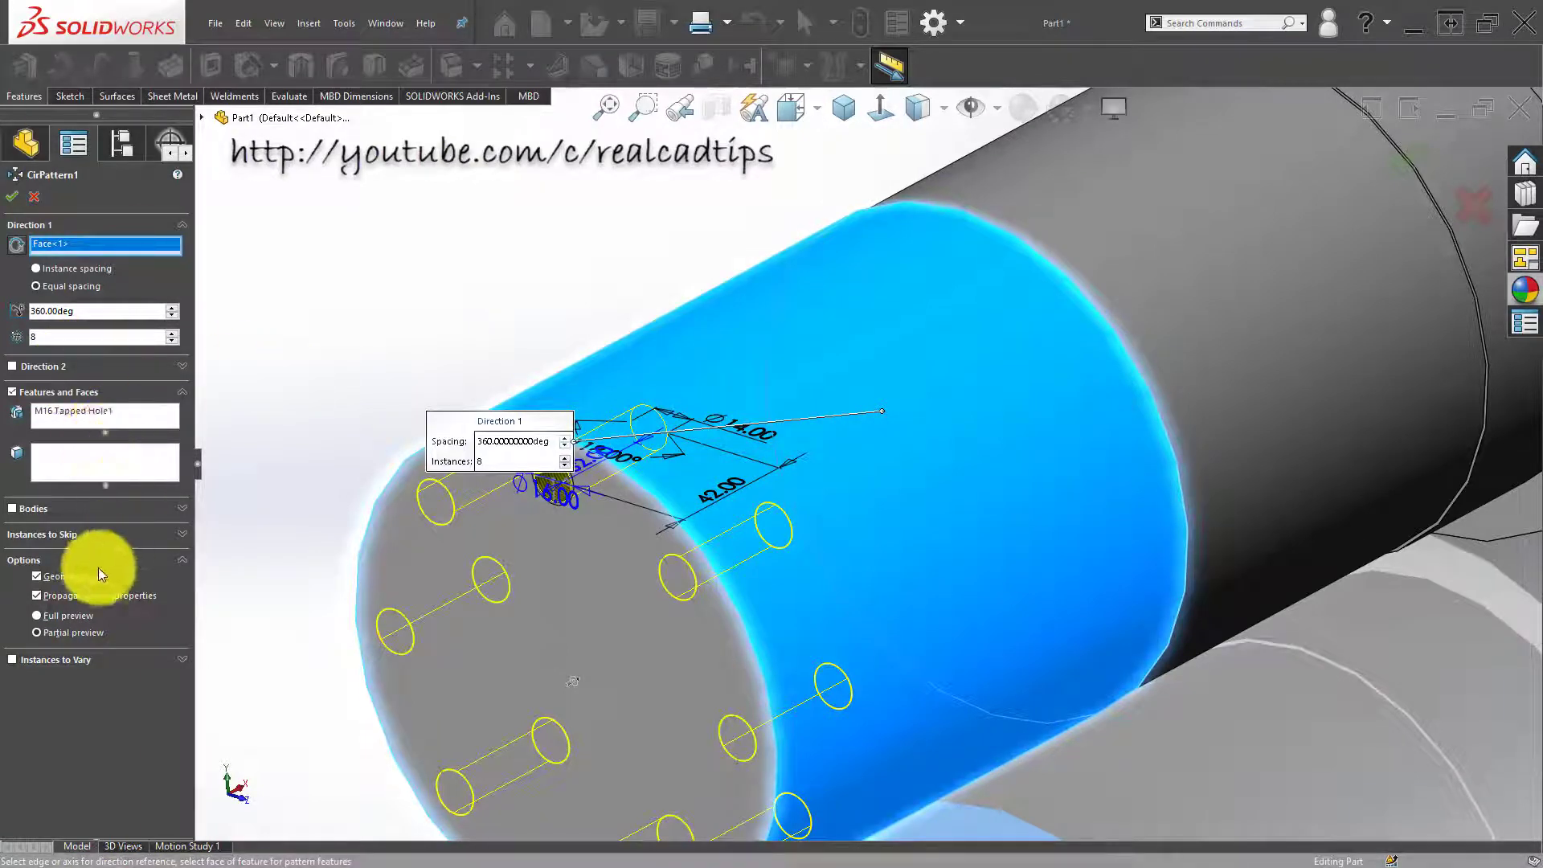
{"action": "left_click", "coordinate": [90, 538]}
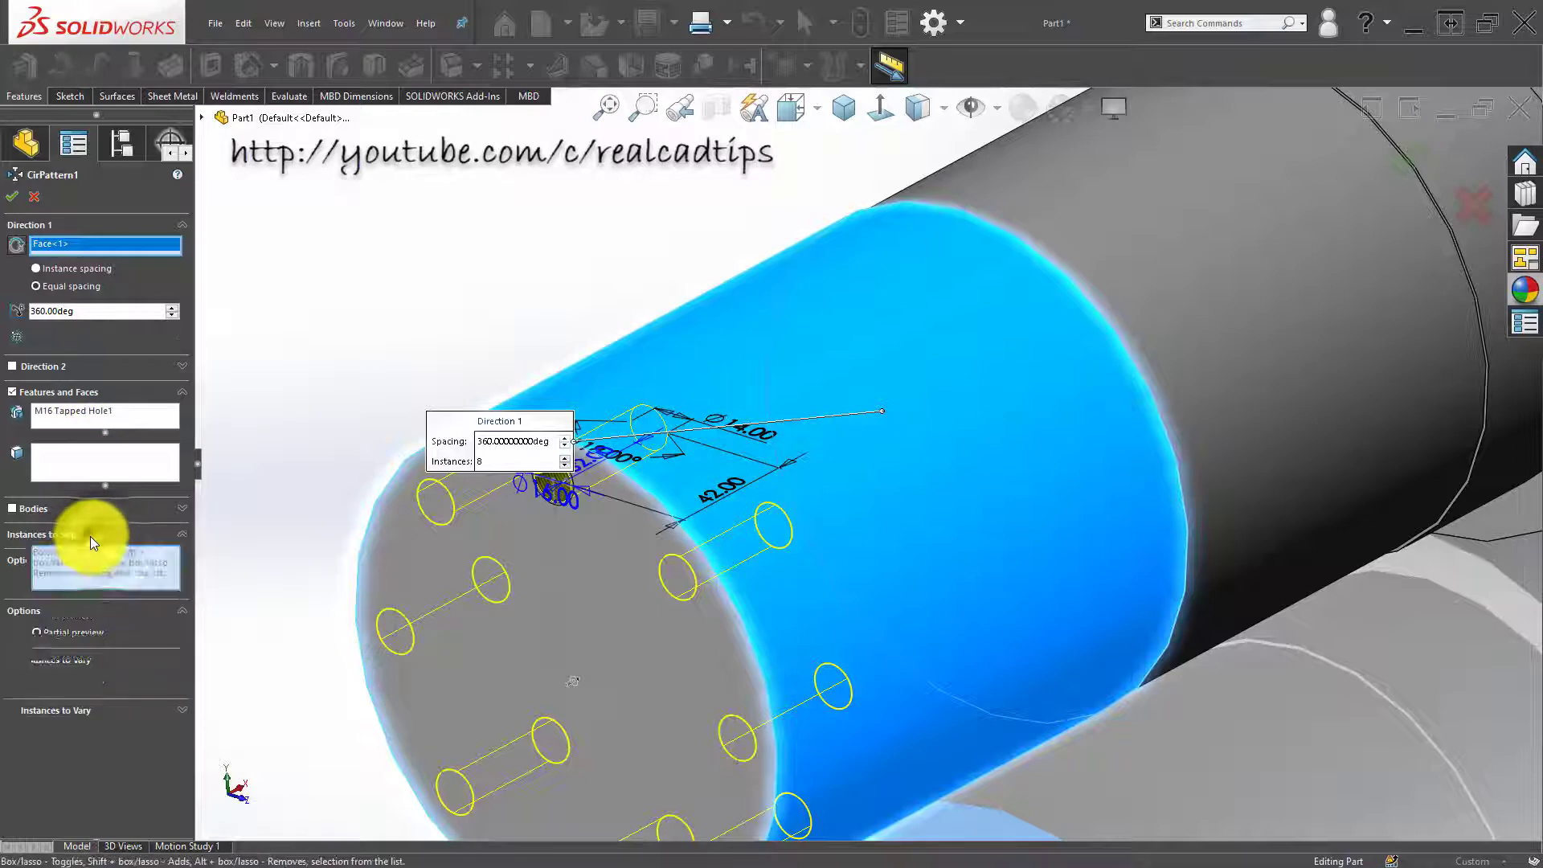
{"action": "key", "text": "f"}
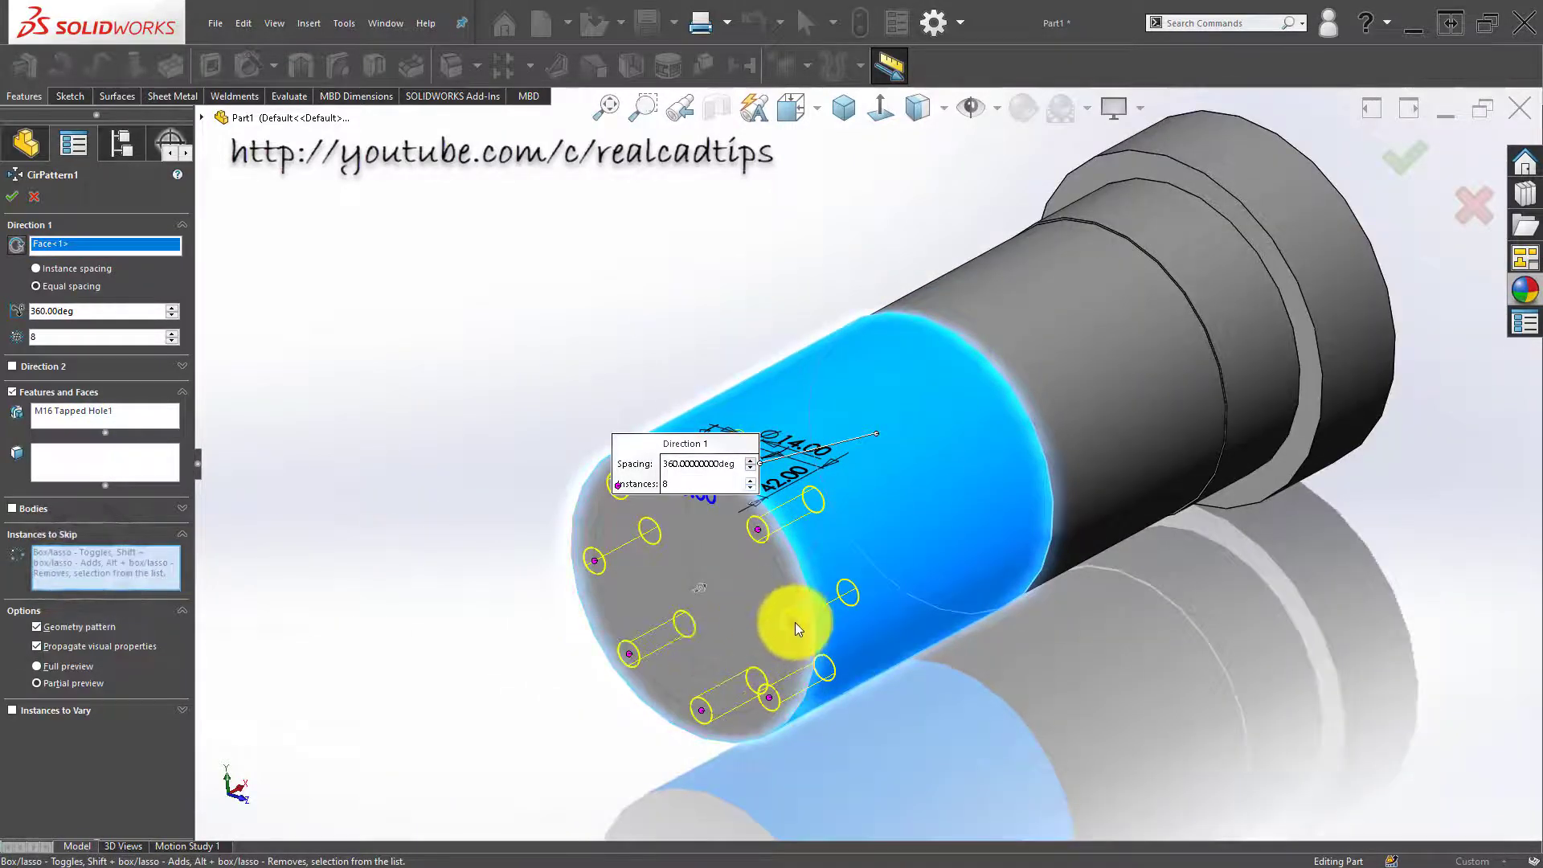
{"action": "left_click", "coordinate": [794, 620]}
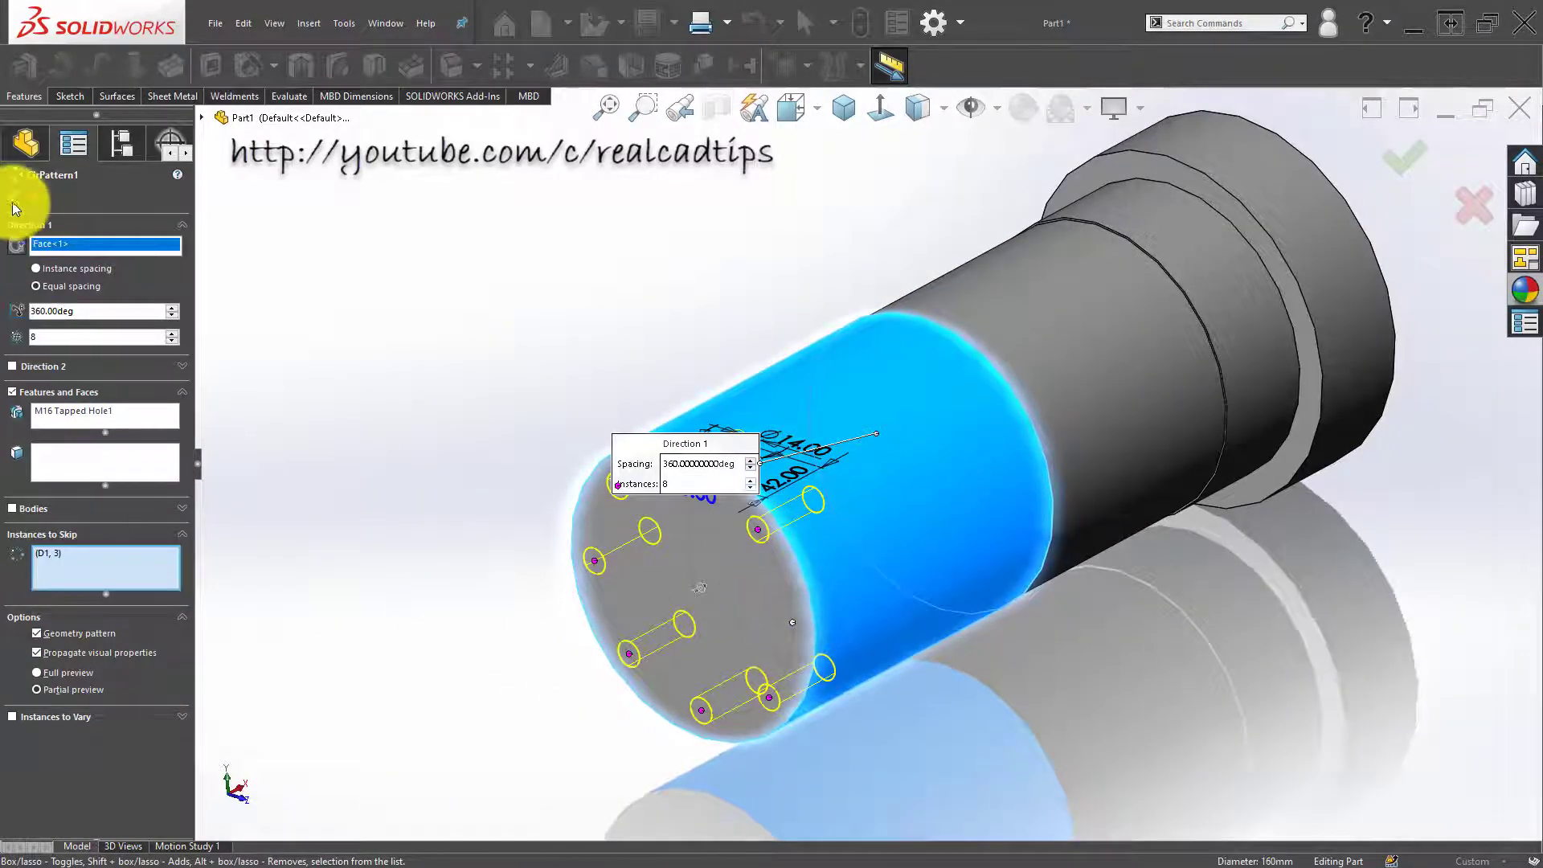
{"action": "key", "text": "Return"}
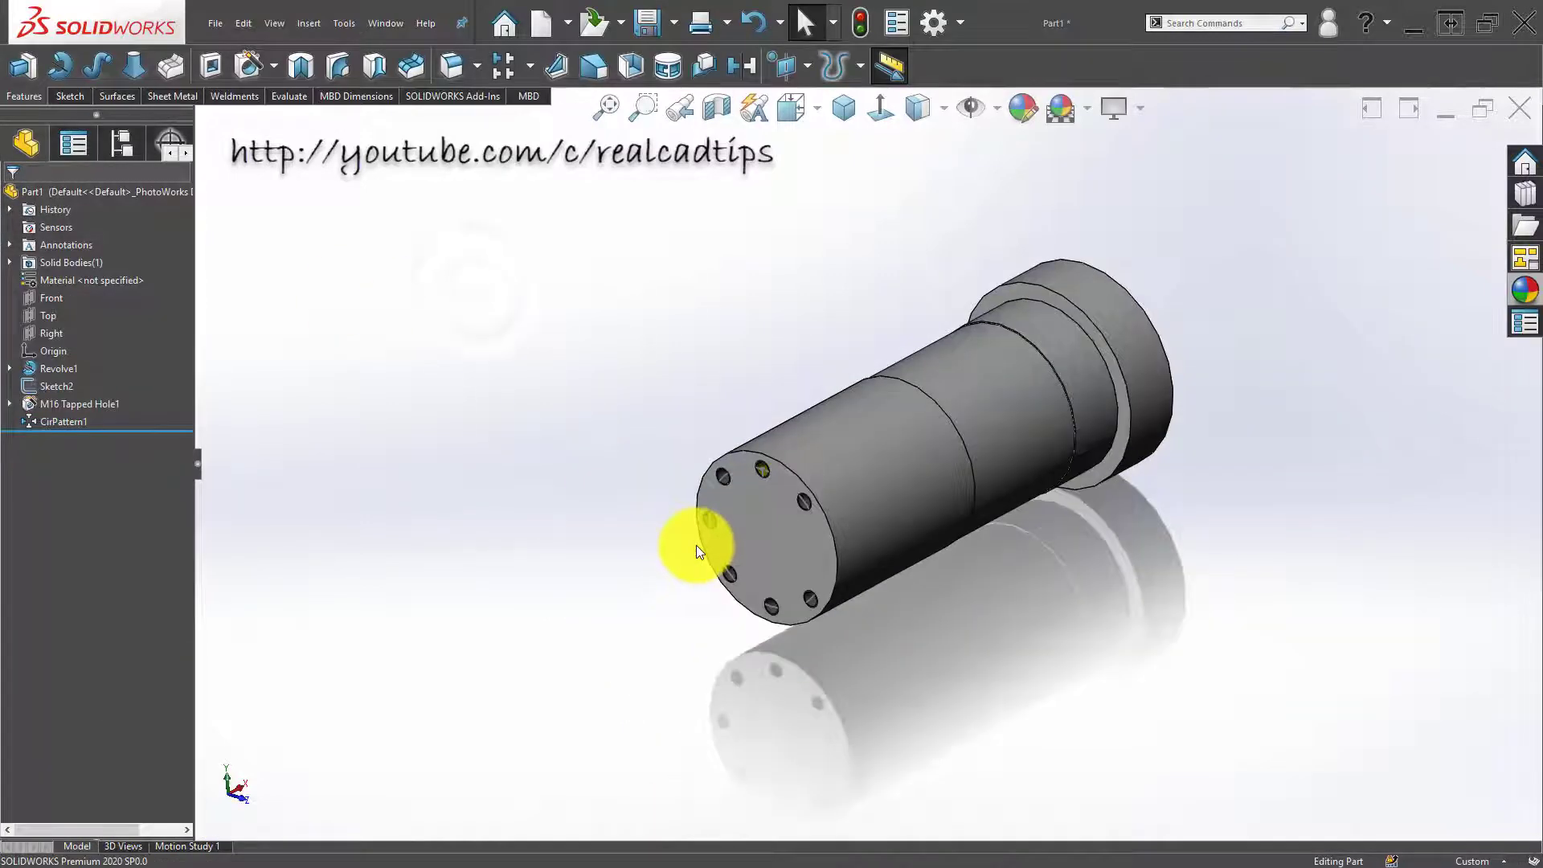
{"action": "middle_click_drag", "start_coordinate": [693, 541], "coordinate": [767, 479]}
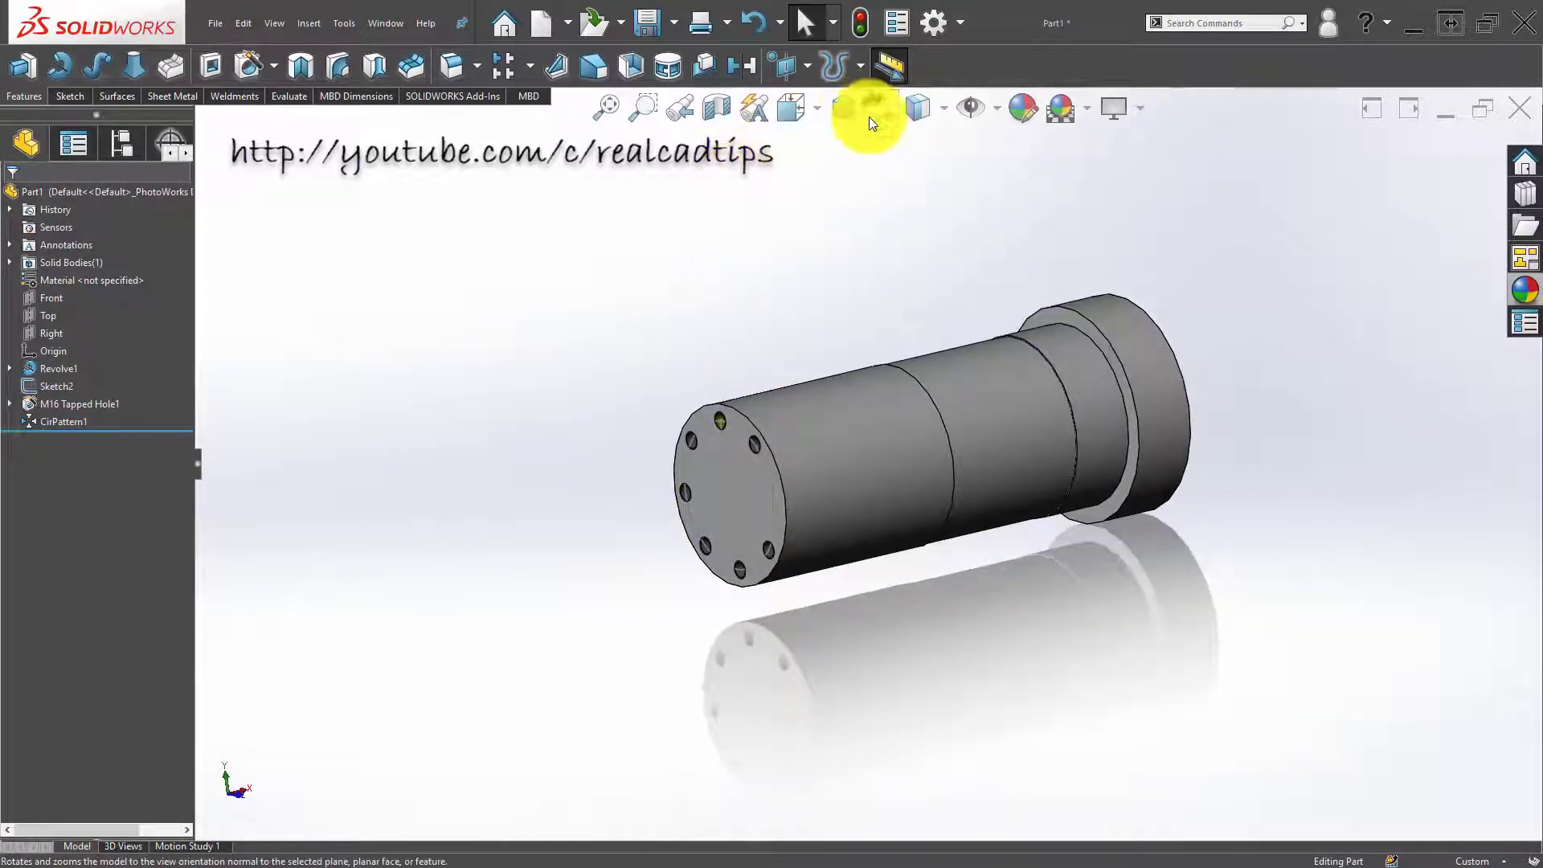
{"action": "left_click", "coordinate": [847, 108]}
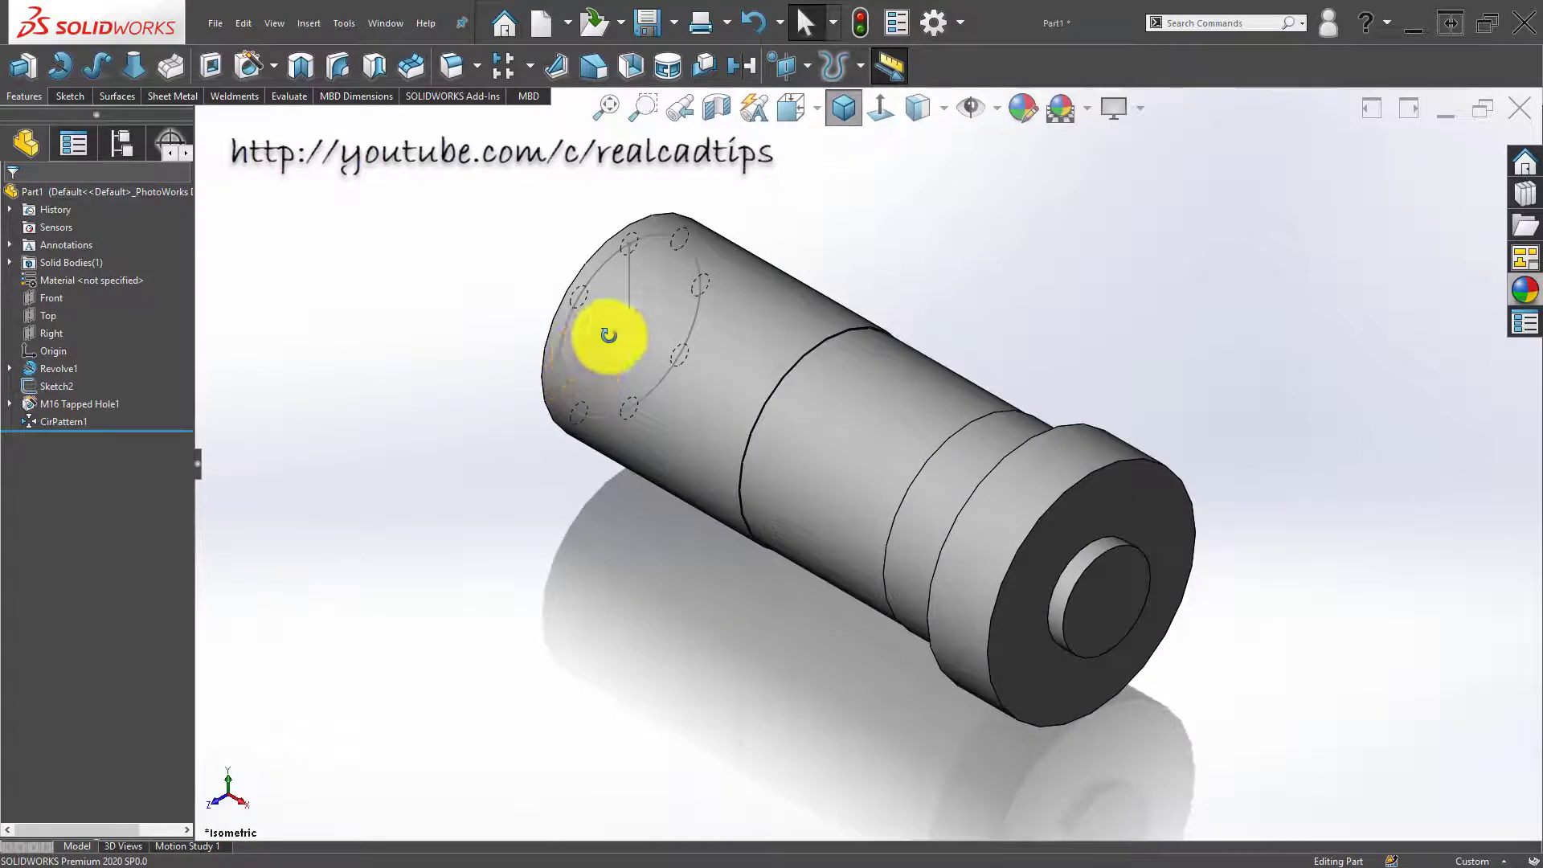
{"action": "mouse_move", "coordinate": [606, 334]}
{"action": "middle_mouse_down"}
{"action": "mouse_move", "coordinate": [761, 358]}
{"action": "mouse_move", "coordinate": [764, 378]}
{"action": "middle_mouse_up"}
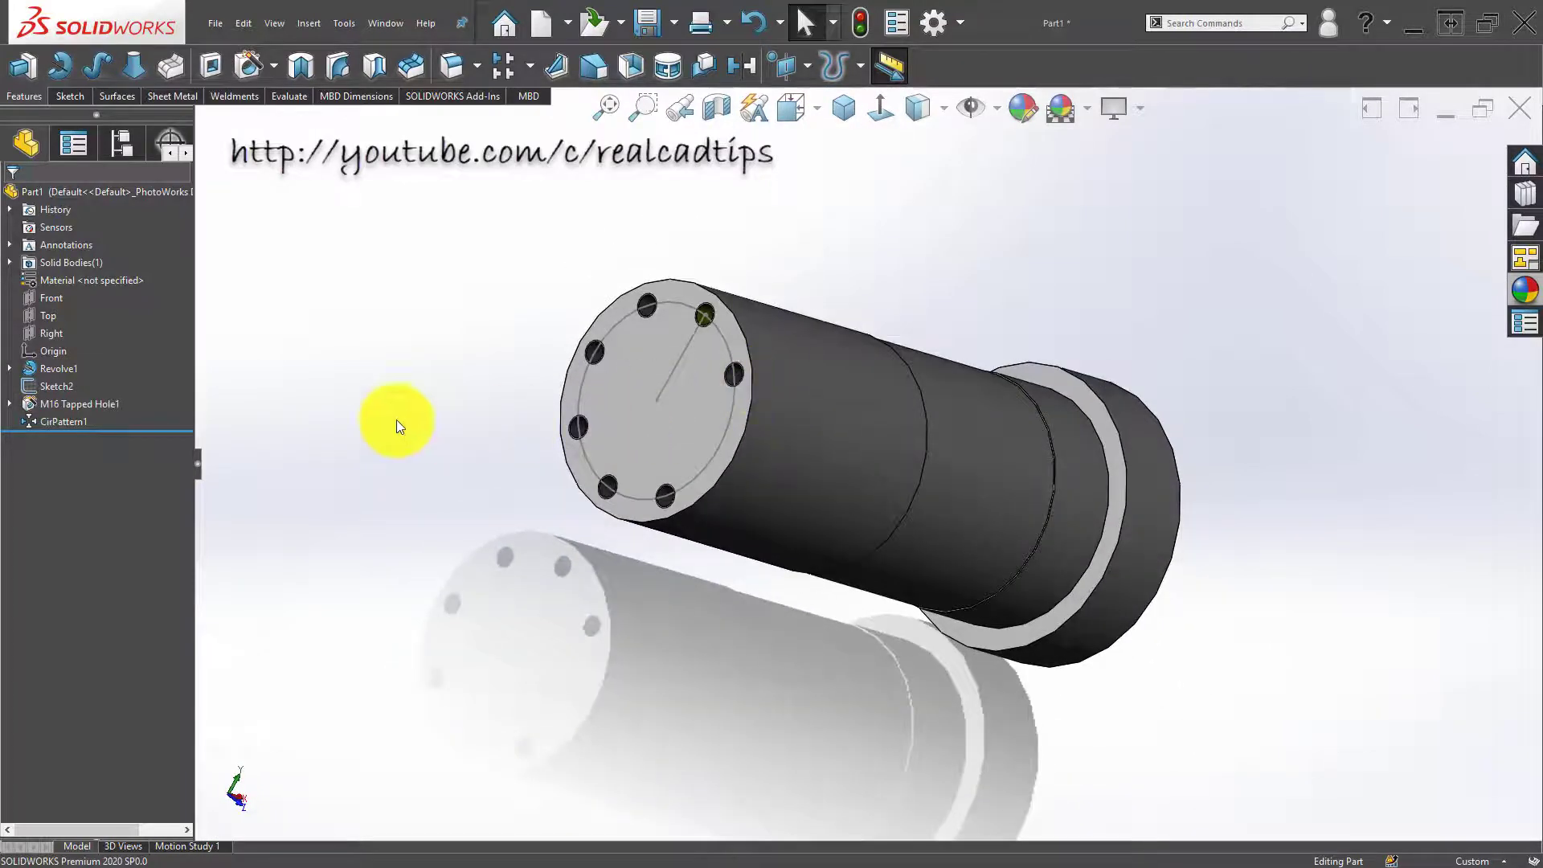
{"action": "left_click_drag", "start_coordinate": [67, 429], "coordinate": [64, 431]}
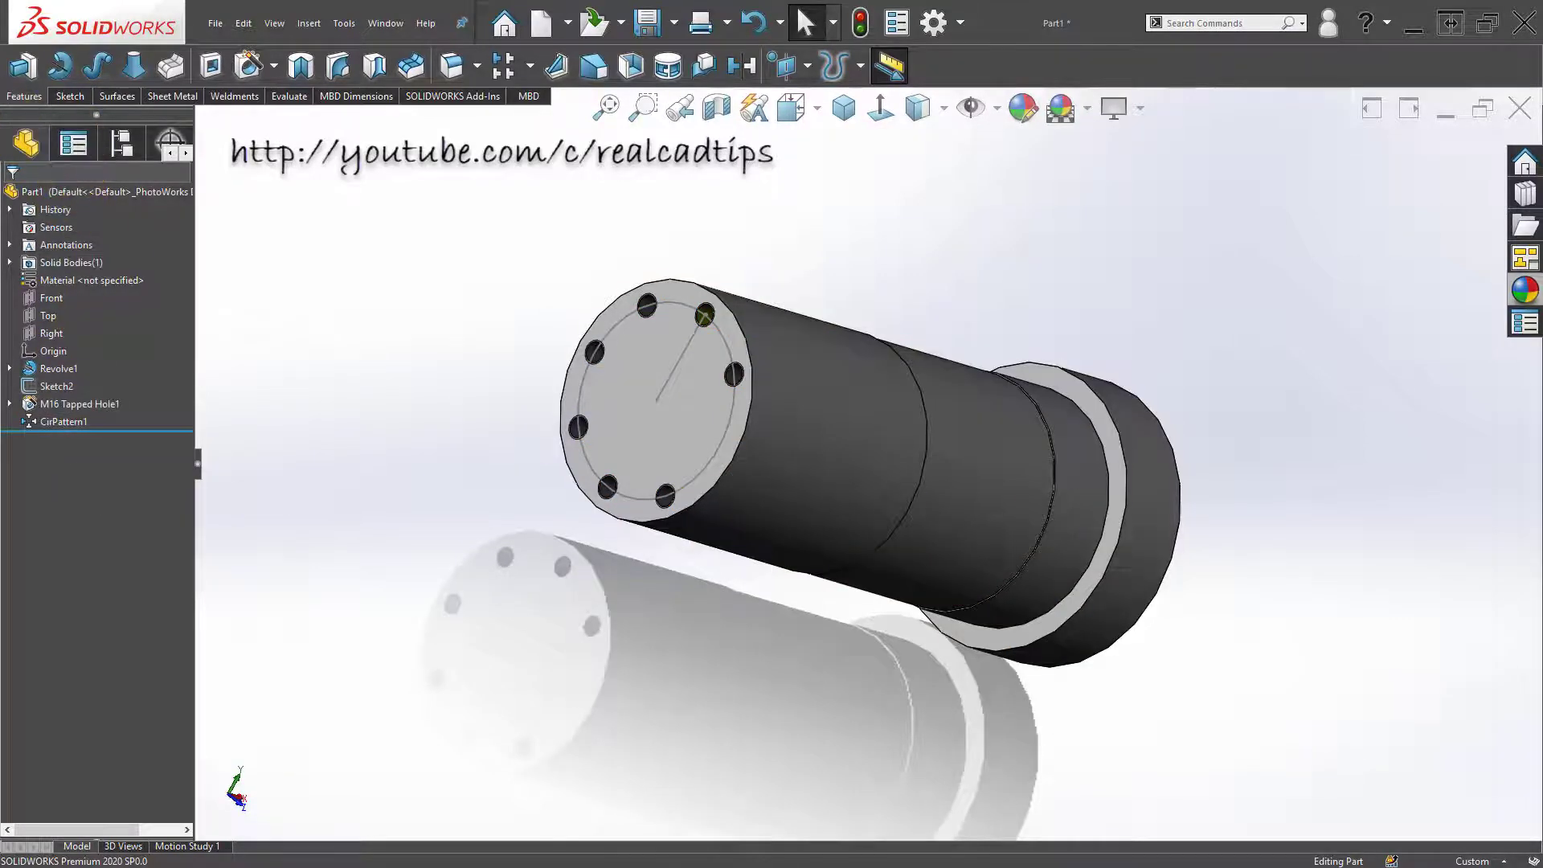
{"action": "scroll", "coordinate": [744, 455], "scroll_direction": "down", "scroll_amount": 3}
{"action": "scroll", "coordinate": [764, 407], "scroll_direction": "down", "scroll_amount": 1}
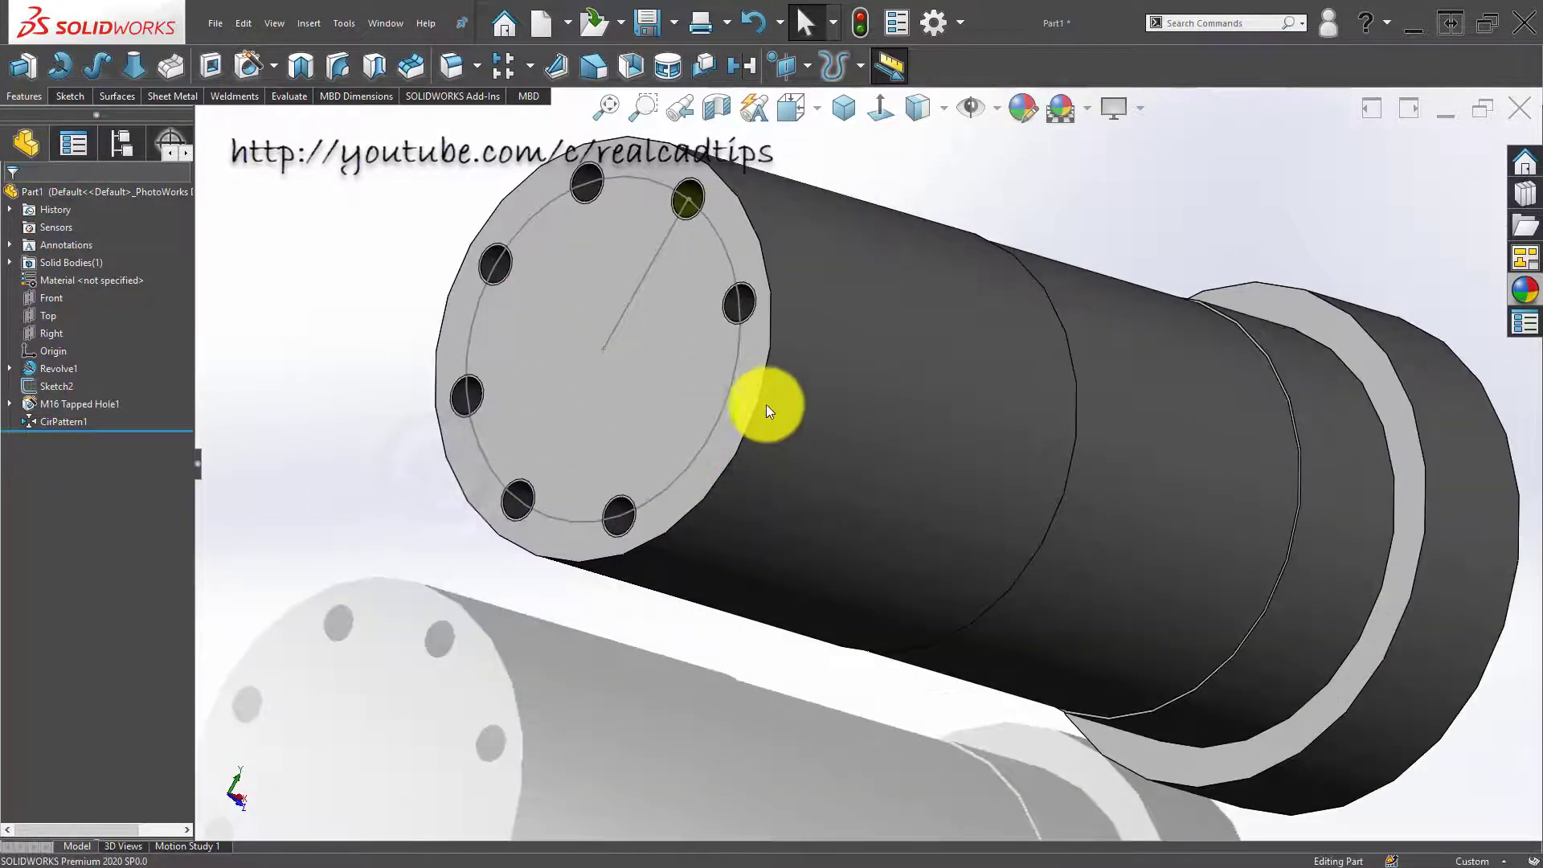
{"action": "left_click", "coordinate": [747, 392]}
{"action": "mouse_move", "coordinate": [663, 500]}
{"action": "middle_mouse_down"}
{"action": "mouse_move", "coordinate": [806, 310]}
{"action": "mouse_move", "coordinate": [861, 276]}
{"action": "mouse_move", "coordinate": [827, 372]}
{"action": "mouse_move", "coordinate": [641, 365]}
{"action": "middle_mouse_up"}
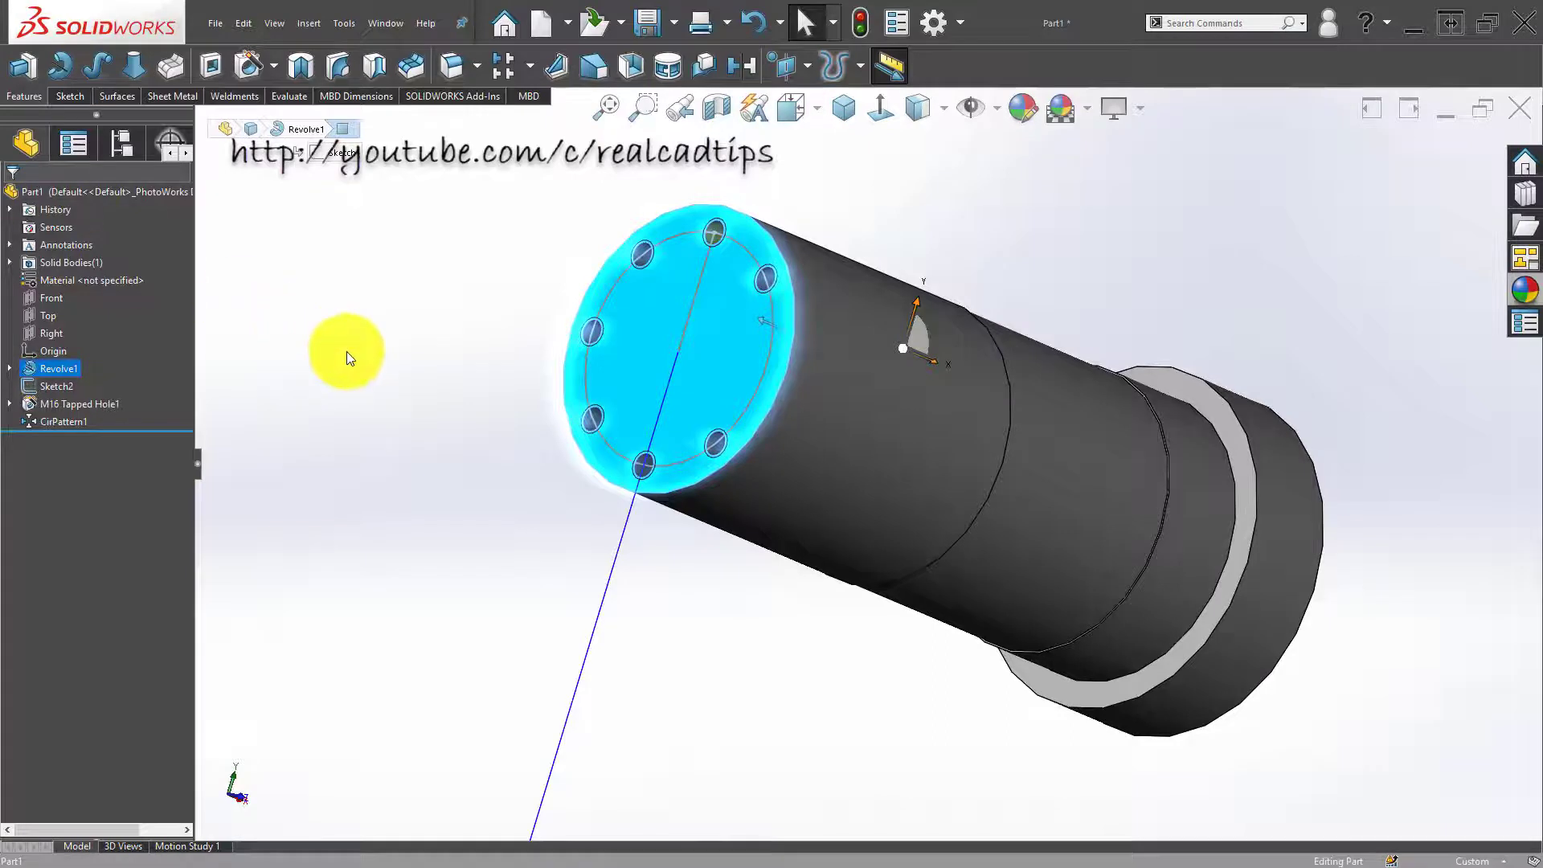
{"action": "left_click", "coordinate": [346, 351]}
{"action": "scroll", "coordinate": [643, 507], "scroll_direction": "up", "scroll_amount": 2}
{"action": "middle_click_drag", "start_coordinate": [665, 493], "coordinate": [569, 489]}
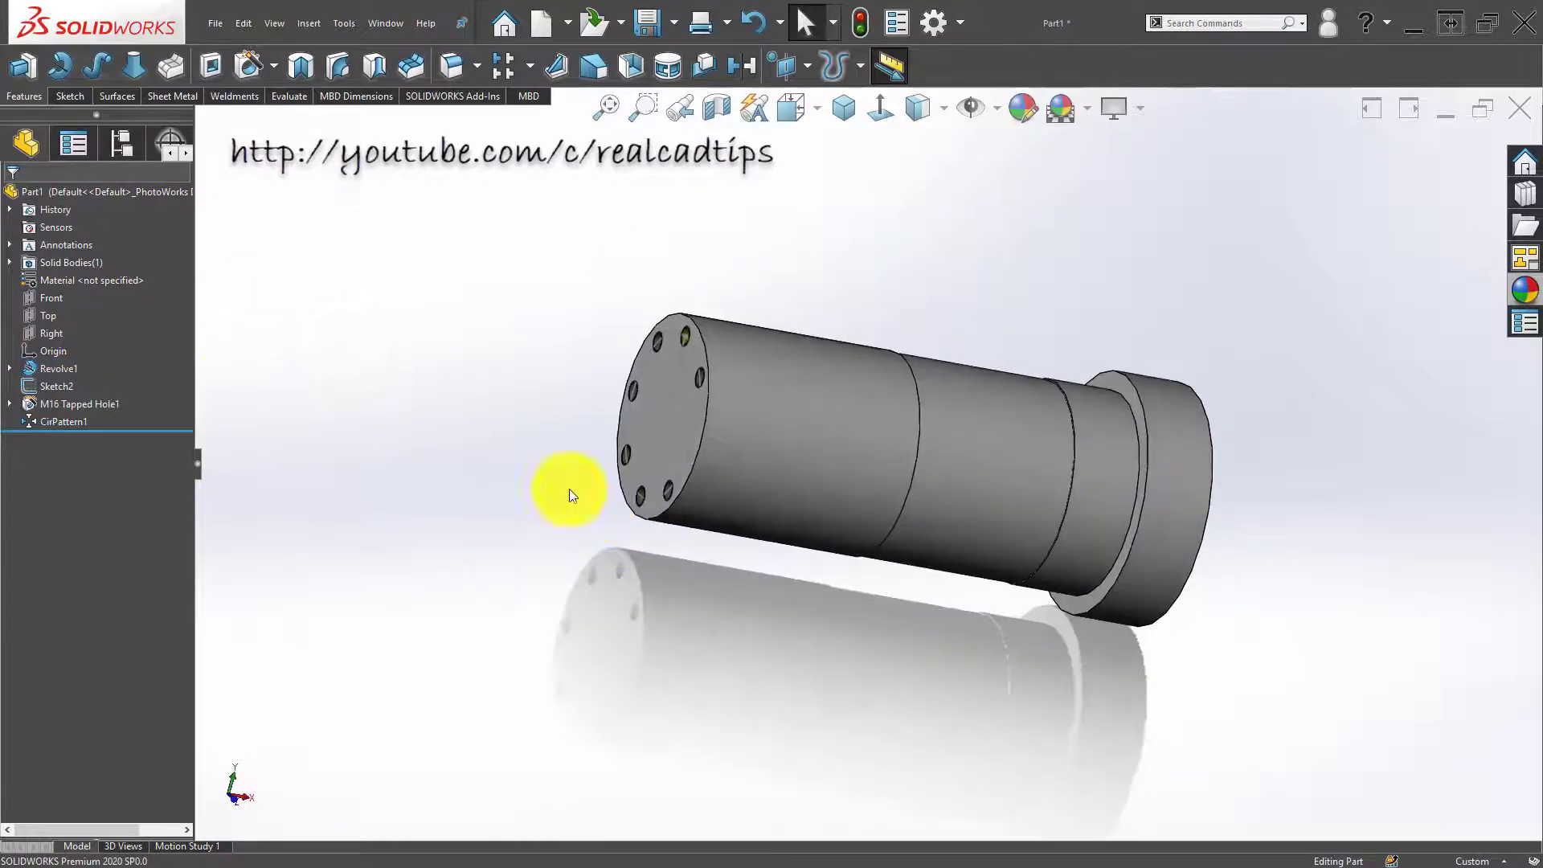
Step: Create Plane1 from the Top plane tangent to the cylinder face, and sketch on it face-on
{"action": "left_click", "coordinate": [46, 313]}
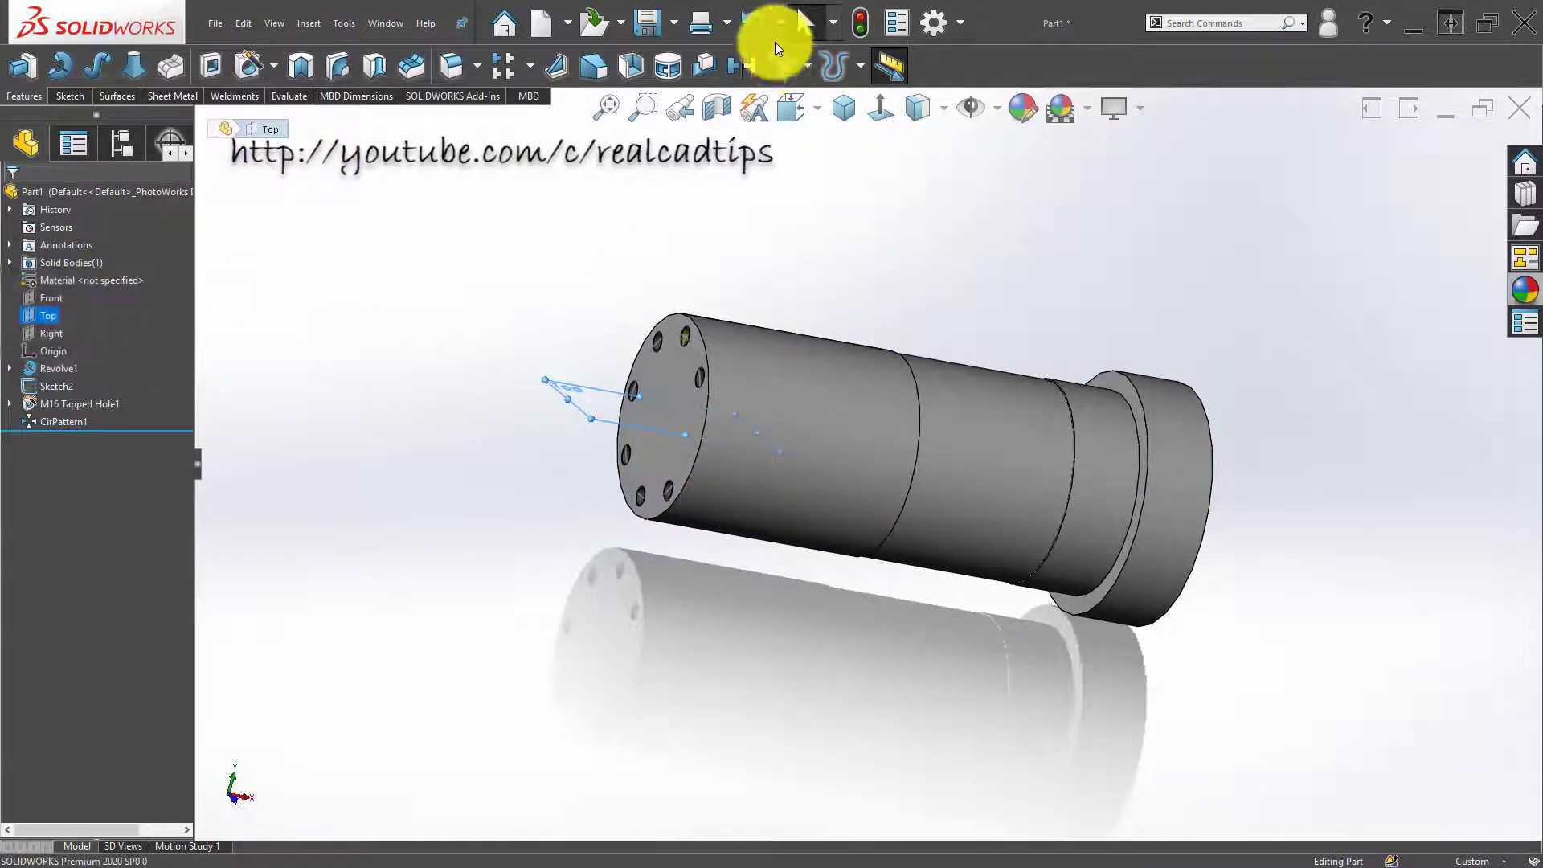
{"action": "left_click", "coordinate": [785, 66]}
{"action": "left_click", "coordinate": [789, 95]}
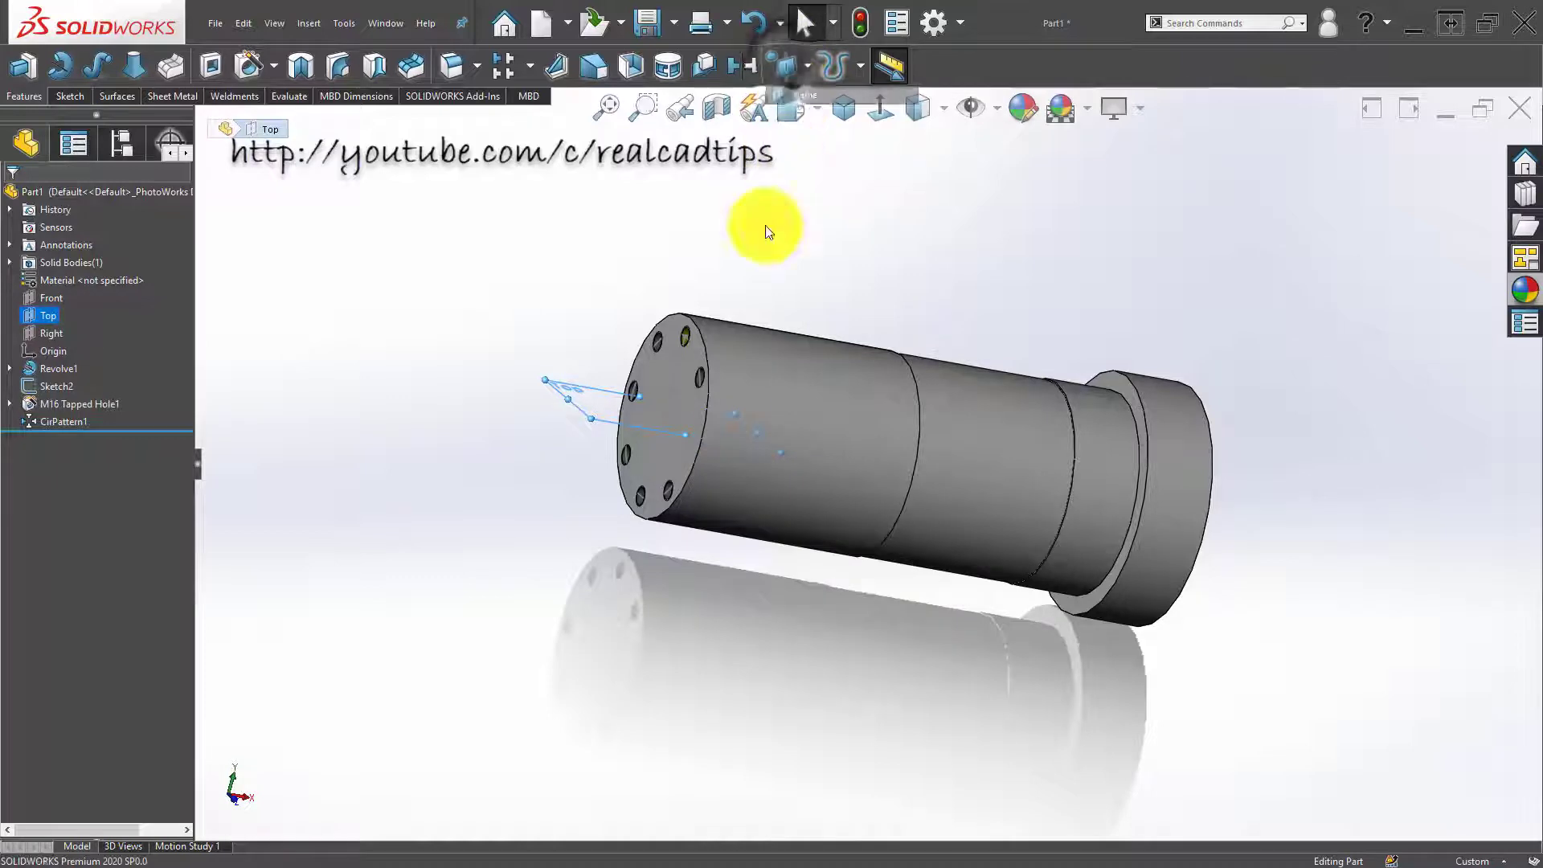
{"action": "left_click", "coordinate": [794, 469]}
{"action": "left_click", "coordinate": [1416, 150]}
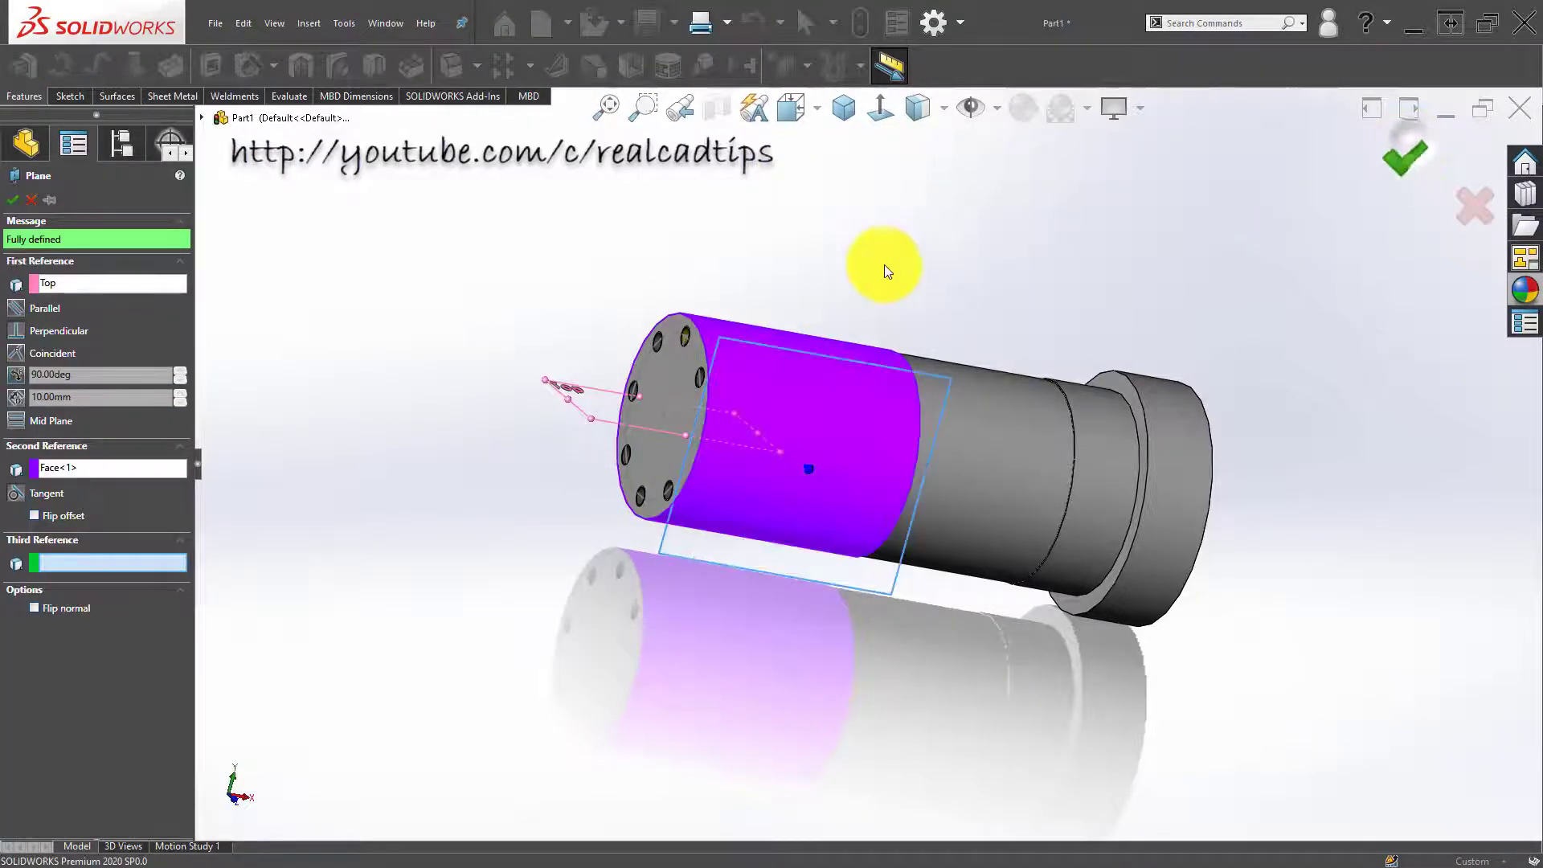
{"action": "mouse_move", "coordinate": [838, 264]}
{"action": "middle_mouse_down"}
{"action": "mouse_move", "coordinate": [747, 314]}
{"action": "mouse_move", "coordinate": [698, 288]}
{"action": "middle_mouse_up"}
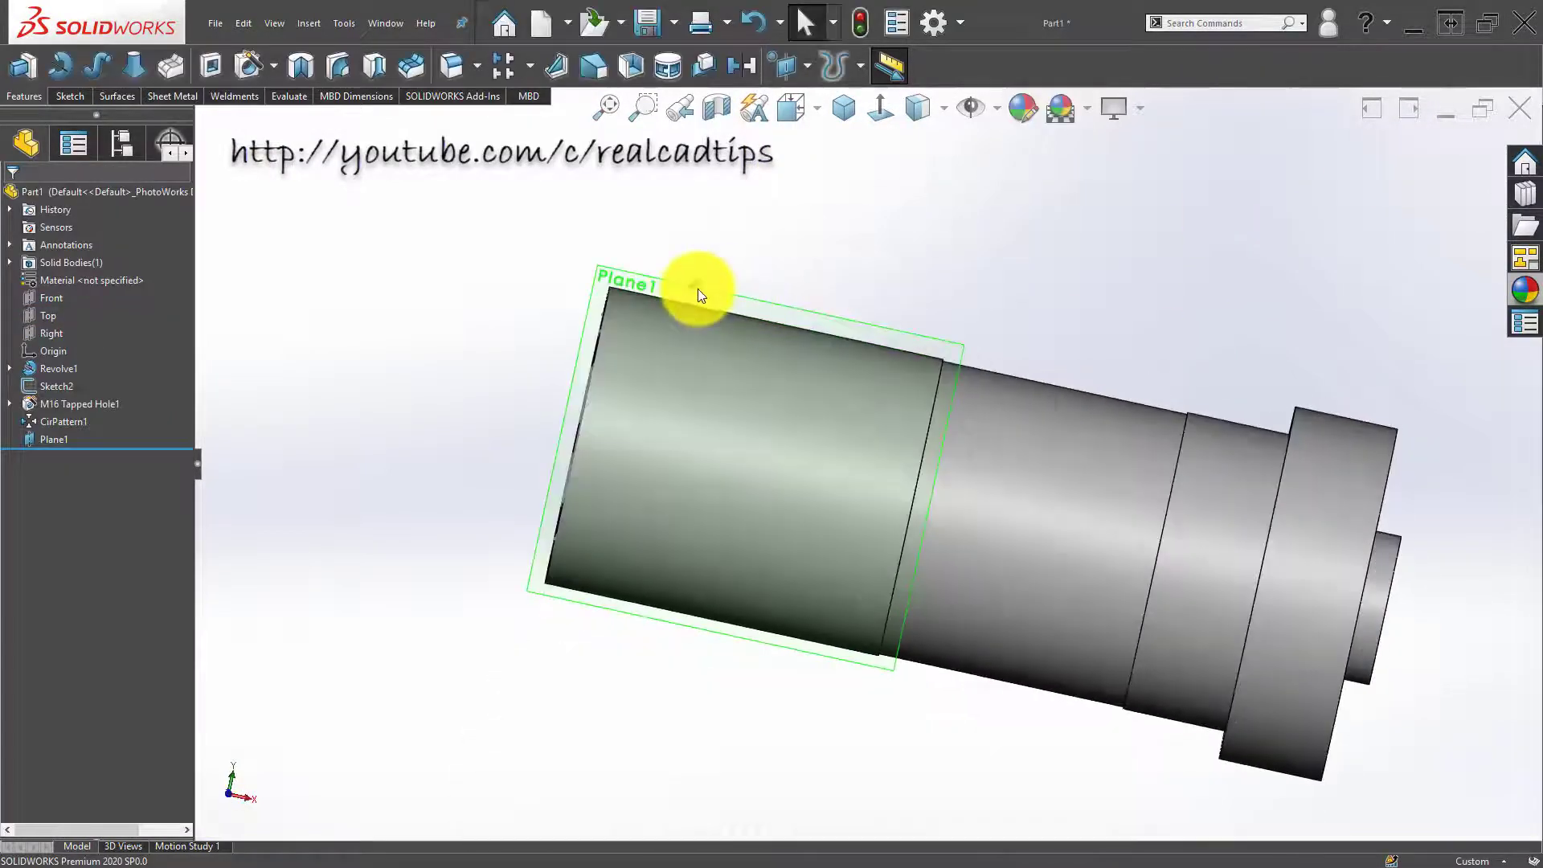
{"action": "left_click", "coordinate": [702, 287]}
{"action": "left_click", "coordinate": [770, 235]}
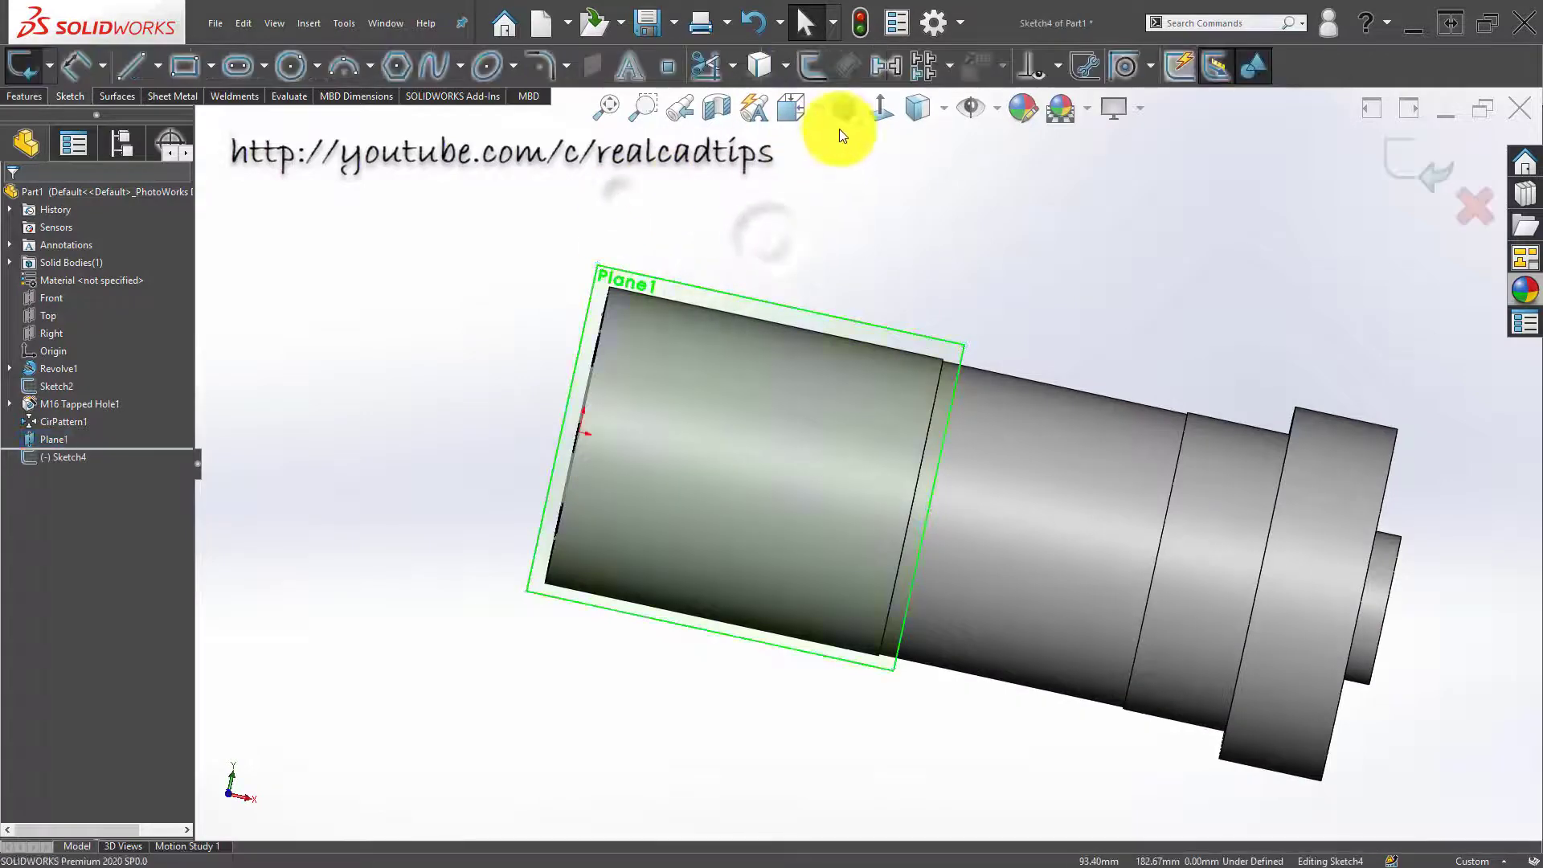
{"action": "left_click", "coordinate": [879, 107]}
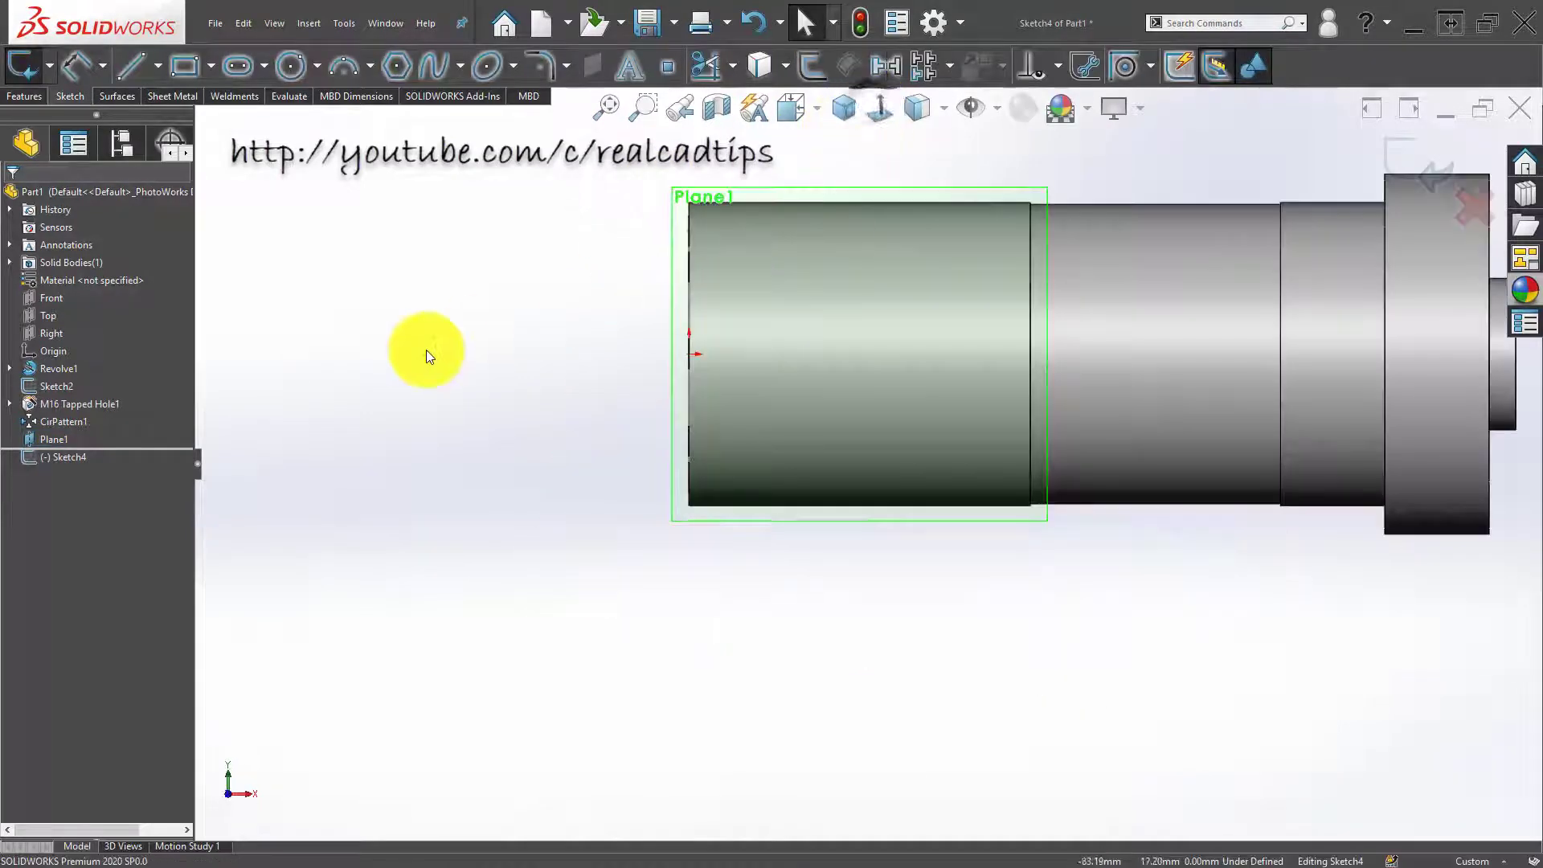
Step: Draw a straight slot starting at the shaft end on Plane1
{"action": "left_click", "coordinate": [237, 66]}
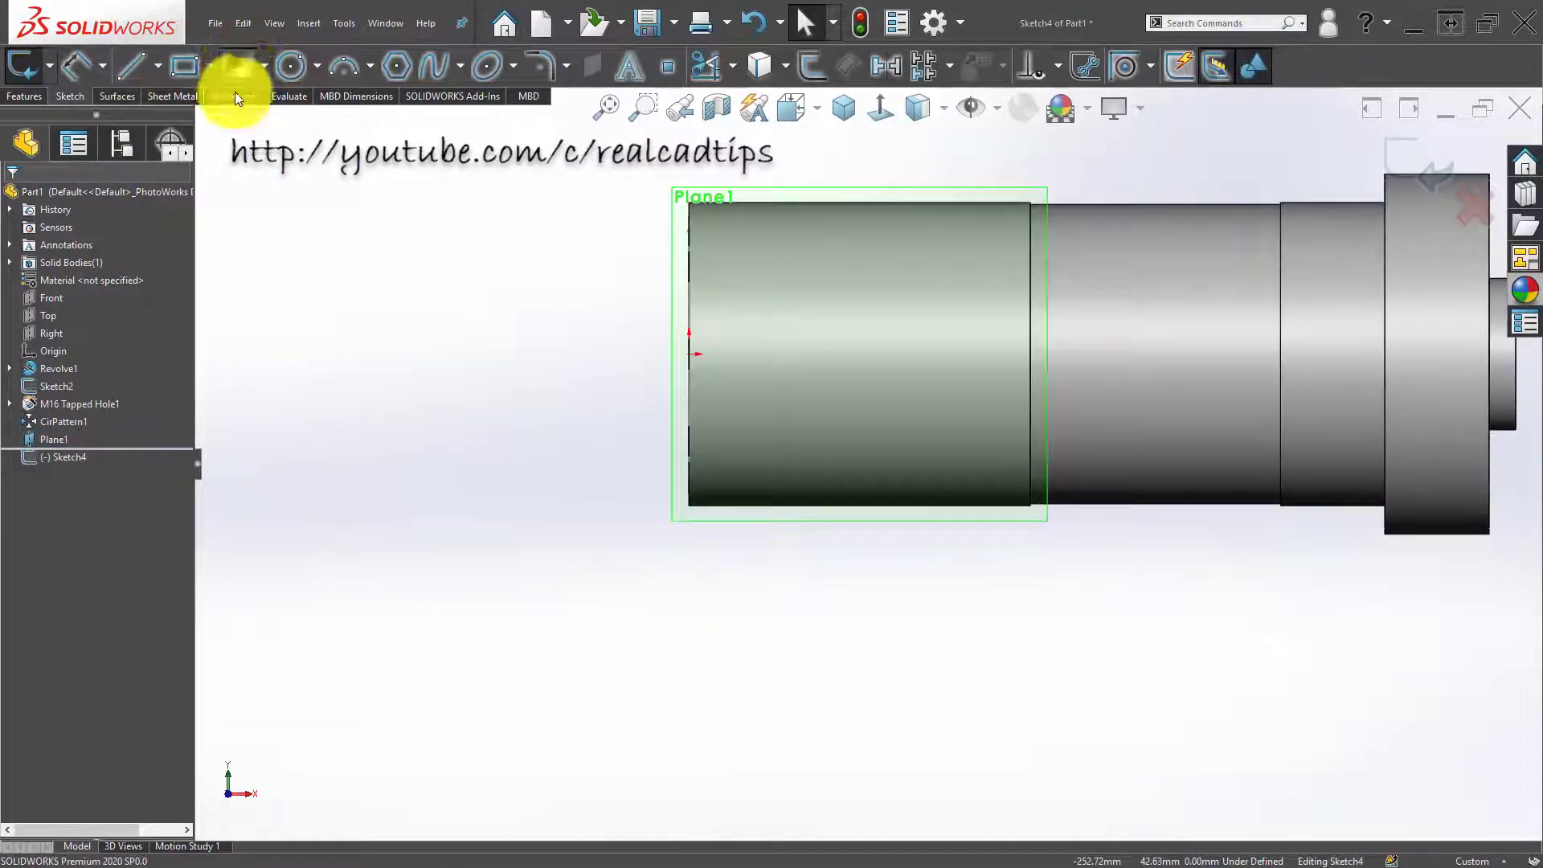
{"action": "left_click", "coordinate": [689, 354]}
{"action": "left_click", "coordinate": [818, 354]}
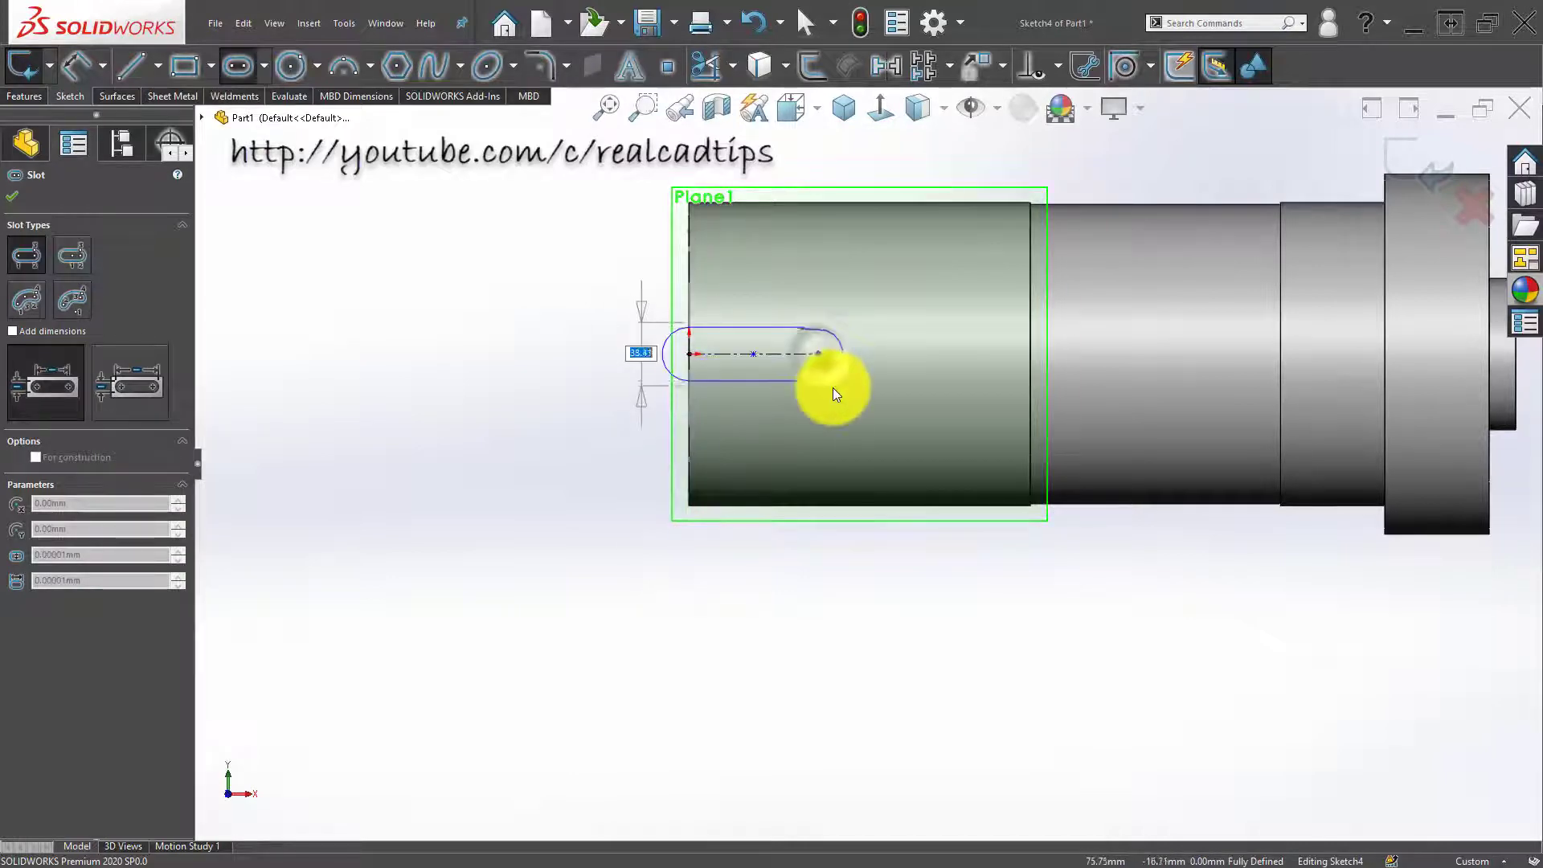
{"action": "left_click", "coordinate": [832, 387]}
{"action": "right_click_drag", "start_coordinate": [534, 523], "coordinate": [612, 320]}
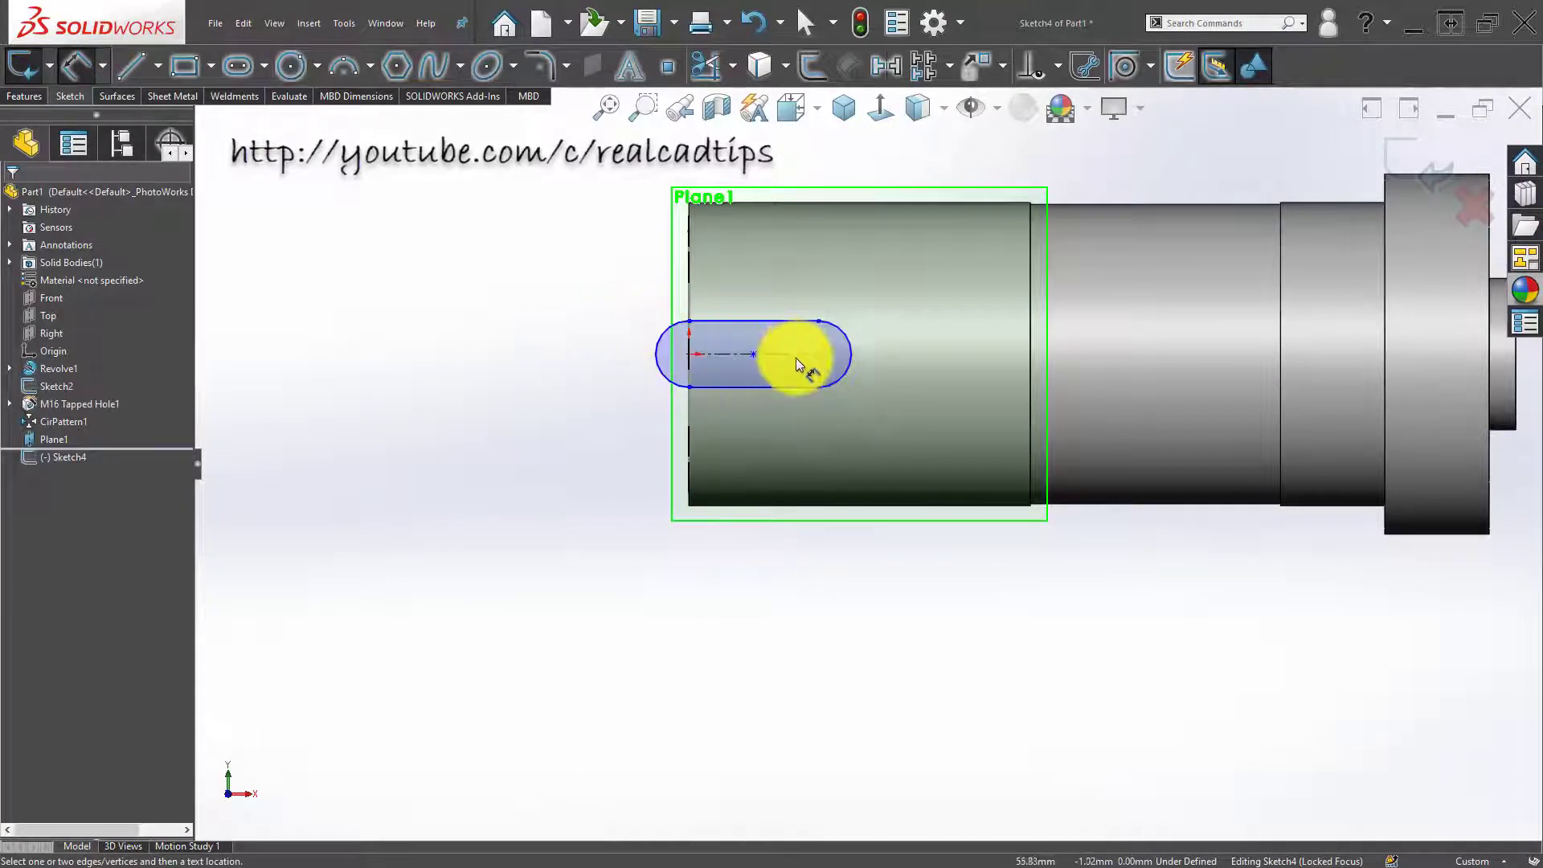
{"action": "scroll", "coordinate": [796, 359], "scroll_direction": "down", "scroll_amount": 1}
Step: Dimension the slot length to 95 mm
{"action": "left_click", "coordinate": [798, 319]}
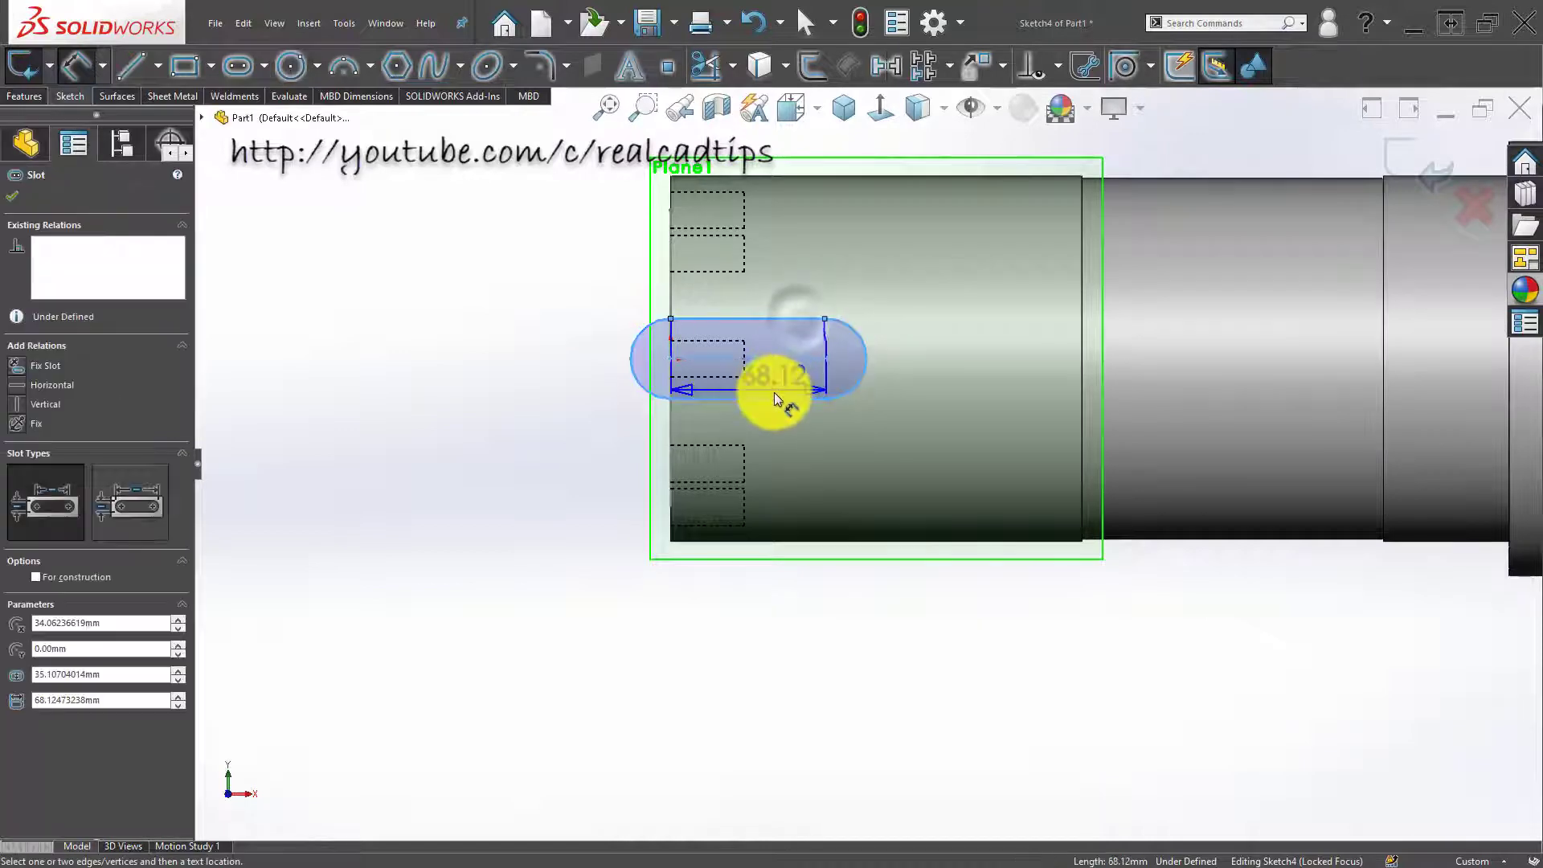
{"action": "left_click", "coordinate": [774, 392]}
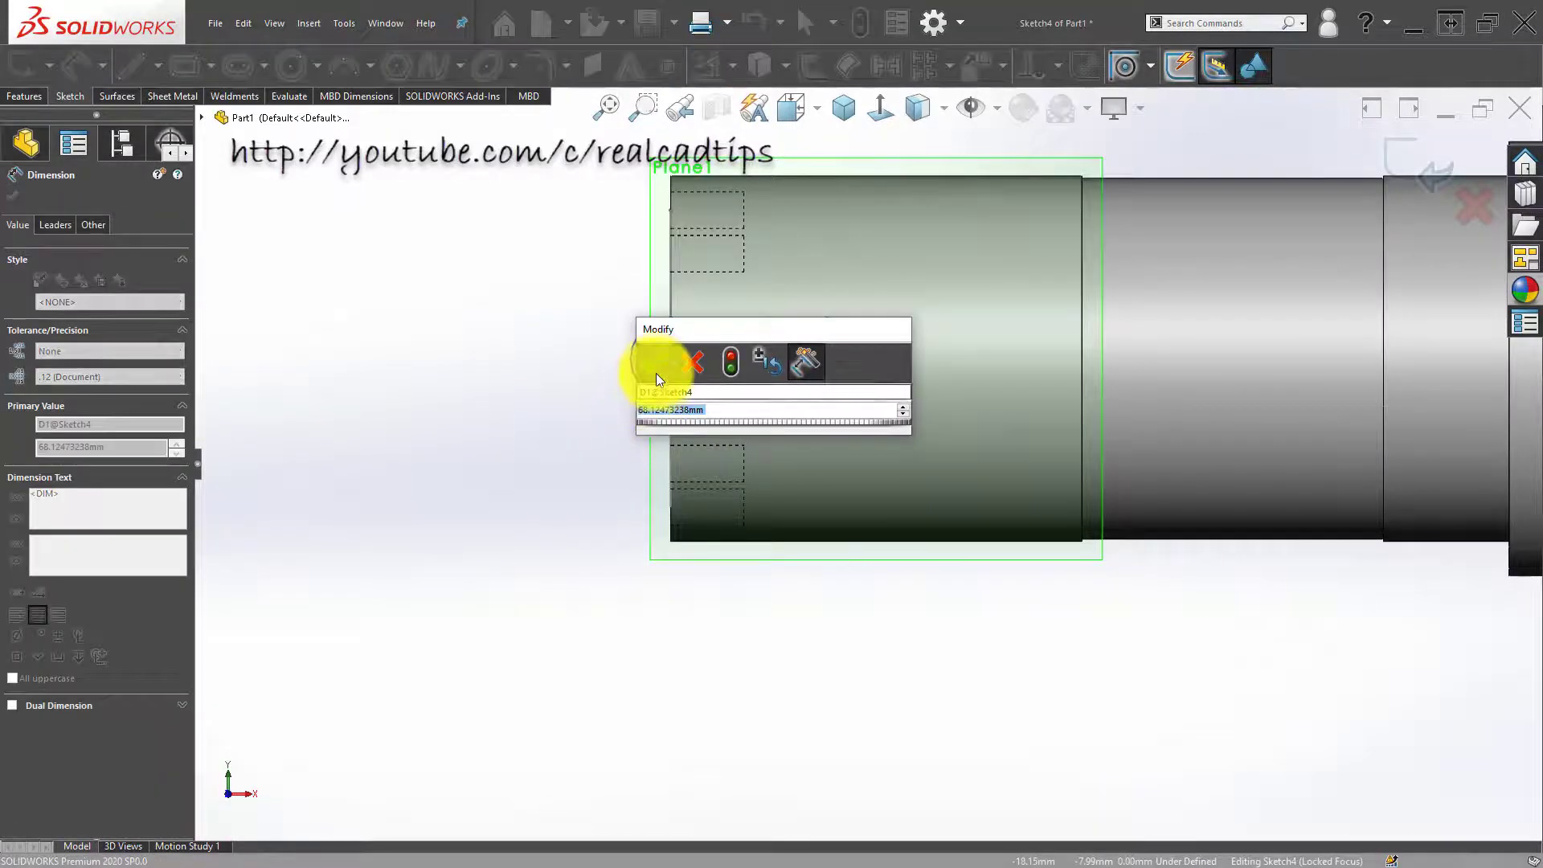
{"action": "left_click", "coordinate": [656, 369]}
{"action": "left_click_drag", "start_coordinate": [750, 379], "coordinate": [738, 283]}
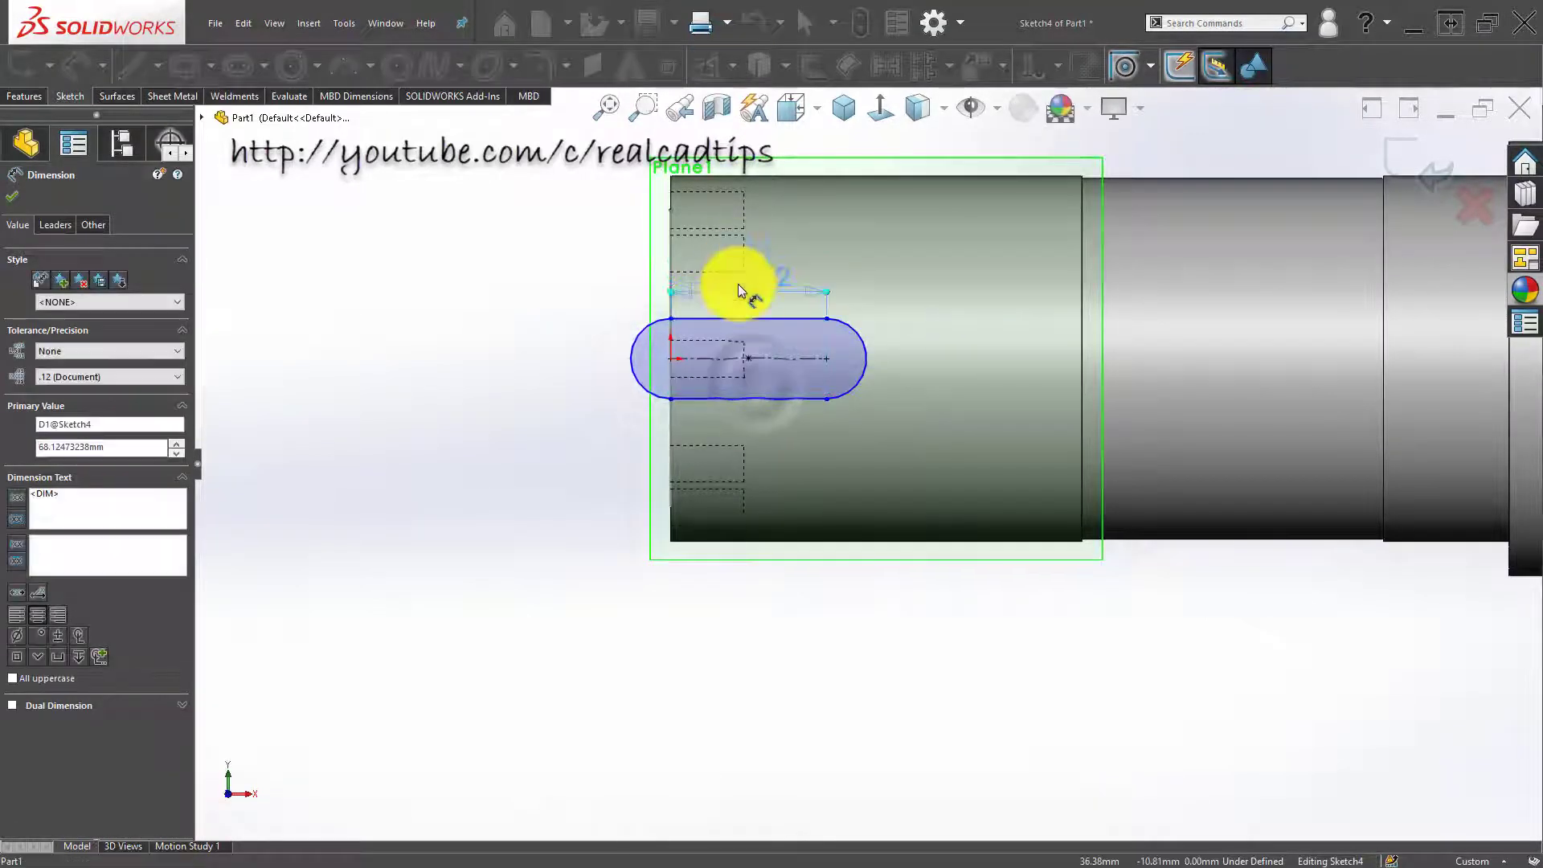
{"action": "scroll", "coordinate": [803, 257], "scroll_direction": "down", "scroll_amount": 3}
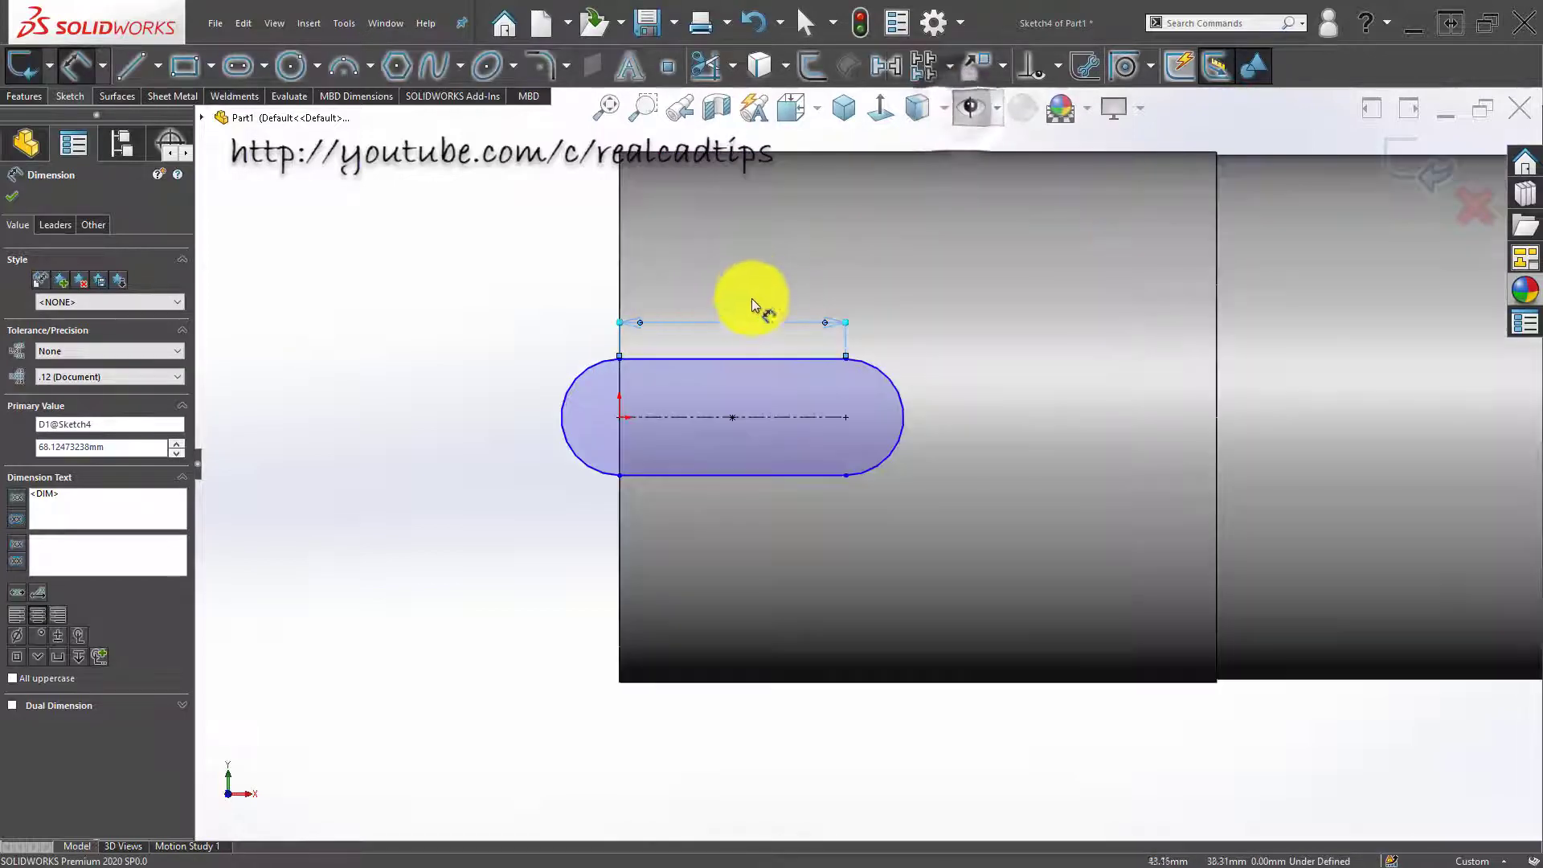
{"action": "left_click", "coordinate": [748, 306]}
{"action": "double_click", "coordinate": [747, 306]}
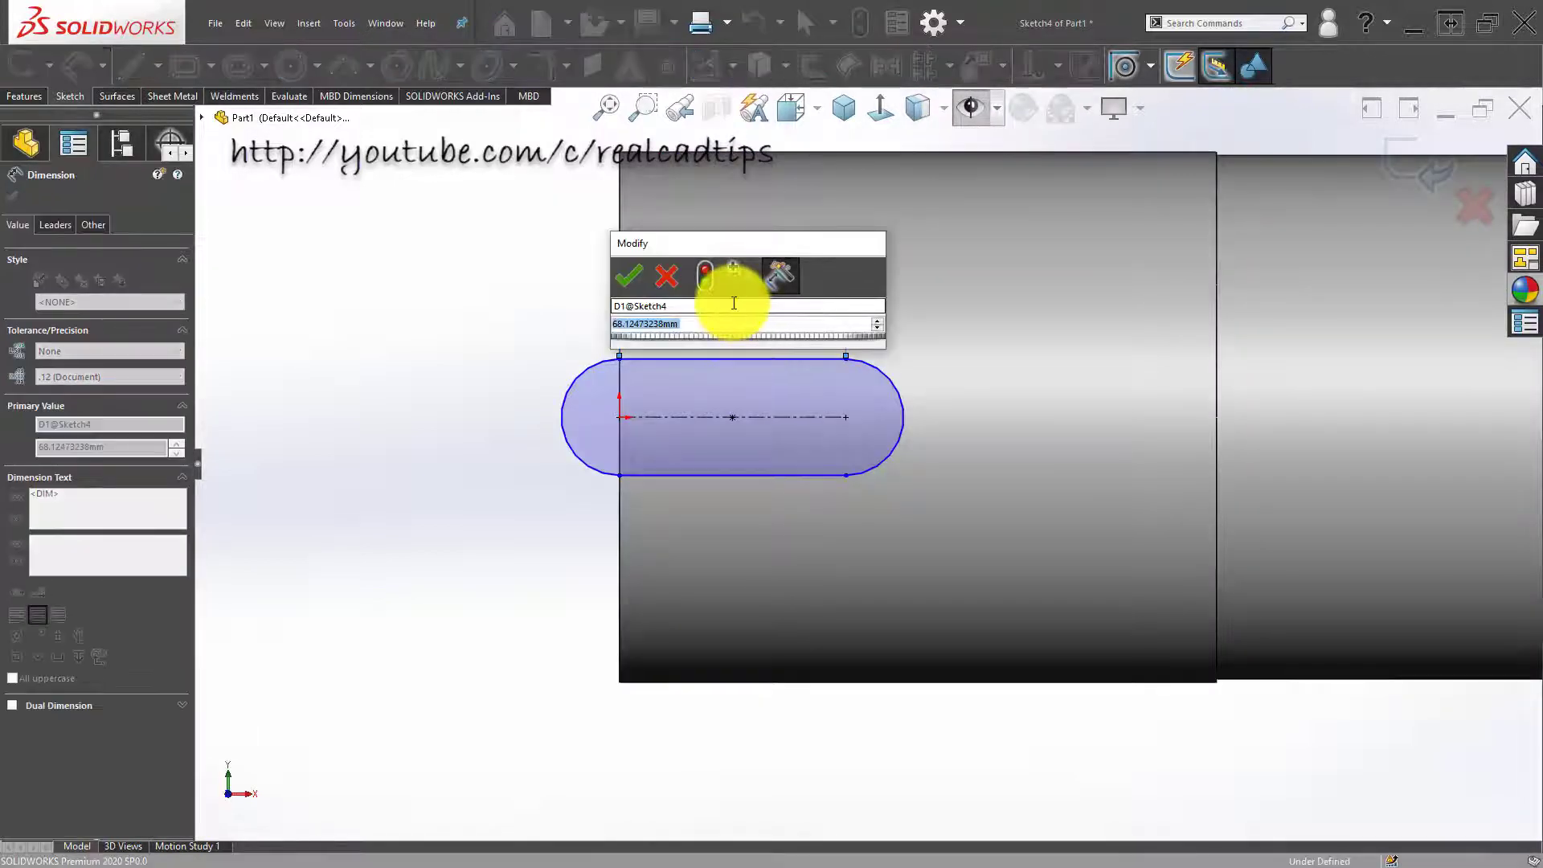
{"action": "type", "text": "95"}
{"action": "key", "text": "Return"}
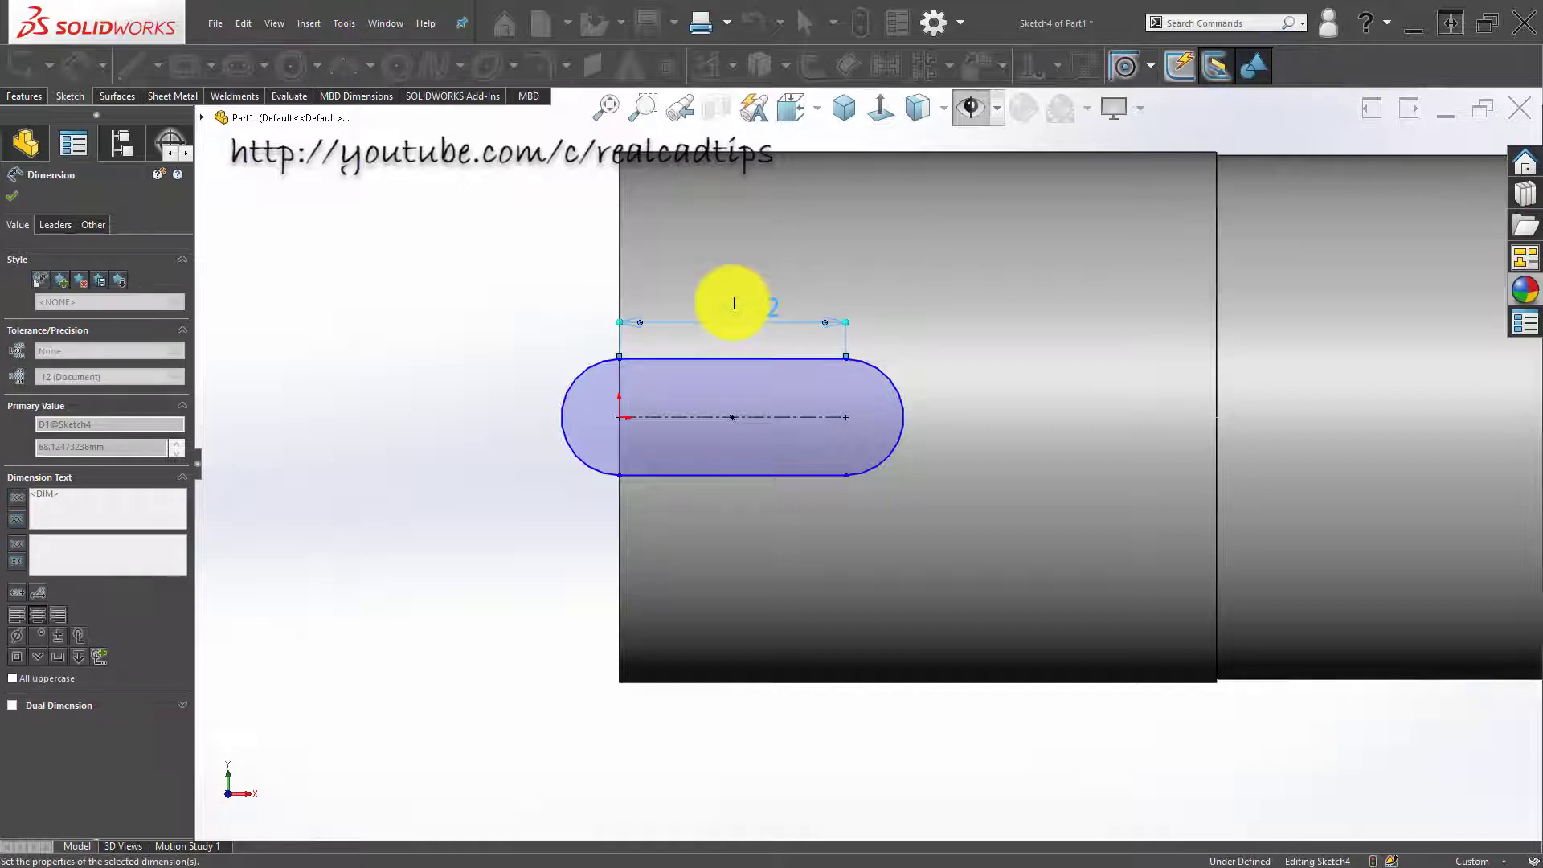
{"action": "left_click", "coordinate": [384, 492]}
Step: Dimension the slot width to 40 mm
{"action": "left_click", "coordinate": [754, 359]}
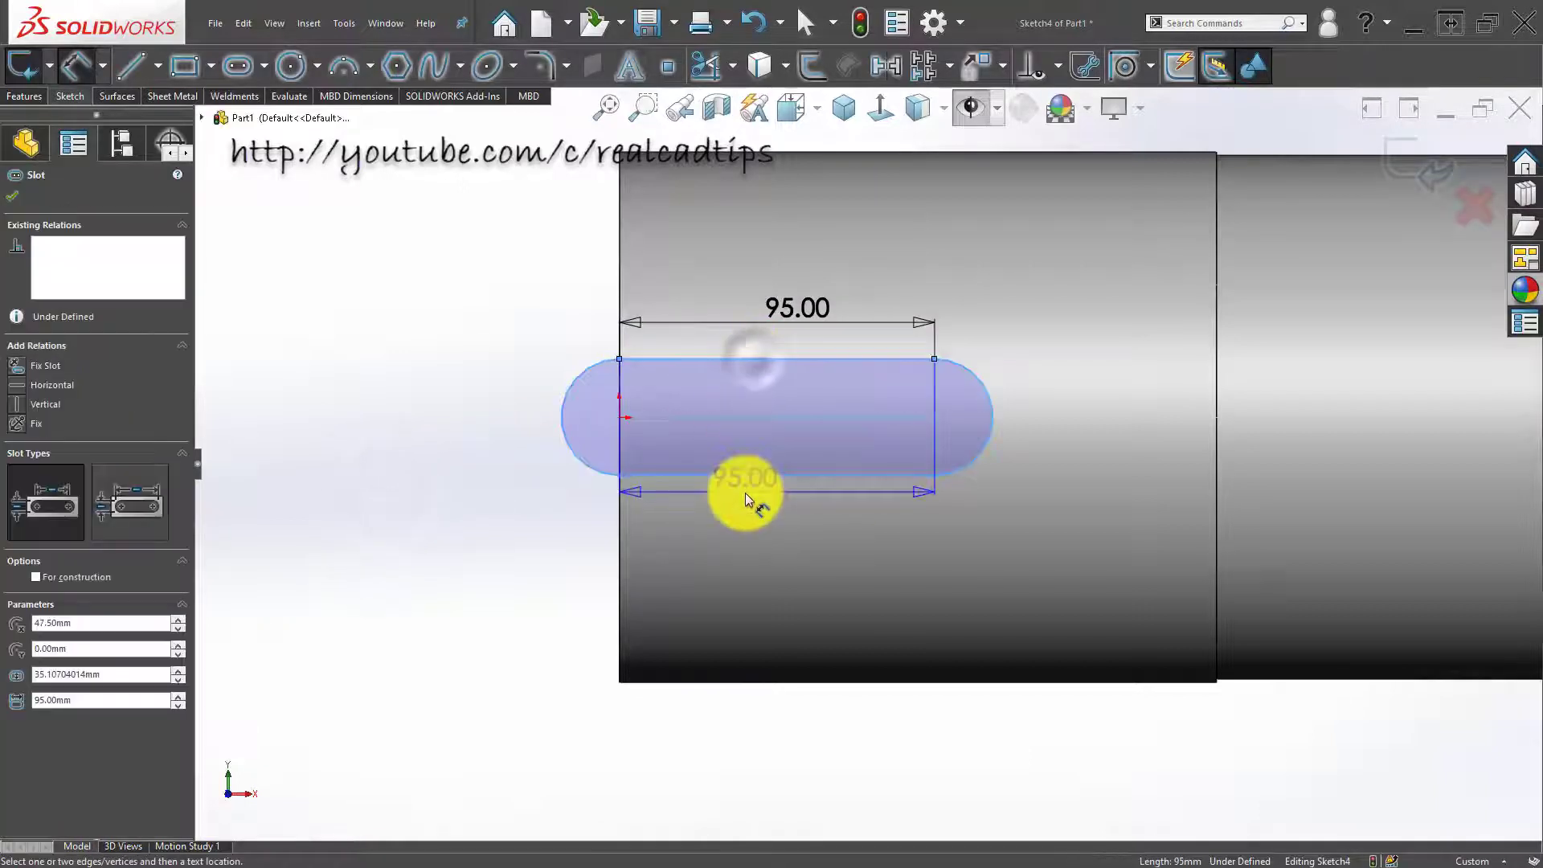
{"action": "left_click", "coordinate": [756, 476]}
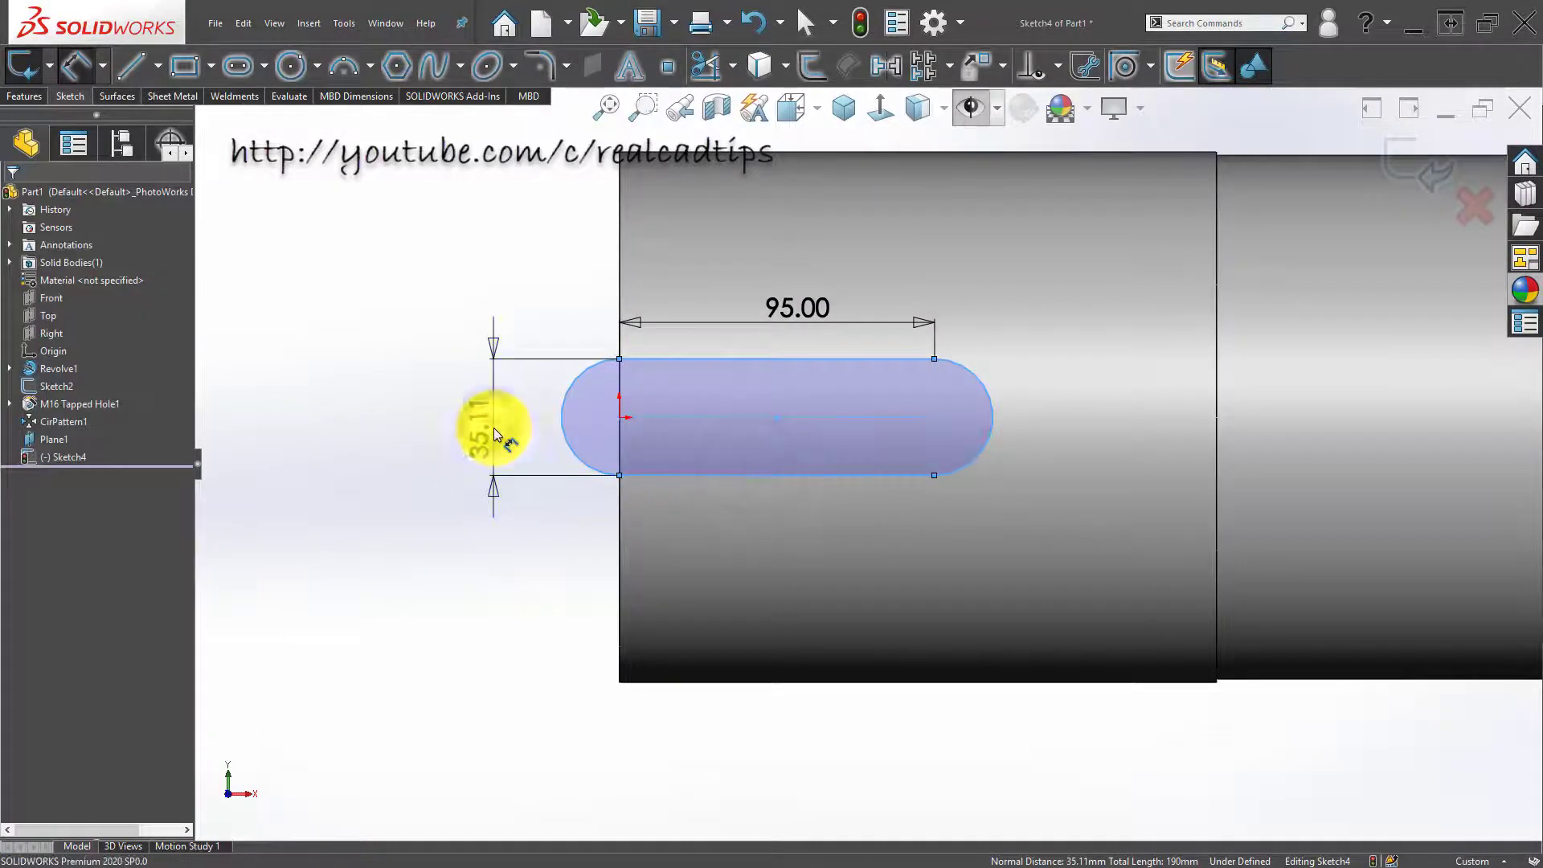
{"action": "left_click", "coordinate": [494, 427]}
{"action": "type", "text": "40"}
{"action": "key", "text": "Return"}
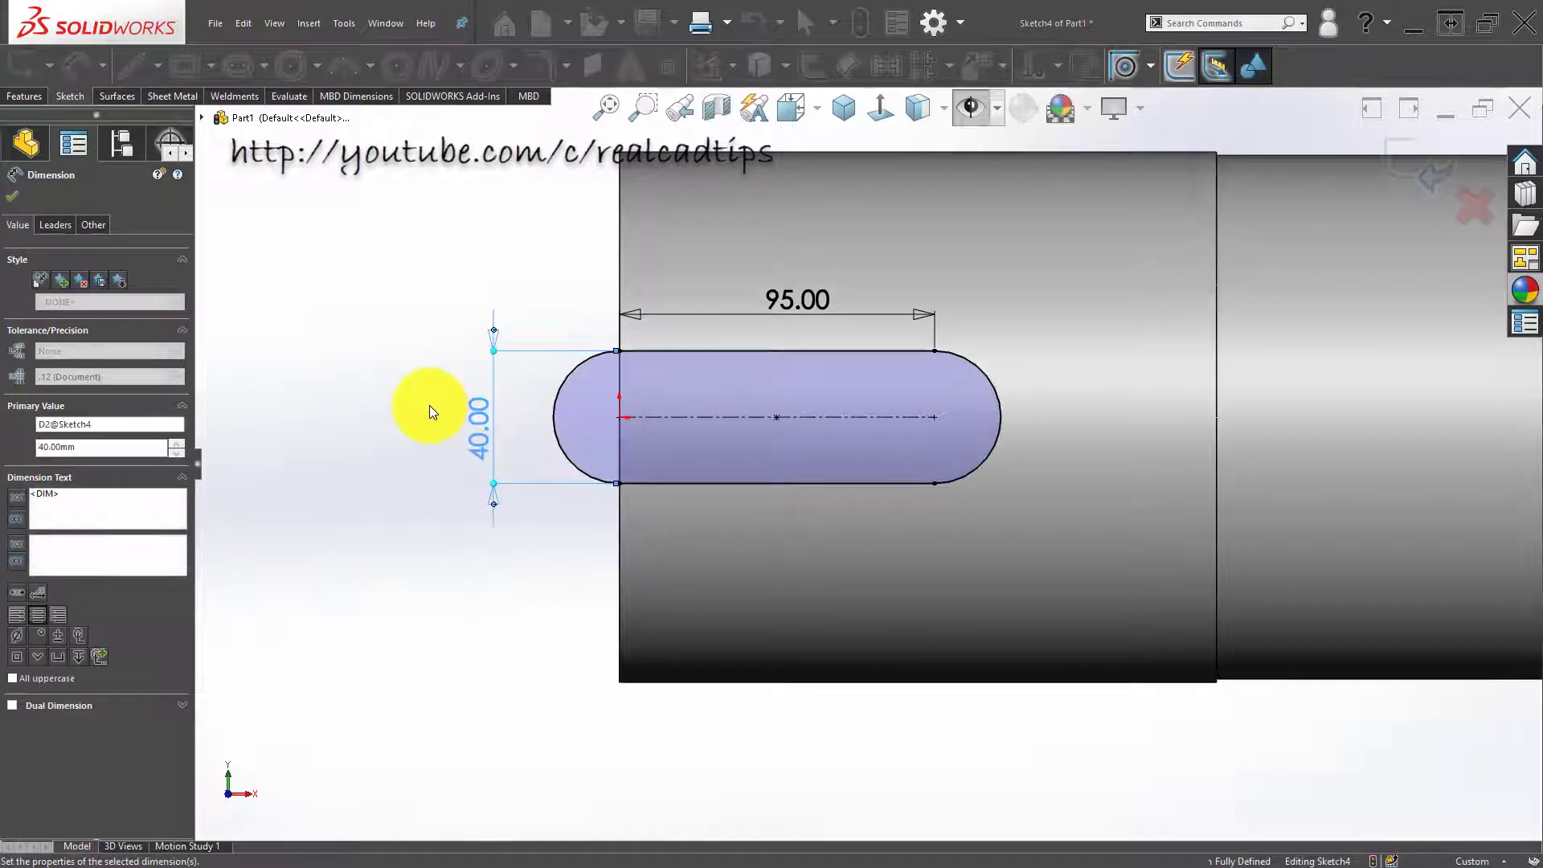
{"action": "left_click", "coordinate": [359, 554]}
Step: Extruded-cut the slot 13 mm deep (Blind) into the shaft
{"action": "left_click", "coordinate": [24, 95]}
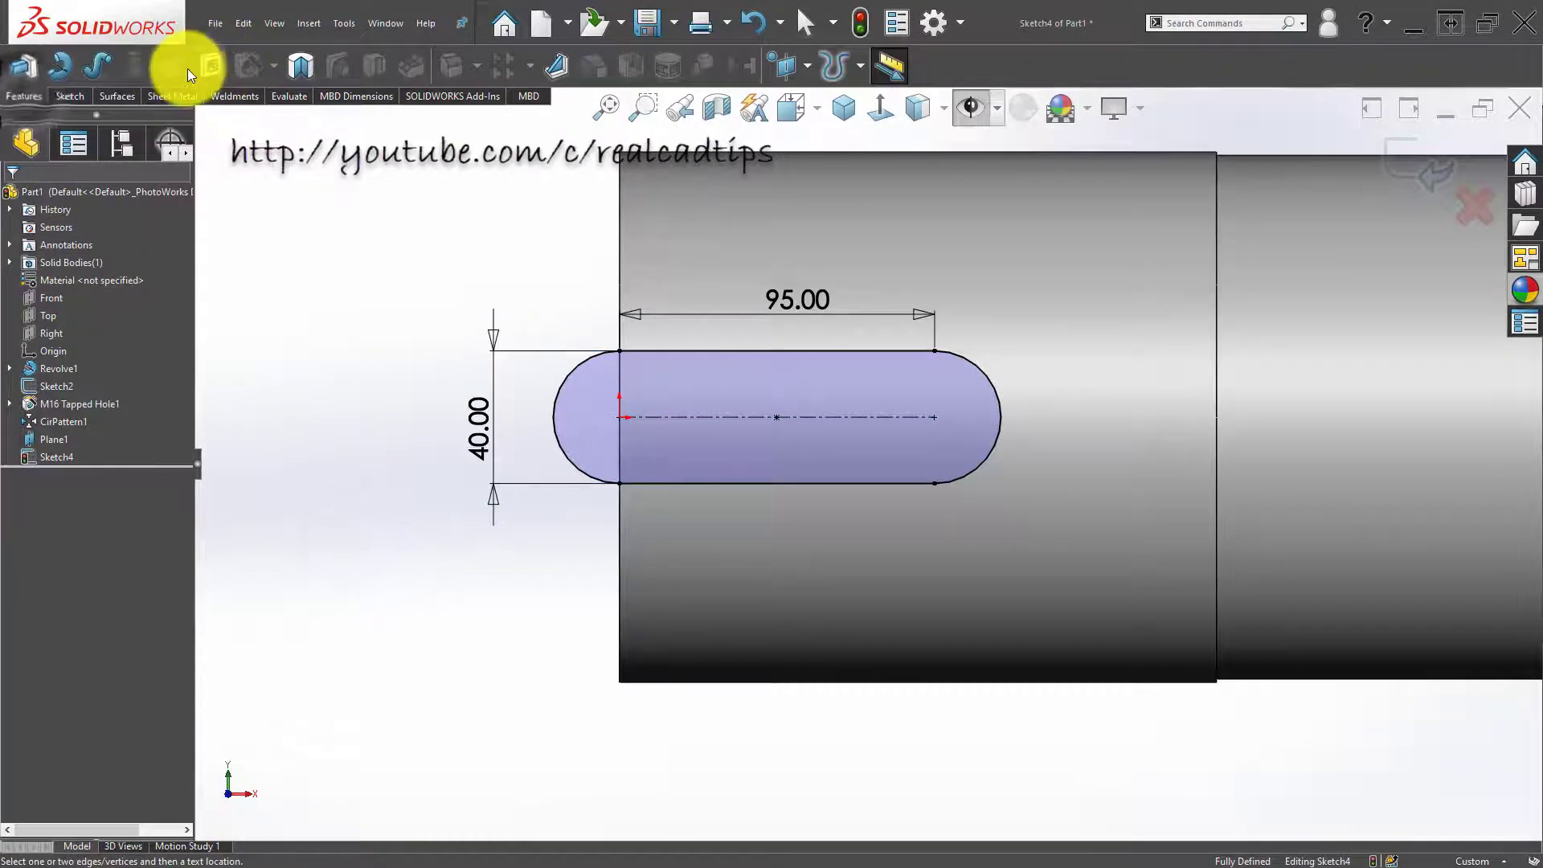
{"action": "mouse_move", "coordinate": [510, 402]}
{"action": "middle_mouse_down"}
{"action": "mouse_move", "coordinate": [713, 323]}
{"action": "mouse_move", "coordinate": [629, 344]}
{"action": "middle_mouse_up"}
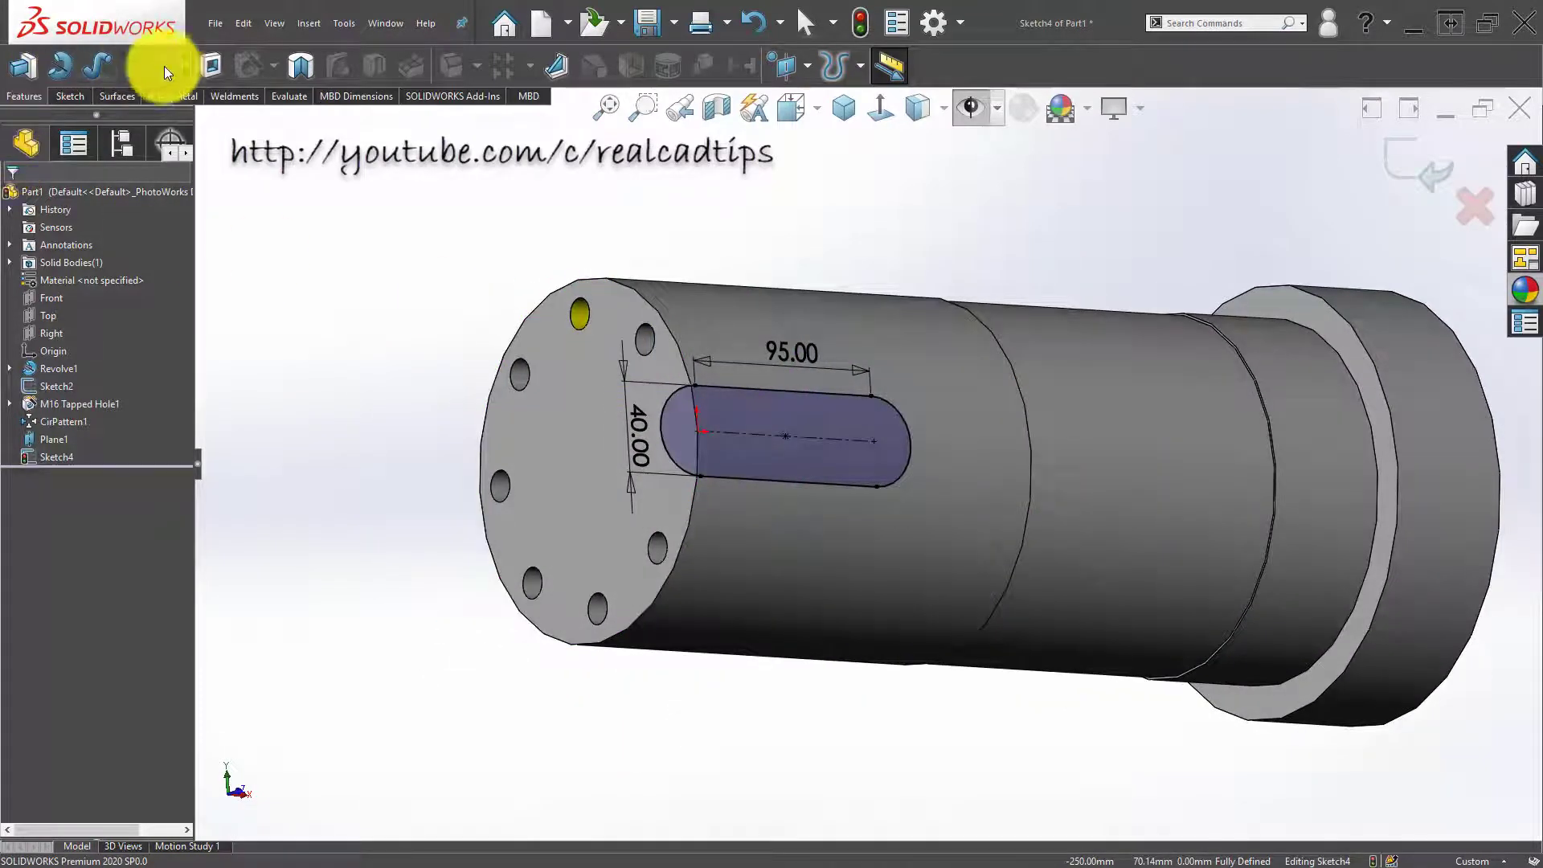
{"action": "left_click", "coordinate": [209, 69]}
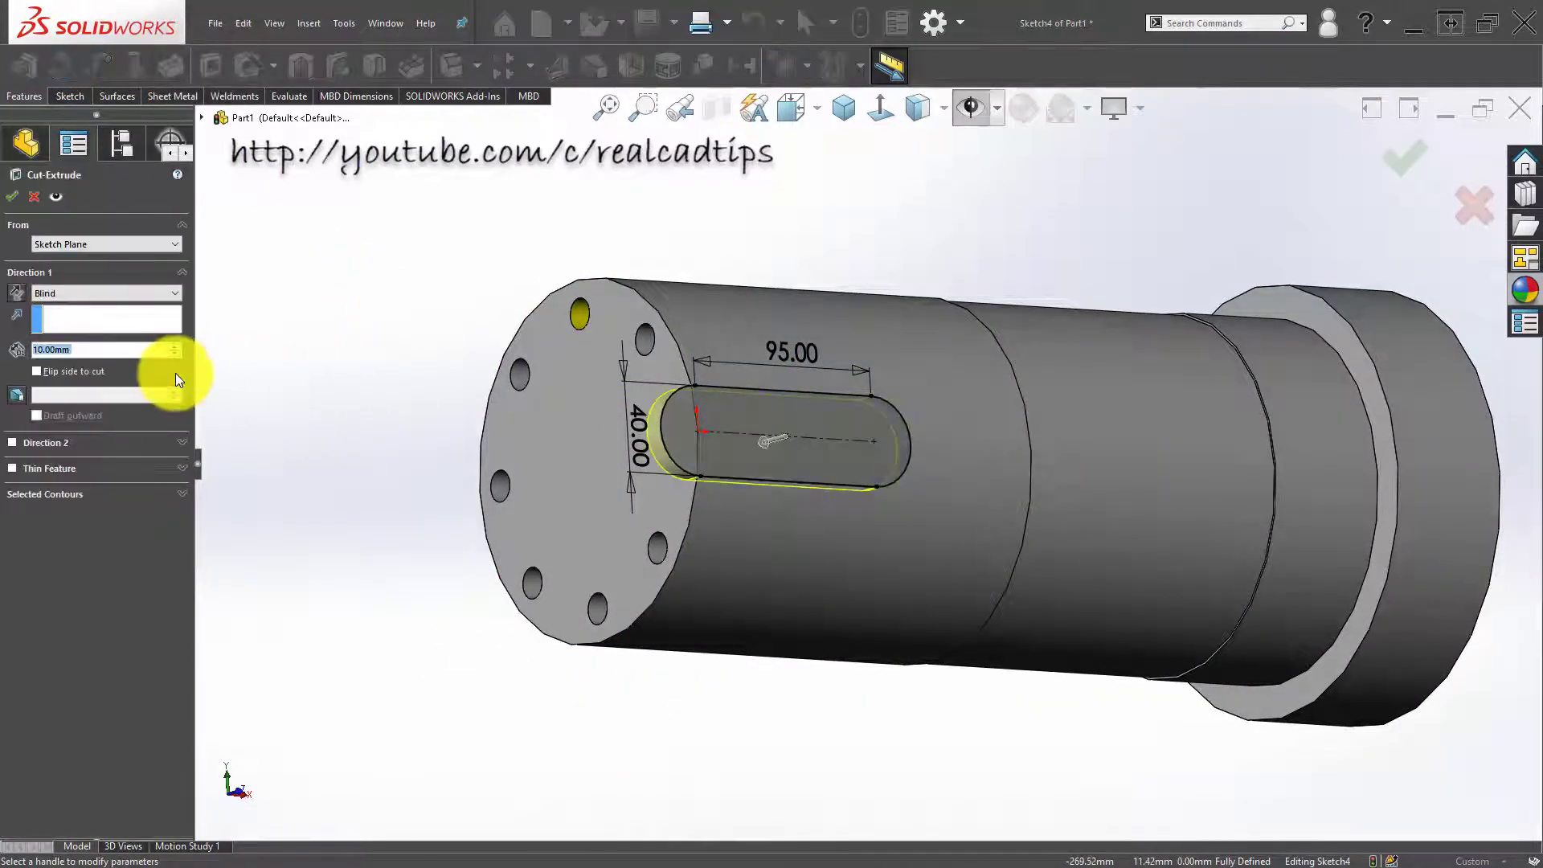
{"action": "scroll", "coordinate": [166, 337], "scroll_direction": "up", "scroll_amount": 3}
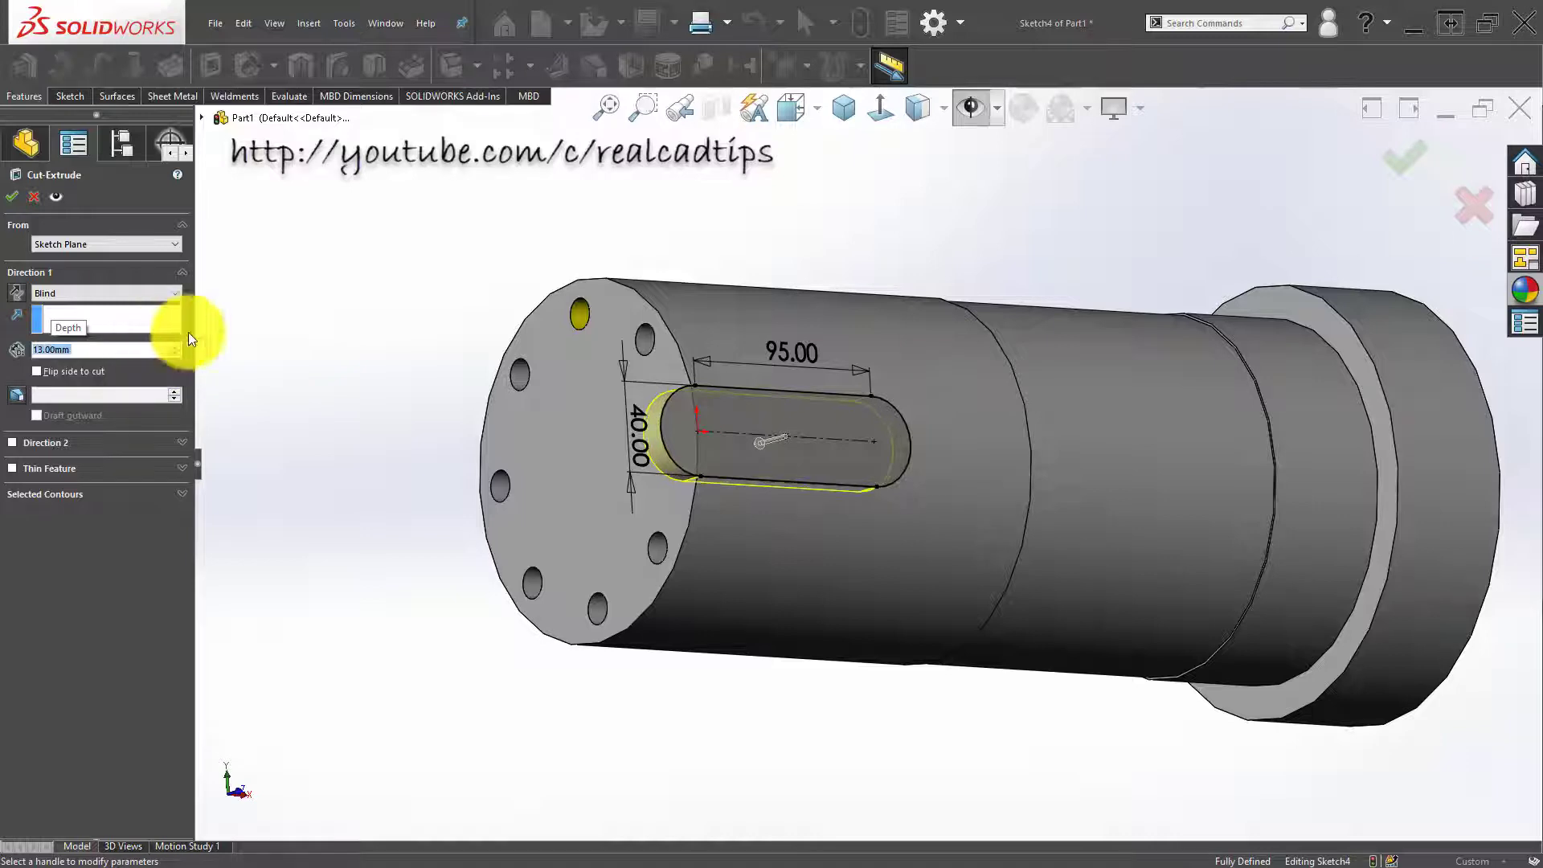
{"action": "left_click", "coordinate": [1403, 162]}
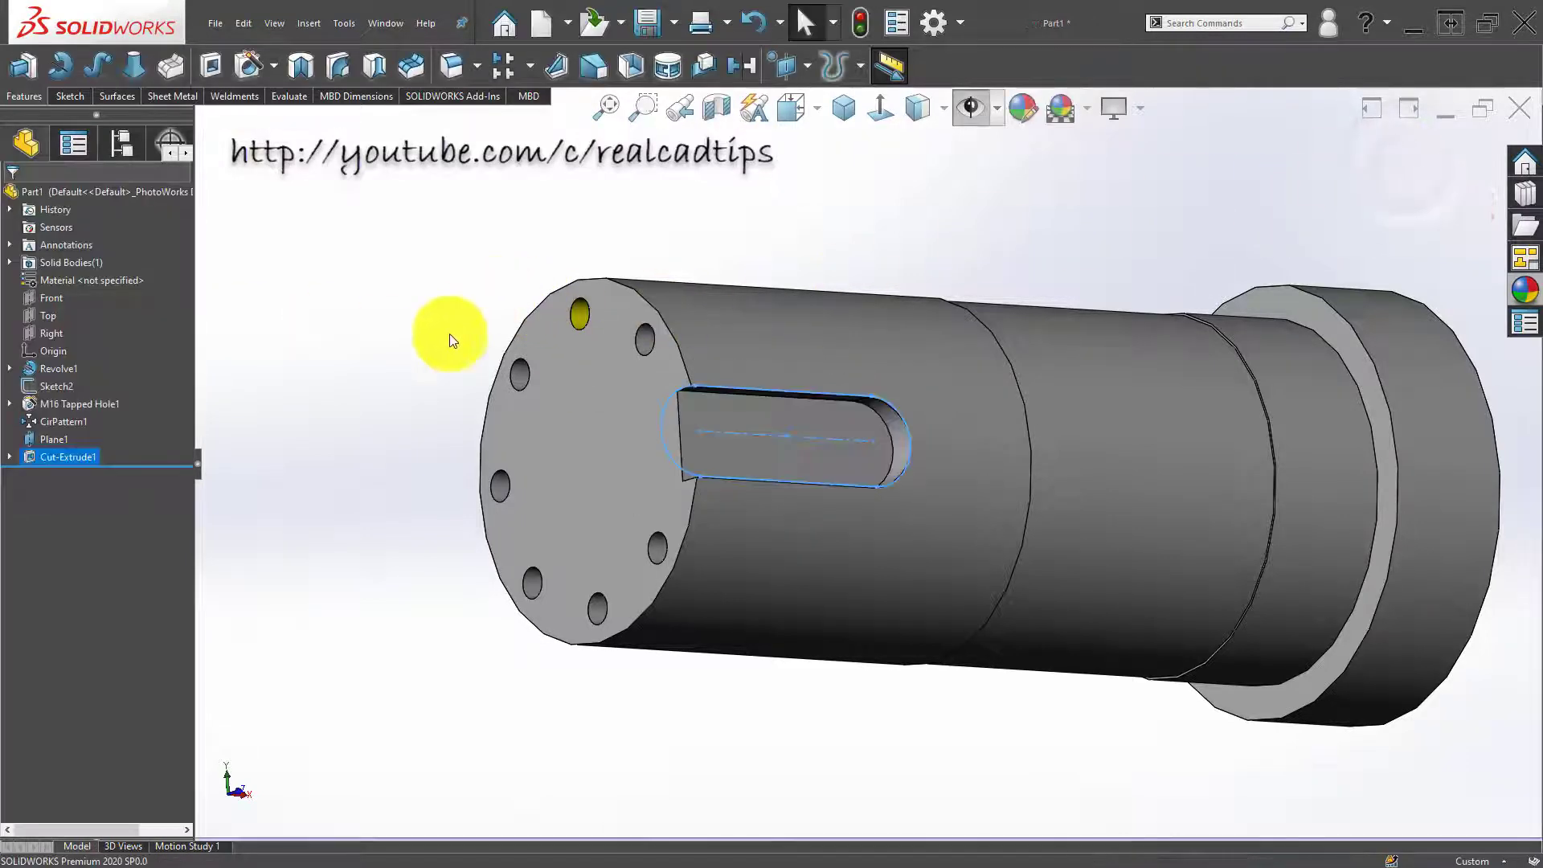
Step: Give the Cut-Extrude1 feature a yellow (255,255,0) appearance
{"action": "left_click", "coordinate": [32, 458]}
{"action": "right_click", "coordinate": [32, 459]}
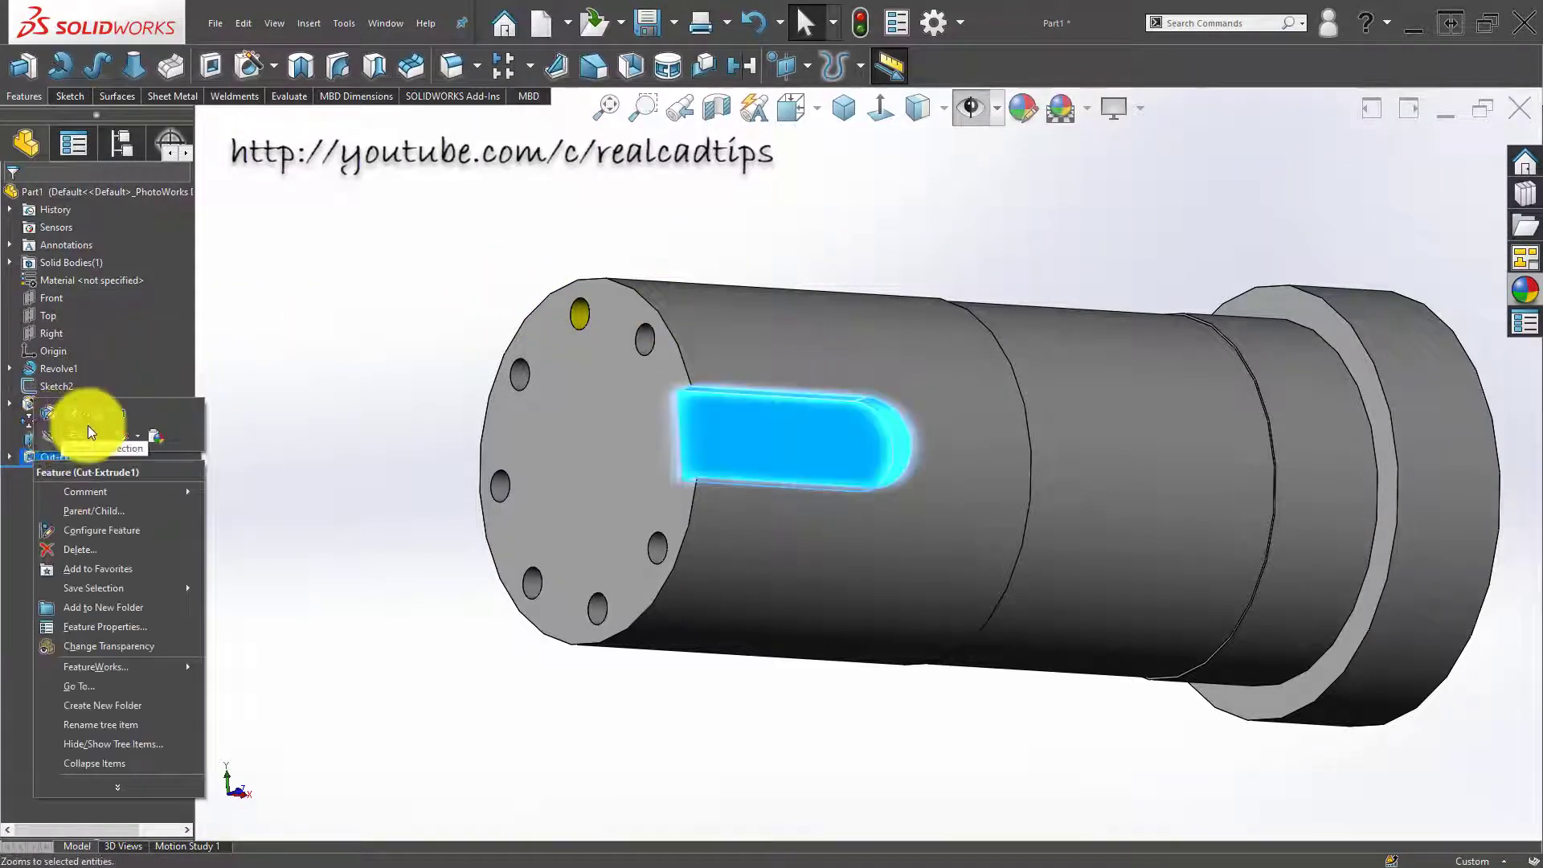
{"action": "left_click", "coordinate": [139, 436]}
{"action": "left_click", "coordinate": [153, 471]}
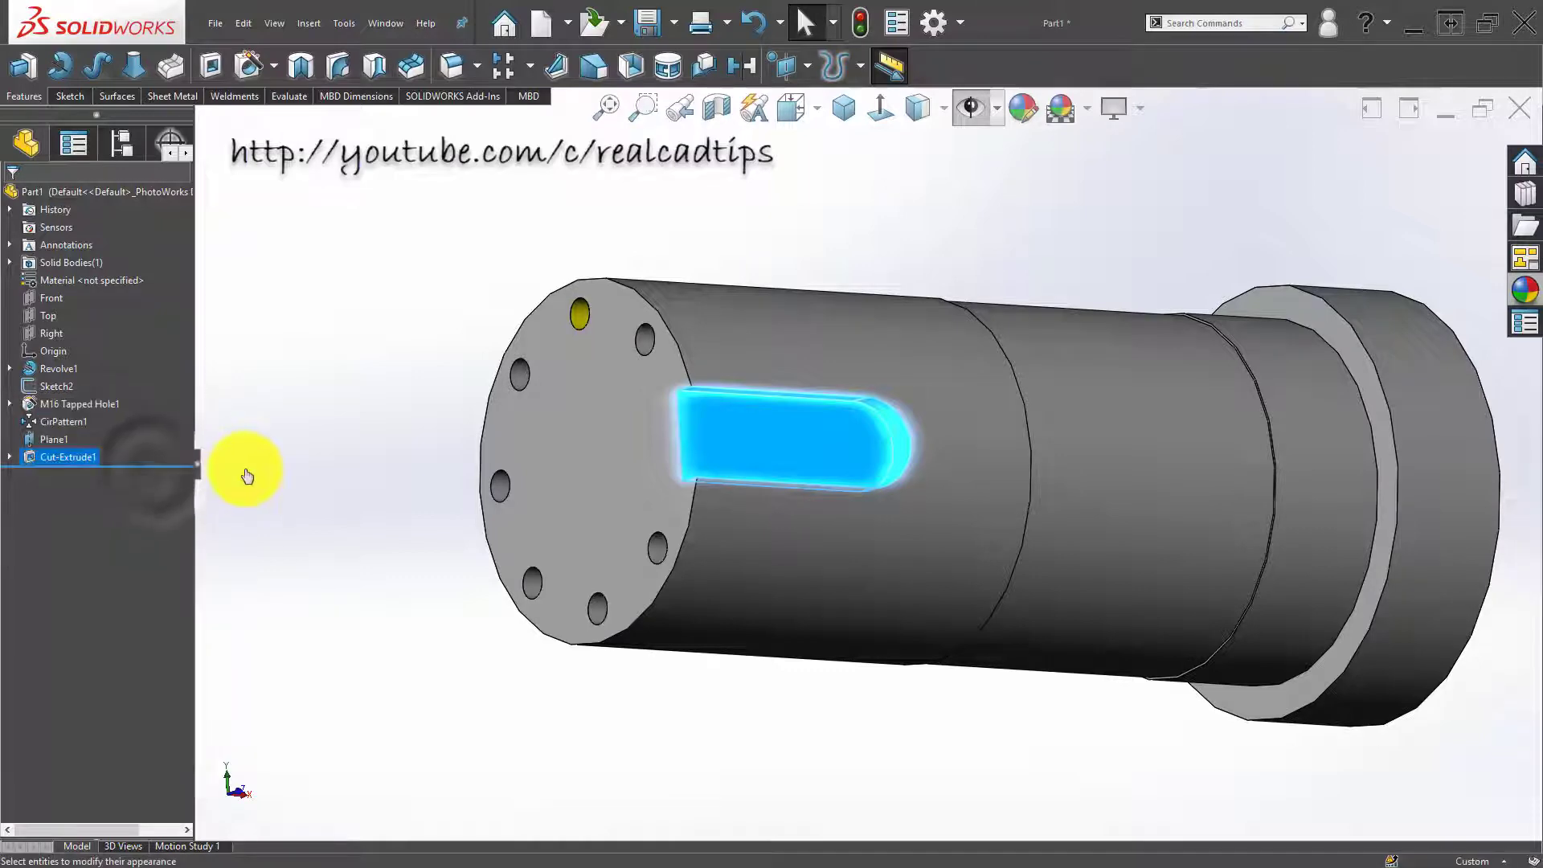
{"action": "left_click", "coordinate": [80, 527]}
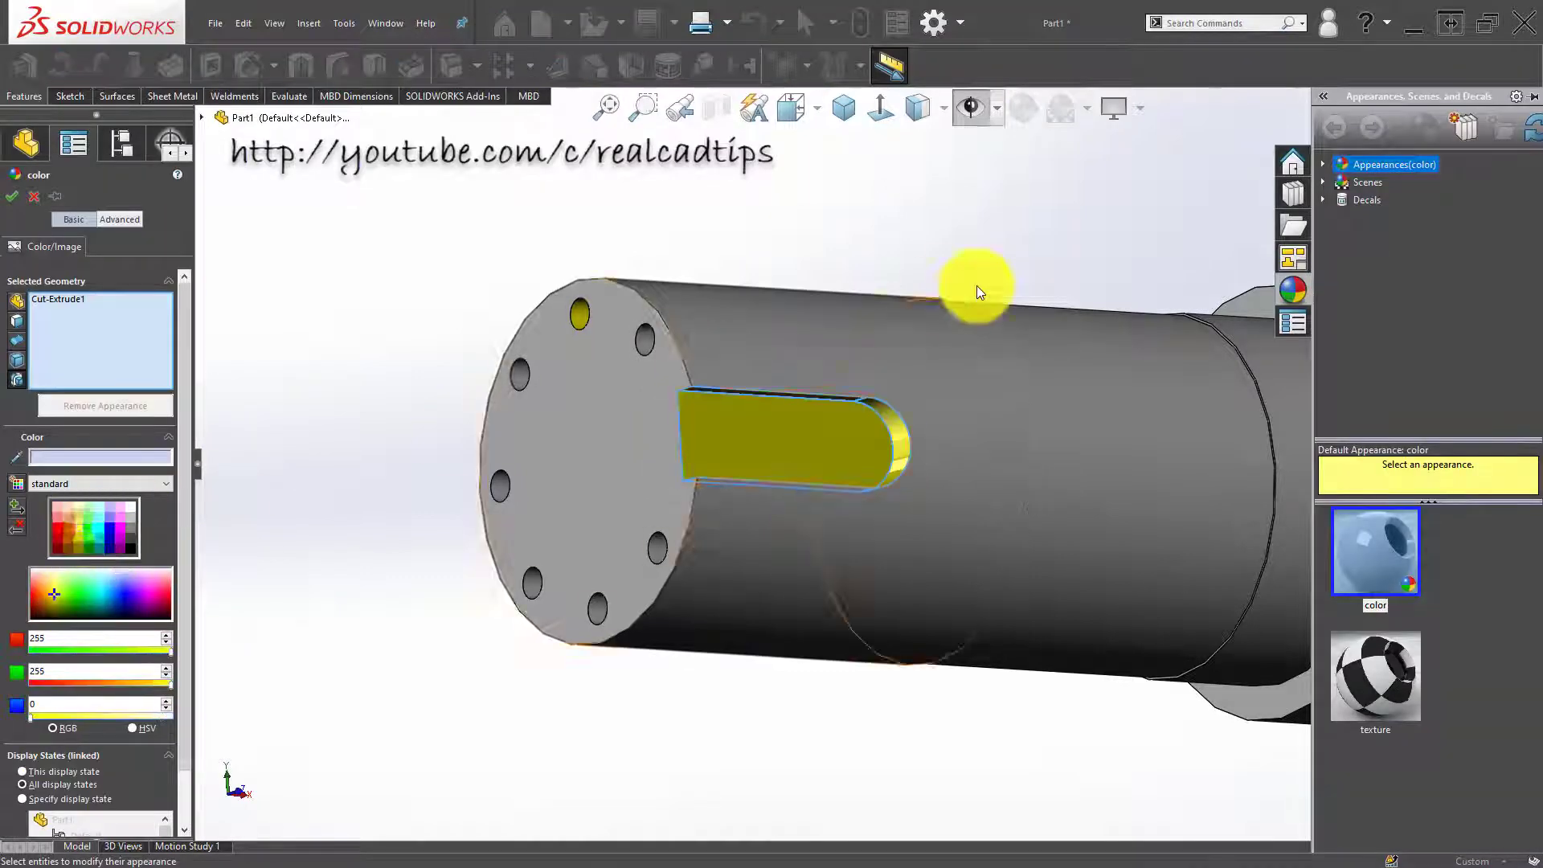
{"action": "left_click", "coordinate": [1398, 161]}
{"action": "mouse_move", "coordinate": [1047, 234]}
{"action": "middle_mouse_down"}
{"action": "mouse_move", "coordinate": [764, 430]}
{"action": "mouse_move", "coordinate": [638, 413]}
{"action": "middle_mouse_up"}
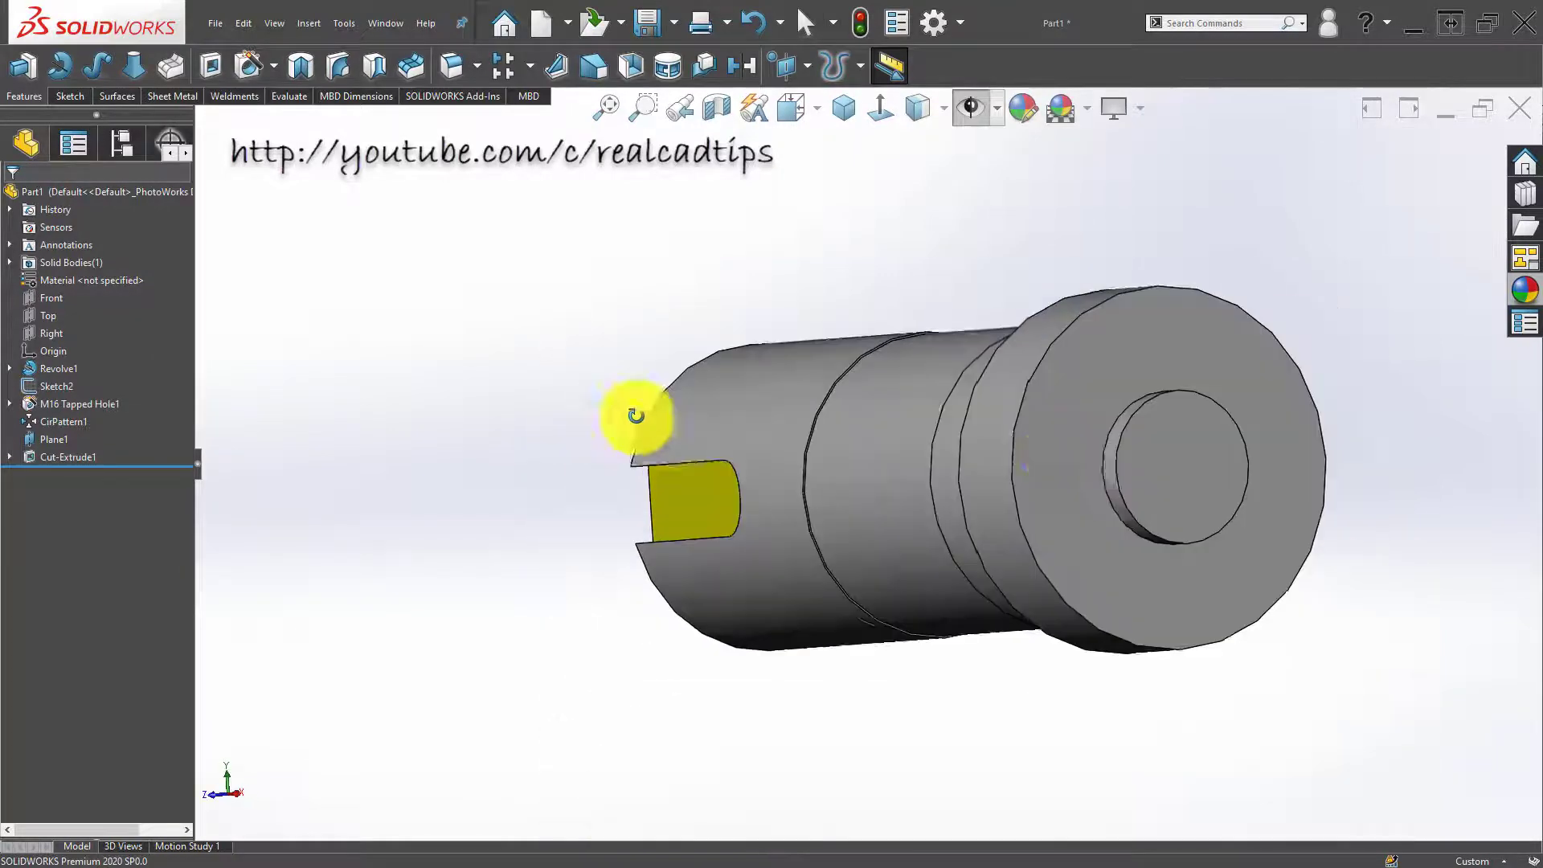
Step: Sketch an origin-centred circle on the end face with a vertical line from centre to top
{"action": "left_click", "coordinate": [1171, 321]}
{"action": "left_click", "coordinate": [1160, 331]}
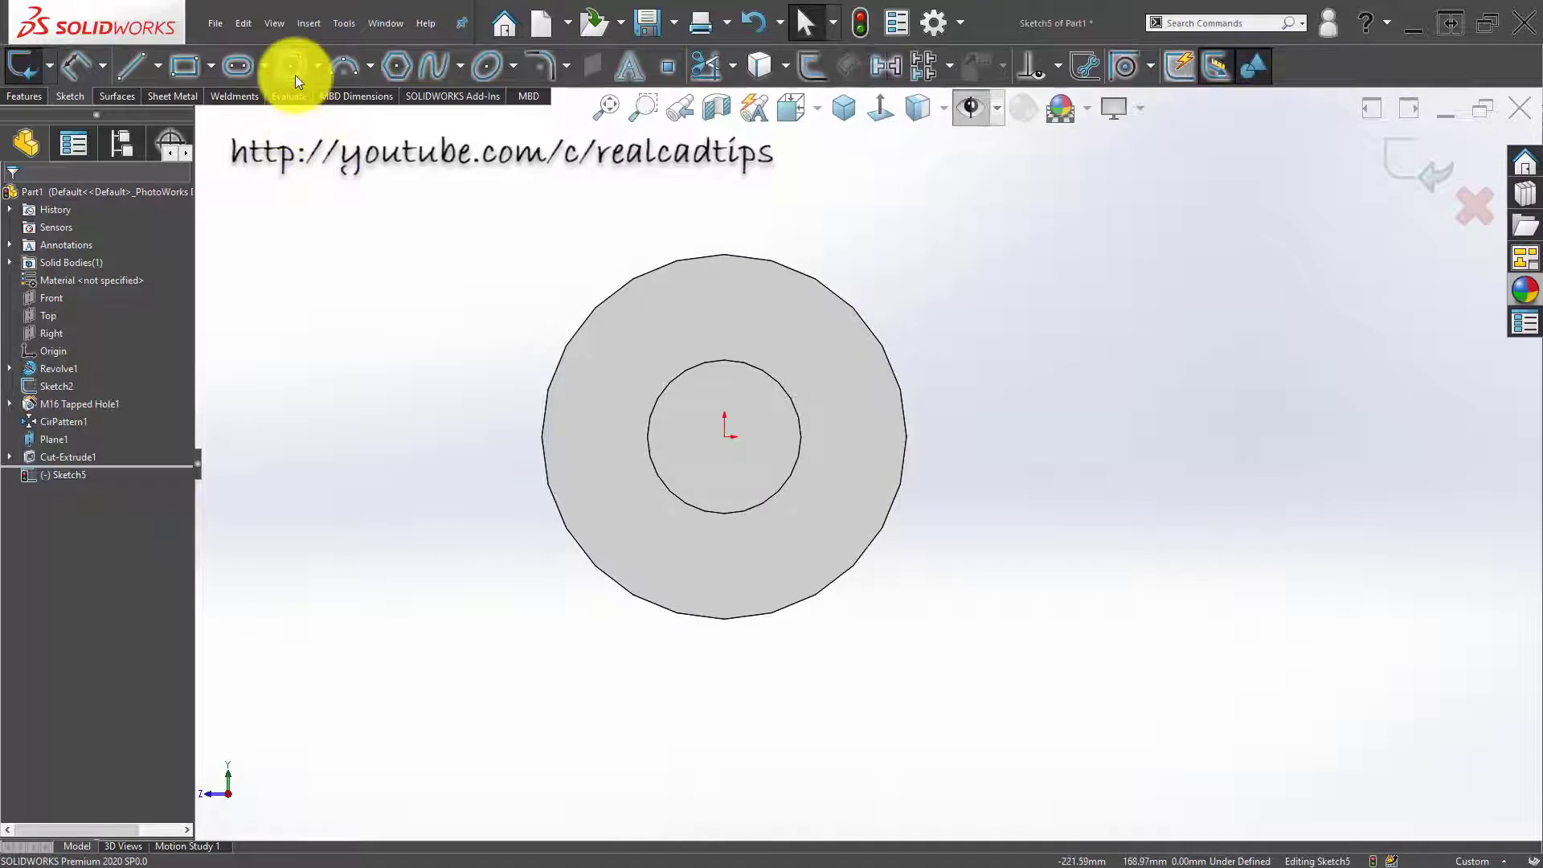
{"action": "left_click", "coordinate": [294, 72]}
{"action": "left_click", "coordinate": [726, 436]}
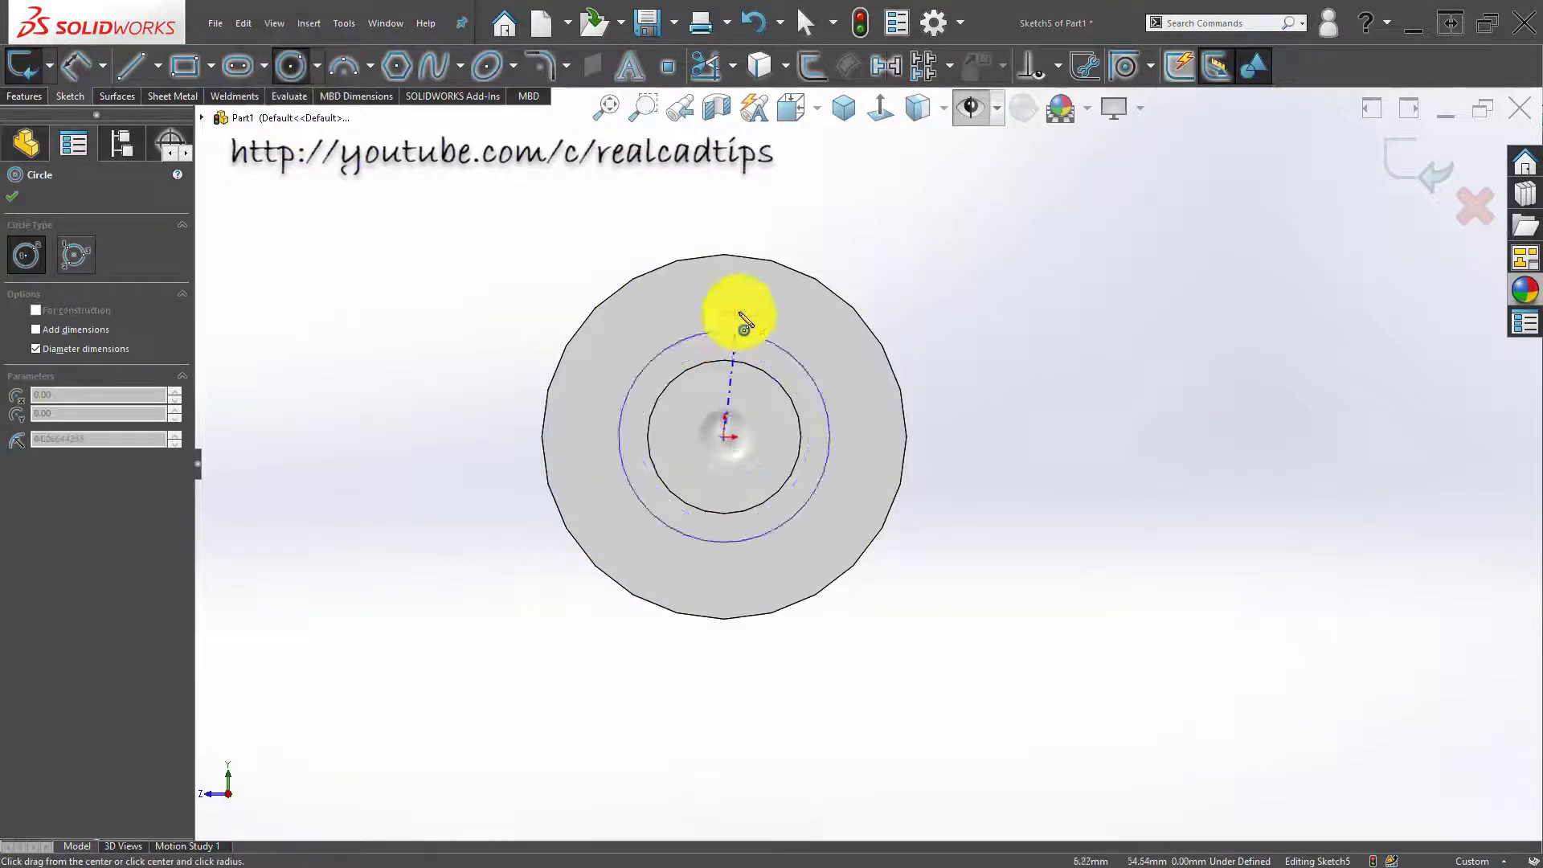
{"action": "left_click", "coordinate": [725, 288]}
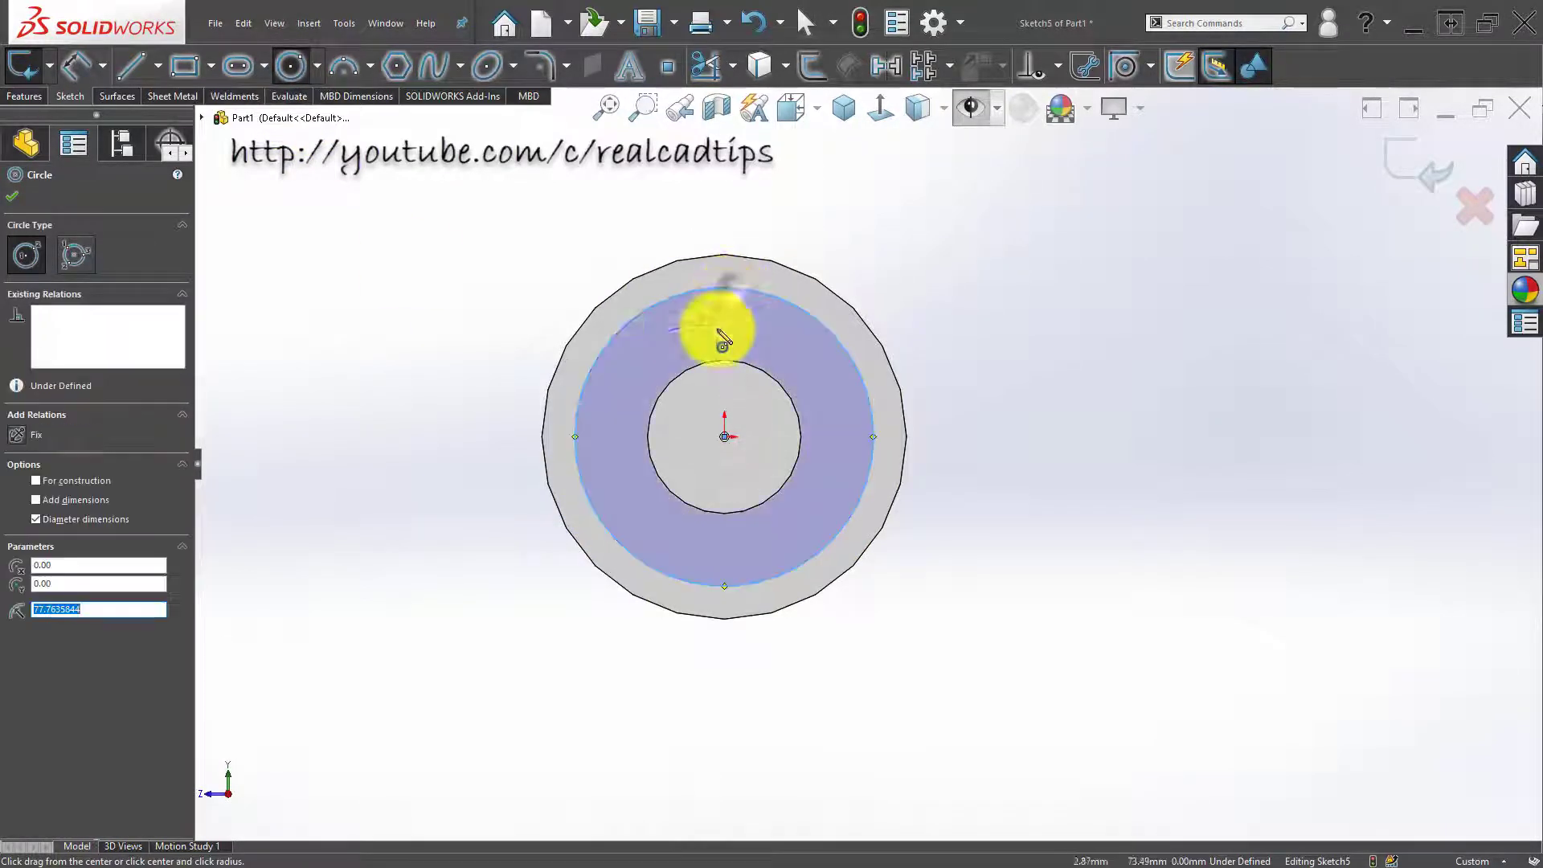
{"action": "left_click", "coordinate": [134, 64]}
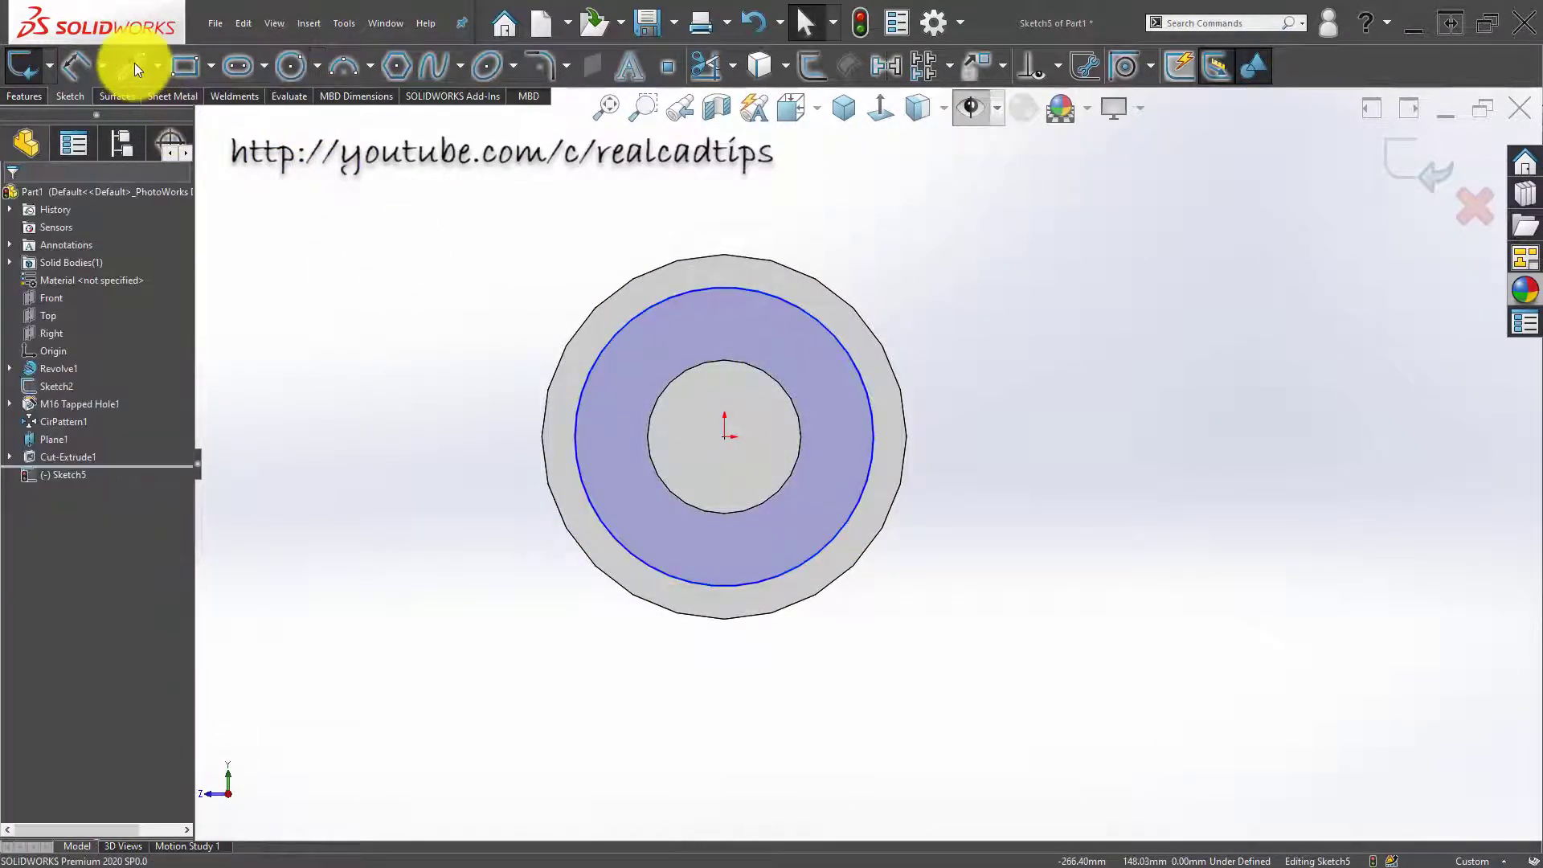
{"action": "left_click", "coordinate": [725, 436]}
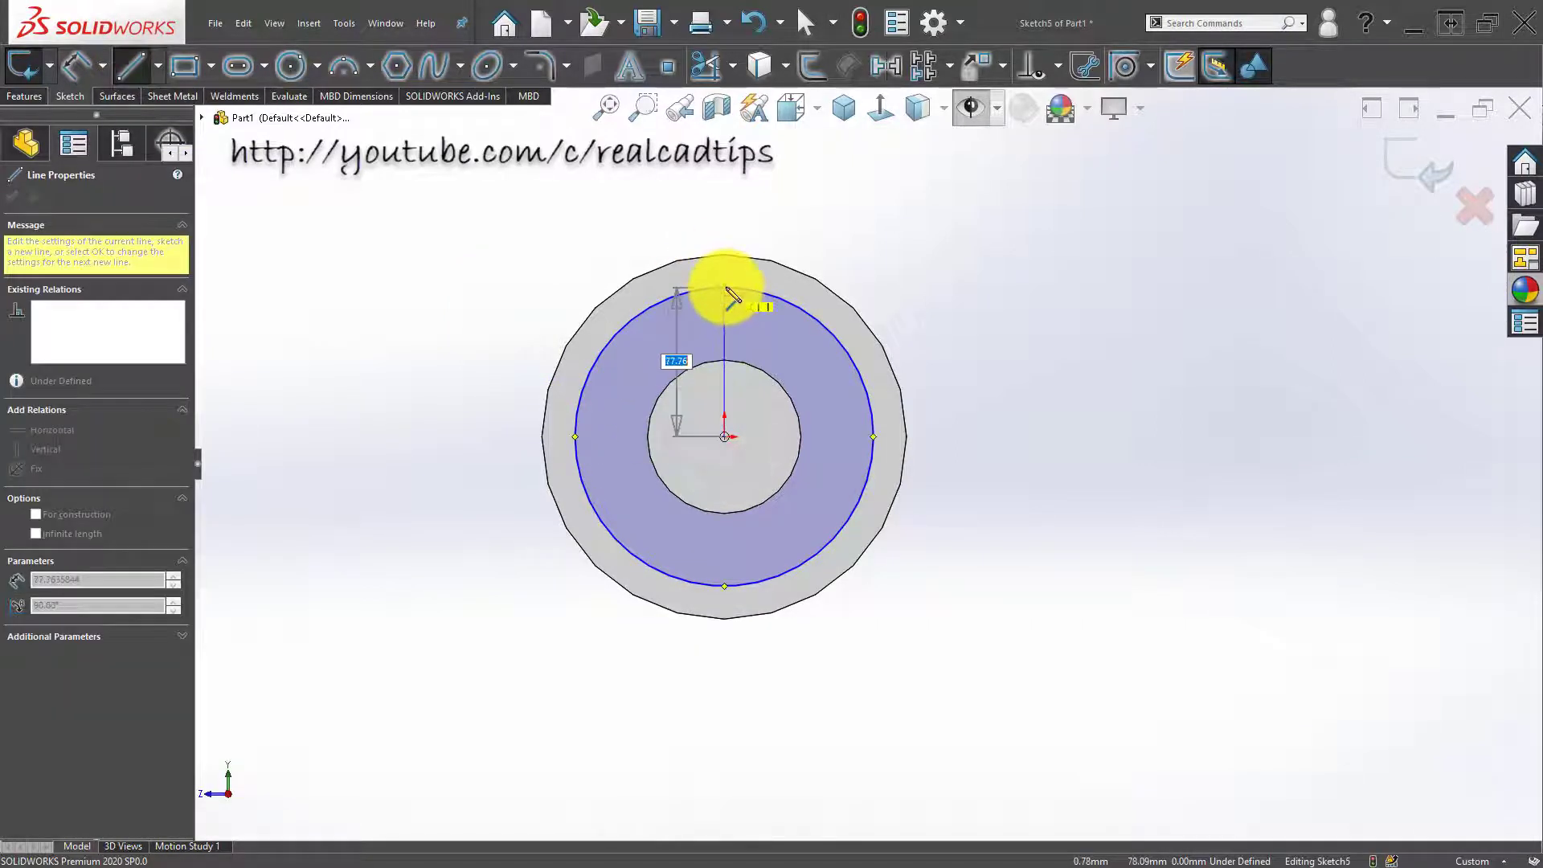
{"action": "left_click", "coordinate": [725, 286]}
{"action": "key", "text": "Escape"}
Step: Dimension the circle to Ø130 mm and exit the sketch
{"action": "key", "text": "d"}
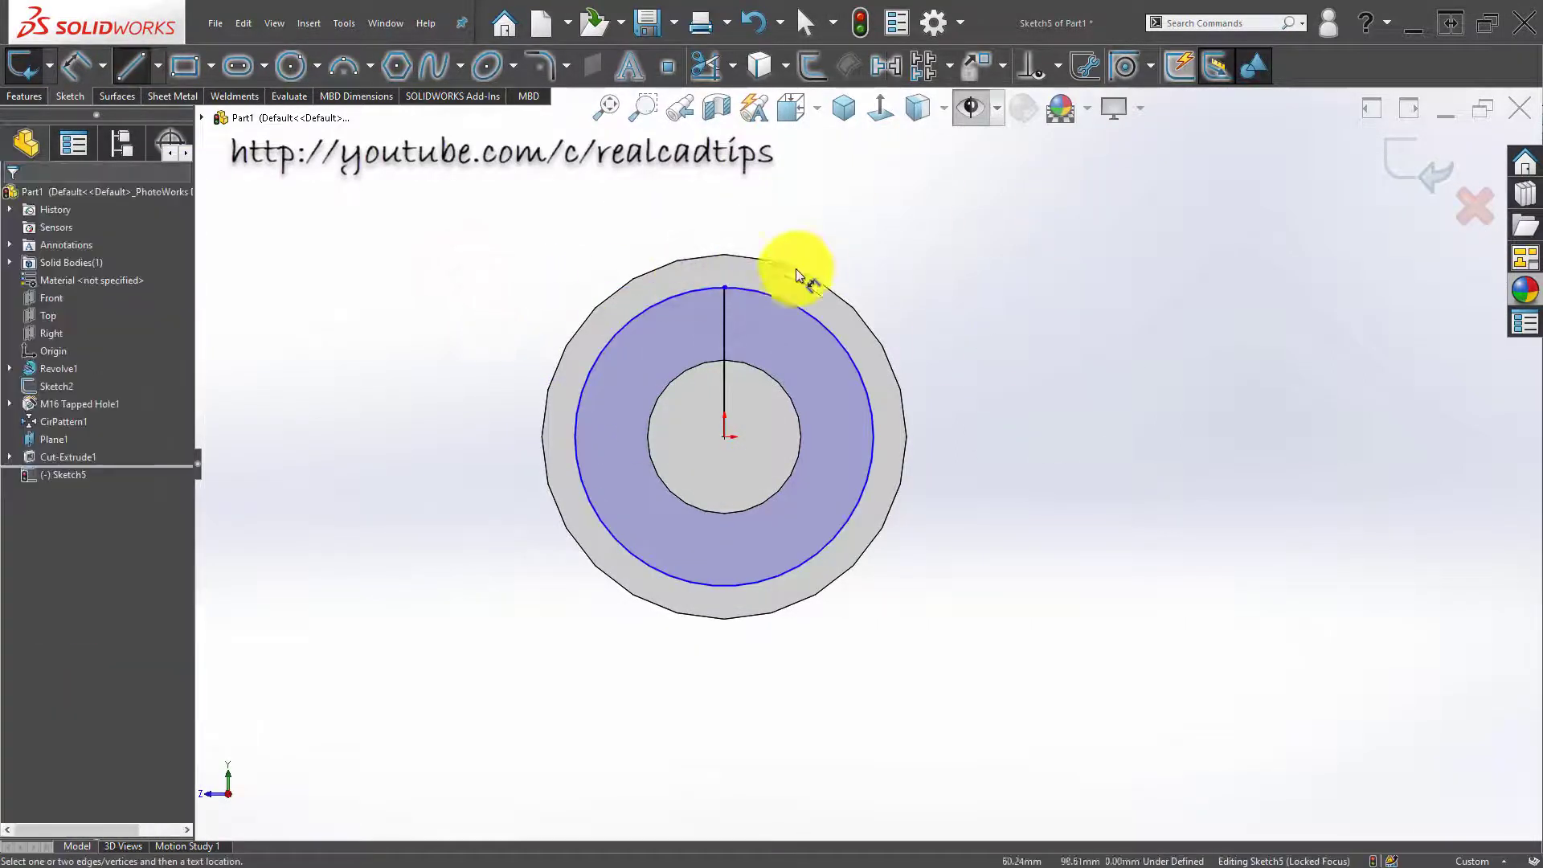
{"action": "left_click", "coordinate": [816, 320]}
{"action": "left_click", "coordinate": [954, 396]}
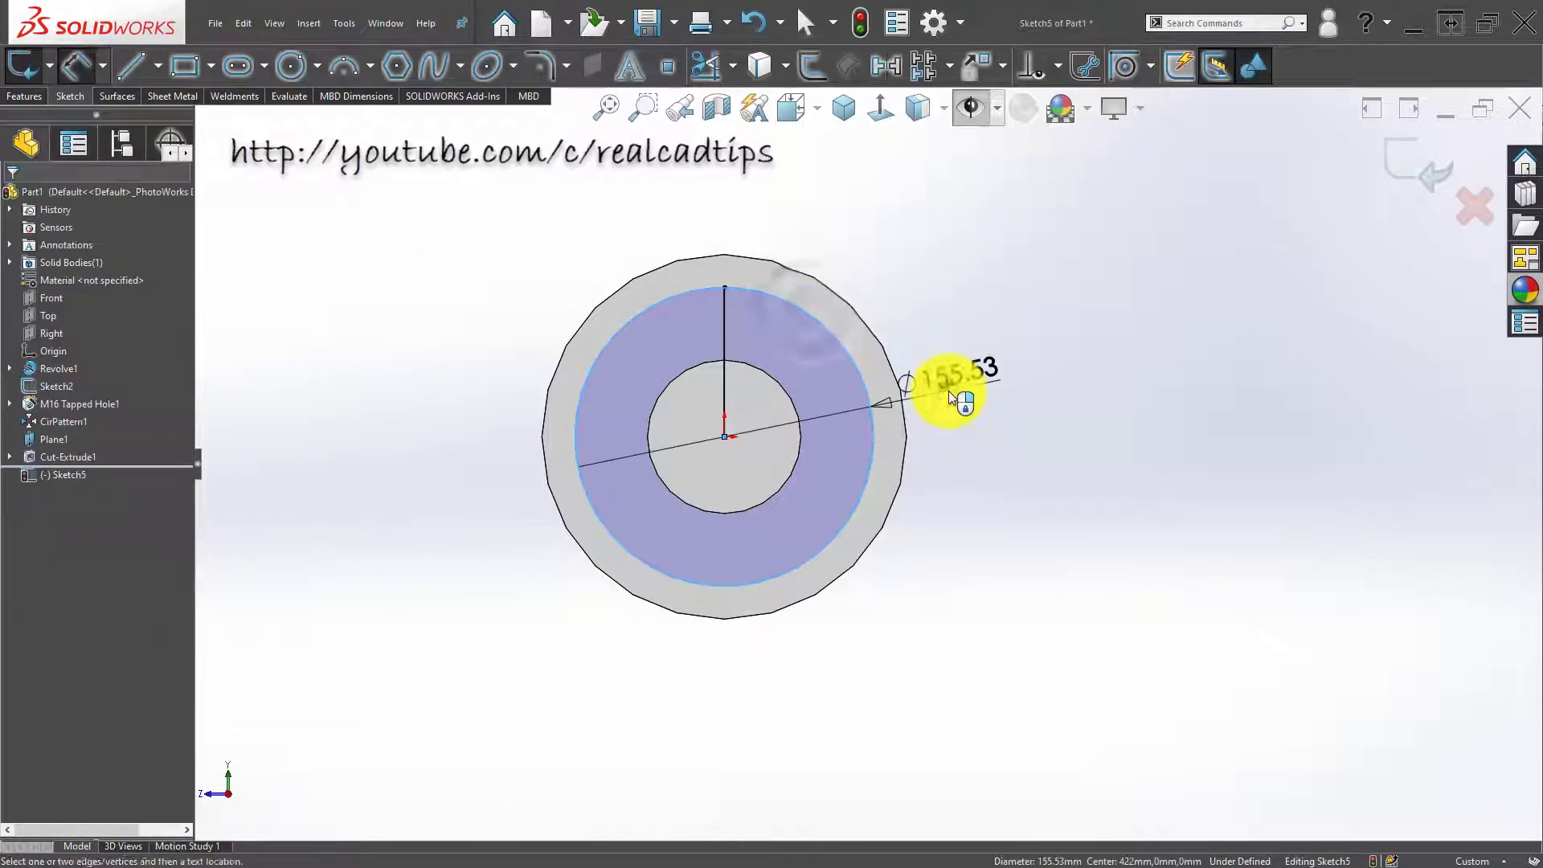
{"action": "left_click", "coordinate": [948, 396]}
{"action": "type", "text": "13"}
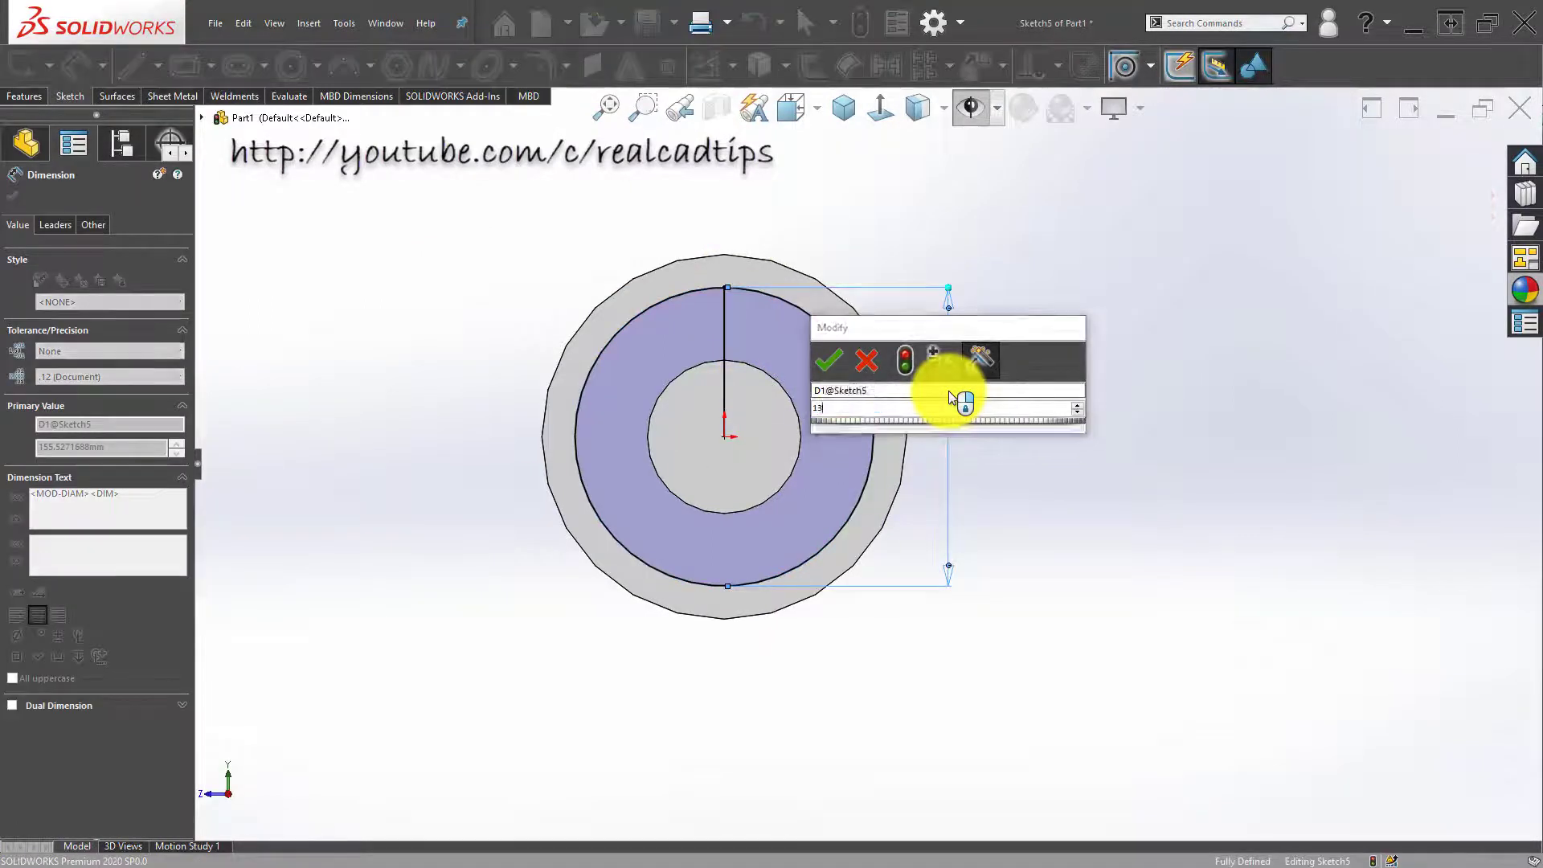
{"action": "key", "text": "Return"}
{"action": "left_click", "coordinate": [1114, 331]}
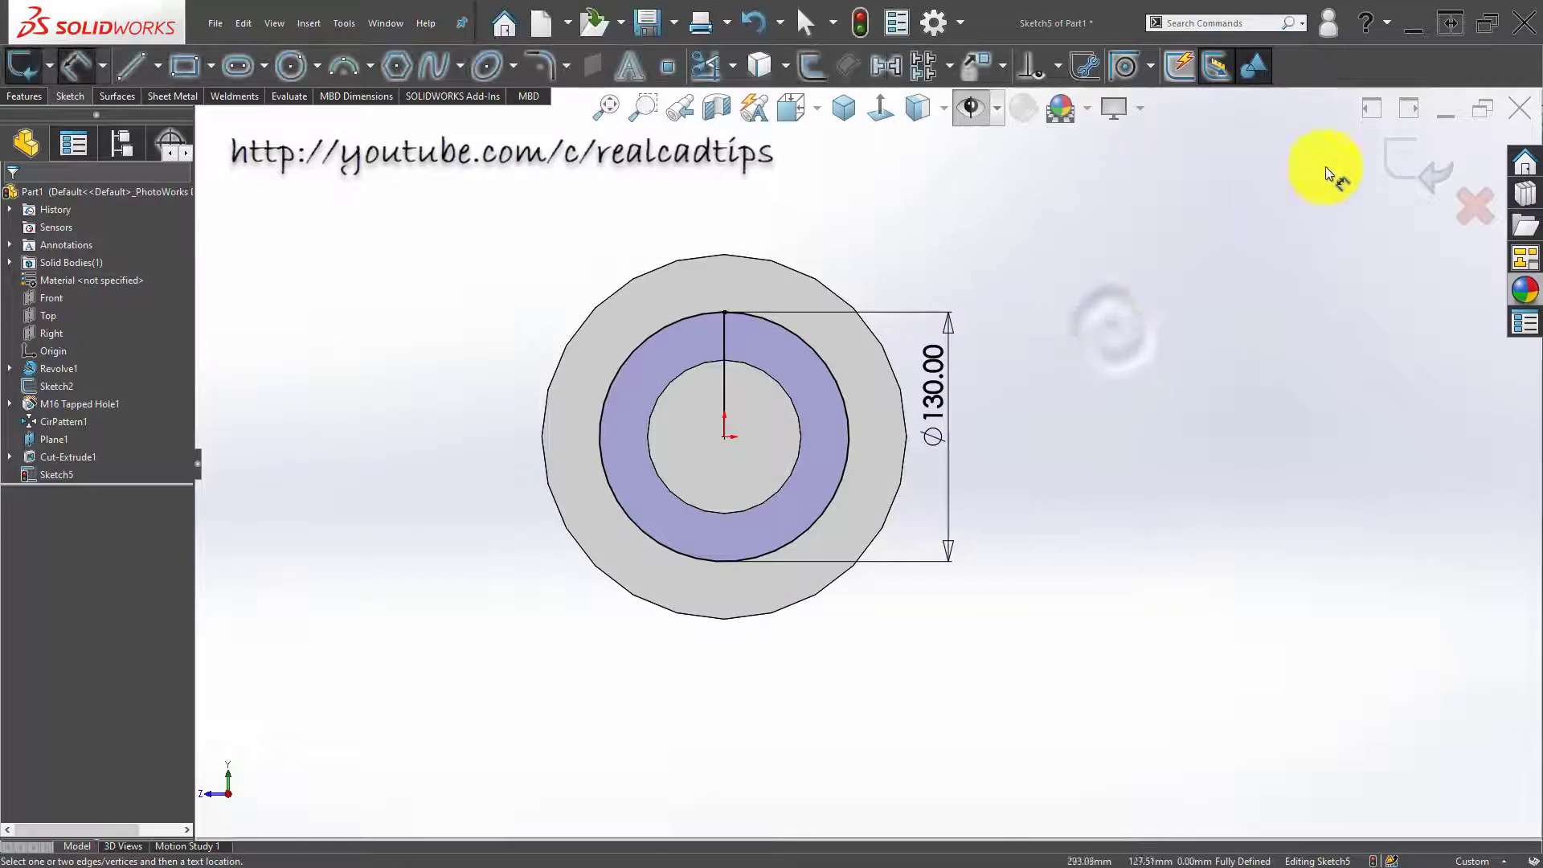
{"action": "left_click", "coordinate": [1400, 162]}
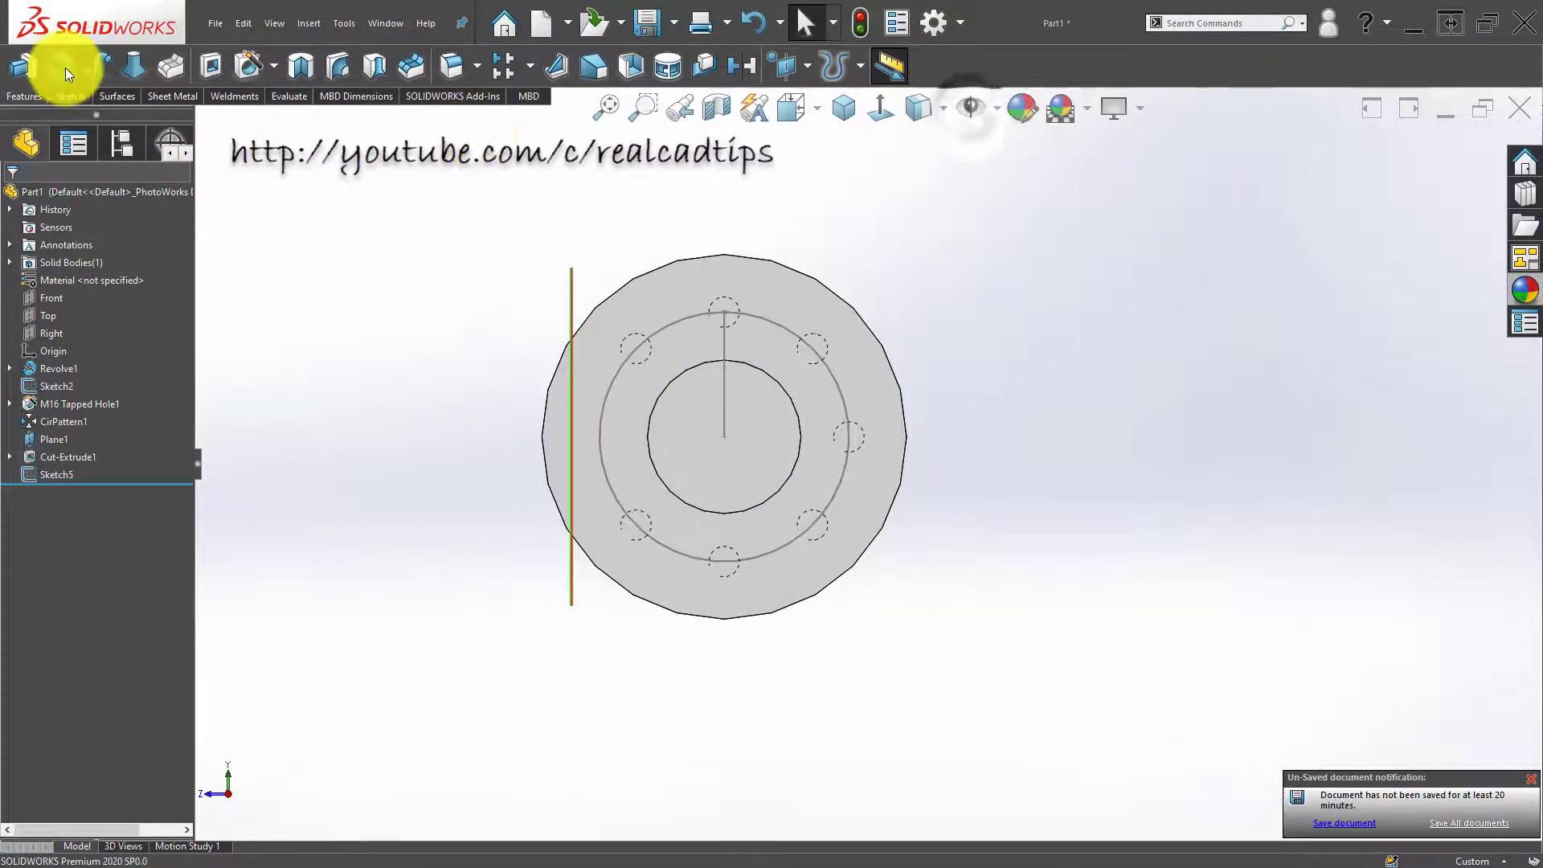
Step: Set up a Hole Wizard tapped hole with size M12
{"action": "left_click", "coordinate": [240, 71]}
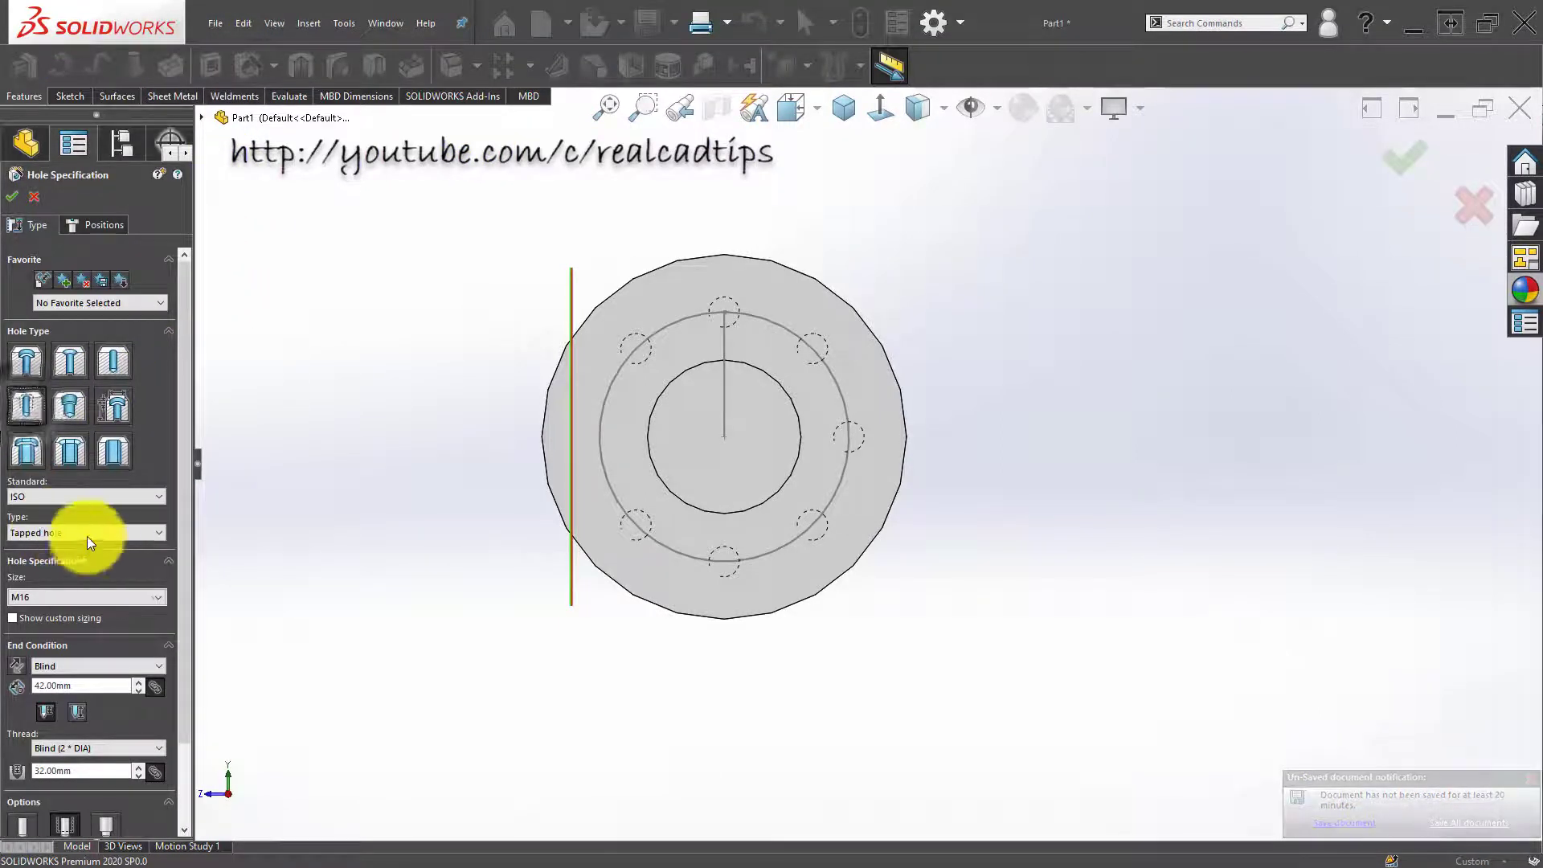
{"action": "left_click", "coordinate": [110, 599]}
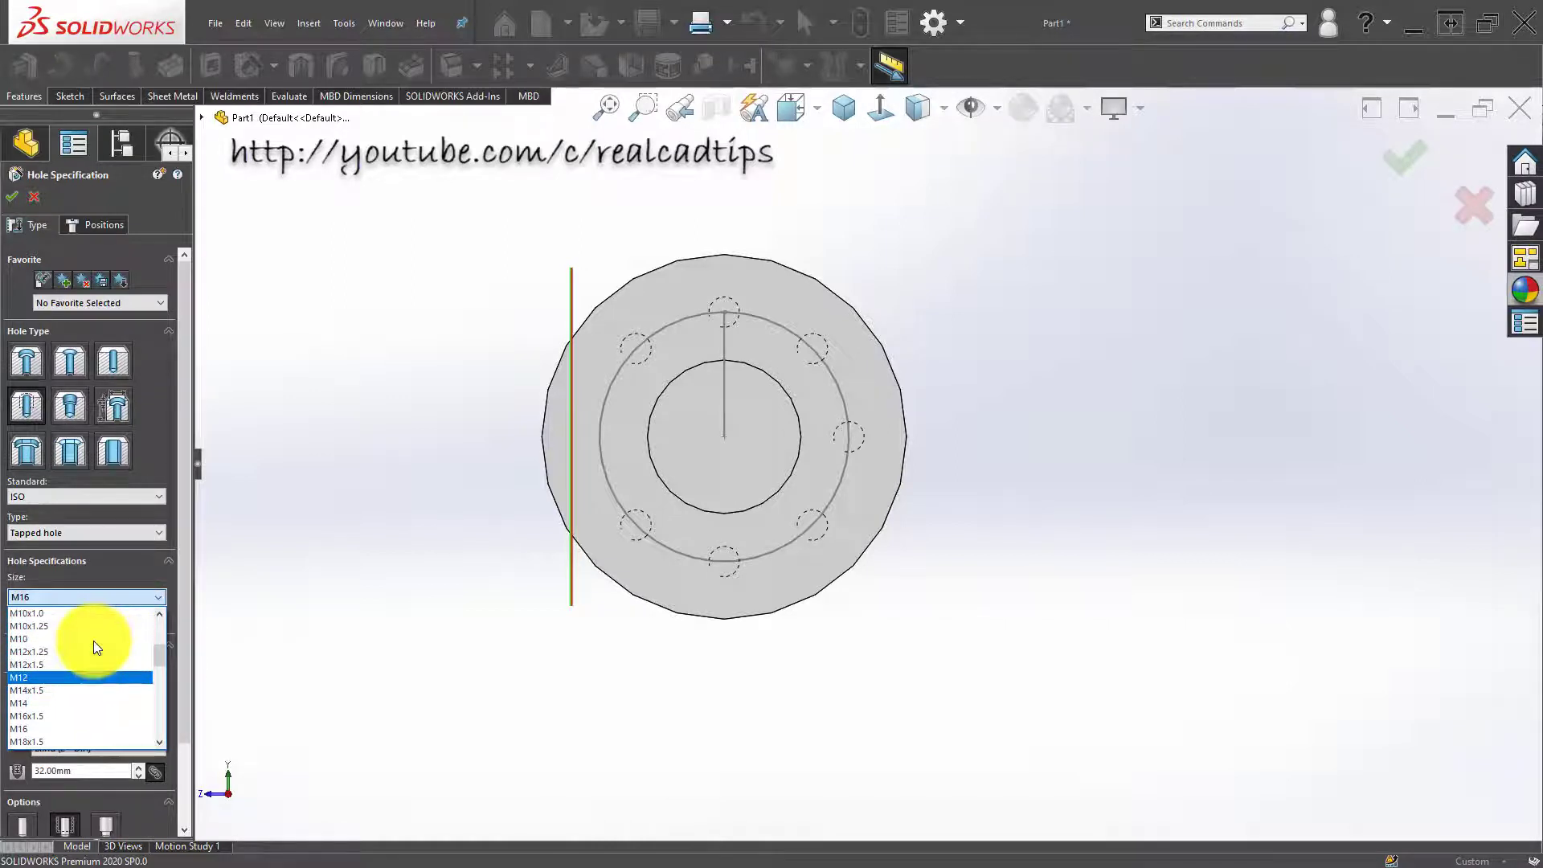
{"action": "left_click", "coordinate": [71, 673]}
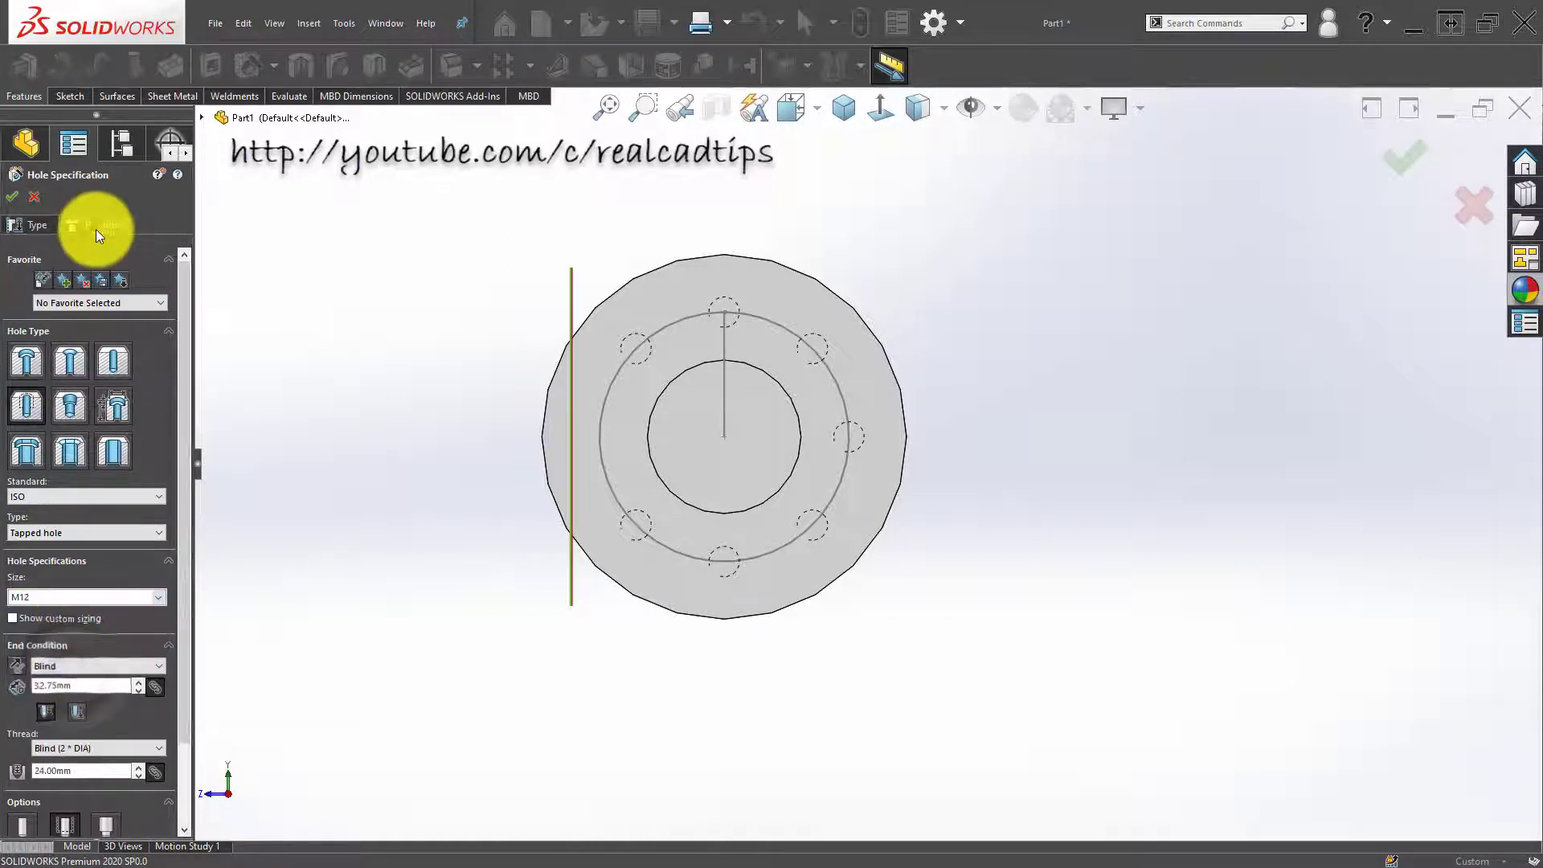
{"action": "left_click", "coordinate": [95, 226]}
Step: Position the M12 hole on the flange end face and confirm it
{"action": "key", "text": "ctrl+7"}
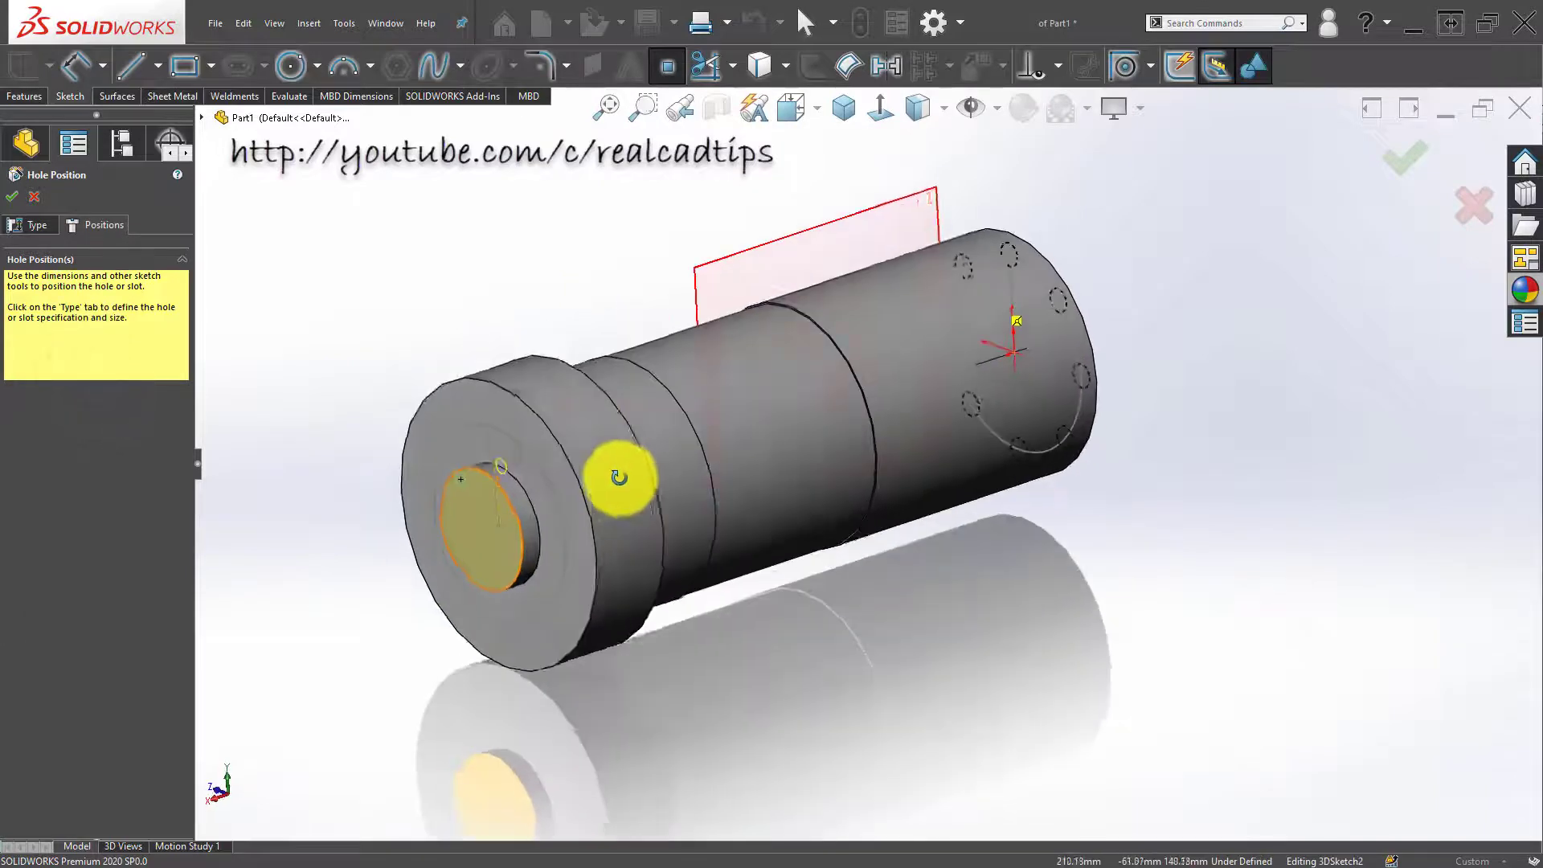
{"action": "scroll", "coordinate": [506, 458], "scroll_direction": "down", "scroll_amount": 3}
{"action": "scroll", "coordinate": [523, 420], "scroll_direction": "down", "scroll_amount": 2}
{"action": "left_click", "coordinate": [555, 411]}
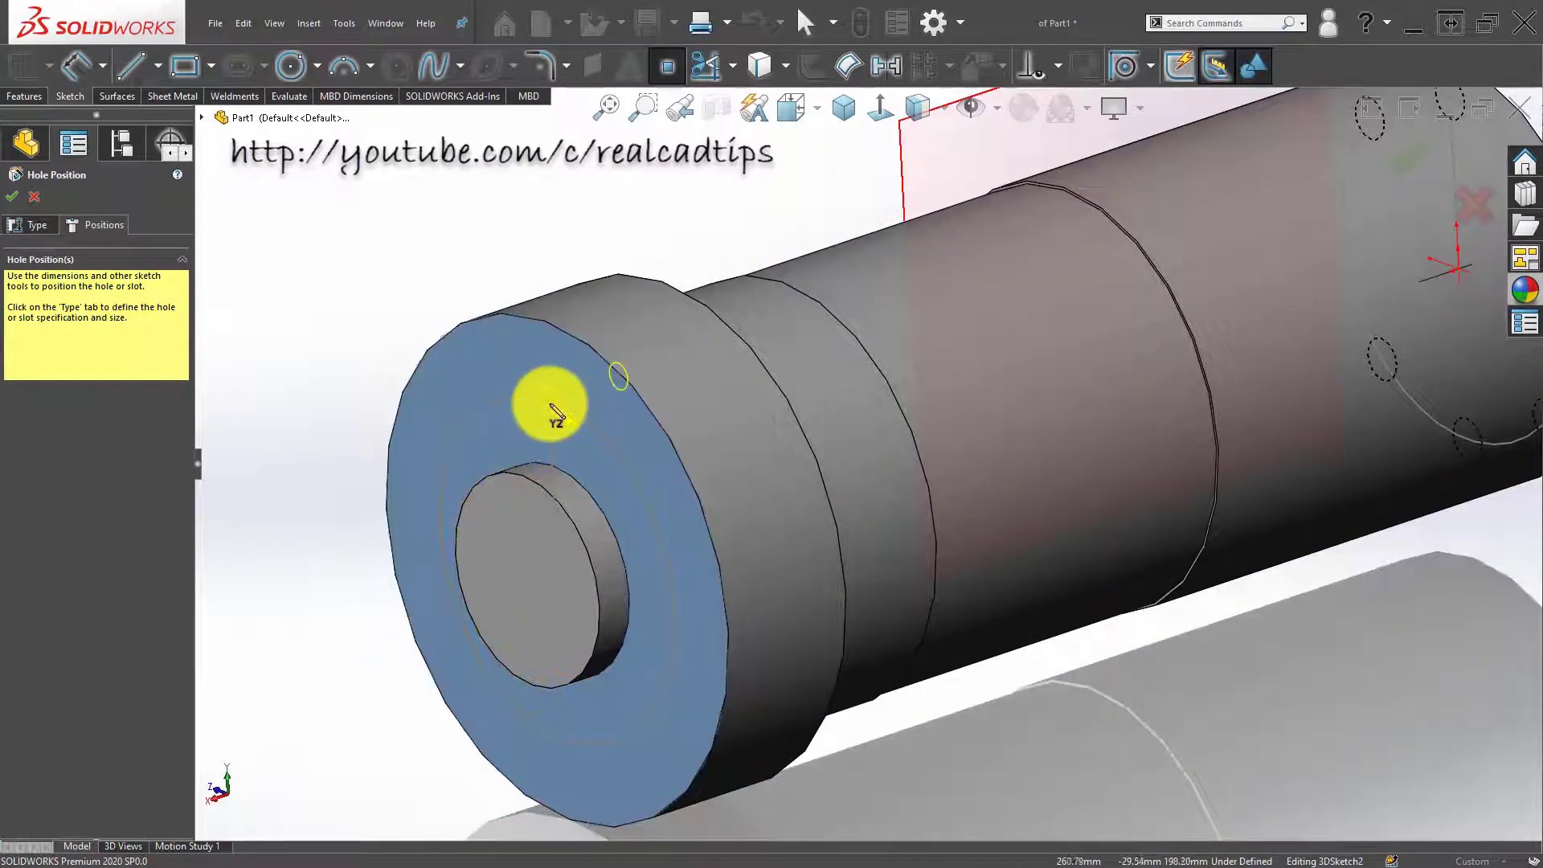
{"action": "left_click", "coordinate": [549, 401]}
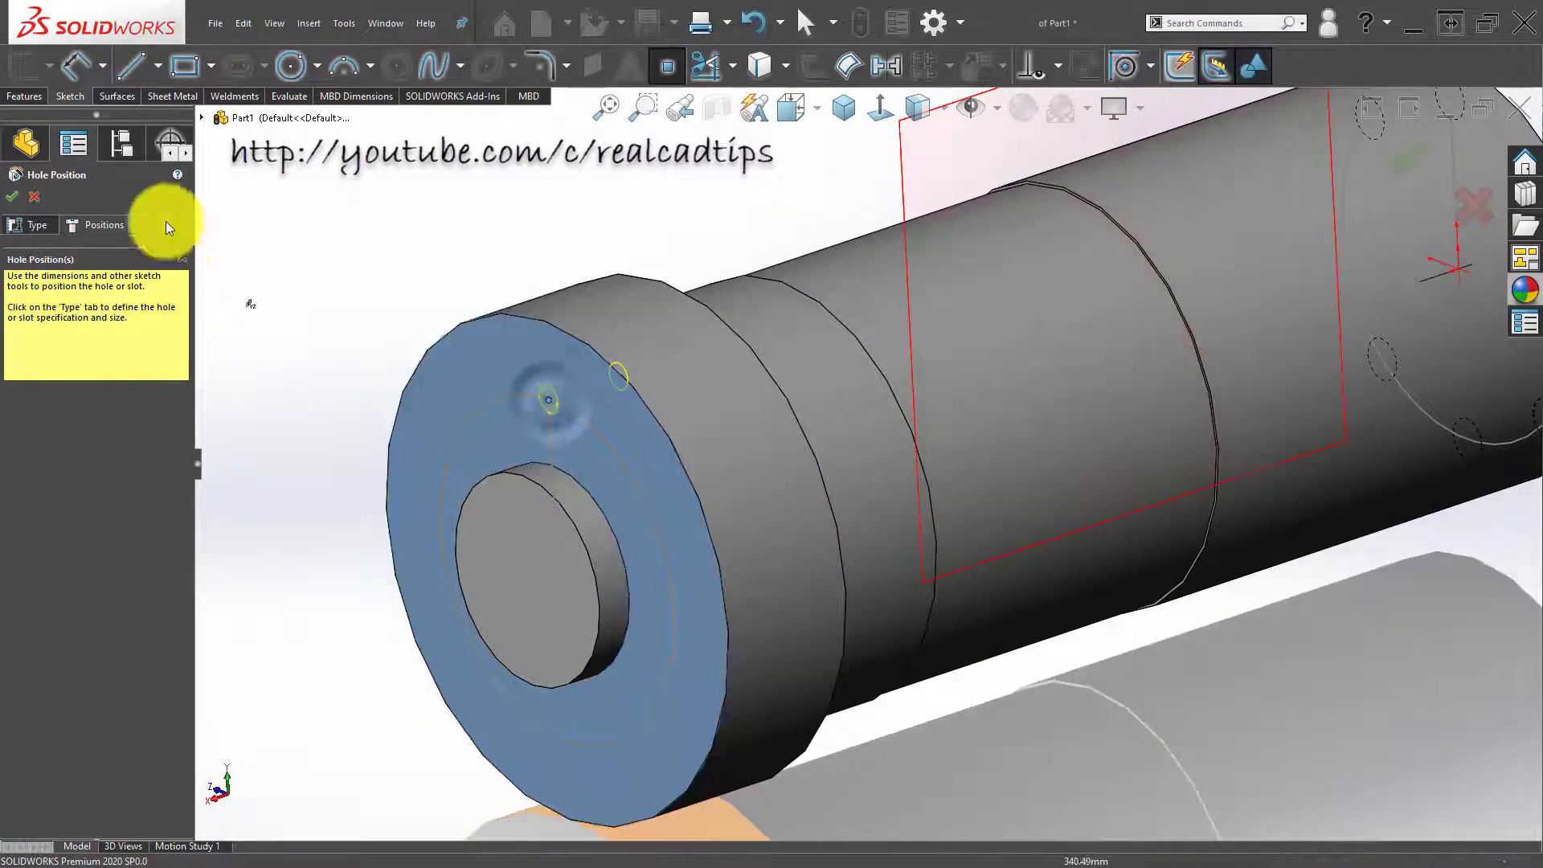
{"action": "left_click", "coordinate": [11, 196]}
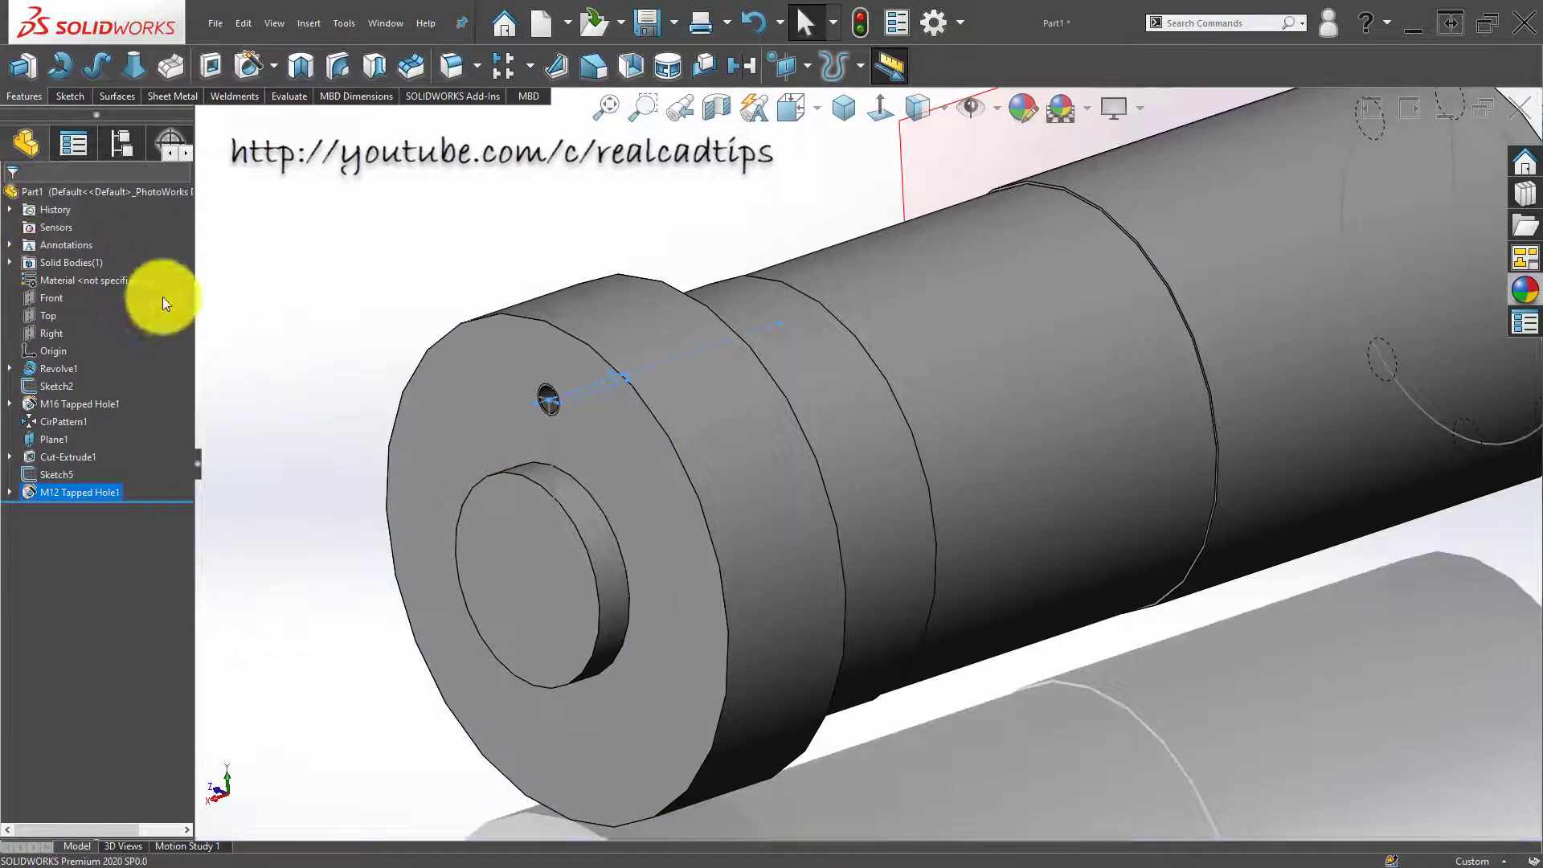
Step: Apply a yellow appearance to M12 Tapped Hole1
{"action": "right_click", "coordinate": [89, 492]}
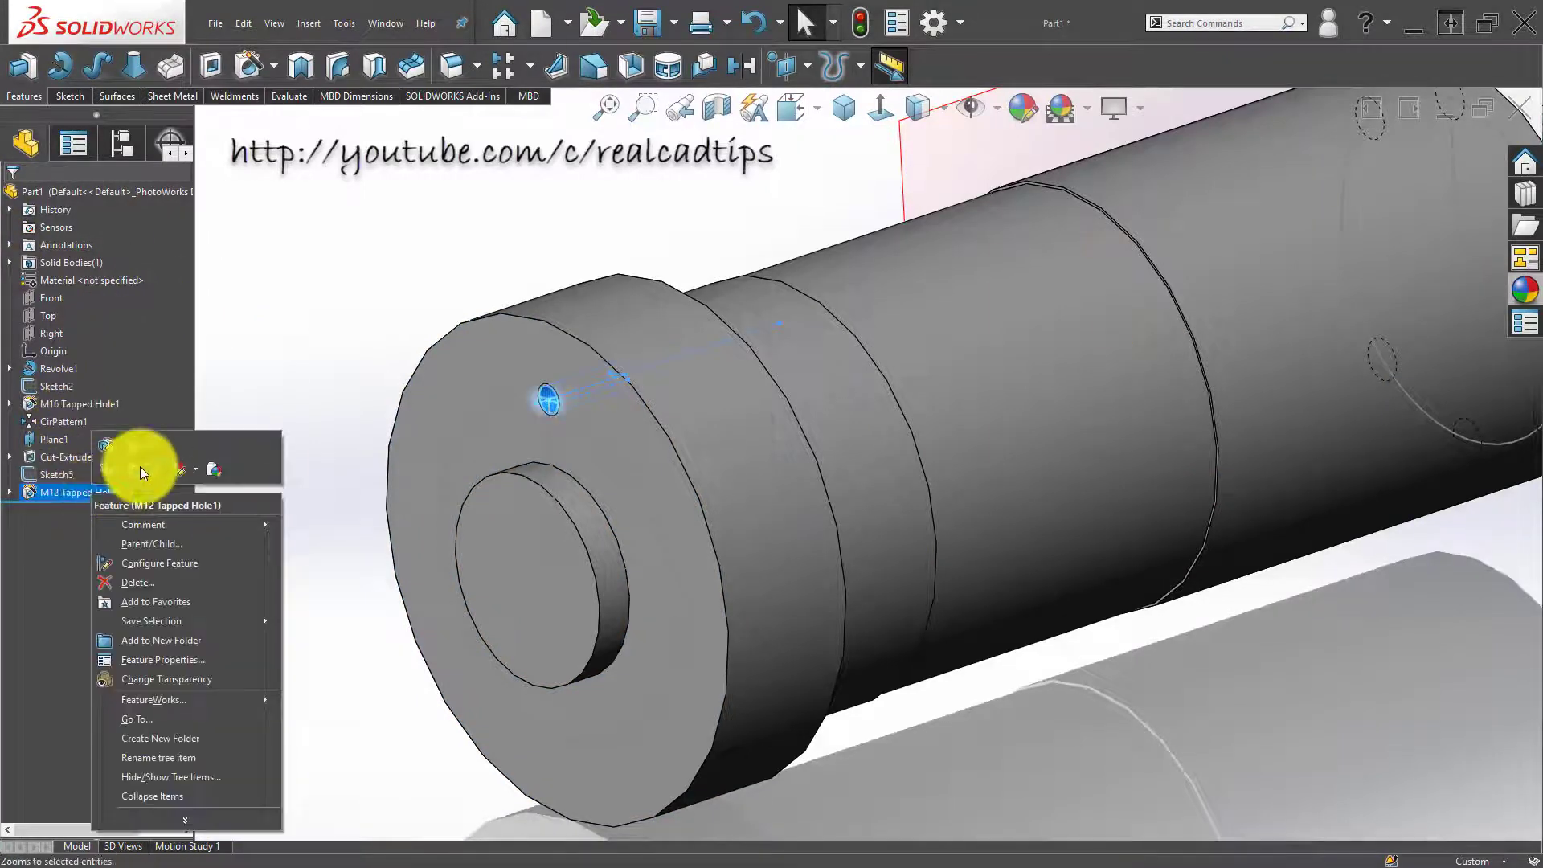
{"action": "left_click", "coordinate": [198, 471]}
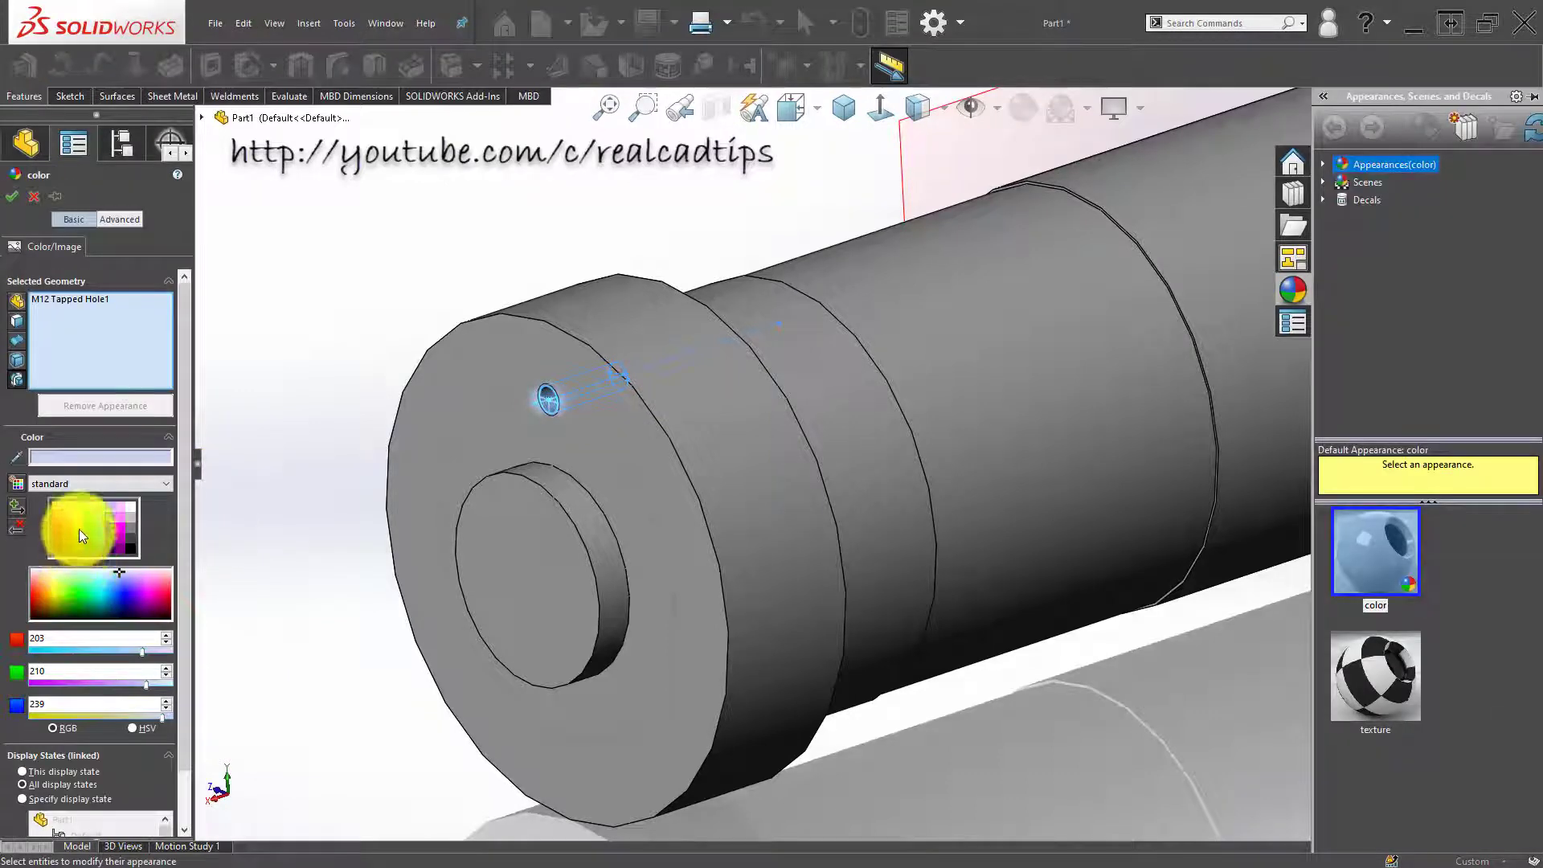
{"action": "left_click", "coordinate": [12, 196]}
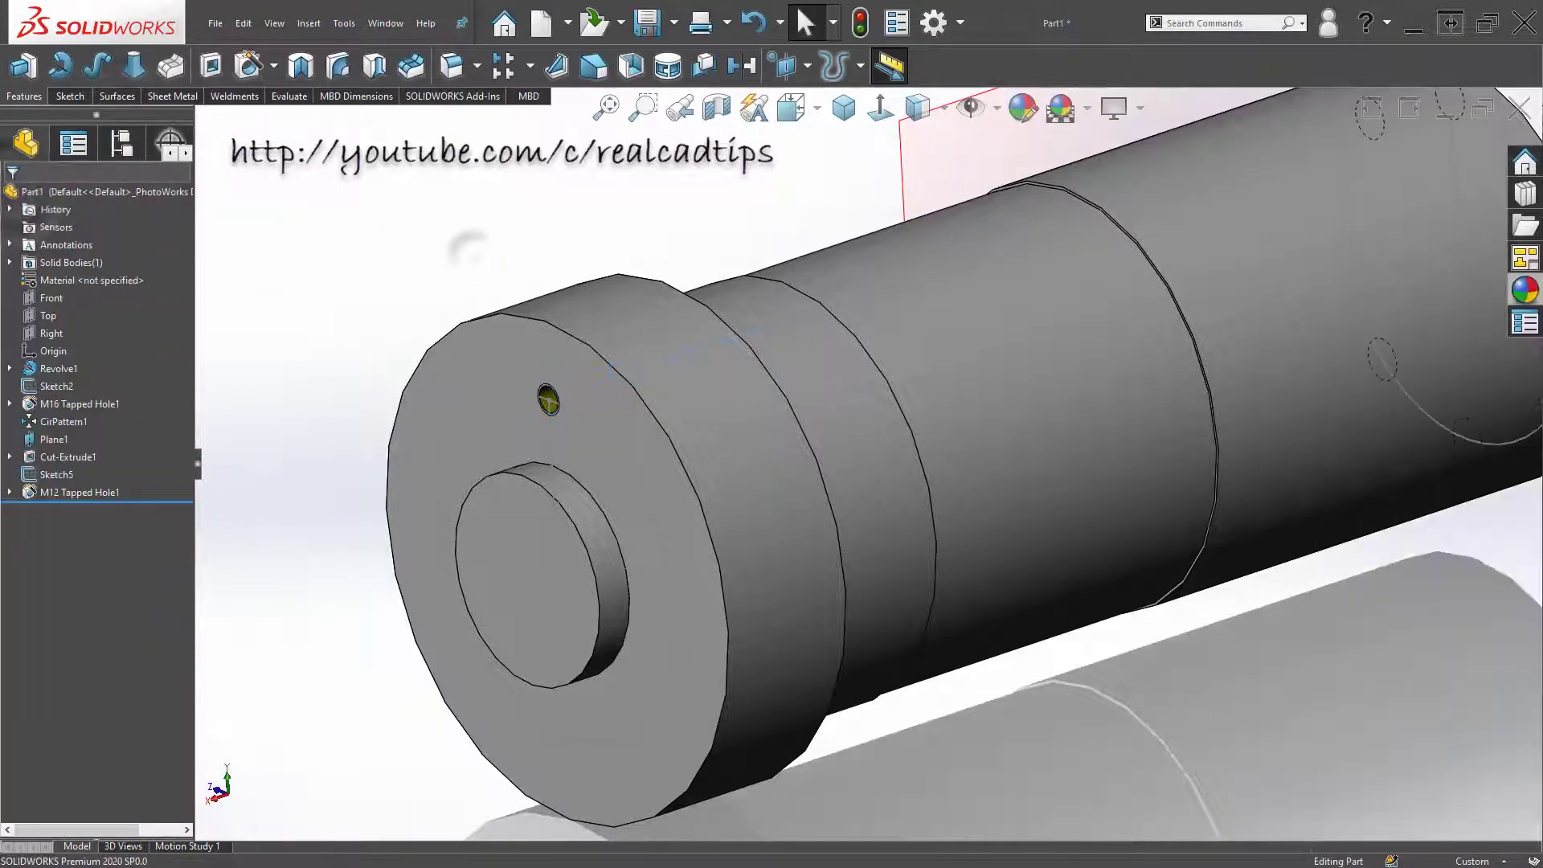
Step: Start a circular pattern with 12 instances, clearing the wrongly selected Revolve1
{"action": "left_click", "coordinate": [530, 67]}
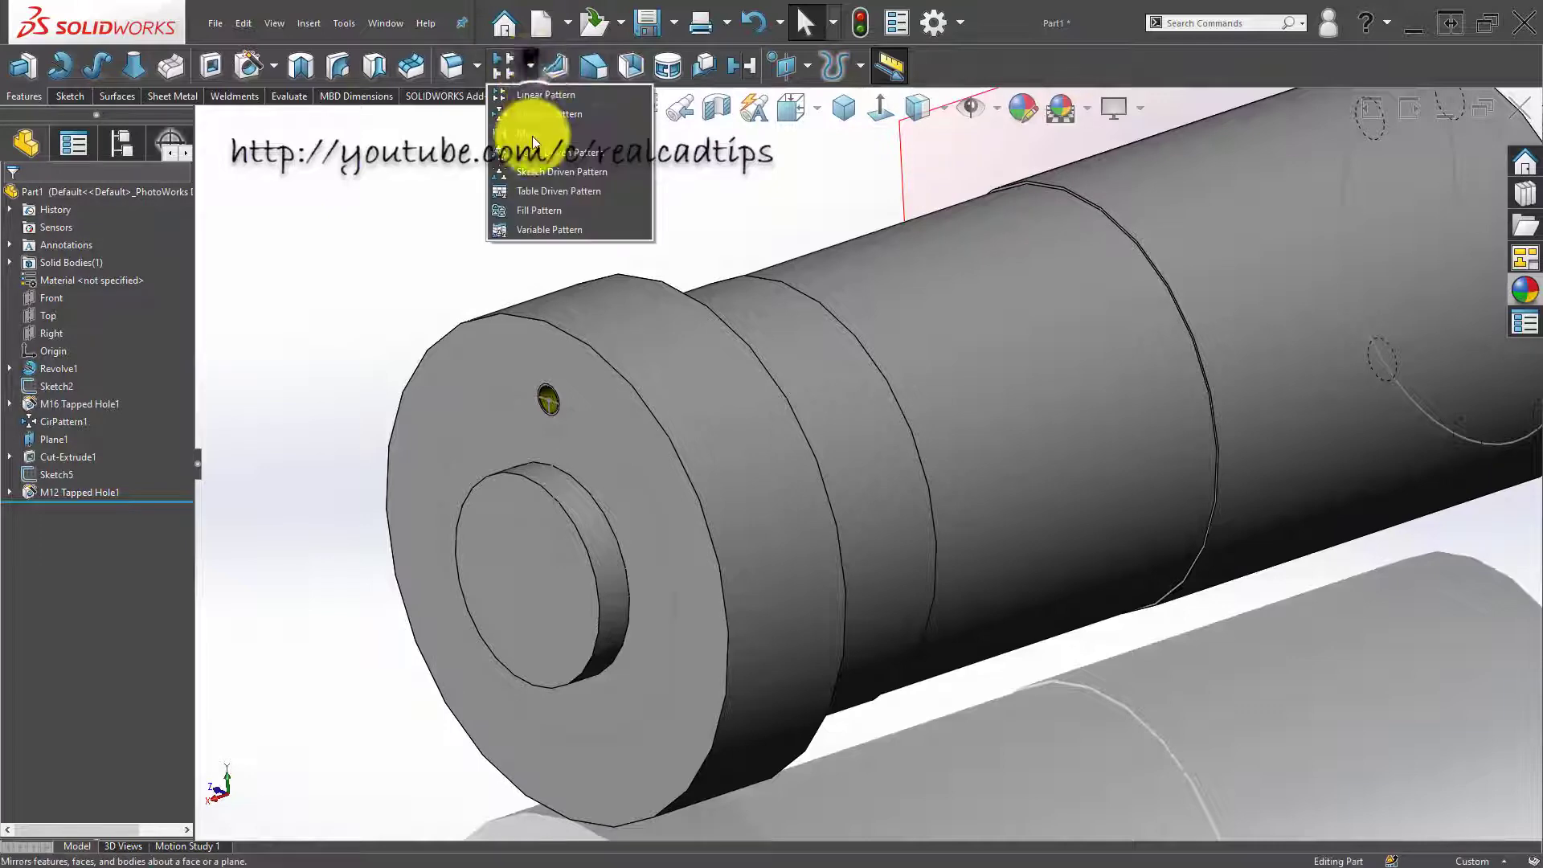
{"action": "left_click", "coordinate": [536, 122]}
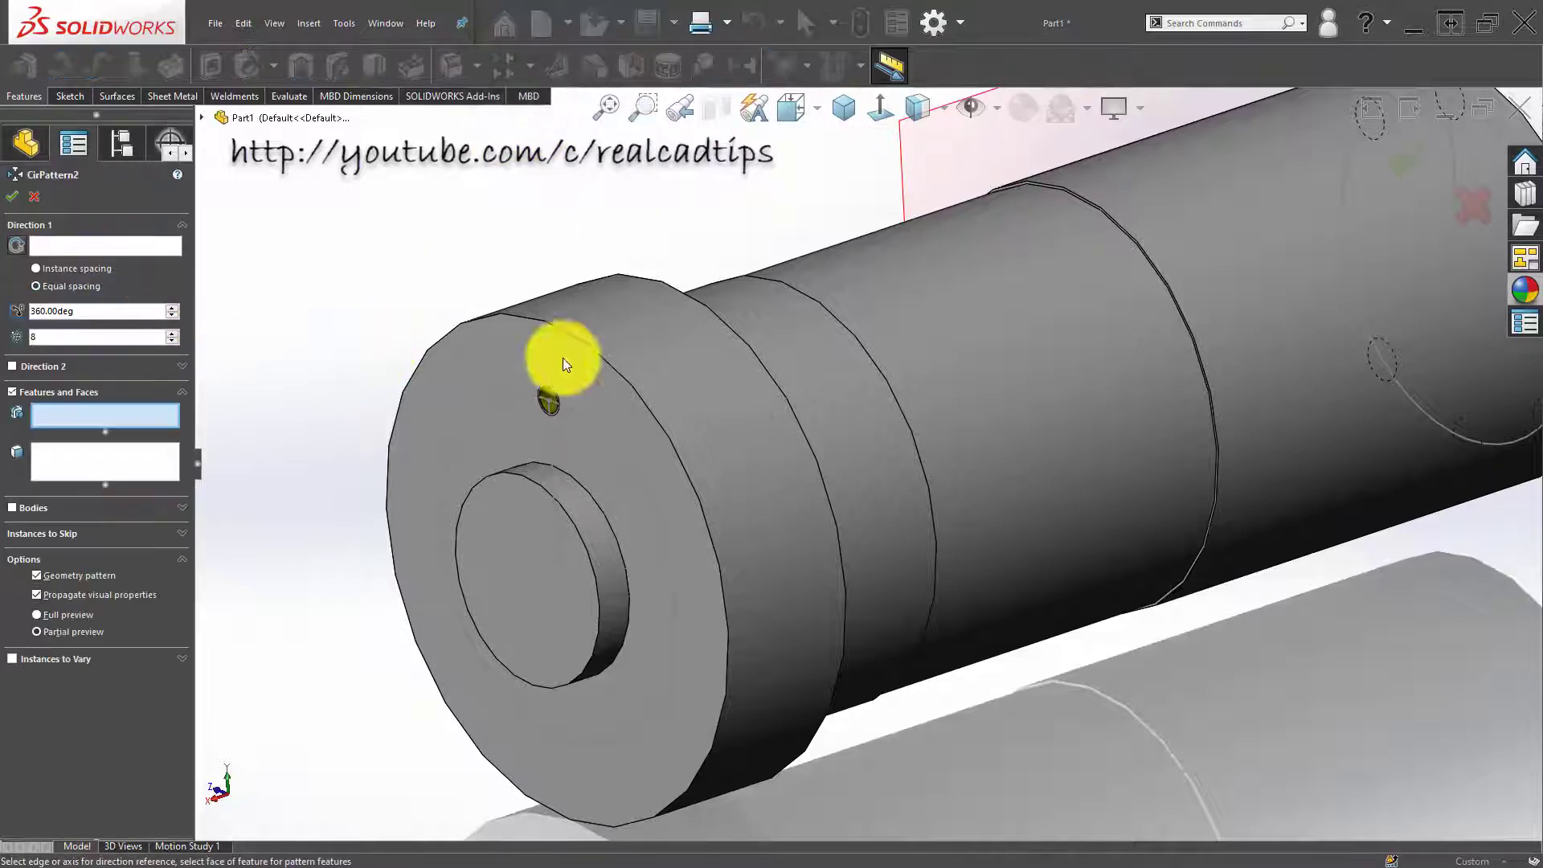
{"action": "left_click", "coordinate": [729, 379]}
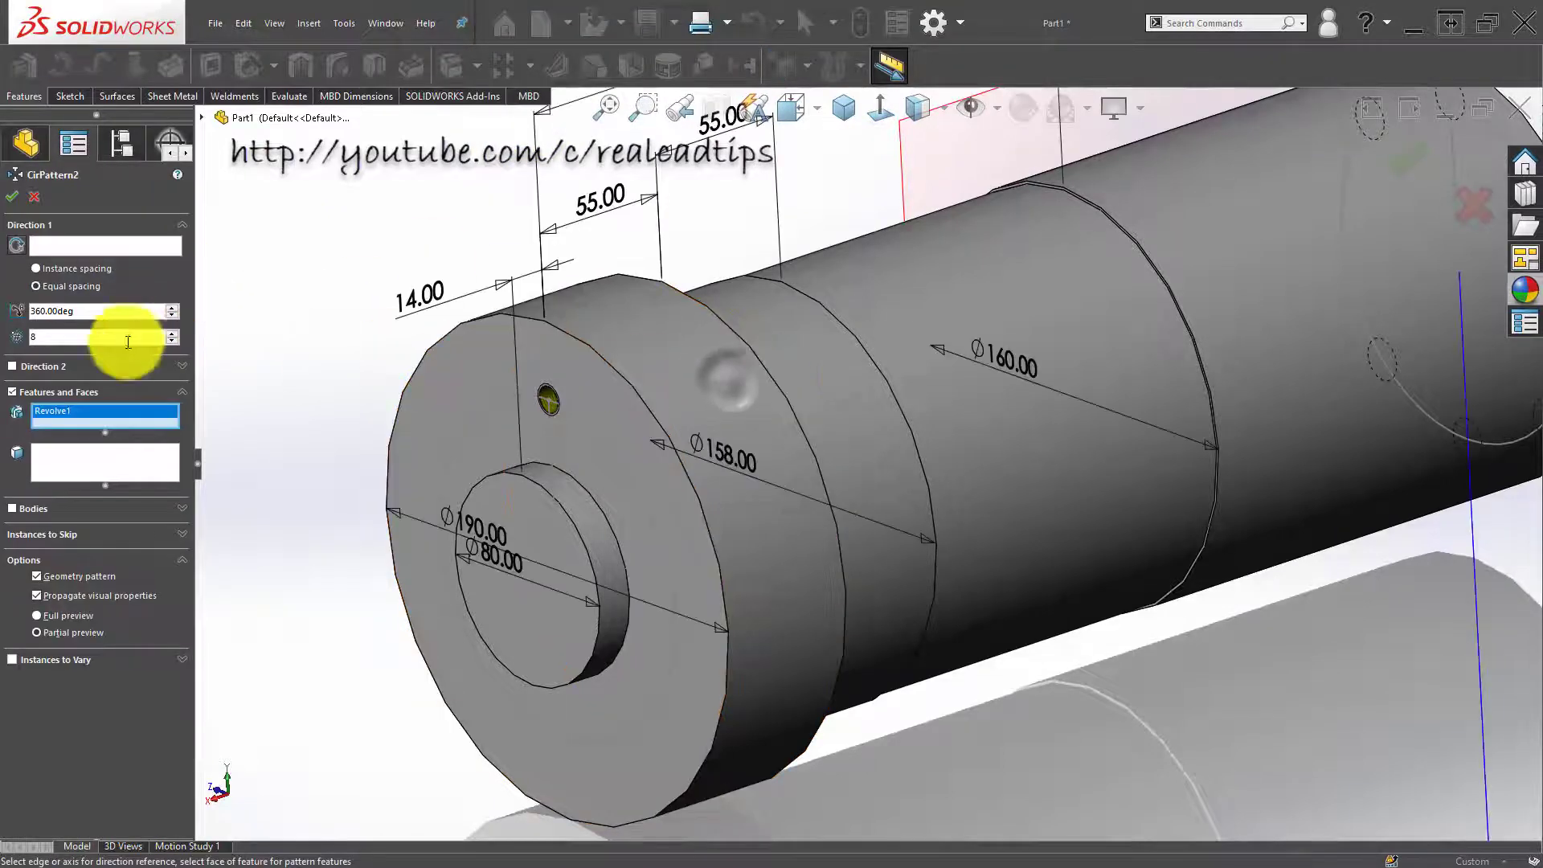
{"action": "left_click", "coordinate": [172, 331]}
{"action": "left_click", "coordinate": [172, 331]}
{"action": "left_click", "coordinate": [77, 460]}
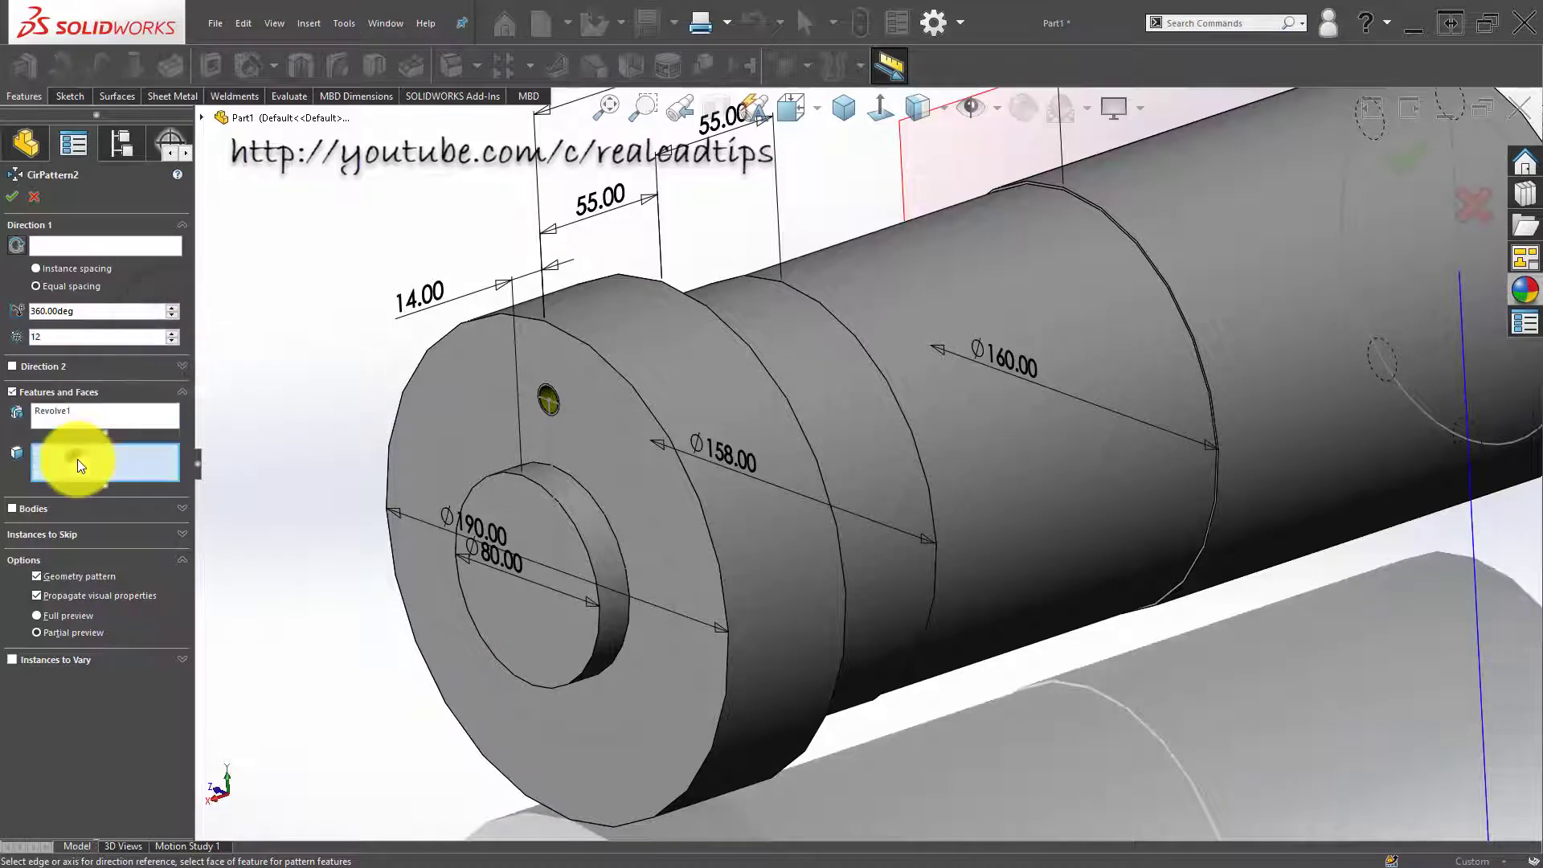
{"action": "right_click", "coordinate": [134, 417]}
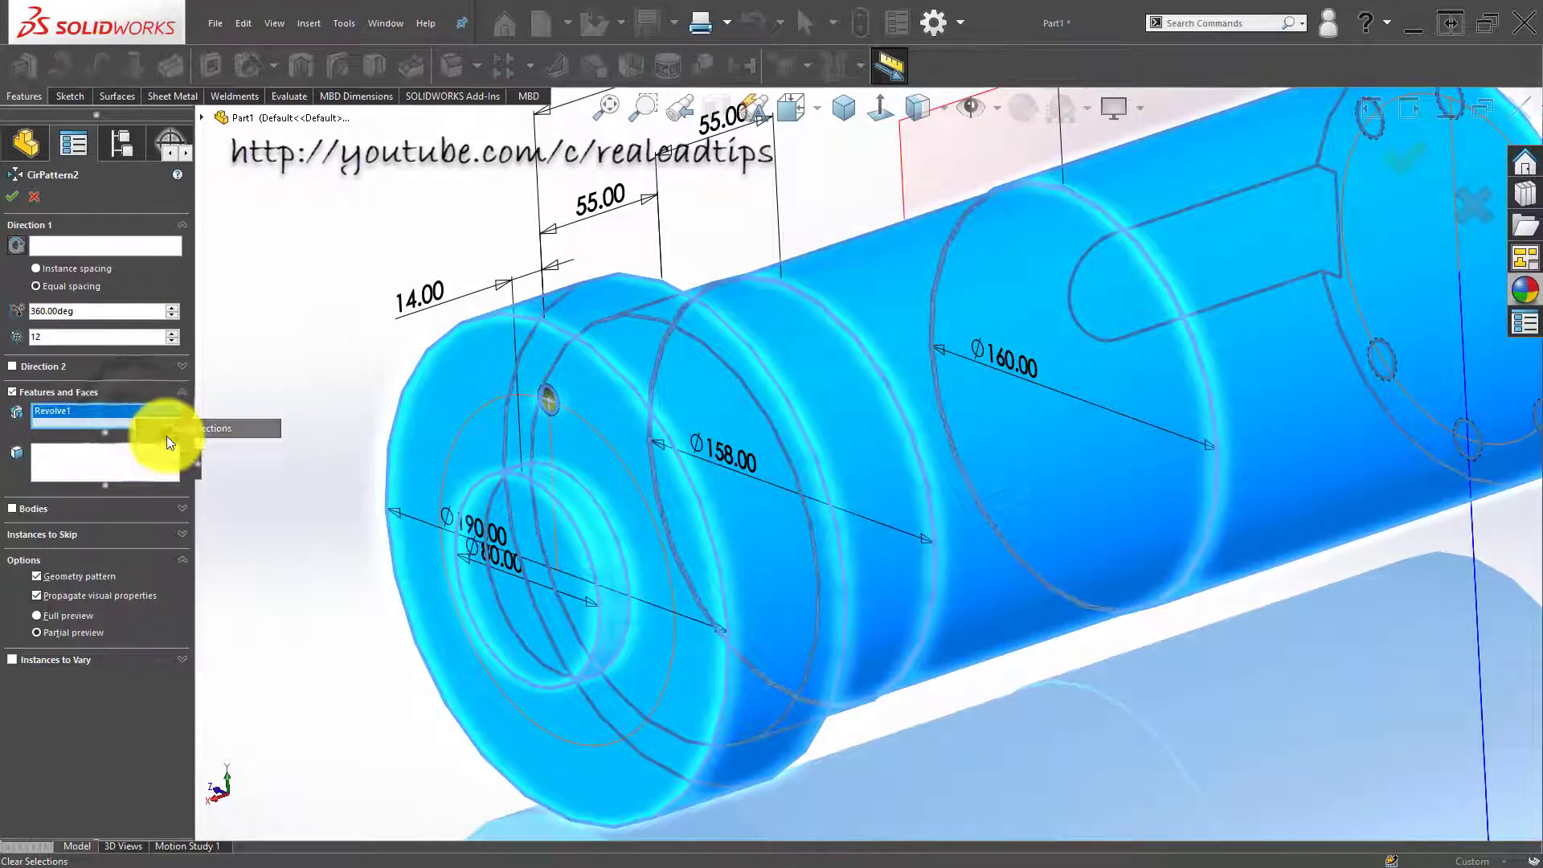
{"action": "left_click", "coordinate": [166, 435]}
Step: Use the flange's outer cylinder as axis and pattern M12 Tapped Hole1
{"action": "left_click", "coordinate": [132, 246]}
{"action": "left_click", "coordinate": [677, 377]}
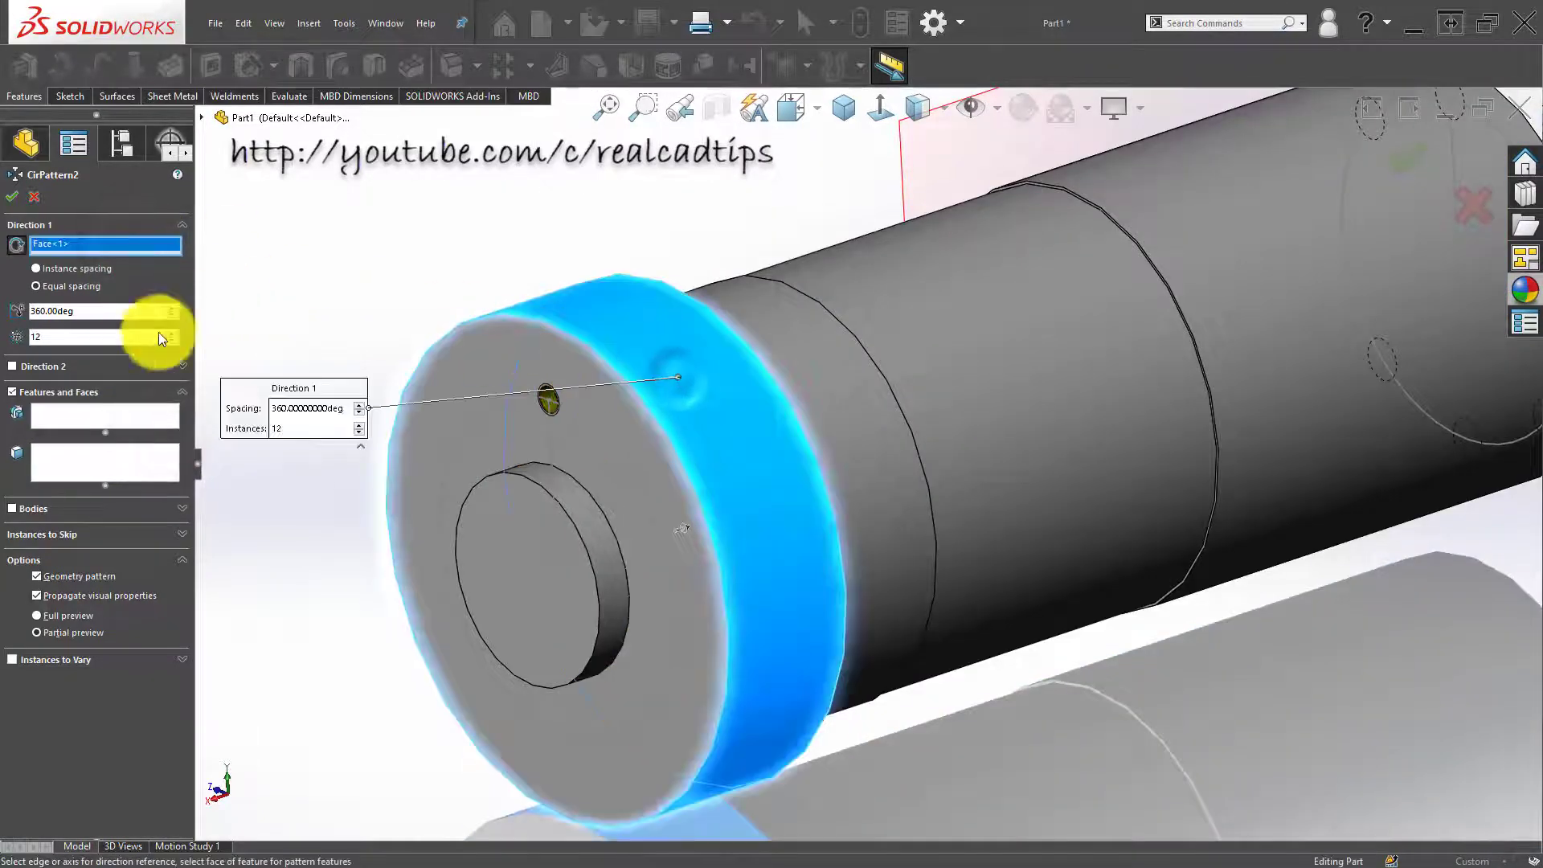
{"action": "left_click", "coordinate": [90, 415]}
{"action": "scroll", "coordinate": [532, 417], "scroll_direction": "down", "scroll_amount": 3}
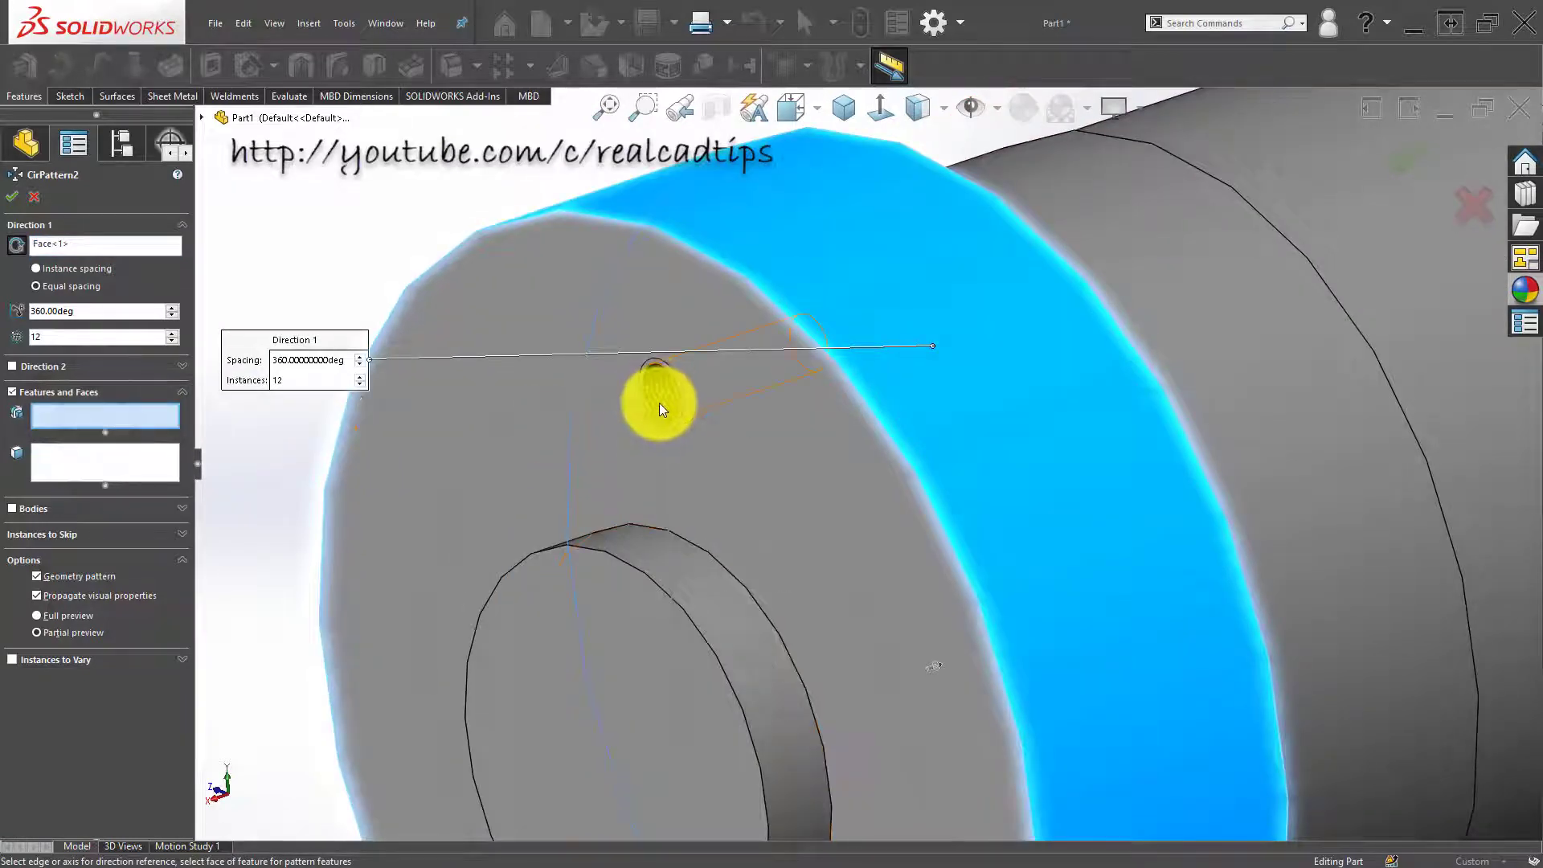
{"action": "left_click", "coordinate": [658, 402]}
{"action": "scroll", "coordinate": [1301, 225], "scroll_direction": "up", "scroll_amount": 3}
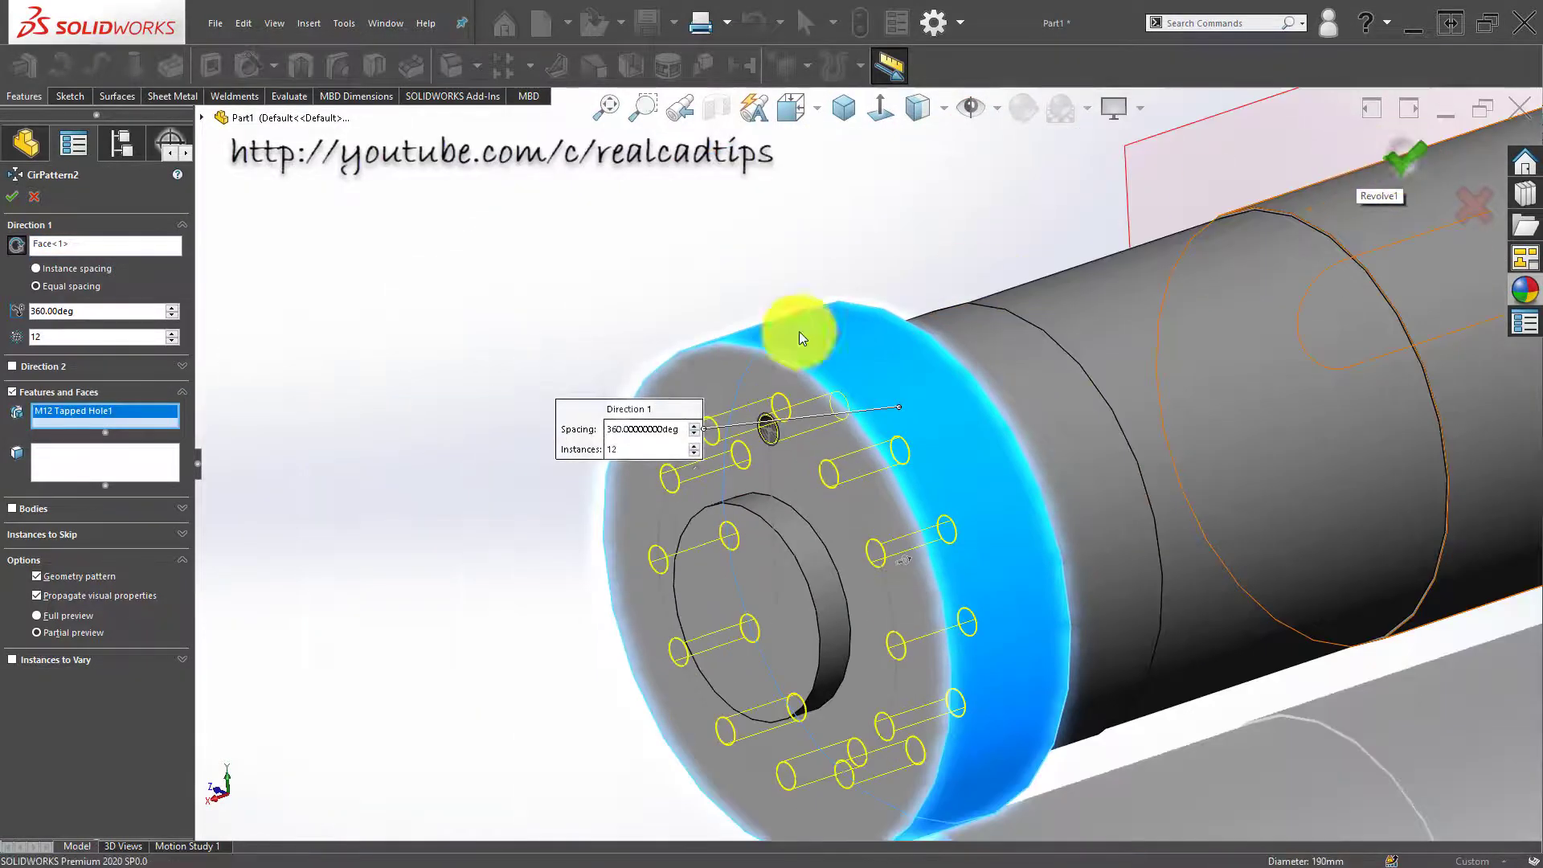
{"action": "key", "text": "Return"}
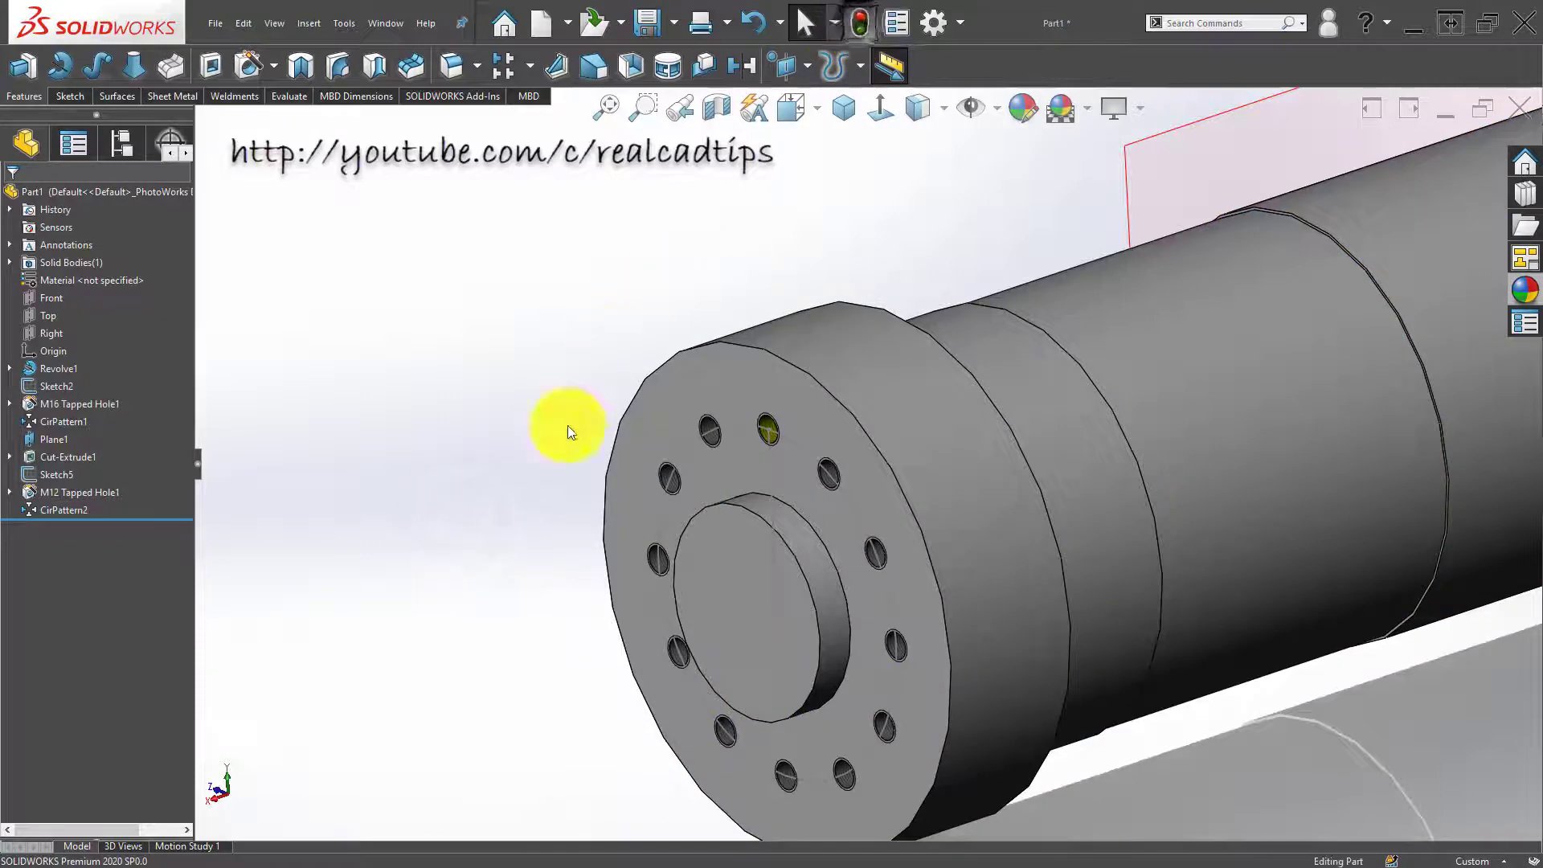
Step: Colour CirPattern2's twelve M12 holes pure yellow (255,255,0)
{"action": "scroll", "coordinate": [812, 450], "scroll_direction": "down", "scroll_amount": 3}
{"action": "scroll", "coordinate": [895, 388], "scroll_direction": "up", "scroll_amount": 1}
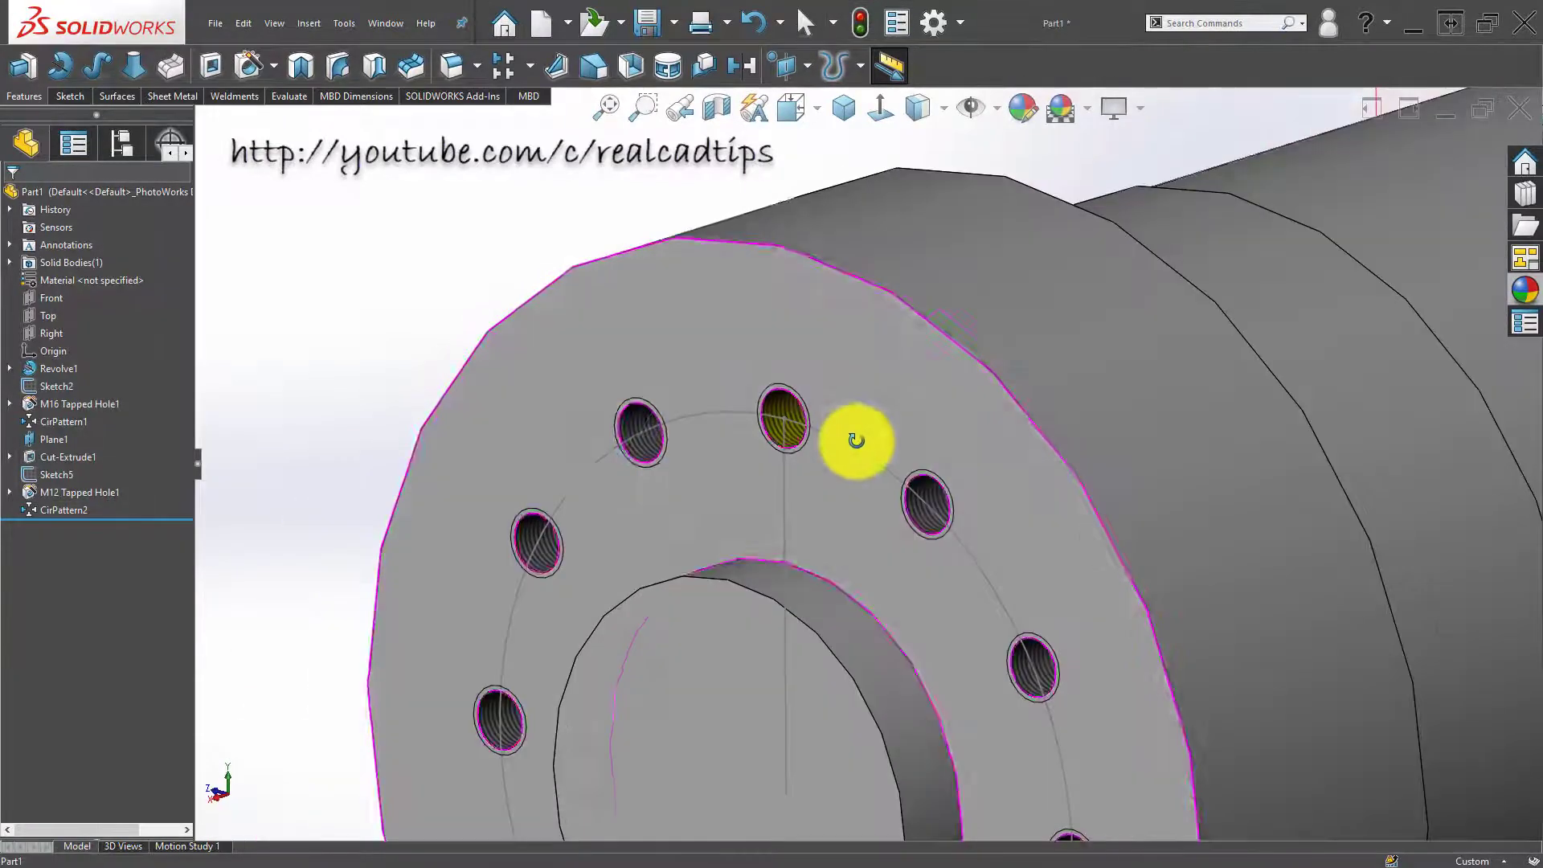
{"action": "right_click", "coordinate": [53, 508]}
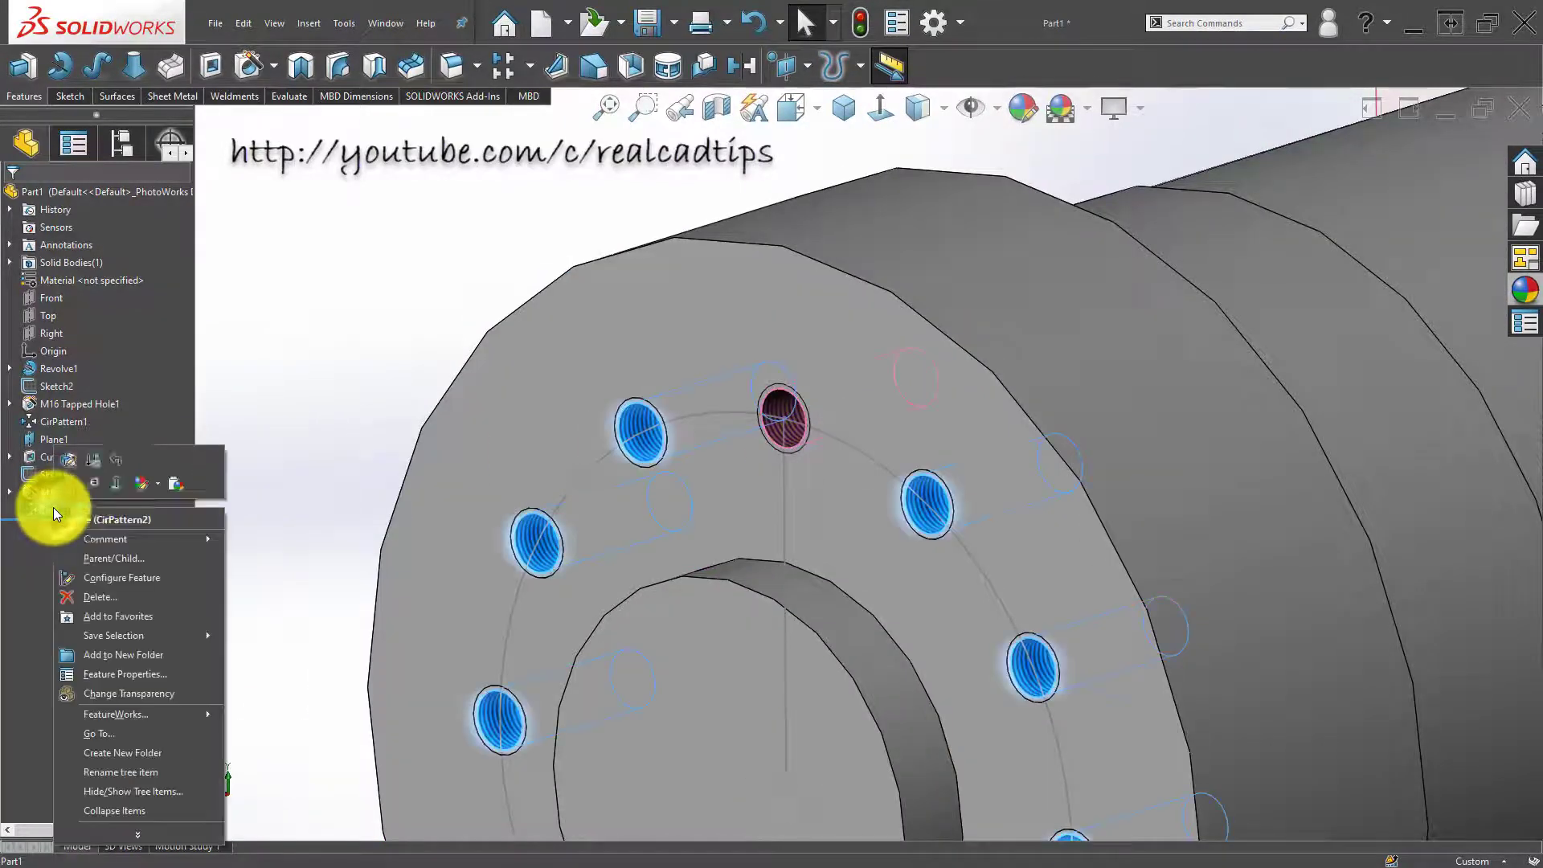
{"action": "left_click", "coordinate": [161, 480]}
{"action": "left_click", "coordinate": [164, 518]}
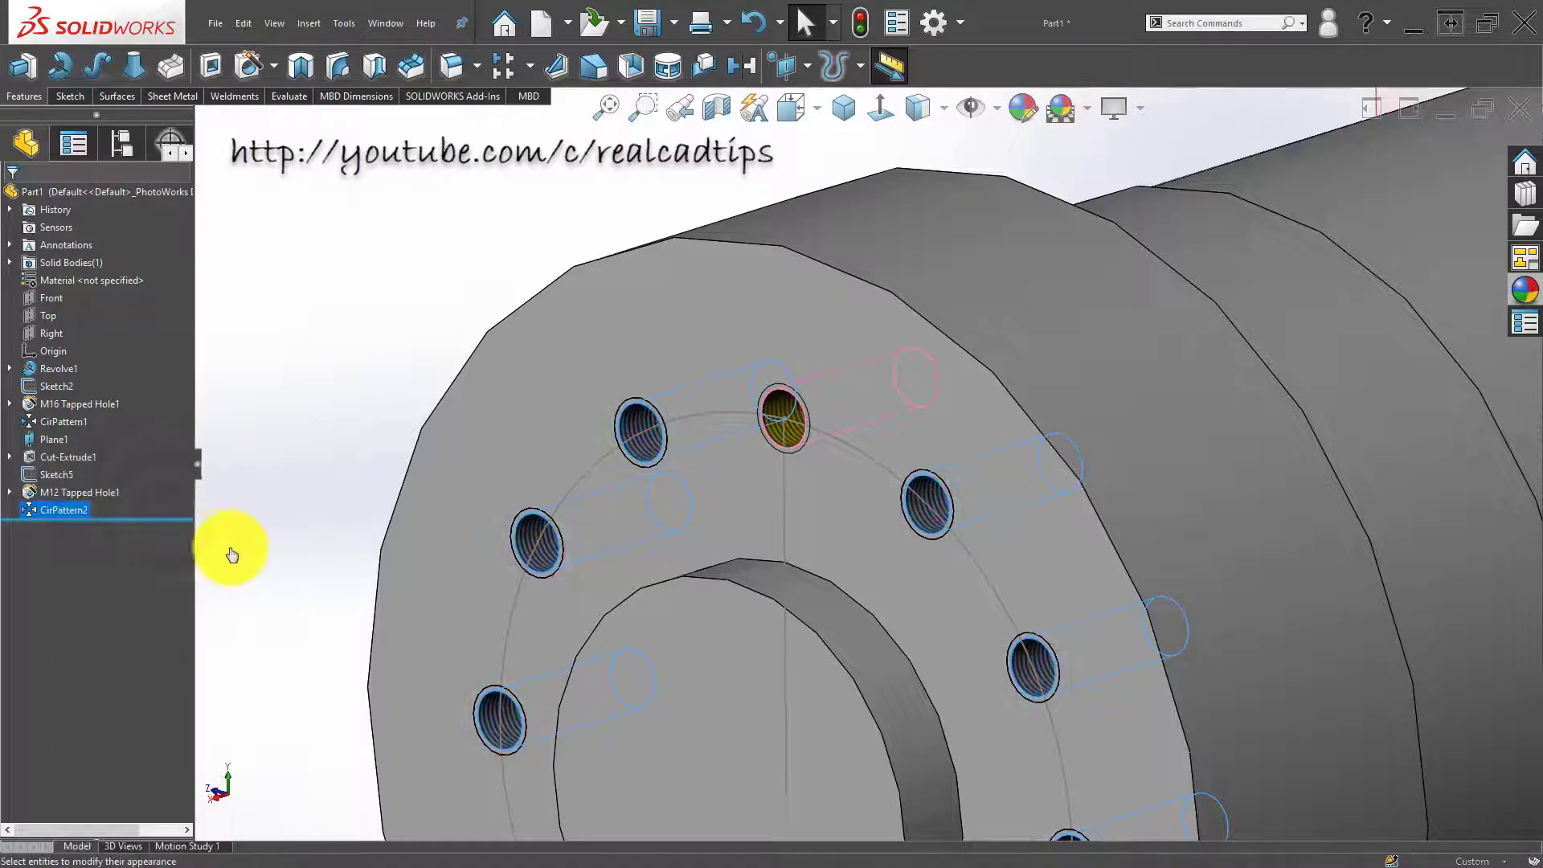
{"action": "left_click", "coordinate": [80, 531]}
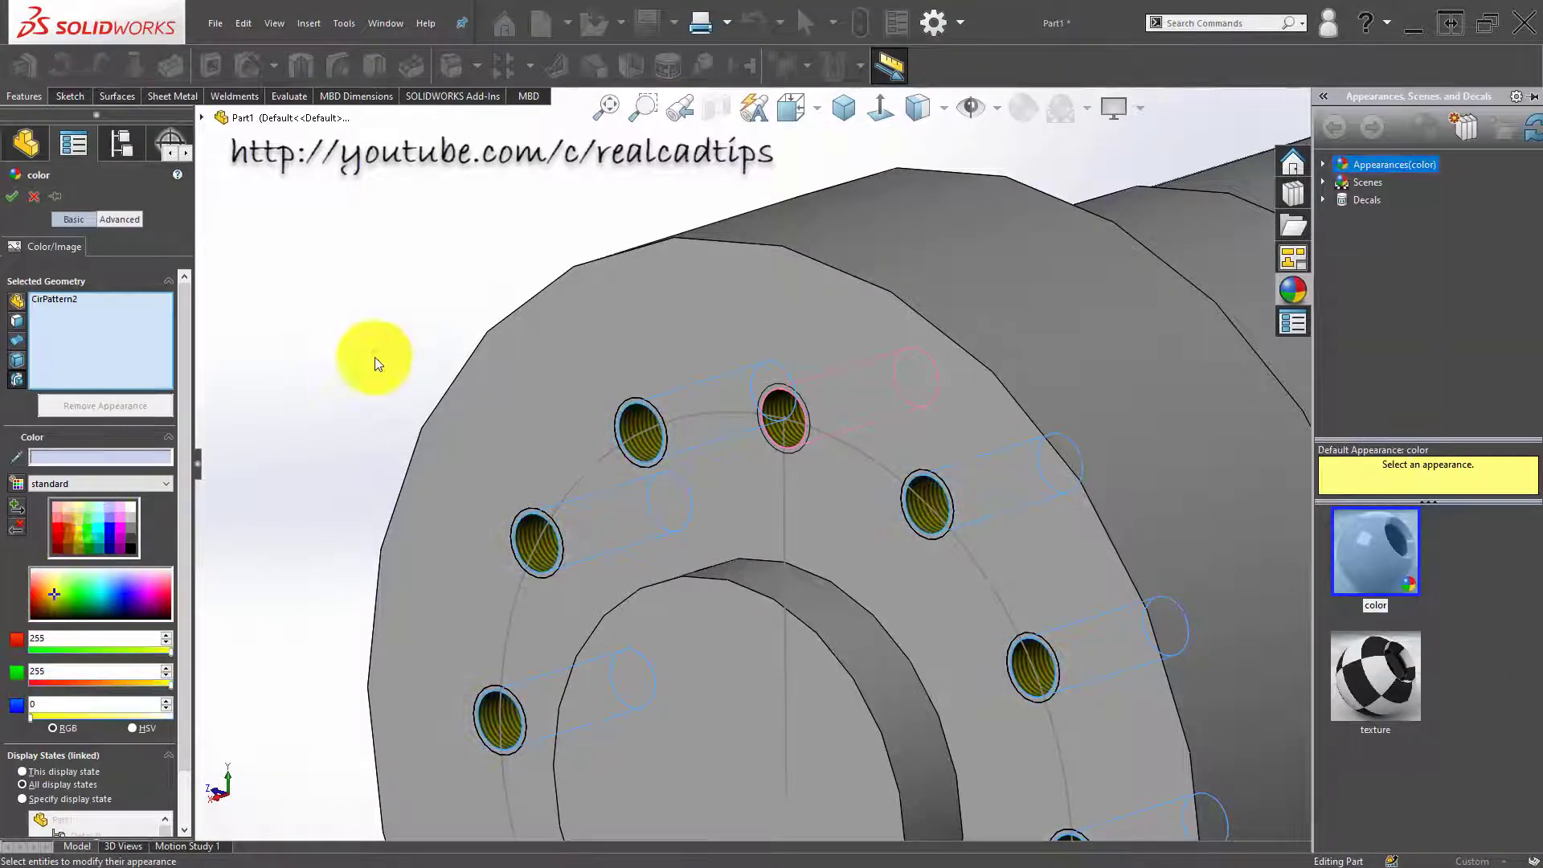
{"action": "scroll", "coordinate": [1117, 225], "scroll_direction": "up", "scroll_amount": 5}
{"action": "left_click", "coordinate": [1403, 161]}
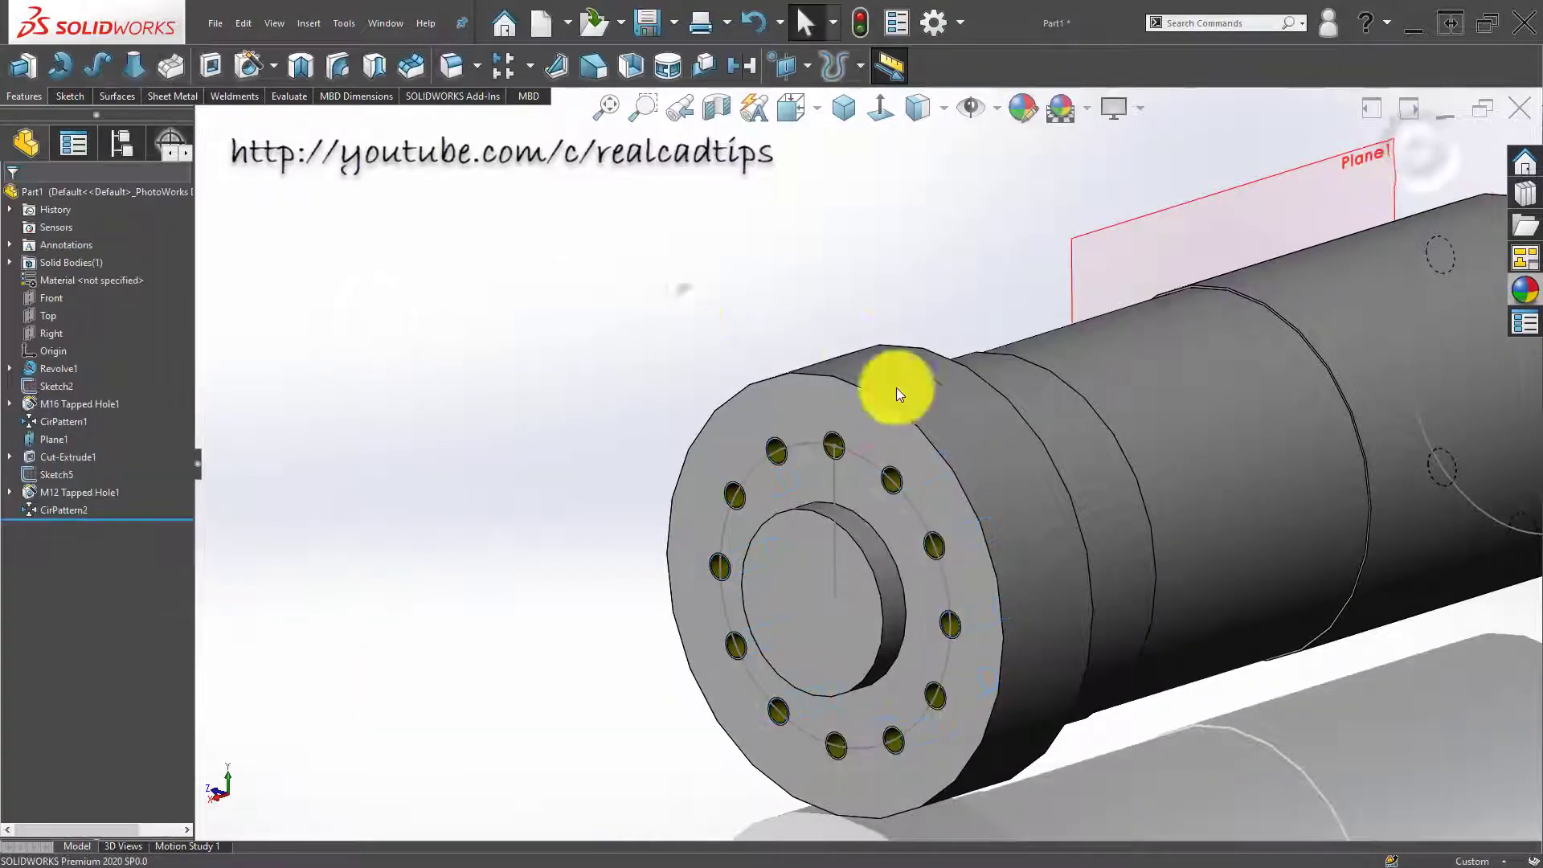
{"action": "scroll", "coordinate": [895, 387], "scroll_direction": "up", "scroll_amount": 3}
Step: Colour the band just behind the flange and the far cylindrical shaft section red
{"action": "middle_click_drag", "start_coordinate": [1010, 413], "coordinate": [941, 448]}
{"action": "left_click", "coordinate": [866, 466]}
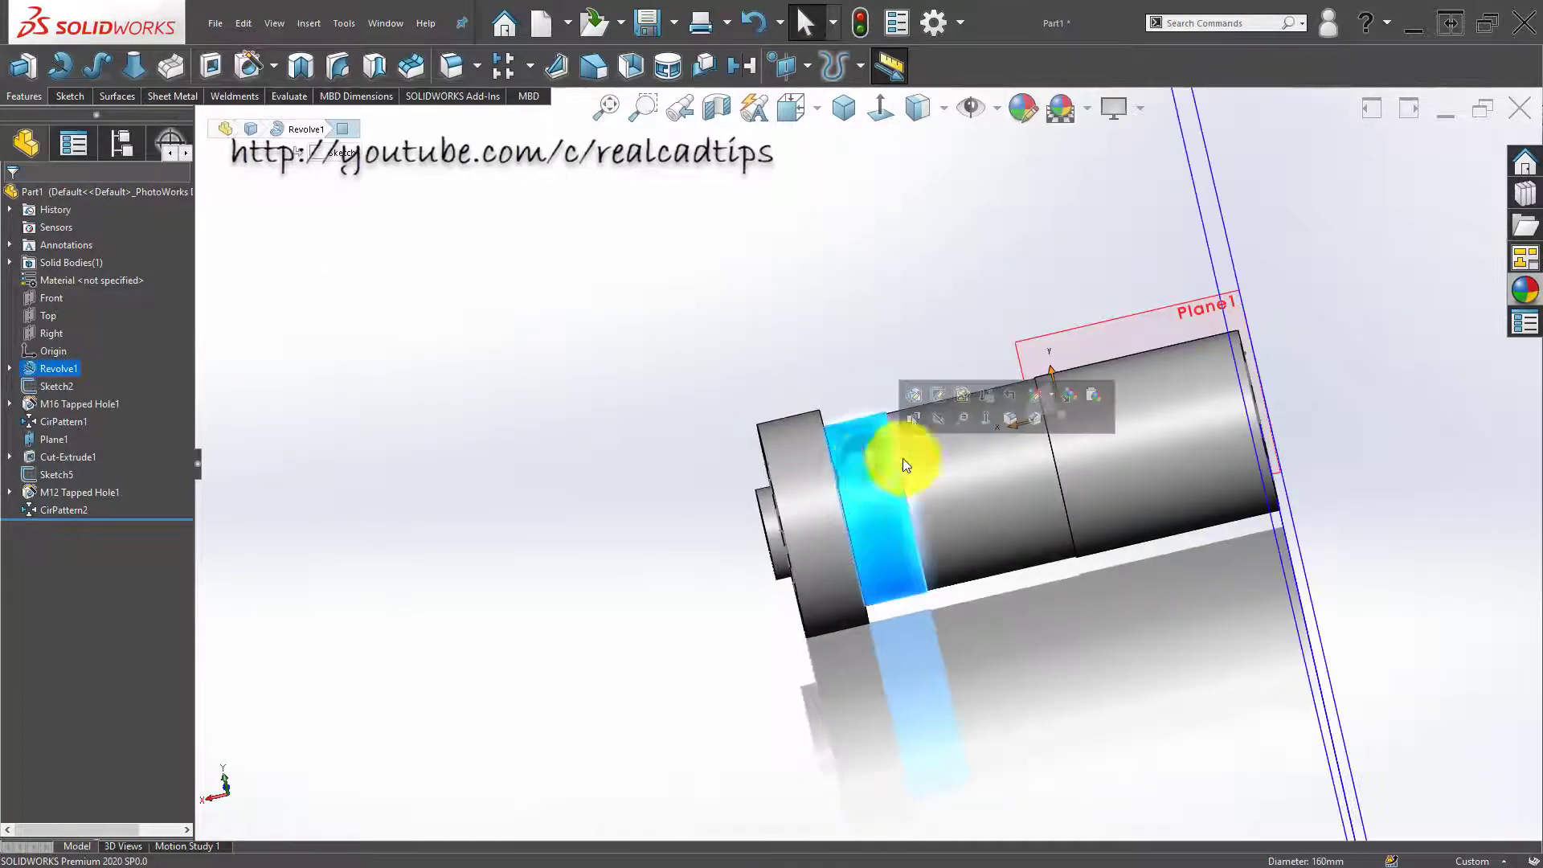
{"action": "left_click", "coordinate": [1051, 394]}
{"action": "left_click", "coordinate": [1065, 438]}
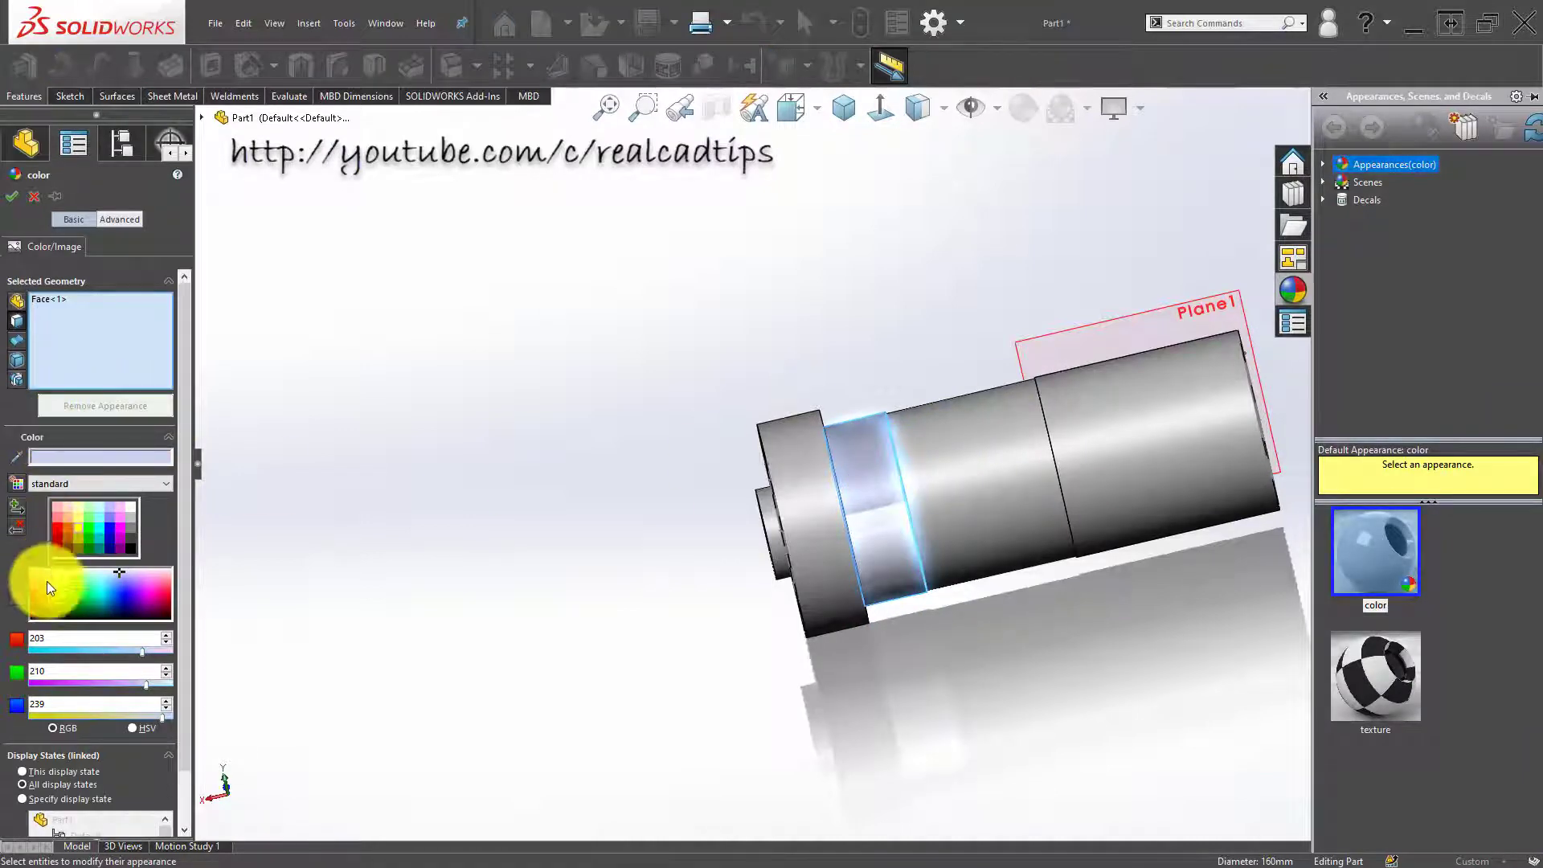
{"action": "left_click", "coordinate": [56, 527]}
{"action": "mouse_move", "coordinate": [1132, 531]}
{"action": "middle_mouse_down"}
{"action": "mouse_move", "coordinate": [1183, 541]}
{"action": "mouse_move", "coordinate": [1181, 527]}
{"action": "middle_mouse_up"}
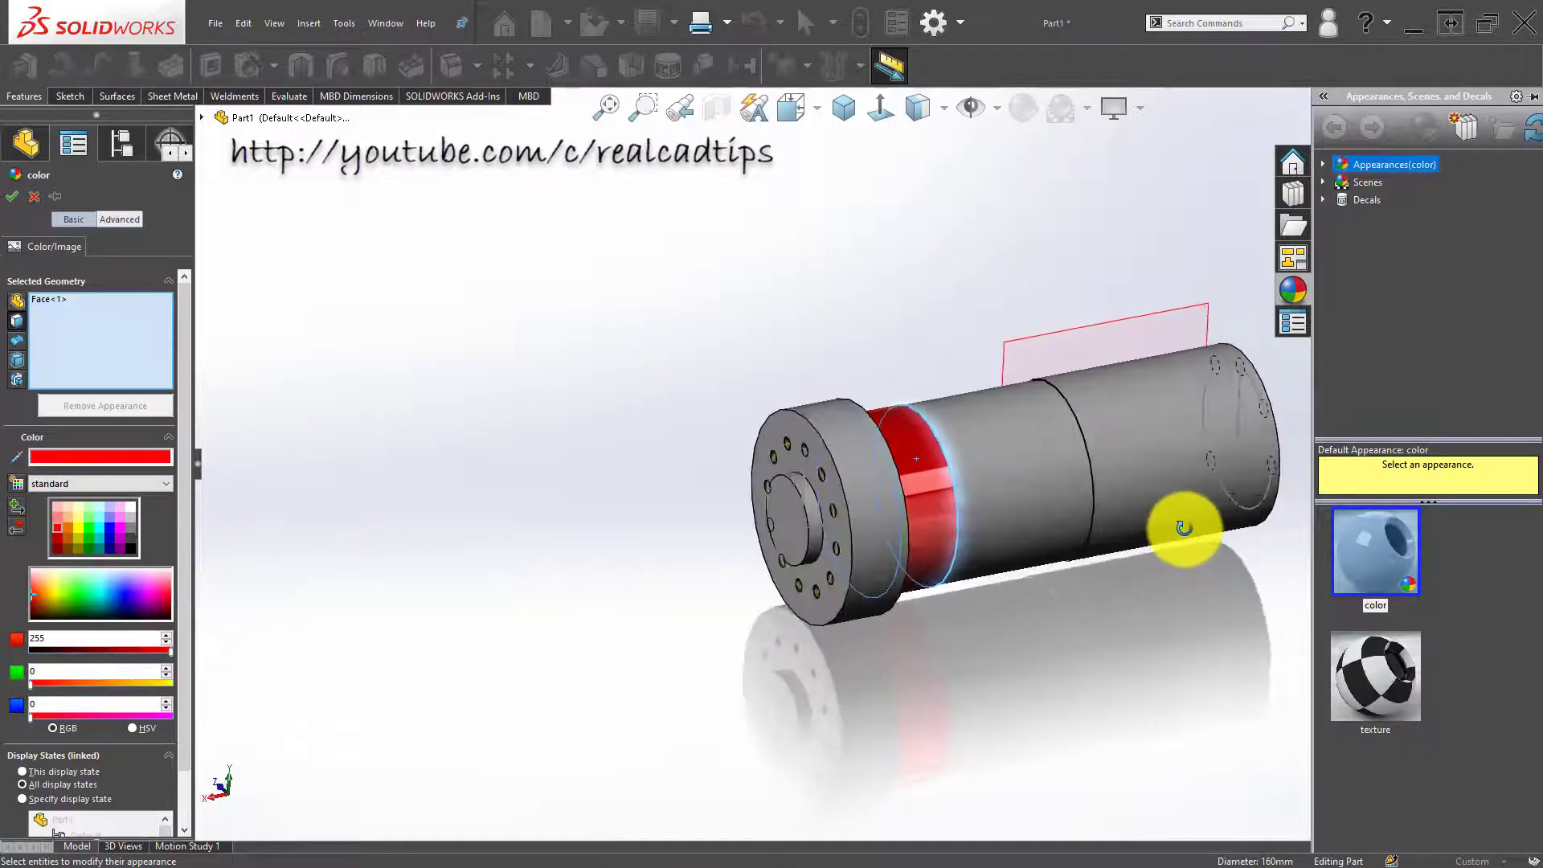
{"action": "left_click", "coordinate": [1179, 402]}
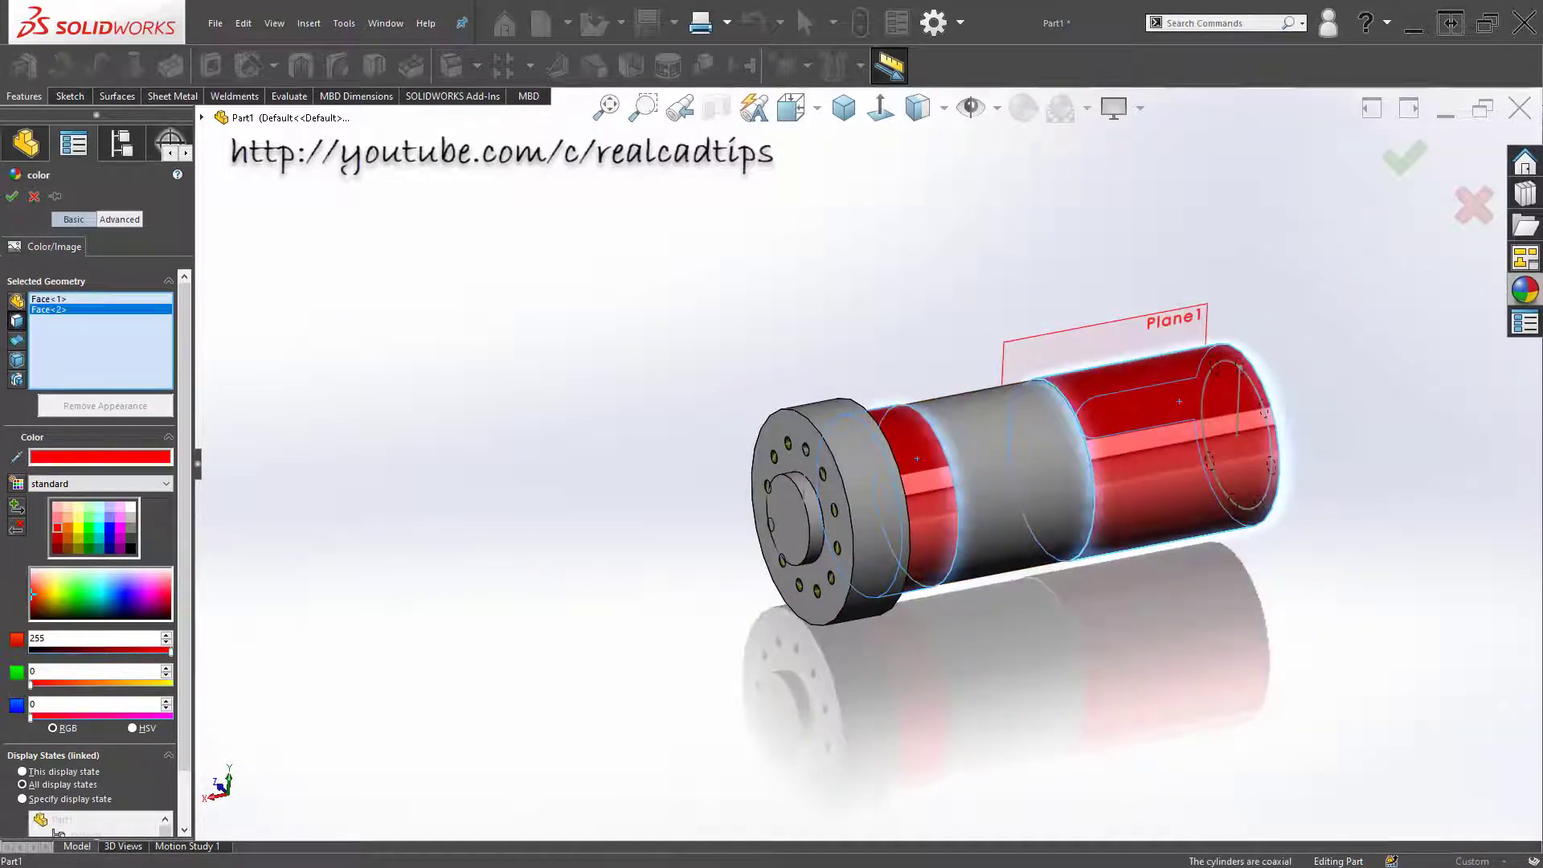
{"action": "left_click", "coordinate": [24, 194]}
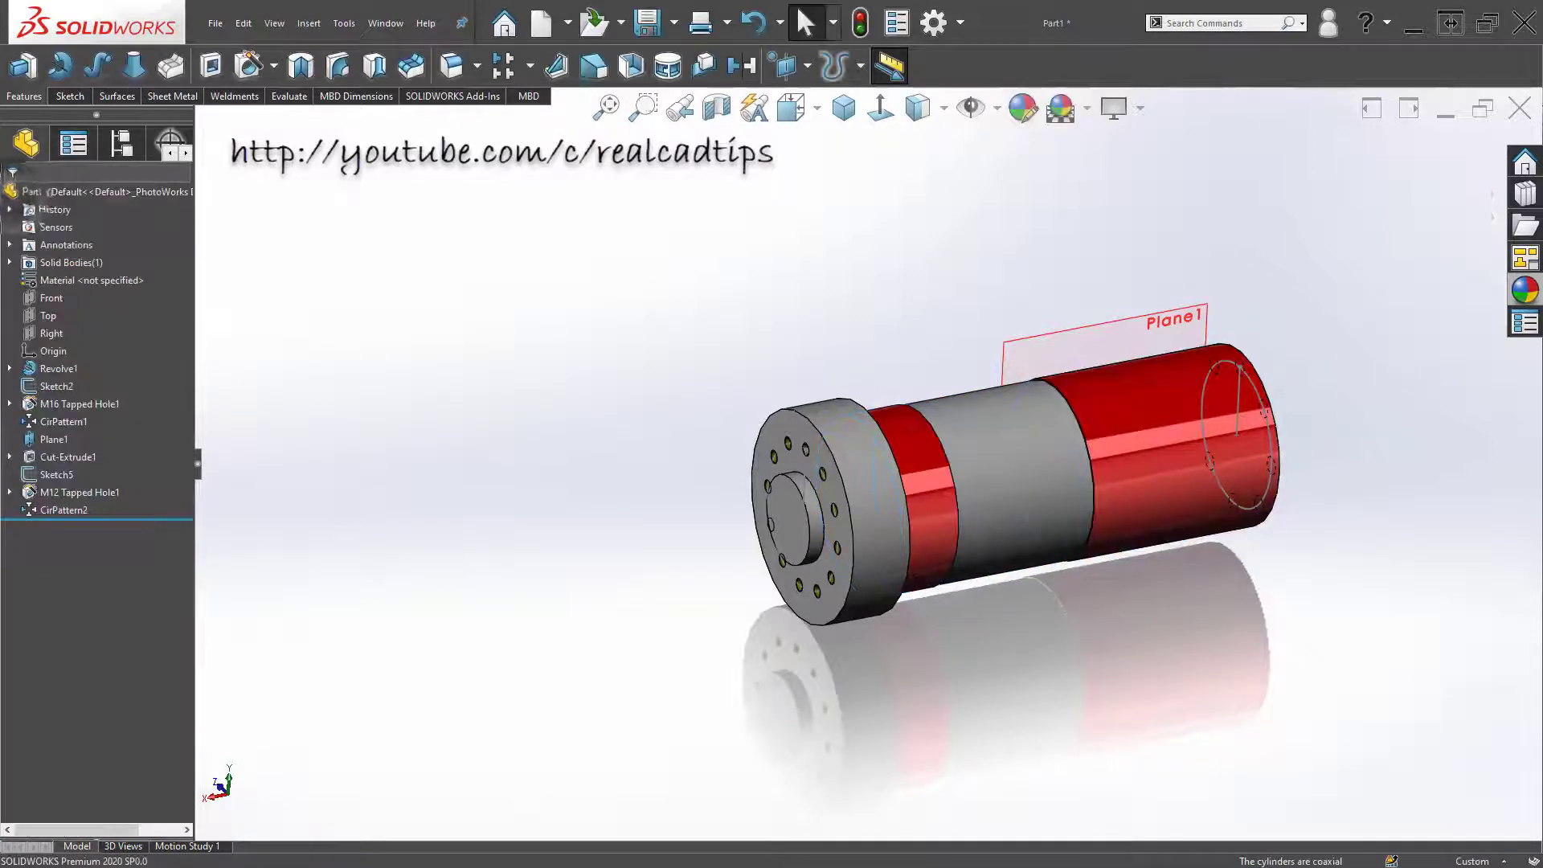
{"action": "scroll", "coordinate": [778, 465], "scroll_direction": "down", "scroll_amount": 5}
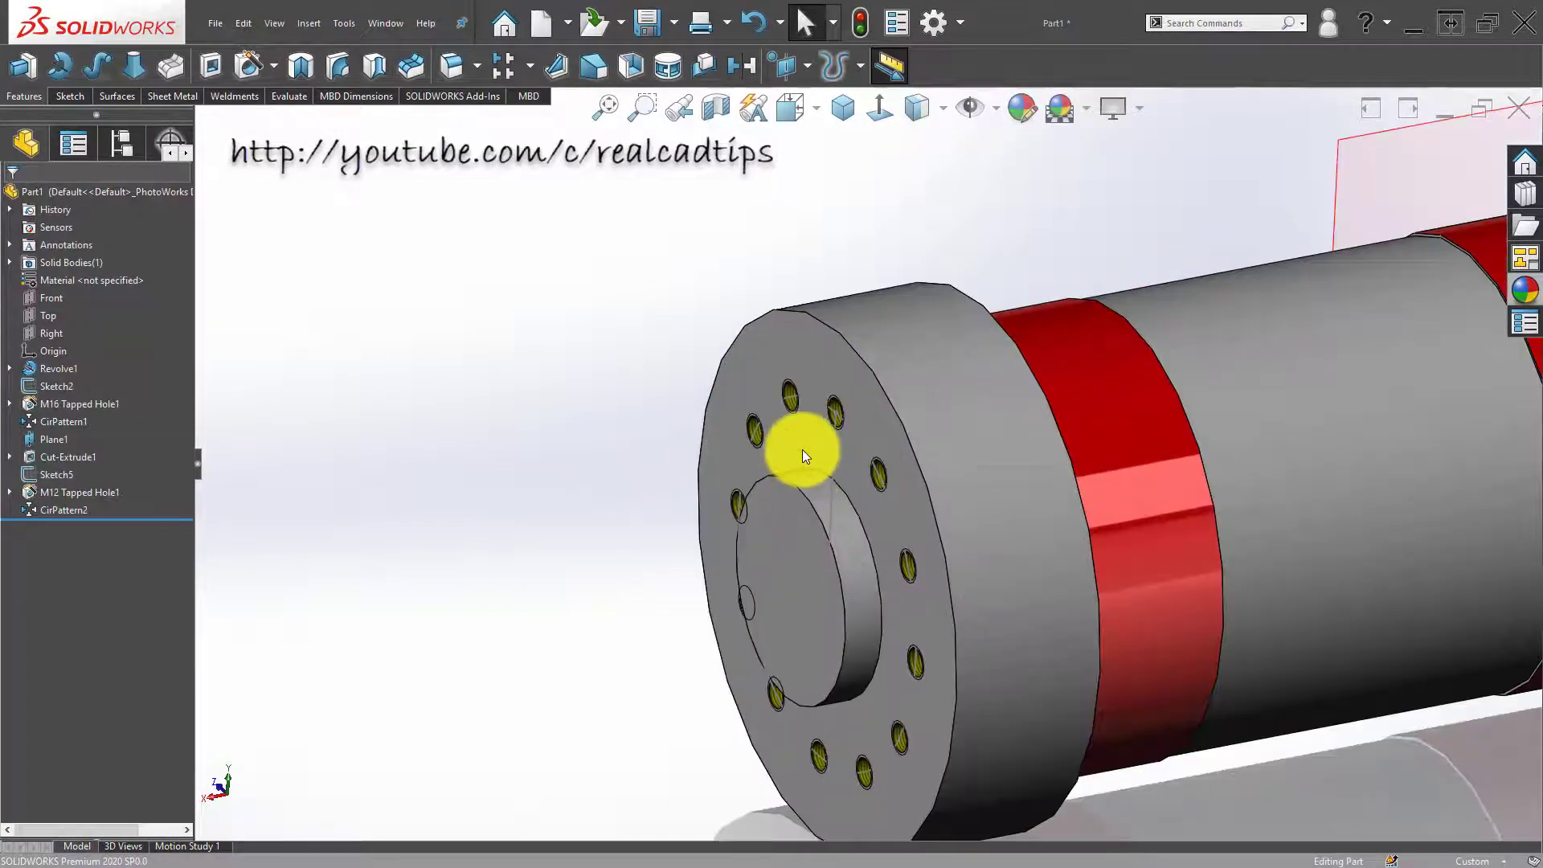
Step: Set the flange's end face red and add a neighbouring face to the selection
{"action": "right_click", "coordinate": [801, 450]}
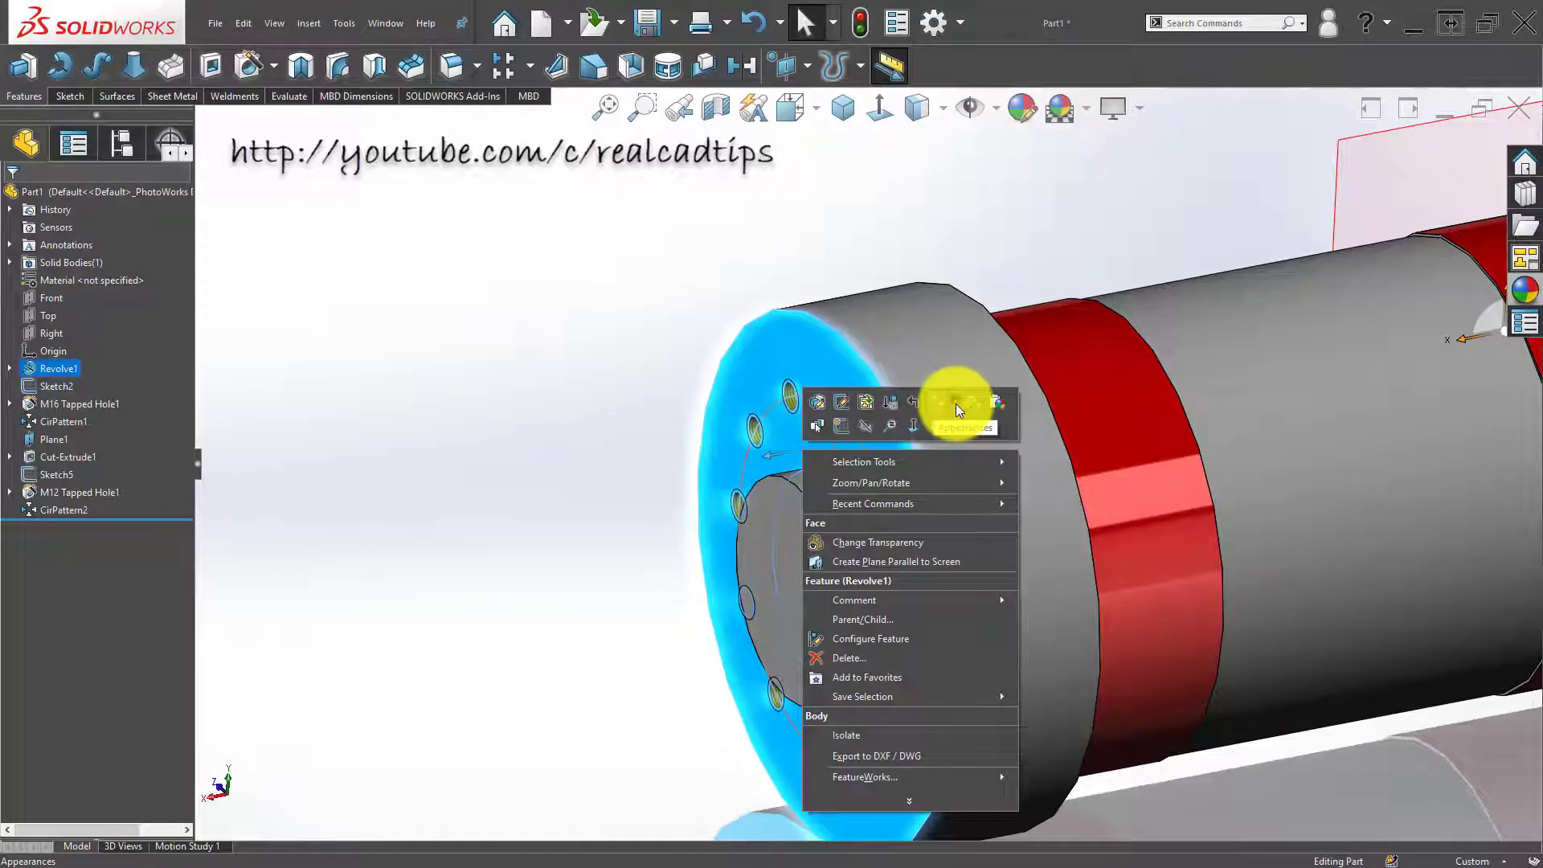
{"action": "left_click", "coordinate": [956, 404]}
{"action": "left_click", "coordinate": [973, 438]}
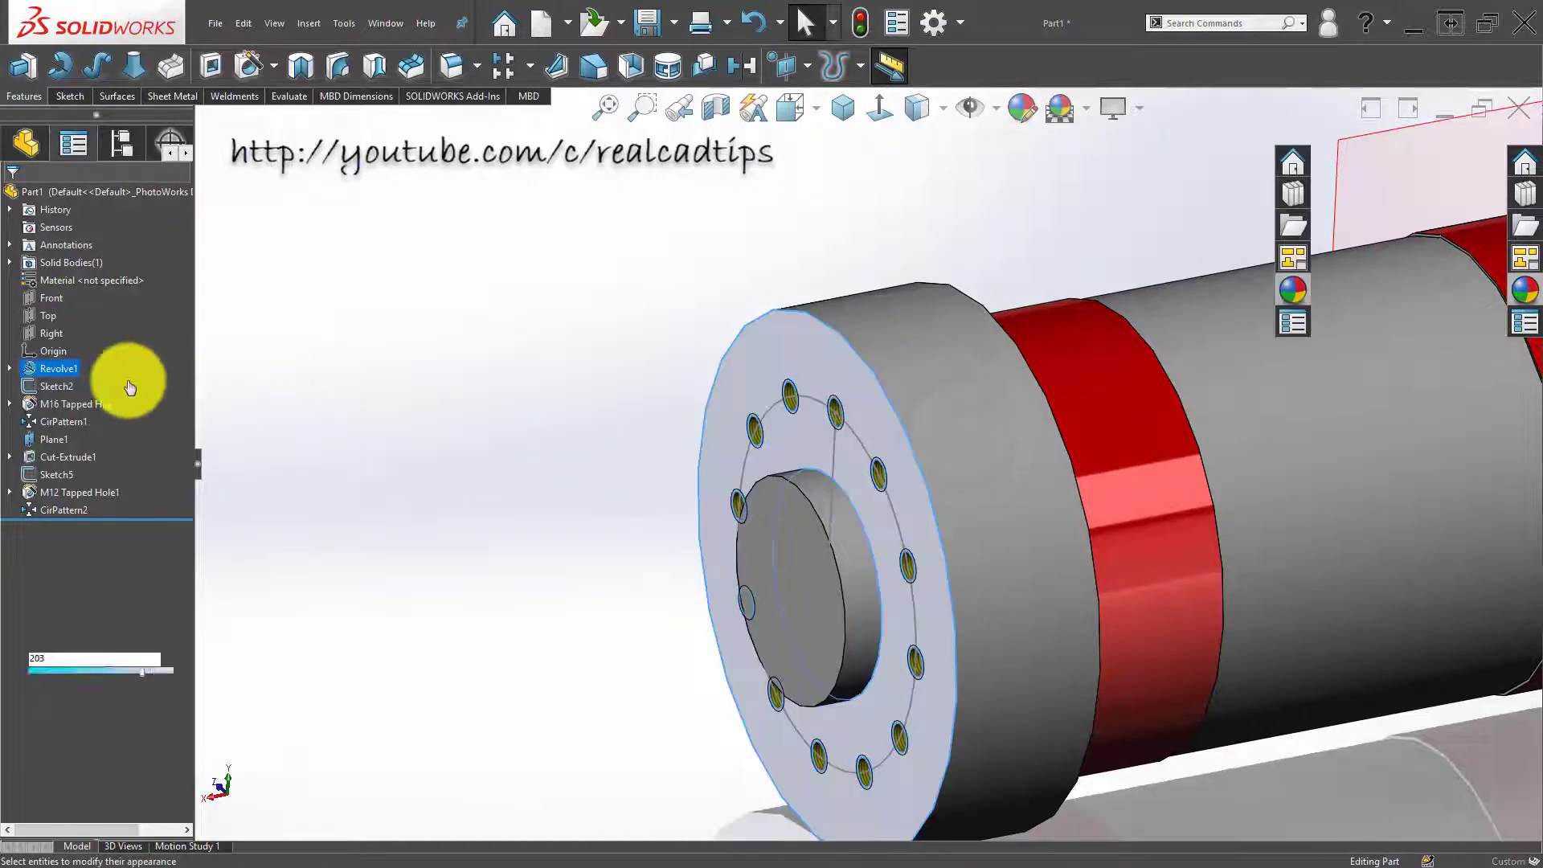
{"action": "left_click", "coordinate": [56, 530]}
{"action": "left_click", "coordinate": [813, 500]}
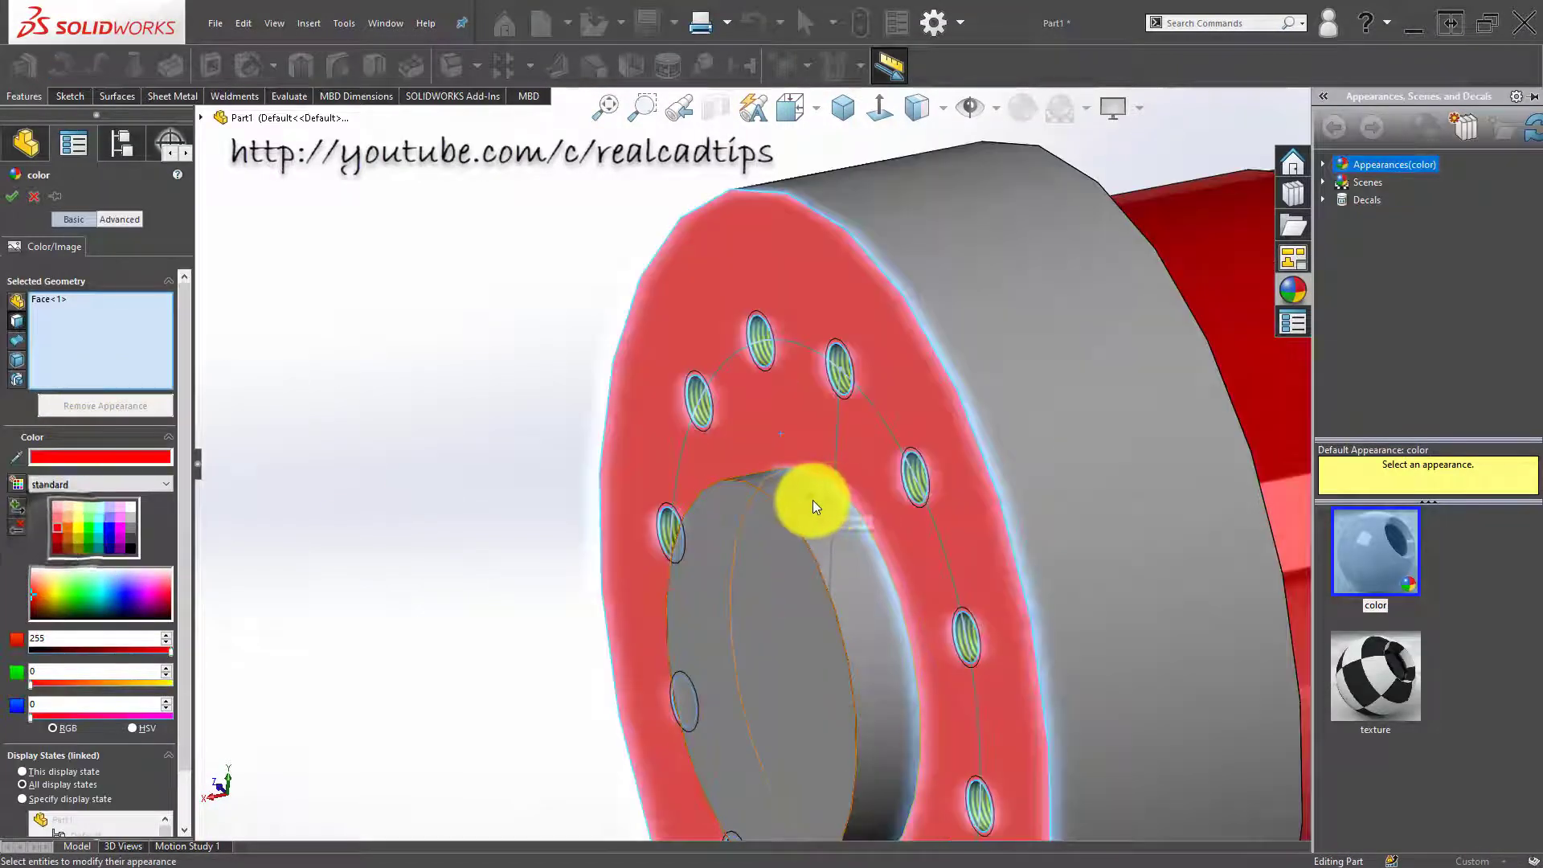
{"action": "scroll", "coordinate": [769, 463], "scroll_direction": "up", "scroll_amount": 5}
Step: Add the far end faces and the inner bore to the red faces, and apply the colour
{"action": "mouse_move", "coordinate": [768, 463]}
{"action": "middle_mouse_down"}
{"action": "mouse_move", "coordinate": [984, 485]}
{"action": "mouse_move", "coordinate": [1101, 465]}
{"action": "middle_mouse_up"}
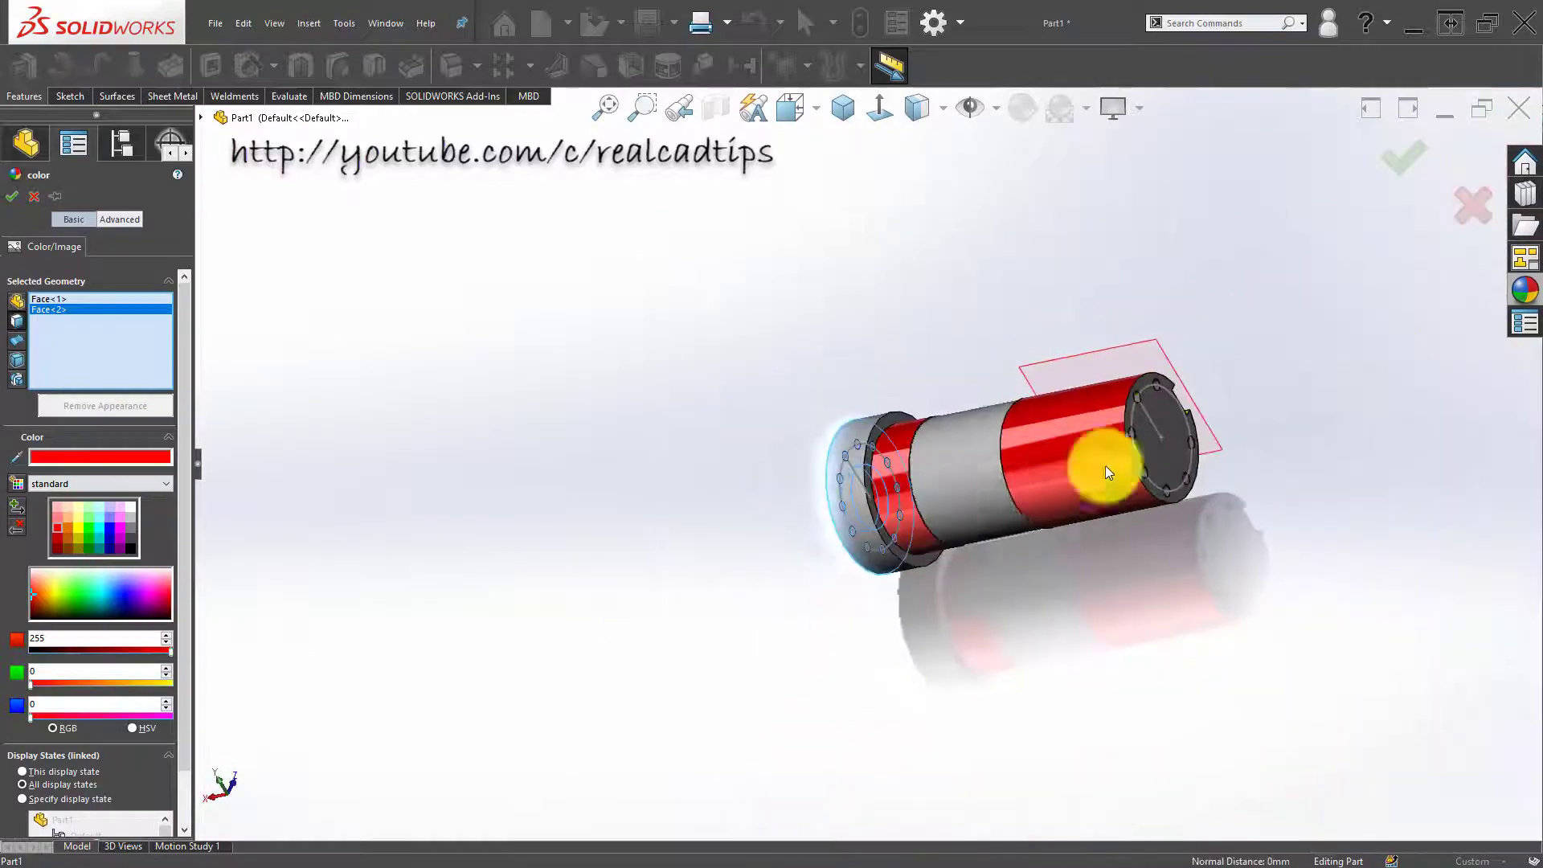
{"action": "scroll", "coordinate": [979, 458], "scroll_direction": "up", "scroll_amount": 5}
{"action": "left_click", "coordinate": [941, 458]}
{"action": "scroll", "coordinate": [268, 417], "scroll_direction": "up", "scroll_amount": 3}
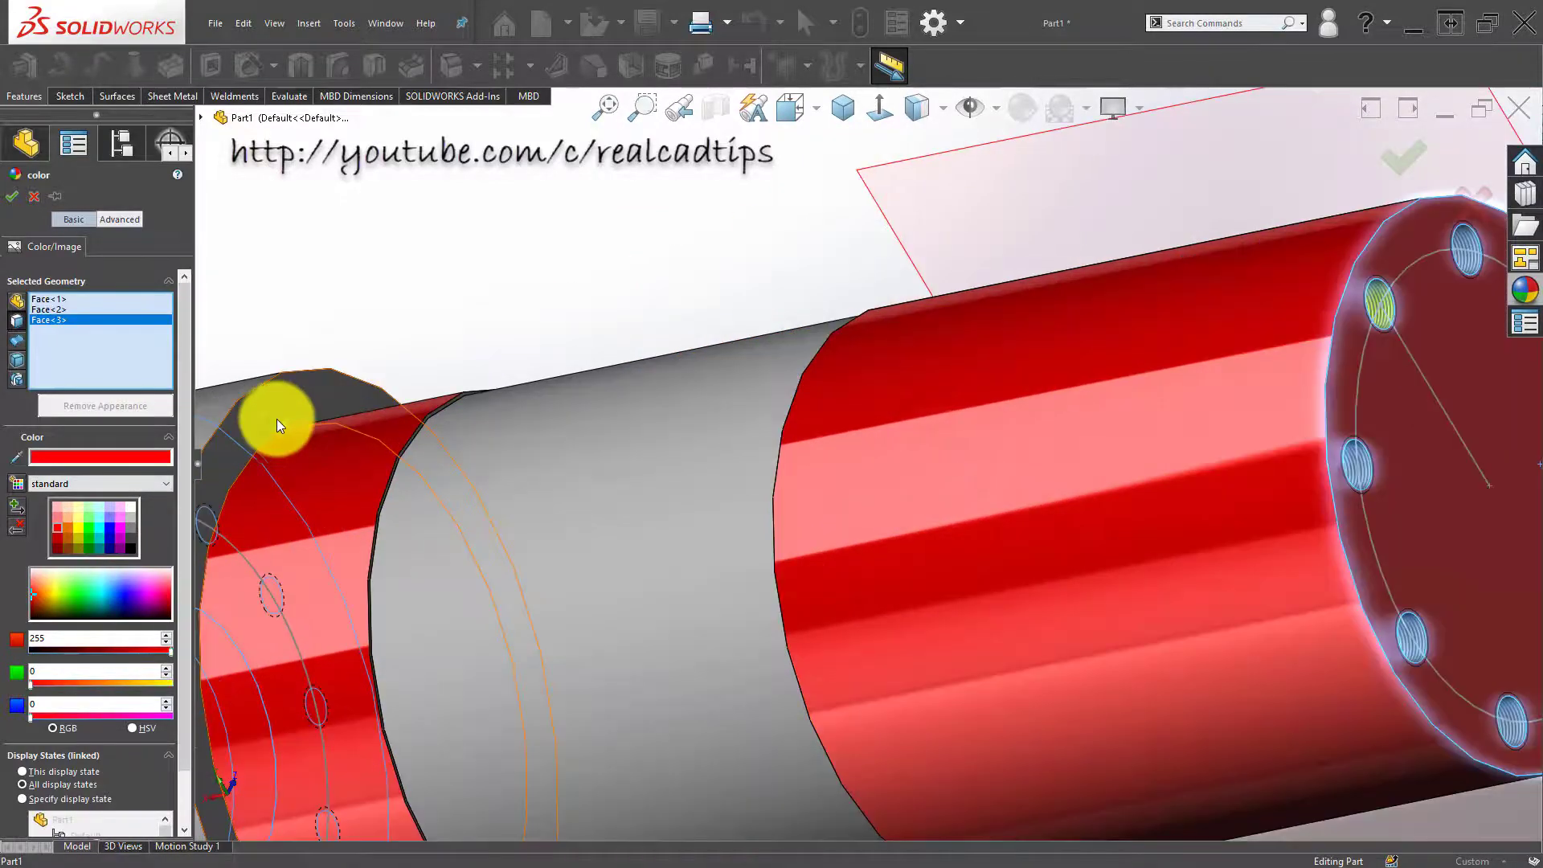
{"action": "left_click", "coordinate": [268, 417]}
{"action": "scroll", "coordinate": [402, 441], "scroll_direction": "down", "scroll_amount": 5}
{"action": "mouse_move", "coordinate": [403, 441]}
{"action": "middle_mouse_down"}
{"action": "mouse_move", "coordinate": [841, 426]}
{"action": "mouse_move", "coordinate": [768, 448]}
{"action": "middle_mouse_up"}
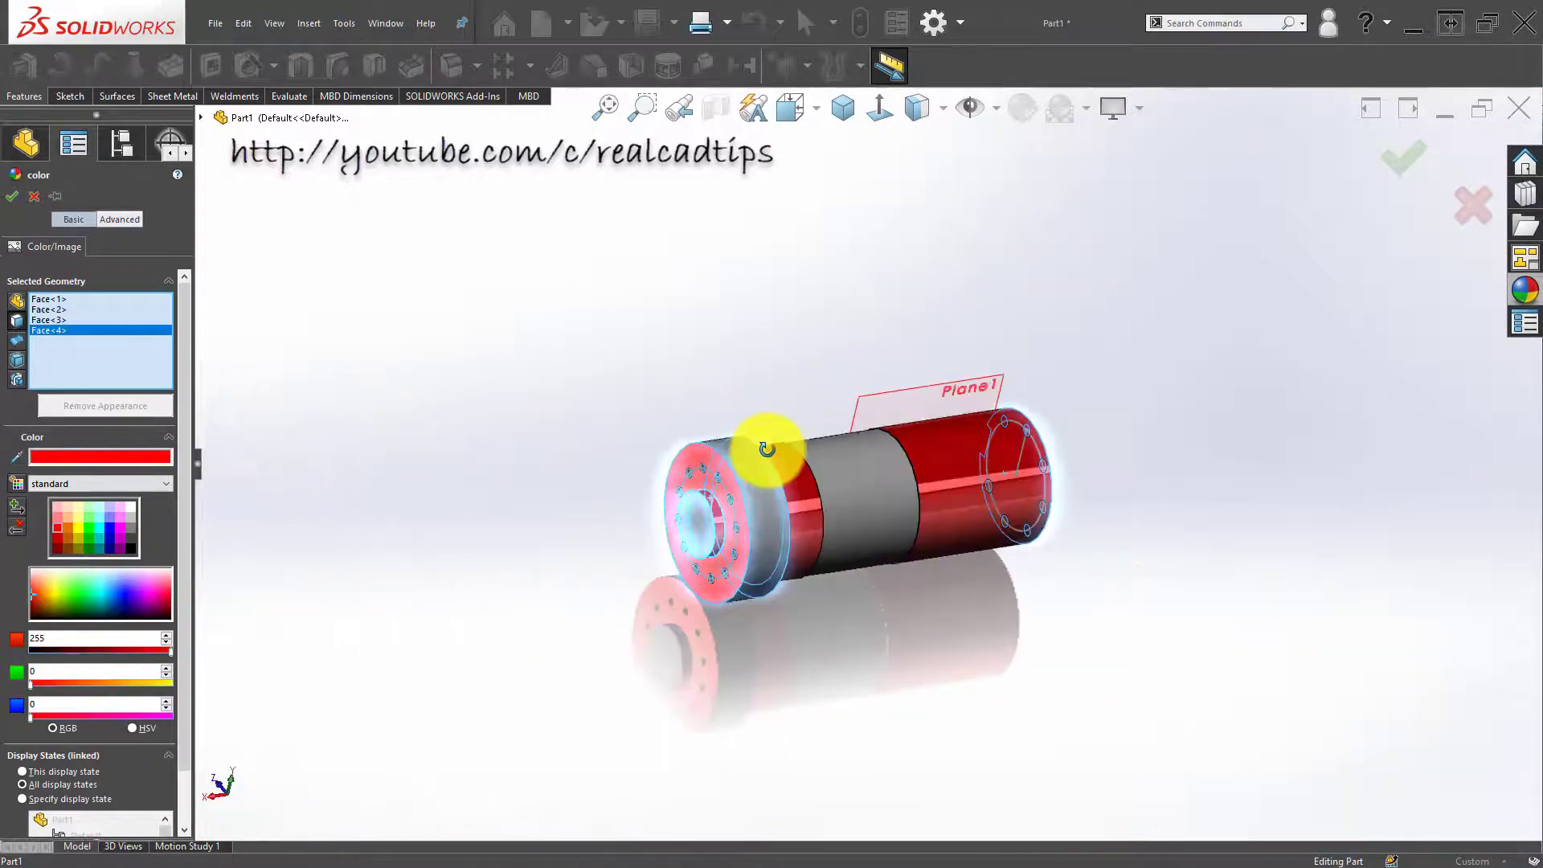
{"action": "scroll", "coordinate": [702, 517], "scroll_direction": "up", "scroll_amount": 5}
{"action": "left_click", "coordinate": [740, 504]}
{"action": "scroll", "coordinate": [728, 495], "scroll_direction": "down", "scroll_amount": 5}
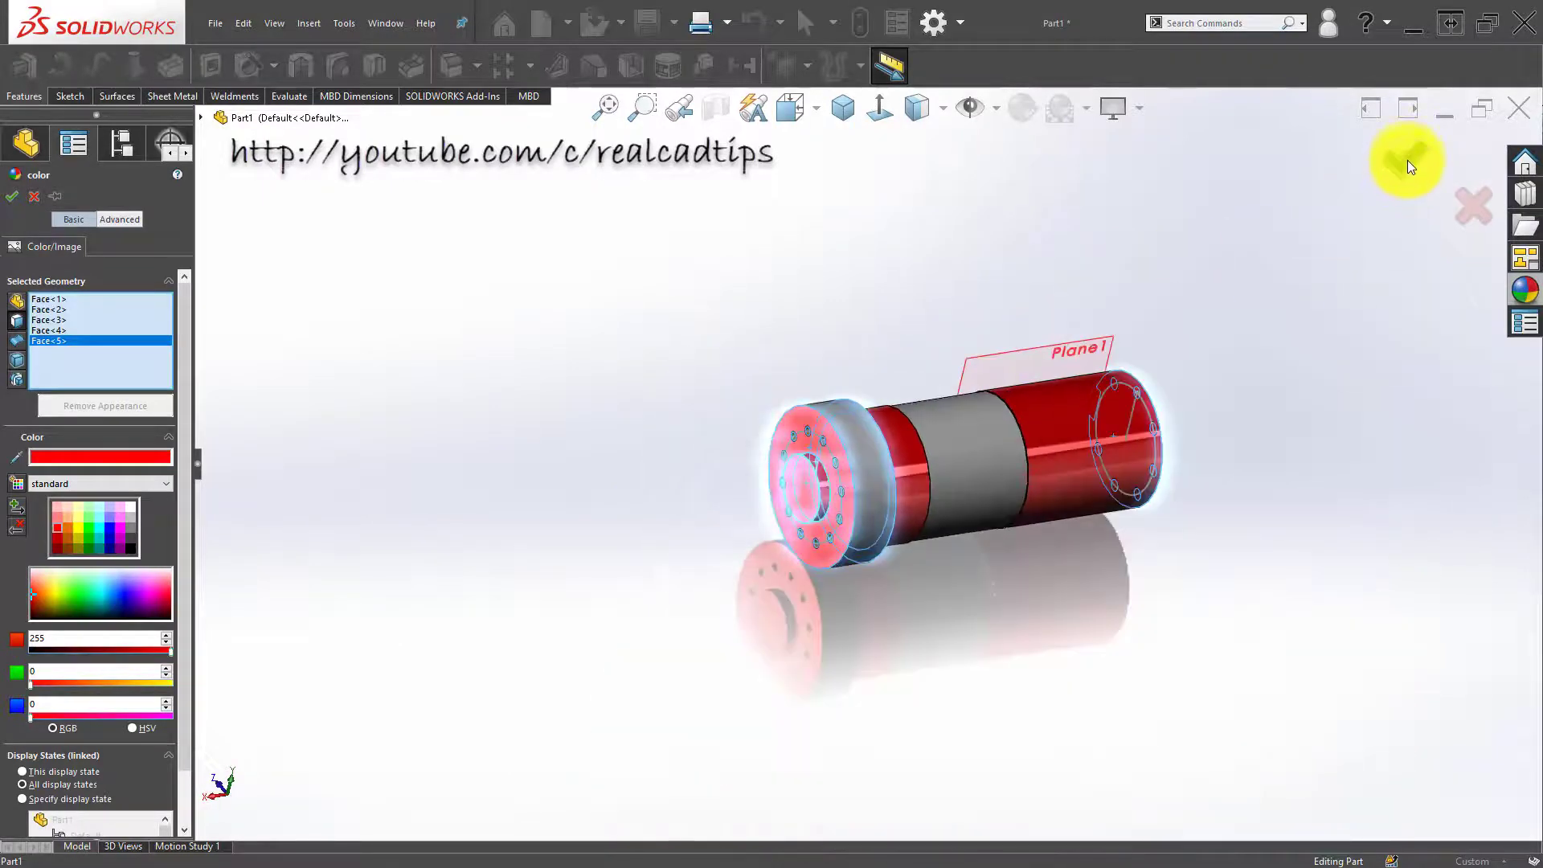
{"action": "left_click", "coordinate": [1404, 158]}
{"action": "mouse_move", "coordinate": [1387, 286]}
{"action": "middle_mouse_down"}
{"action": "mouse_move", "coordinate": [957, 378]}
{"action": "mouse_move", "coordinate": [1051, 383]}
{"action": "mouse_move", "coordinate": [1305, 525]}
{"action": "middle_mouse_up"}
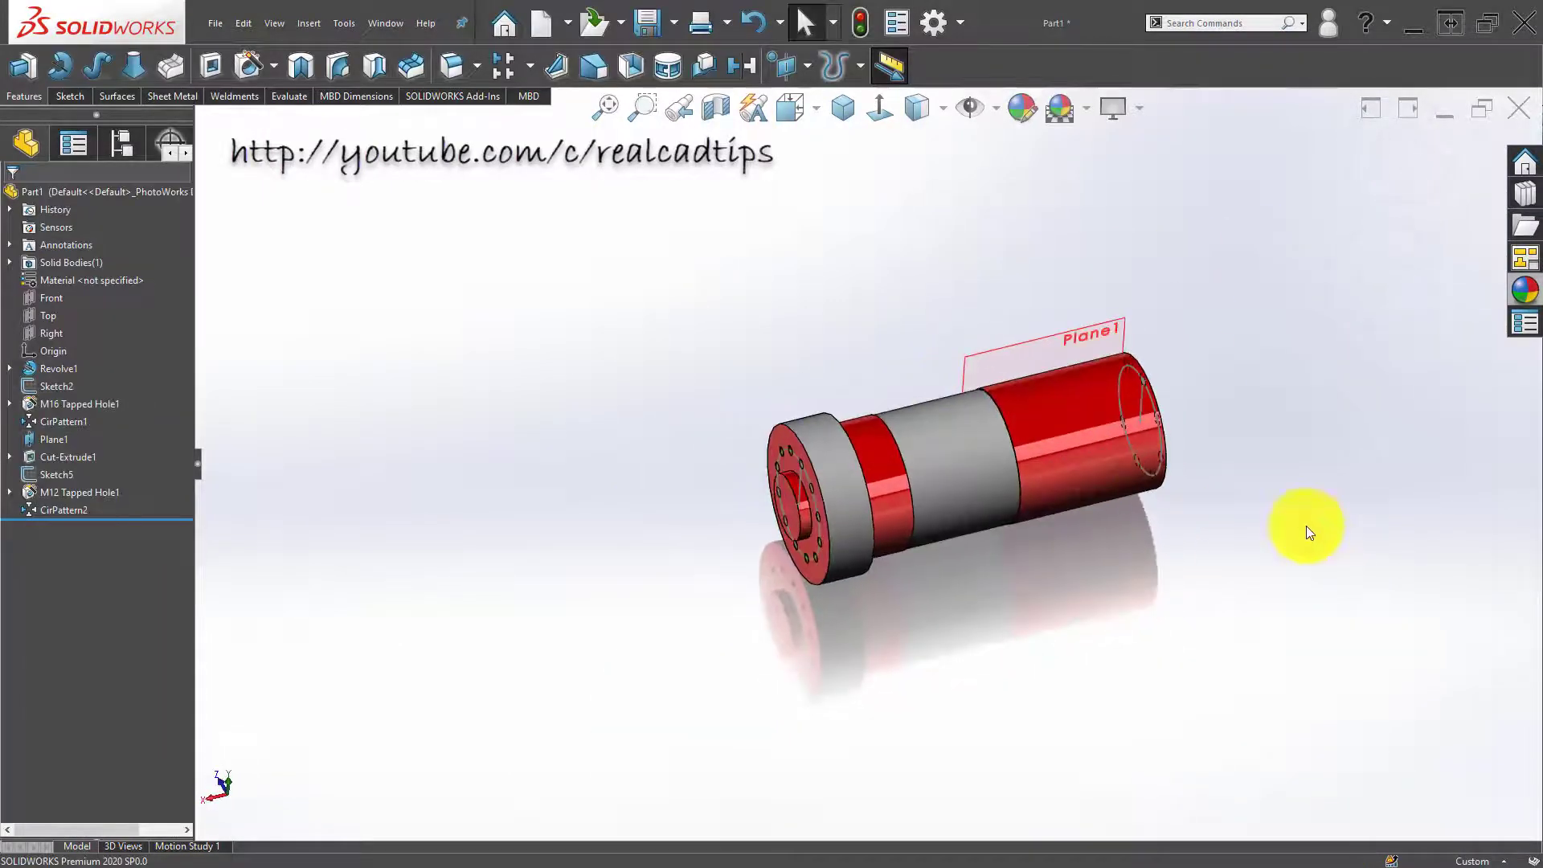
Step: Switch to isometric view, then select the Right plane in new Part2
{"action": "left_click", "coordinate": [839, 116]}
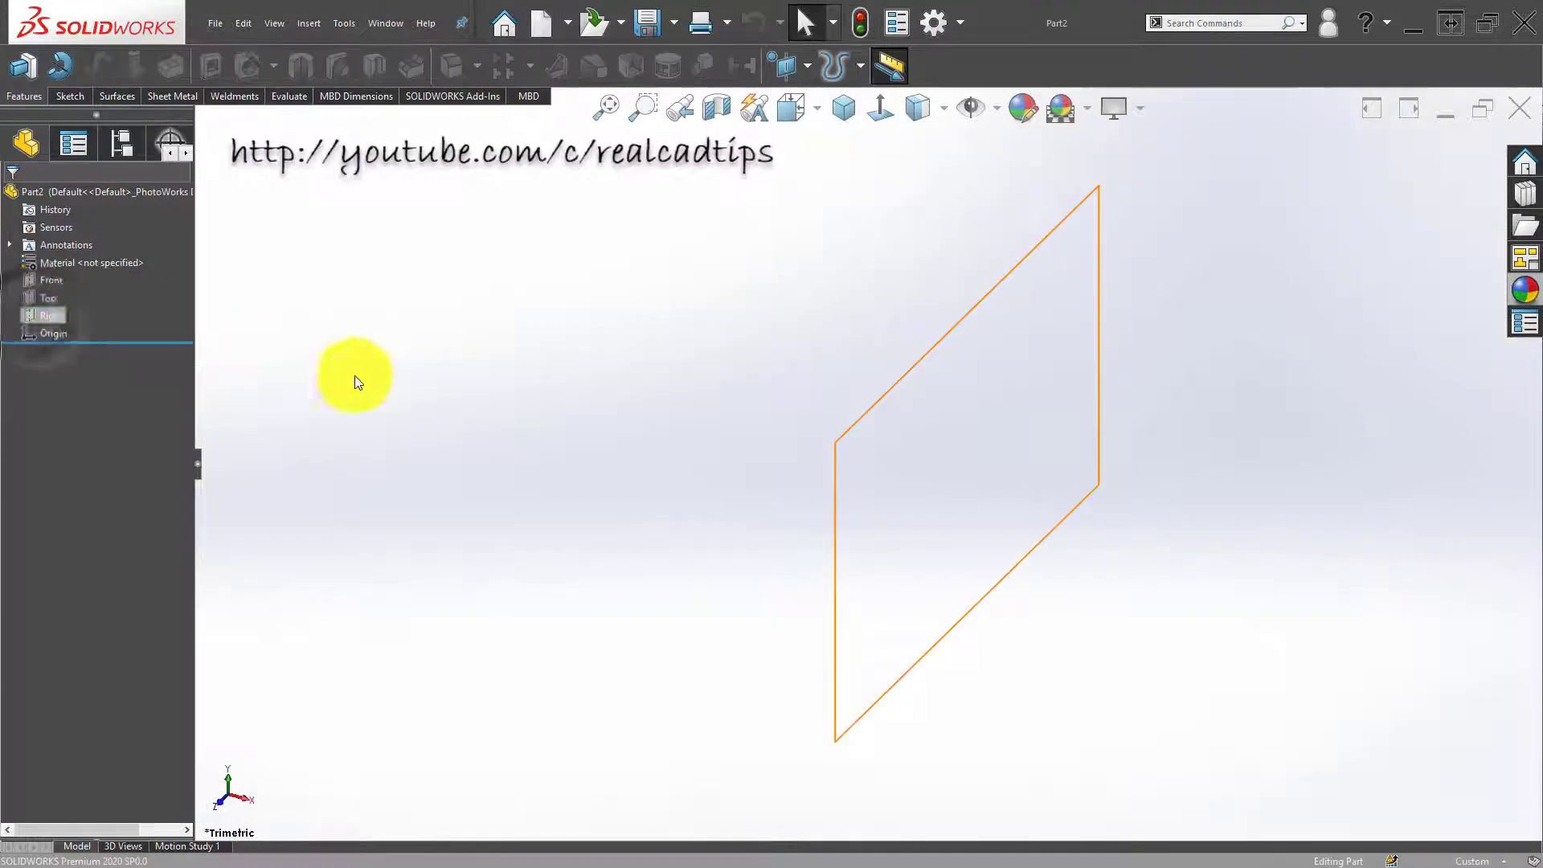
{"action": "left_click", "coordinate": [53, 315]}
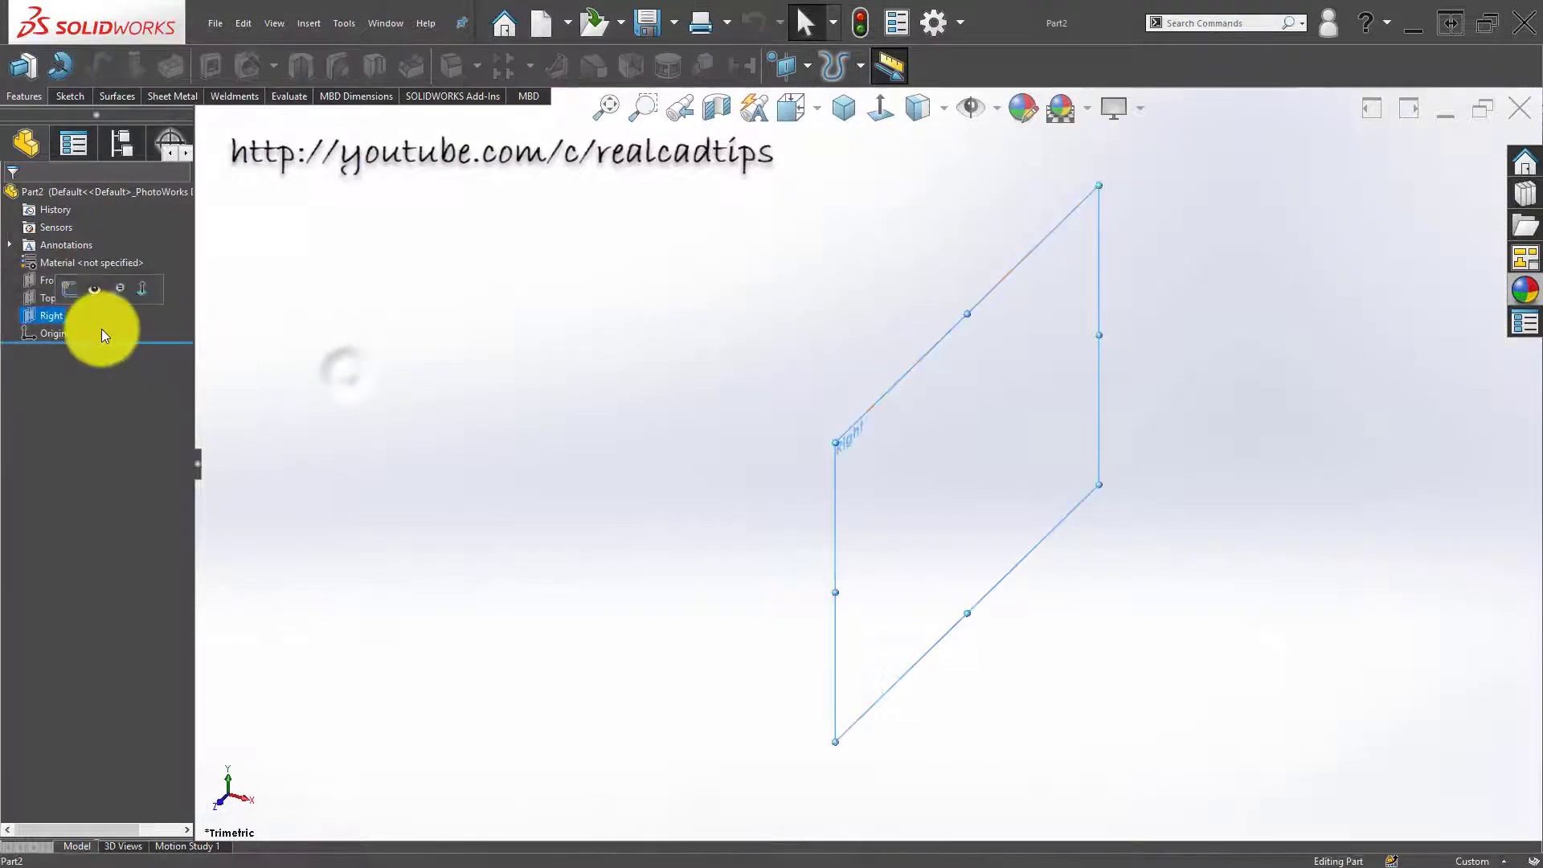
Step: Sketch a vertical centreline up from the origin on the Right plane
{"action": "left_click", "coordinate": [70, 293]}
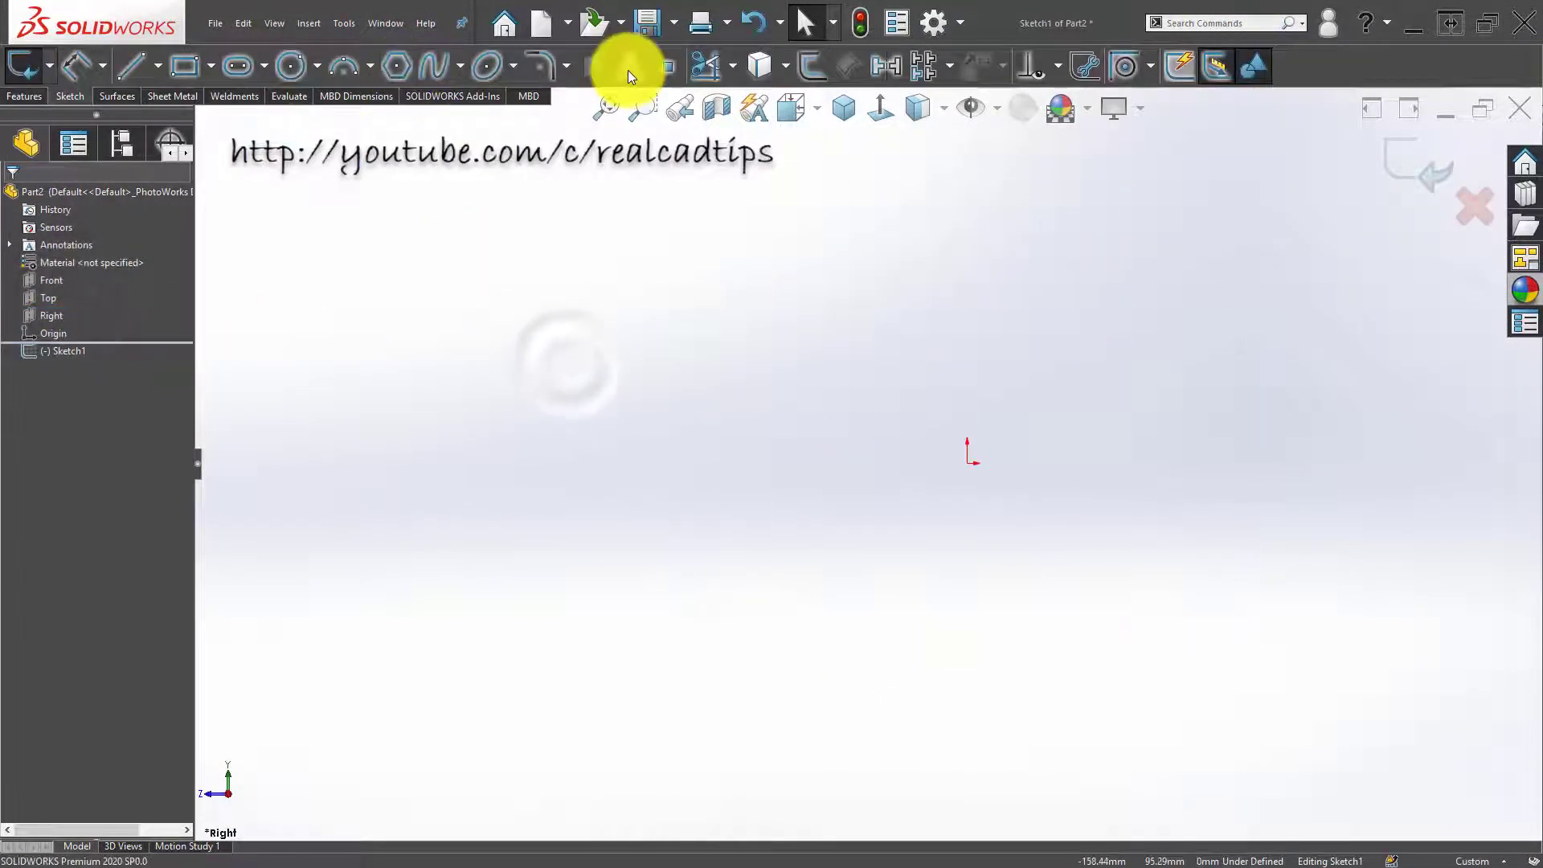
{"action": "left_click", "coordinate": [158, 65]}
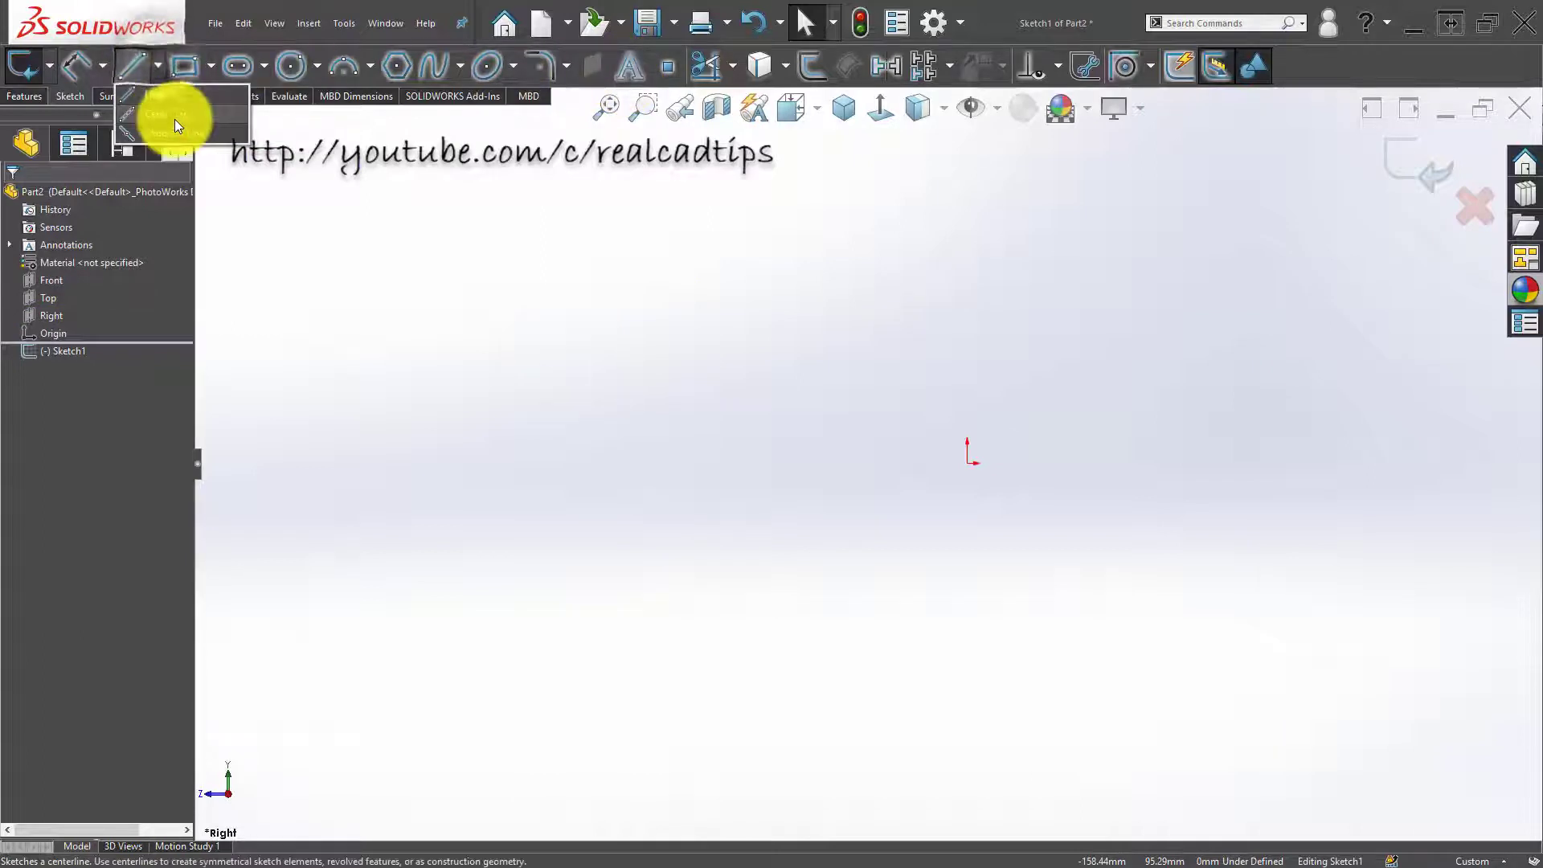
{"action": "left_click", "coordinate": [175, 119]}
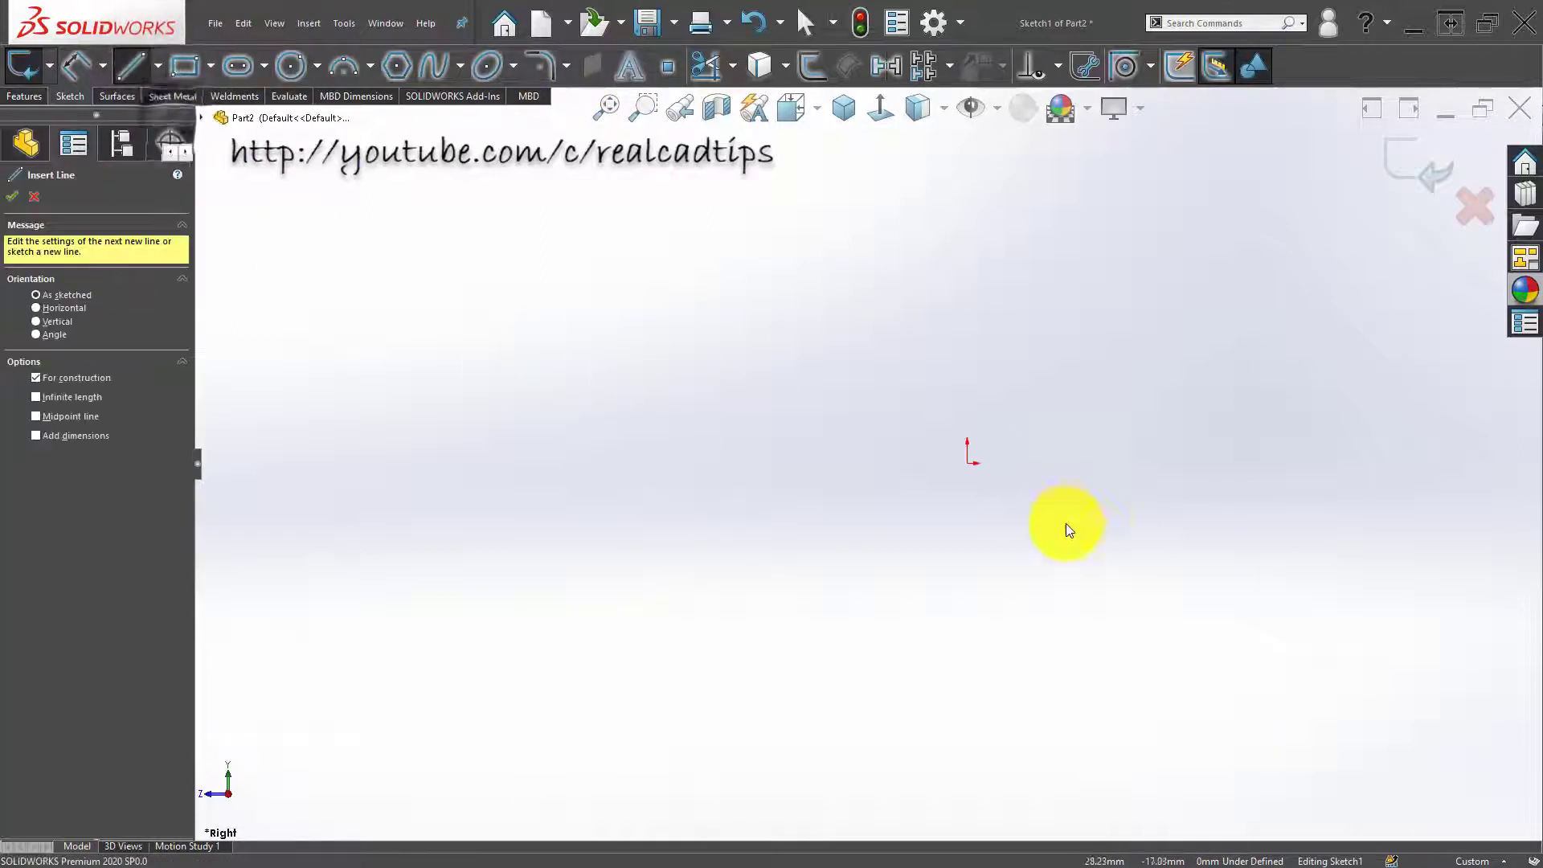
{"action": "left_click", "coordinate": [966, 464]}
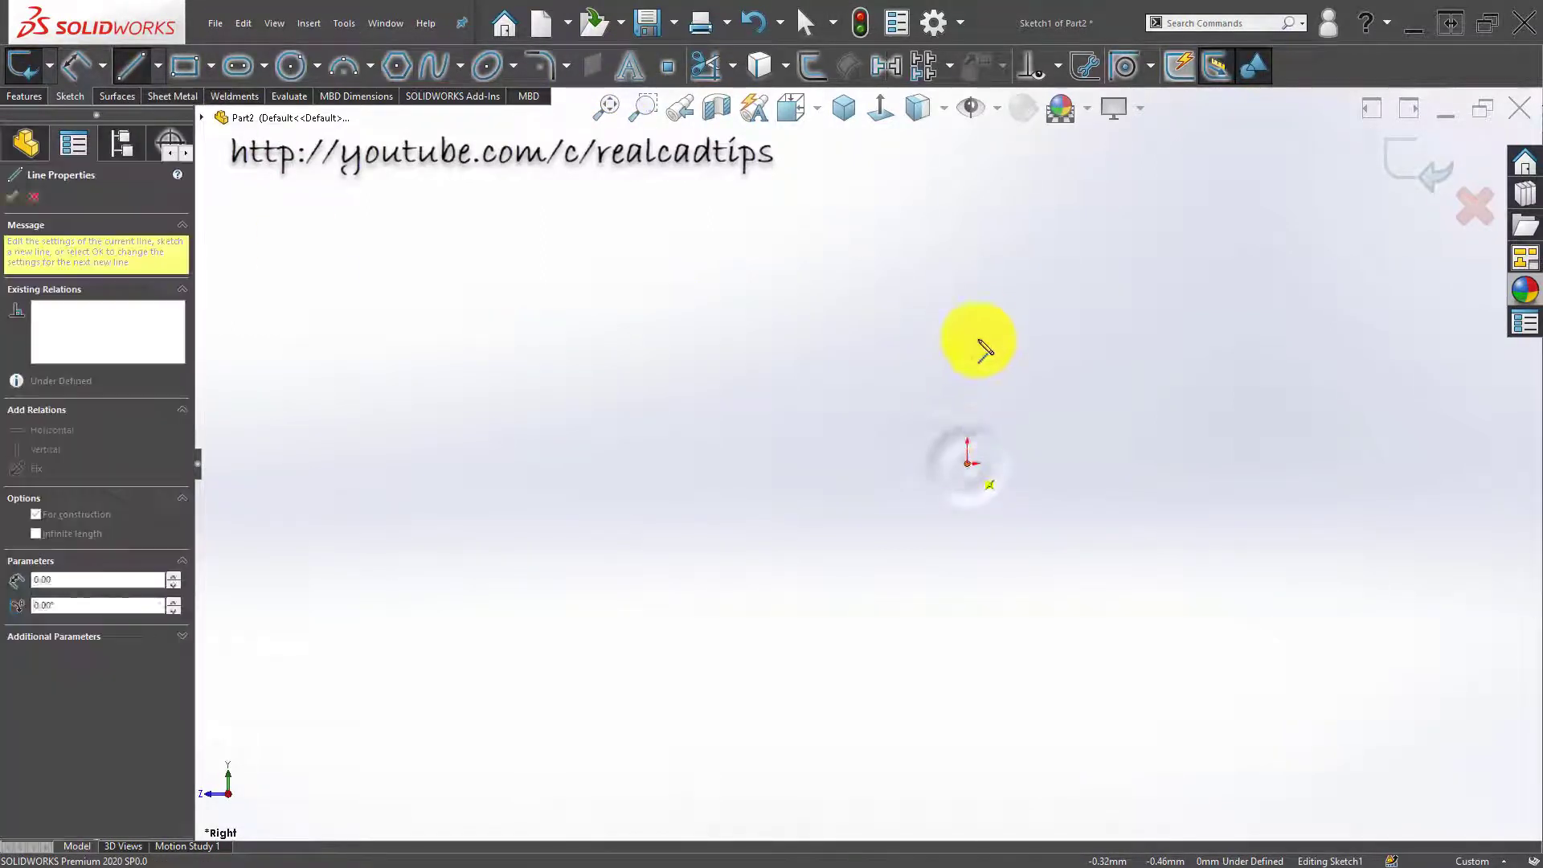
{"action": "left_click", "coordinate": [969, 283]}
{"action": "double_click", "coordinate": [801, 368]}
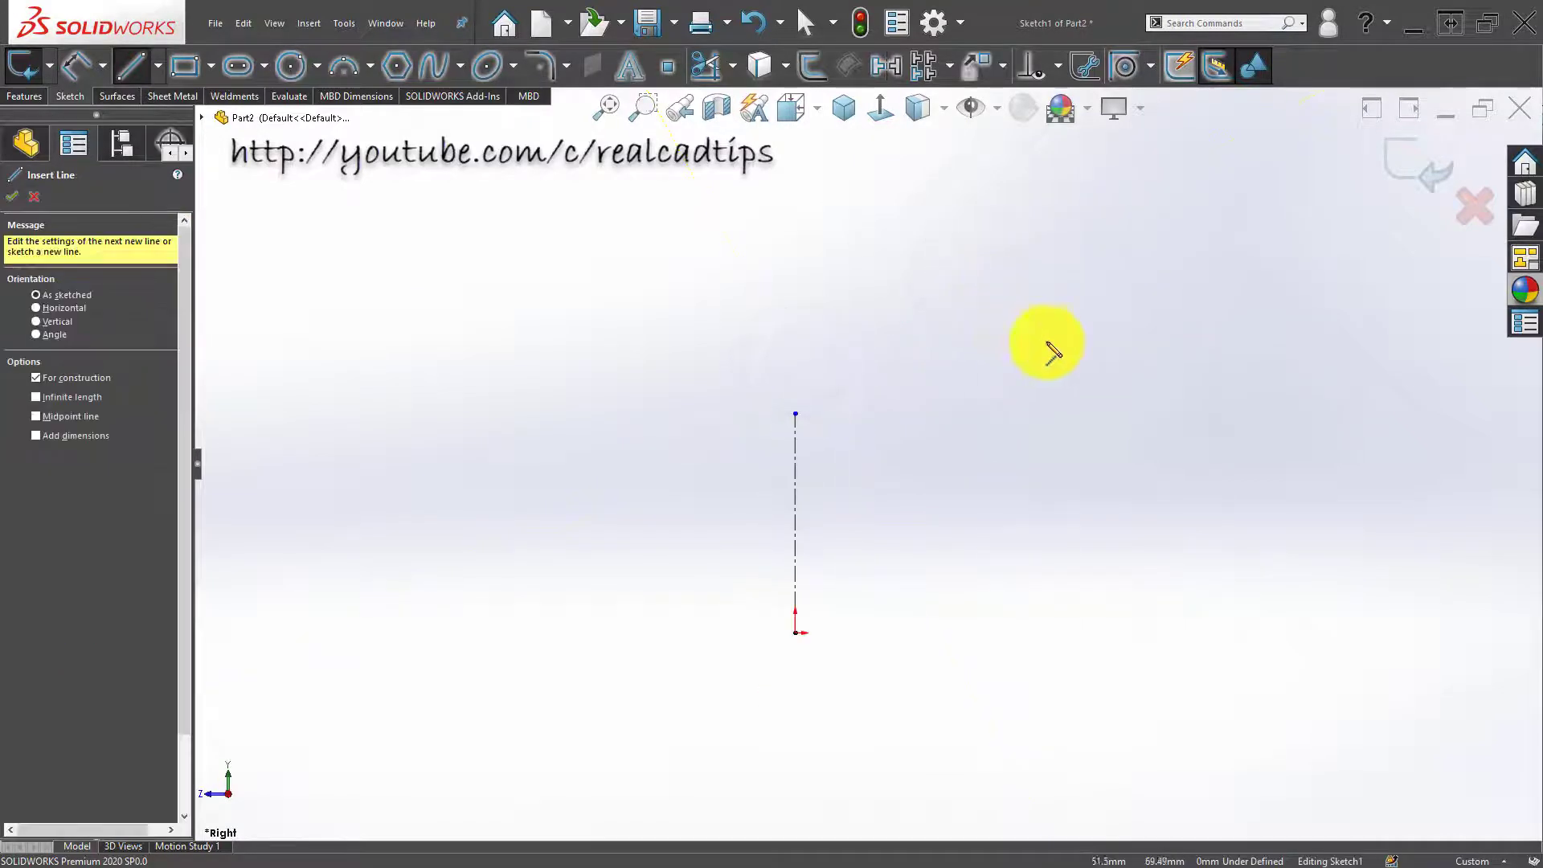
Step: Draw the closed stepped flange outline with lines beside the centreline
{"action": "left_click", "coordinate": [131, 65]}
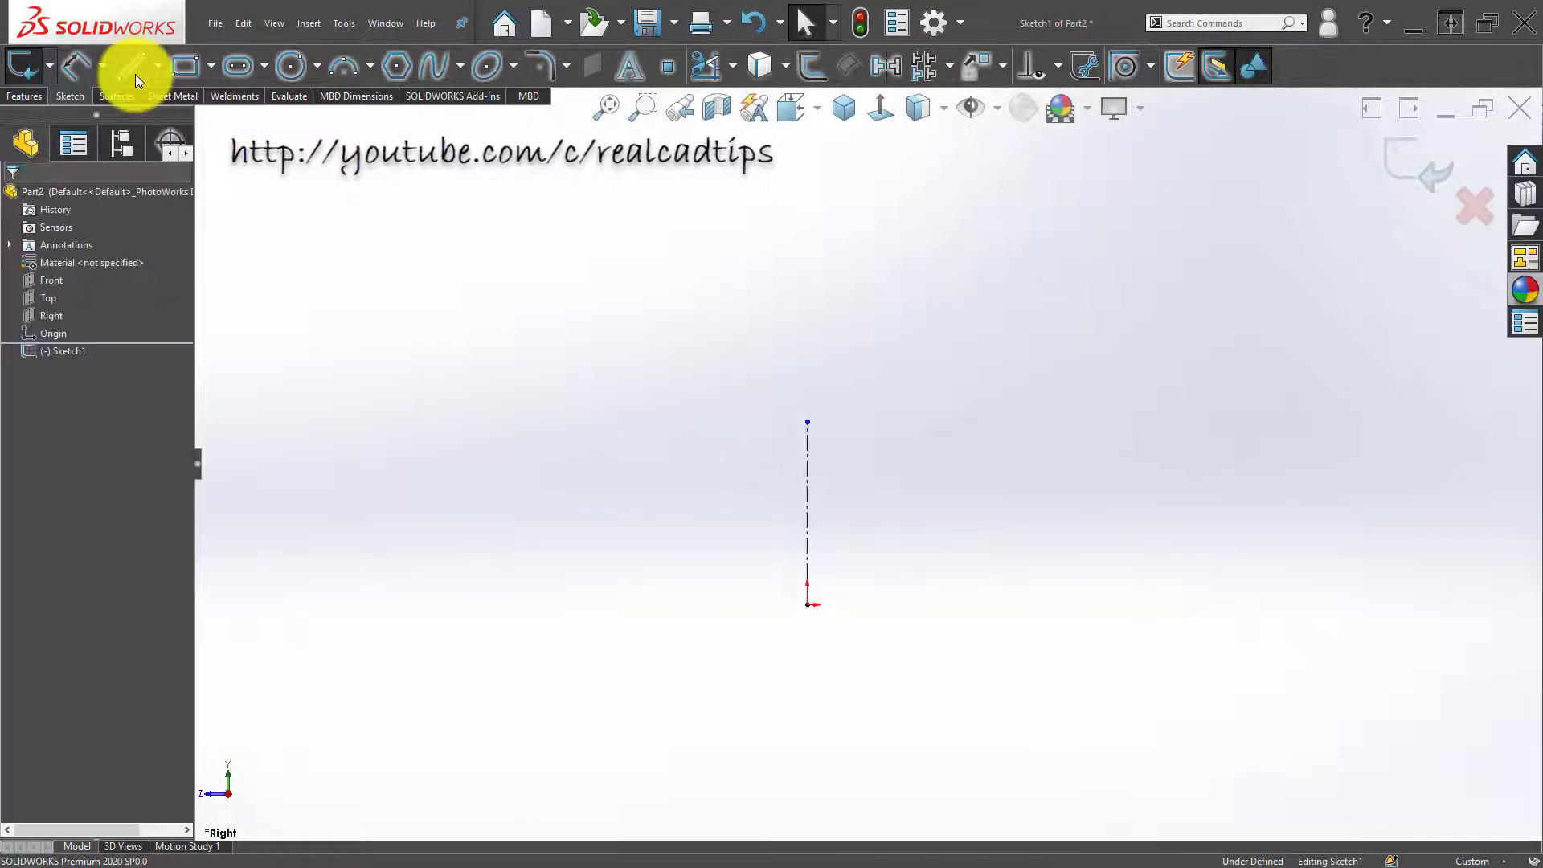
{"action": "left_click", "coordinate": [807, 421]}
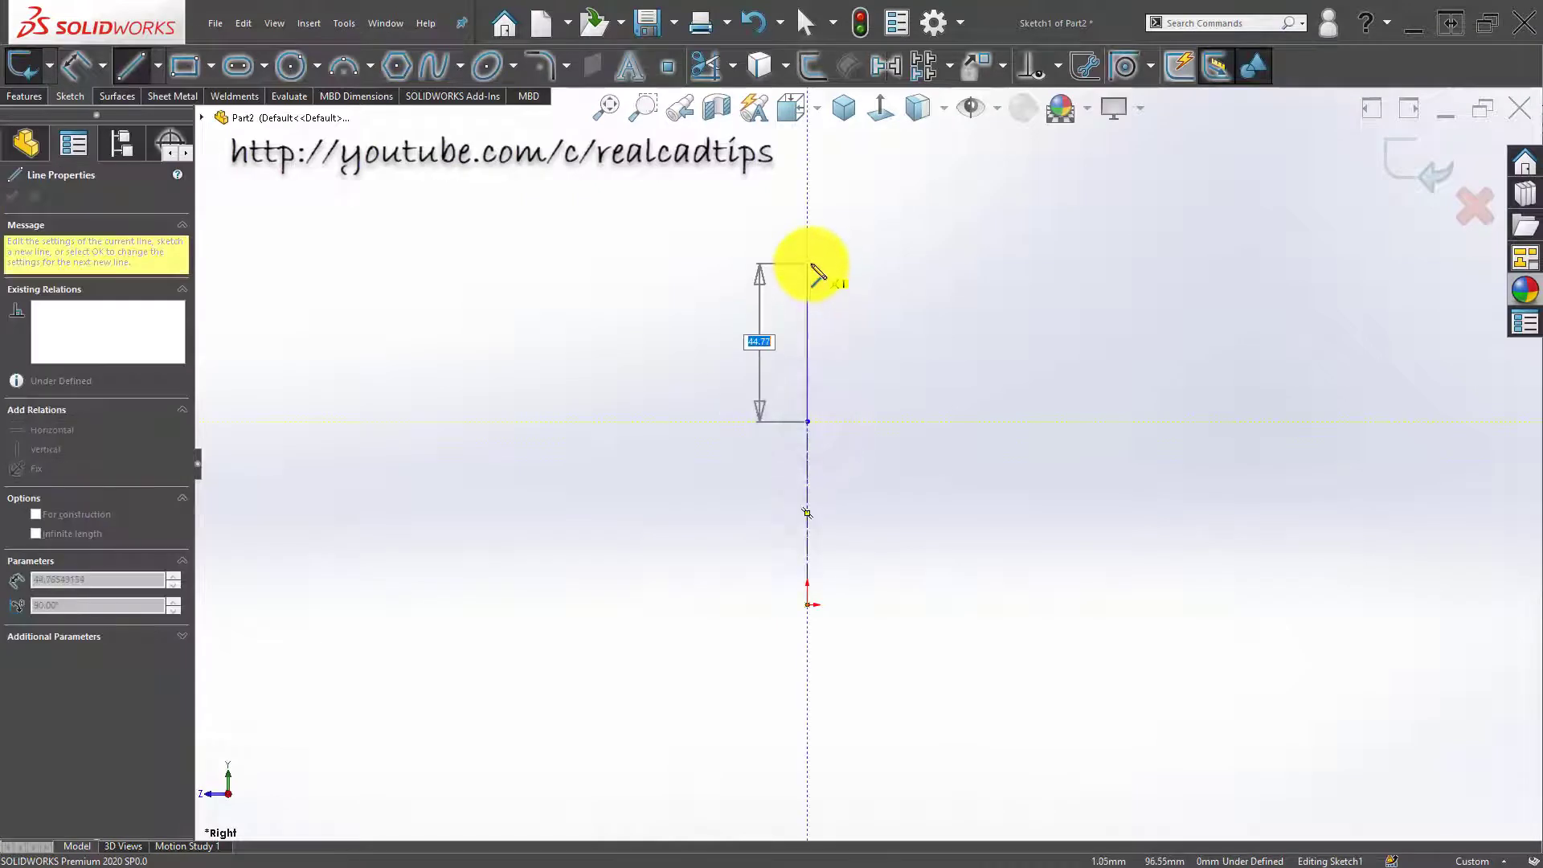
{"action": "left_click", "coordinate": [807, 264]}
{"action": "left_click", "coordinate": [849, 263]}
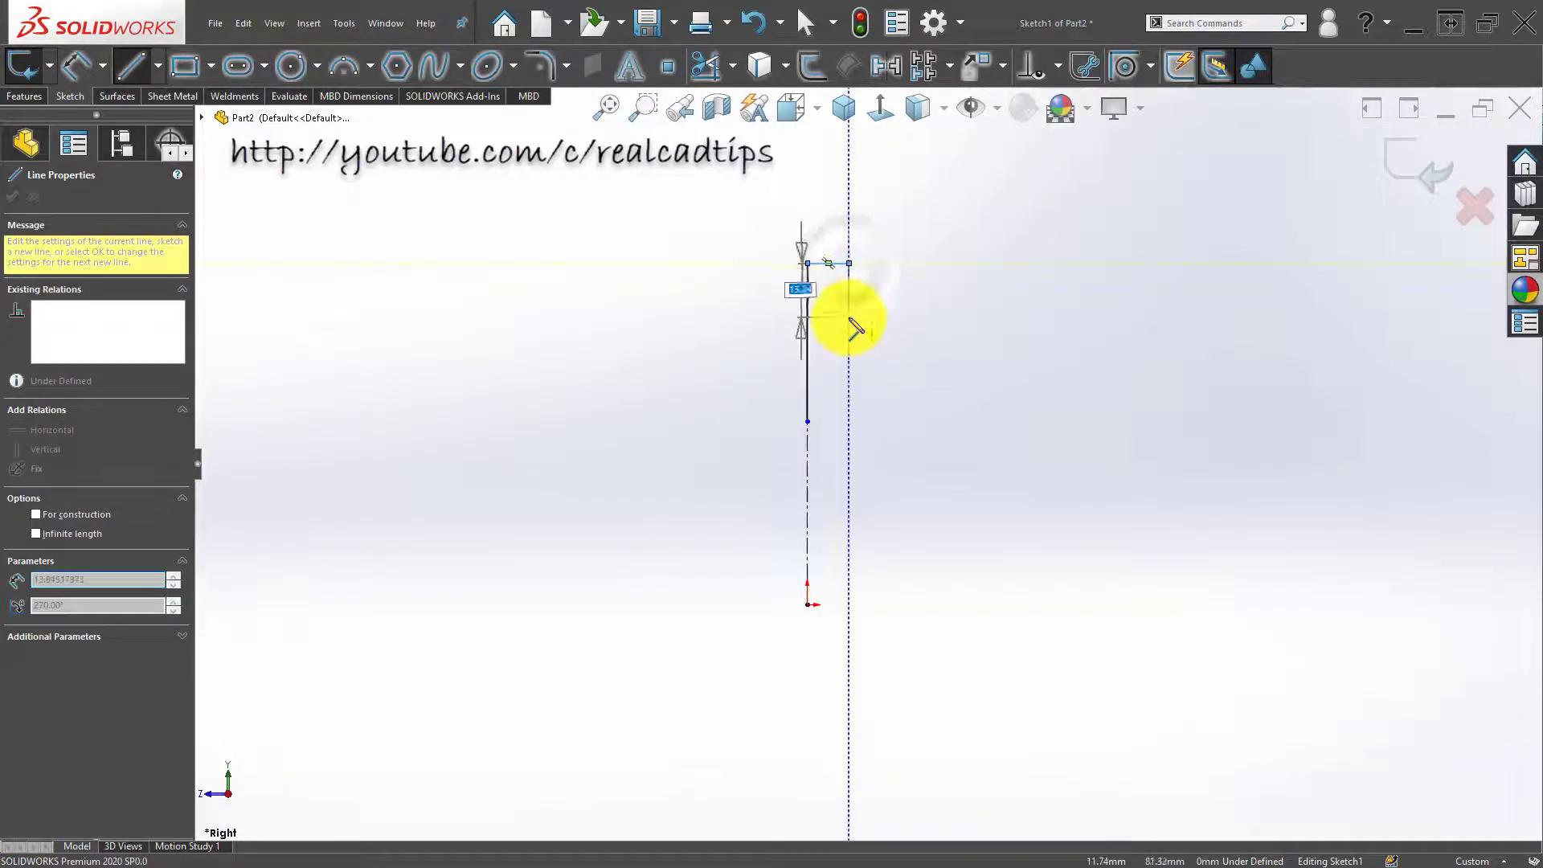
{"action": "left_click", "coordinate": [850, 322]}
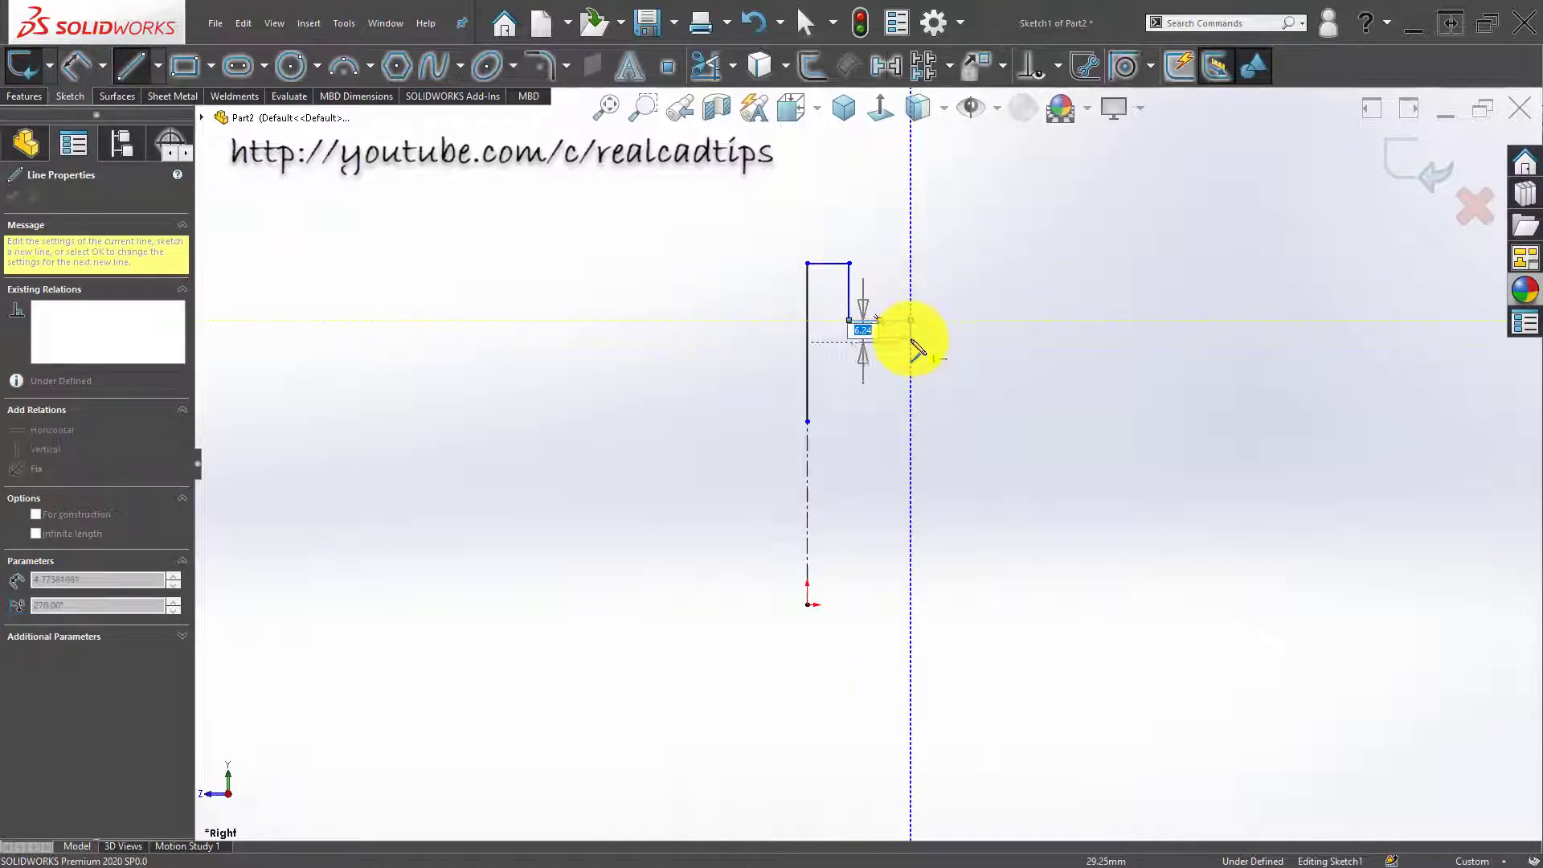
{"action": "left_click", "coordinate": [910, 321]}
{"action": "left_click", "coordinate": [910, 343]}
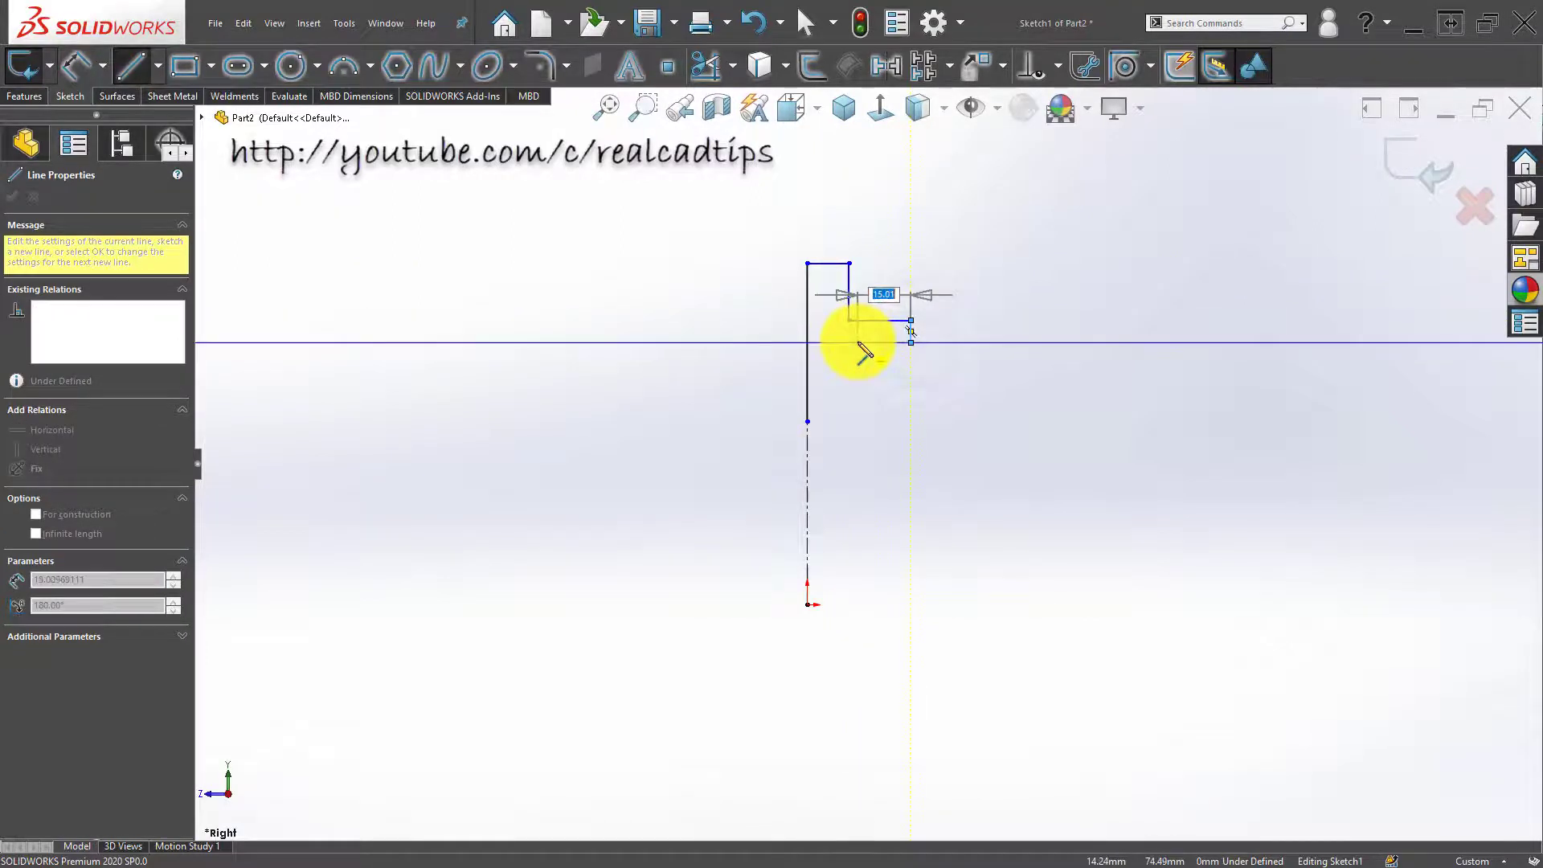
{"action": "left_click", "coordinate": [861, 343]}
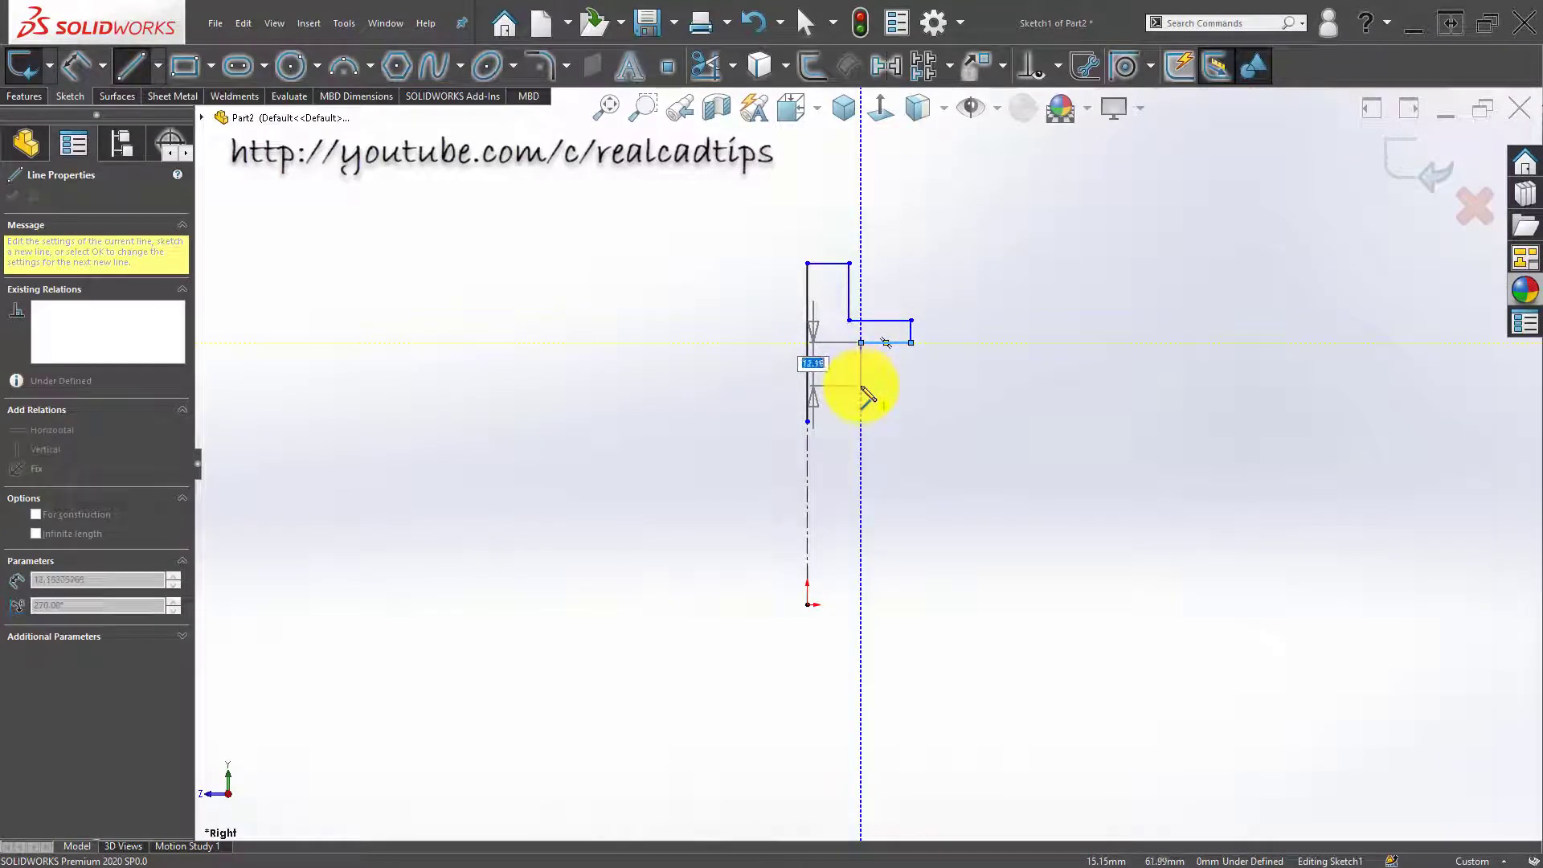
{"action": "left_click", "coordinate": [861, 421]}
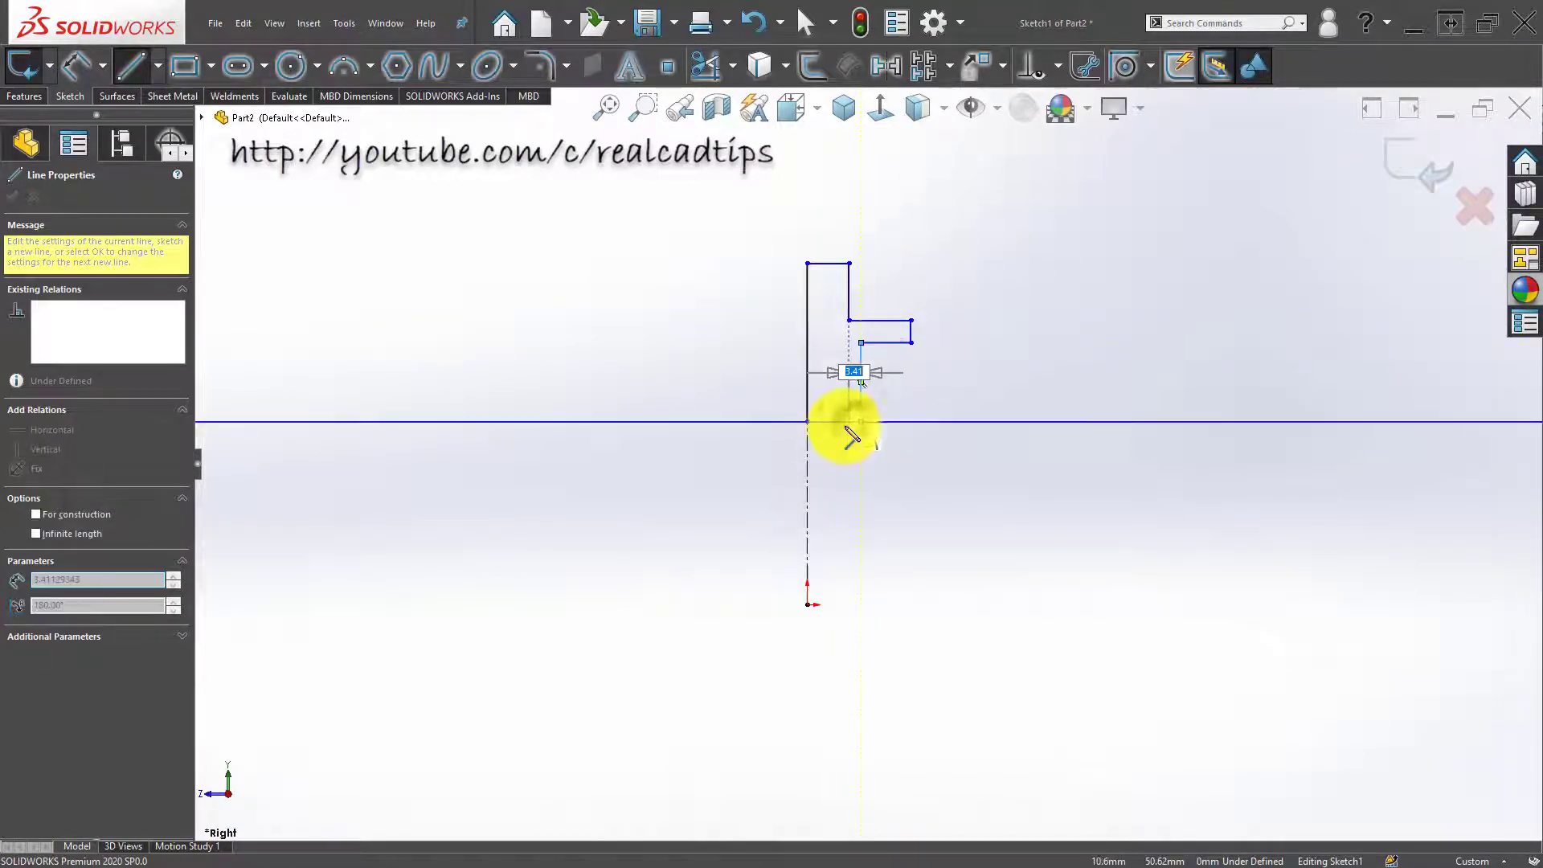
{"action": "left_click", "coordinate": [843, 423]}
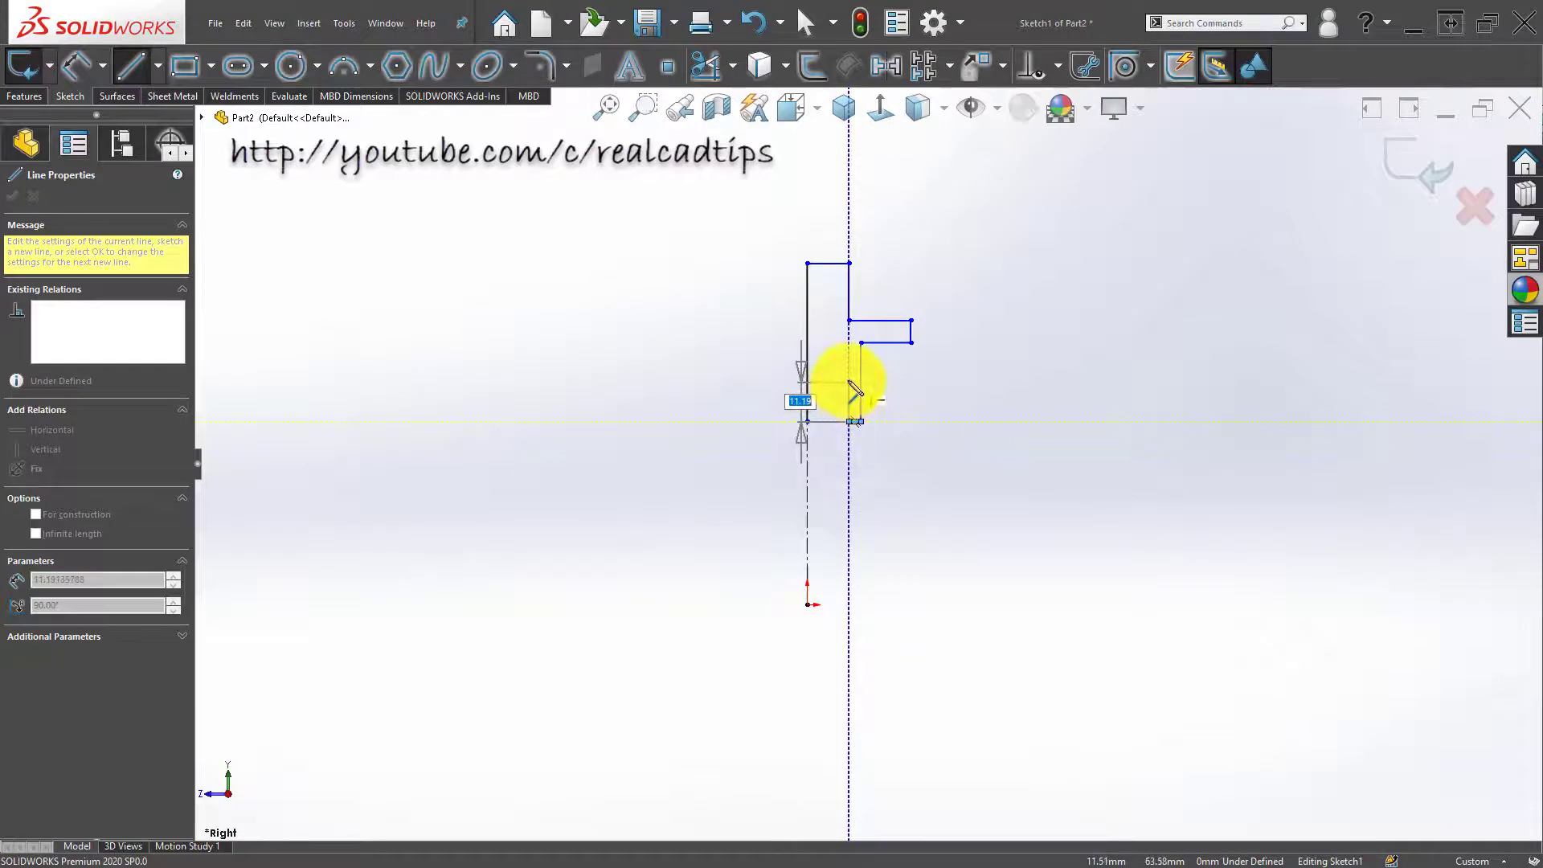
{"action": "left_click", "coordinate": [849, 381]}
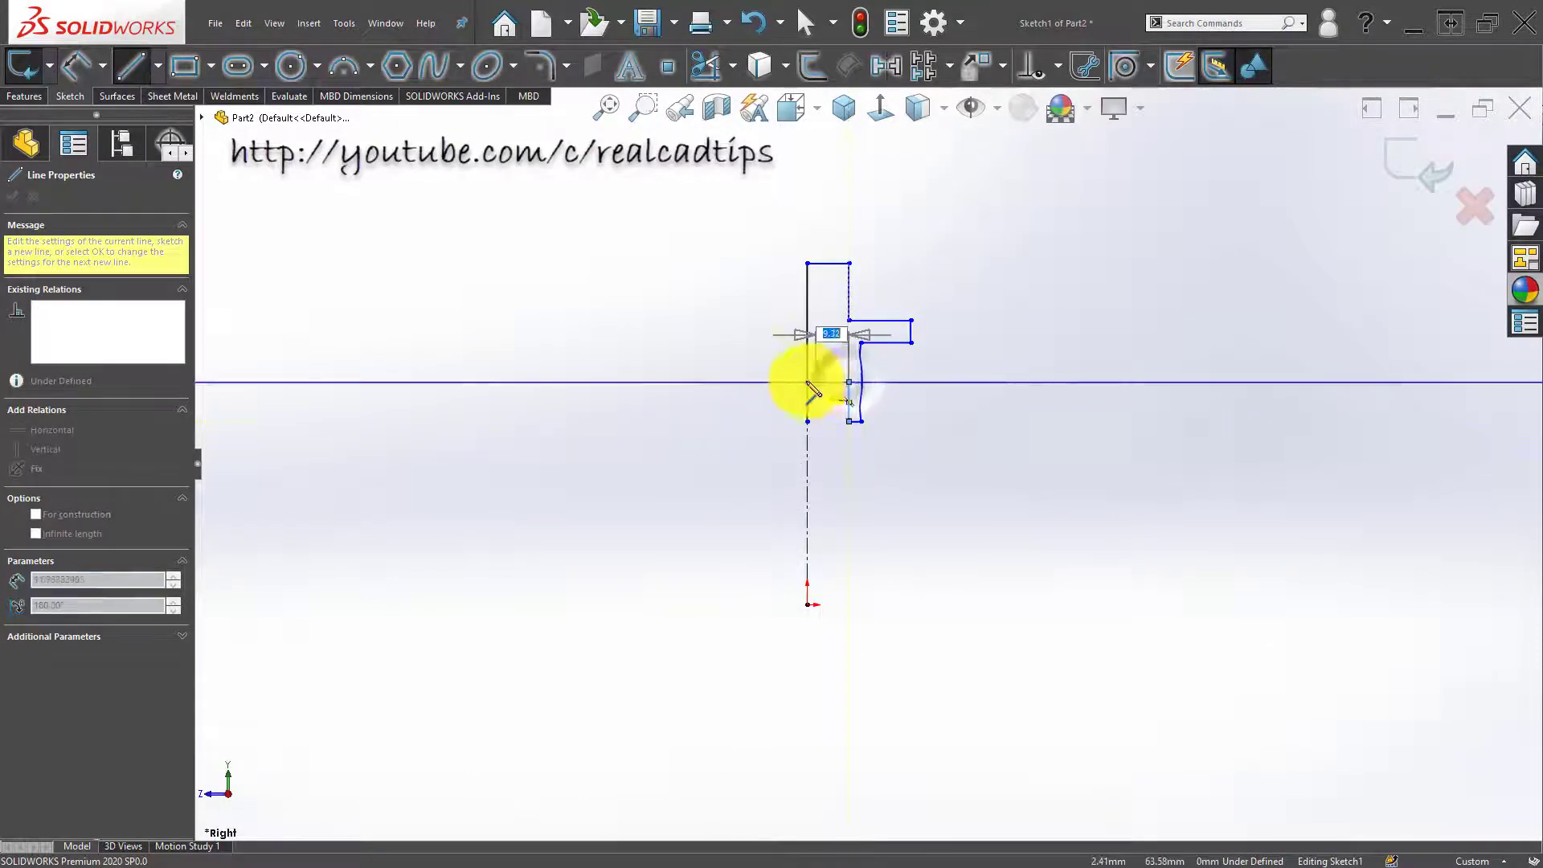
{"action": "key", "text": "Escape"}
{"action": "key", "text": "Escape"}
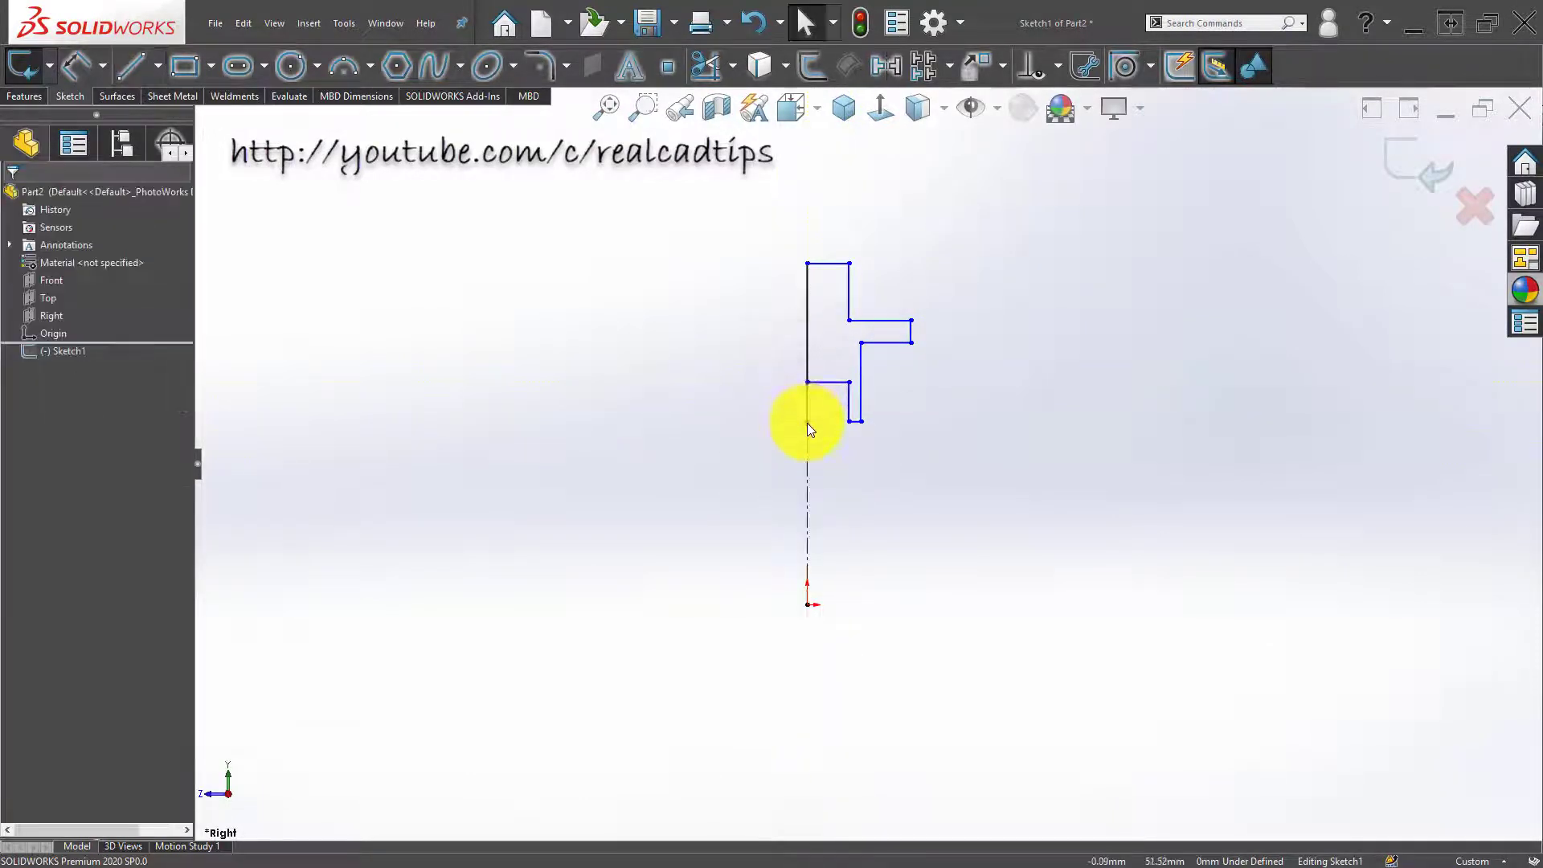
Step: Extend the vertical centreline down to the origin, discarding the extra horizontal centreline
{"action": "left_click", "coordinate": [806, 423]}
{"action": "left_click", "coordinate": [683, 435]}
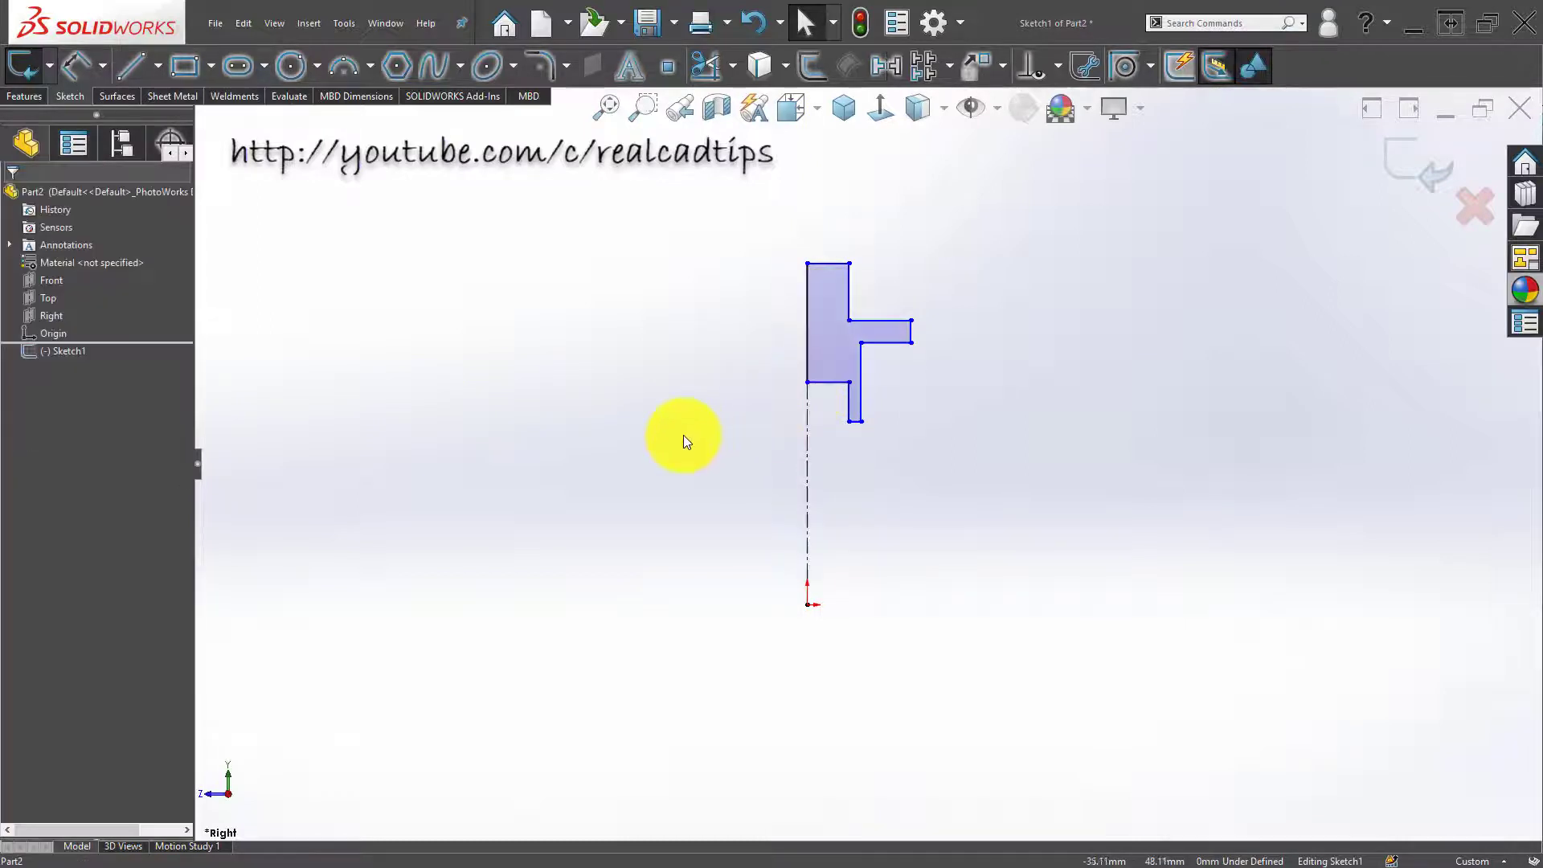
{"action": "left_click", "coordinate": [159, 65]}
{"action": "left_click", "coordinate": [159, 115]}
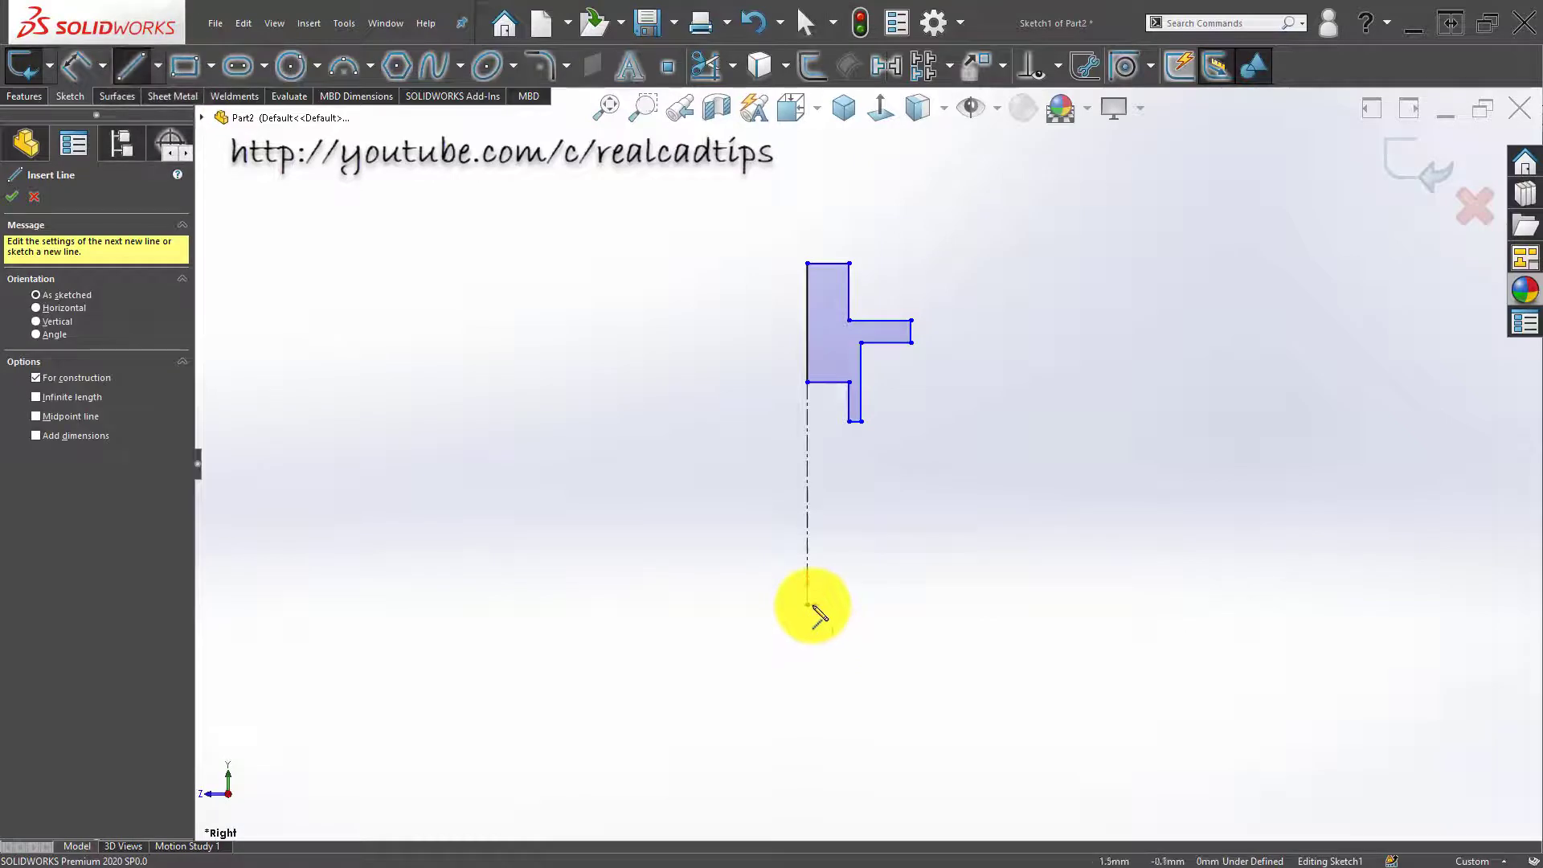
{"action": "left_click", "coordinate": [807, 604]}
{"action": "left_click", "coordinate": [1210, 604]}
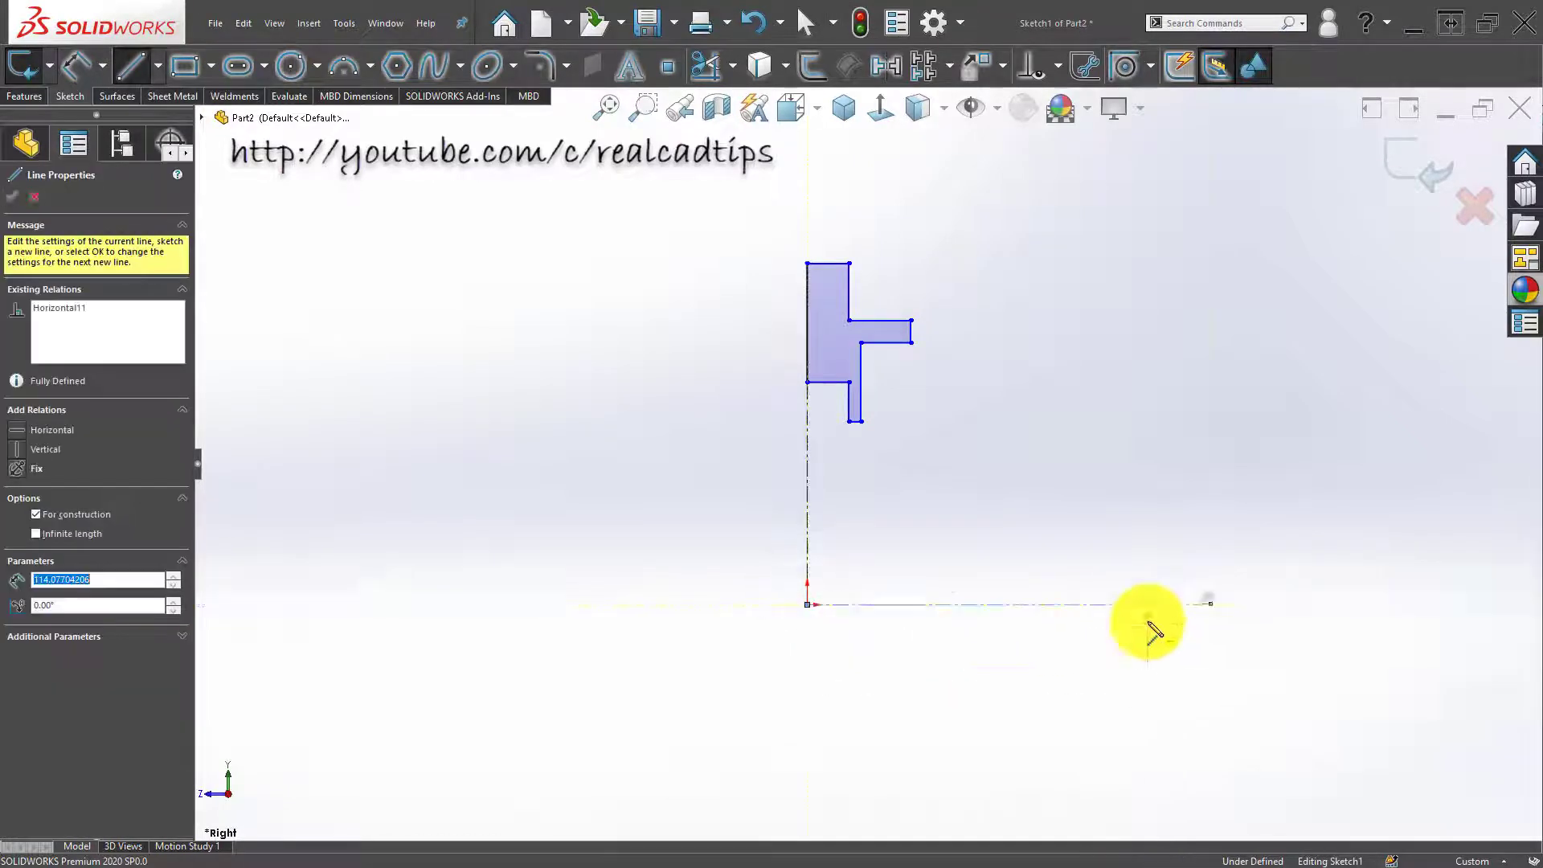
{"action": "key", "text": "Escape"}
{"action": "key", "text": "Escape"}
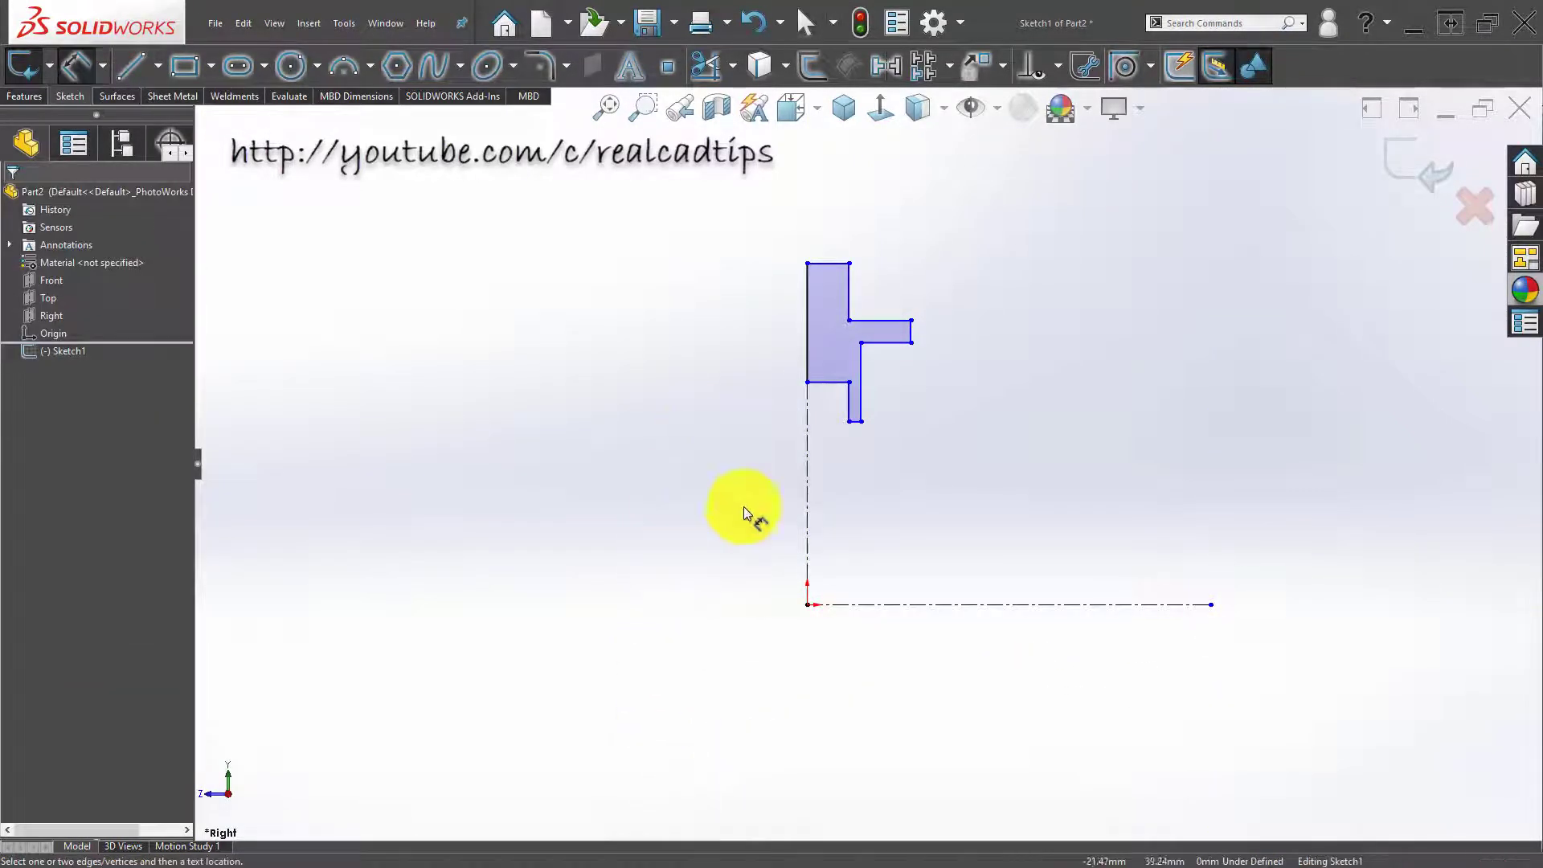
Step: Dimension the bottom and top edges as 220 and 300 diameters about the centreline
{"action": "left_click", "coordinate": [821, 384]}
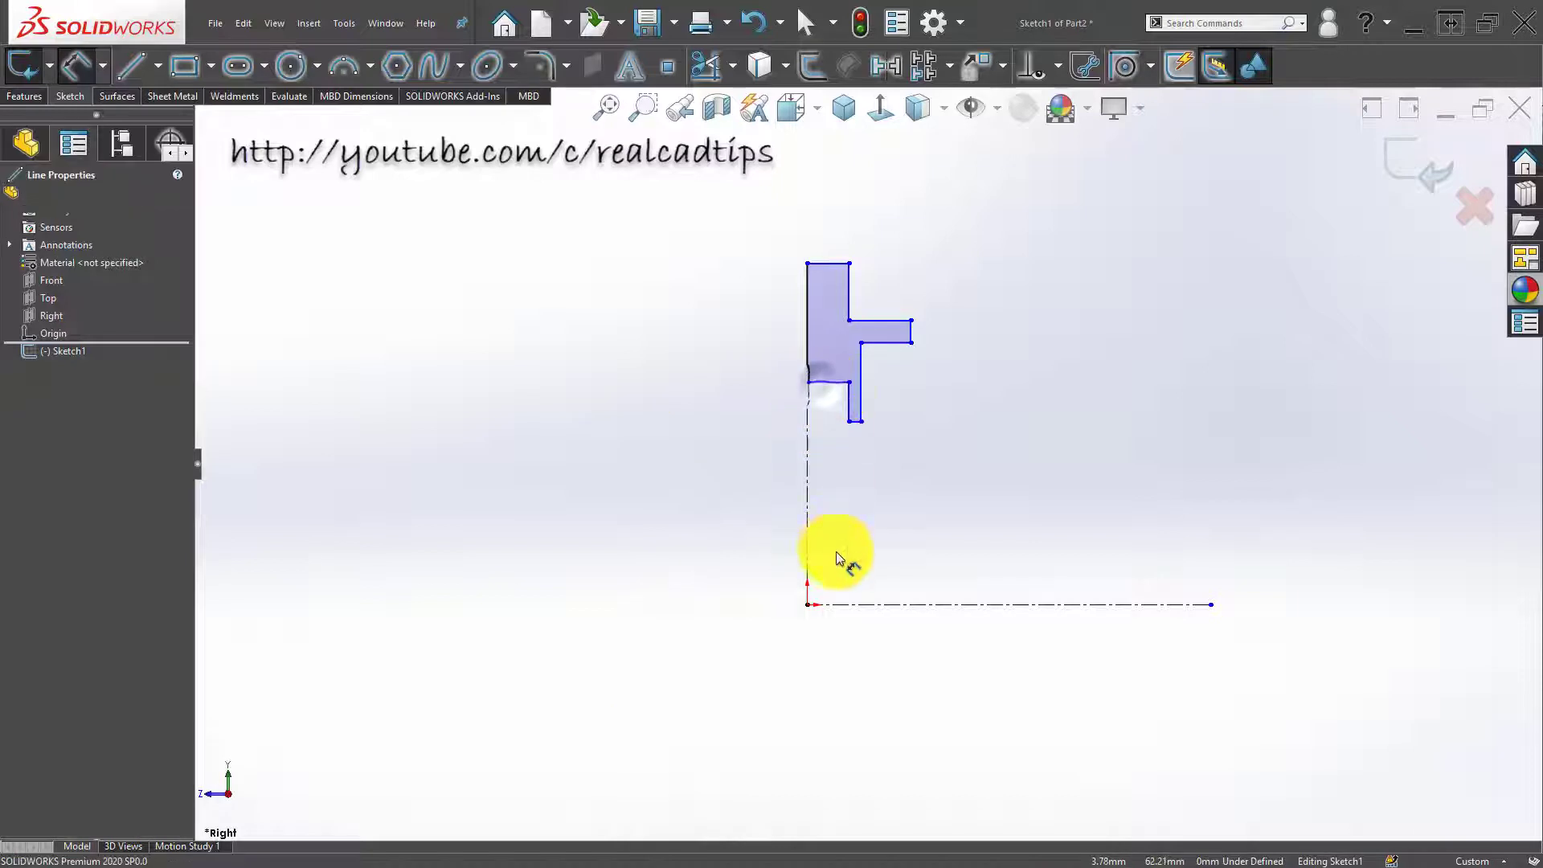
{"action": "left_click", "coordinate": [841, 602]}
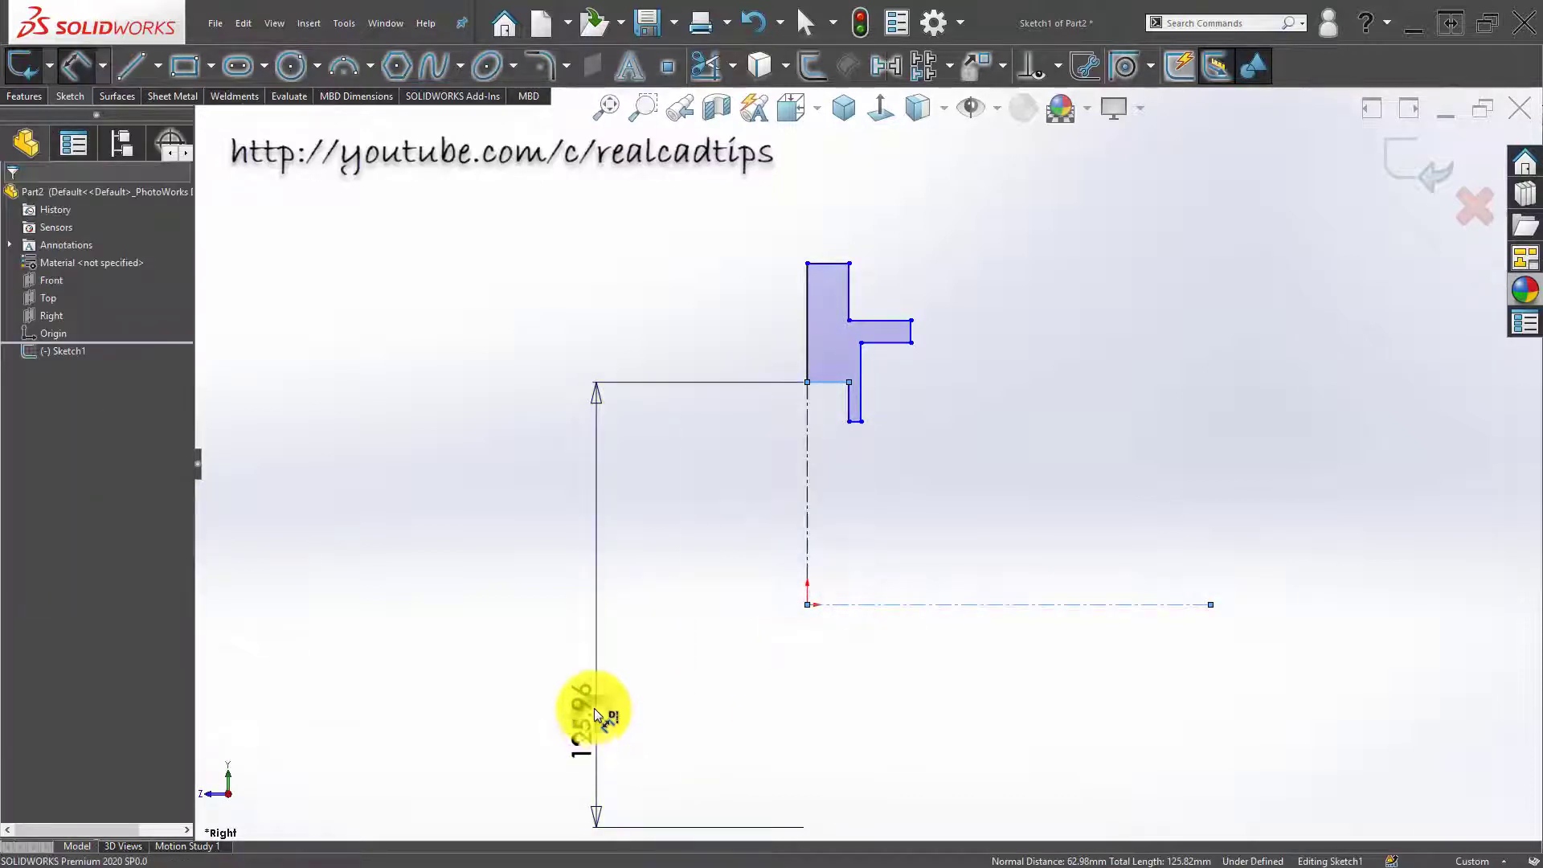
{"action": "left_click", "coordinate": [595, 719]}
{"action": "type", "text": "220"}
{"action": "key", "text": "Return"}
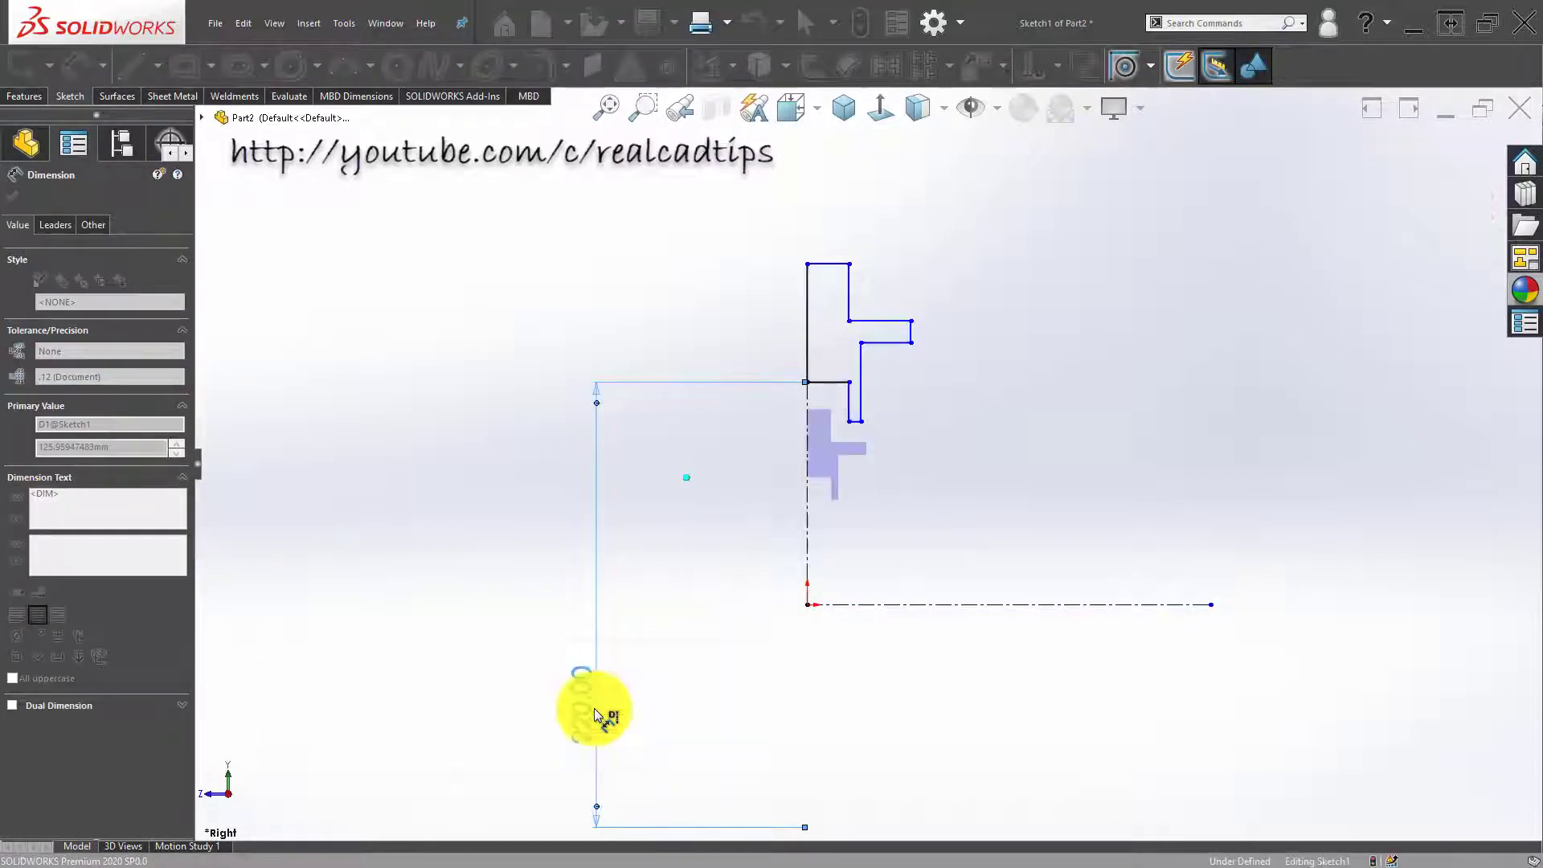
{"action": "left_click", "coordinate": [830, 266]}
{"action": "left_click", "coordinate": [847, 602]}
{"action": "key", "text": "z"}
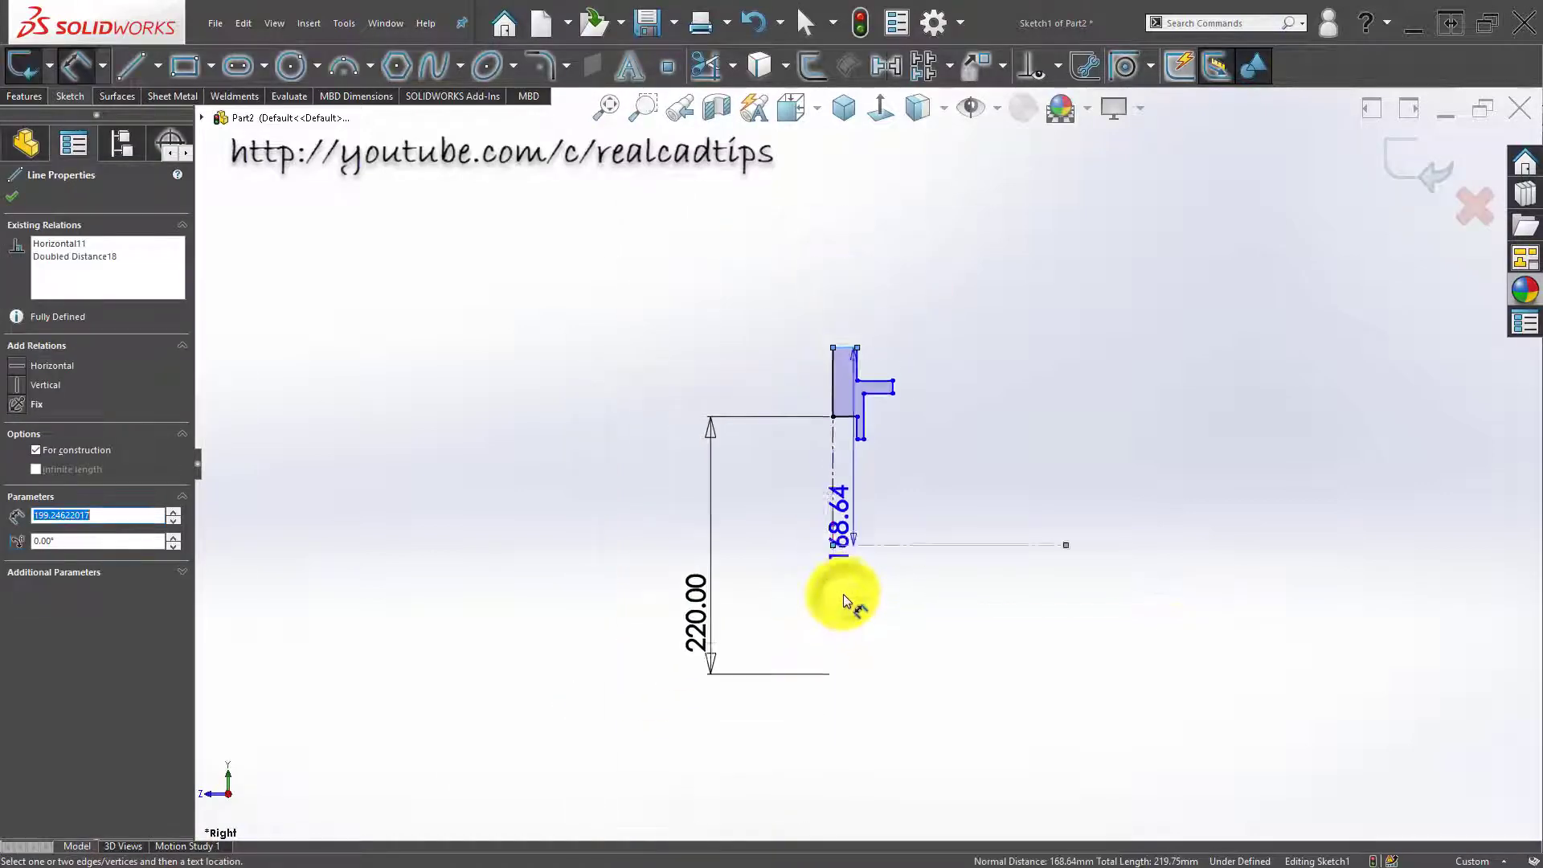
{"action": "key", "text": "z"}
{"action": "left_click", "coordinate": [645, 627]}
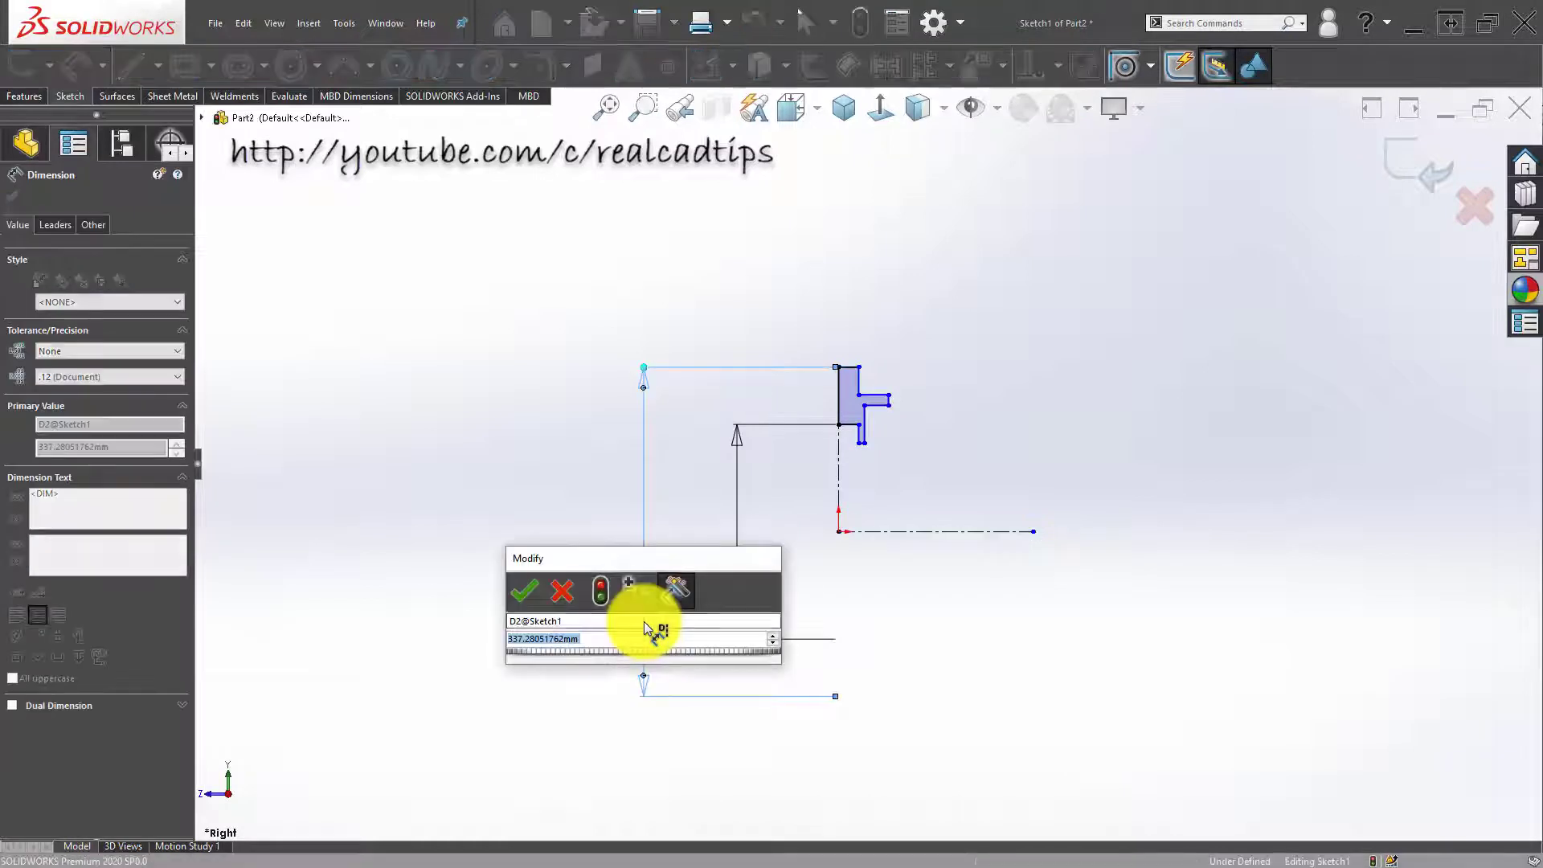
{"action": "type", "text": "300"}
{"action": "key", "text": "Return"}
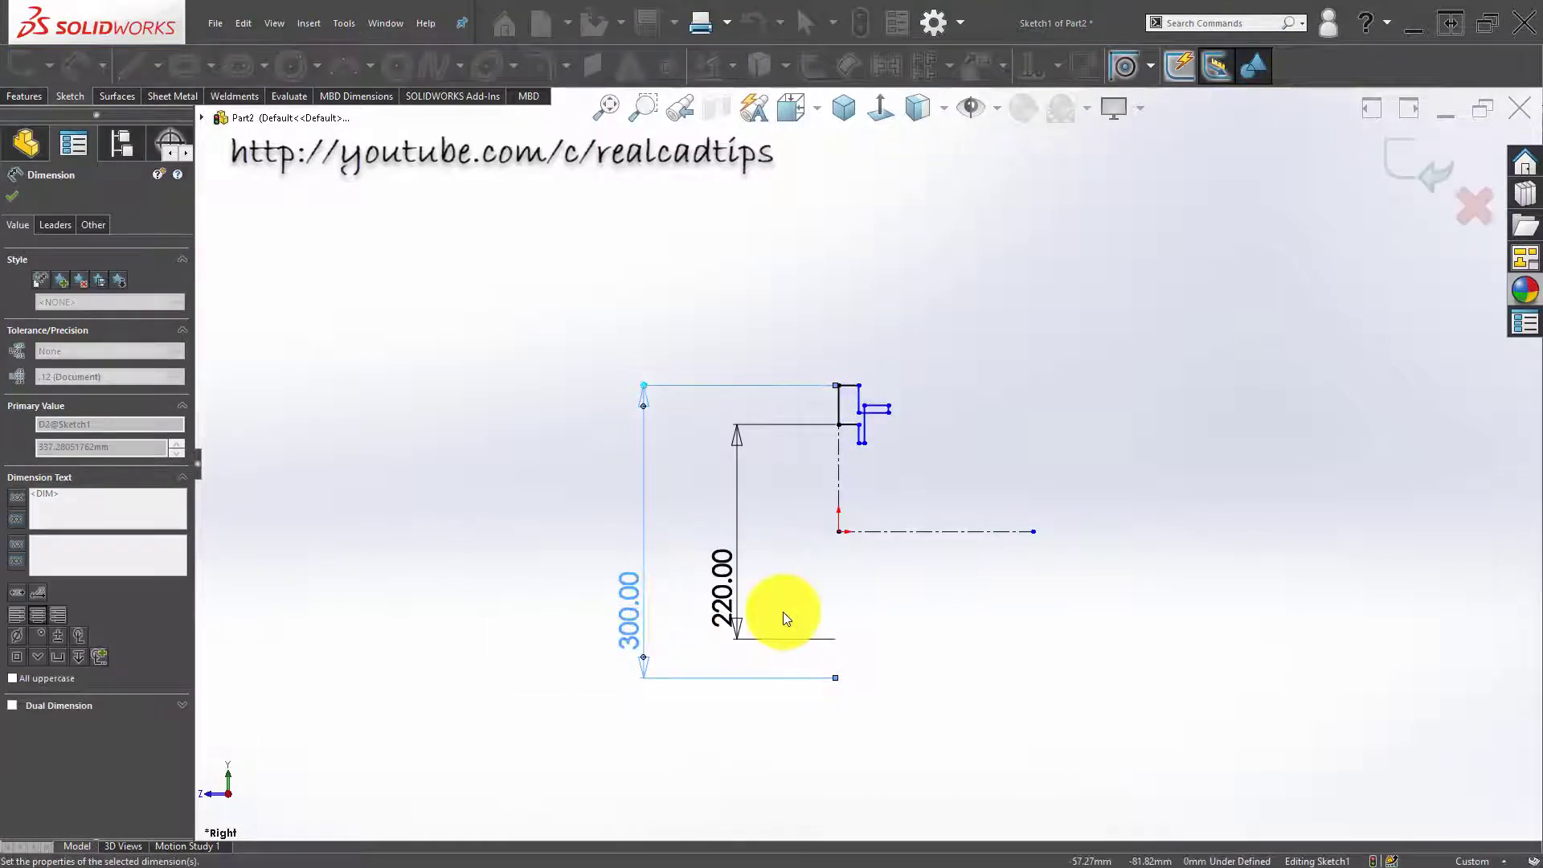
{"action": "left_click", "coordinate": [905, 619]}
Step: Pull the short arm down to close the profile and fit the sketch
{"action": "scroll", "coordinate": [877, 465], "scroll_direction": "down", "scroll_amount": 4}
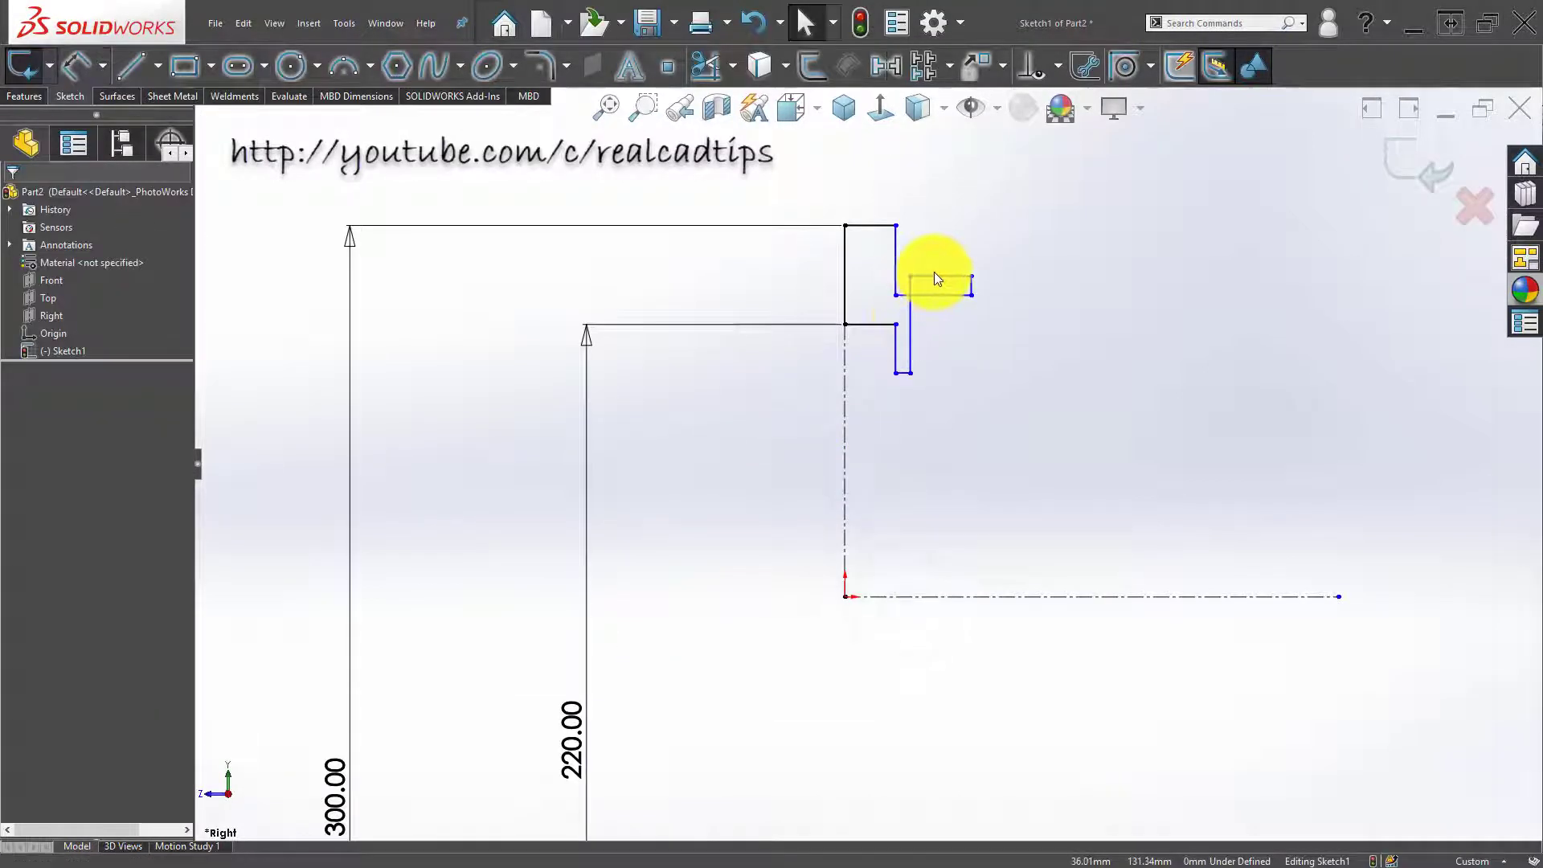
{"action": "left_click_drag", "start_coordinate": [933, 277], "coordinate": [934, 311]}
{"action": "left_click", "coordinate": [717, 511]}
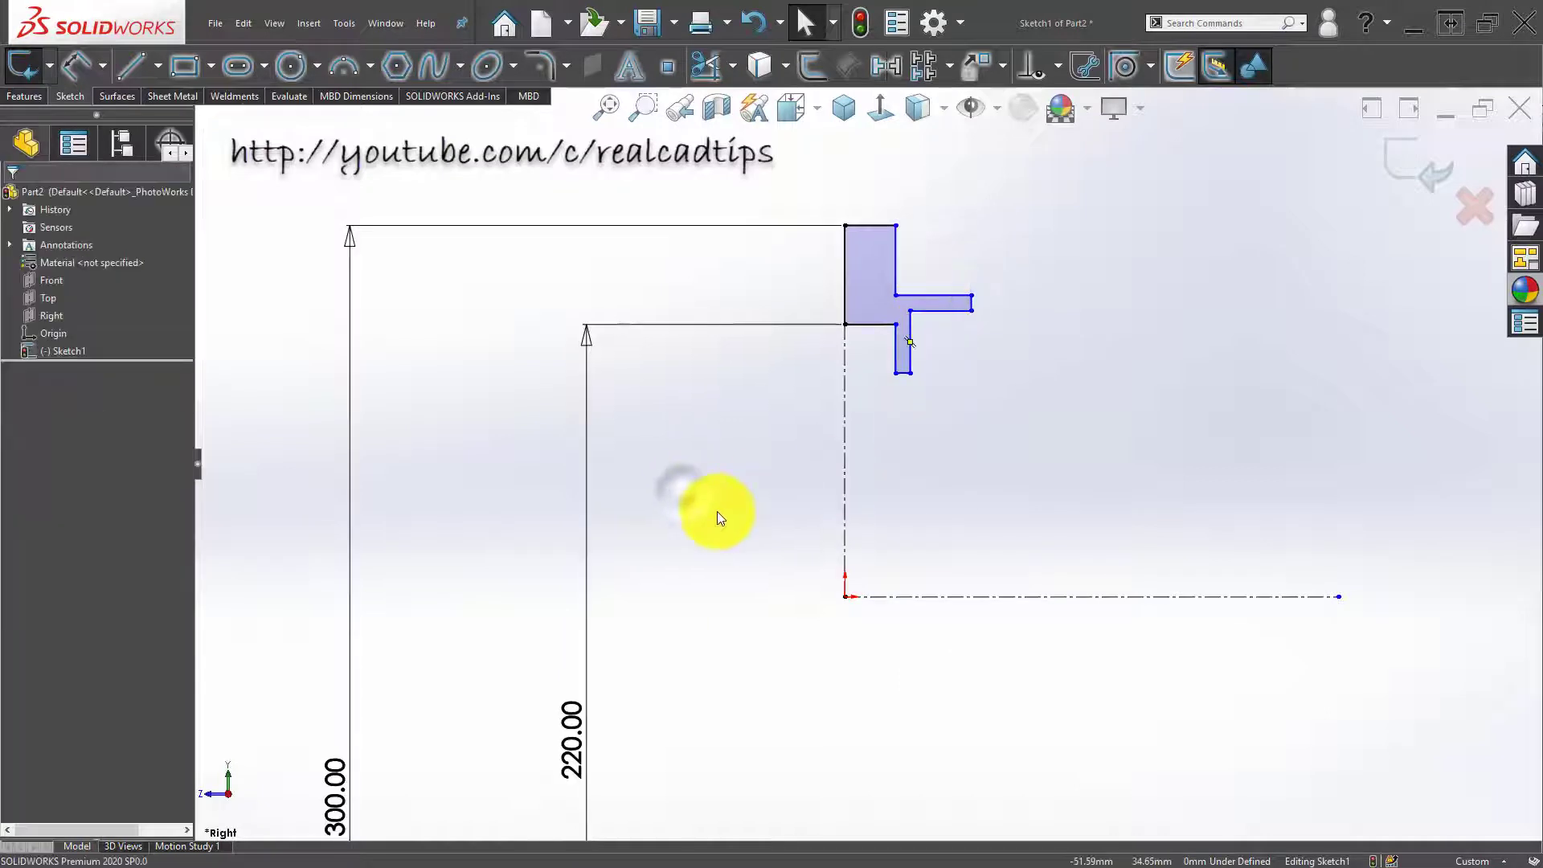
{"action": "key", "text": "z"}
Step: Dimension the next two horizontal steps as 231.08 and 240 diameters
{"action": "right_click_drag", "start_coordinate": [705, 592], "coordinate": [903, 393]}
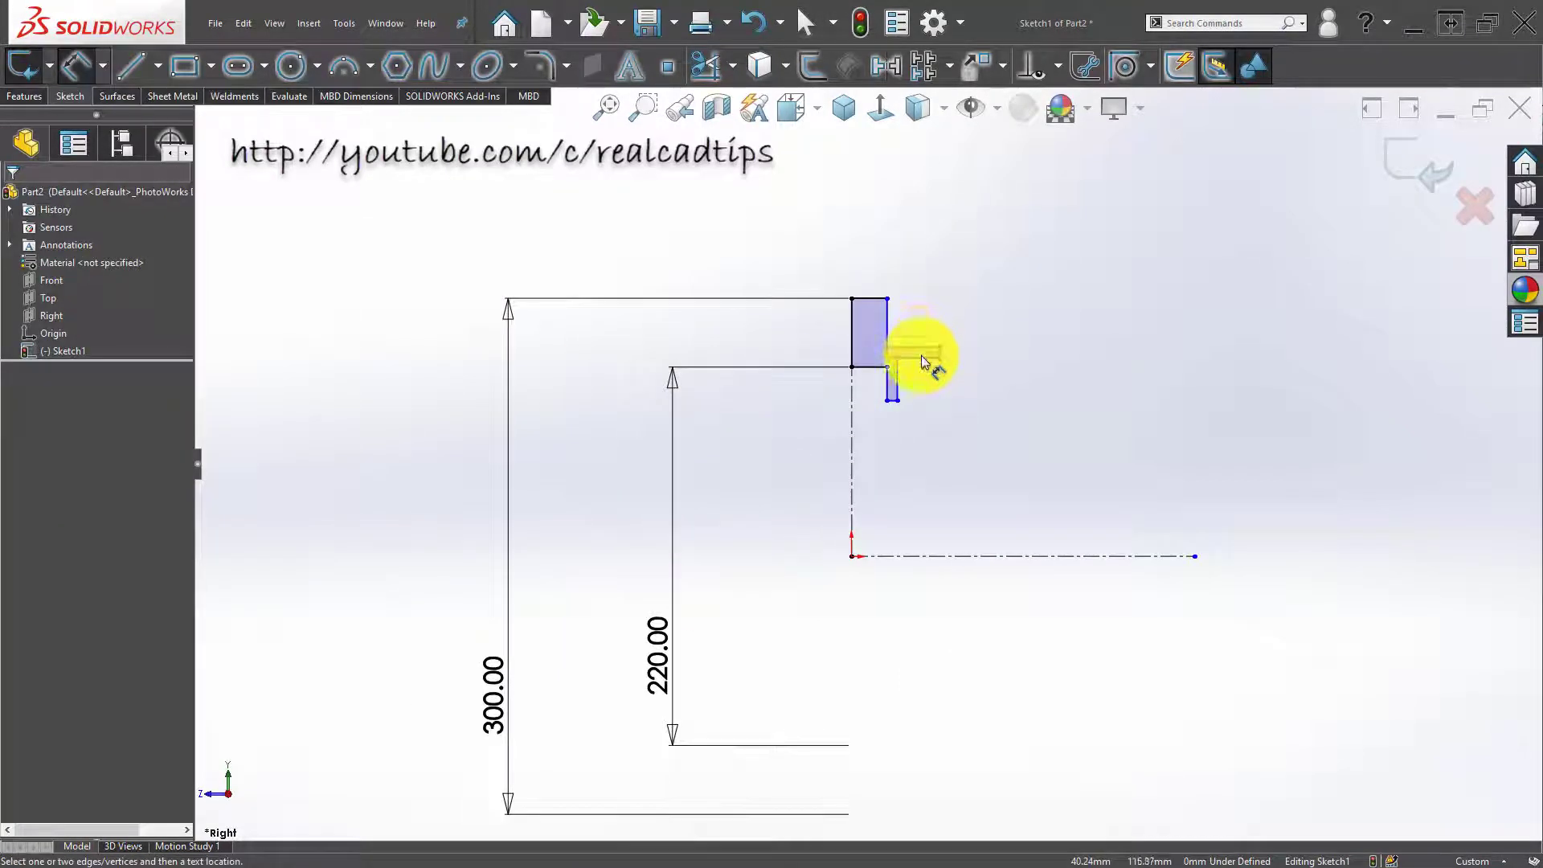
{"action": "left_click", "coordinate": [920, 375]}
{"action": "left_click", "coordinate": [977, 556]}
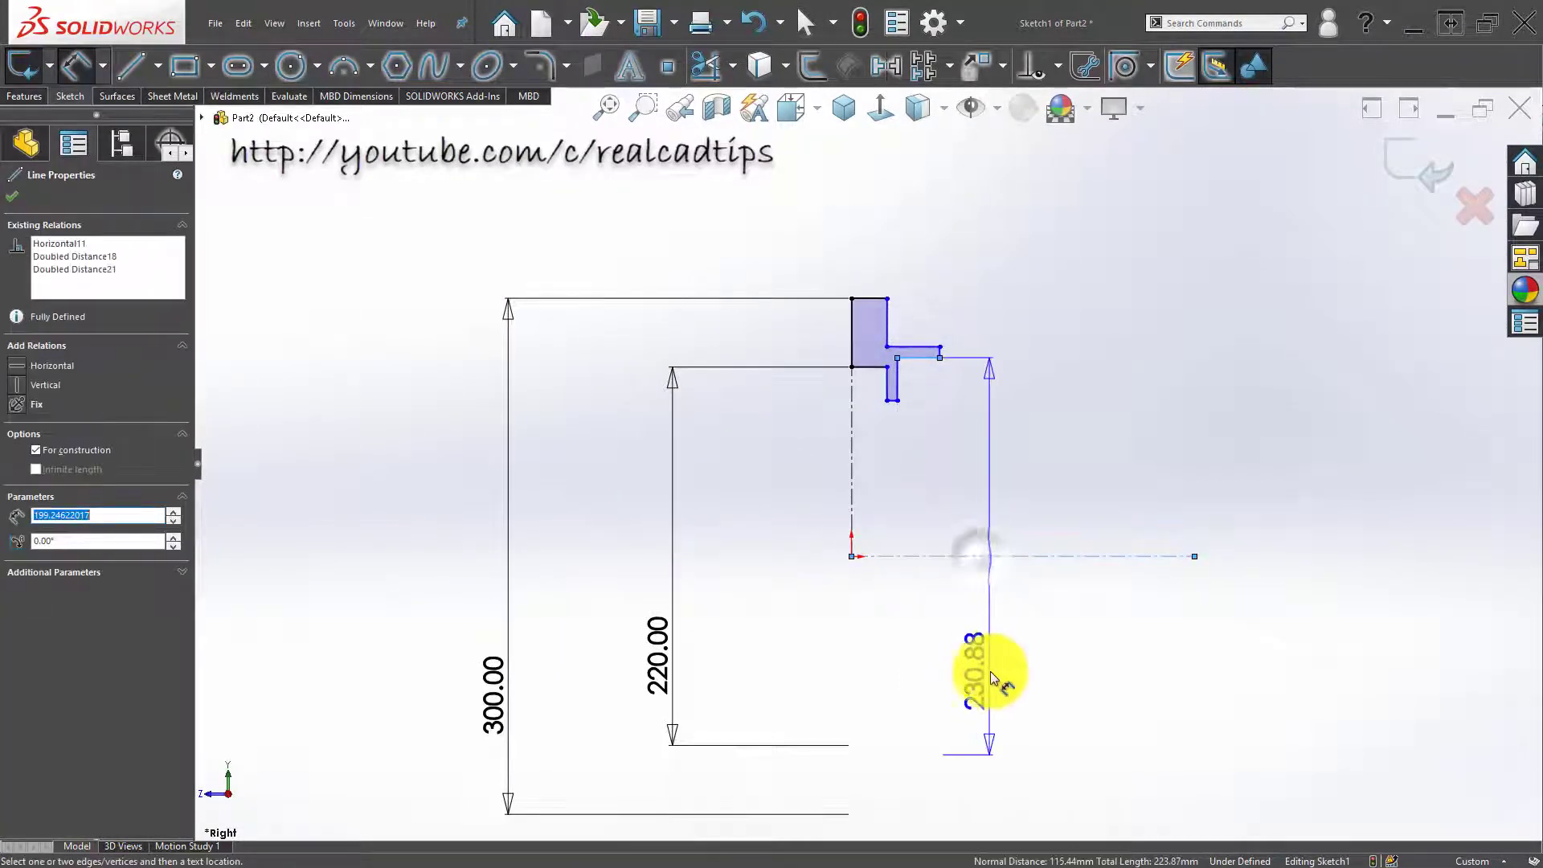
{"action": "left_click", "coordinate": [976, 633]}
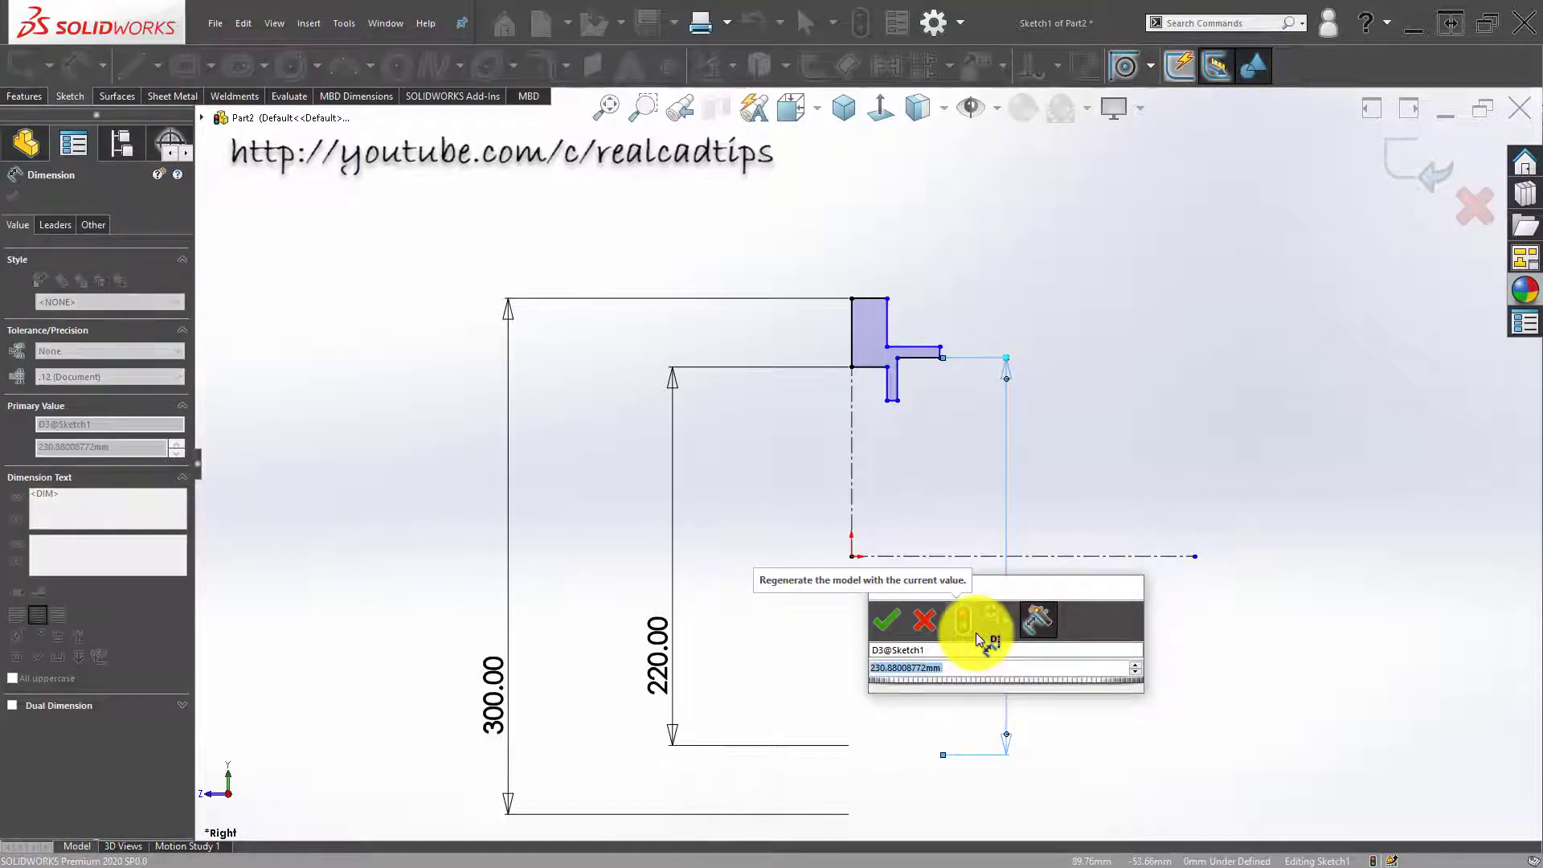
{"action": "type", "text": "231.08"}
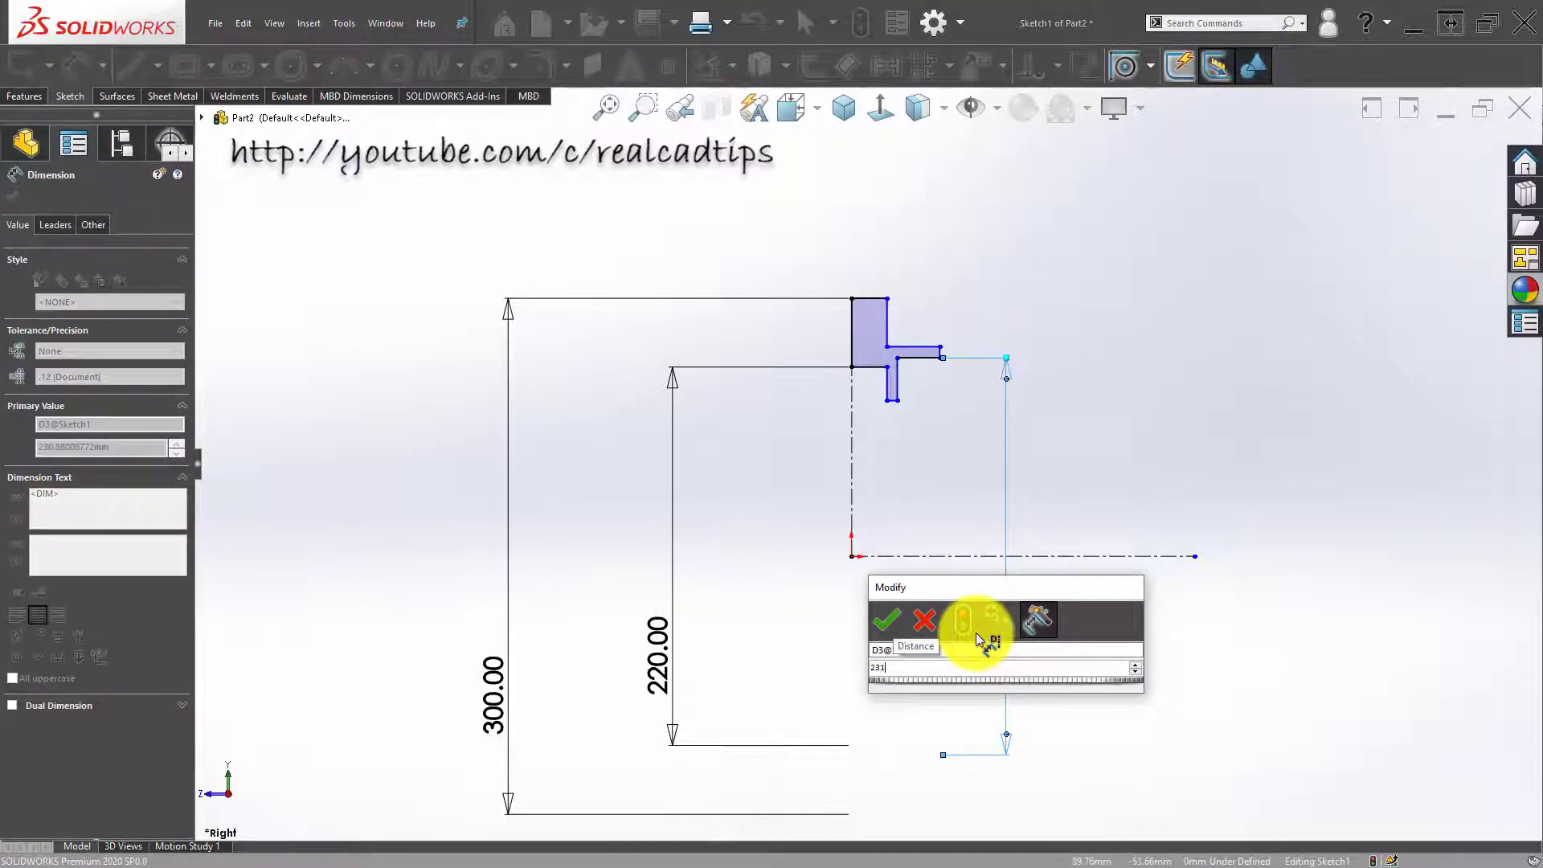
{"action": "key", "text": "Return"}
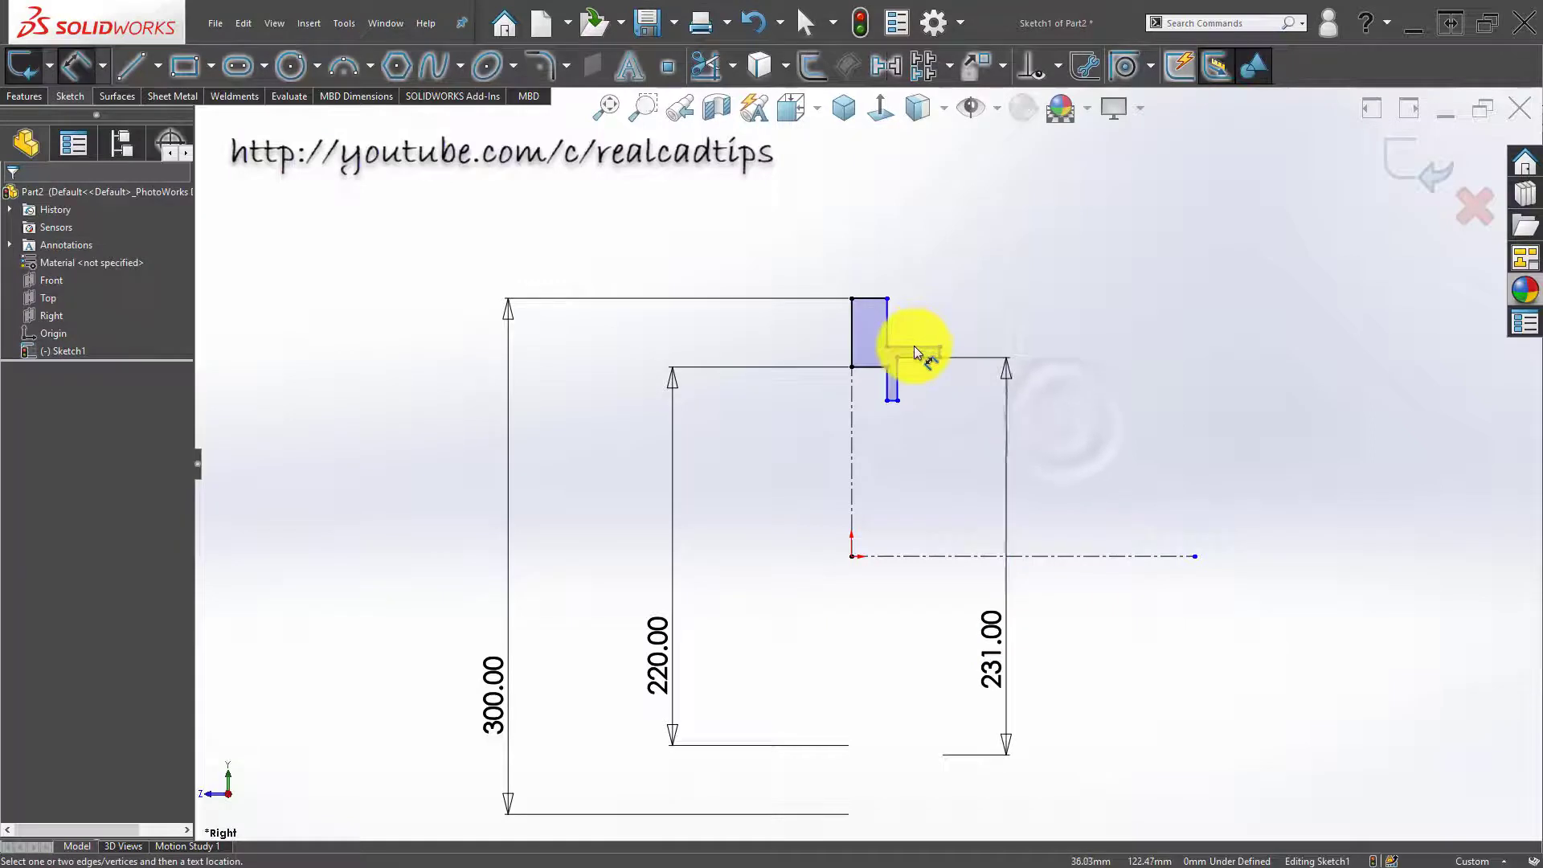
{"action": "left_click", "coordinate": [914, 347]}
{"action": "left_click", "coordinate": [1085, 555]}
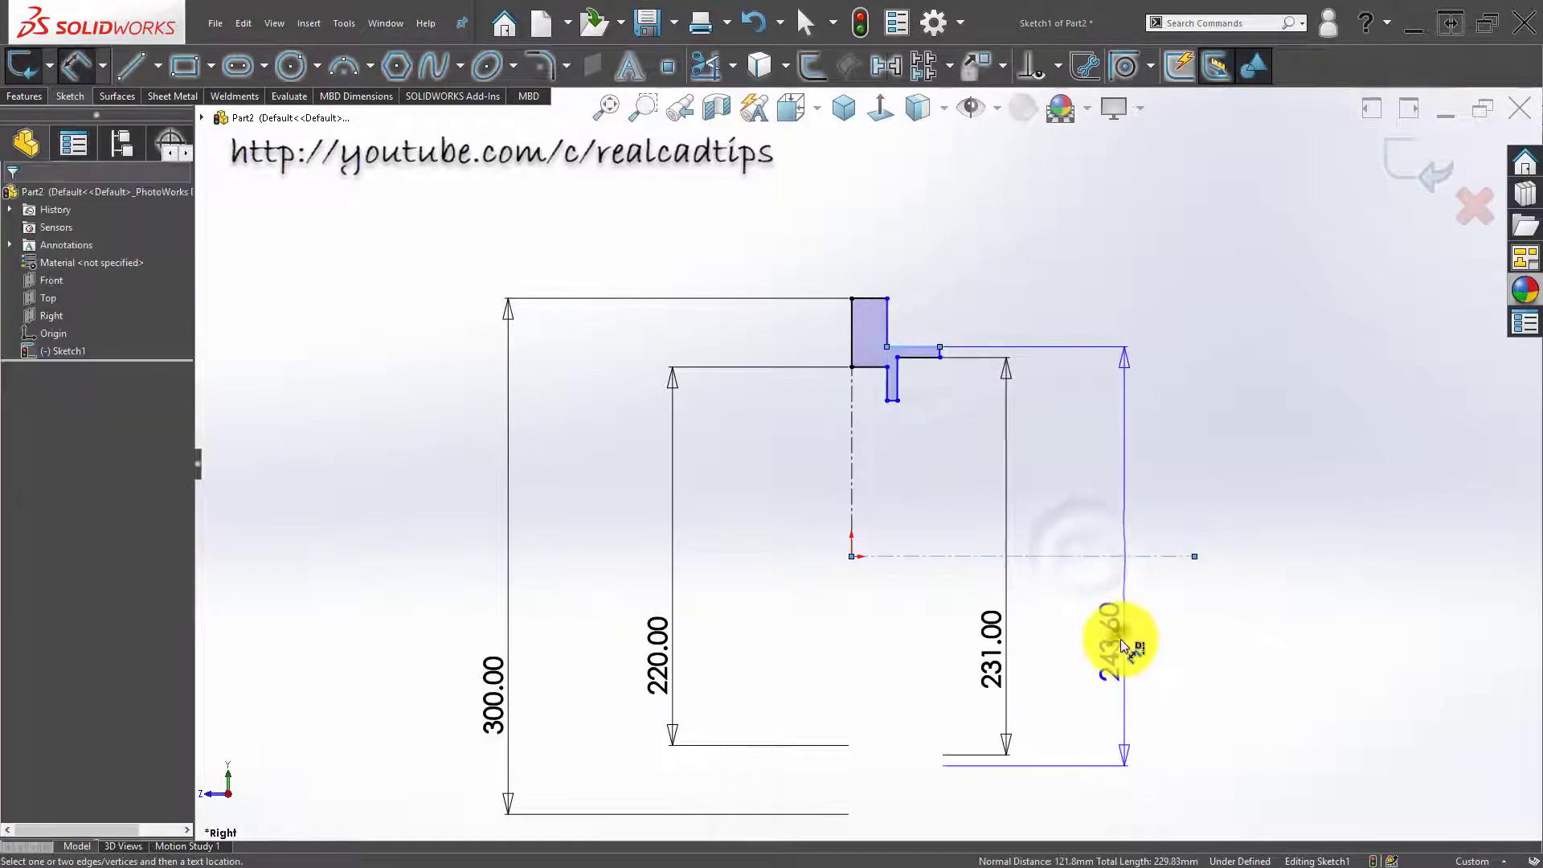
{"action": "left_click", "coordinate": [1123, 645]}
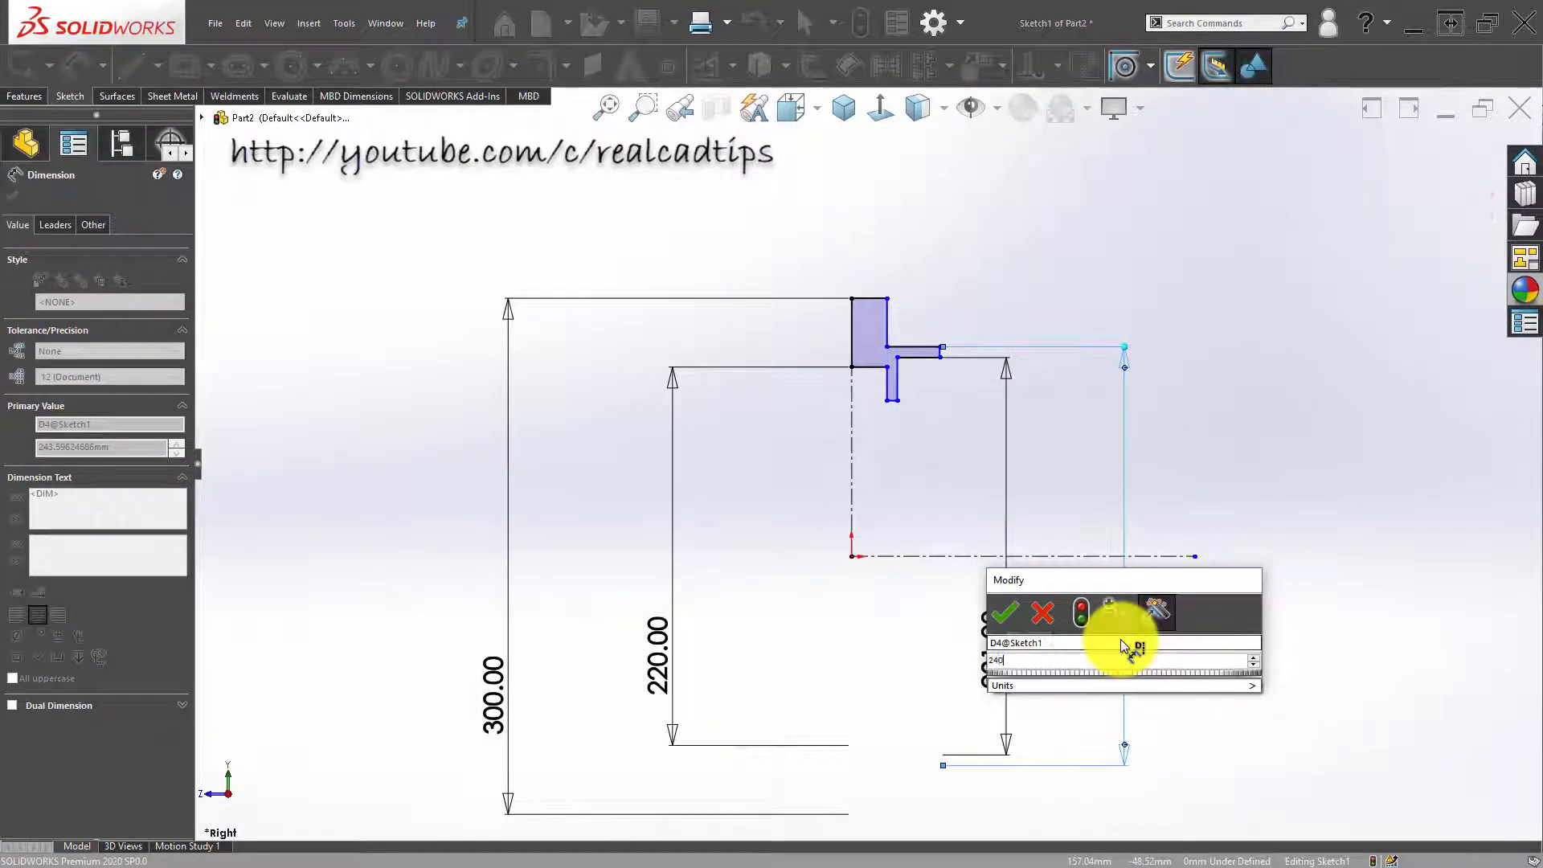
{"action": "type", "text": "240"}
{"action": "key", "text": "Return"}
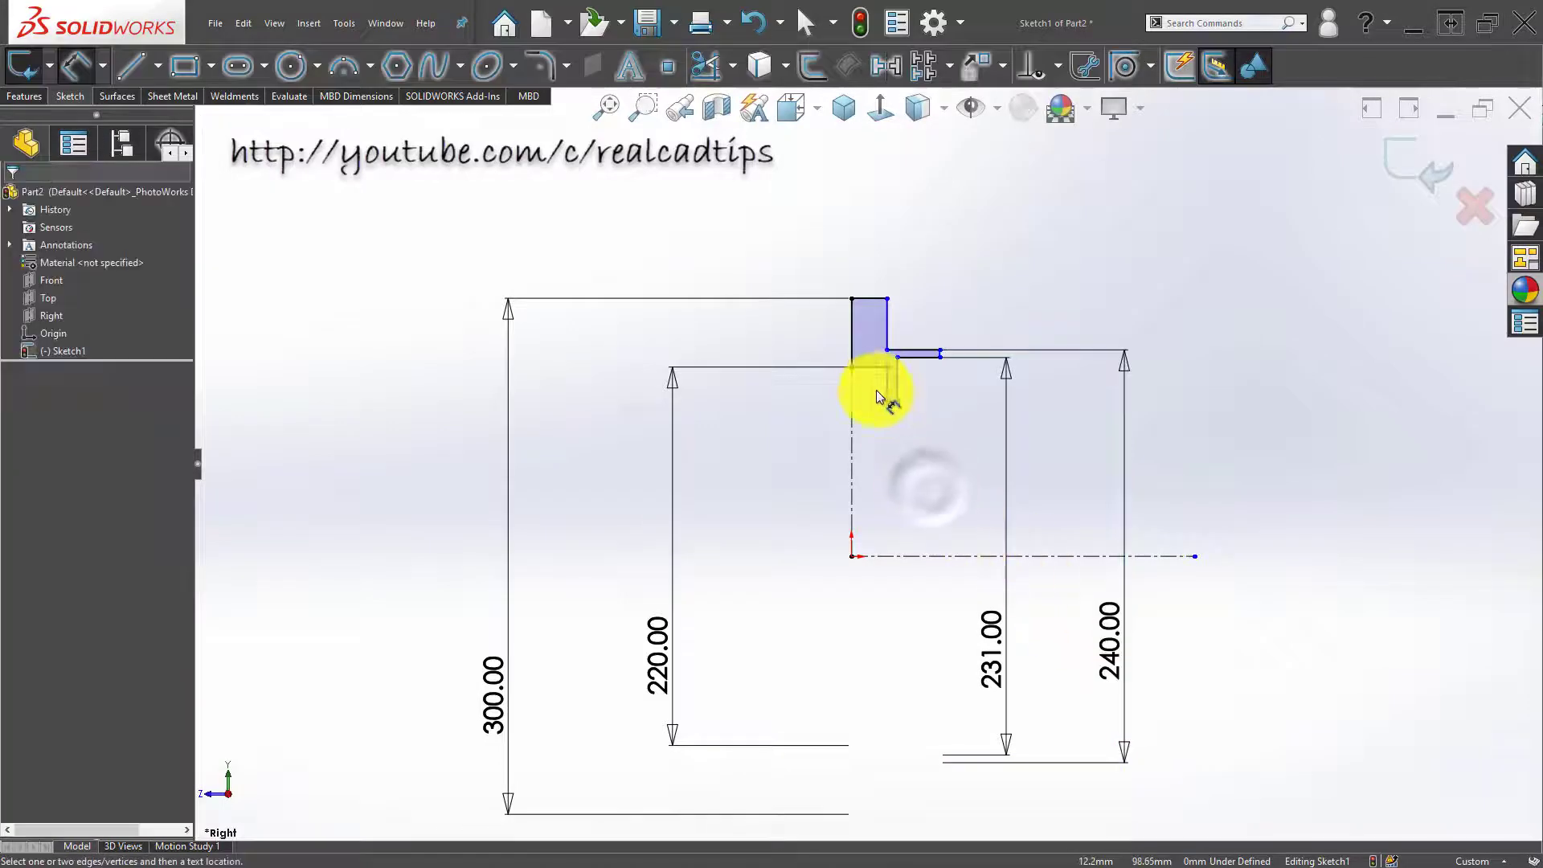
Step: Dimension the slot-bottom line as a 210 diameter about the centreline
{"action": "scroll", "coordinate": [888, 389], "scroll_direction": "down", "scroll_amount": 3}
{"action": "scroll", "coordinate": [903, 426], "scroll_direction": "down", "scroll_amount": 3}
{"action": "left_click", "coordinate": [877, 407]}
{"action": "scroll", "coordinate": [878, 407], "scroll_direction": "up", "scroll_amount": 4}
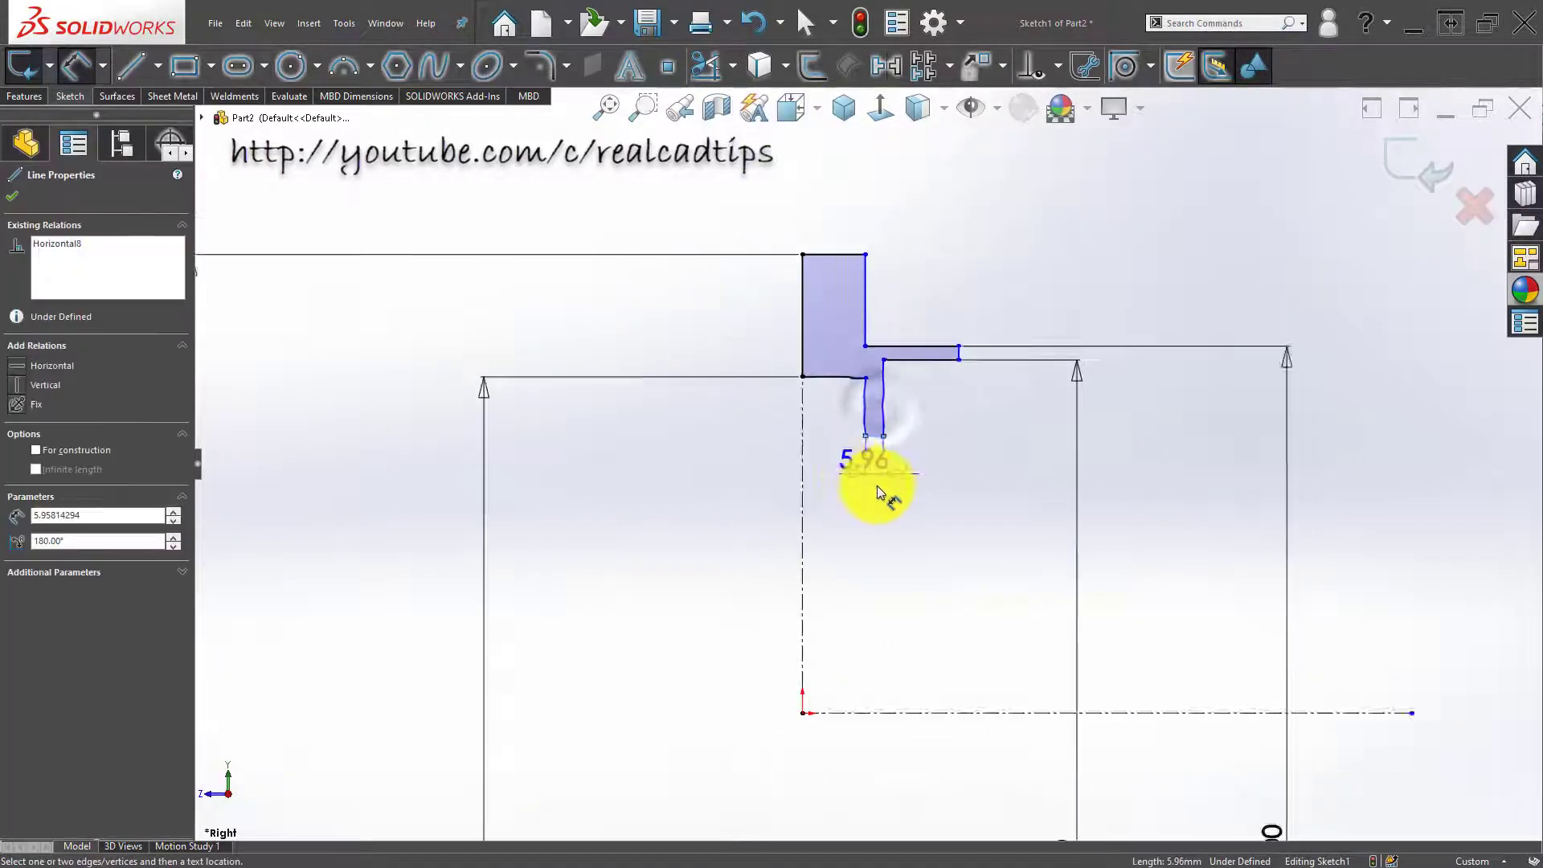
{"action": "left_click", "coordinate": [908, 638]}
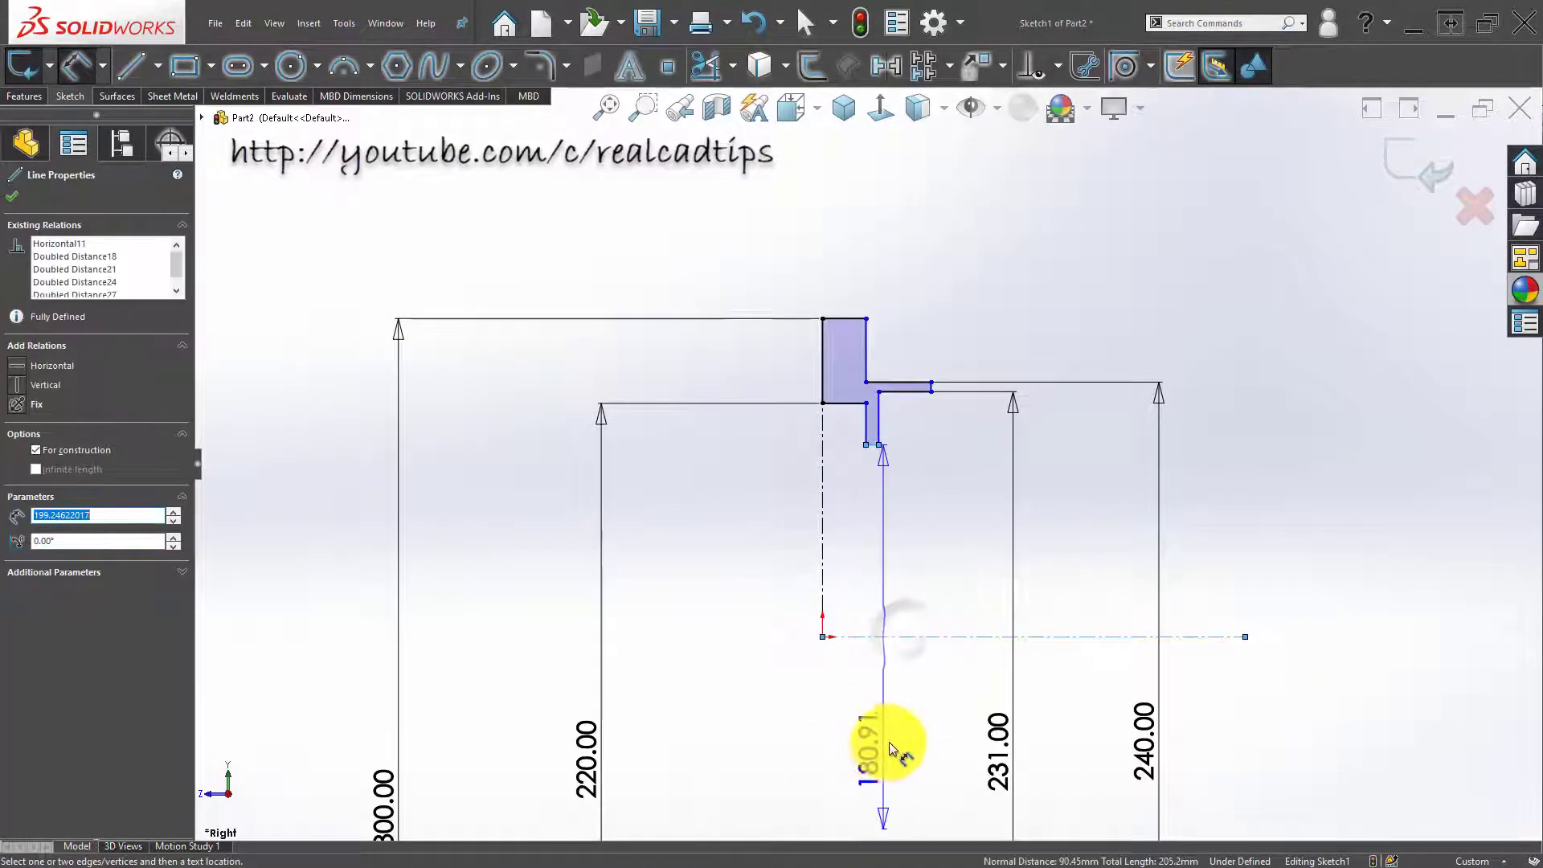
{"action": "left_click", "coordinate": [898, 732]}
{"action": "type", "text": "210"}
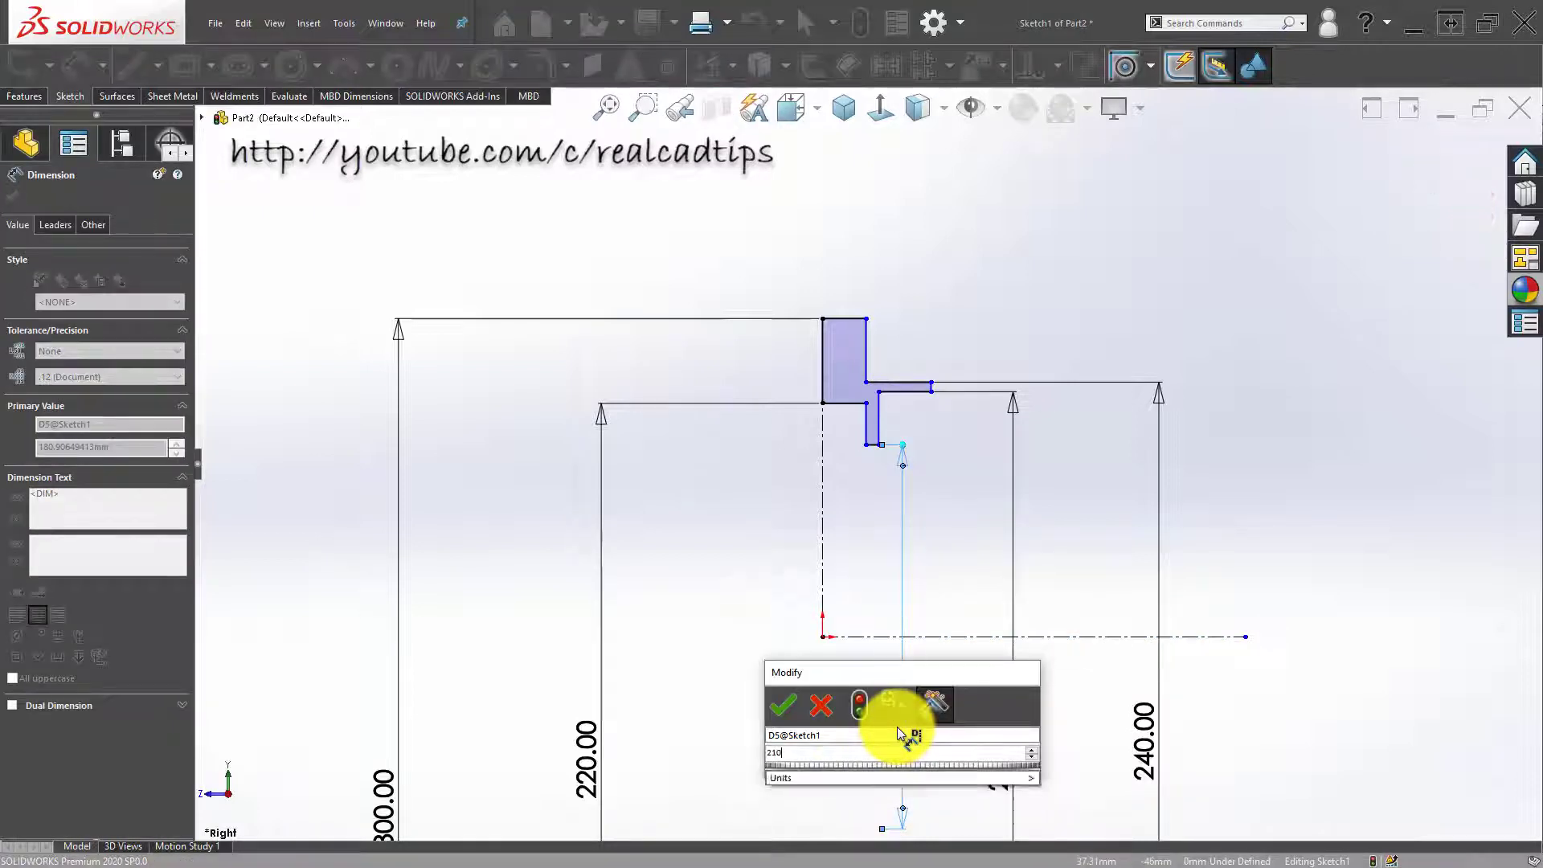
{"action": "key", "text": "Return"}
{"action": "key", "text": "Escape"}
Step: Add a 6 mm horizontal width dimension to the lower step
{"action": "scroll", "coordinate": [854, 354], "scroll_direction": "down", "scroll_amount": 1}
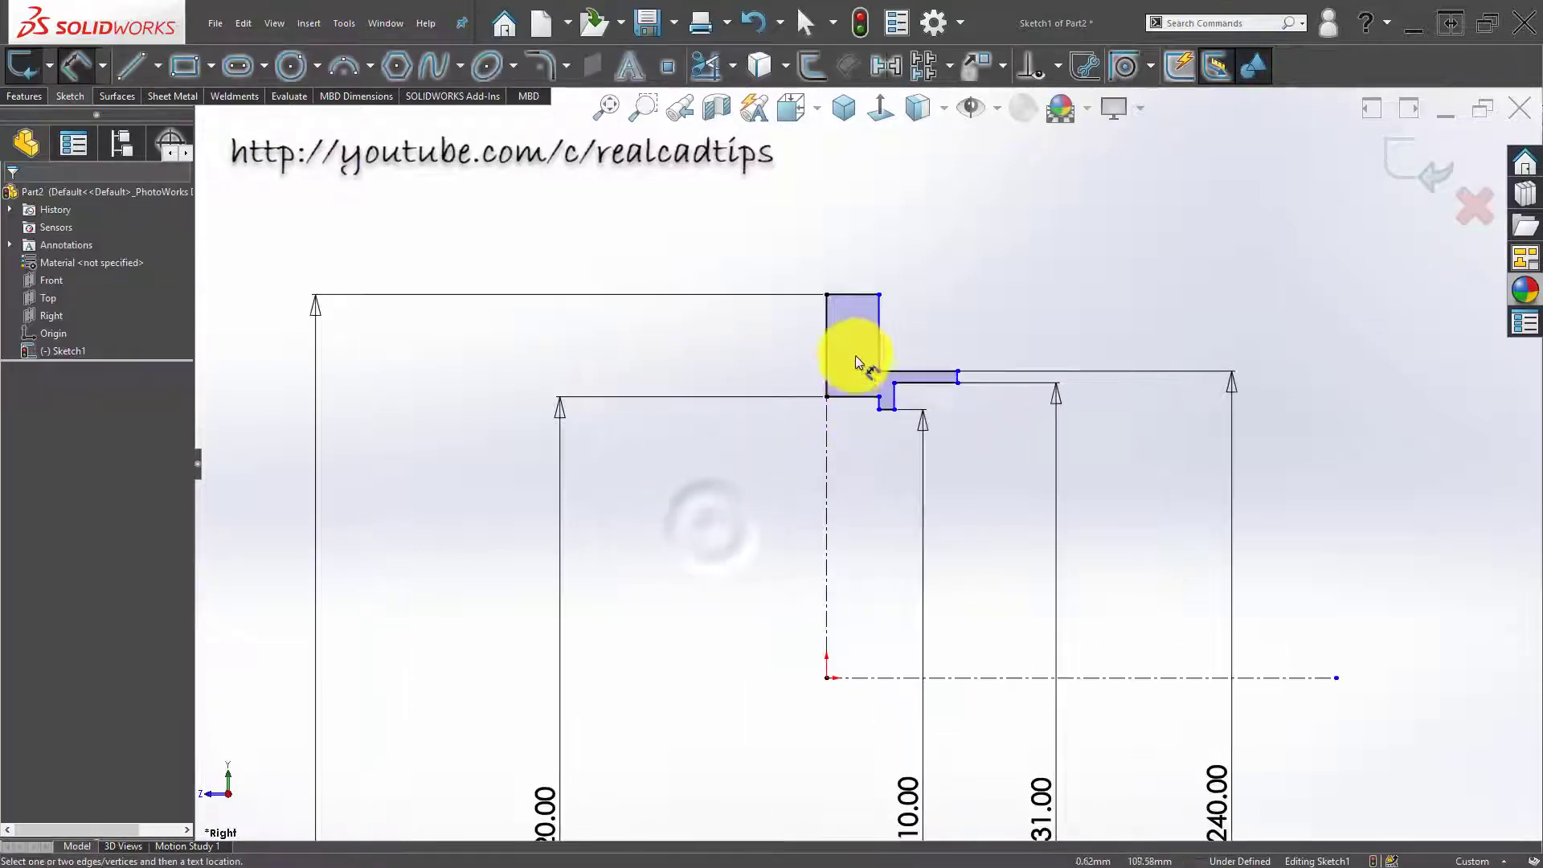
{"action": "scroll", "coordinate": [854, 354], "scroll_direction": "down", "scroll_amount": 4}
{"action": "left_click", "coordinate": [1032, 434]}
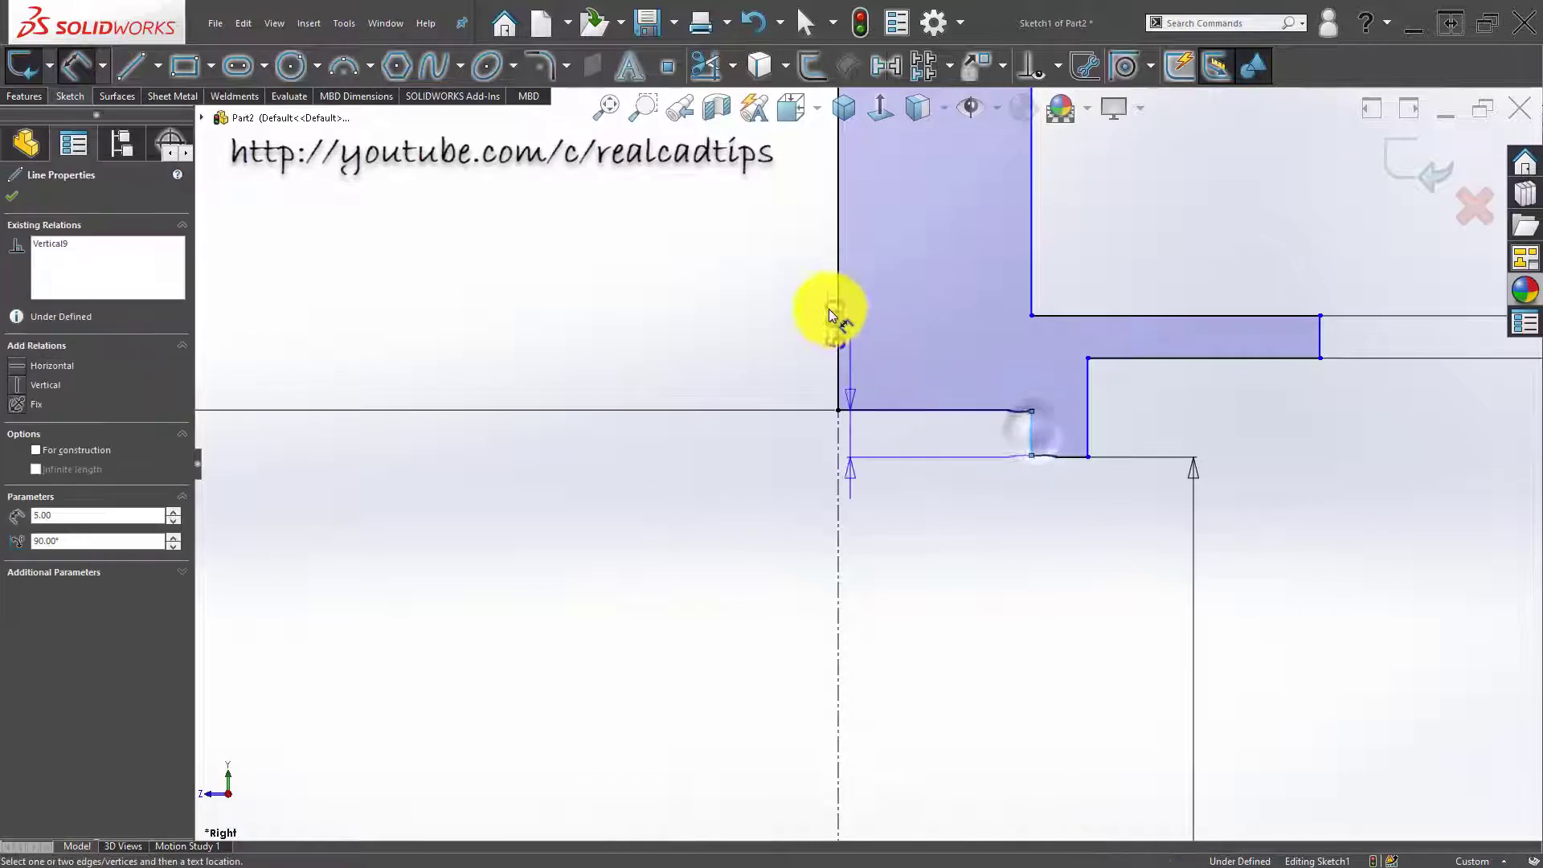
{"action": "left_click", "coordinate": [835, 303]}
{"action": "left_click", "coordinate": [924, 590]}
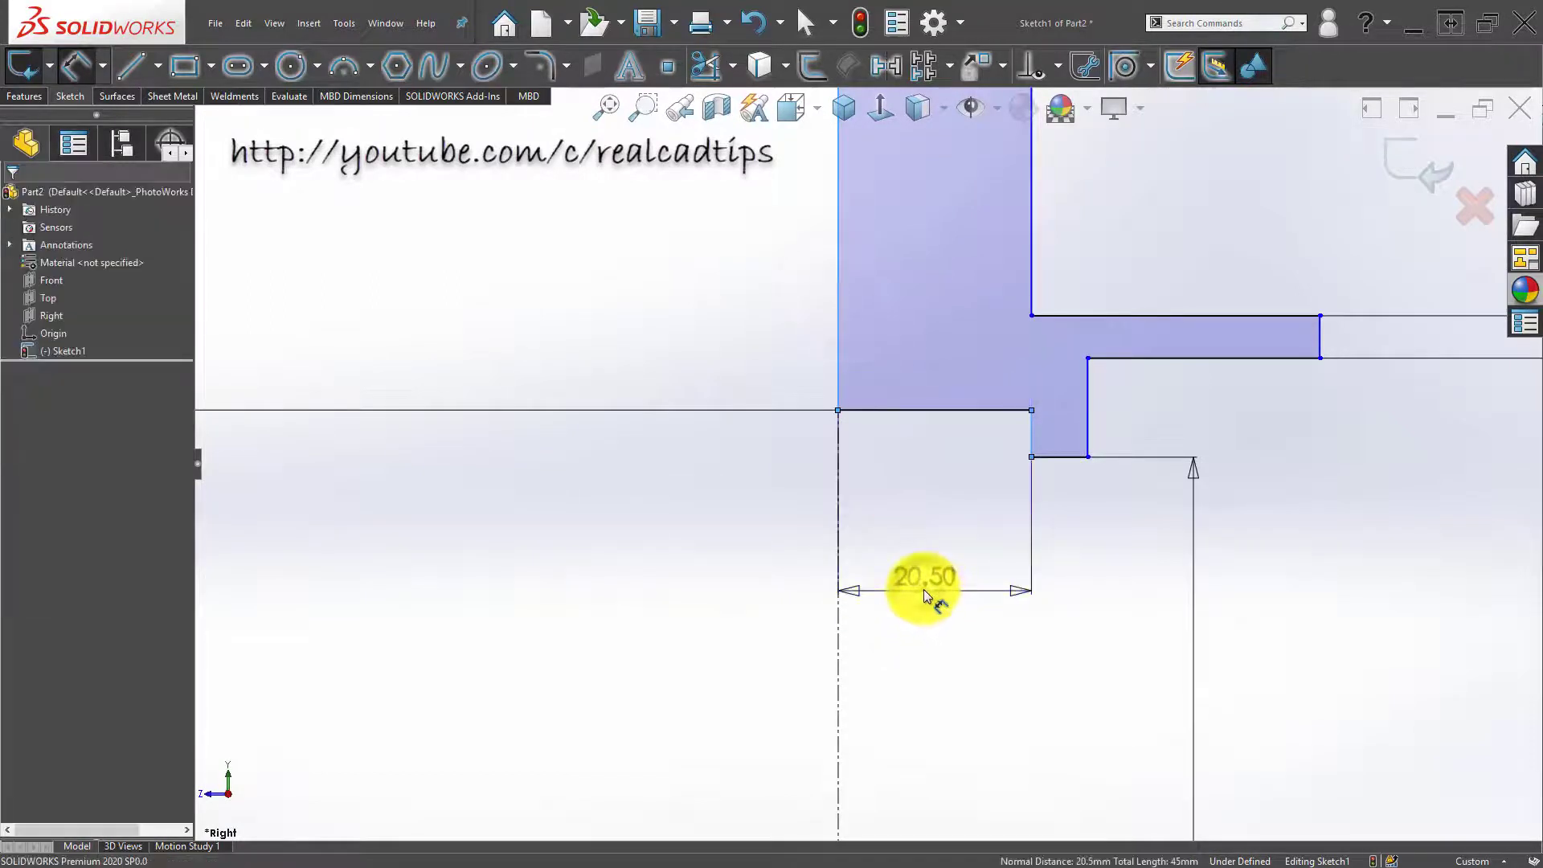
{"action": "type", "text": "6"}
{"action": "key", "text": "Return"}
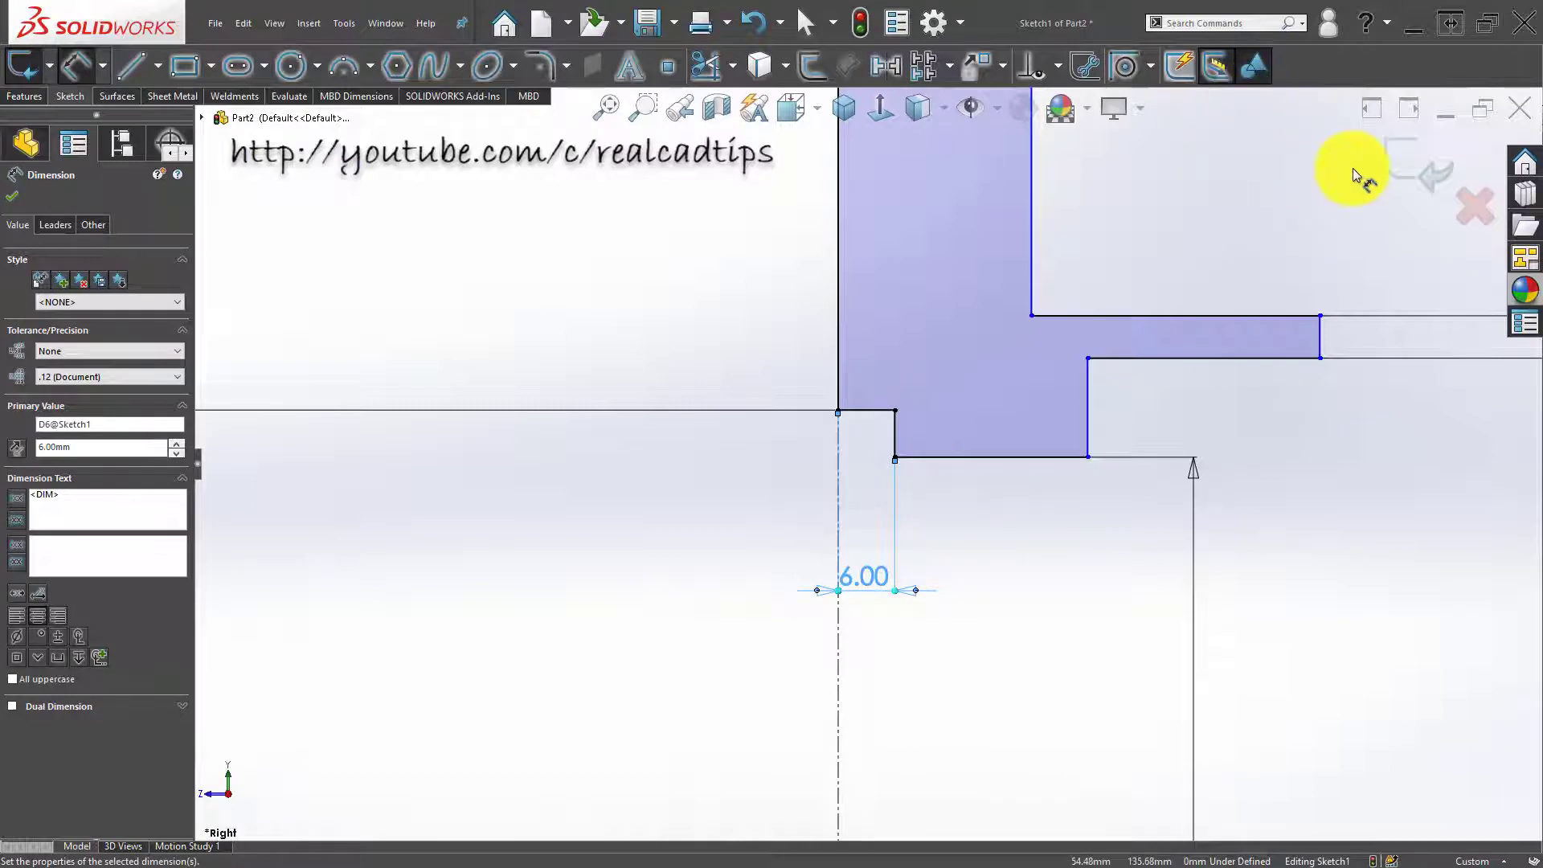
Step: Dimension the gap between two vertical lines as 15 mm
{"action": "scroll", "coordinate": [924, 466], "scroll_direction": "up", "scroll_amount": 2}
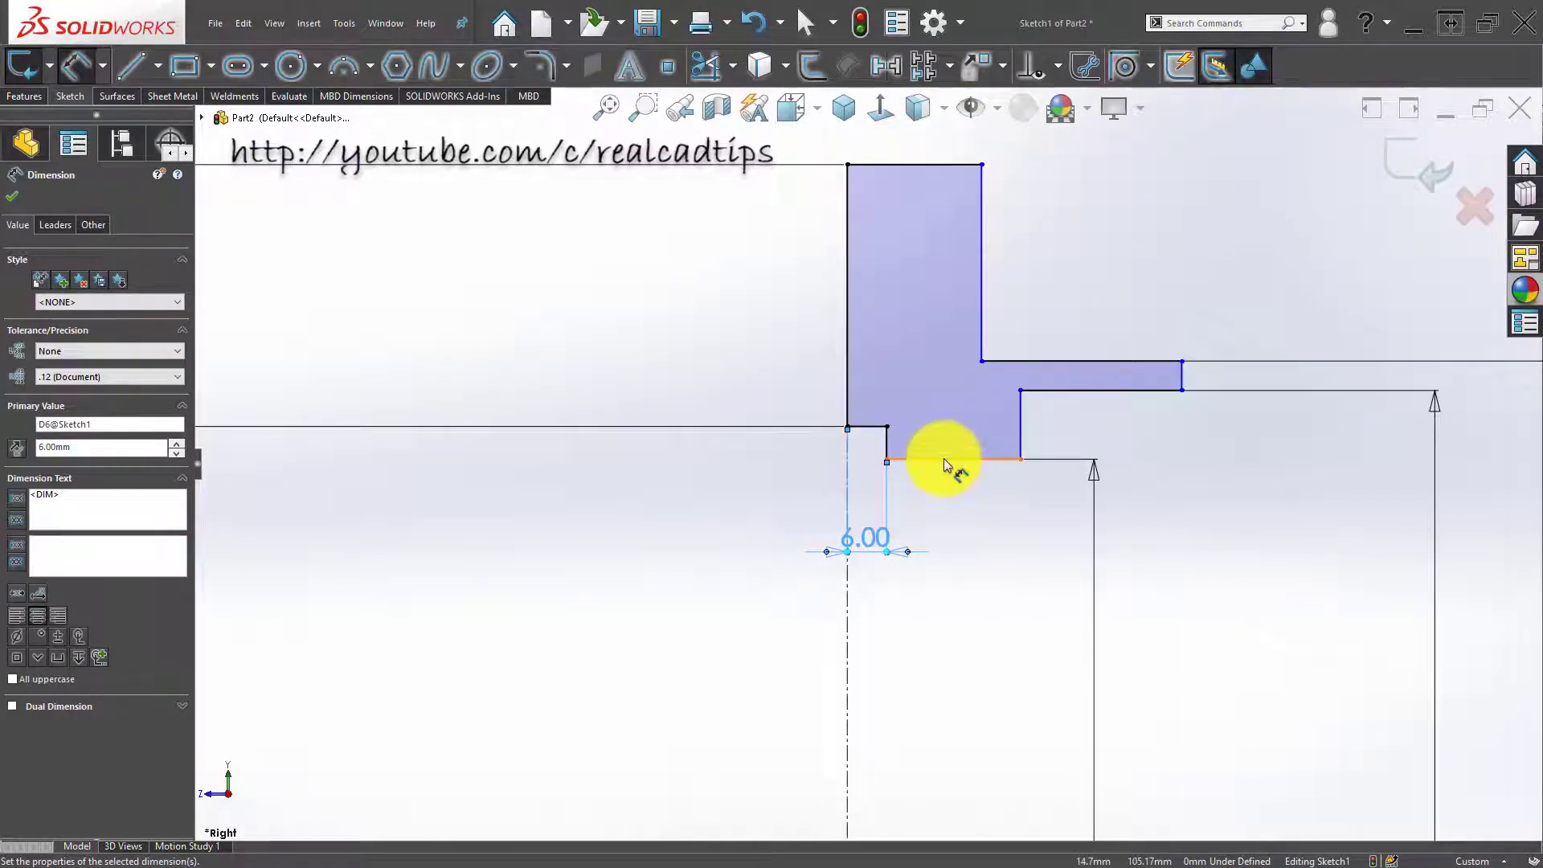
{"action": "scroll", "coordinate": [965, 466], "scroll_direction": "up", "scroll_amount": 1}
{"action": "scroll", "coordinate": [932, 465], "scroll_direction": "down", "scroll_amount": 1}
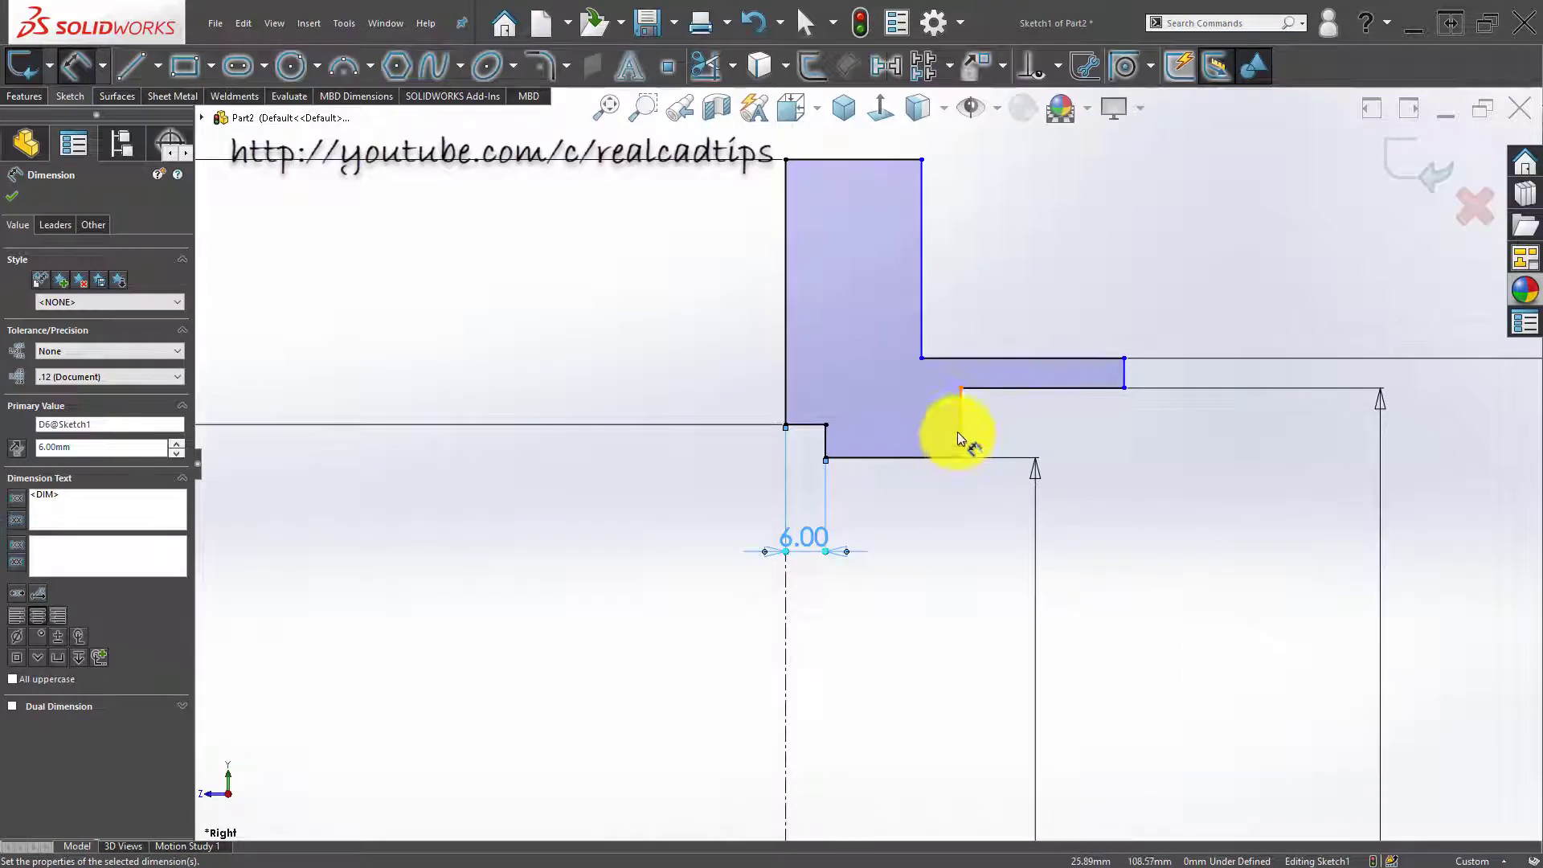
{"action": "left_click", "coordinate": [958, 434]}
{"action": "left_click", "coordinate": [1125, 375]}
{"action": "left_click", "coordinate": [1048, 437]}
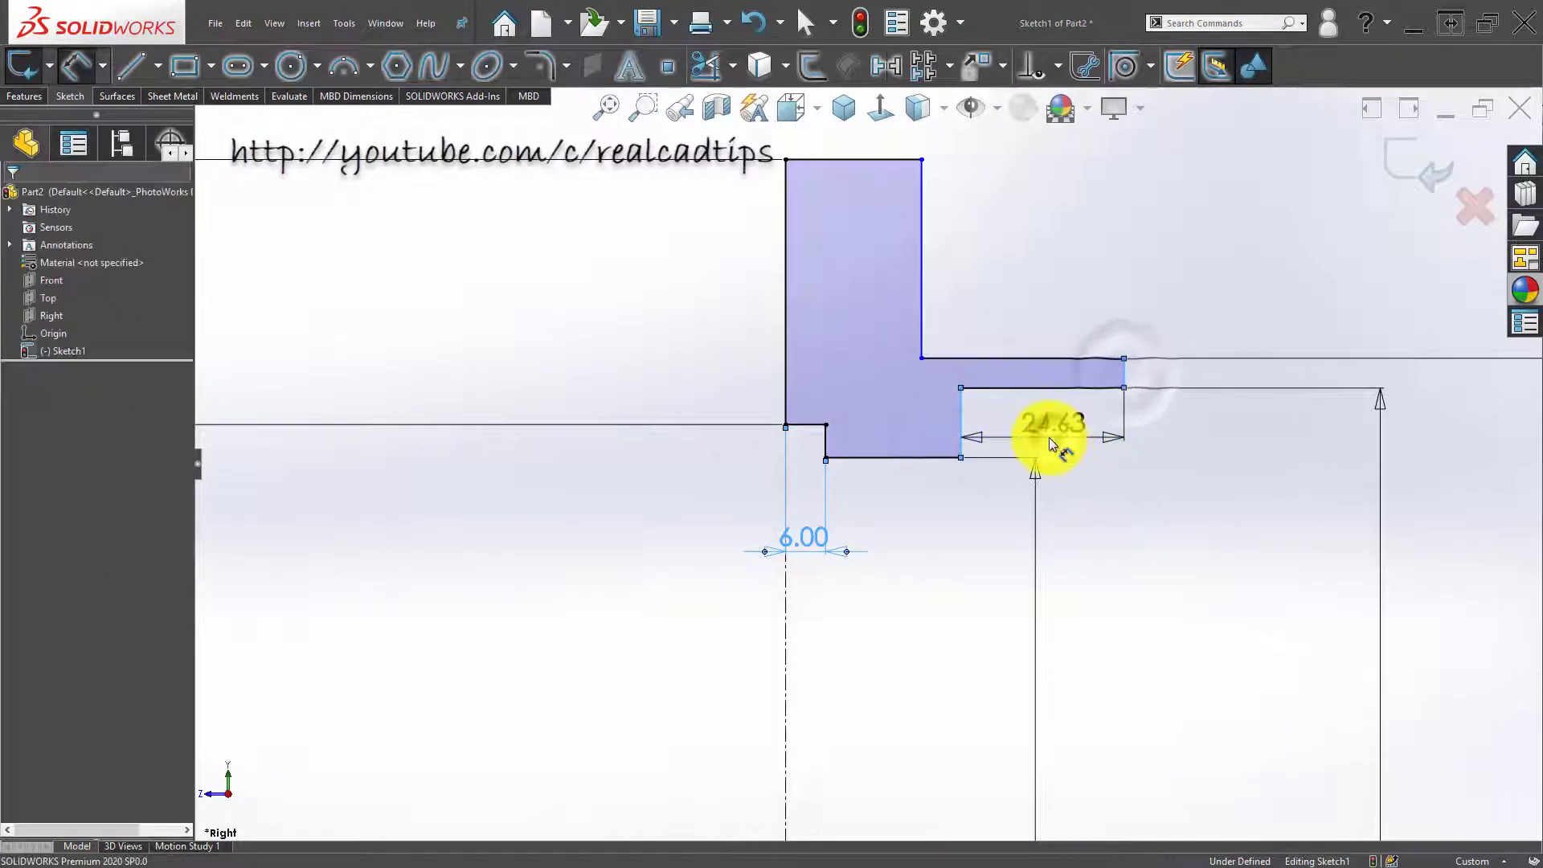
{"action": "type", "text": "15"}
{"action": "key", "text": "Return"}
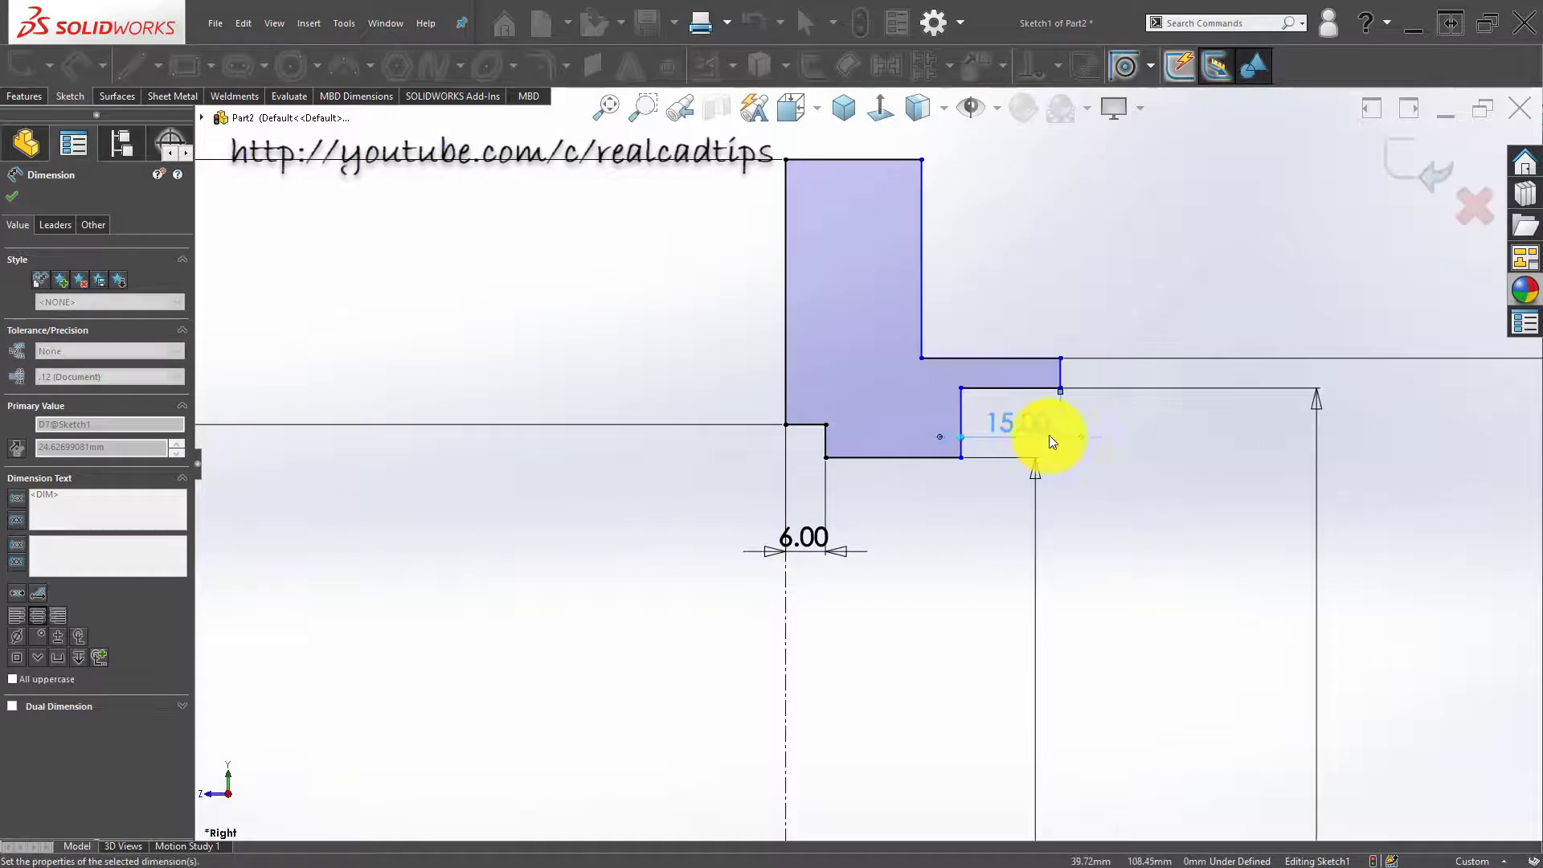
{"action": "left_click", "coordinate": [1164, 488]}
Step: Add a 20 mm top width dimension, then delete it
{"action": "scroll", "coordinate": [816, 297], "scroll_direction": "up", "scroll_amount": 2}
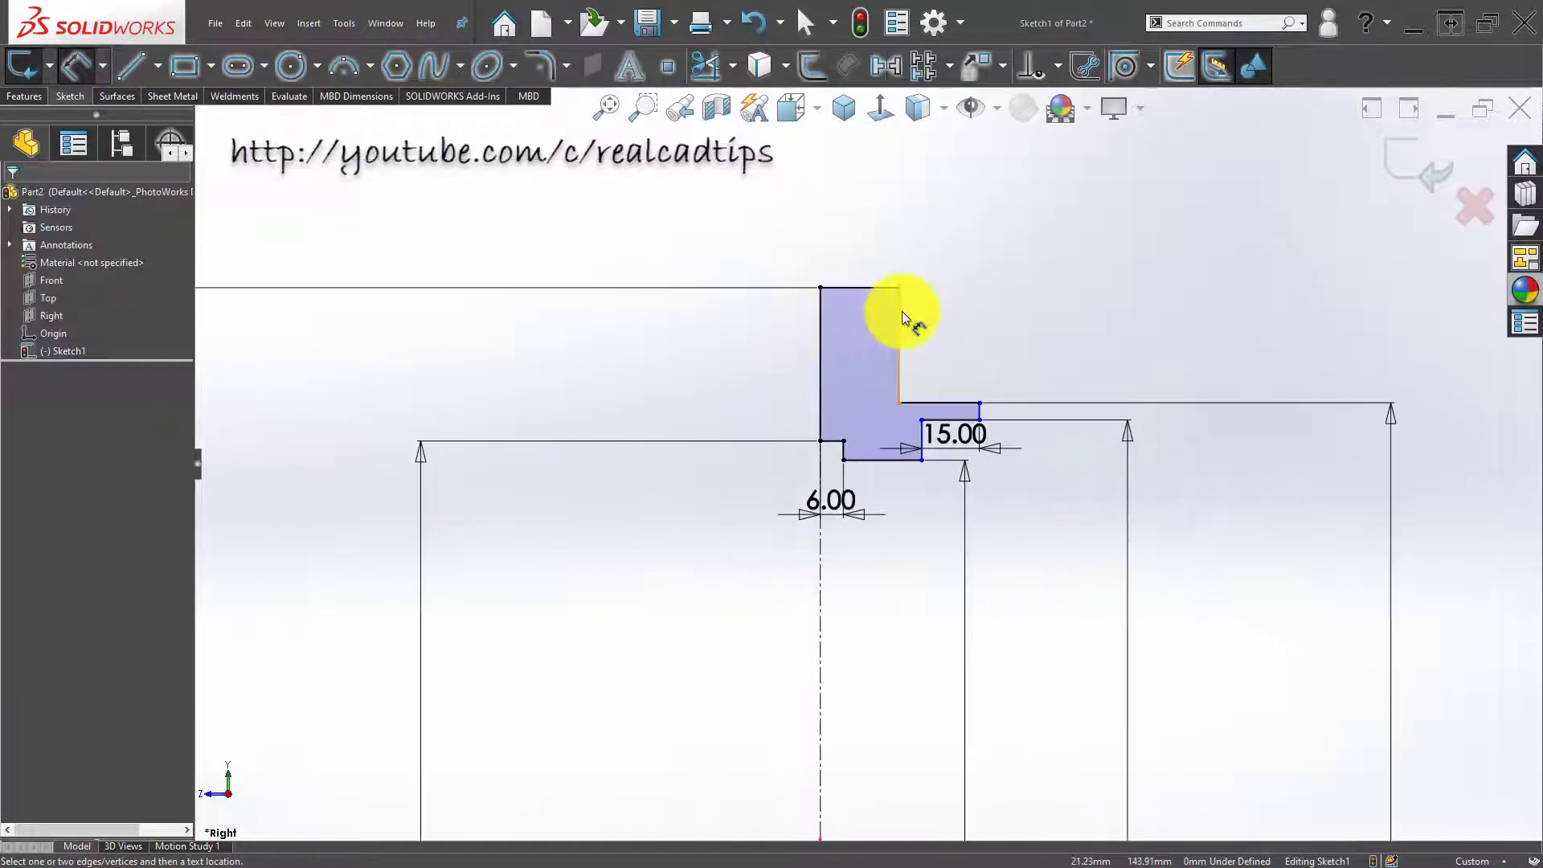
{"action": "left_click", "coordinate": [901, 311]}
{"action": "left_click", "coordinate": [821, 341]}
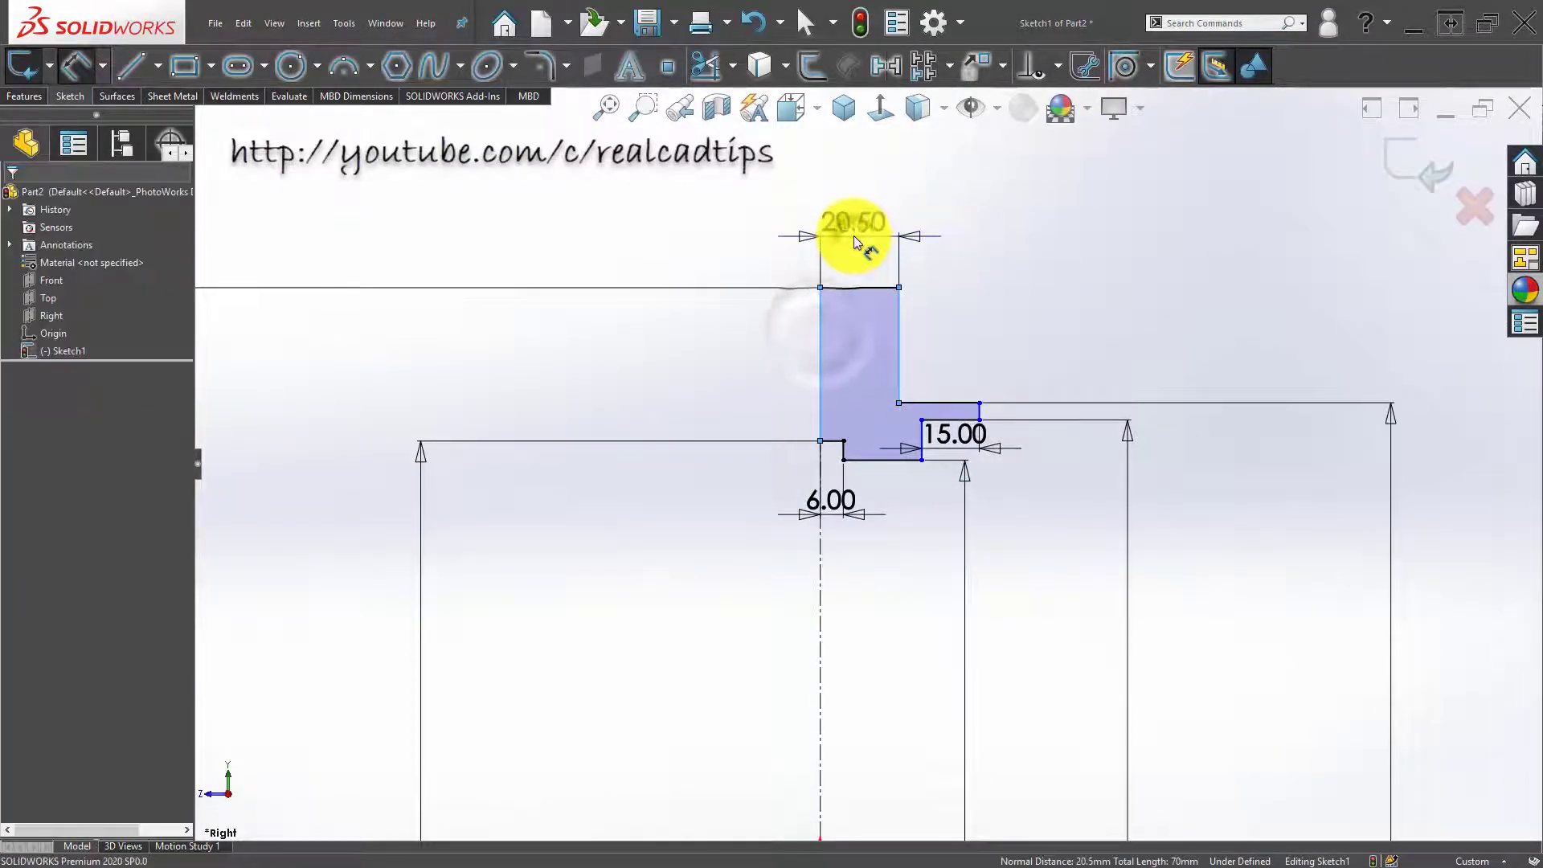
{"action": "left_click", "coordinate": [853, 235]}
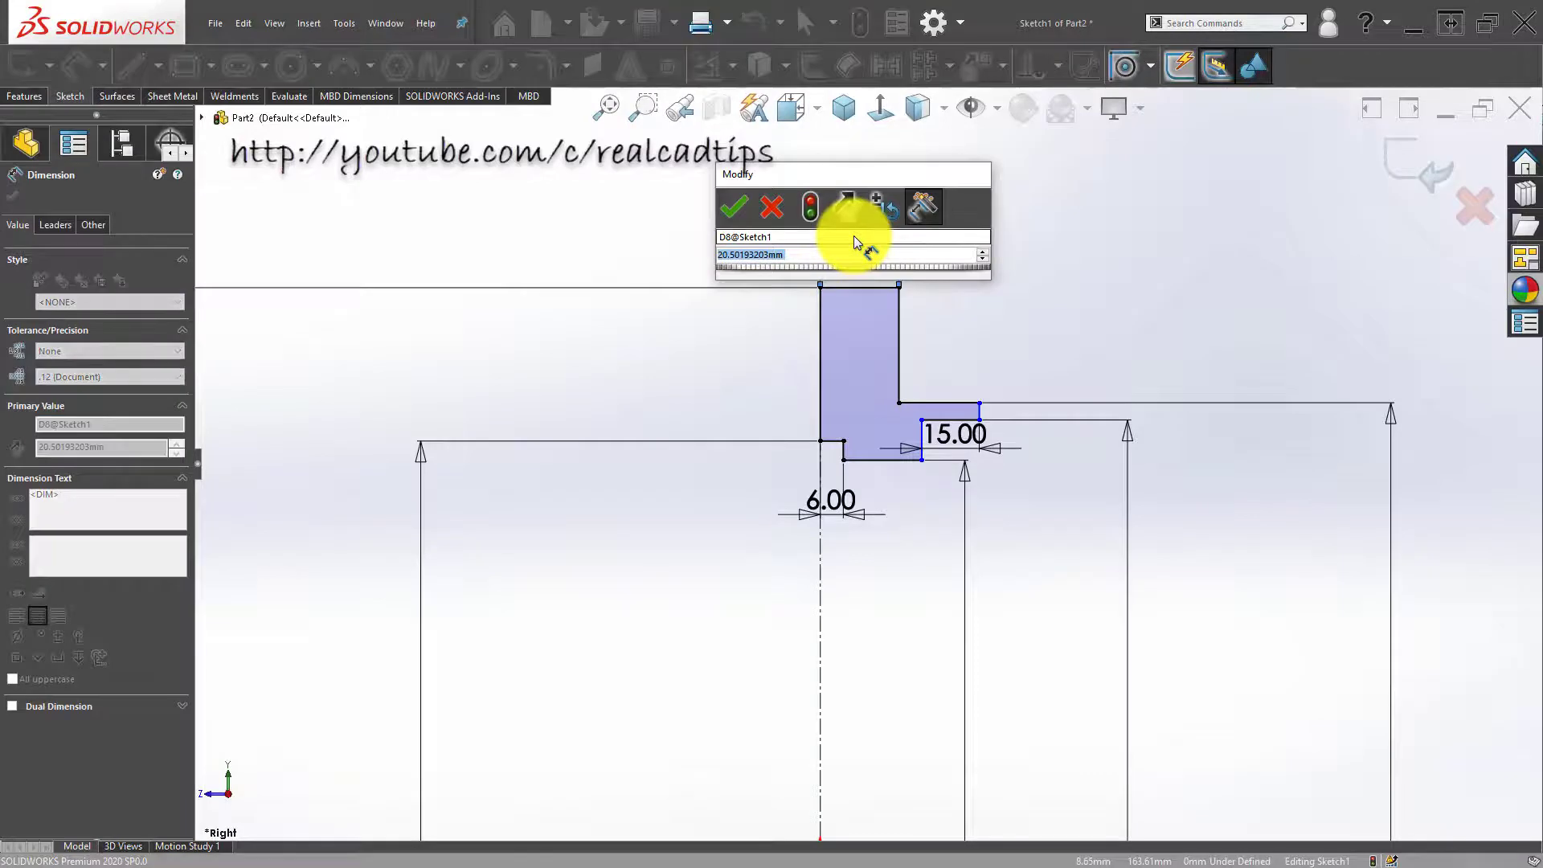
{"action": "type", "text": "20"}
{"action": "key", "text": "Return"}
{"action": "left_click", "coordinate": [863, 212]}
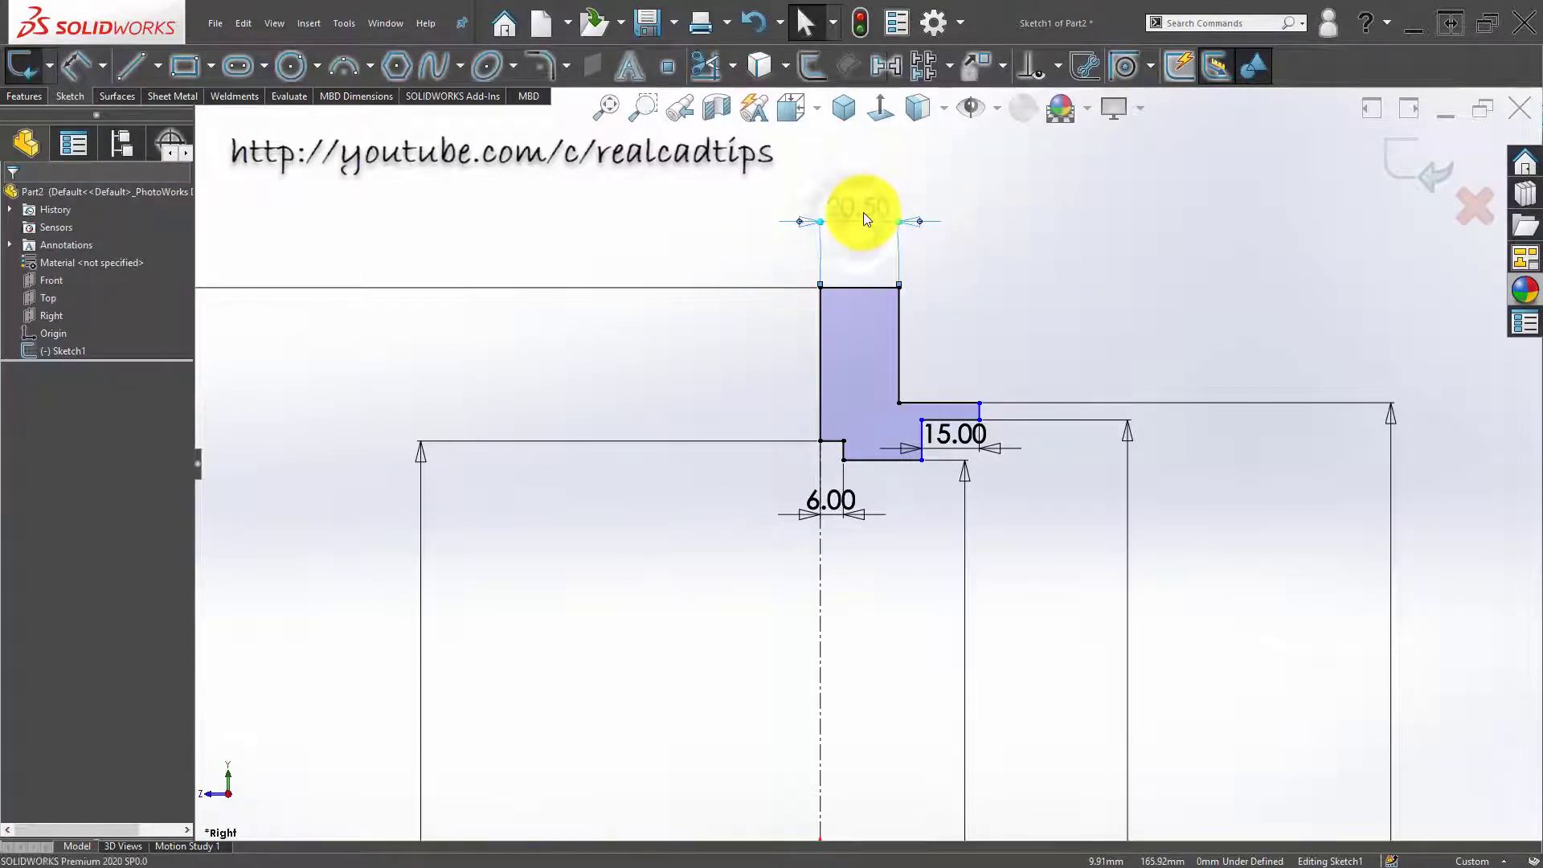
{"action": "key", "text": "Delete"}
Step: Add a 19 mm dimension on the right edge and a 35 mm overall top width
{"action": "right_click_drag", "start_coordinate": [647, 334], "coordinate": [682, 303]}
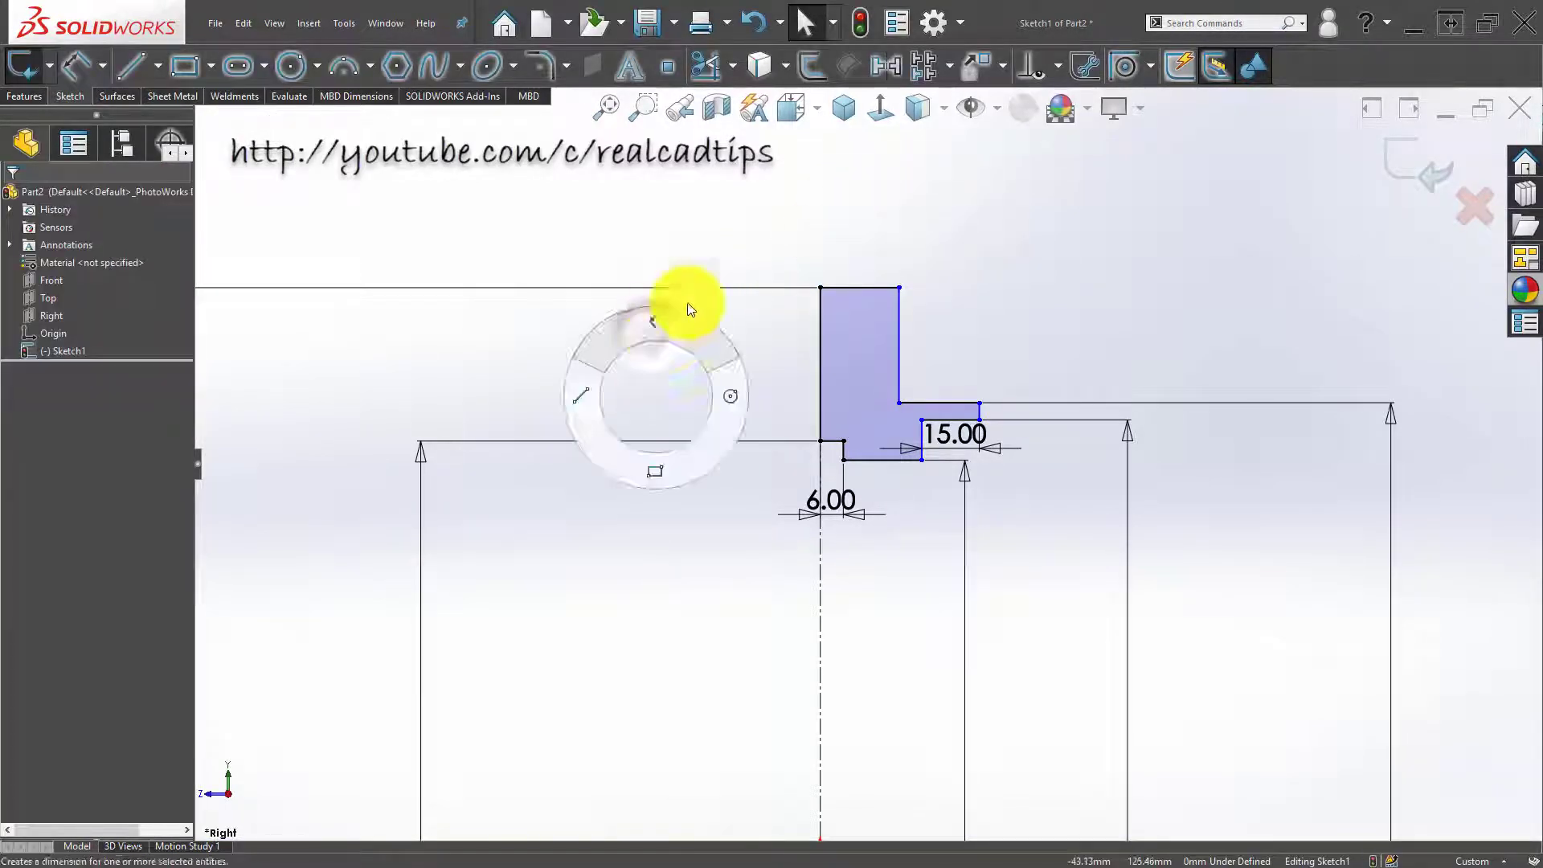
{"action": "left_click", "coordinate": [899, 322]}
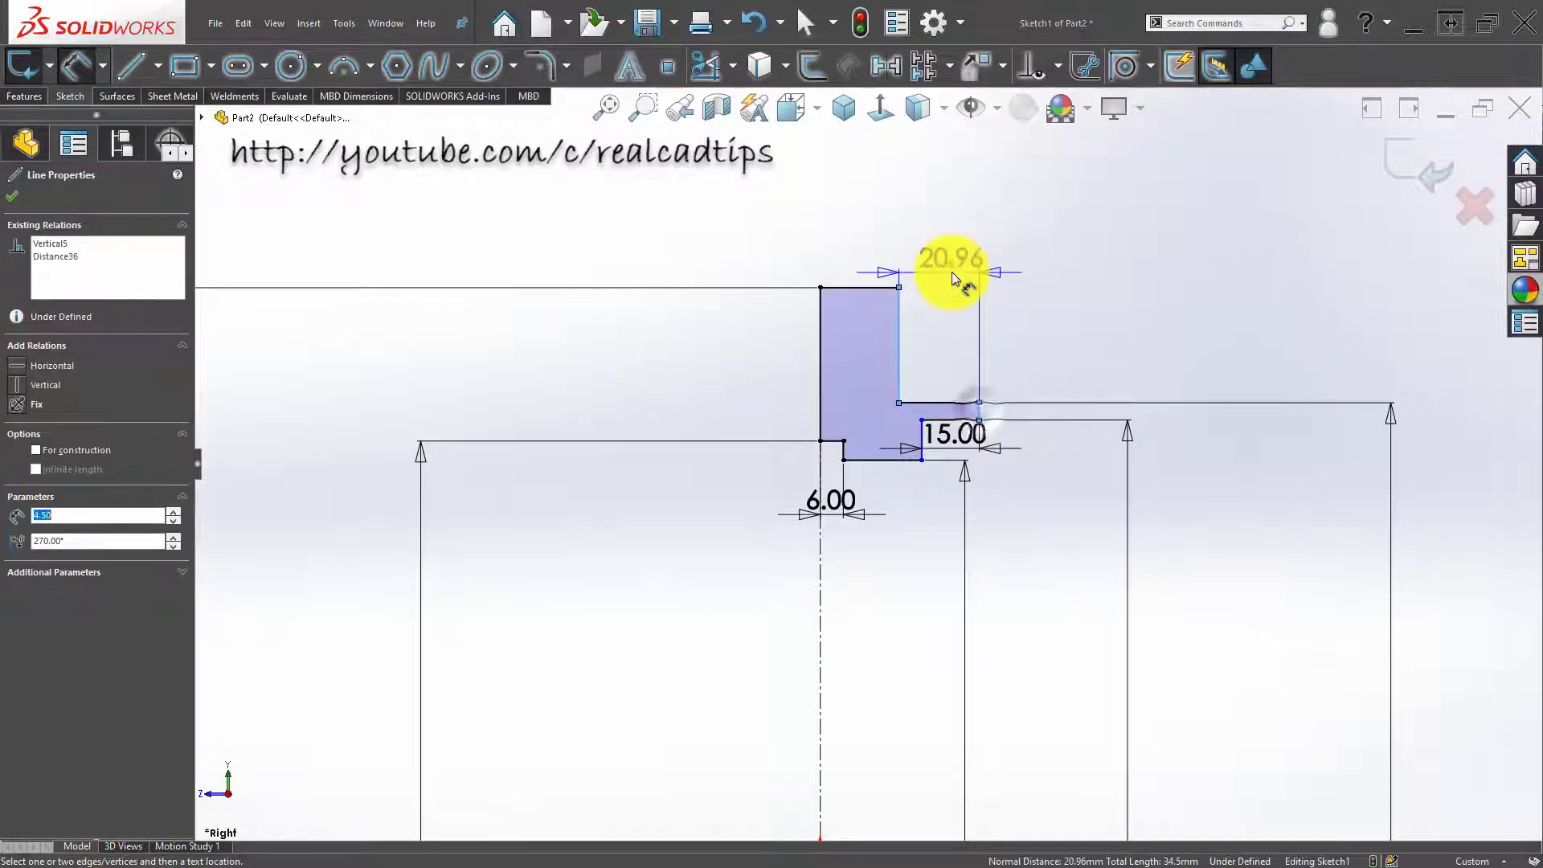
{"action": "left_click", "coordinate": [951, 274]}
{"action": "type", "text": "19"}
{"action": "key", "text": "Return"}
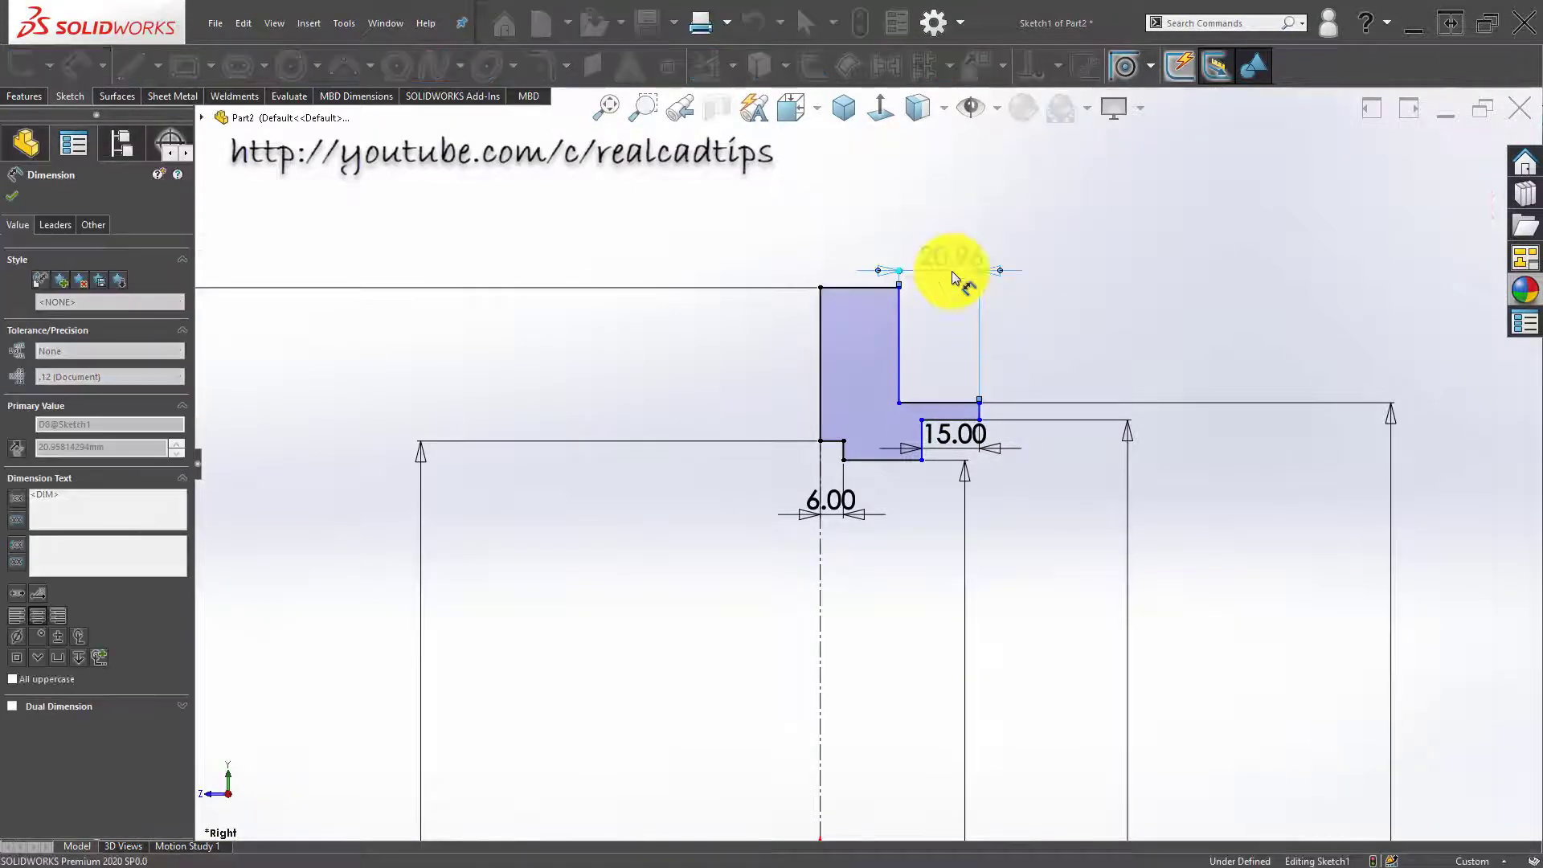
{"action": "scroll", "coordinate": [1011, 423], "scroll_direction": "down", "scroll_amount": 3}
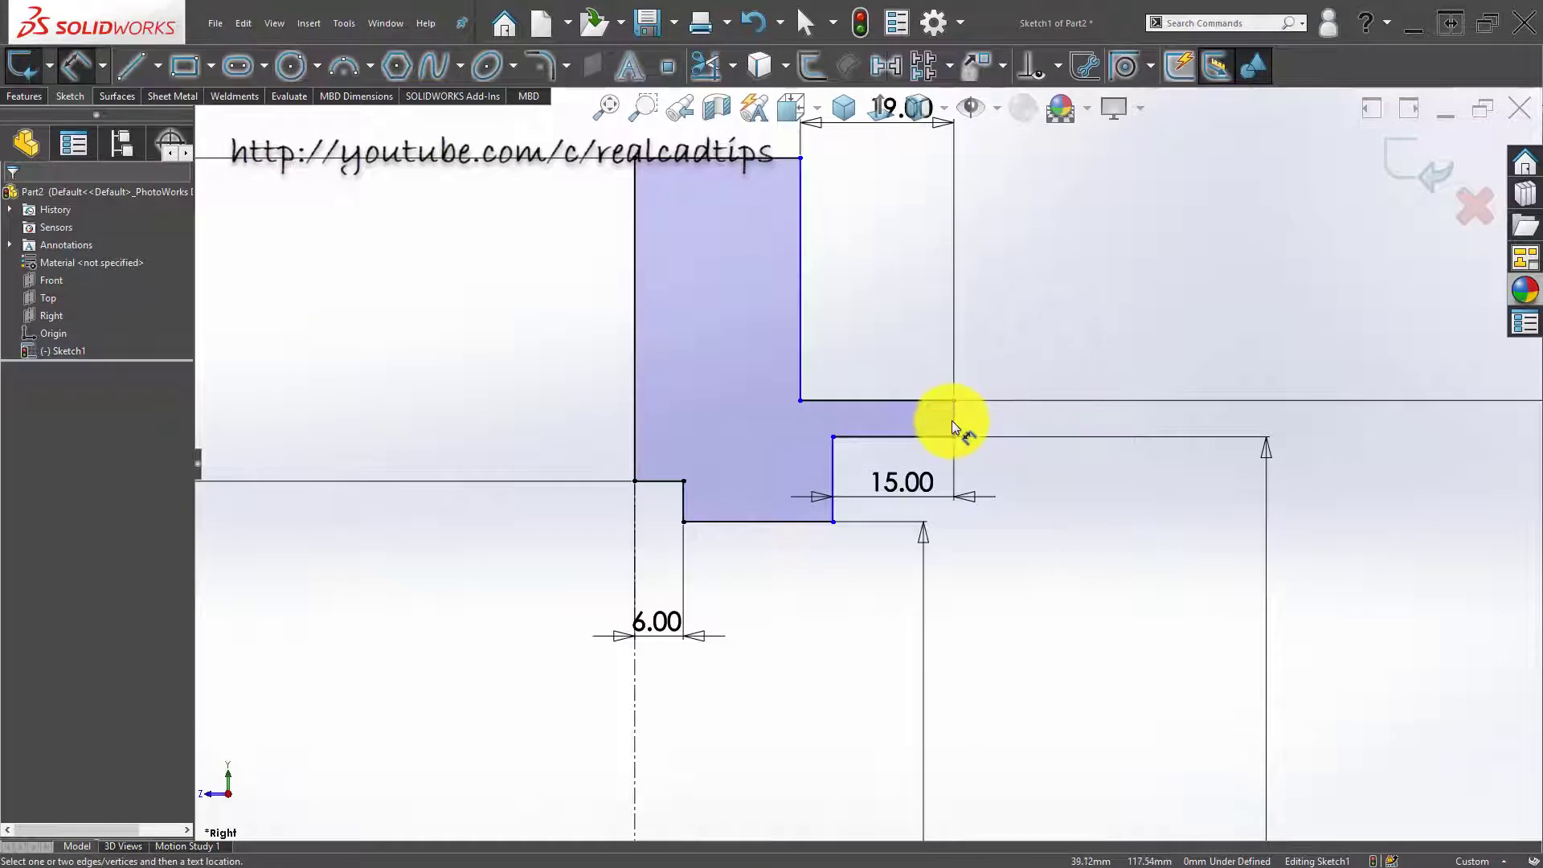
{"action": "left_click", "coordinate": [952, 420]}
{"action": "scroll", "coordinate": [860, 419], "scroll_direction": "up", "scroll_amount": 3}
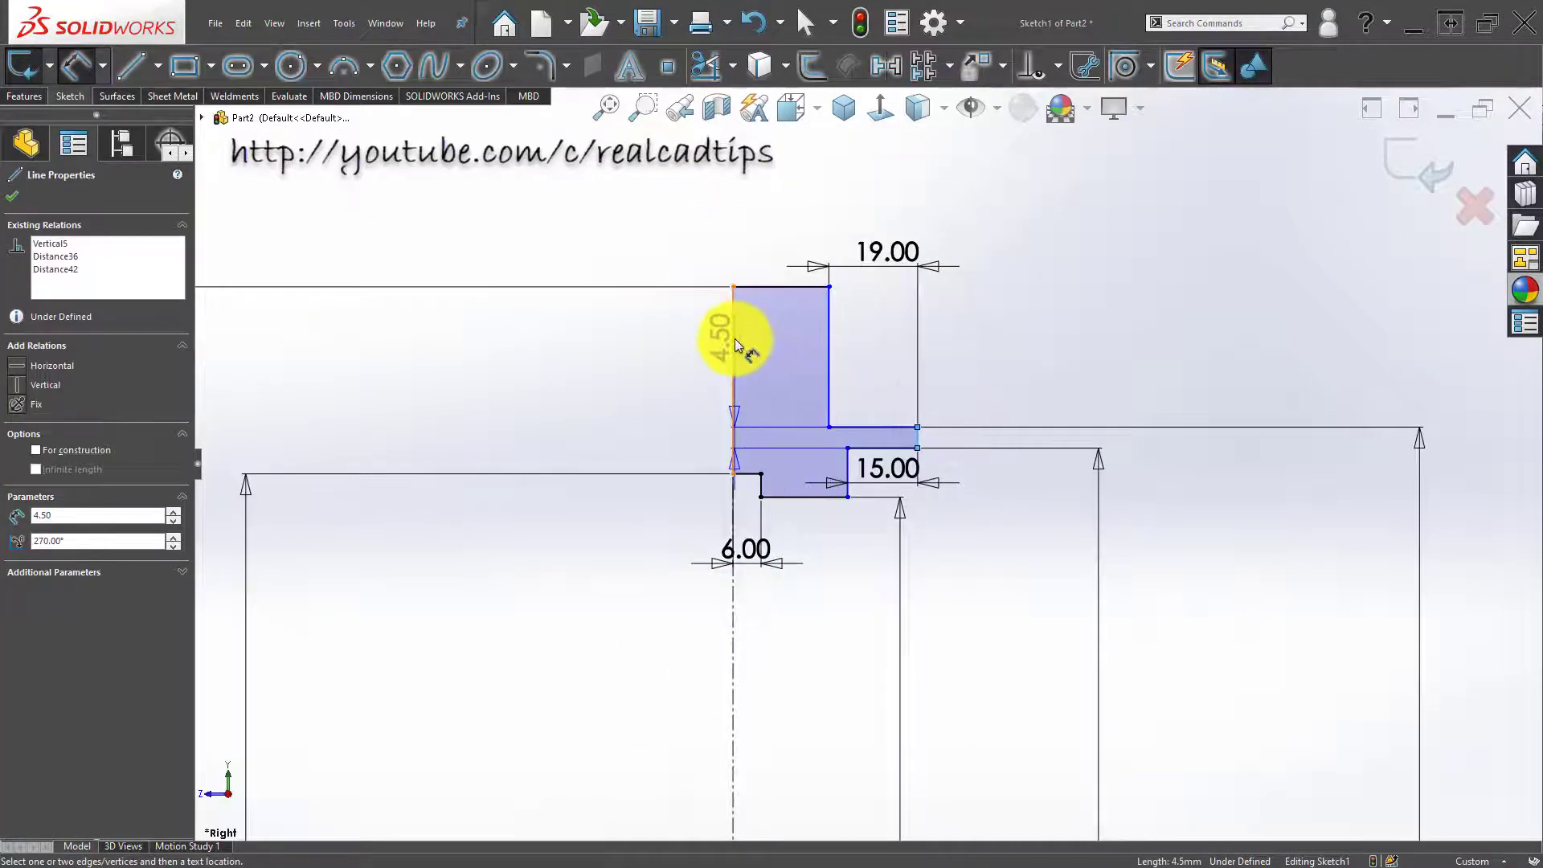
{"action": "left_click", "coordinate": [917, 346]}
{"action": "left_click", "coordinate": [826, 210]}
{"action": "type", "text": "35"}
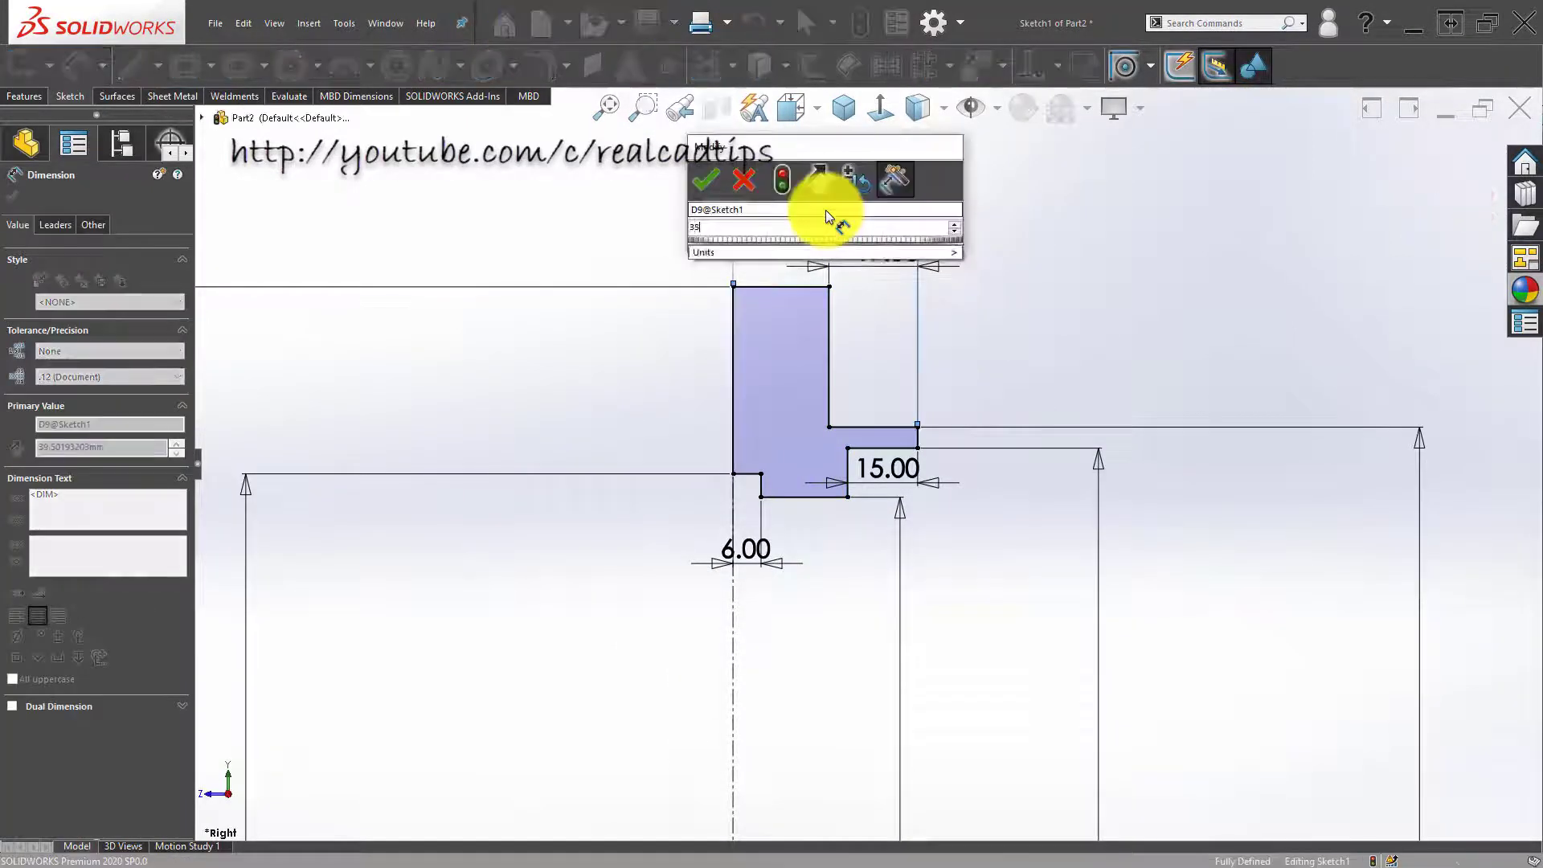
{"action": "key", "text": "Return"}
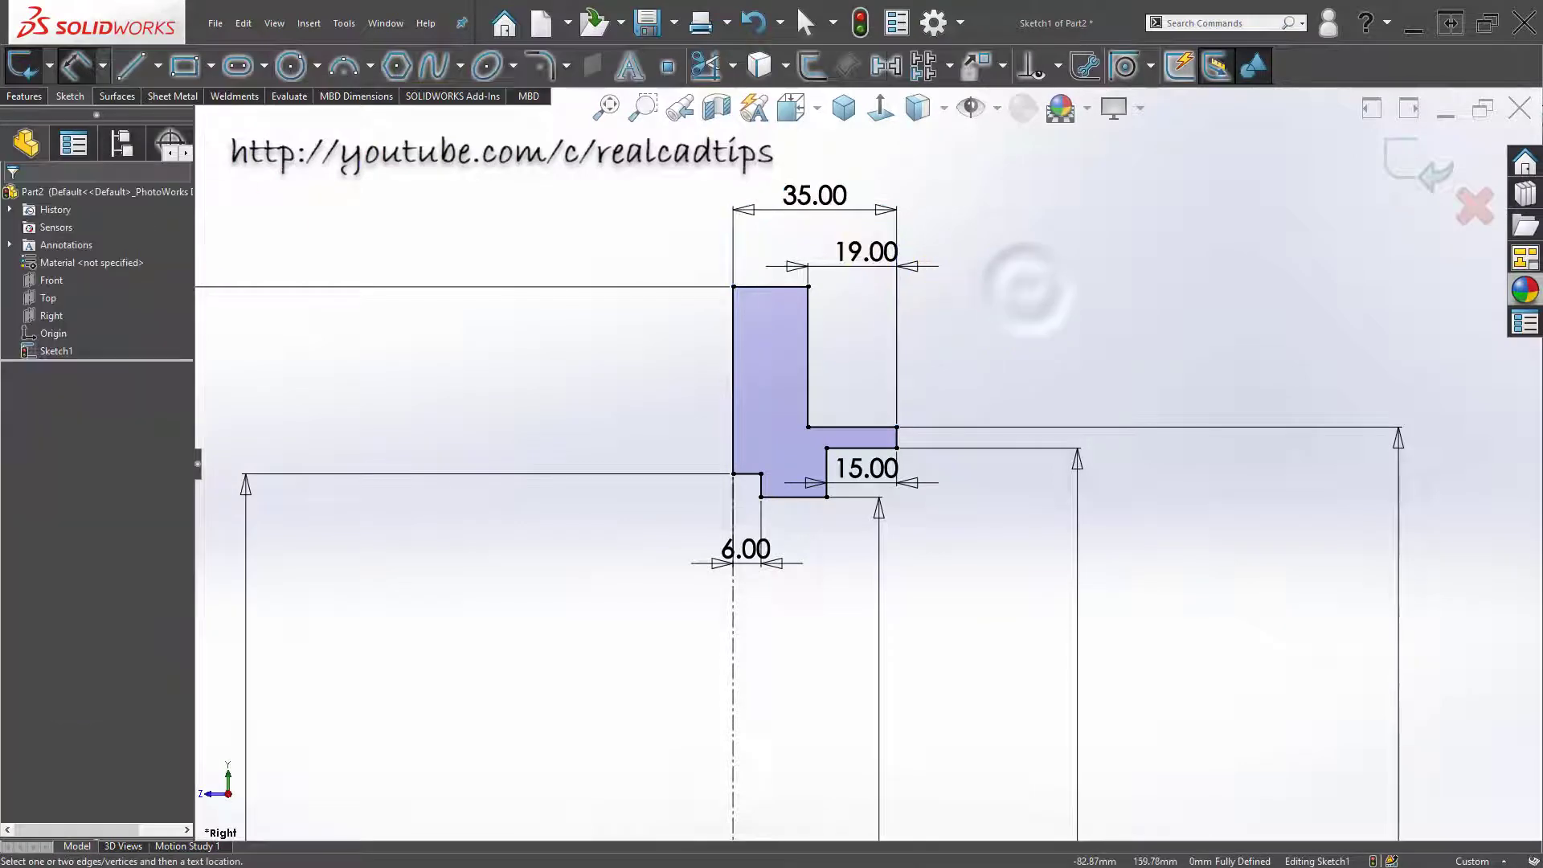
{"action": "key", "text": "Escape"}
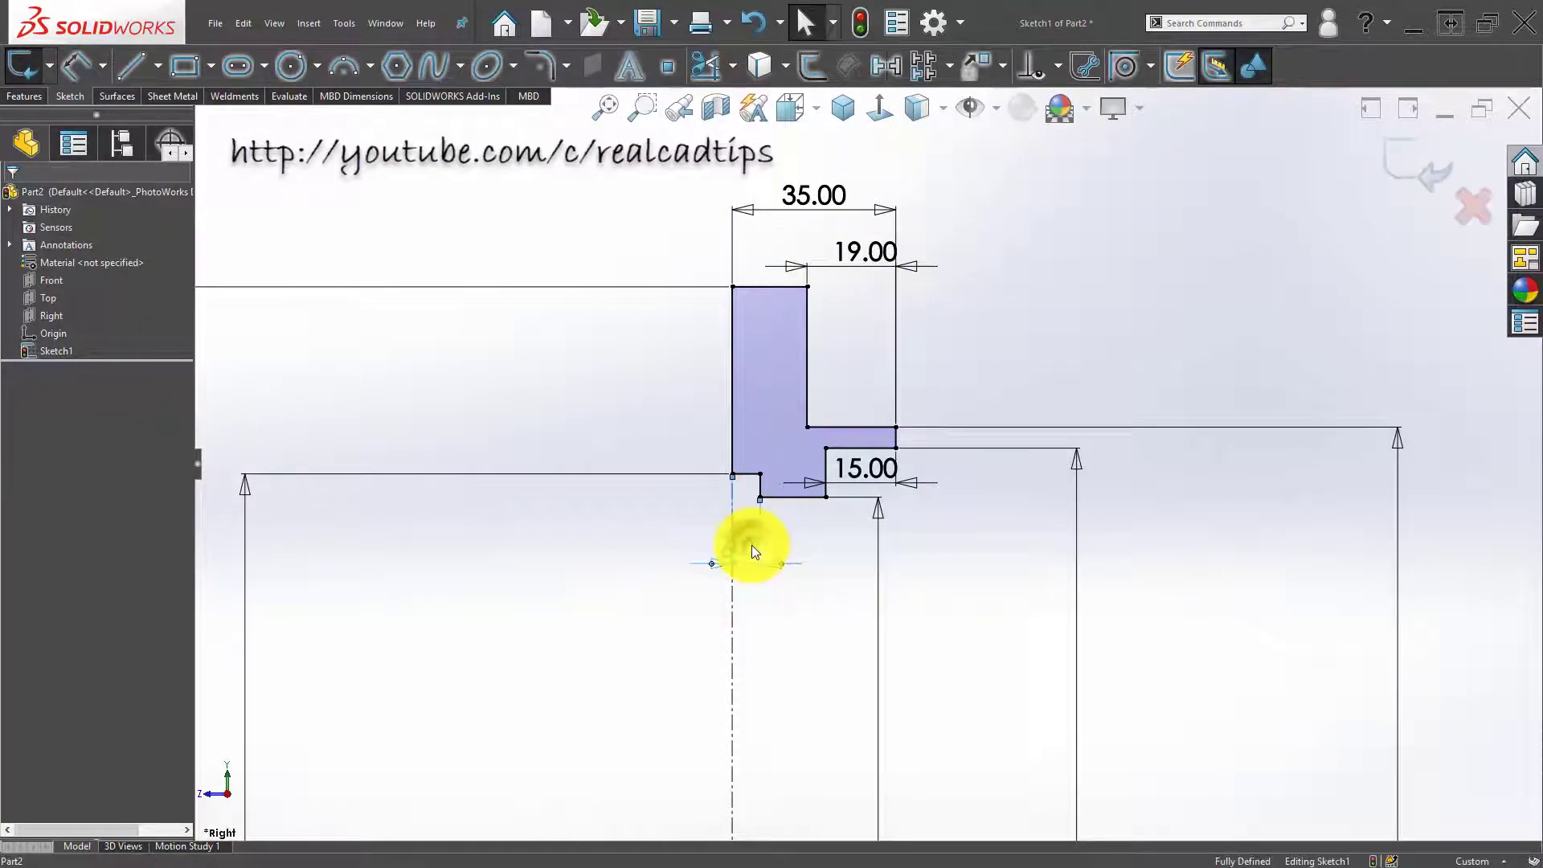
Step: Change the 6.00 step dimension to 16 mm
{"action": "double_click", "coordinate": [751, 547]}
{"action": "type", "text": "16"}
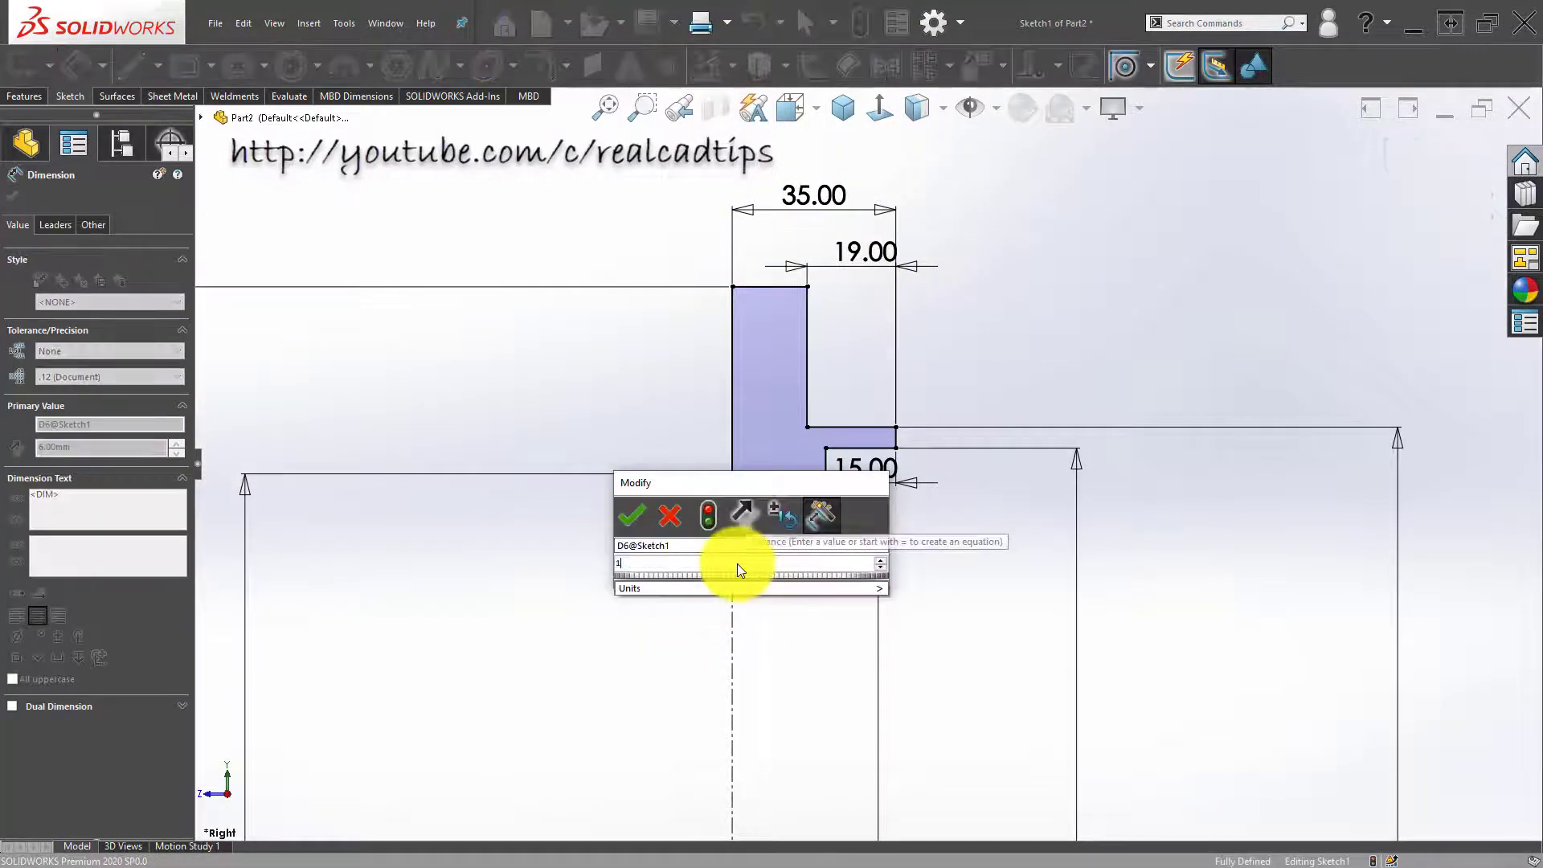
{"action": "key", "text": "Return"}
{"action": "left_click", "coordinate": [548, 614]}
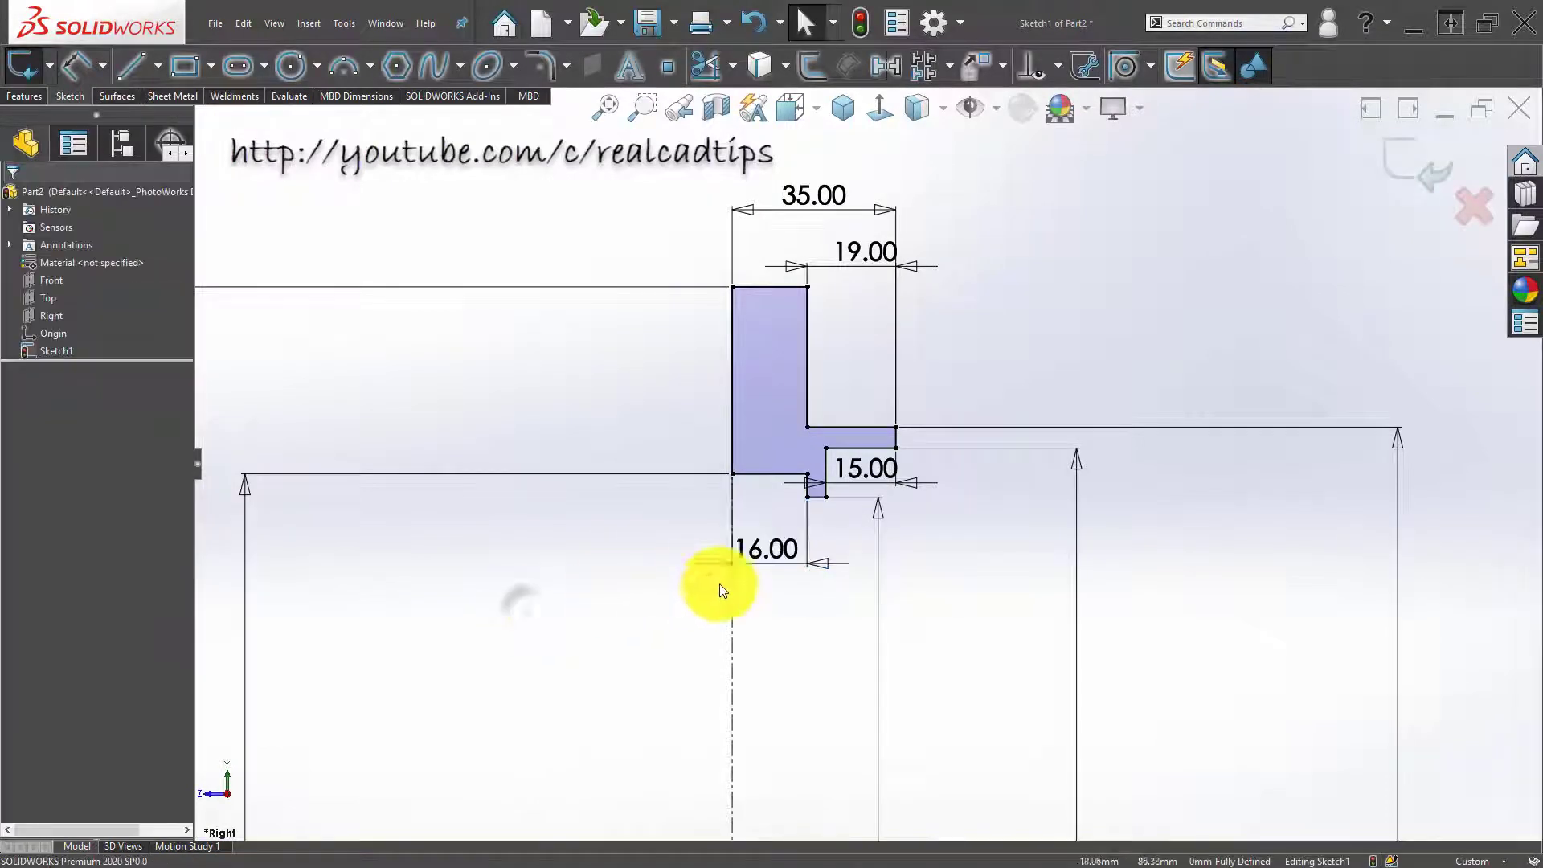
Step: Revolve Sketch1 360° about the vertical centreline into the solid ring Revolve1
{"action": "key", "text": "f"}
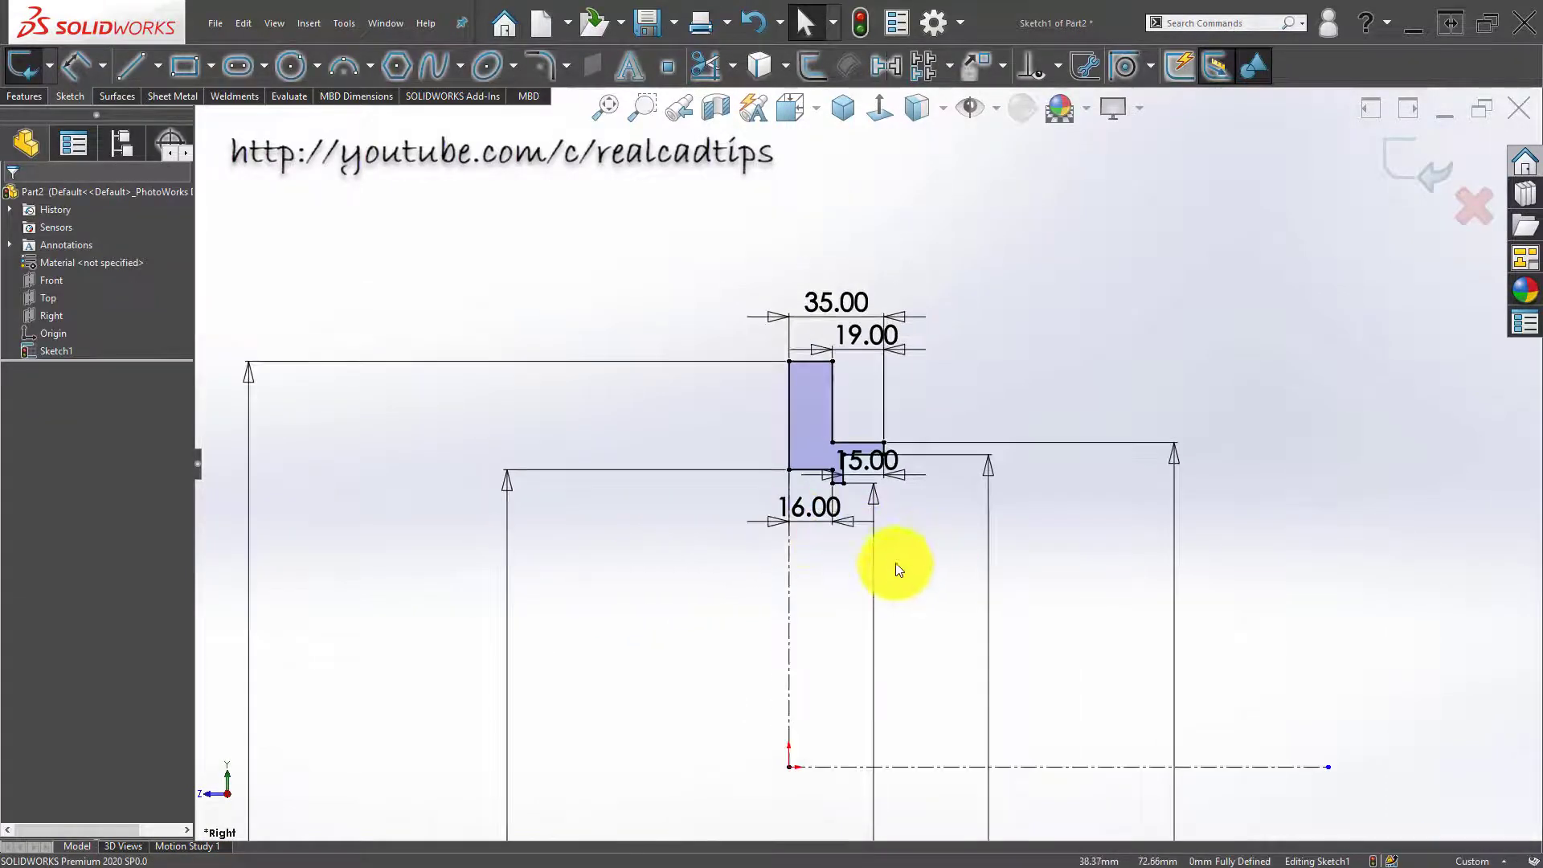
{"action": "scroll", "coordinate": [899, 551], "scroll_direction": "up", "scroll_amount": 2}
{"action": "left_click", "coordinate": [32, 93]}
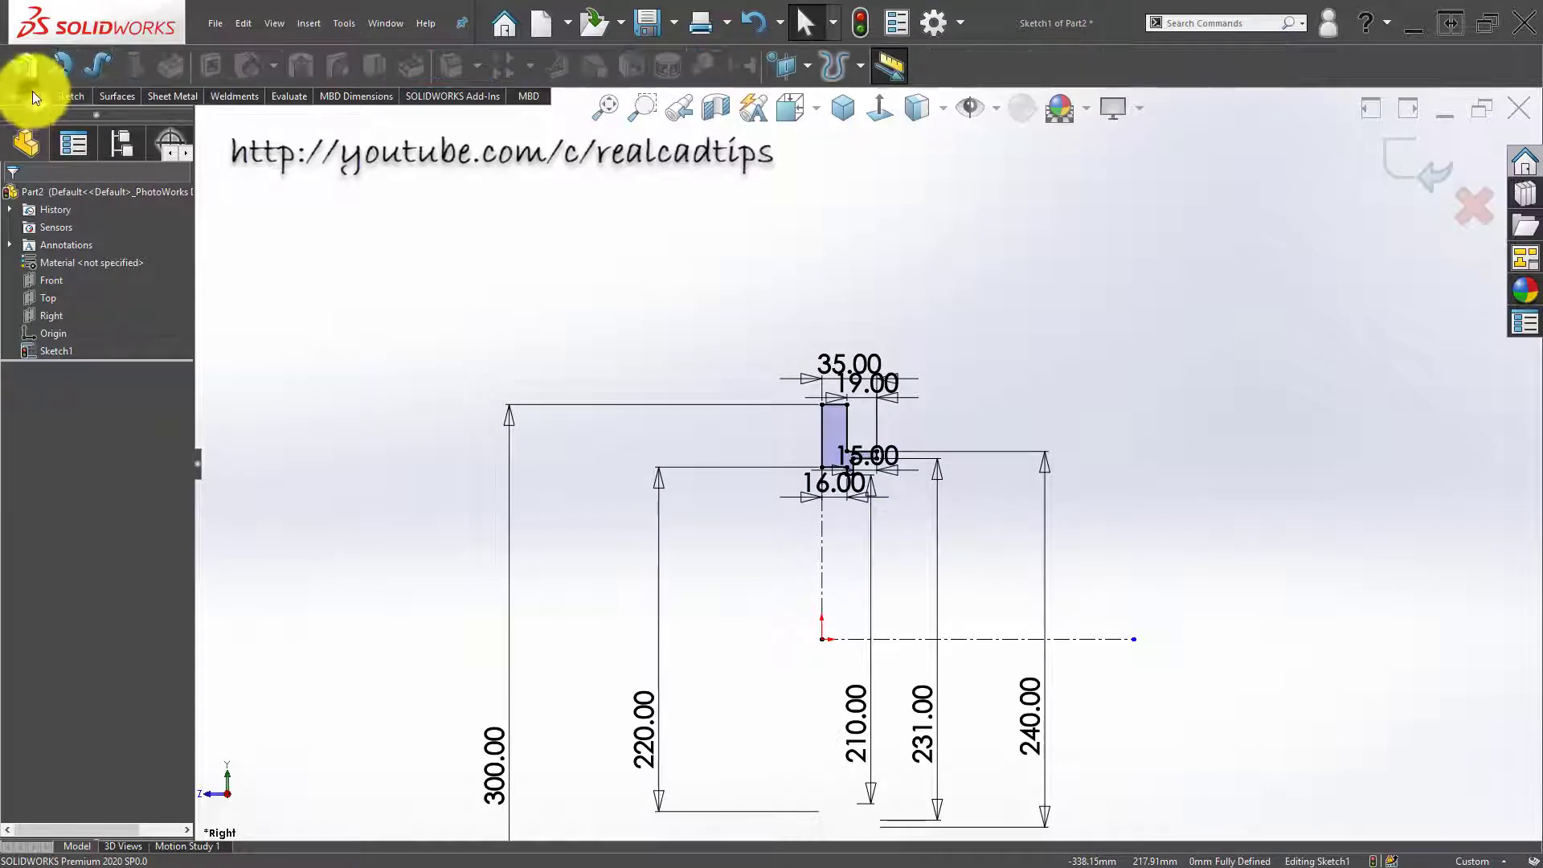
{"action": "left_click", "coordinate": [63, 69]}
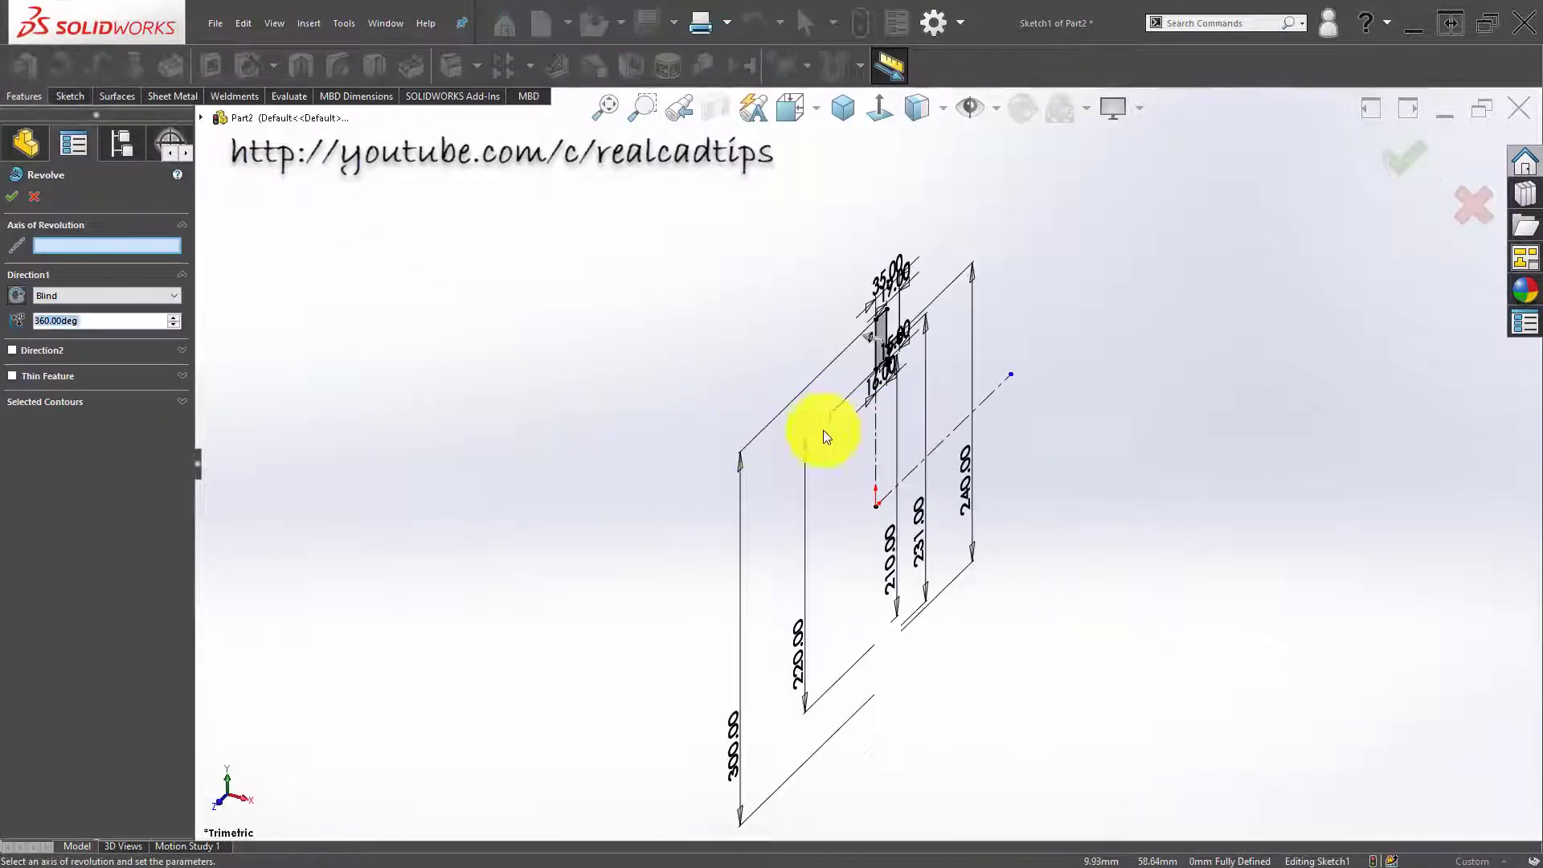
{"action": "left_click", "coordinate": [945, 444]}
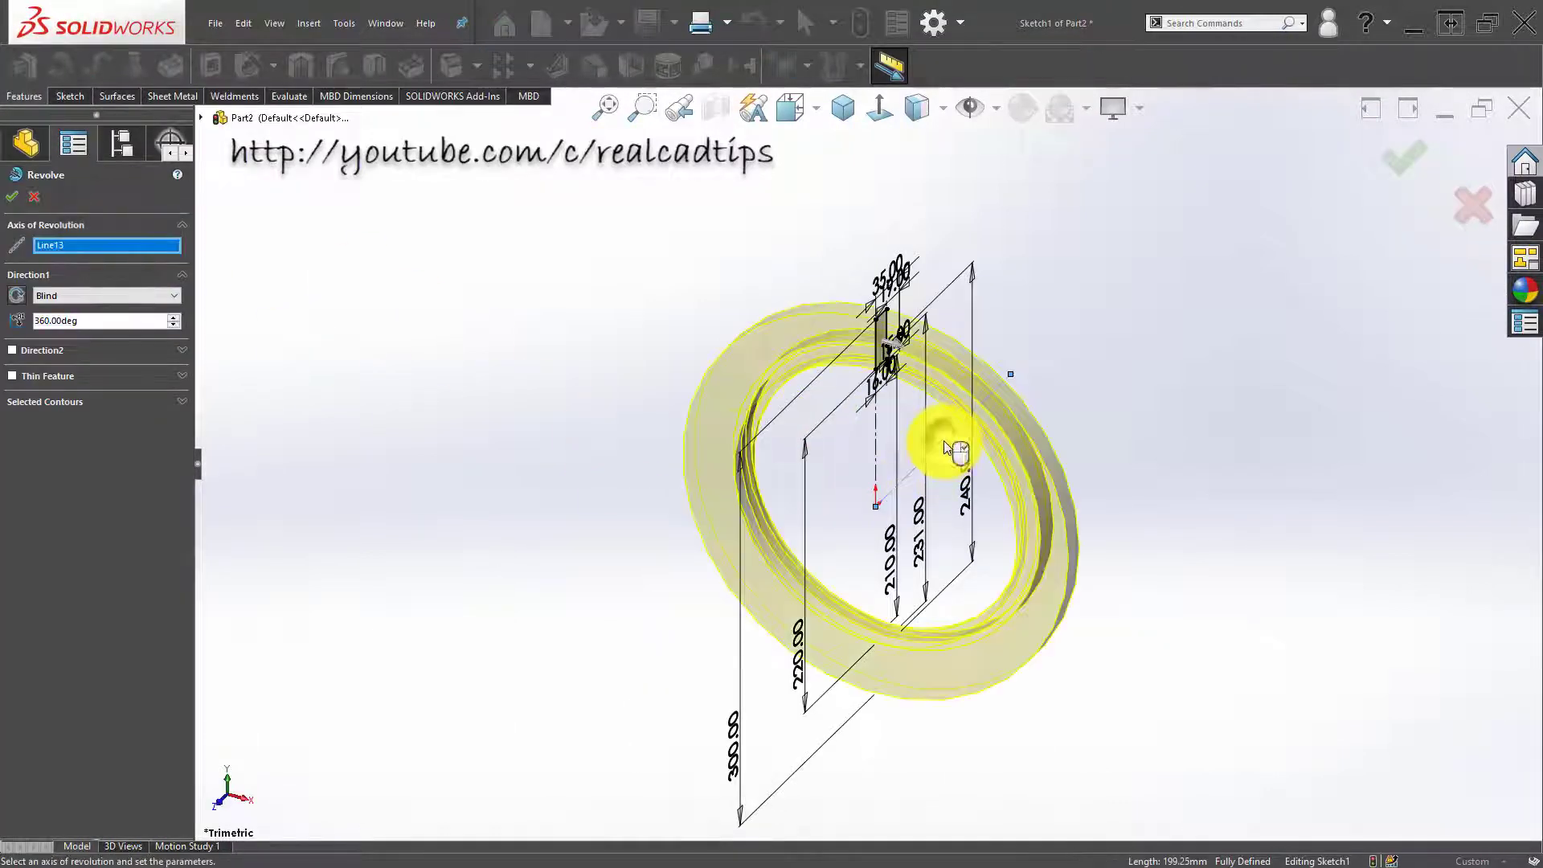
{"action": "mouse_move", "coordinate": [706, 441]}
{"action": "middle_mouse_down"}
{"action": "mouse_move", "coordinate": [837, 379]}
{"action": "mouse_move", "coordinate": [777, 358]}
{"action": "mouse_move", "coordinate": [861, 345]}
{"action": "mouse_move", "coordinate": [764, 403]}
{"action": "mouse_move", "coordinate": [827, 413]}
{"action": "mouse_move", "coordinate": [842, 371]}
{"action": "middle_mouse_up"}
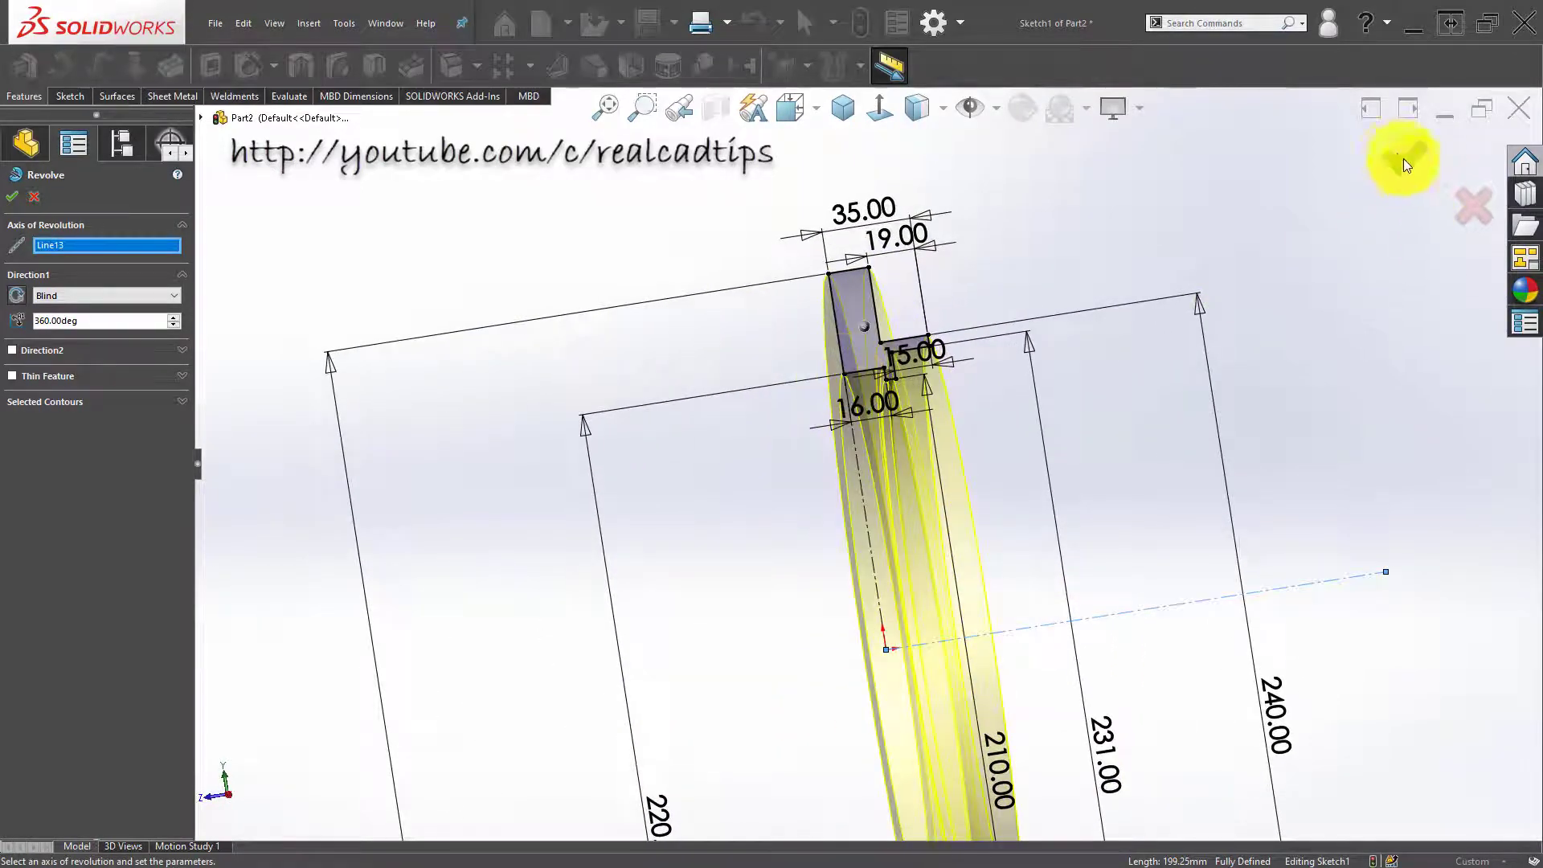
{"action": "key", "text": "Return"}
{"action": "mouse_move", "coordinate": [954, 389]}
{"action": "middle_mouse_down"}
{"action": "mouse_move", "coordinate": [854, 372]}
{"action": "mouse_move", "coordinate": [843, 435]}
{"action": "mouse_move", "coordinate": [996, 313]}
{"action": "mouse_move", "coordinate": [940, 364]}
{"action": "mouse_move", "coordinate": [950, 311]}
{"action": "mouse_move", "coordinate": [986, 391]}
{"action": "middle_mouse_up"}
Step: Select the ring's inner face and start a colour edit, then cancel it
{"action": "left_click", "coordinate": [986, 391]}
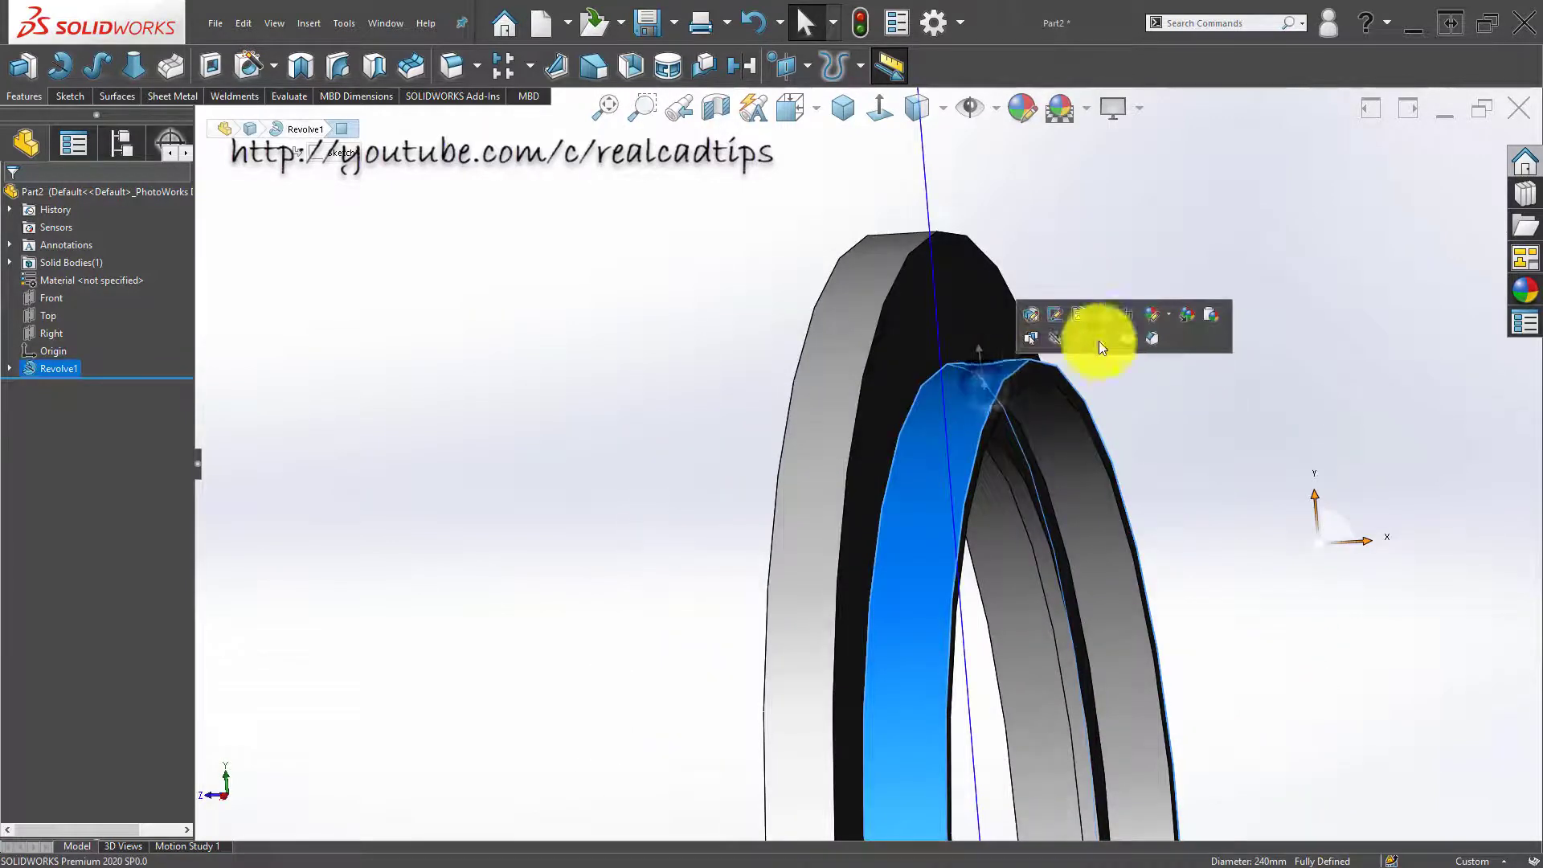
{"action": "left_click", "coordinate": [1170, 311]}
{"action": "left_click", "coordinate": [1175, 368]}
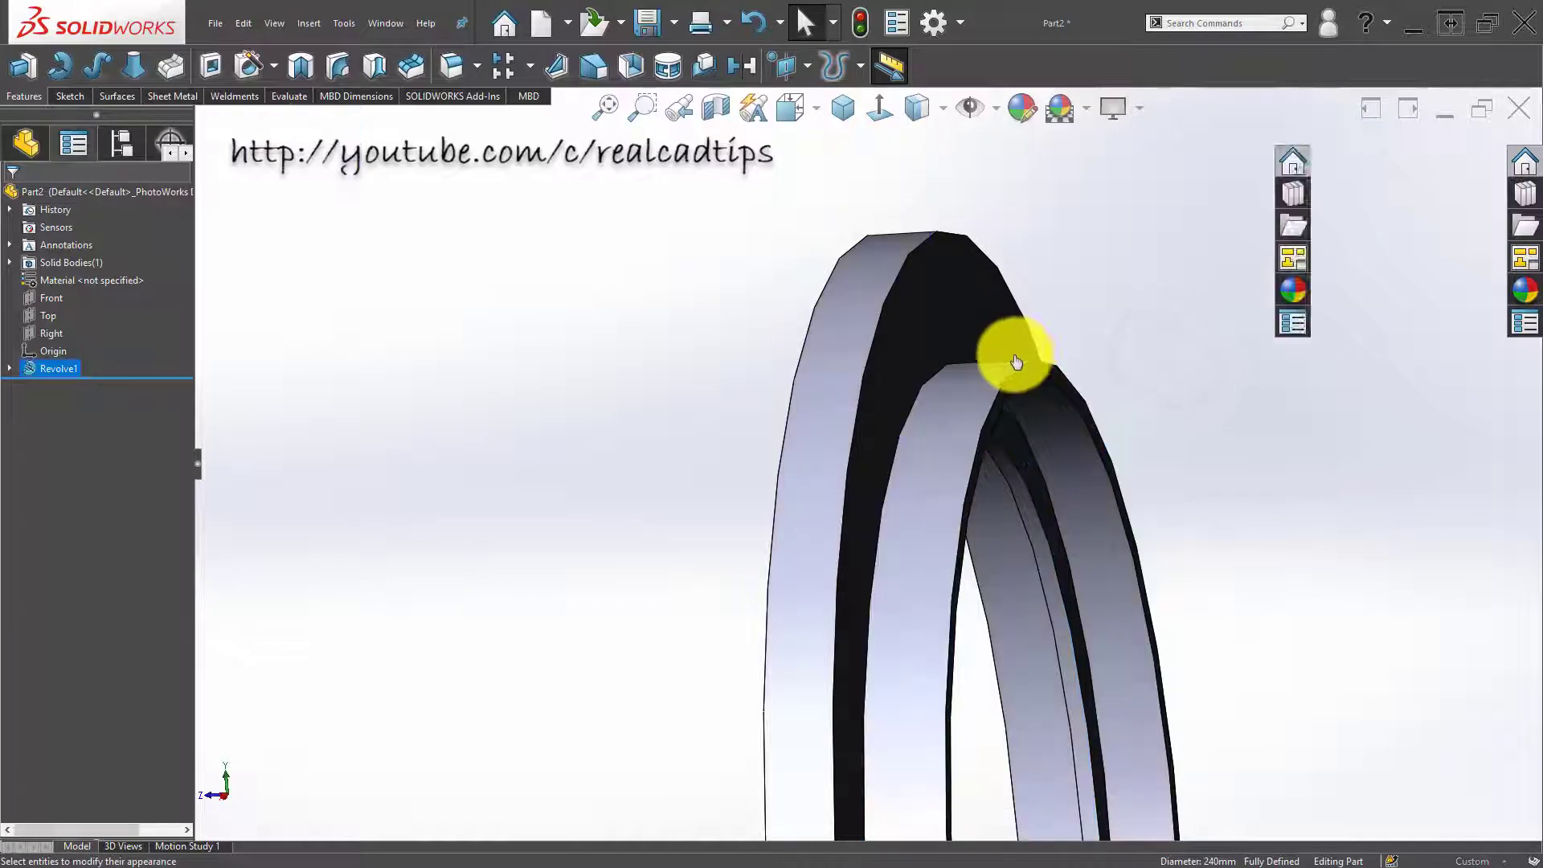
{"action": "left_click", "coordinate": [45, 203]}
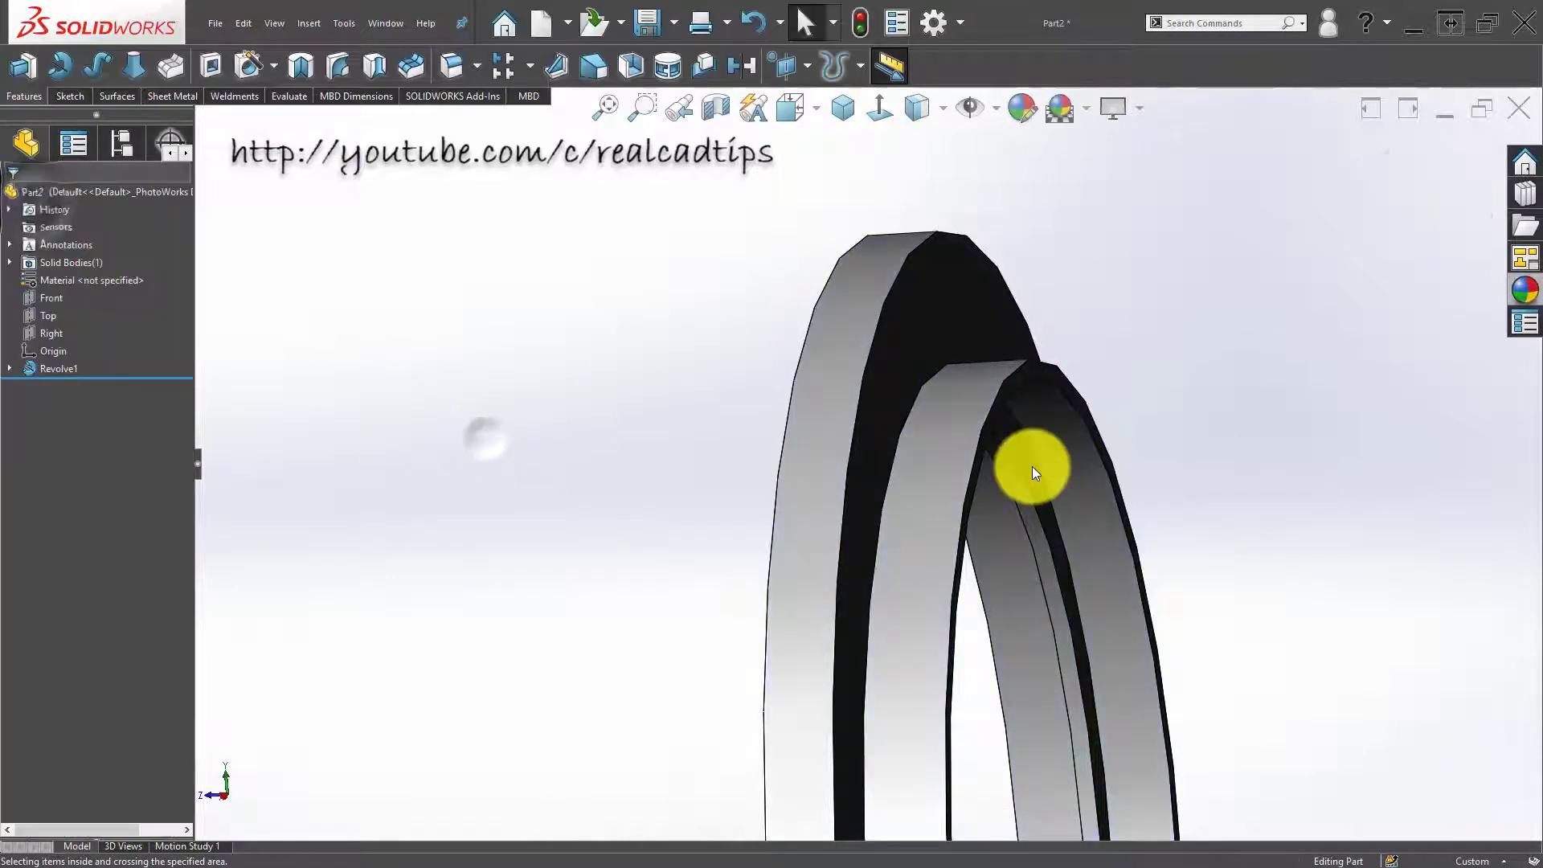
Step: Colour the inner bore face and its adjacent face red, then check from the front view
{"action": "left_click", "coordinate": [947, 432]}
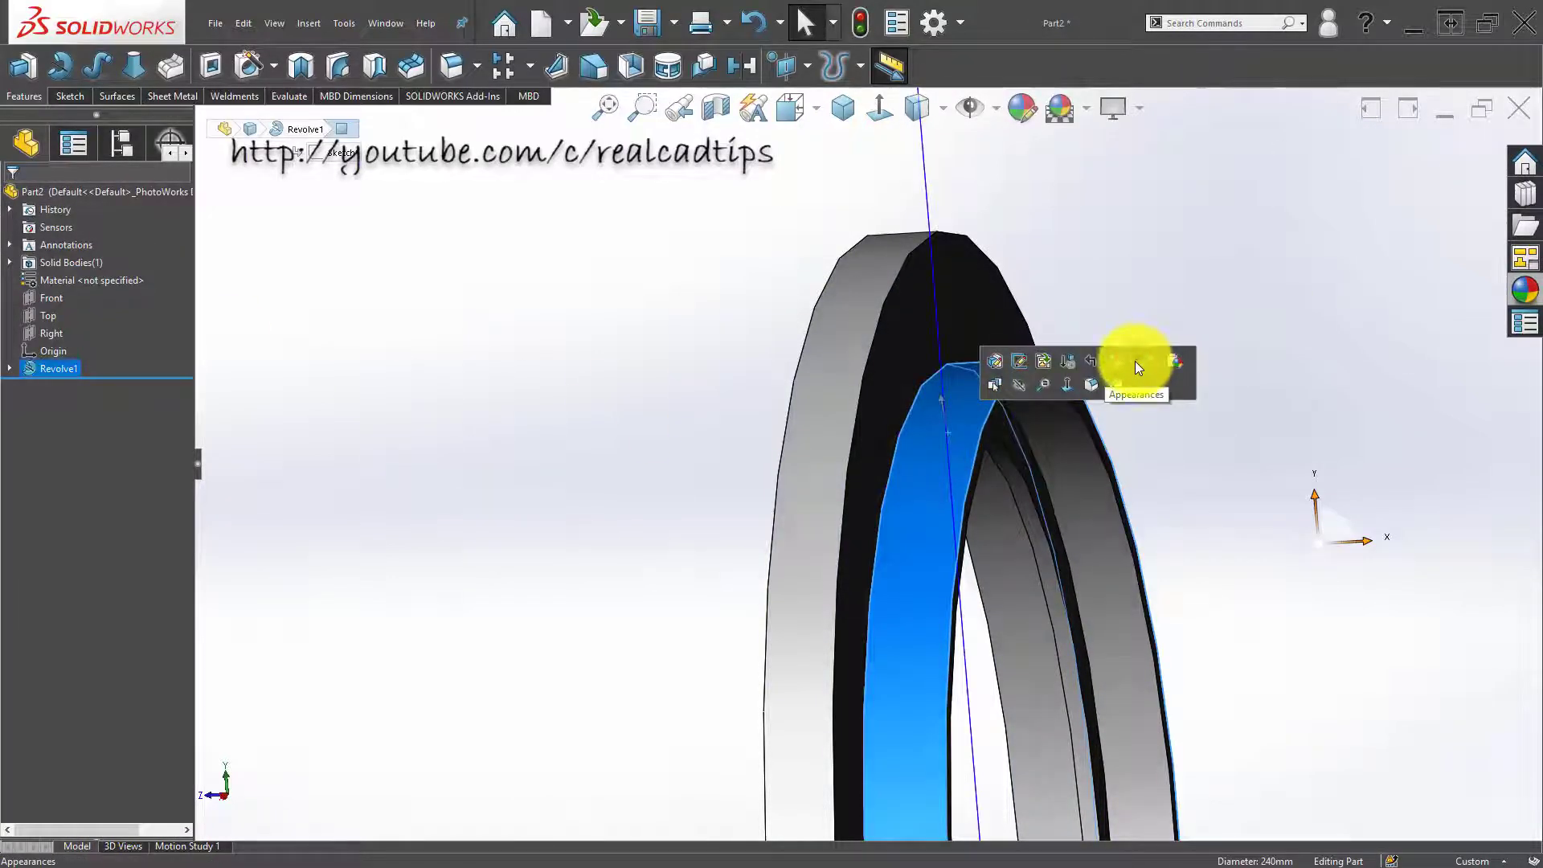
{"action": "left_click", "coordinate": [1134, 360]}
{"action": "left_click", "coordinate": [1151, 400]}
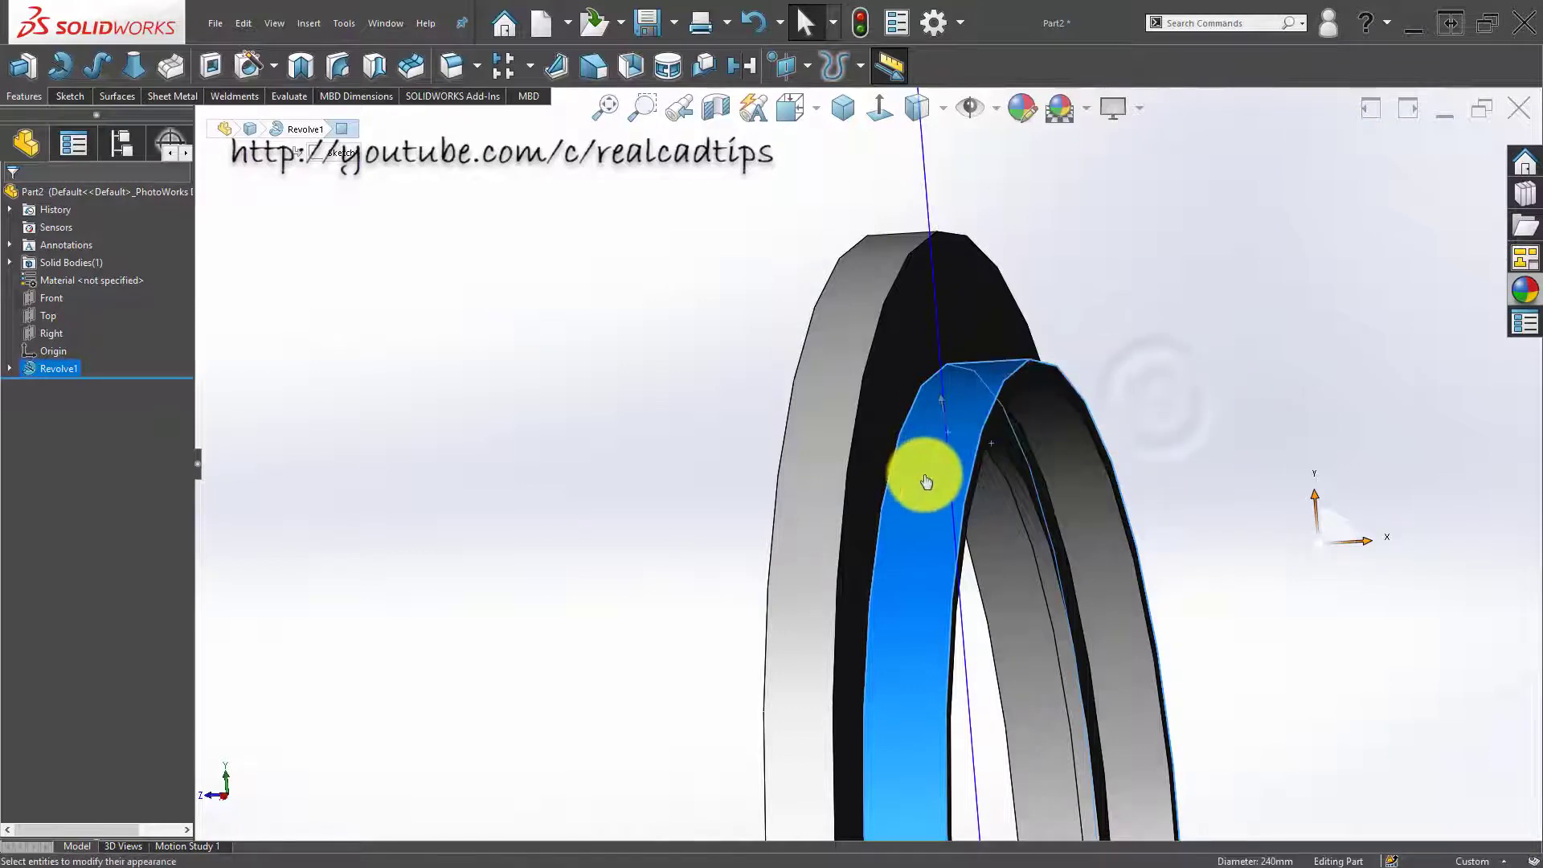
{"action": "left_click", "coordinate": [55, 531]}
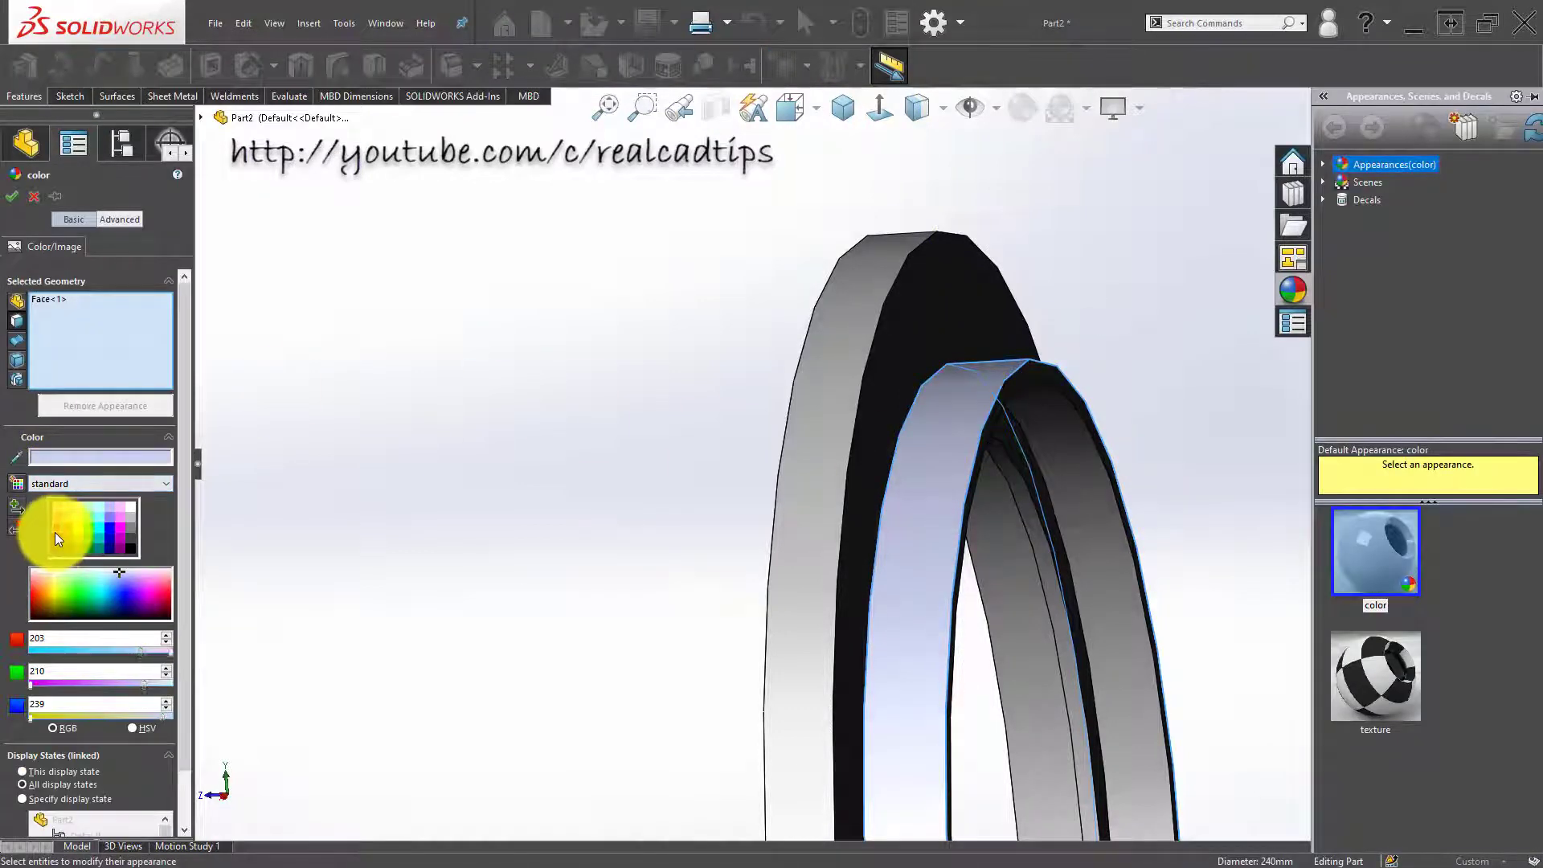
{"action": "scroll", "coordinate": [1084, 389], "scroll_direction": "down", "scroll_amount": 2}
{"action": "scroll", "coordinate": [1033, 387], "scroll_direction": "down", "scroll_amount": 1}
{"action": "left_click", "coordinate": [1025, 387]}
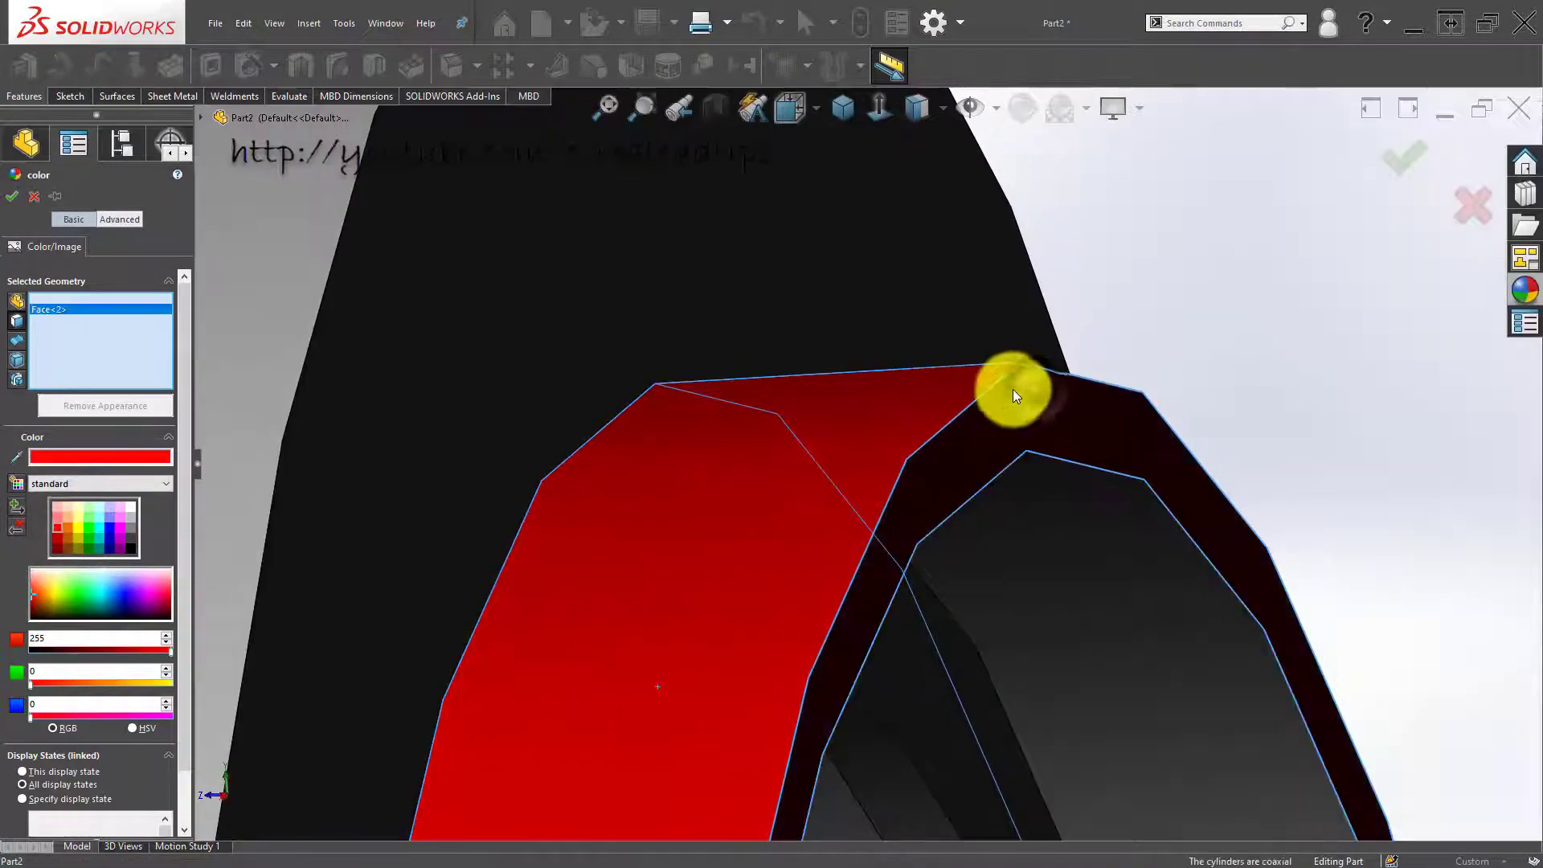
{"action": "scroll", "coordinate": [897, 500], "scroll_direction": "up", "scroll_amount": 3}
{"action": "mouse_move", "coordinate": [897, 500]}
{"action": "middle_mouse_down"}
{"action": "mouse_move", "coordinate": [795, 426]}
{"action": "mouse_move", "coordinate": [992, 450]}
{"action": "mouse_move", "coordinate": [1015, 403]}
{"action": "mouse_move", "coordinate": [874, 448]}
{"action": "mouse_move", "coordinate": [860, 434]}
{"action": "mouse_move", "coordinate": [927, 383]}
{"action": "mouse_move", "coordinate": [902, 409]}
{"action": "middle_mouse_up"}
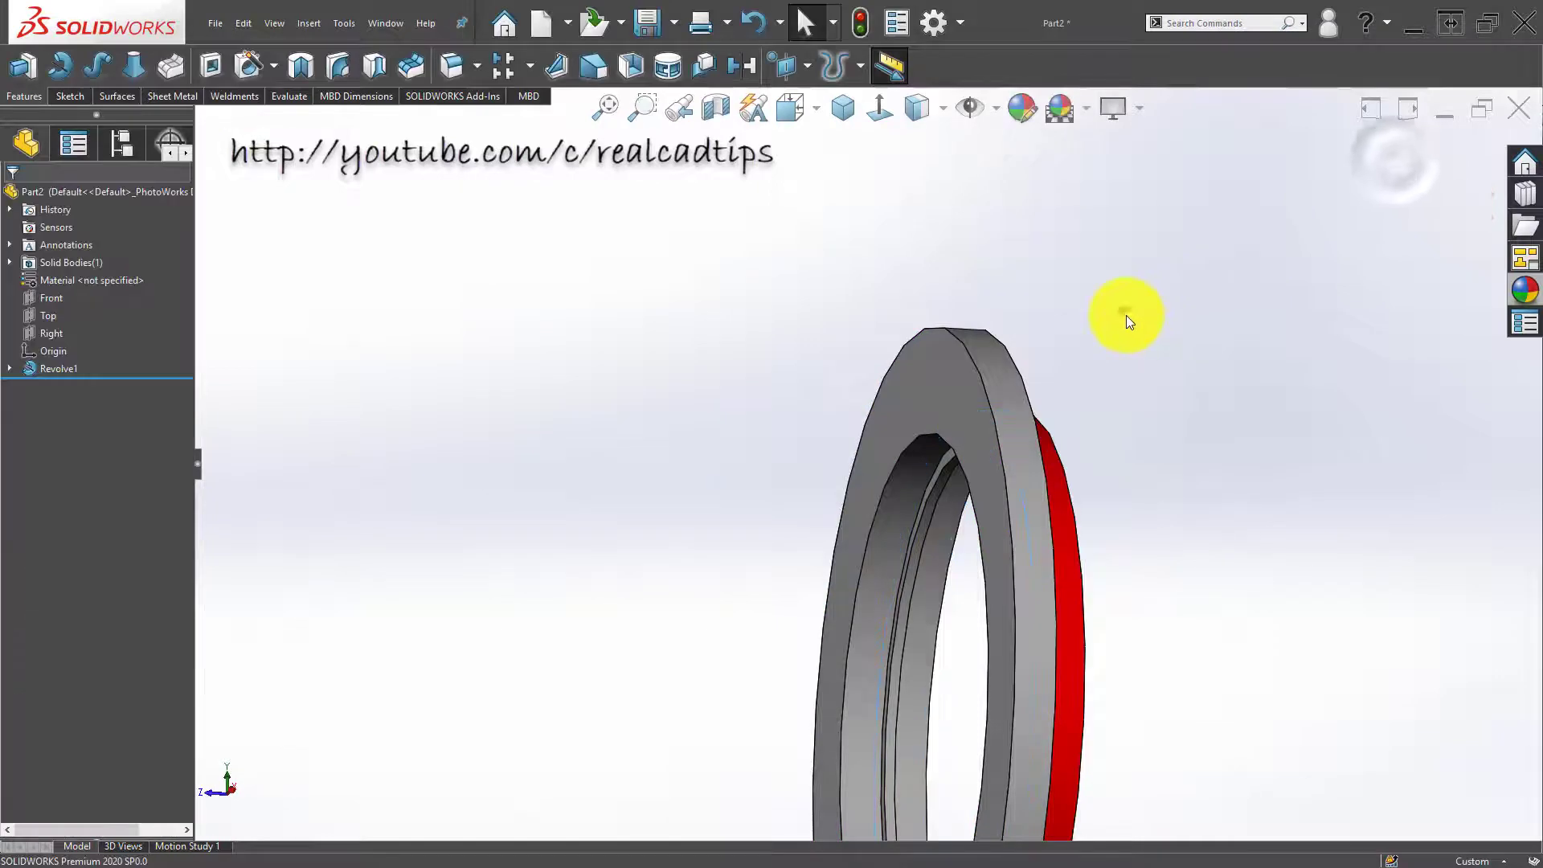
{"action": "key", "text": "ctrl+1"}
Step: Sketch on the ring's front face a circle at the origin and a vertical line to its top
{"action": "left_click", "coordinate": [1030, 399]}
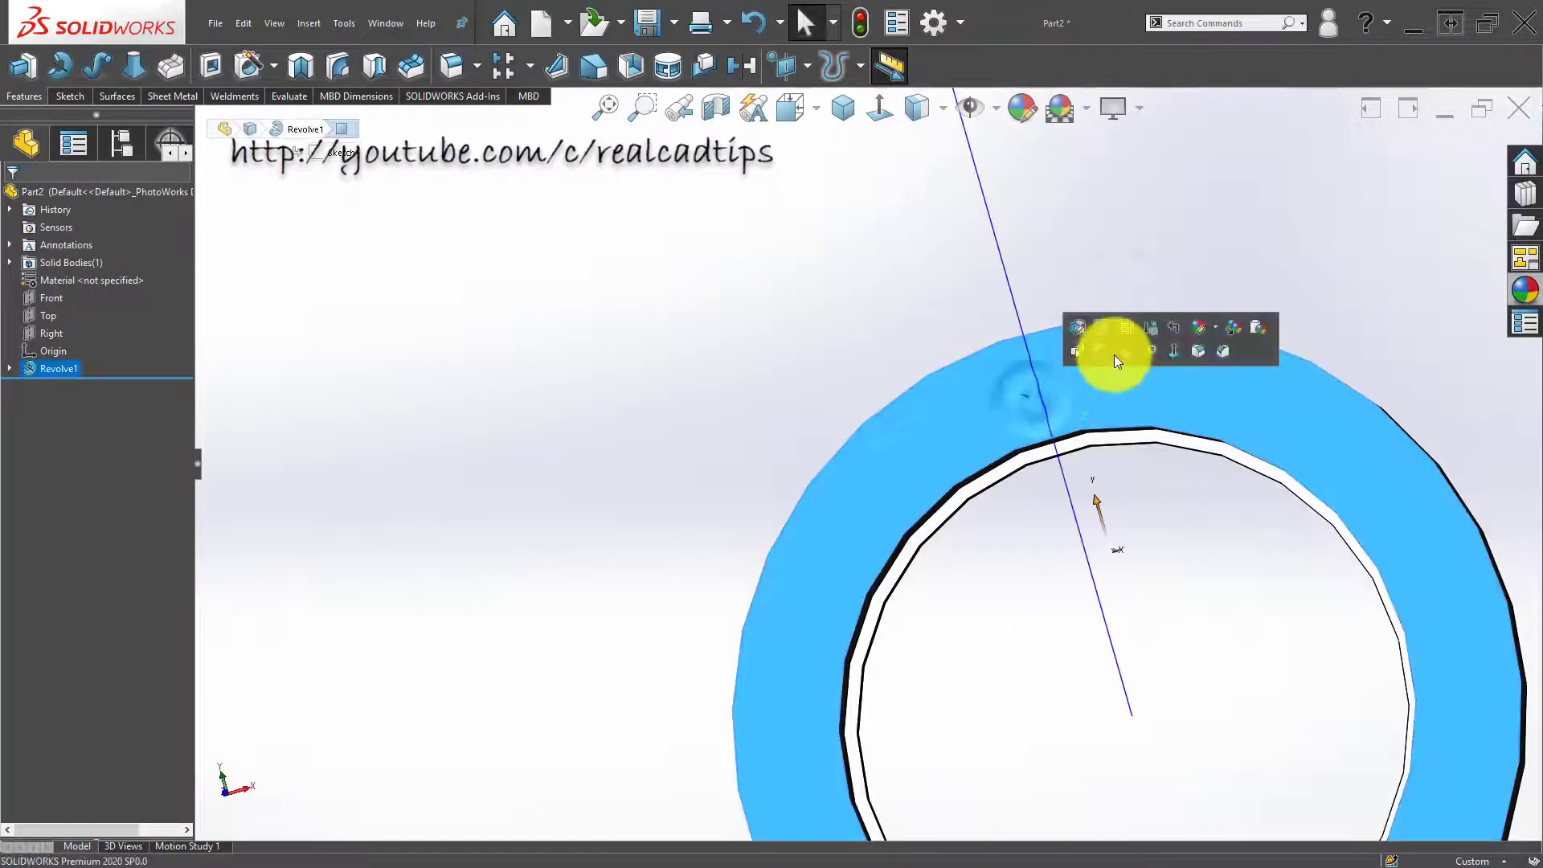
{"action": "left_click", "coordinate": [1070, 354]}
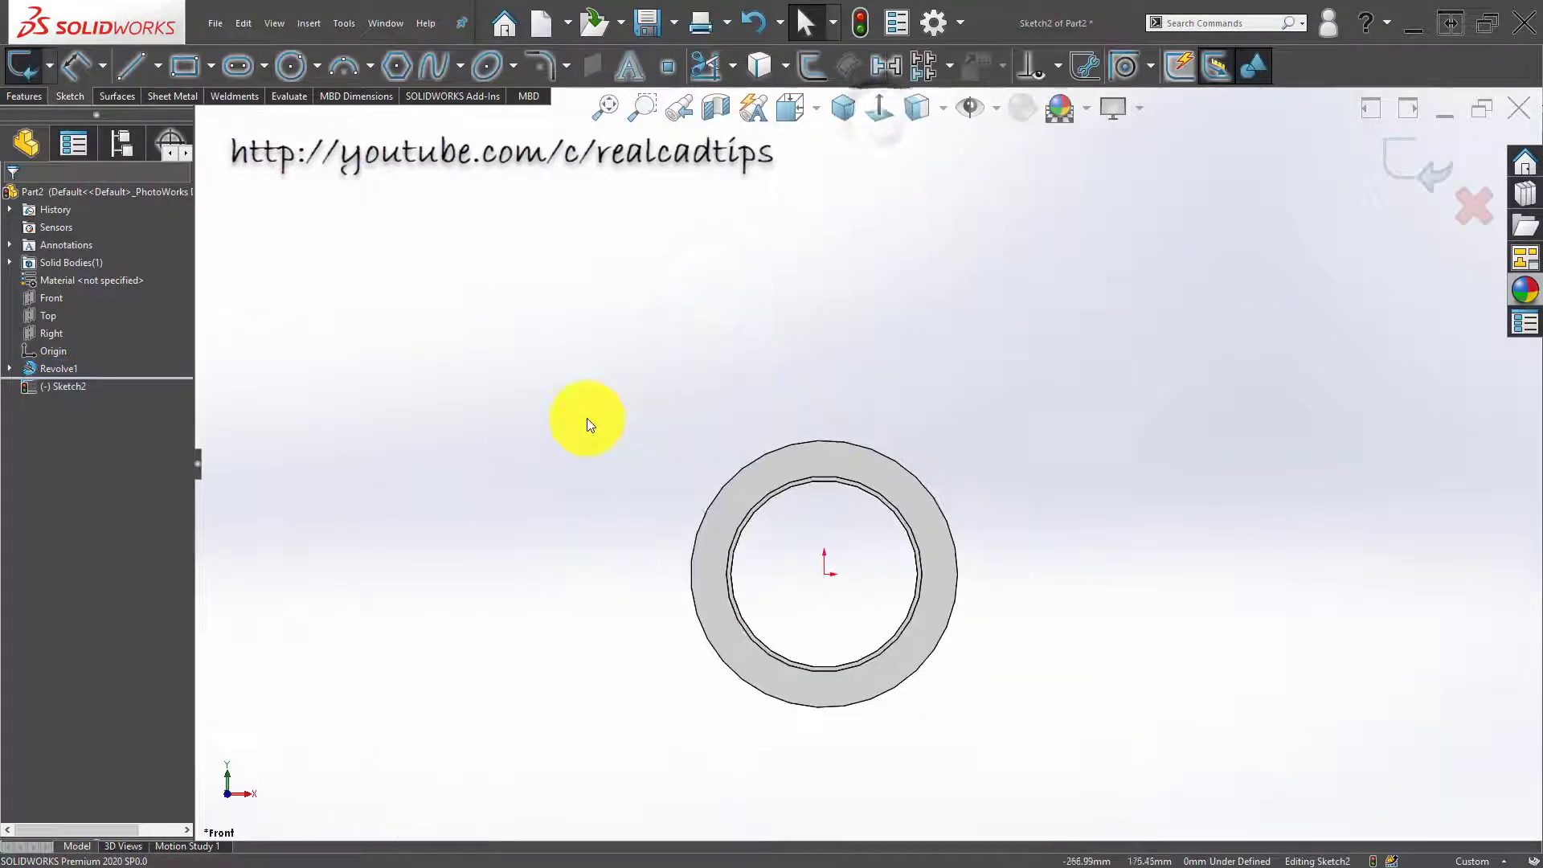
{"action": "left_click", "coordinate": [292, 65]}
{"action": "scroll", "coordinate": [940, 627], "scroll_direction": "down", "scroll_amount": 5}
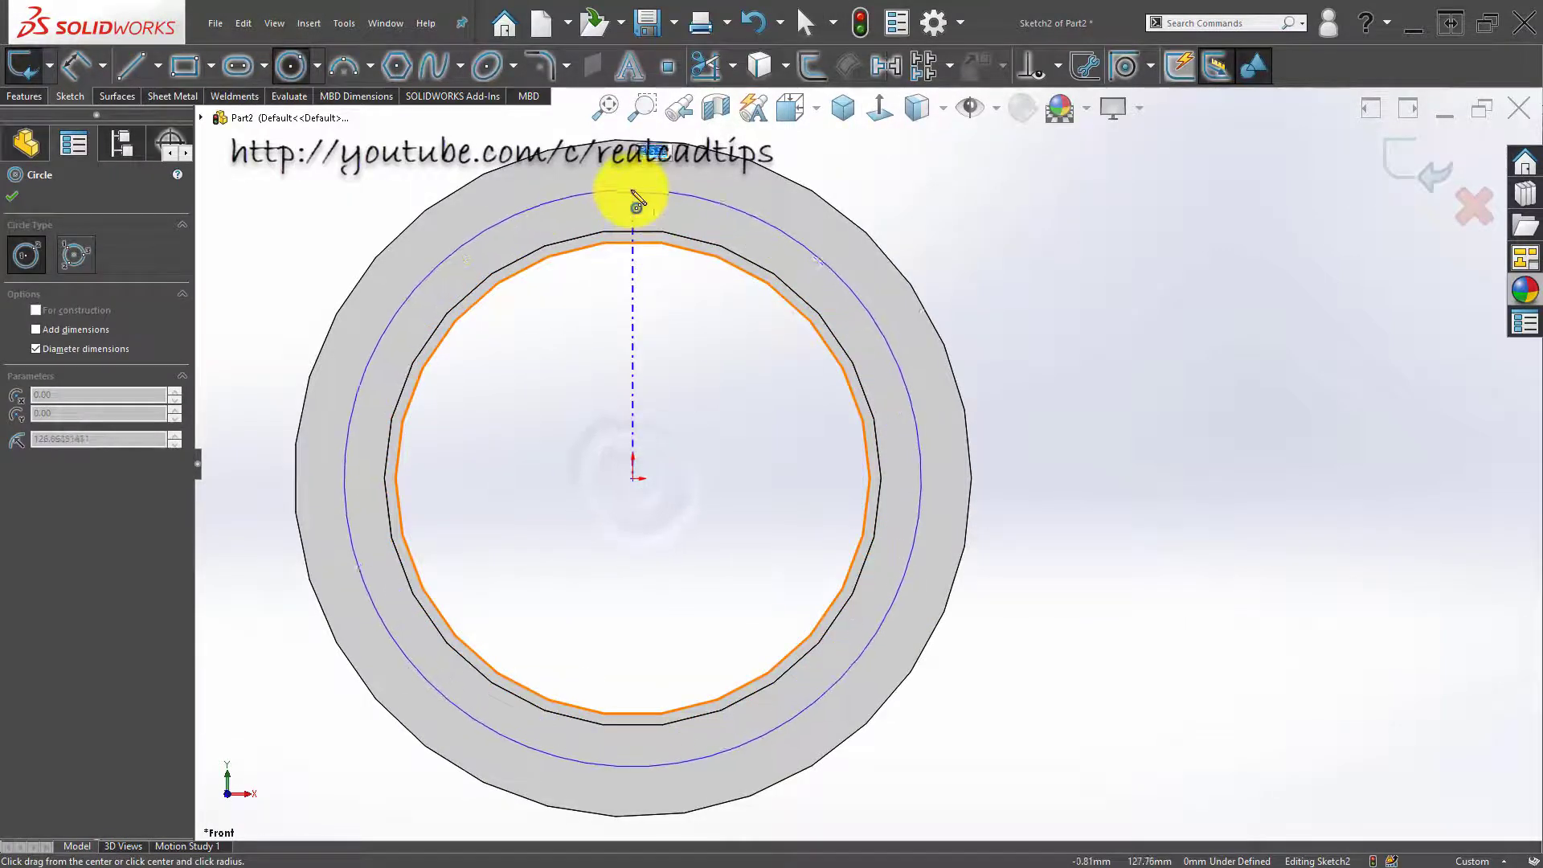
{"action": "left_click", "coordinate": [632, 190]}
{"action": "key", "text": "Escape"}
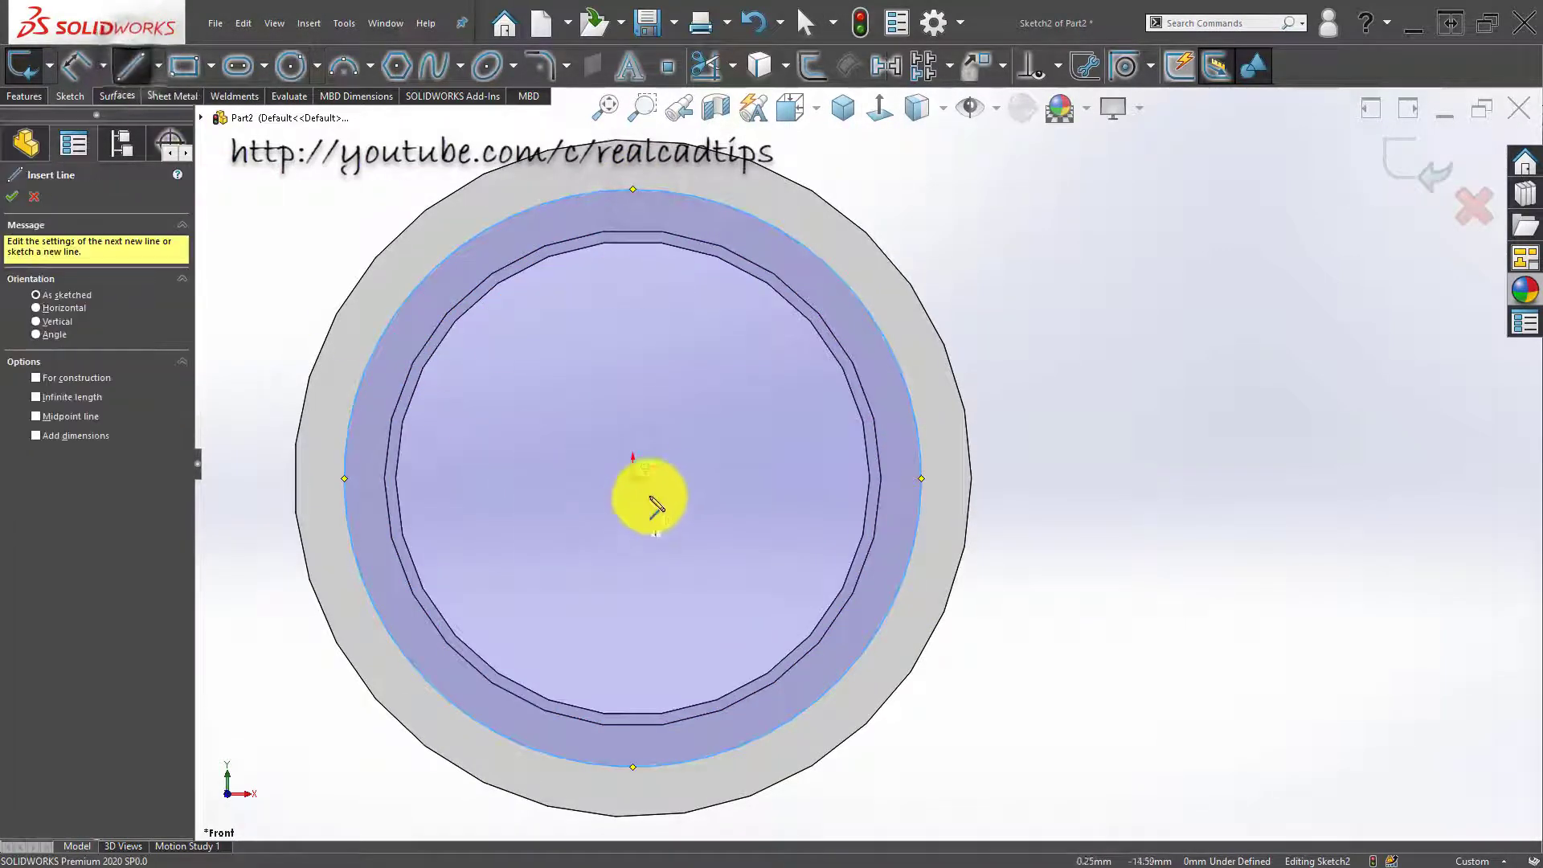
{"action": "left_click", "coordinate": [633, 478]}
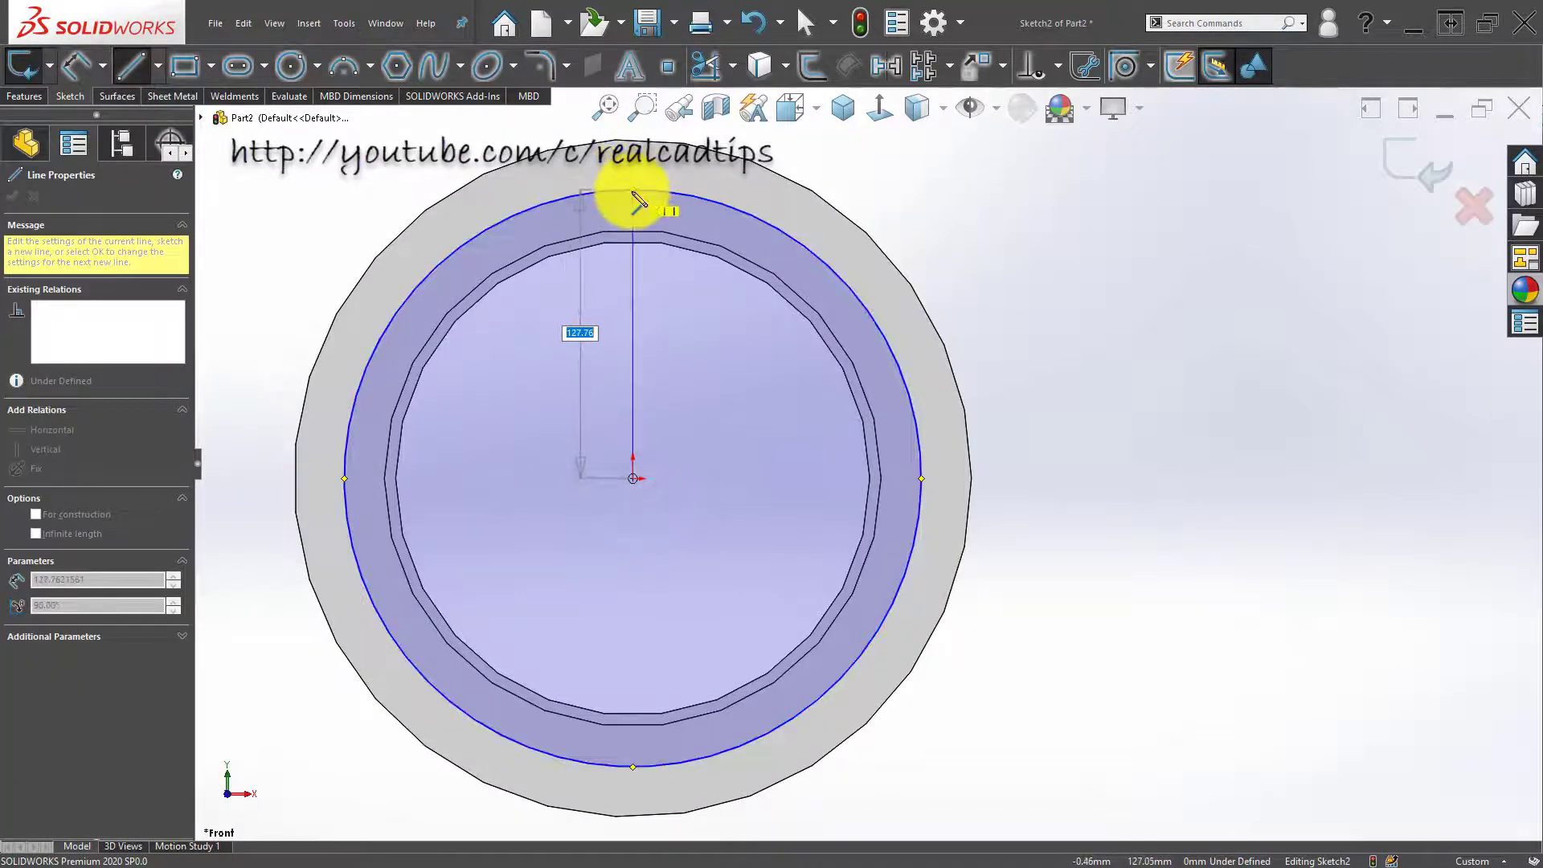
{"action": "left_click", "coordinate": [634, 191]}
{"action": "key", "text": "Escape"}
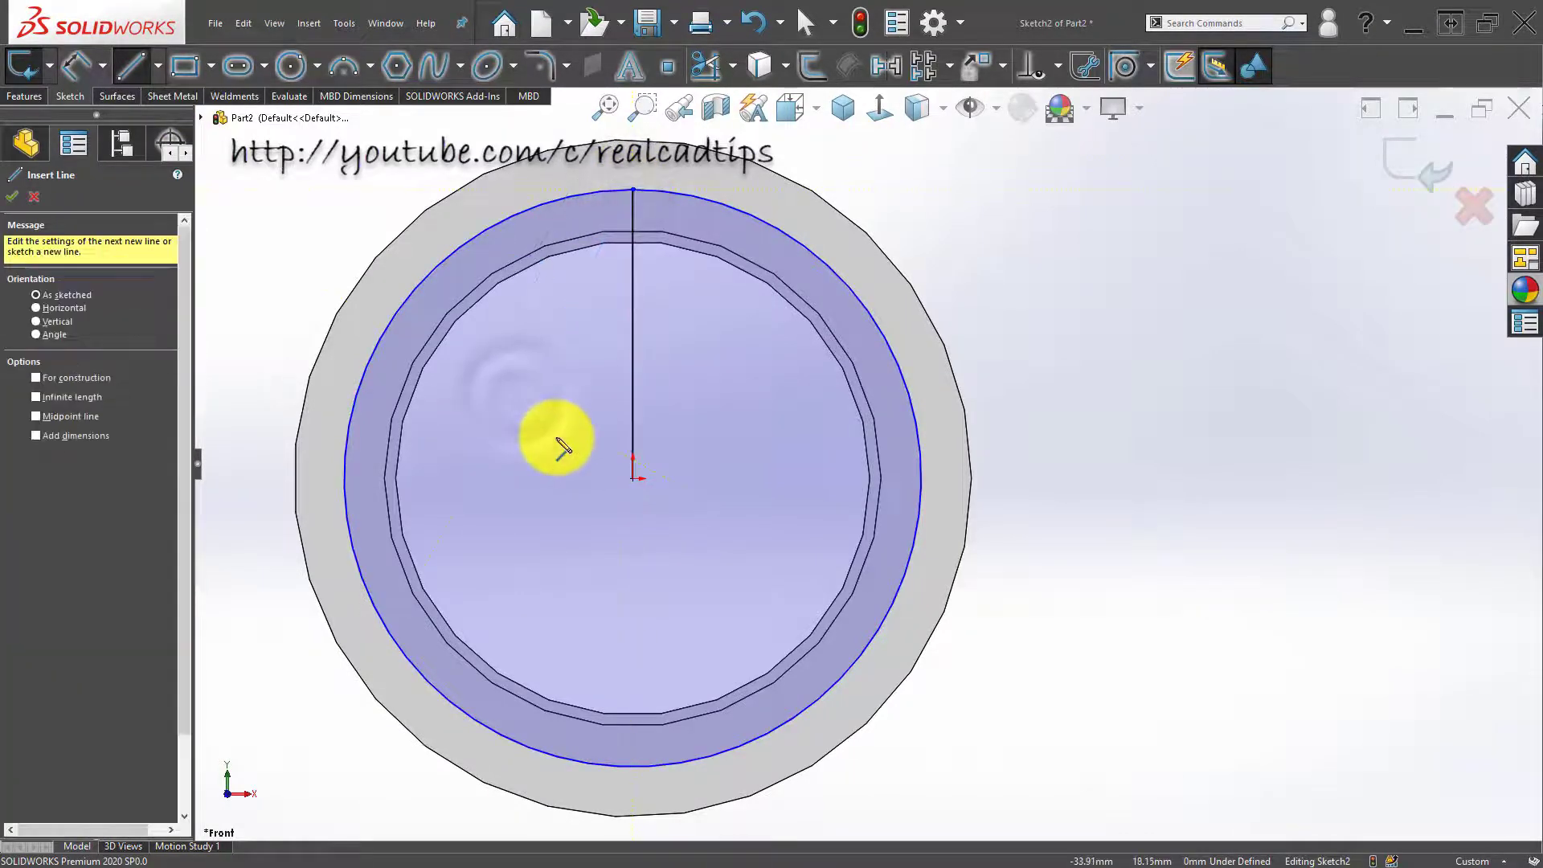
{"action": "key", "text": "z"}
{"action": "key", "text": "Escape"}
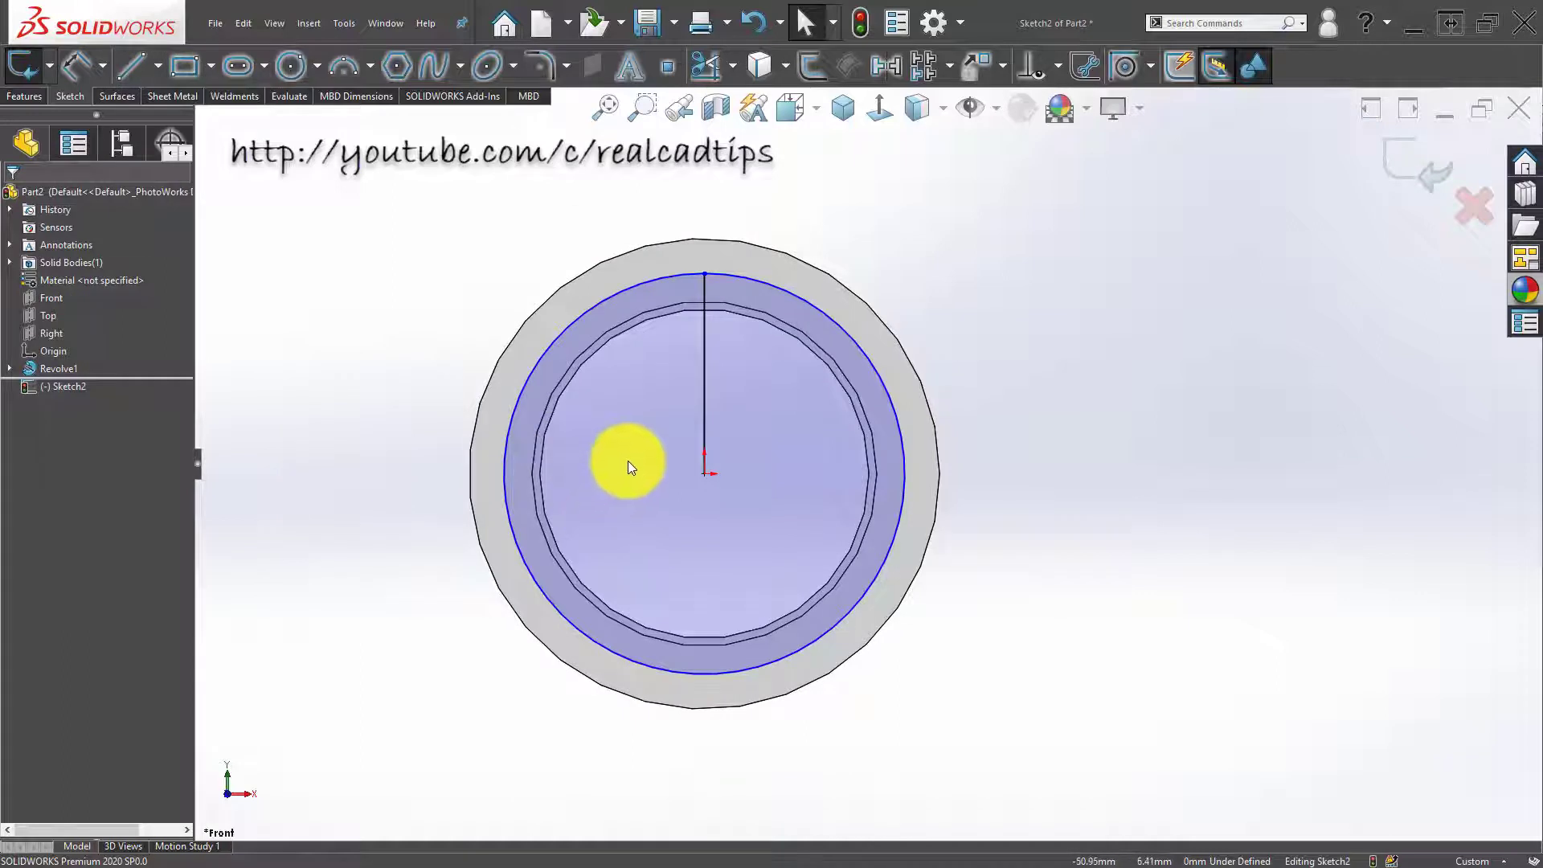
Step: Dimension the circle's diameter to 255.52 and exit the sketch
{"action": "right_click_drag", "start_coordinate": [961, 466], "coordinate": [940, 329]}
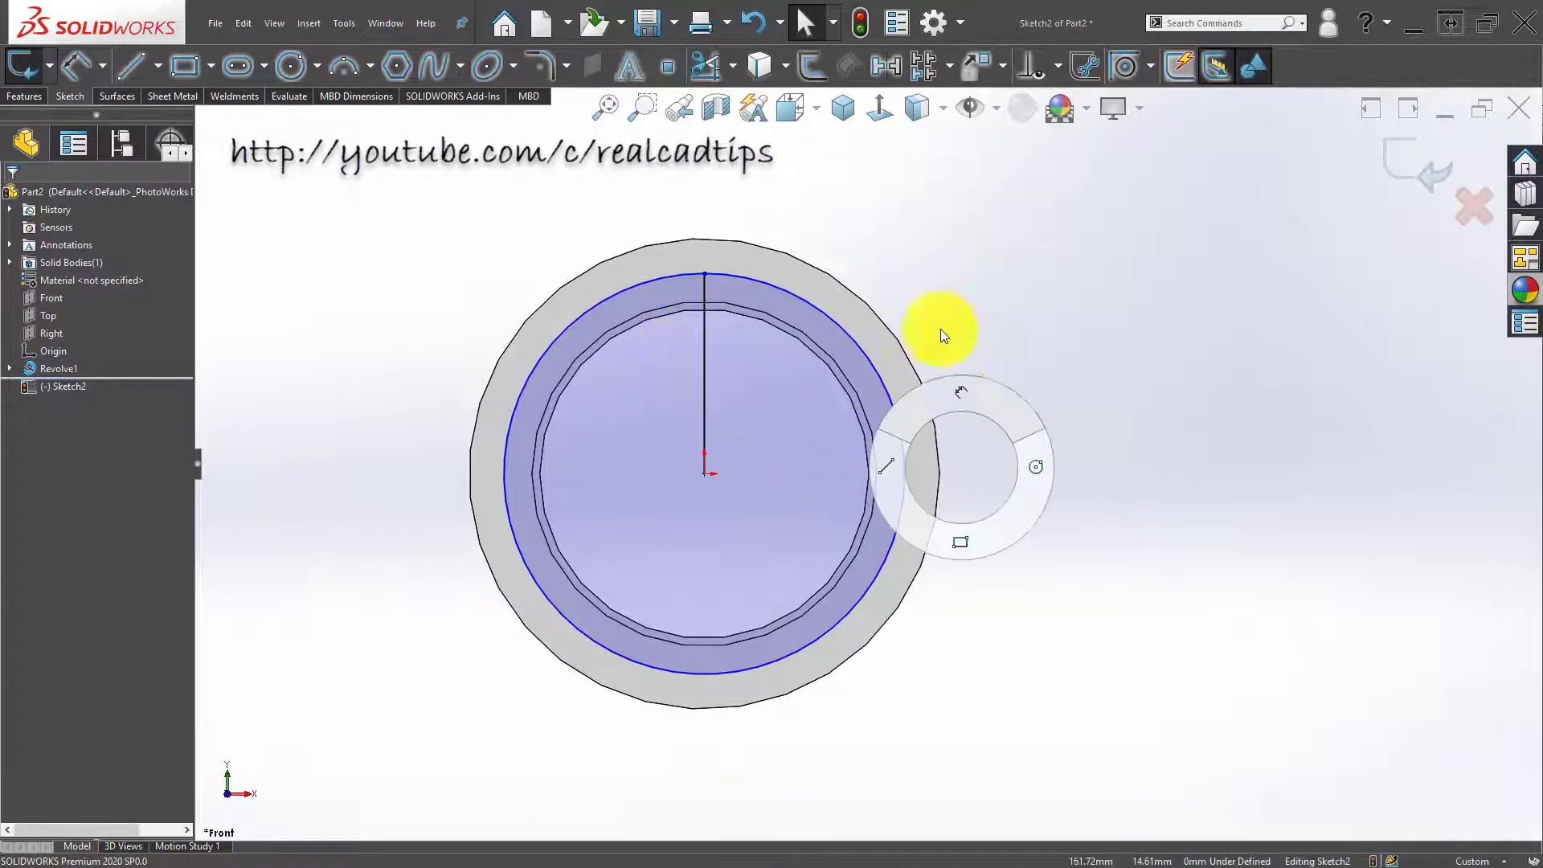
{"action": "left_click", "coordinate": [773, 302]}
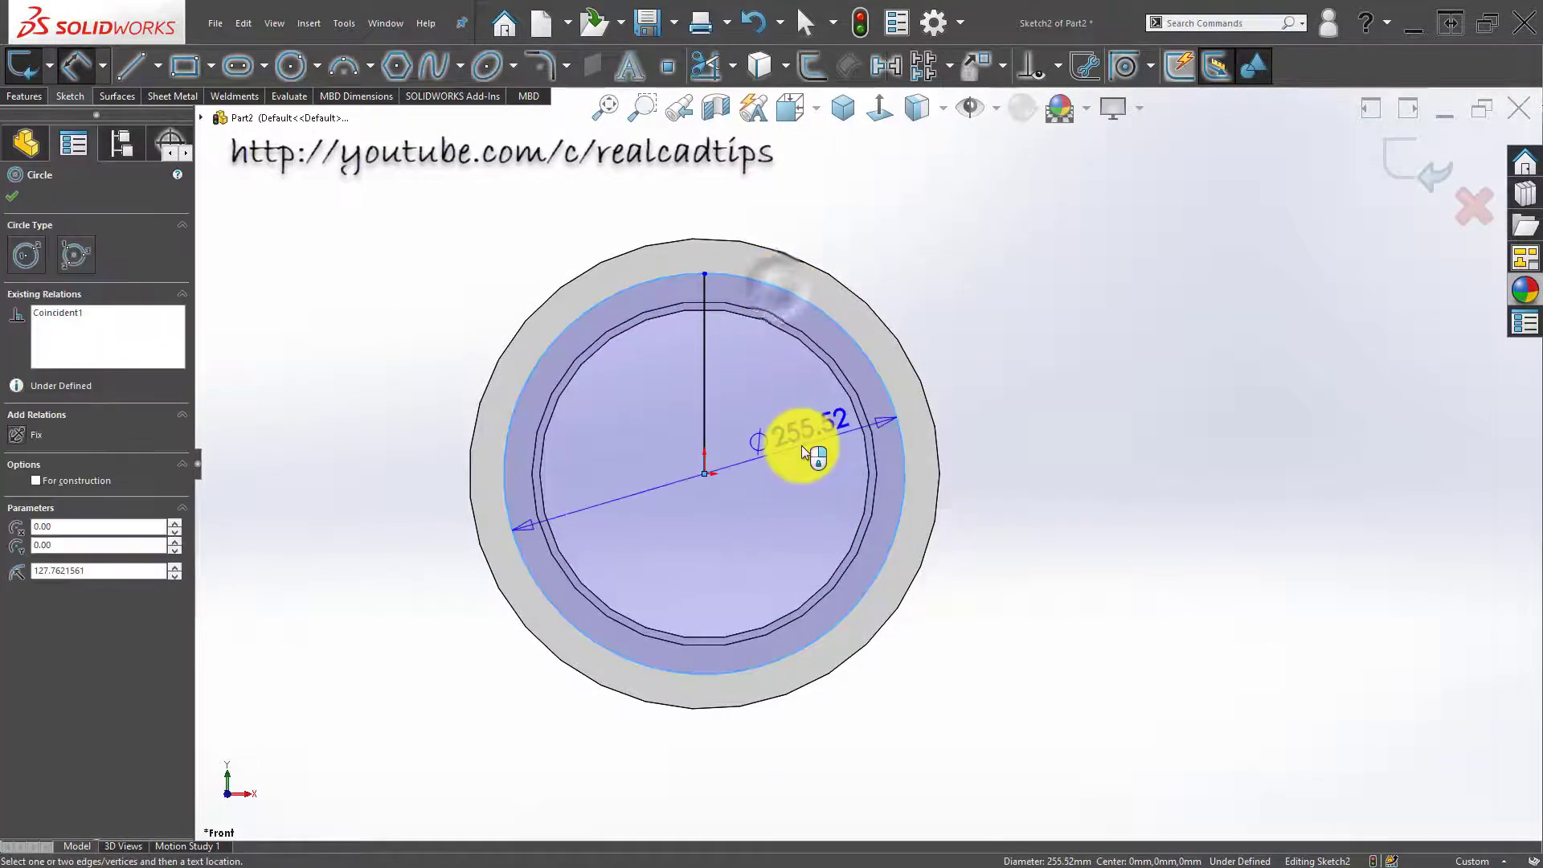
{"action": "left_click", "coordinate": [799, 448]}
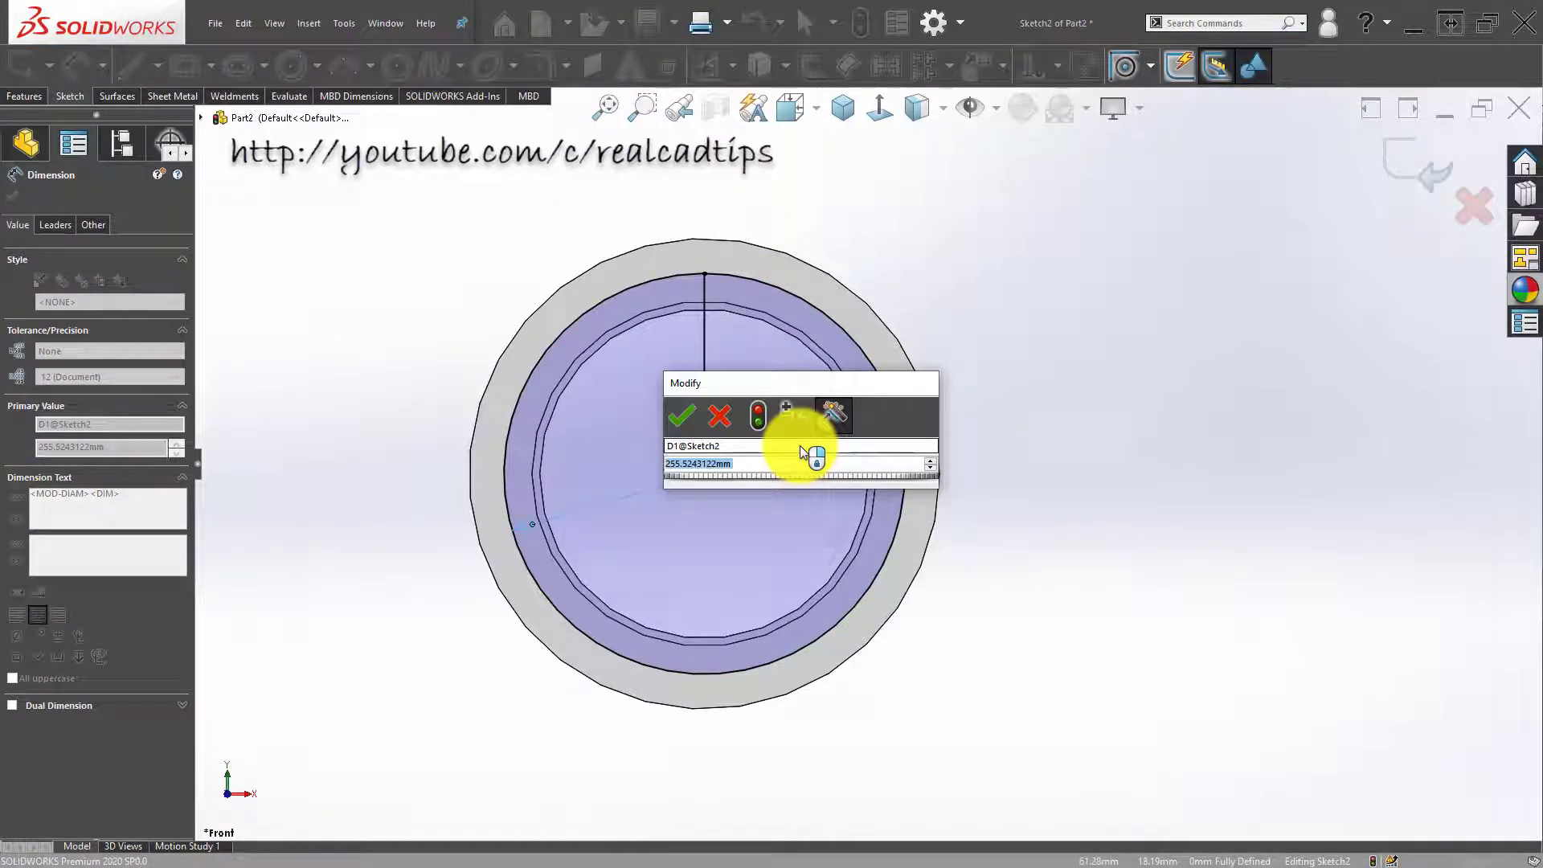
{"action": "left_click", "coordinate": [767, 477]}
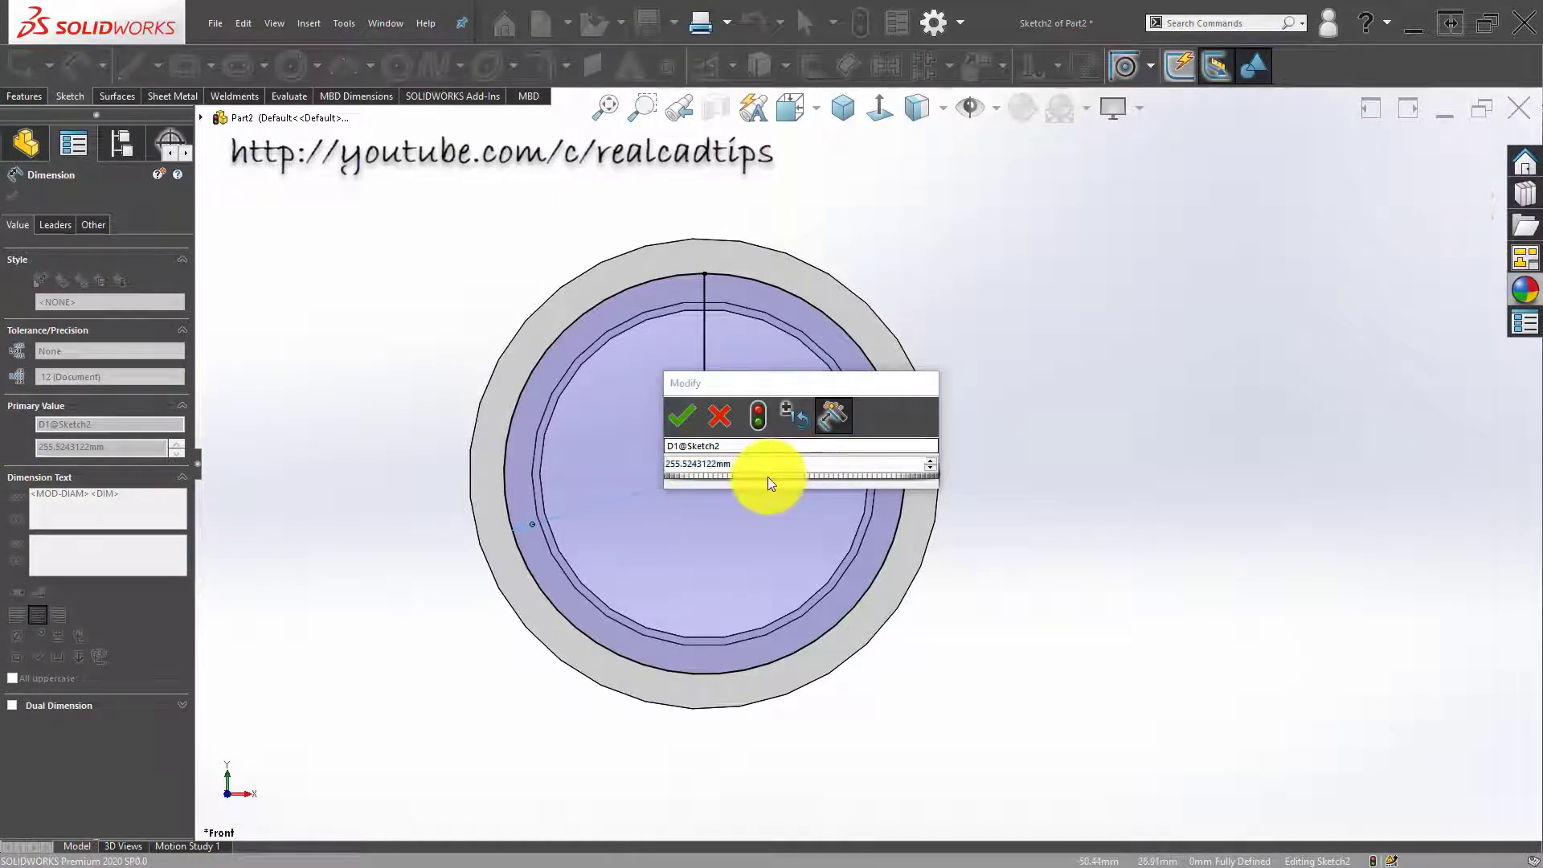
{"action": "left_click", "coordinate": [683, 421]}
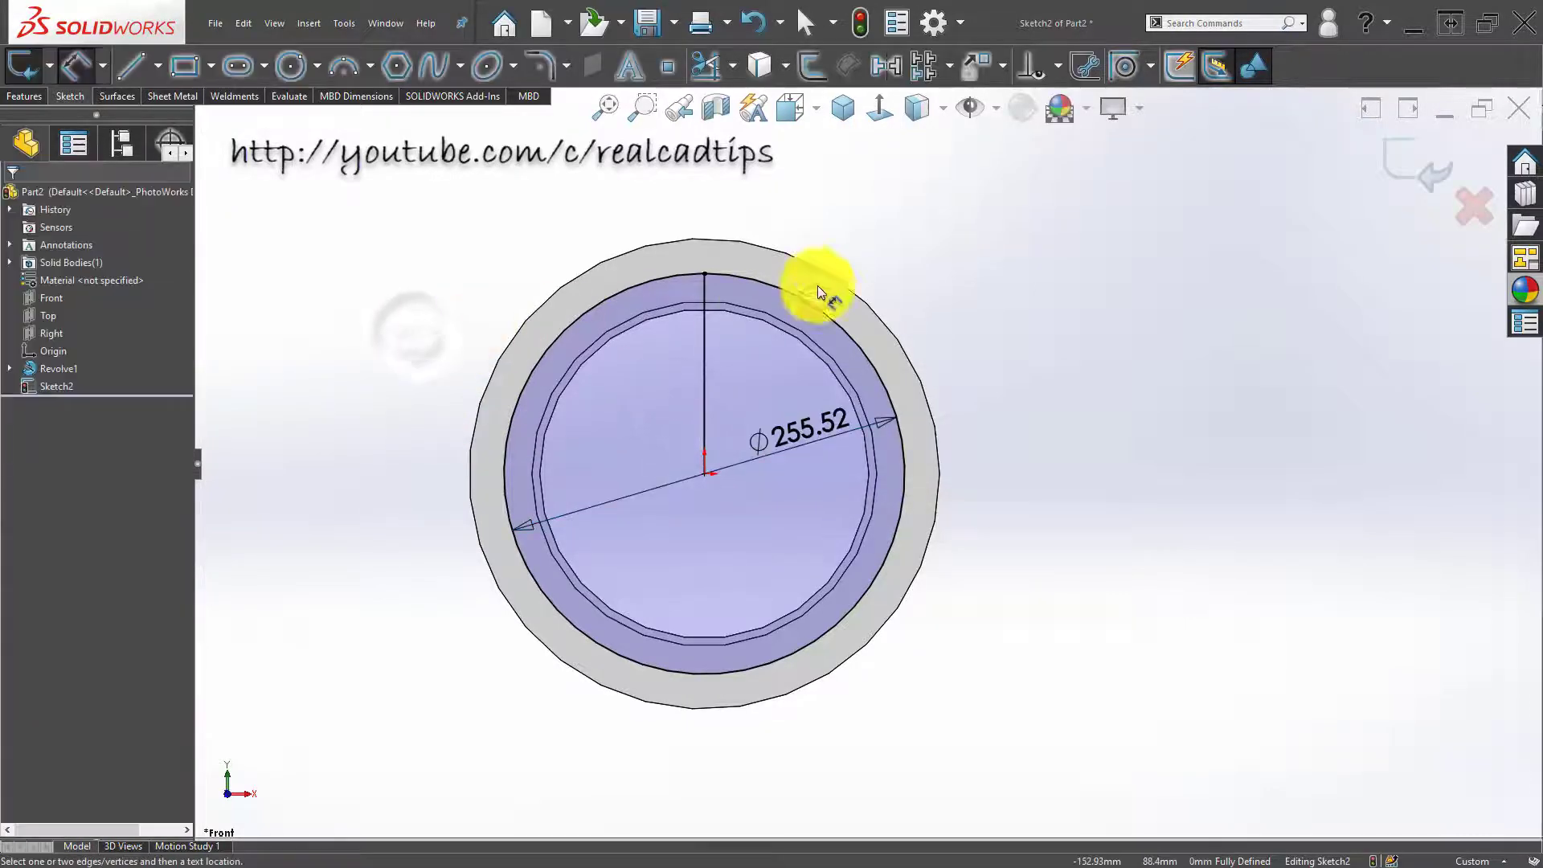
{"action": "left_click", "coordinate": [1402, 170]}
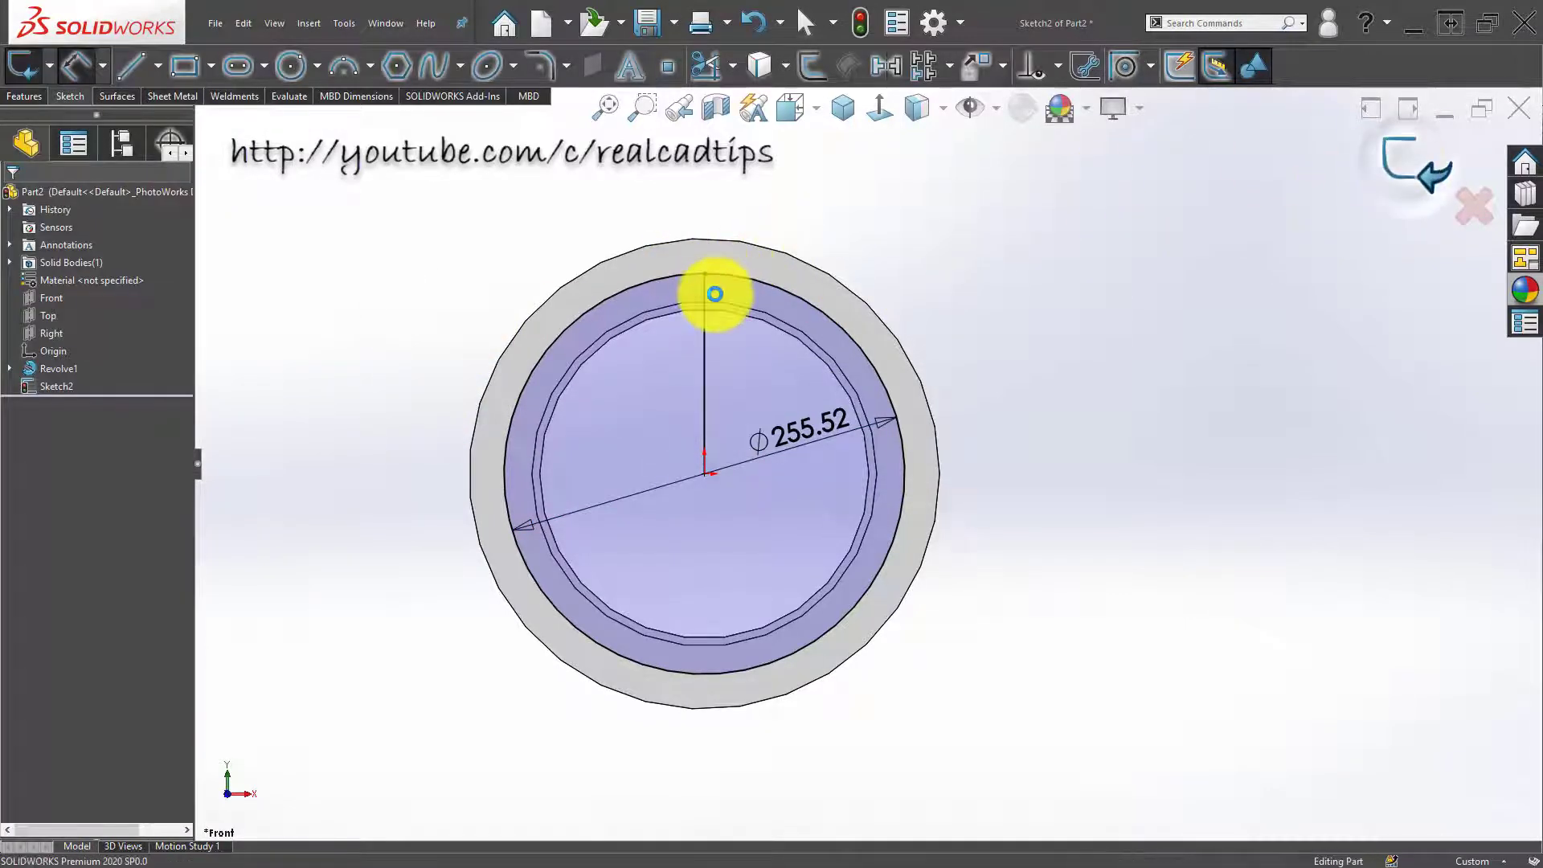
{"action": "mouse_move", "coordinate": [715, 294]}
{"action": "middle_mouse_down"}
{"action": "mouse_move", "coordinate": [668, 321]}
{"action": "mouse_move", "coordinate": [599, 320]}
{"action": "middle_mouse_up"}
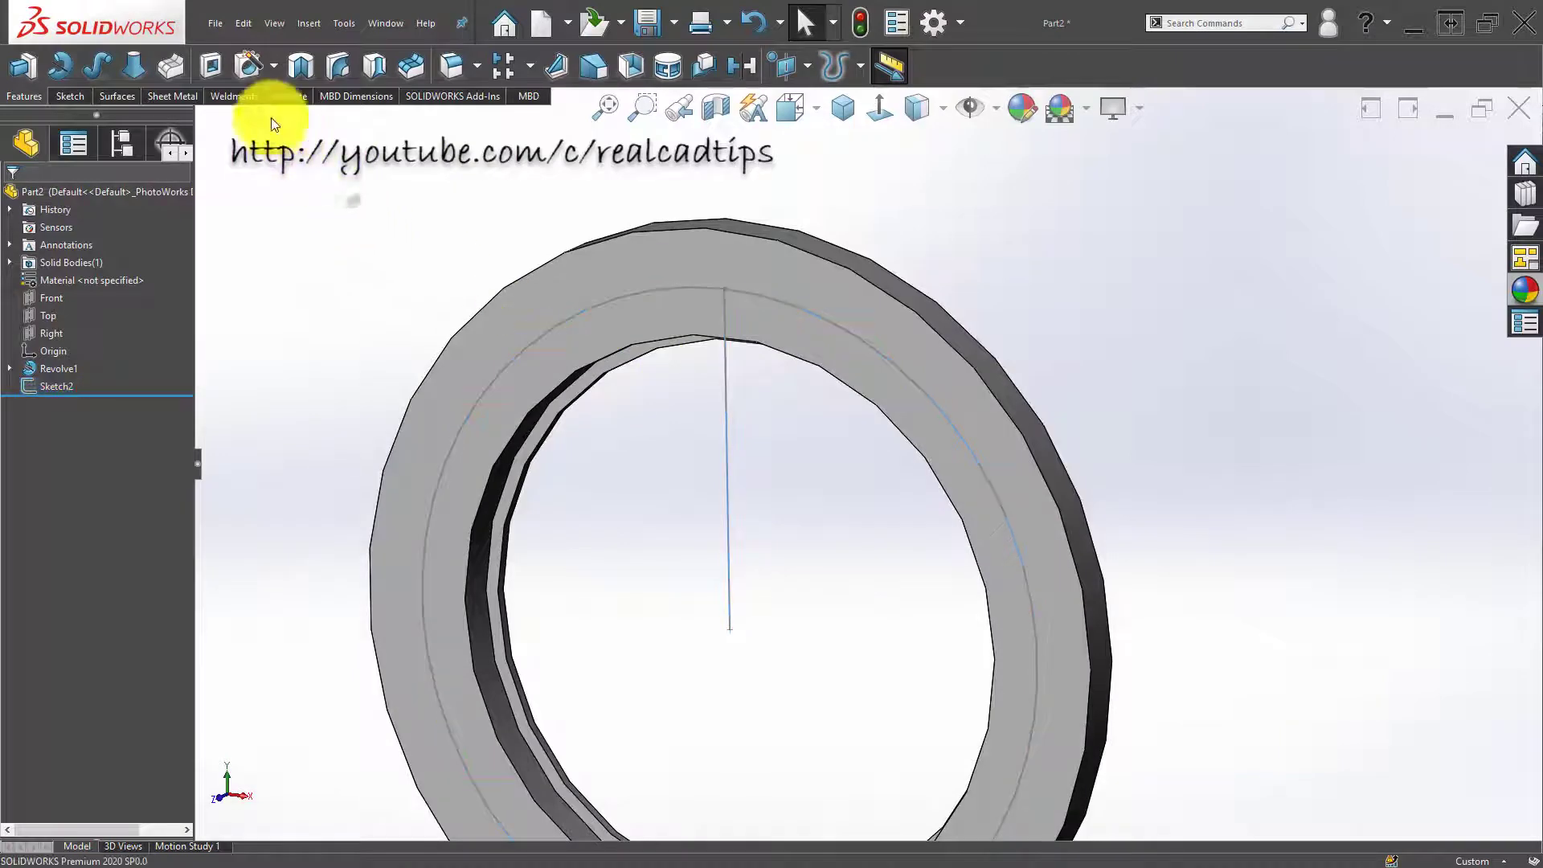
Step: Set up a Through All counterbore hole for an M12 Hex Socket Head ISO 4762 screw
{"action": "left_click", "coordinate": [250, 71]}
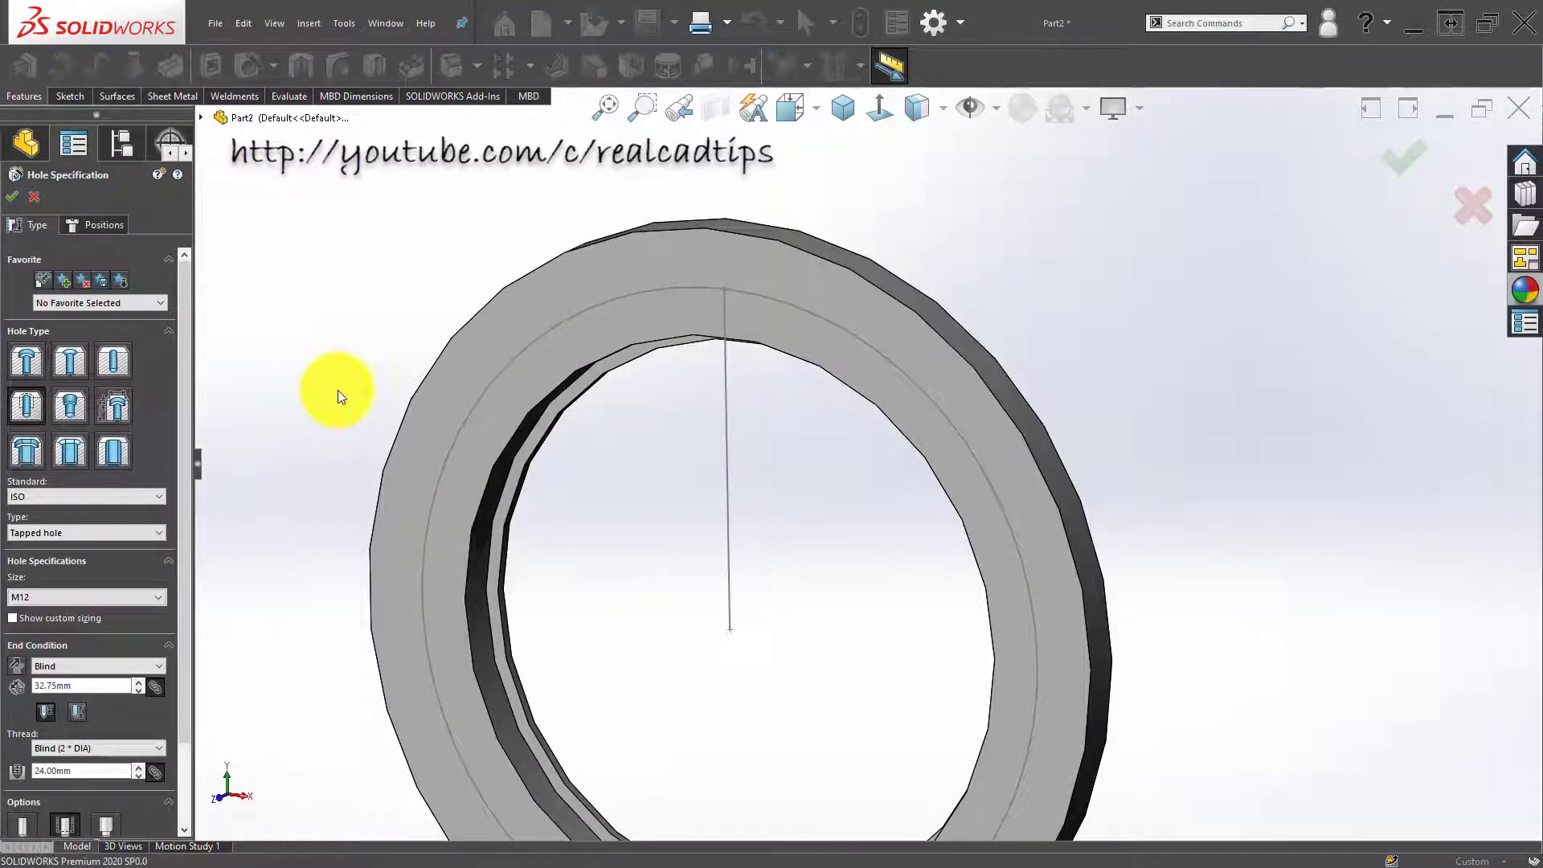
{"action": "key", "text": "z"}
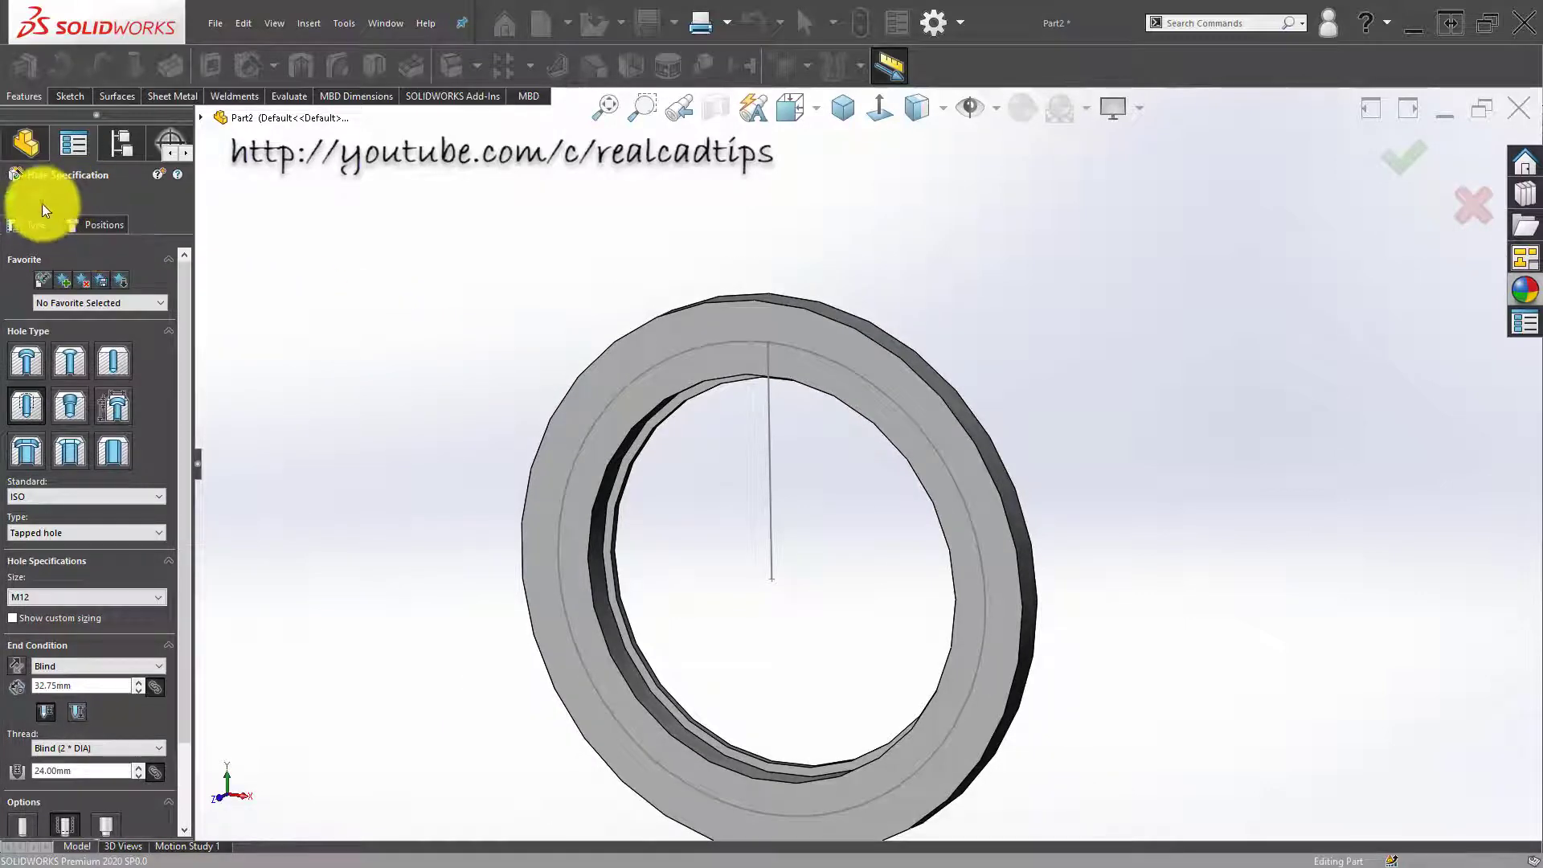
{"action": "key", "text": "Escape"}
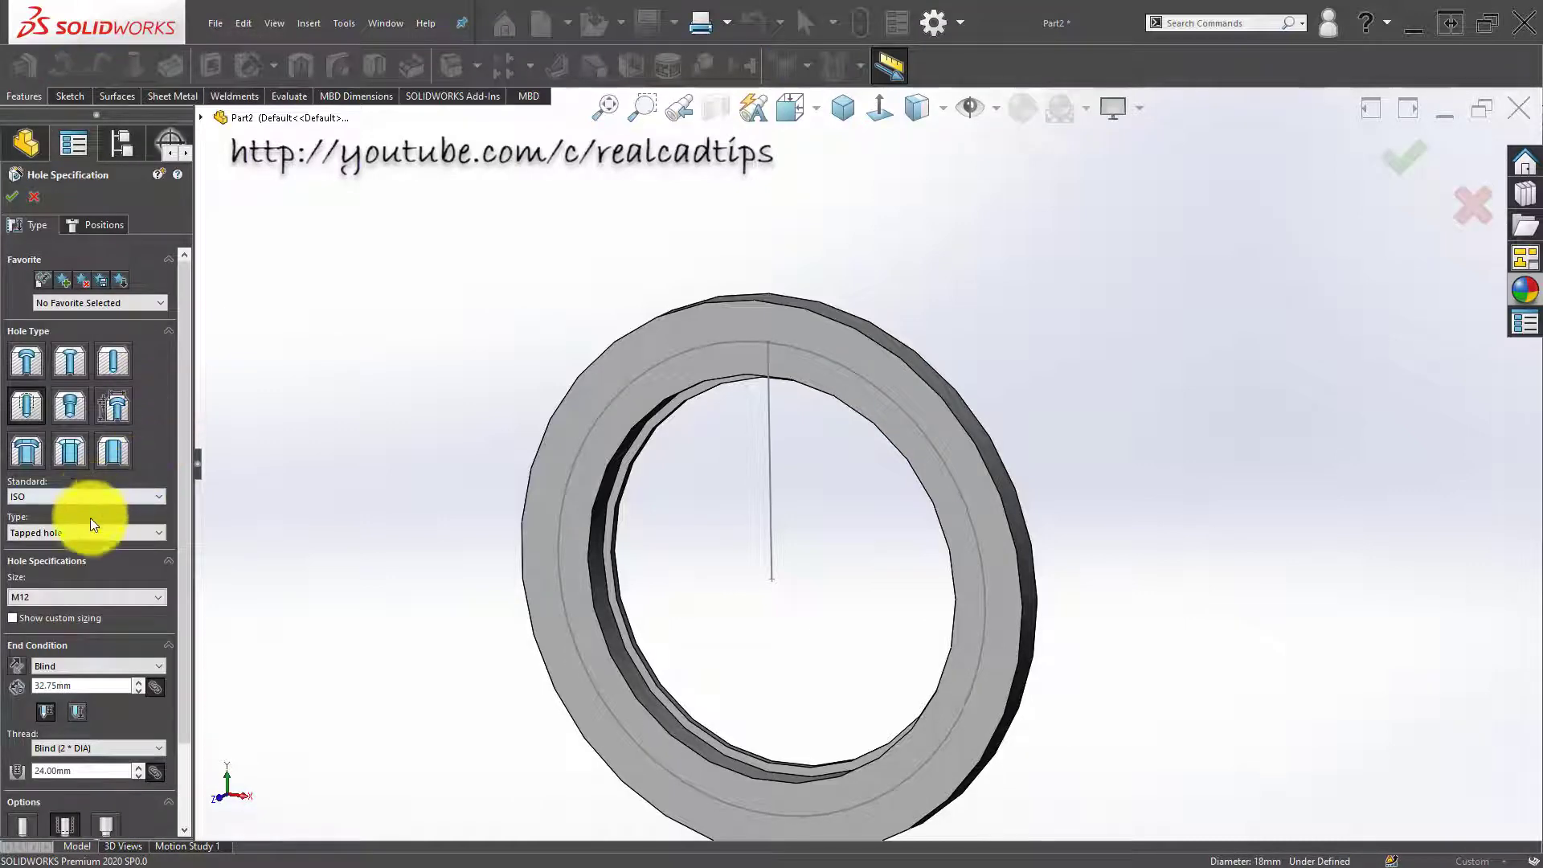
{"action": "left_click", "coordinate": [28, 363]}
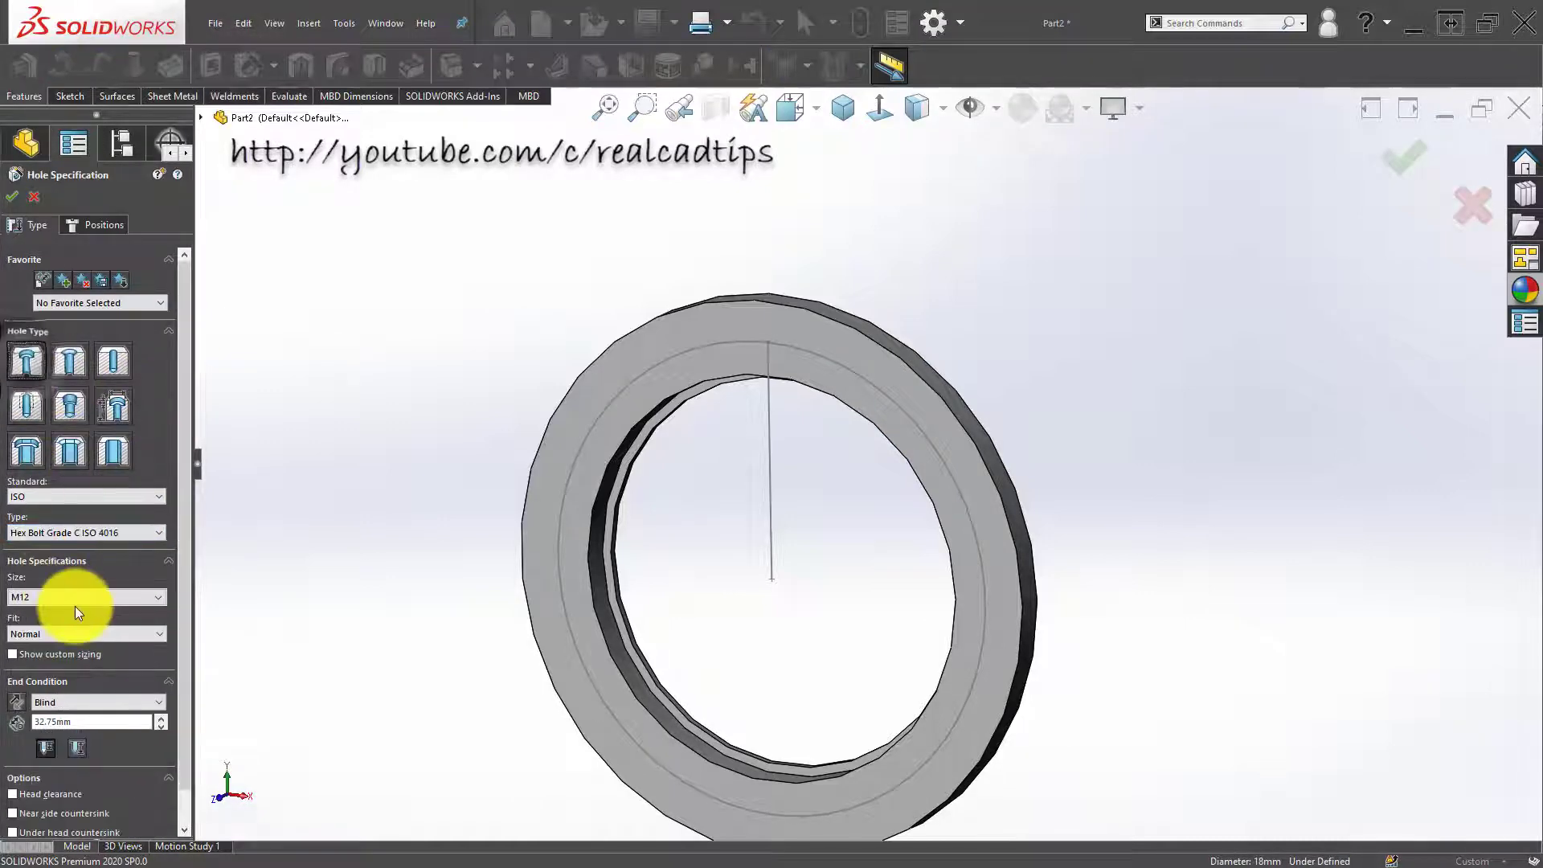
{"action": "left_click", "coordinate": [114, 635]}
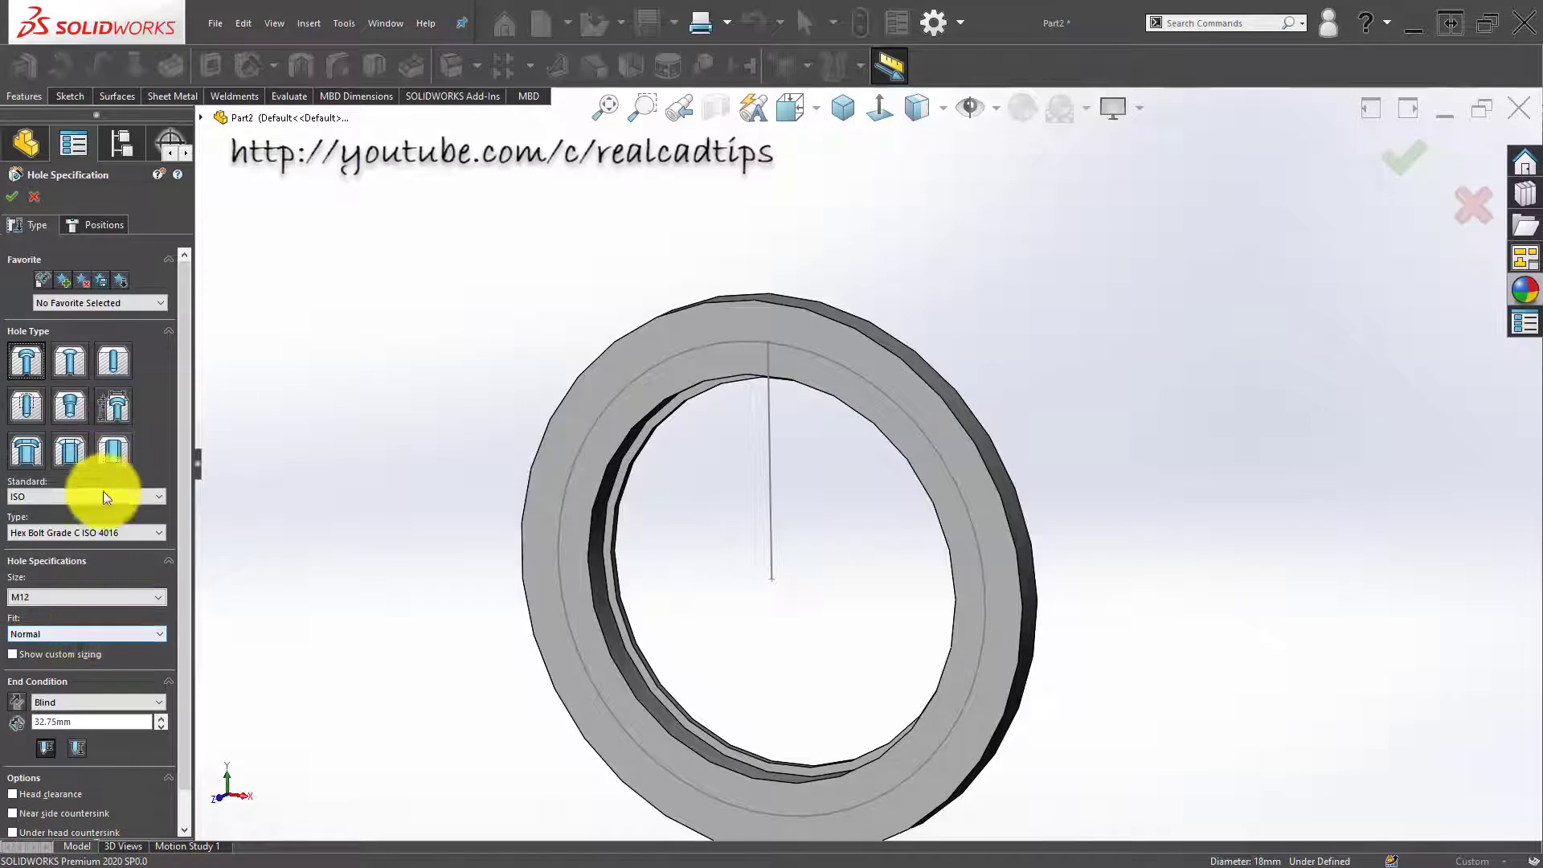
{"action": "left_click", "coordinate": [111, 701]}
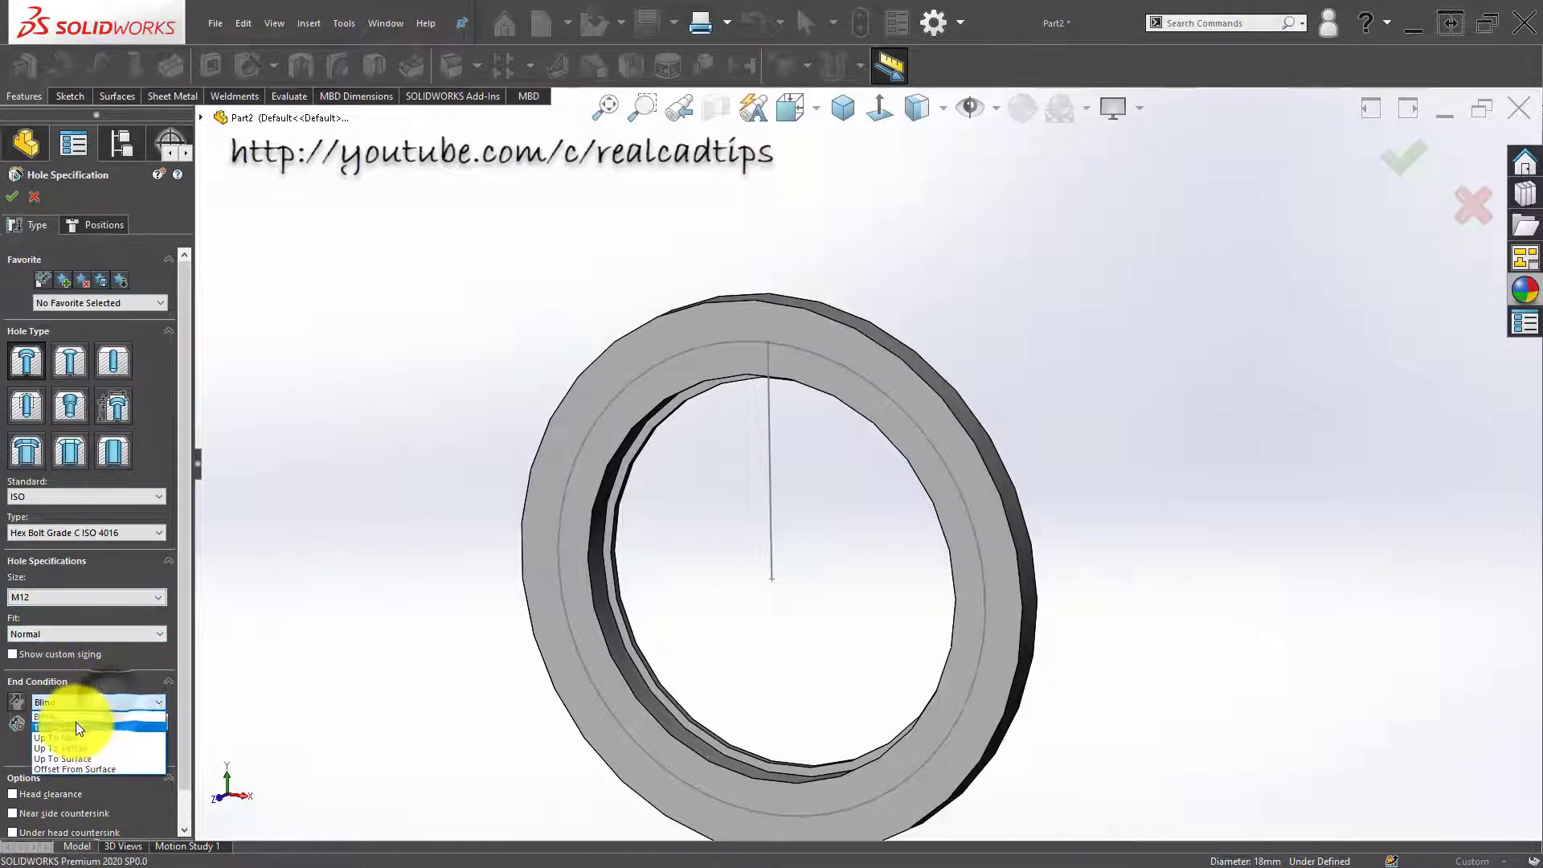
{"action": "left_click", "coordinate": [95, 726]}
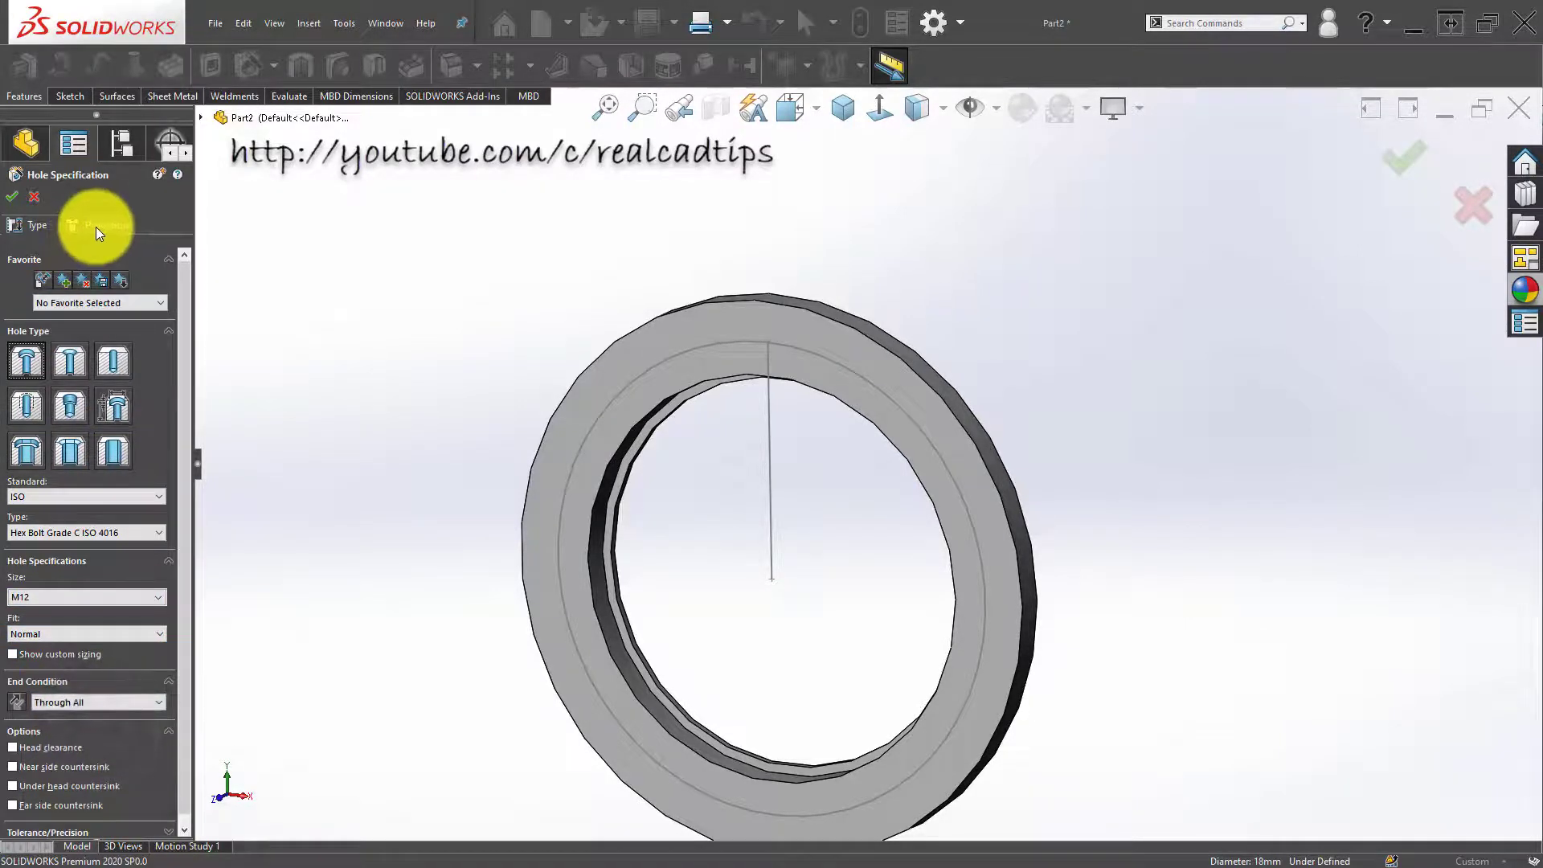
{"action": "left_click", "coordinate": [134, 534]}
{"action": "left_click", "coordinate": [138, 575]}
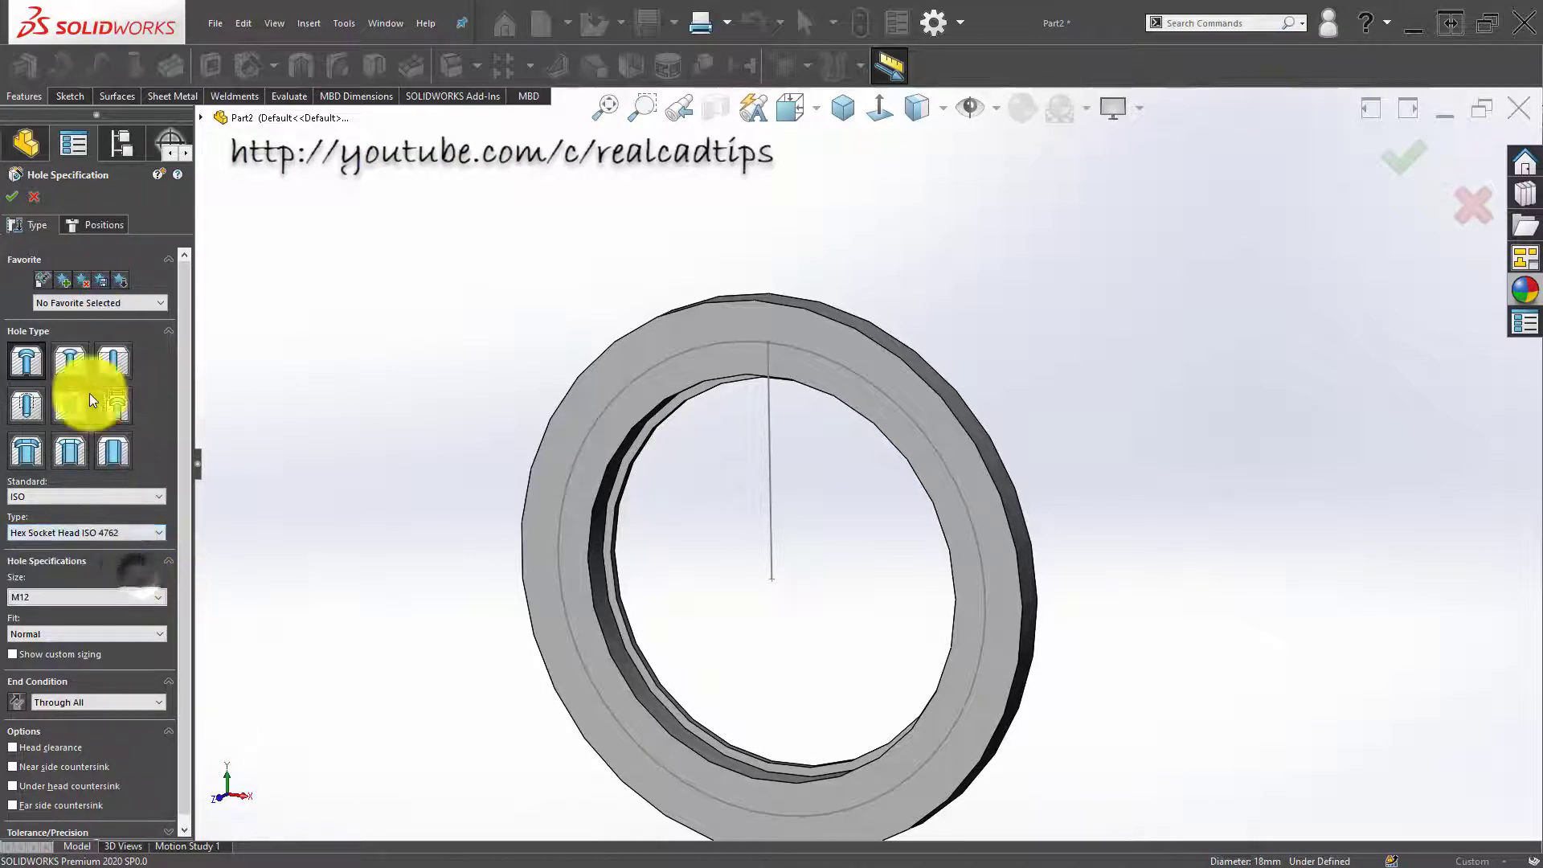
Step: Position the hole at the top of the ring's circle and create the counterbore feature
{"action": "left_click", "coordinate": [95, 222]}
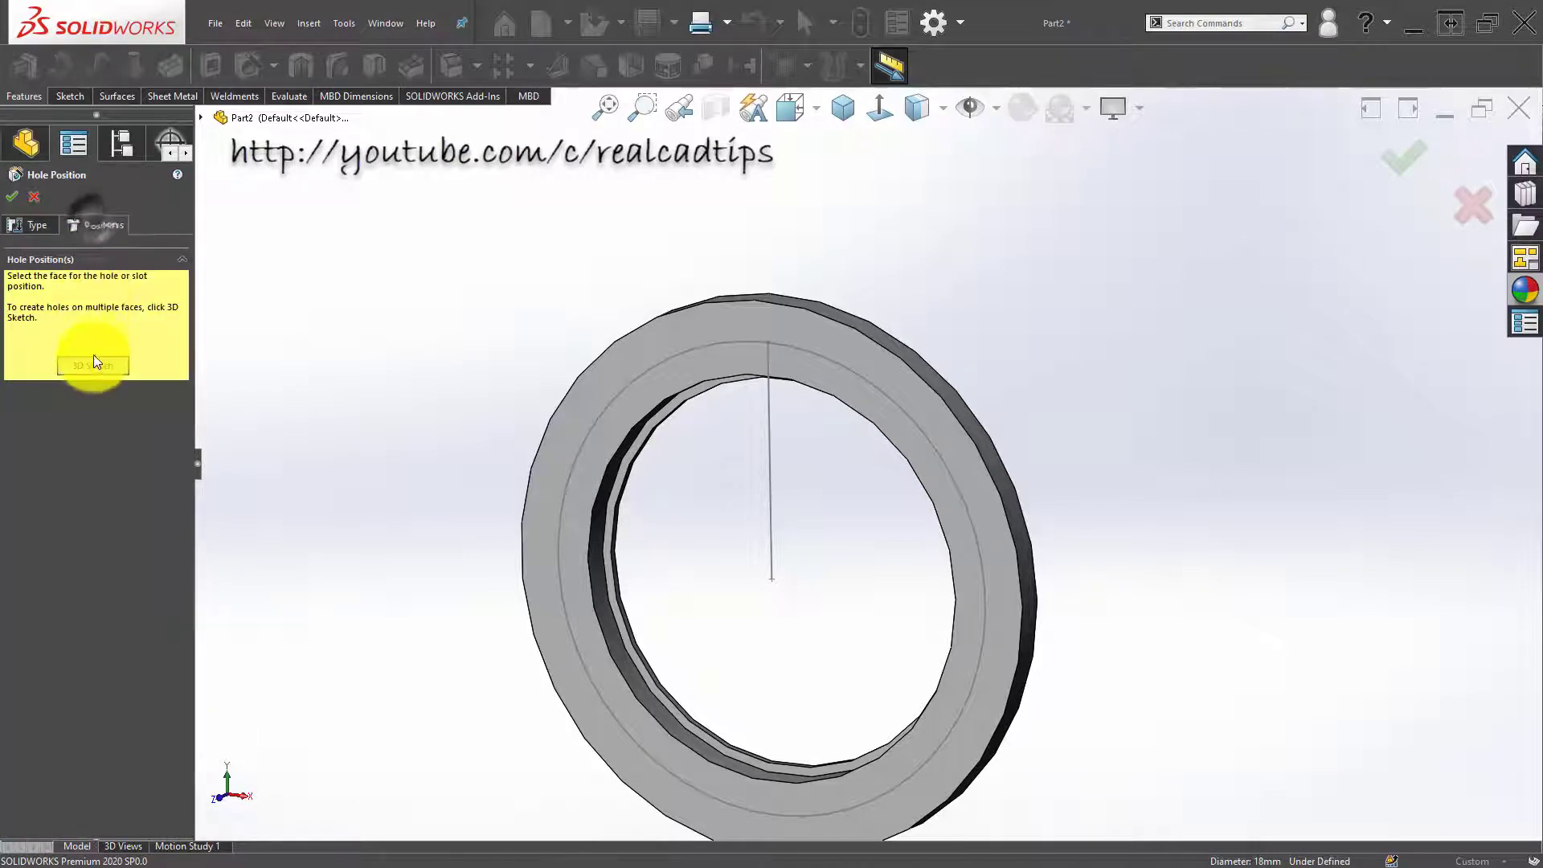
{"action": "left_click", "coordinate": [767, 341]}
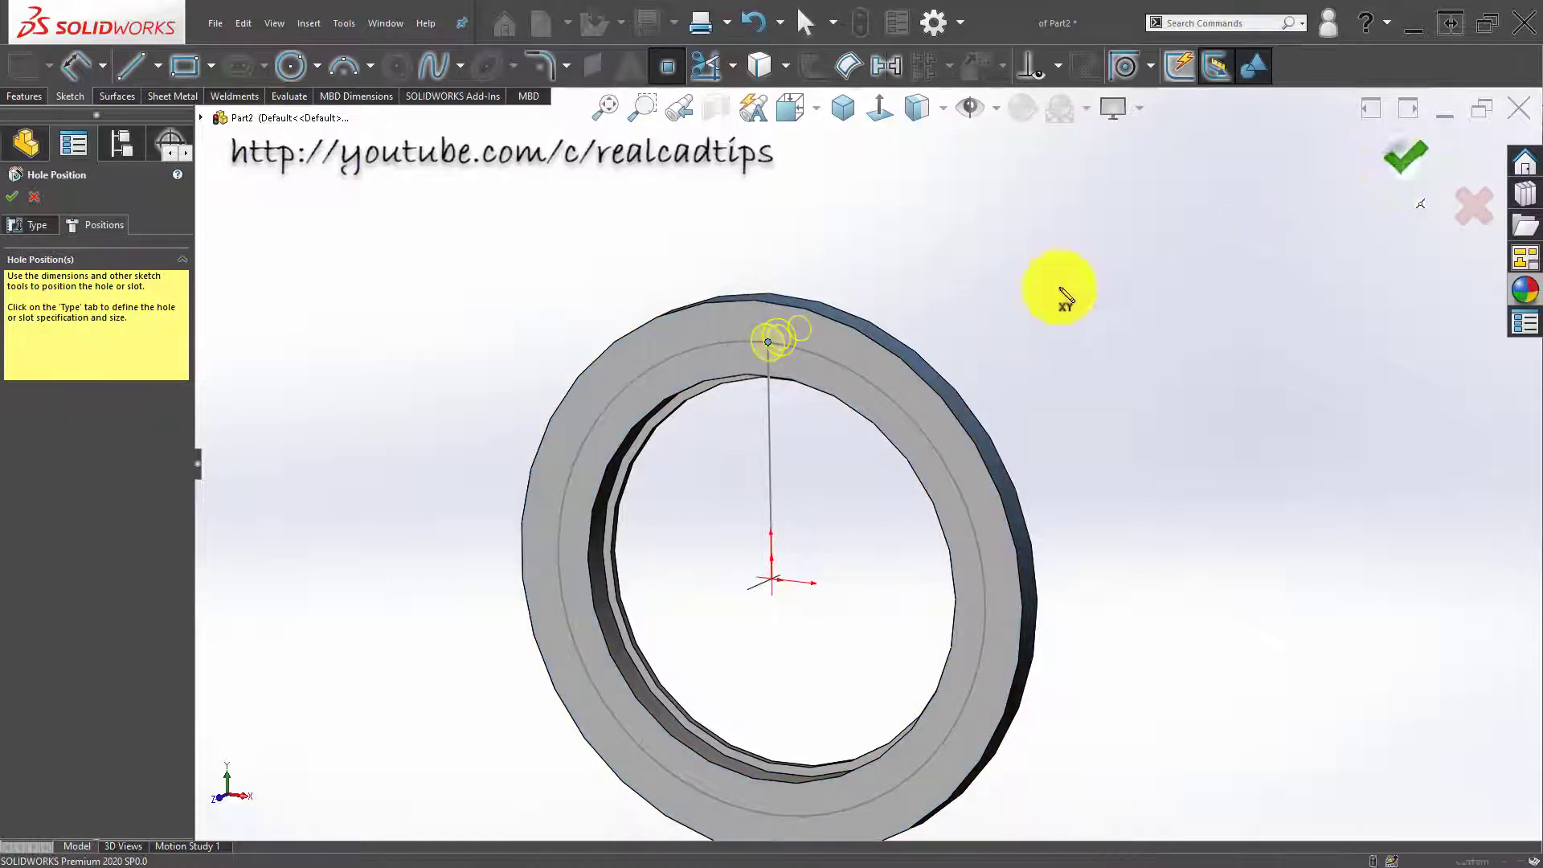
{"action": "left_click", "coordinate": [1406, 156]}
{"action": "scroll", "coordinate": [760, 369], "scroll_direction": "down", "scroll_amount": 3}
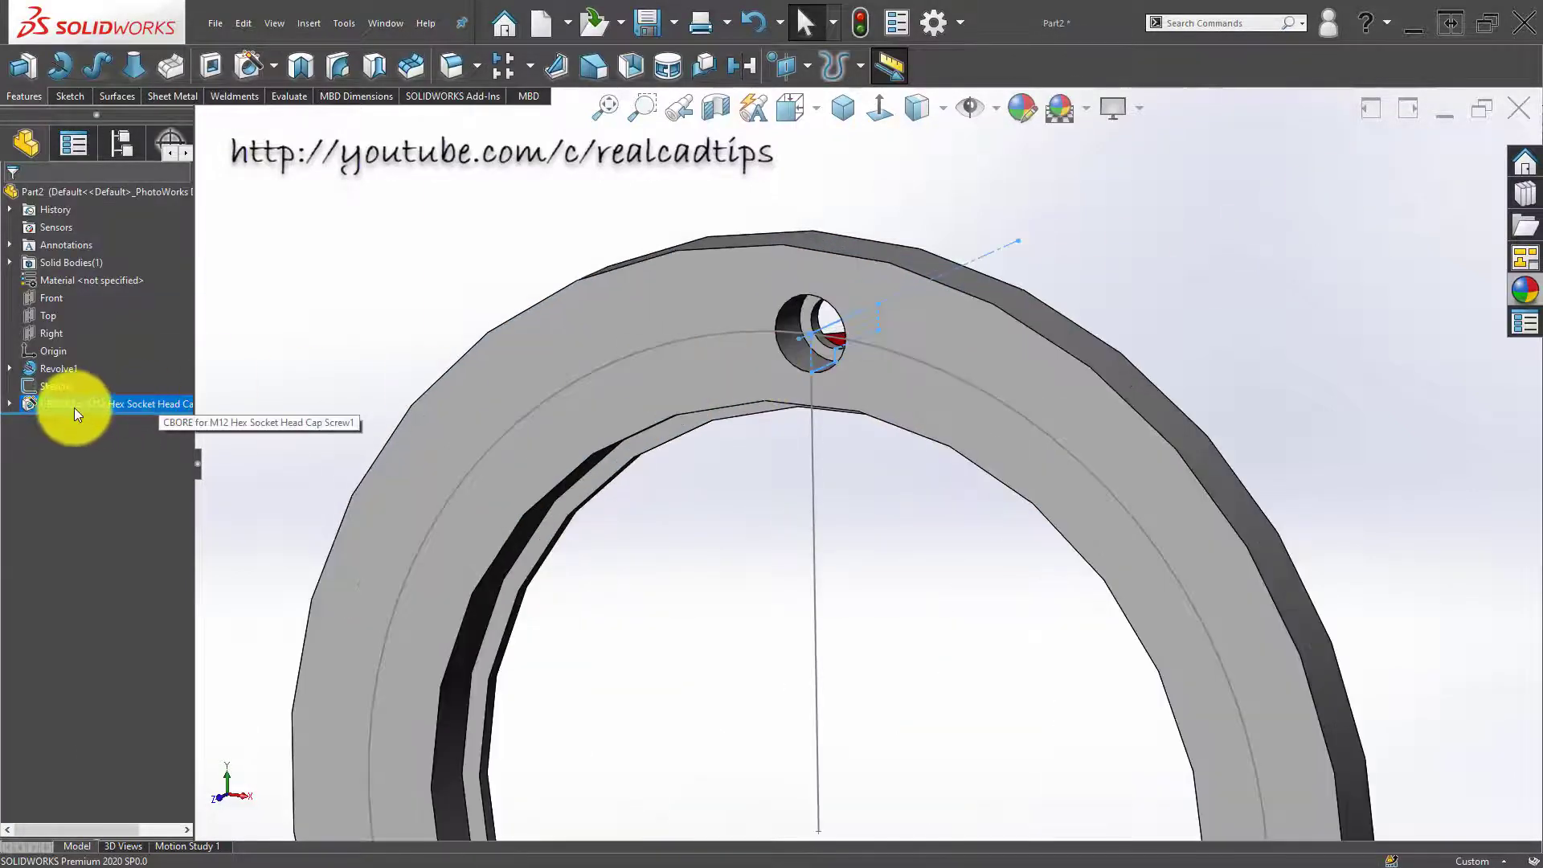
{"action": "right_click", "coordinate": [74, 408]}
{"action": "left_click", "coordinate": [375, 287]}
{"action": "left_click", "coordinate": [99, 402]}
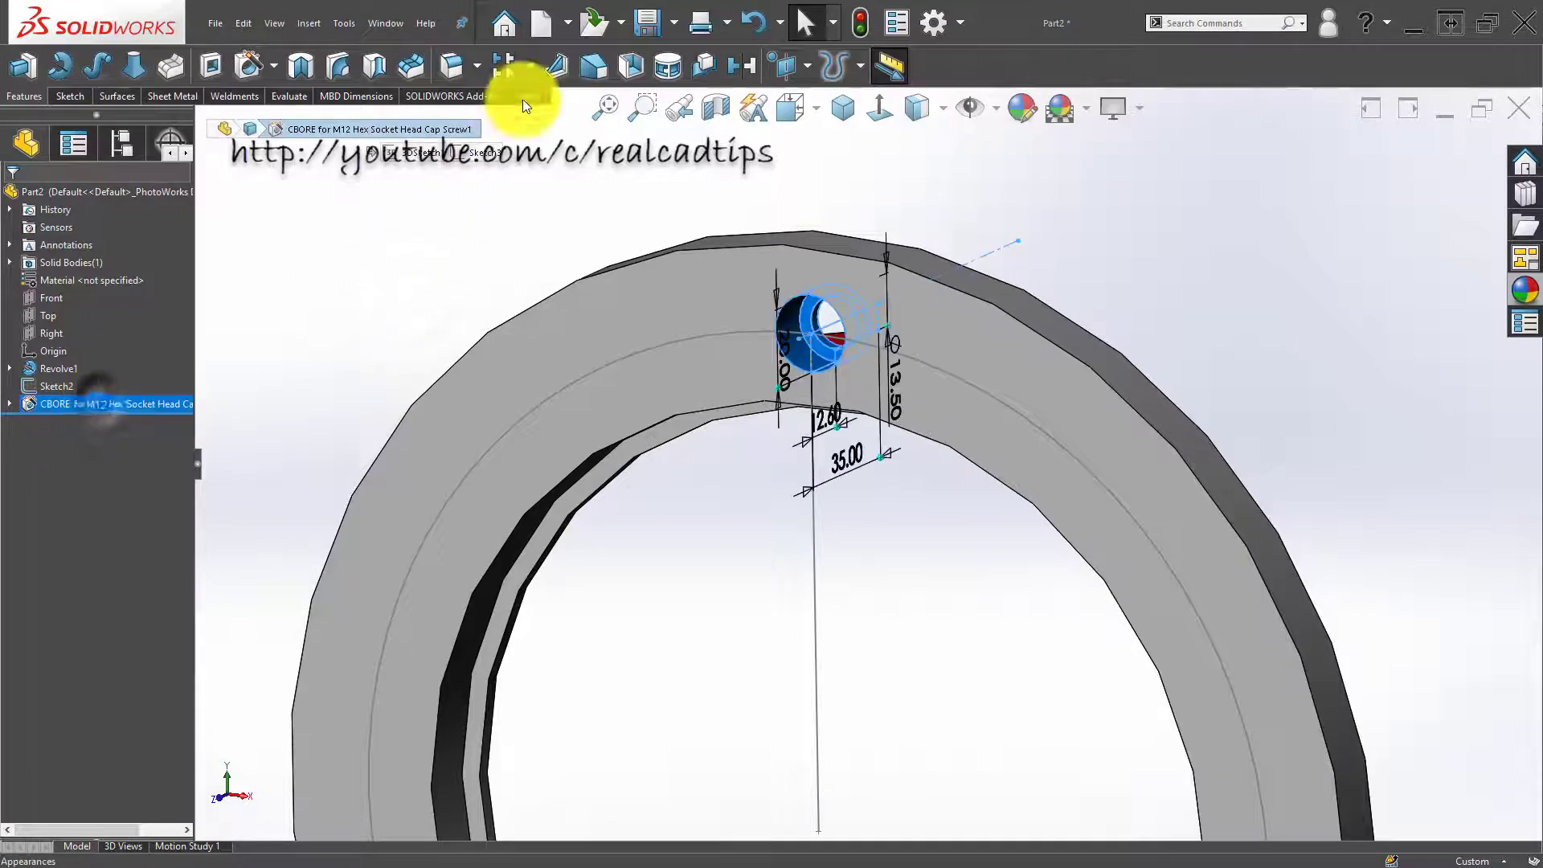
{"action": "left_click", "coordinate": [531, 65]}
Step: Circular-pattern the hole 6 times over 360° about the ring's outer face axis
{"action": "left_click", "coordinate": [538, 117]}
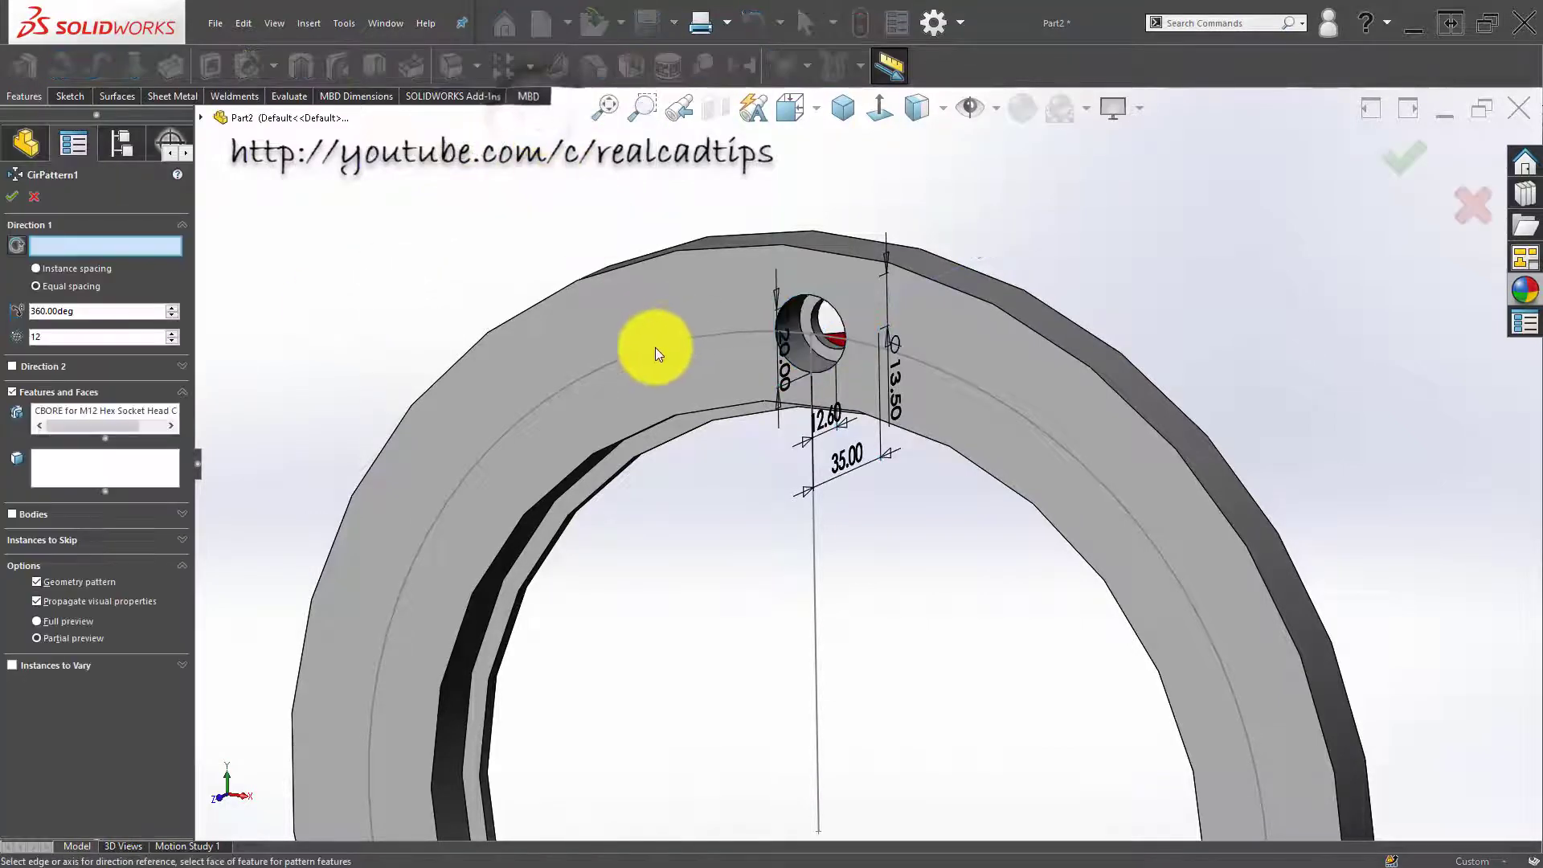
{"action": "middle_click_drag", "start_coordinate": [654, 347], "coordinate": [607, 400]}
{"action": "left_click", "coordinate": [688, 244]}
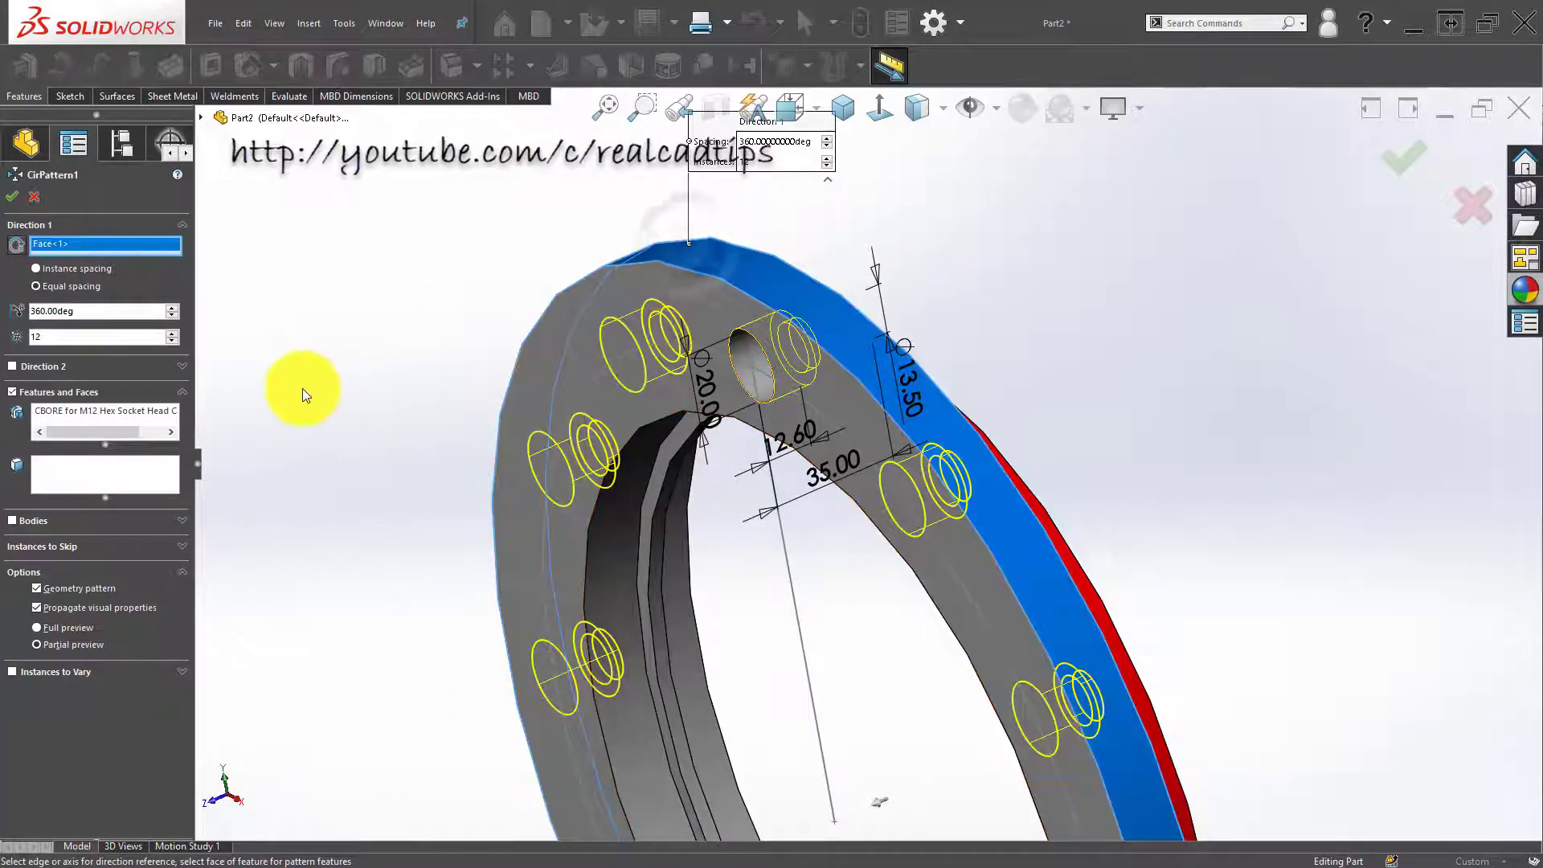
{"action": "scroll", "coordinate": [638, 441], "scroll_direction": "up", "scroll_amount": 3}
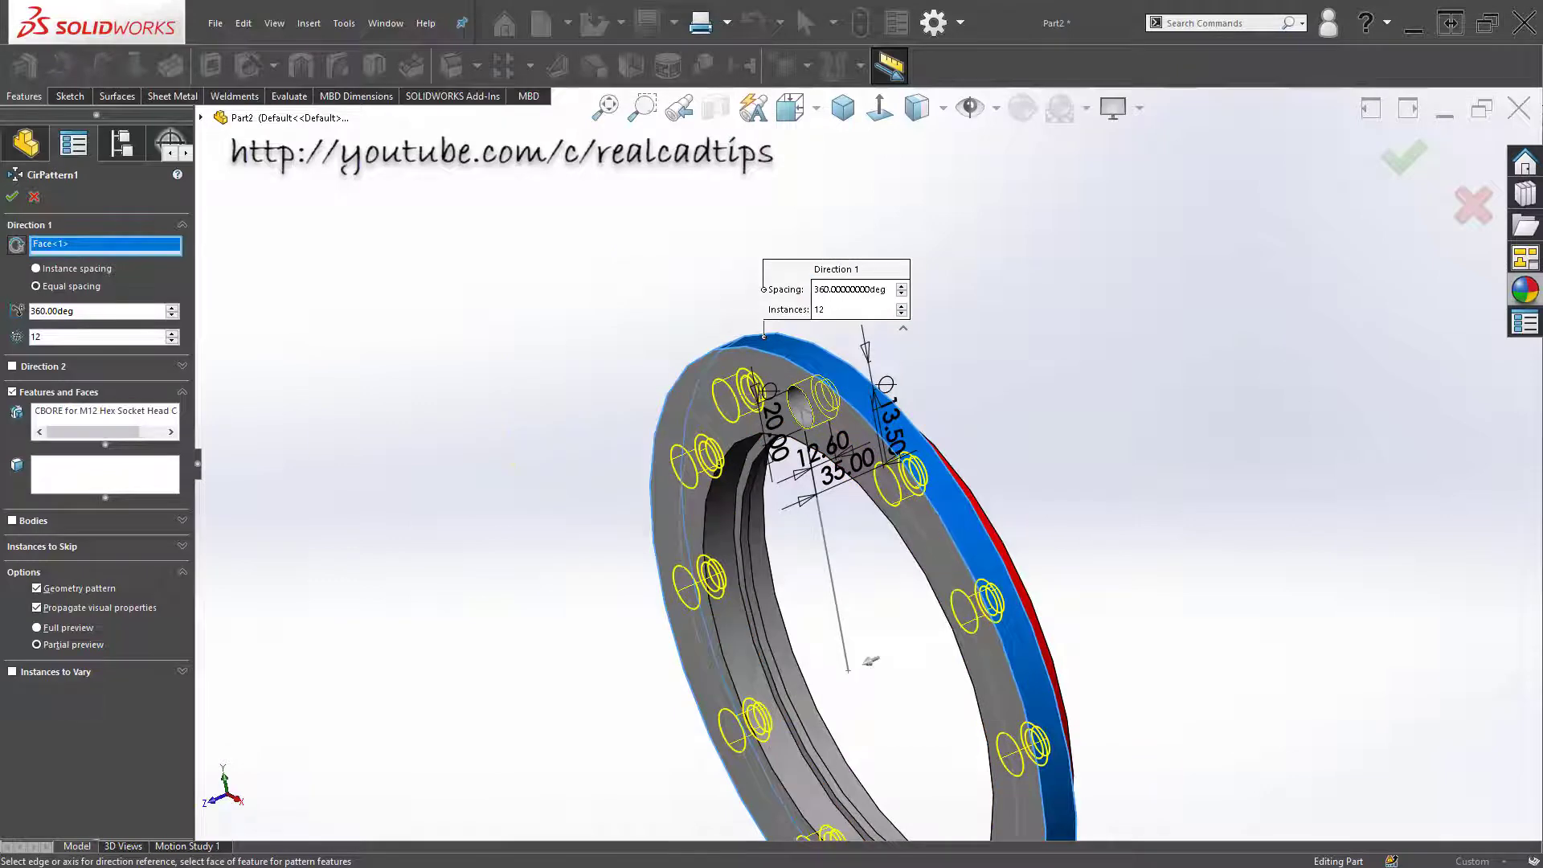
{"action": "left_click", "coordinate": [155, 338]}
{"action": "left_click", "coordinate": [172, 340]}
{"action": "left_click", "coordinate": [172, 341]}
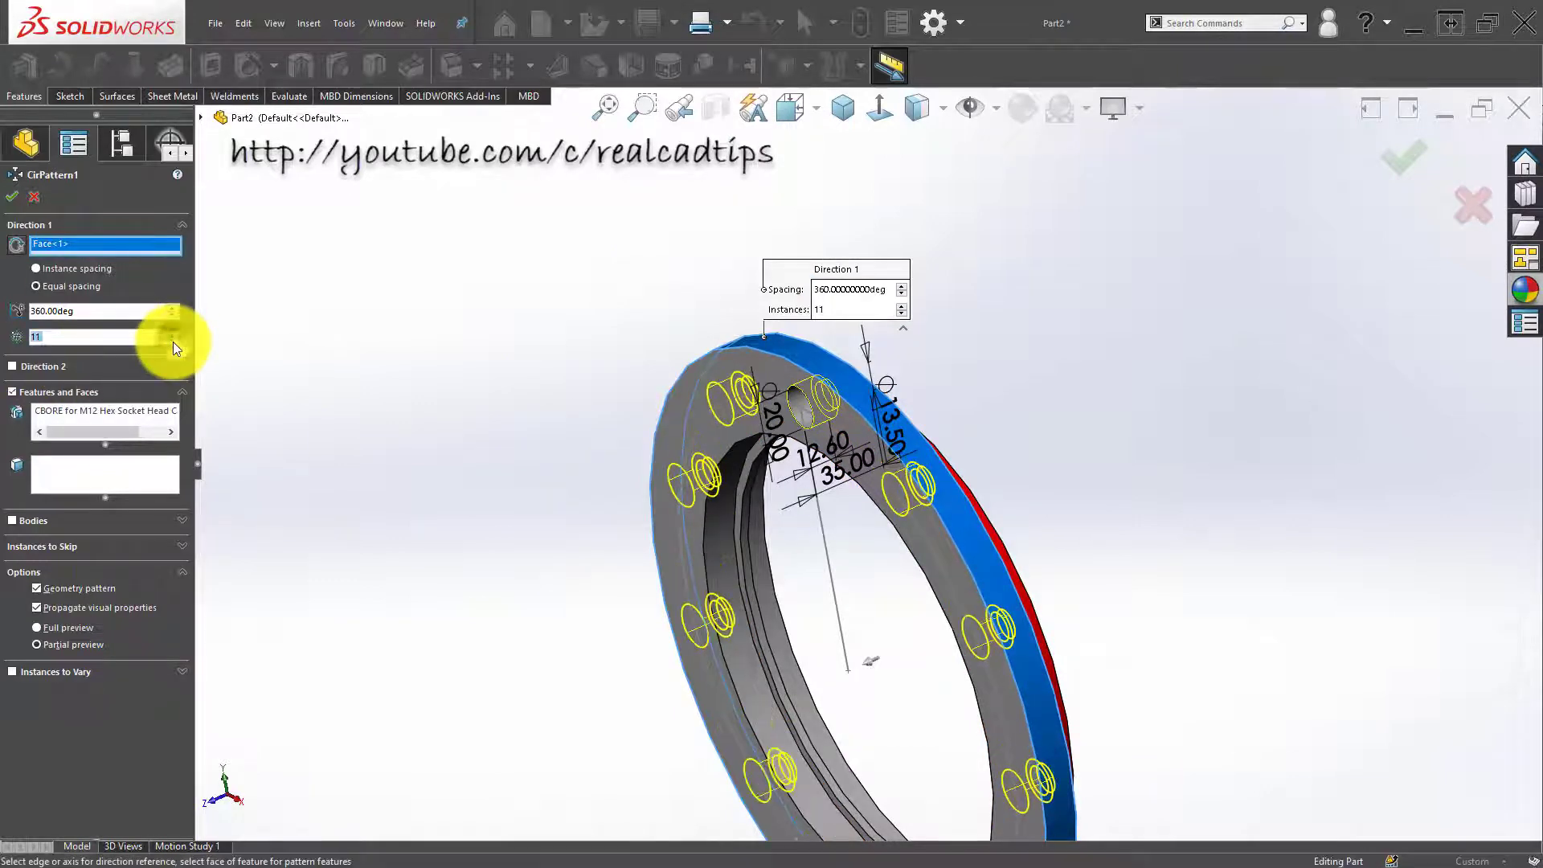
{"action": "left_click", "coordinate": [172, 340]}
{"action": "left_click", "coordinate": [171, 341]}
{"action": "middle_click_drag", "start_coordinate": [469, 489], "coordinate": [325, 394]}
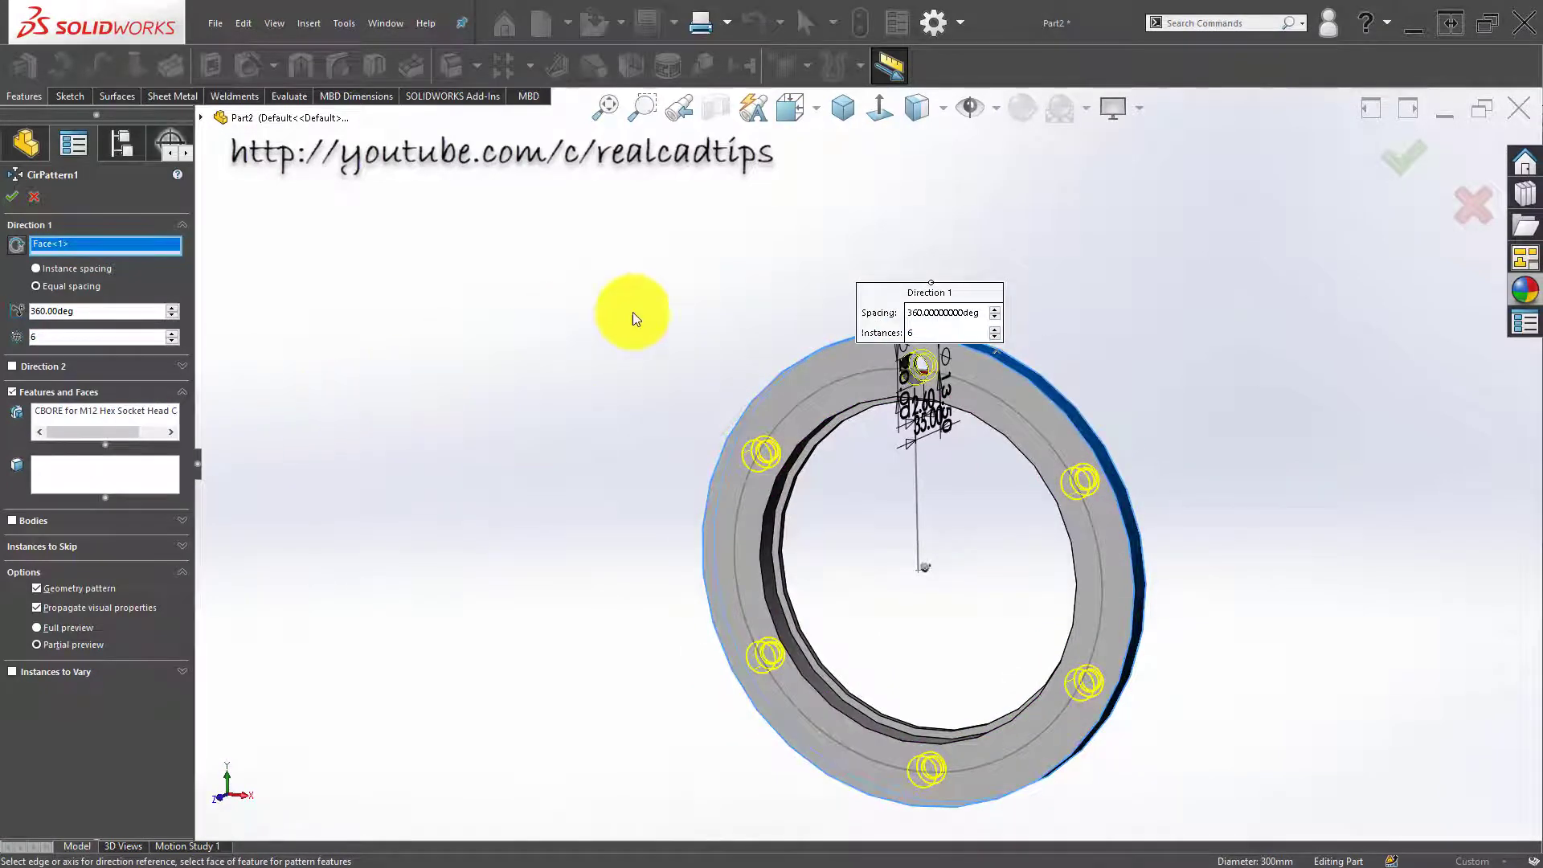
{"action": "left_click", "coordinate": [1400, 151]}
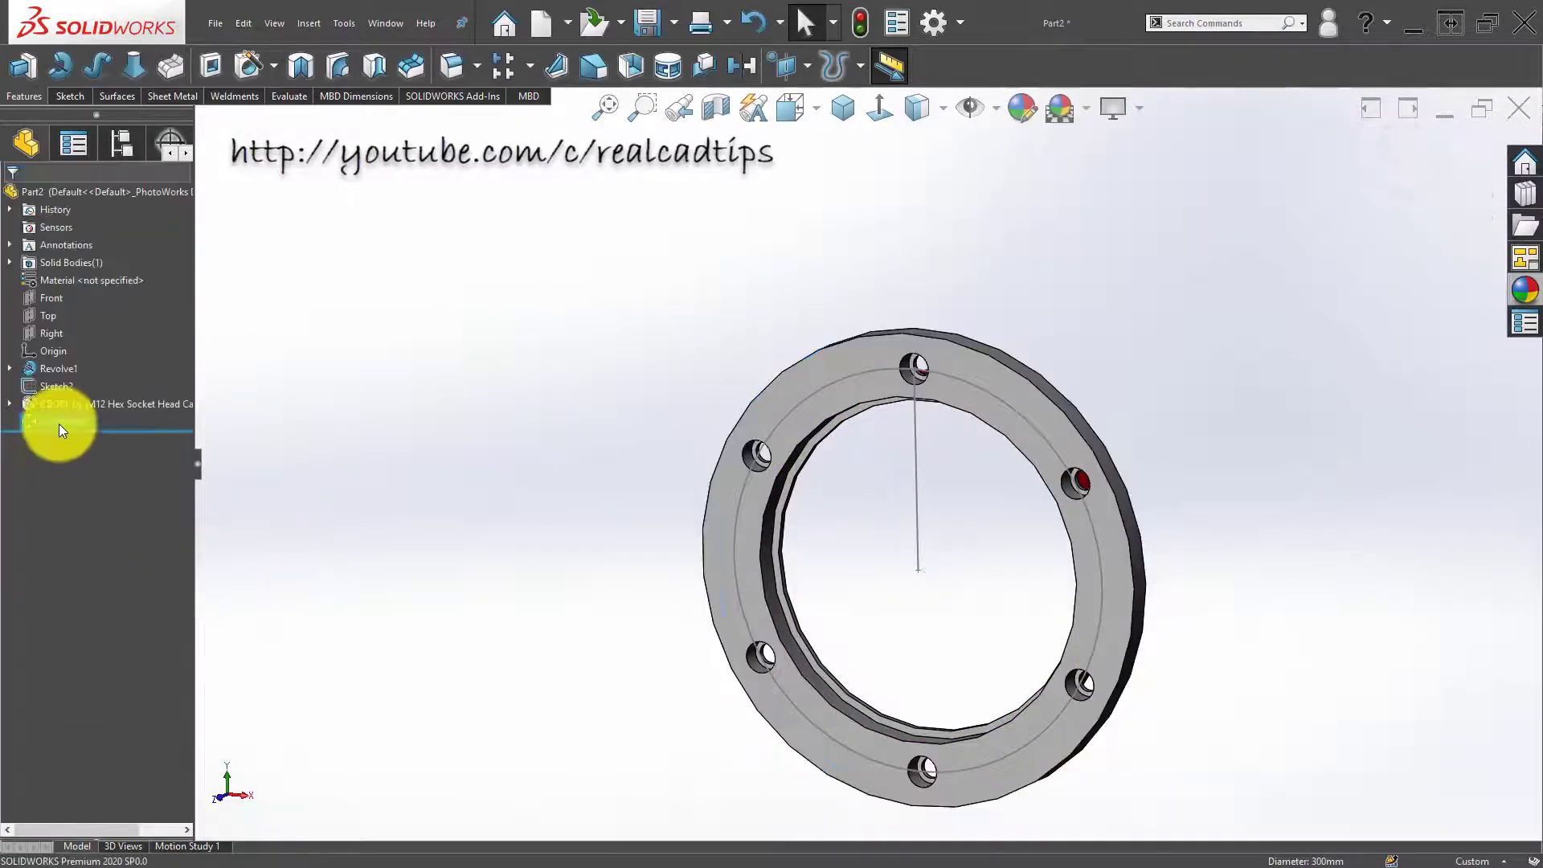
Step: Colour the CirPattern1 holes yellow (255,255,0)
{"action": "right_click", "coordinate": [61, 422]}
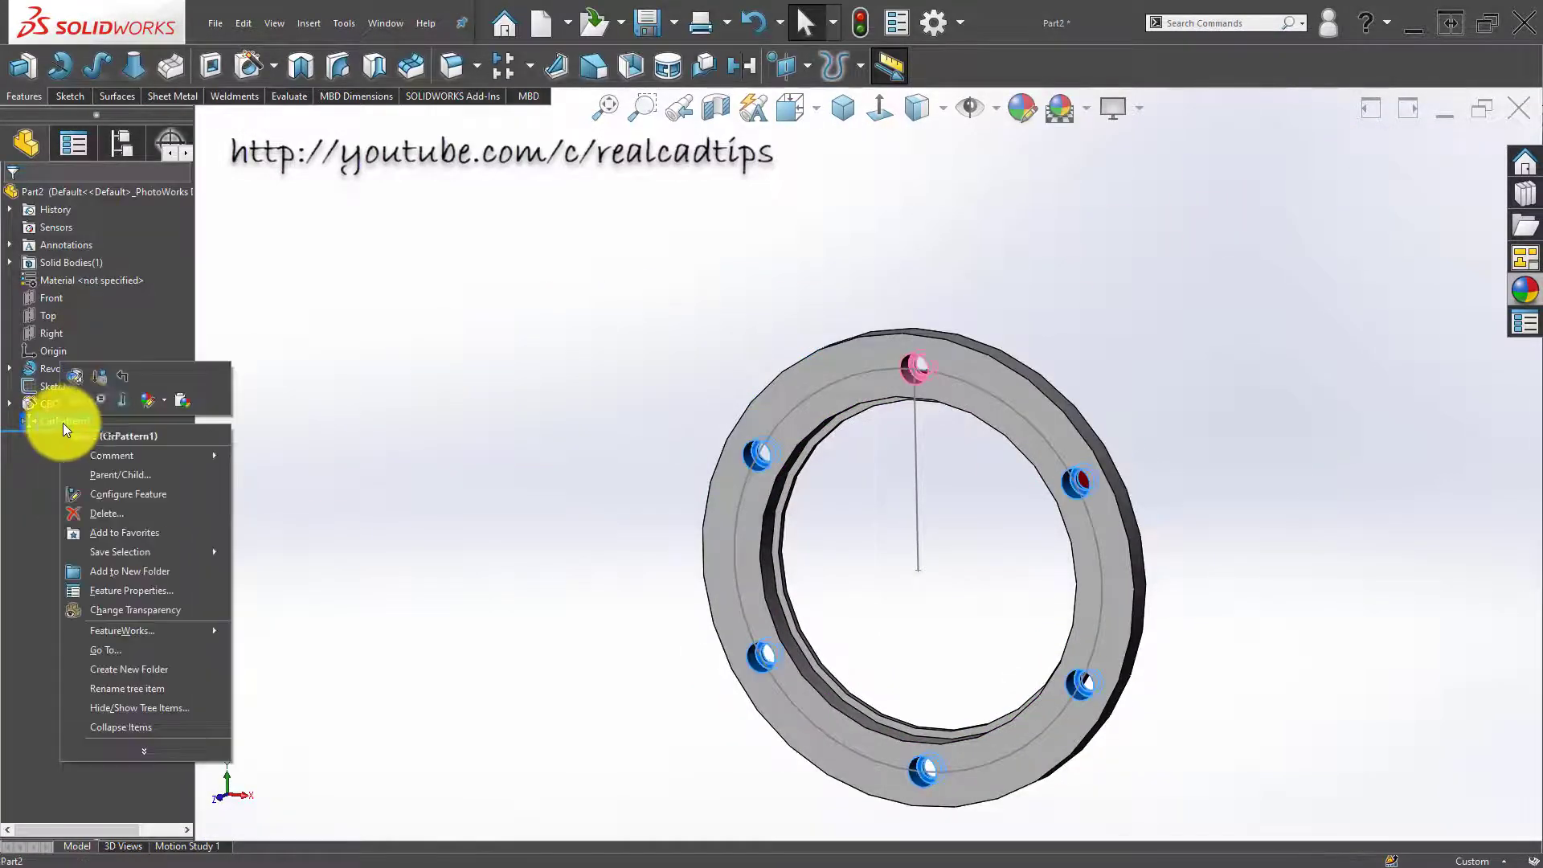
{"action": "left_click", "coordinate": [165, 398]}
{"action": "left_click", "coordinate": [174, 436]}
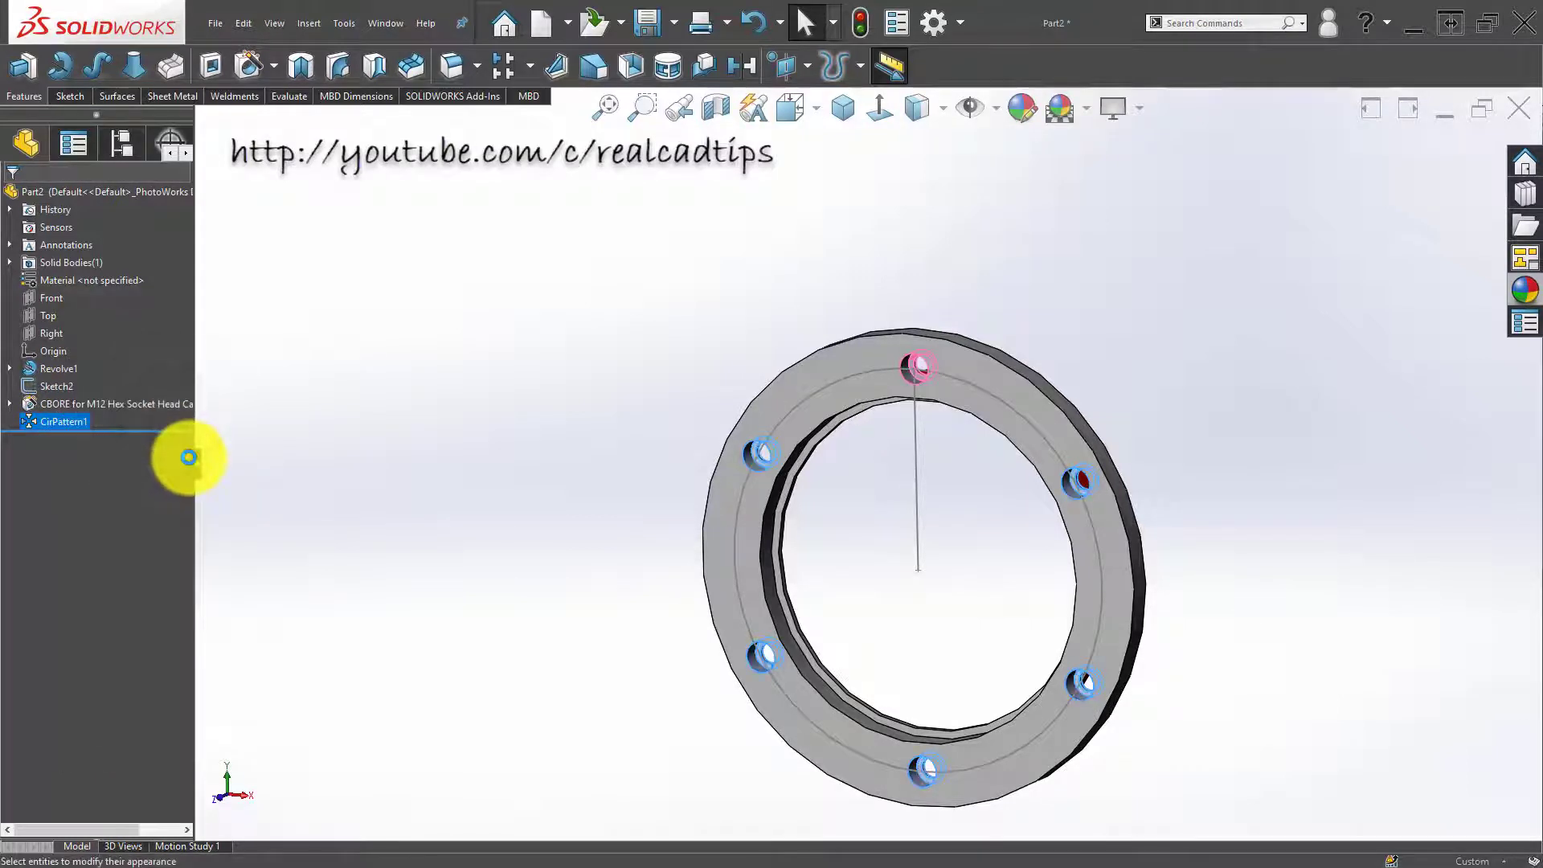
{"action": "left_click", "coordinate": [79, 529]}
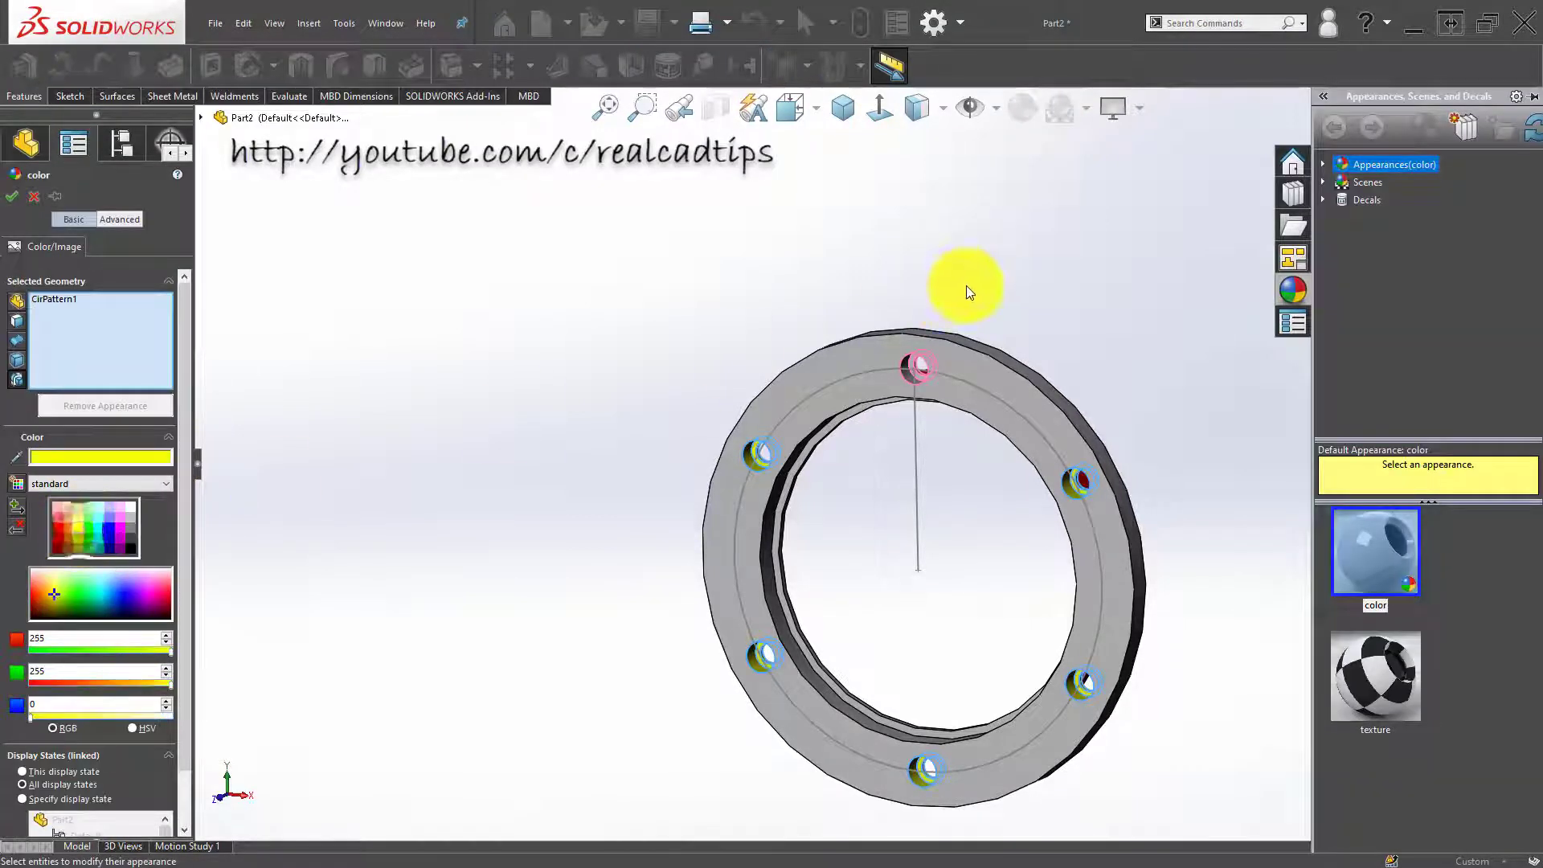
{"action": "key", "text": "Return"}
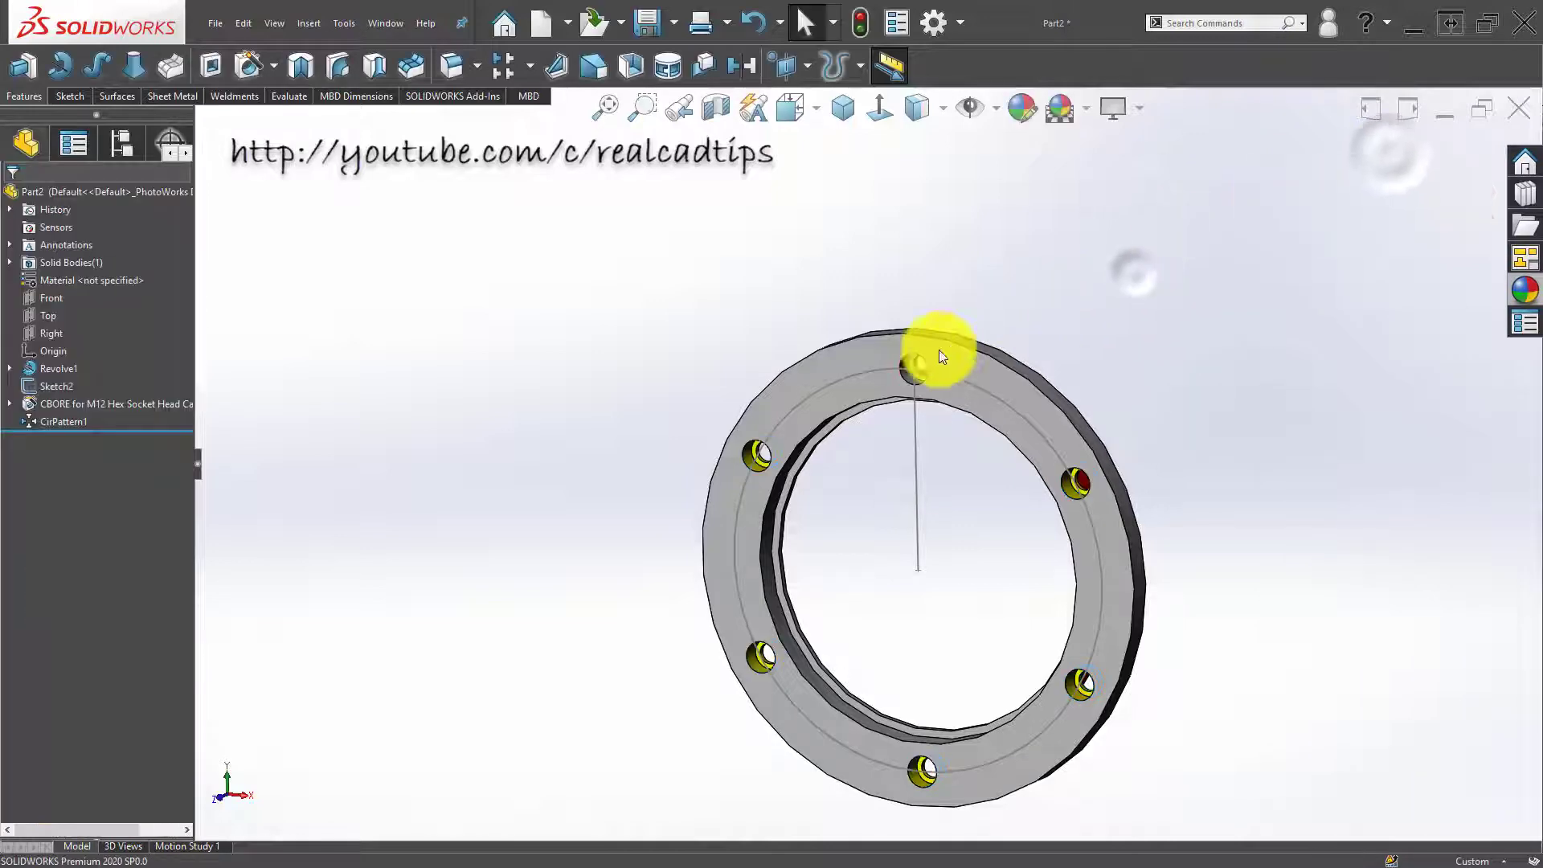
Step: Orbit to inspect the yellow holes and show the ring in Isometric view
{"action": "scroll", "coordinate": [924, 354], "scroll_direction": "down", "scroll_amount": 5}
{"action": "mouse_move", "coordinate": [854, 368]}
{"action": "middle_mouse_down"}
{"action": "mouse_move", "coordinate": [902, 286]}
{"action": "mouse_move", "coordinate": [870, 354]}
{"action": "middle_mouse_up"}
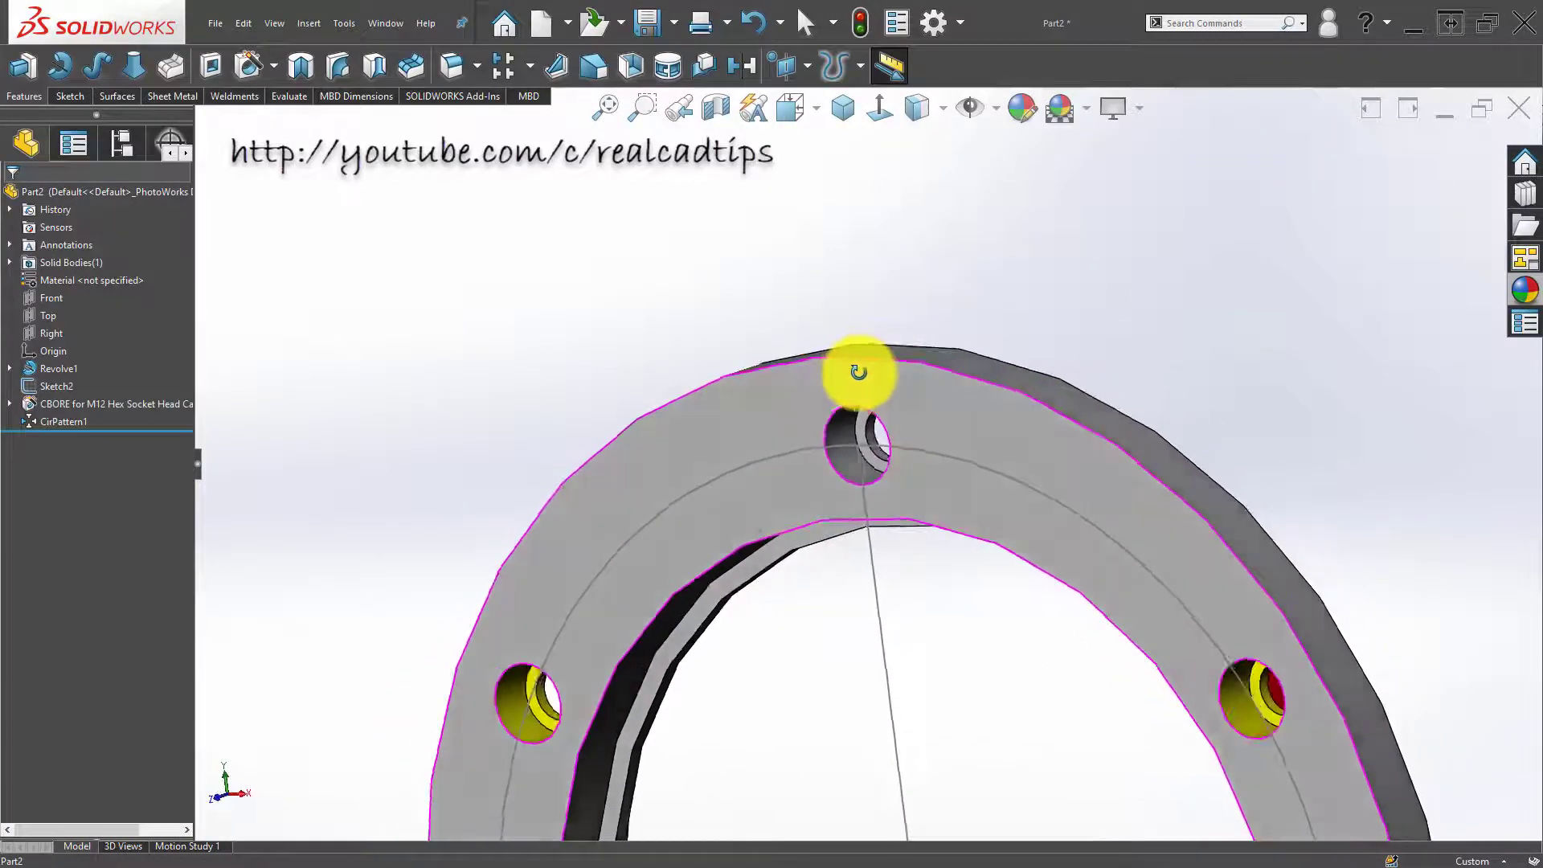
{"action": "scroll", "coordinate": [861, 362], "scroll_direction": "up", "scroll_amount": 5}
{"action": "mouse_move", "coordinate": [875, 441]}
{"action": "middle_mouse_down"}
{"action": "mouse_move", "coordinate": [817, 424]}
{"action": "mouse_move", "coordinate": [893, 422]}
{"action": "mouse_move", "coordinate": [688, 551]}
{"action": "mouse_move", "coordinate": [568, 510]}
{"action": "mouse_move", "coordinate": [768, 485]}
{"action": "mouse_move", "coordinate": [769, 462]}
{"action": "mouse_move", "coordinate": [860, 403]}
{"action": "mouse_move", "coordinate": [706, 424]}
{"action": "middle_mouse_up"}
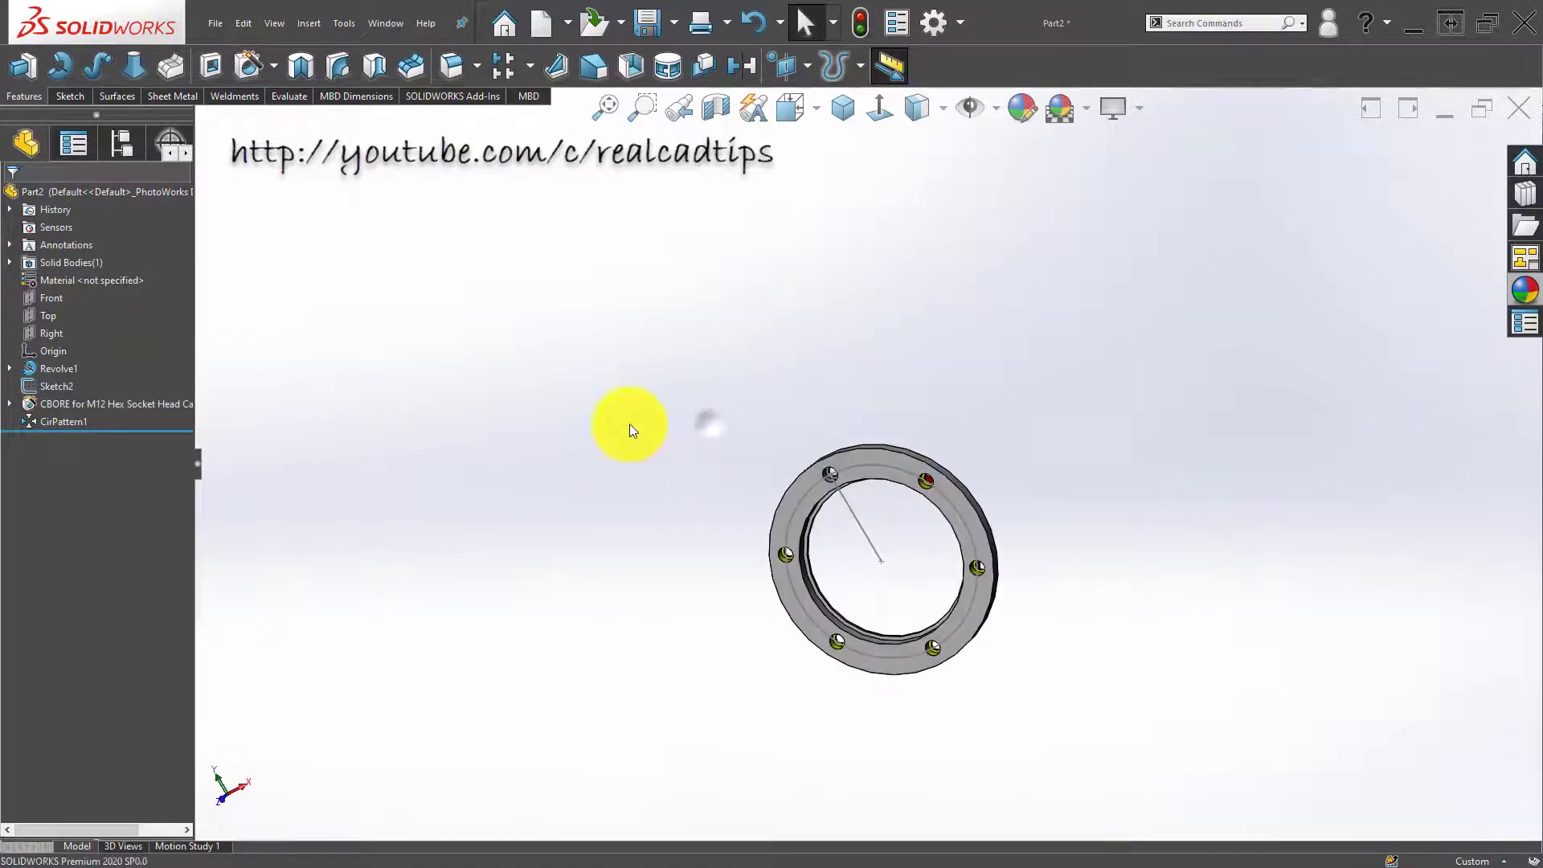
{"action": "left_click", "coordinate": [842, 108]}
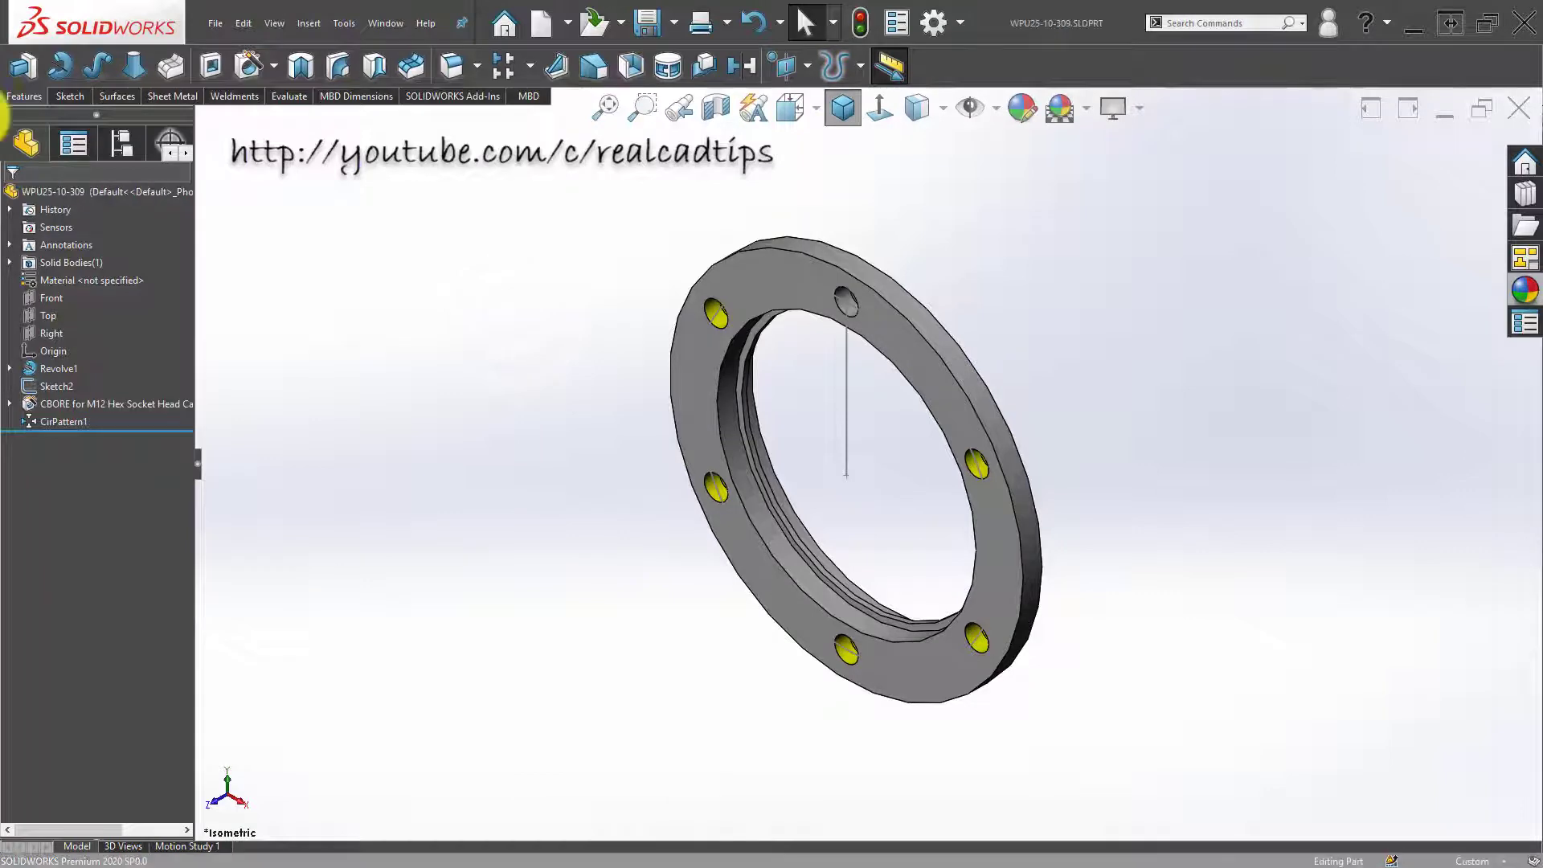
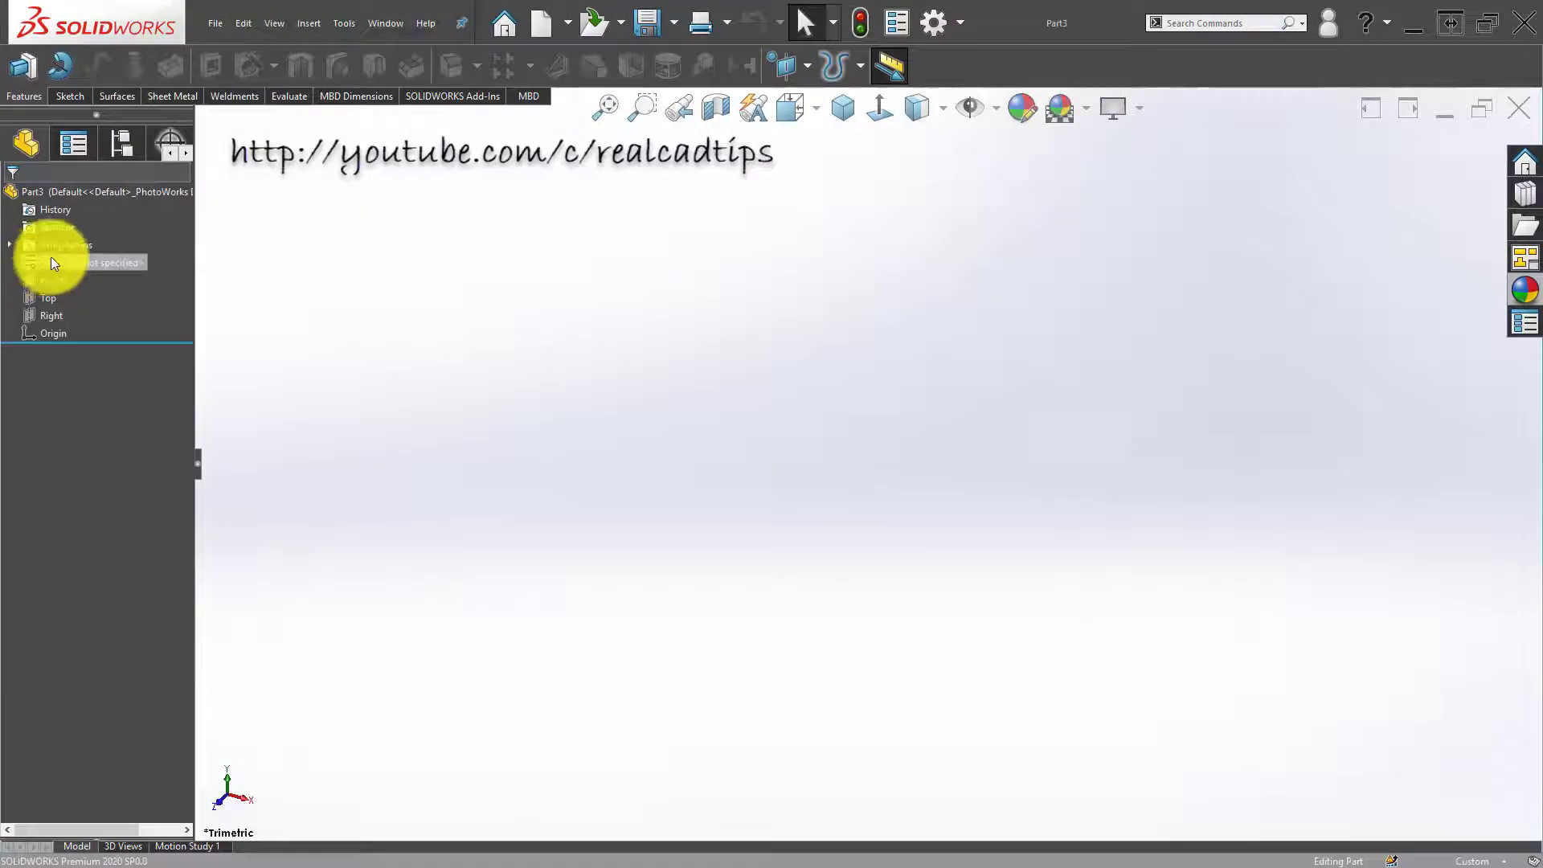
Step: Start a sketch on the Front plane and draw a vertical centerline up from the origin
{"action": "left_click", "coordinate": [47, 281]}
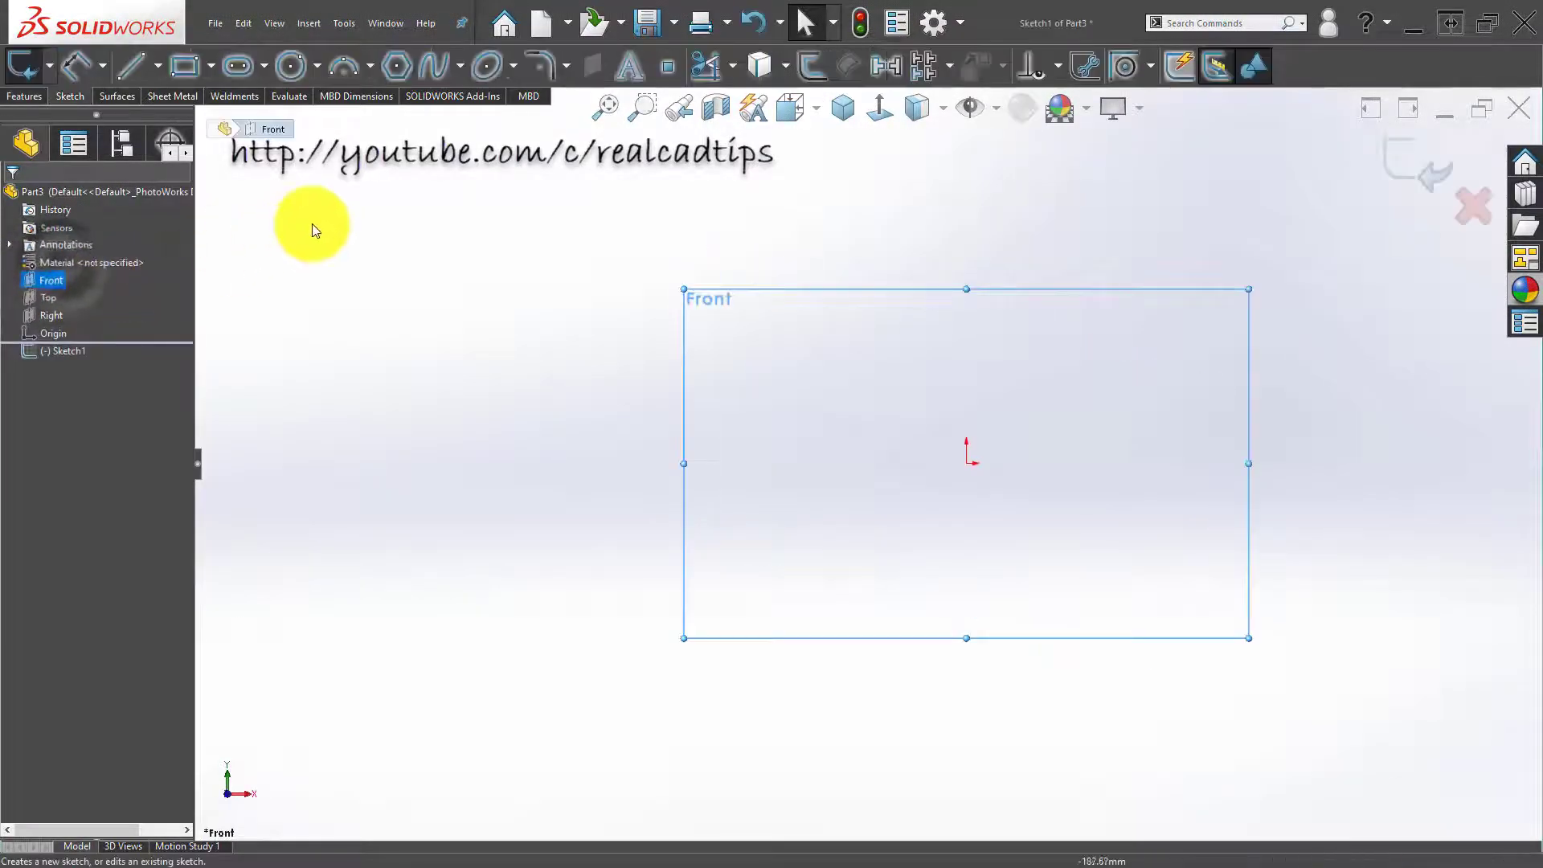
{"action": "left_click", "coordinate": [159, 66]}
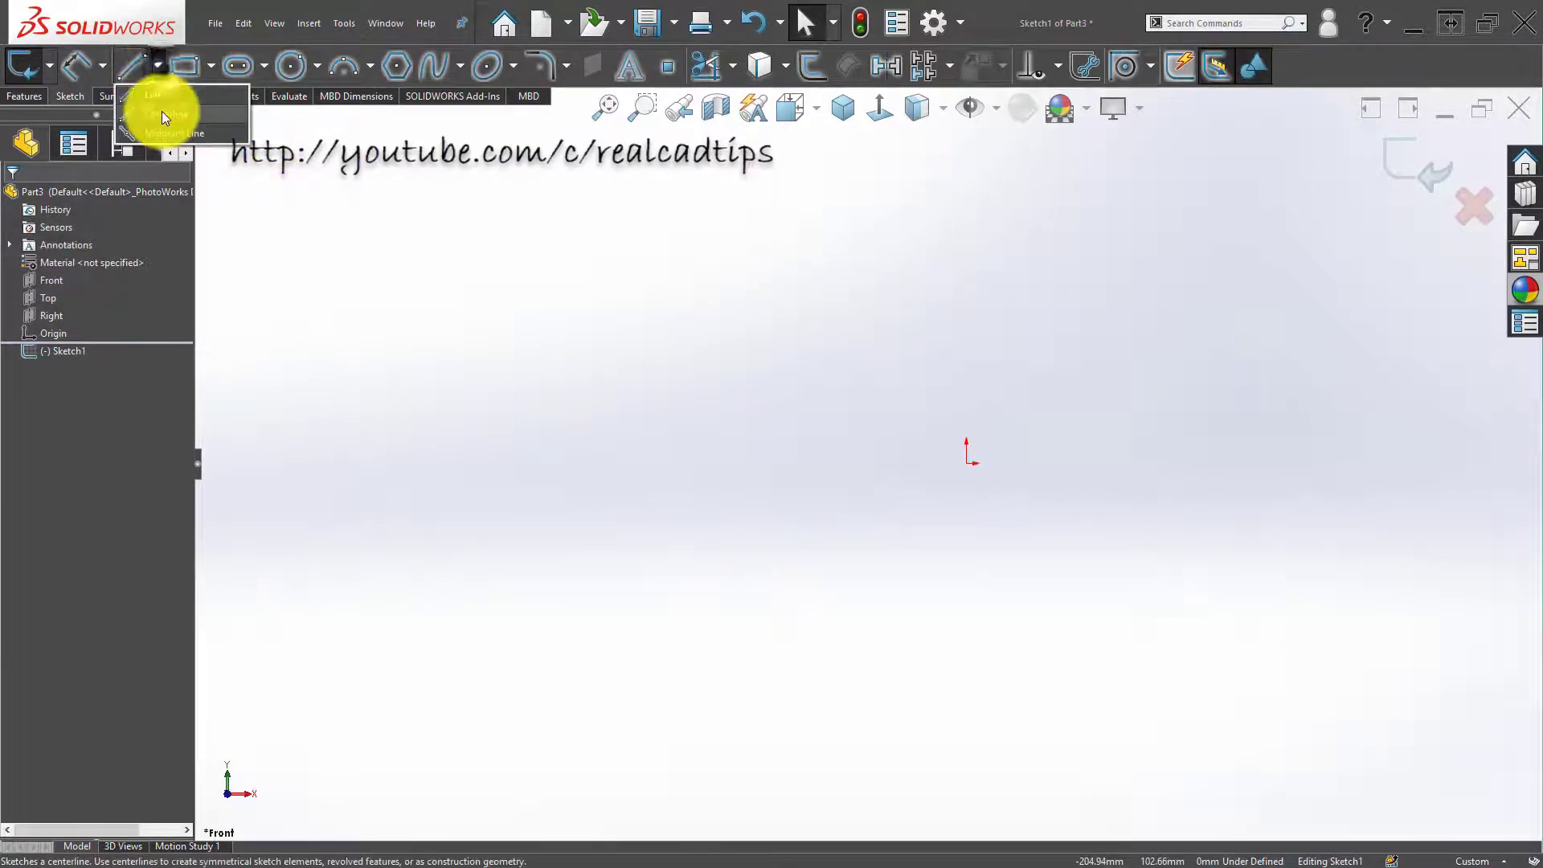
{"action": "left_click", "coordinate": [161, 117]}
{"action": "left_click", "coordinate": [967, 463]}
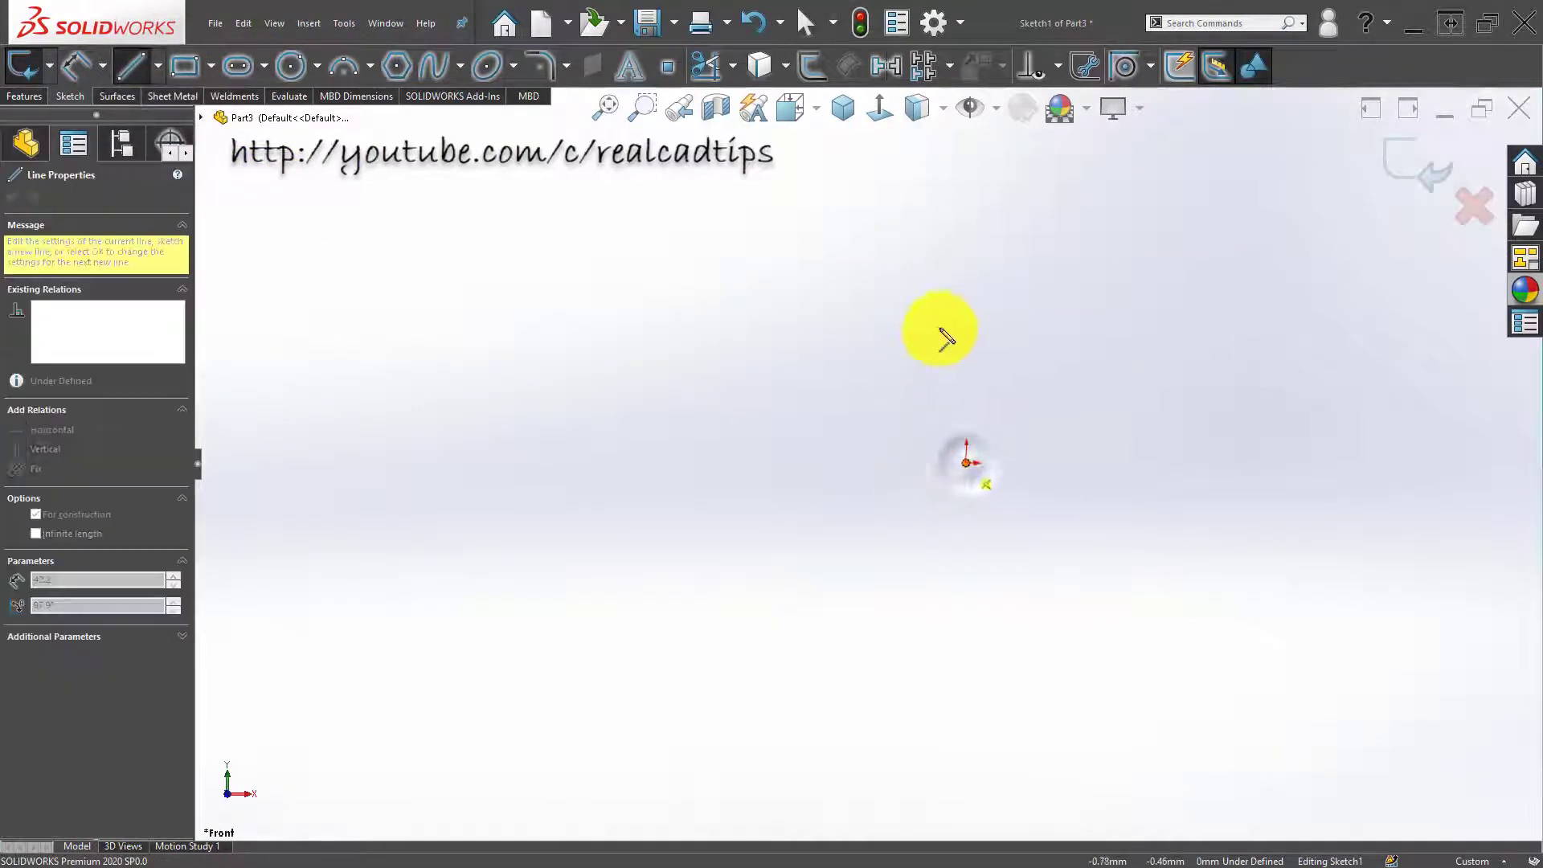
{"action": "double_click", "coordinate": [967, 298]}
{"action": "left_click", "coordinate": [861, 331]}
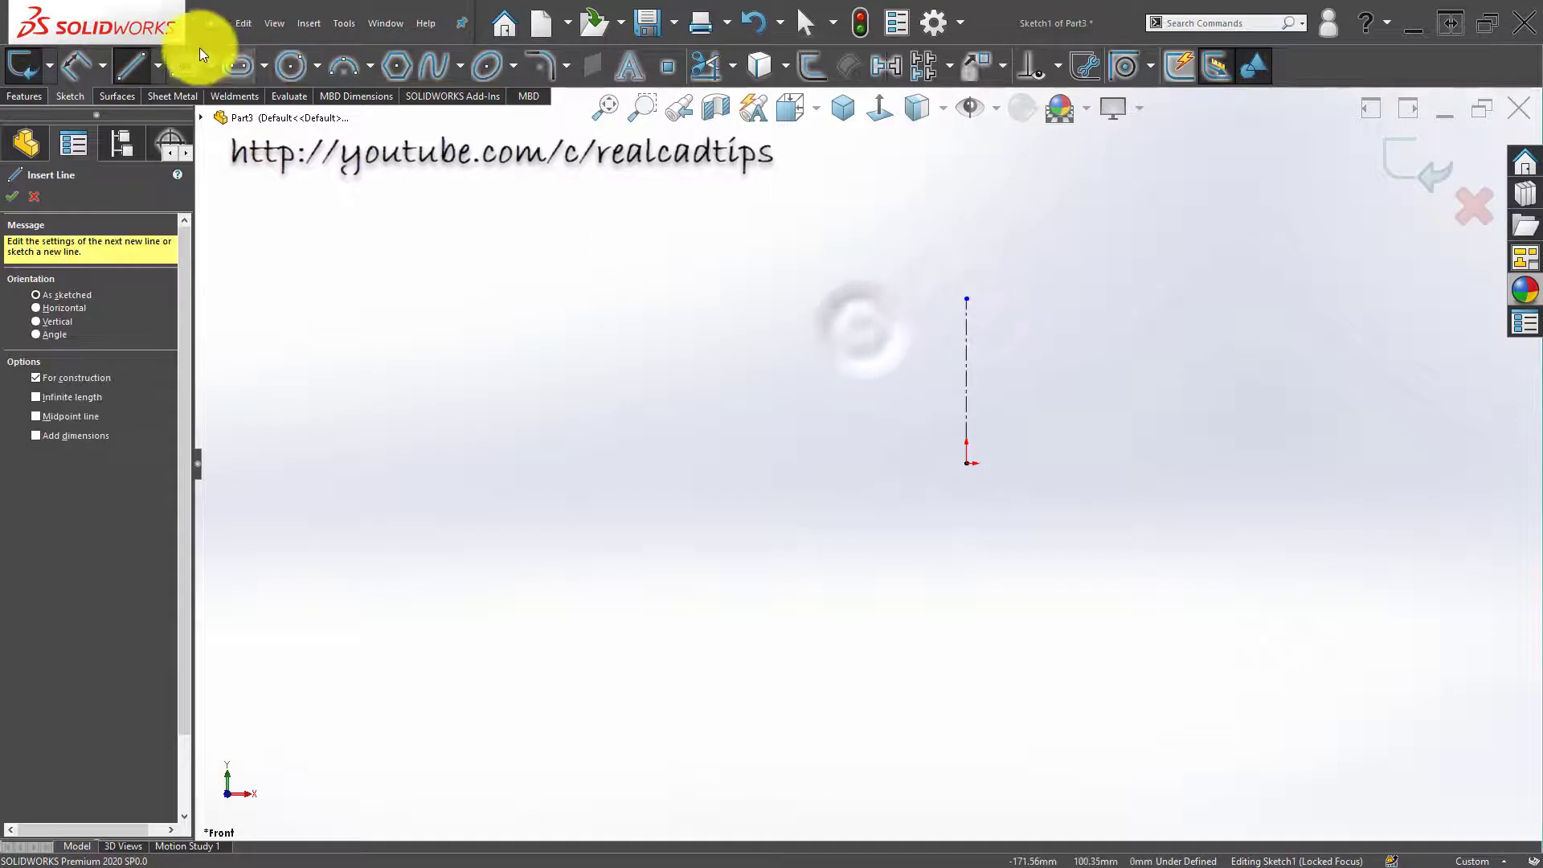
Step: Draw a corner rectangle above the top of the centerline
{"action": "left_click", "coordinate": [173, 60]}
{"action": "scroll", "coordinate": [1066, 265], "scroll_direction": "down", "scroll_amount": 3}
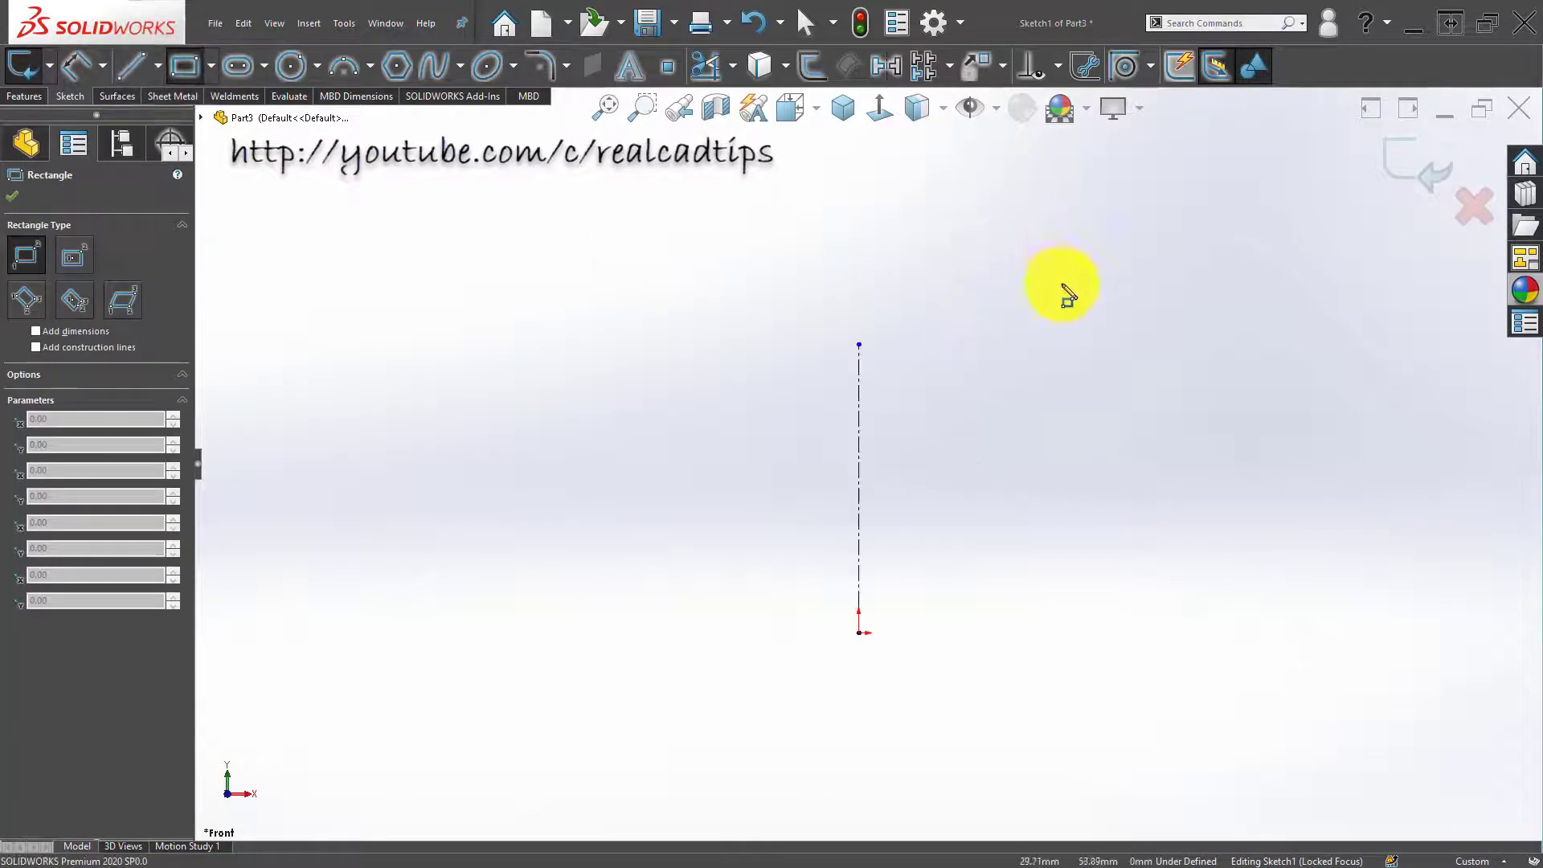
{"action": "left_click", "coordinate": [822, 344]}
{"action": "left_click", "coordinate": [879, 291]}
{"action": "scroll", "coordinate": [884, 329], "scroll_direction": "up", "scroll_amount": 3}
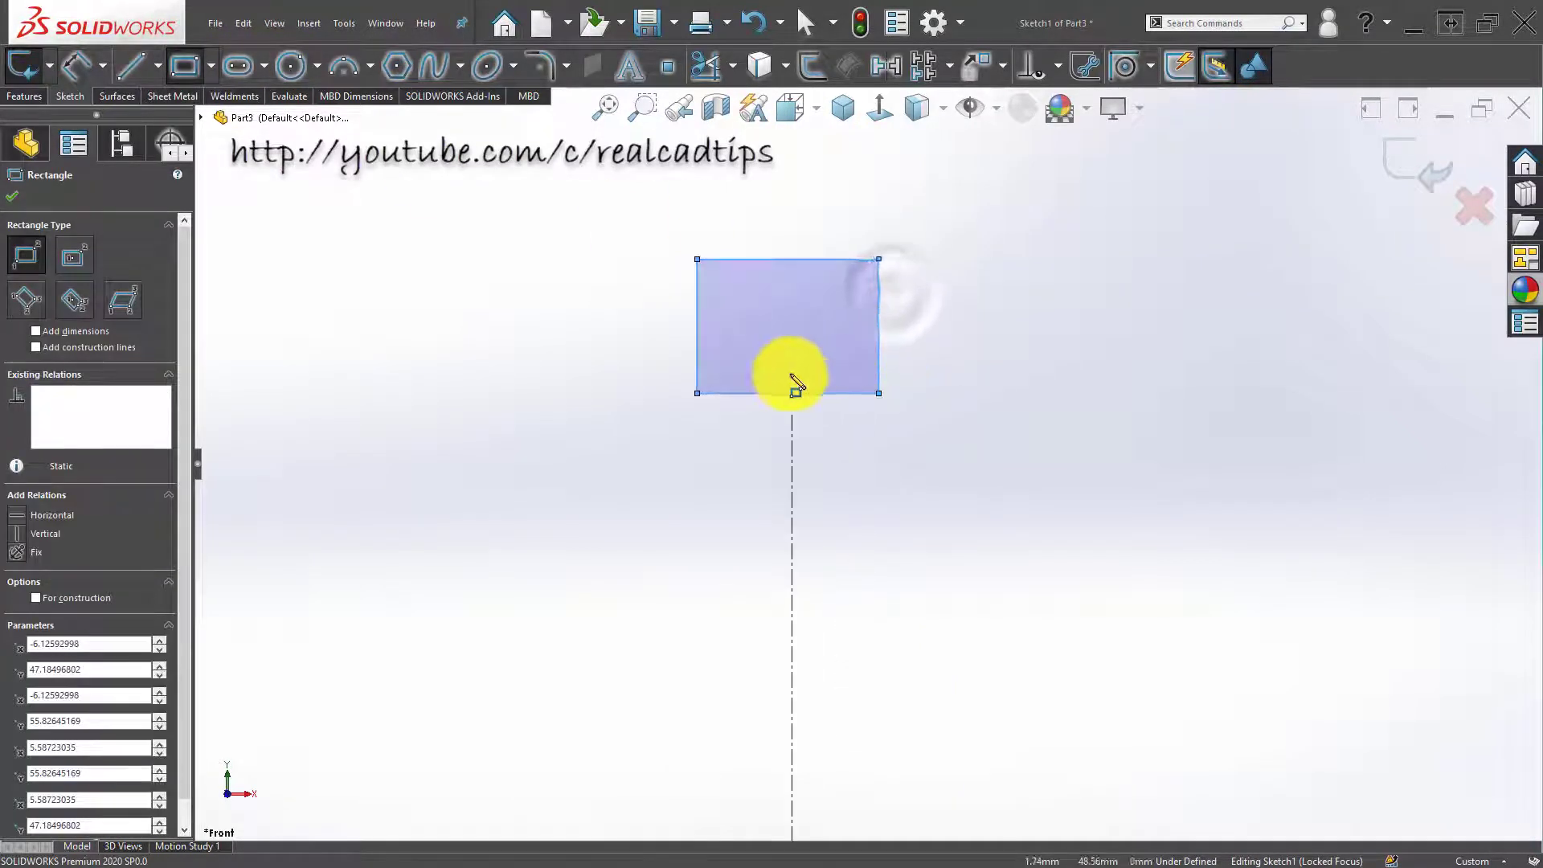
{"action": "key", "text": "Escape"}
Step: Add a Midpoint relation so the rectangle's bottom edge is centred on the centerline end
{"action": "left_click", "coordinate": [793, 392]}
{"action": "left_click", "coordinate": [826, 393], "text": "ctrl"}
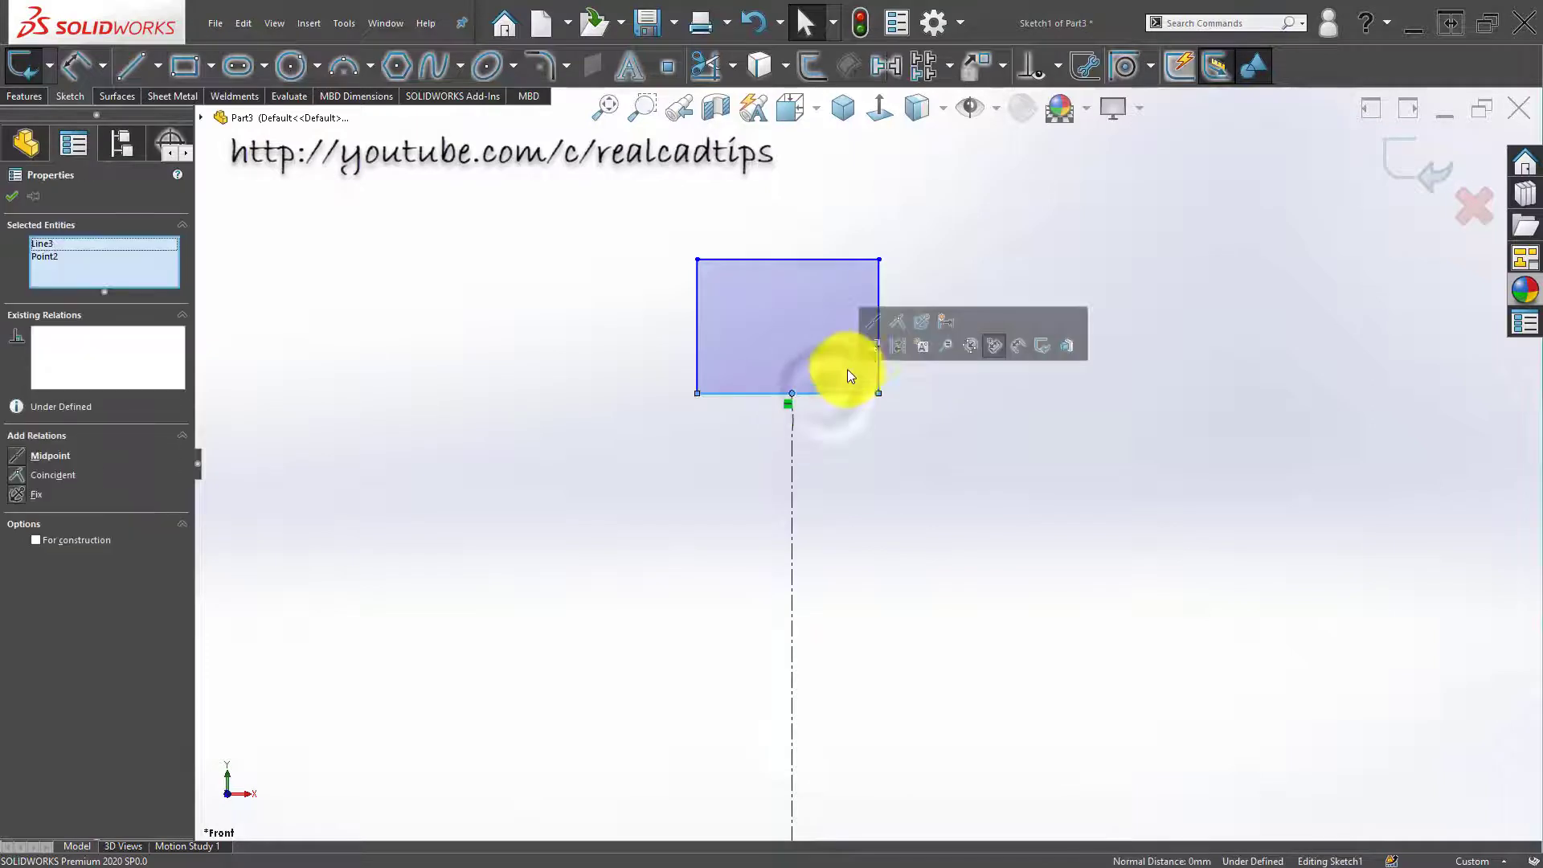
{"action": "left_click", "coordinate": [874, 326]}
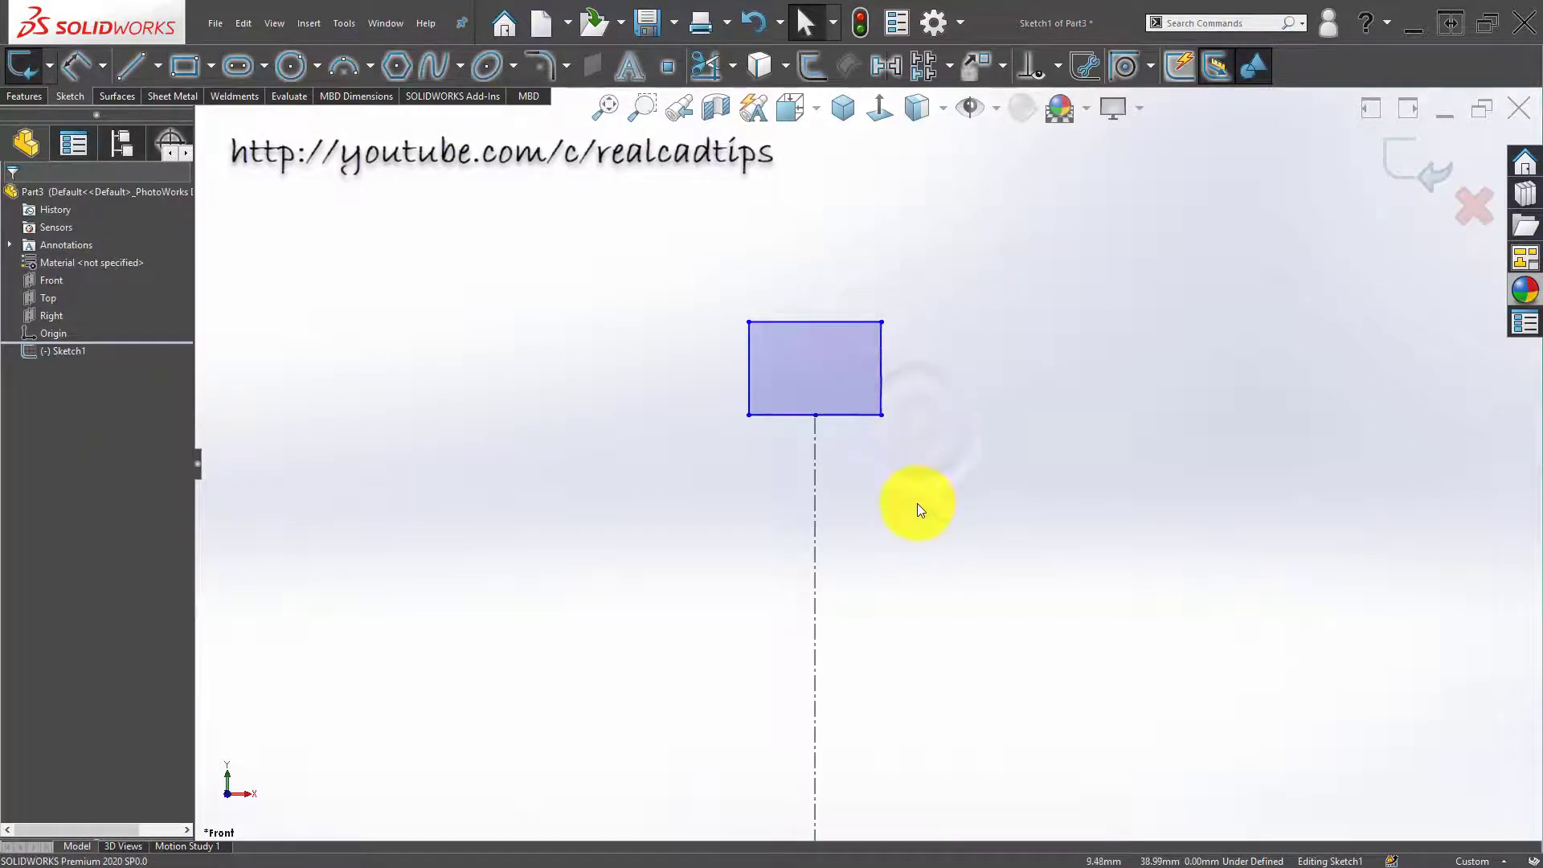
{"action": "right_click_drag", "start_coordinate": [917, 503], "coordinate": [807, 418]}
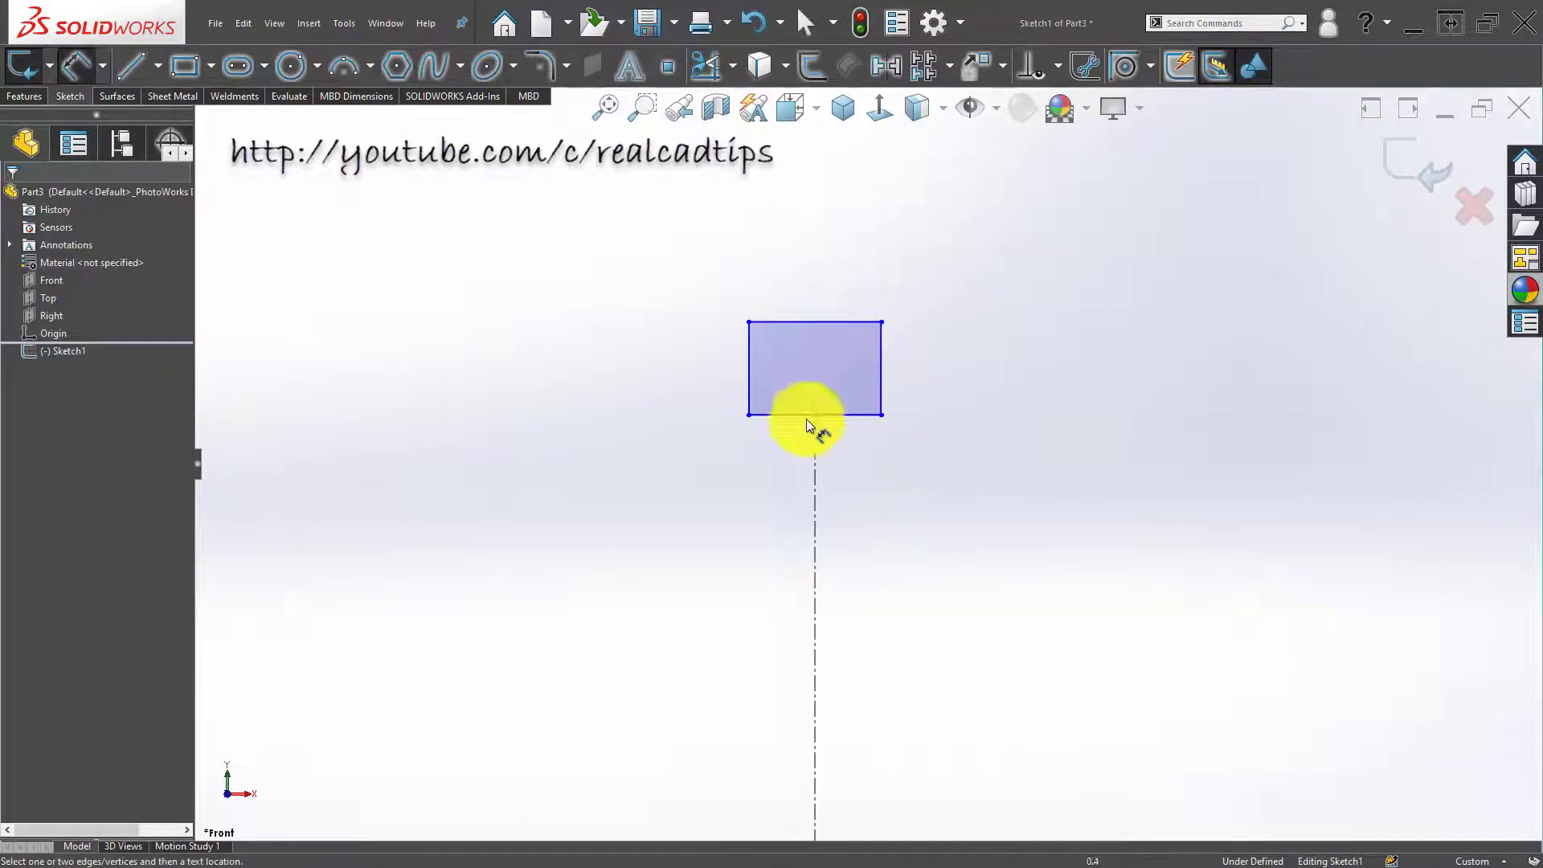
Step: Dimension the rectangle's width to 30 and place the dimension above it
{"action": "left_click", "coordinate": [751, 359]}
{"action": "left_click", "coordinate": [880, 362]}
{"action": "left_click", "coordinate": [804, 248]}
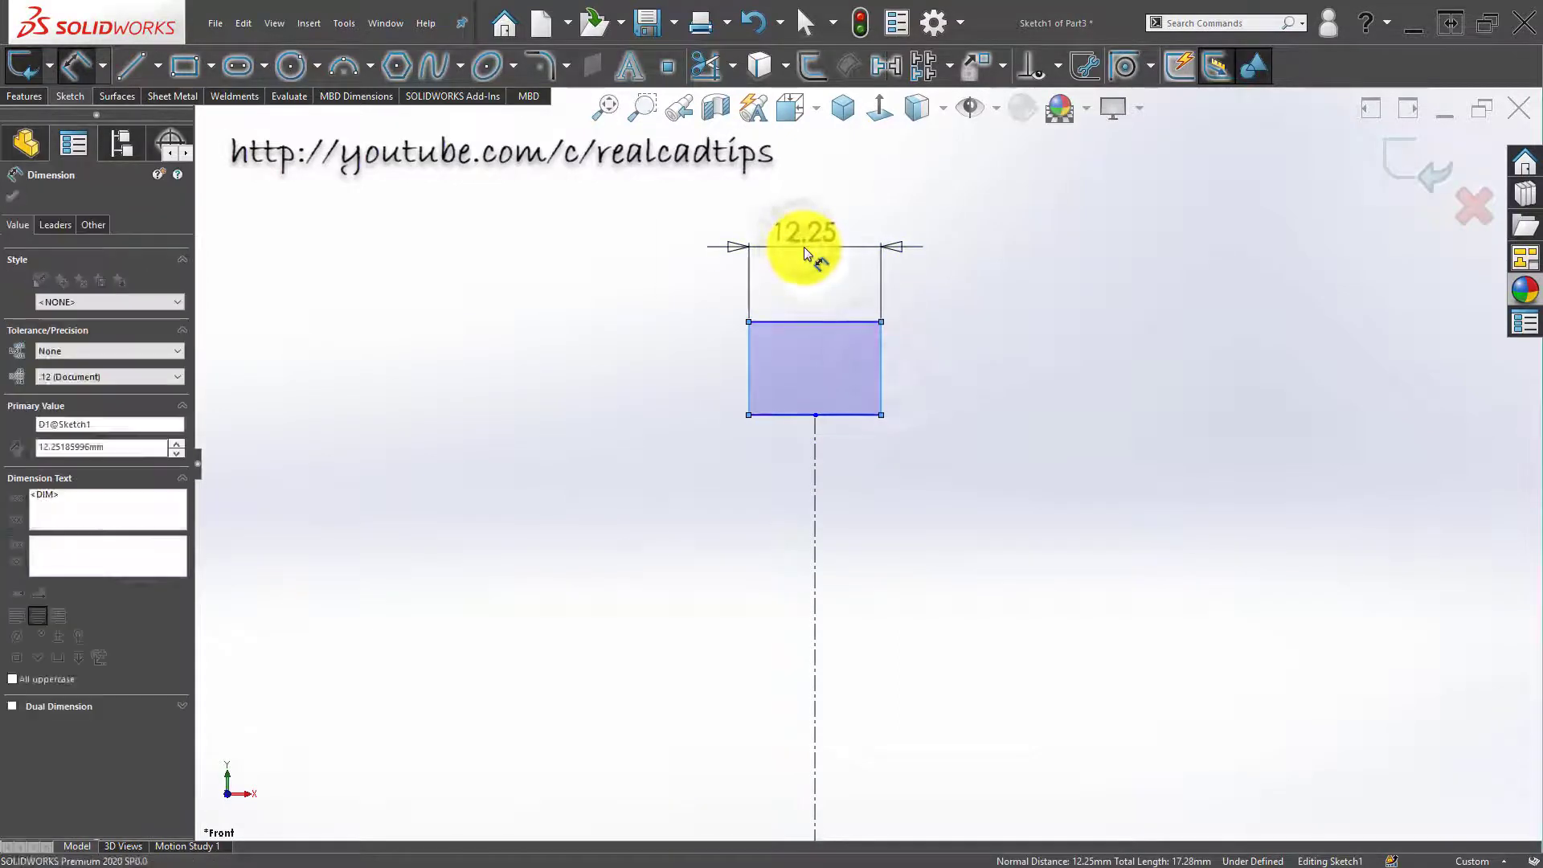
{"action": "type", "text": "30"}
{"action": "key", "text": "Return"}
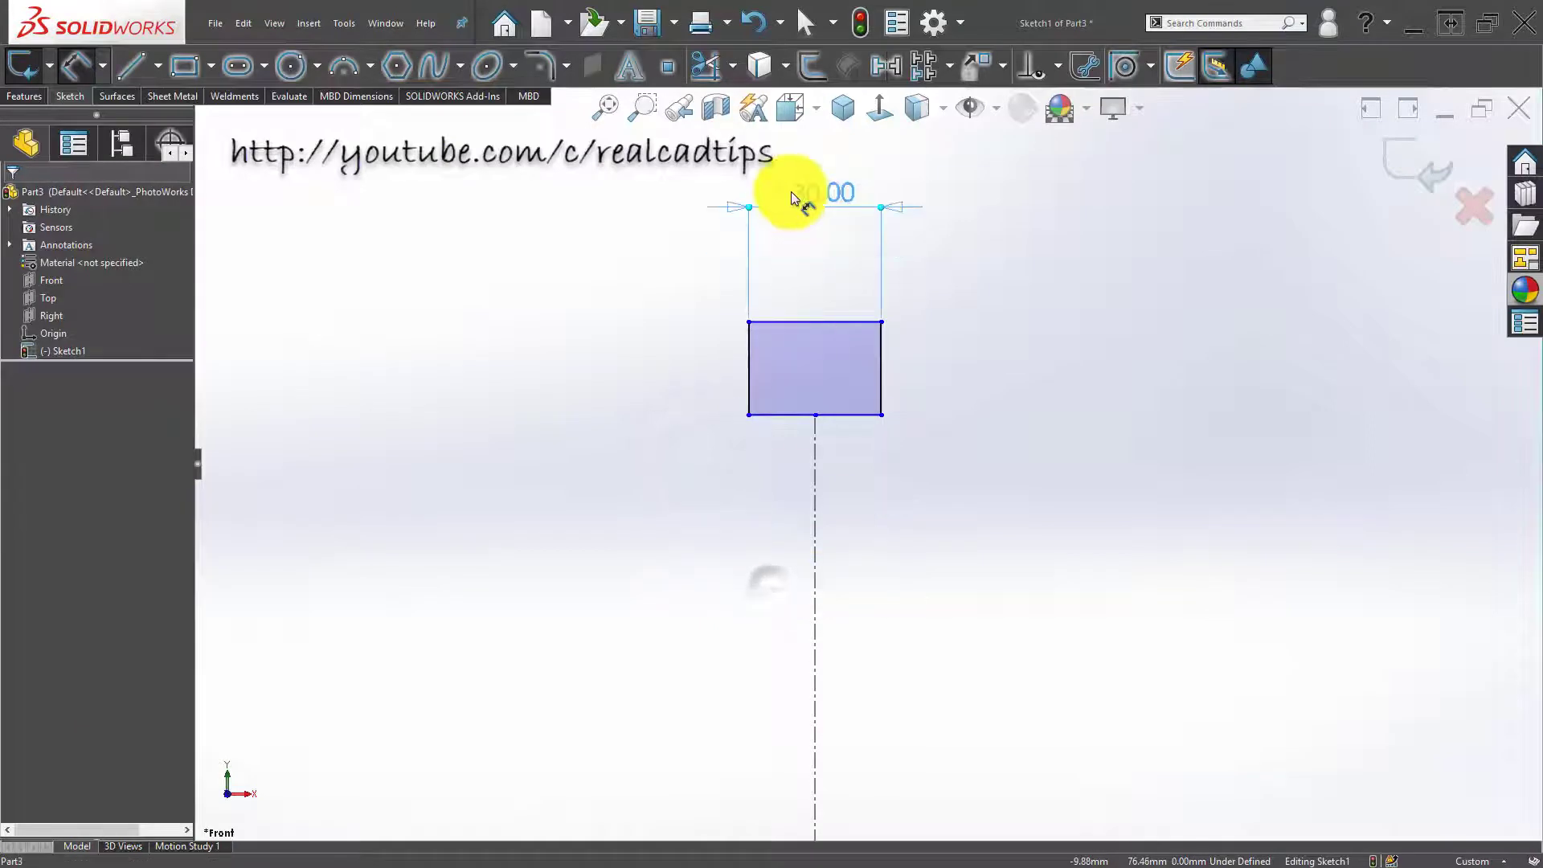
{"action": "left_click_drag", "start_coordinate": [772, 592], "coordinate": [808, 241]}
Step: Draw a horizontal centerline from the origin to serve as the revolve axis
{"action": "key", "text": "f"}
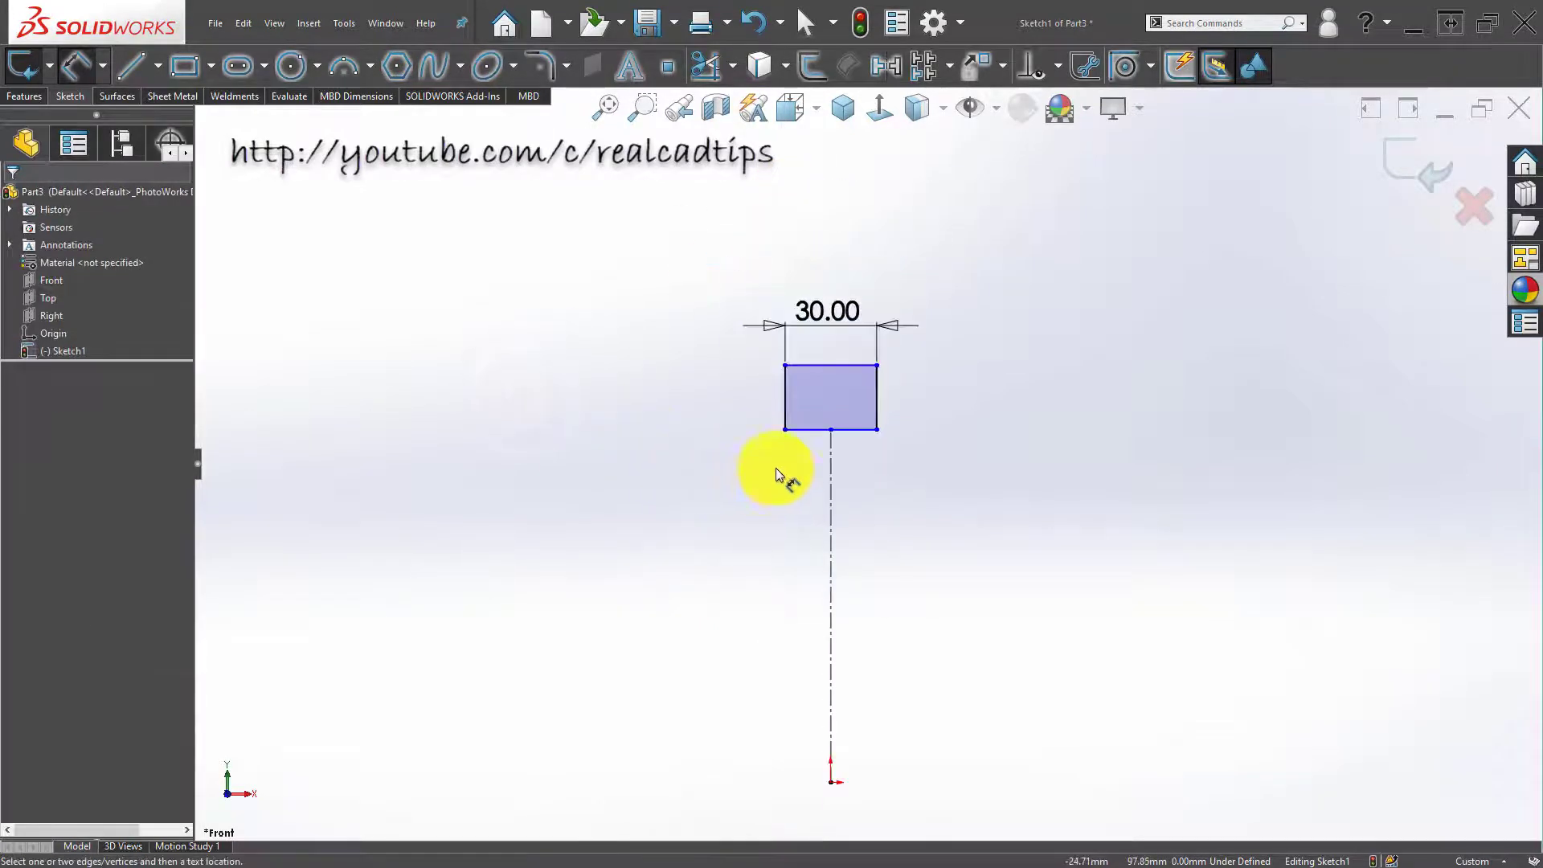
{"action": "left_click", "coordinate": [801, 432]}
{"action": "scroll", "coordinate": [809, 560], "scroll_direction": "up", "scroll_amount": 2}
{"action": "key", "text": "Escape"}
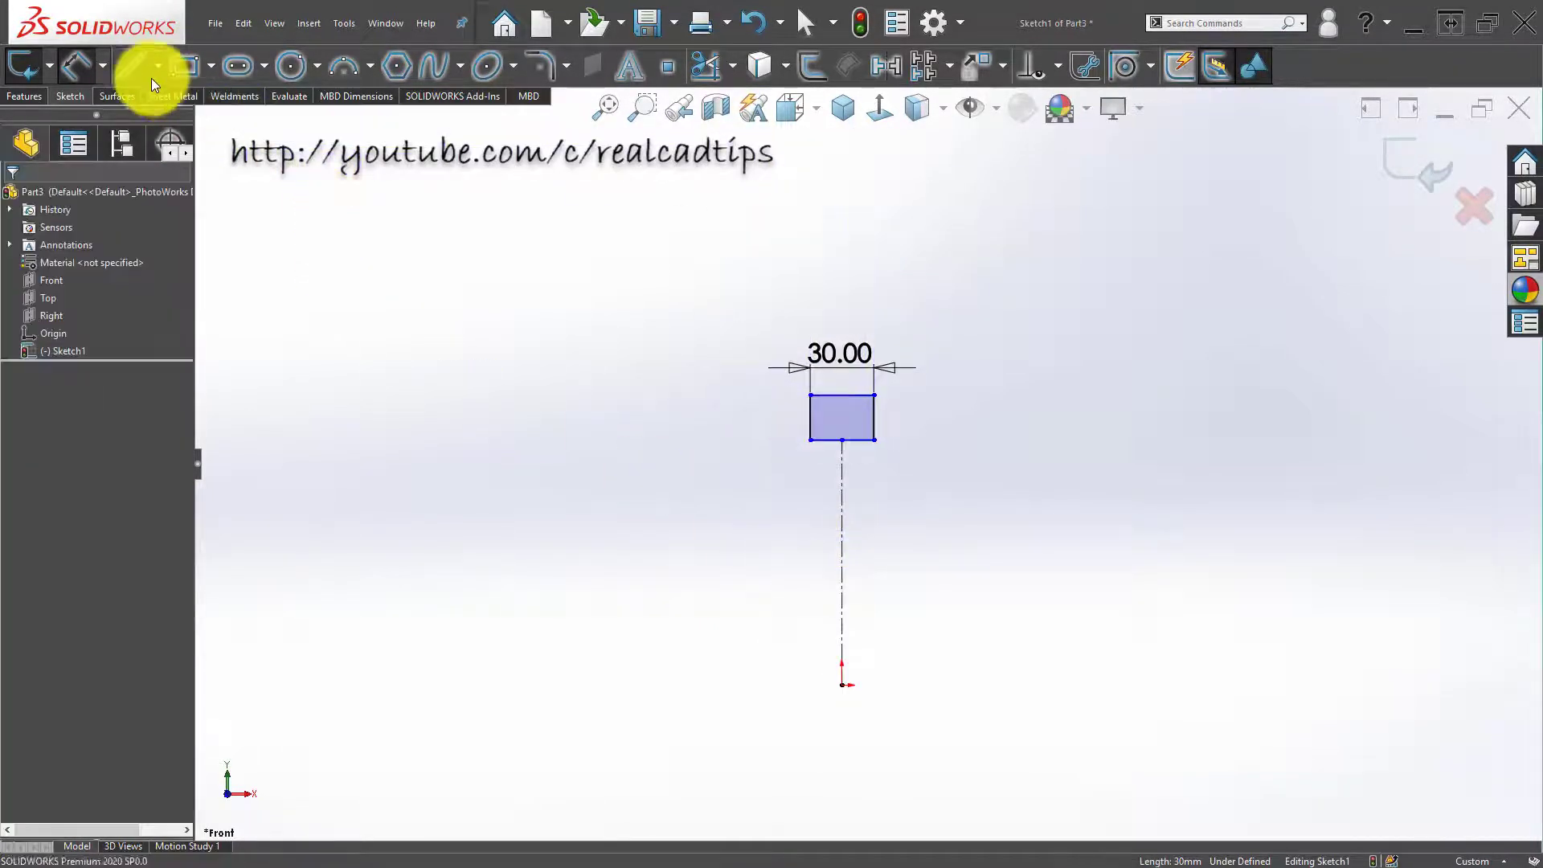
{"action": "left_click", "coordinate": [152, 69]}
{"action": "left_click", "coordinate": [175, 118]}
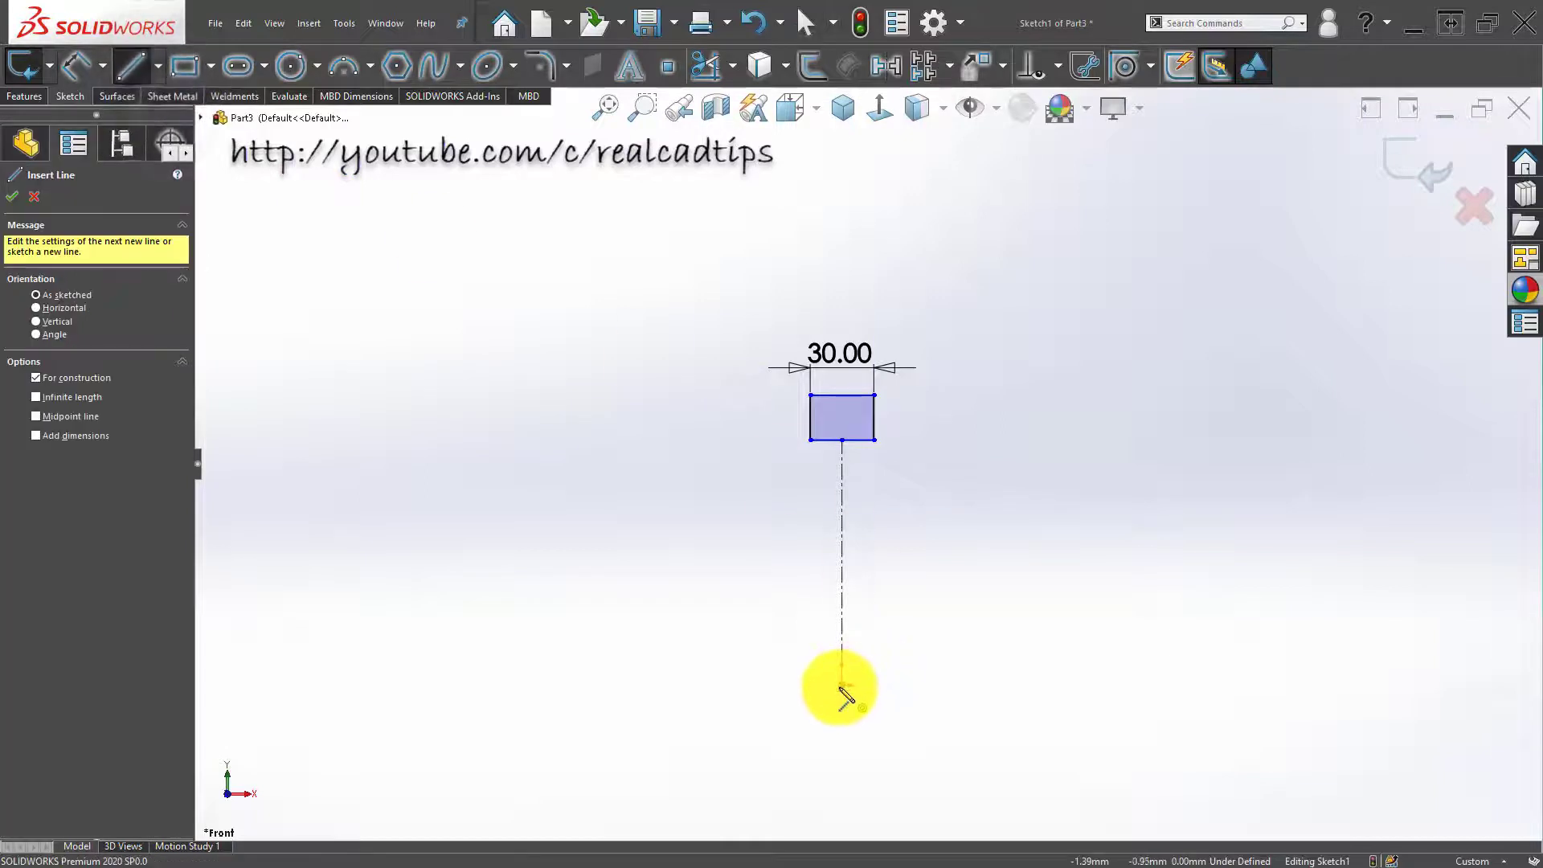
{"action": "left_click", "coordinate": [968, 684]}
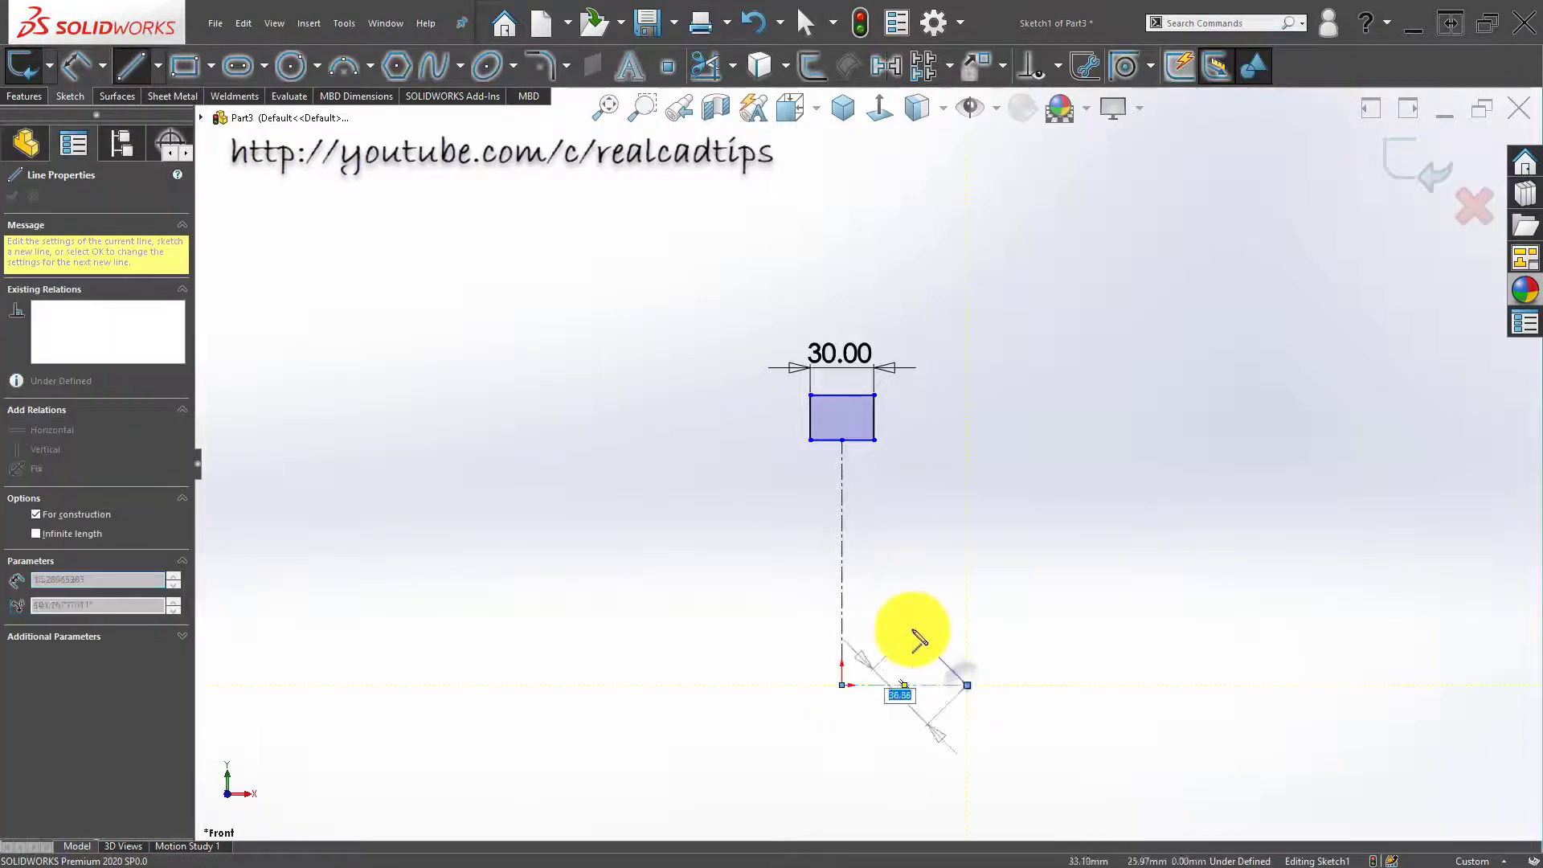
{"action": "key", "text": "Escape"}
Step: Dimension the rectangle's bottom edge 160 from the horizontal centerline
{"action": "key", "text": "d"}
{"action": "left_click", "coordinate": [860, 439]}
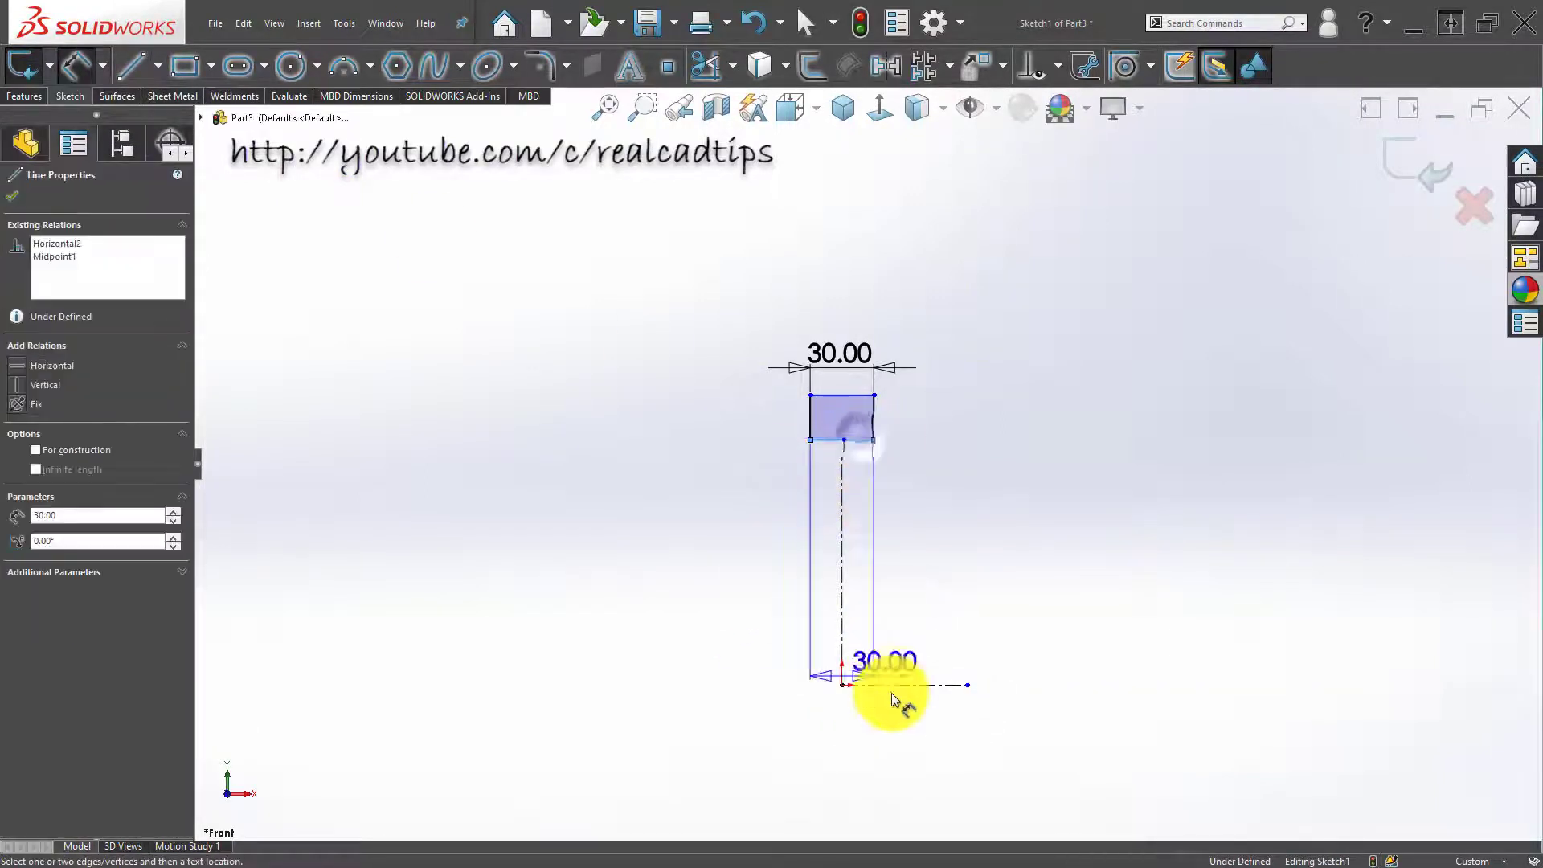
{"action": "left_click", "coordinate": [899, 683]}
{"action": "left_click", "coordinate": [938, 696]}
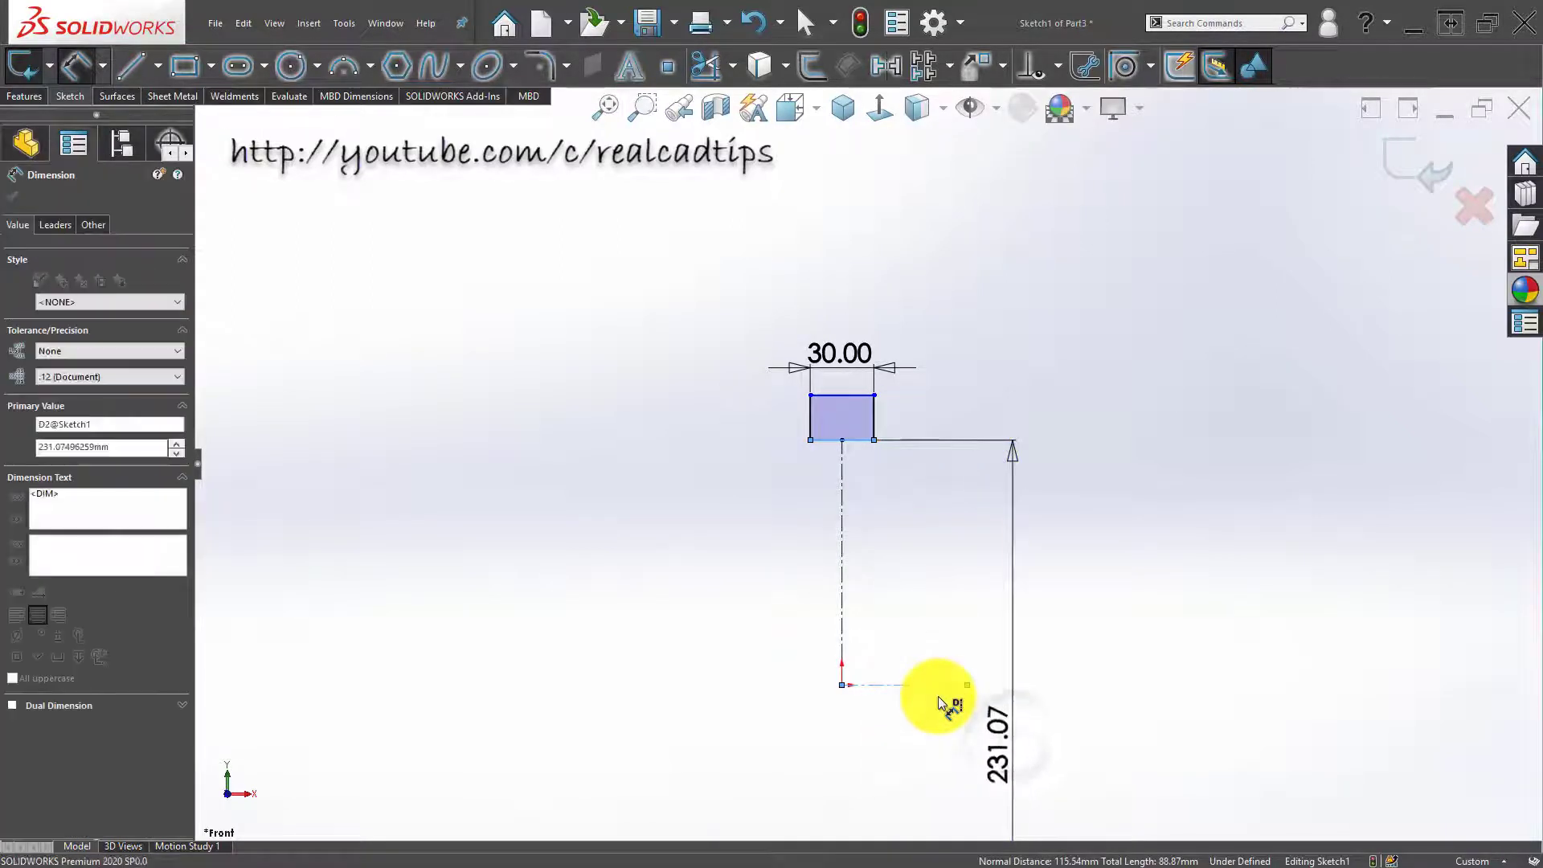
{"action": "type", "text": "160"}
{"action": "key", "text": "Return"}
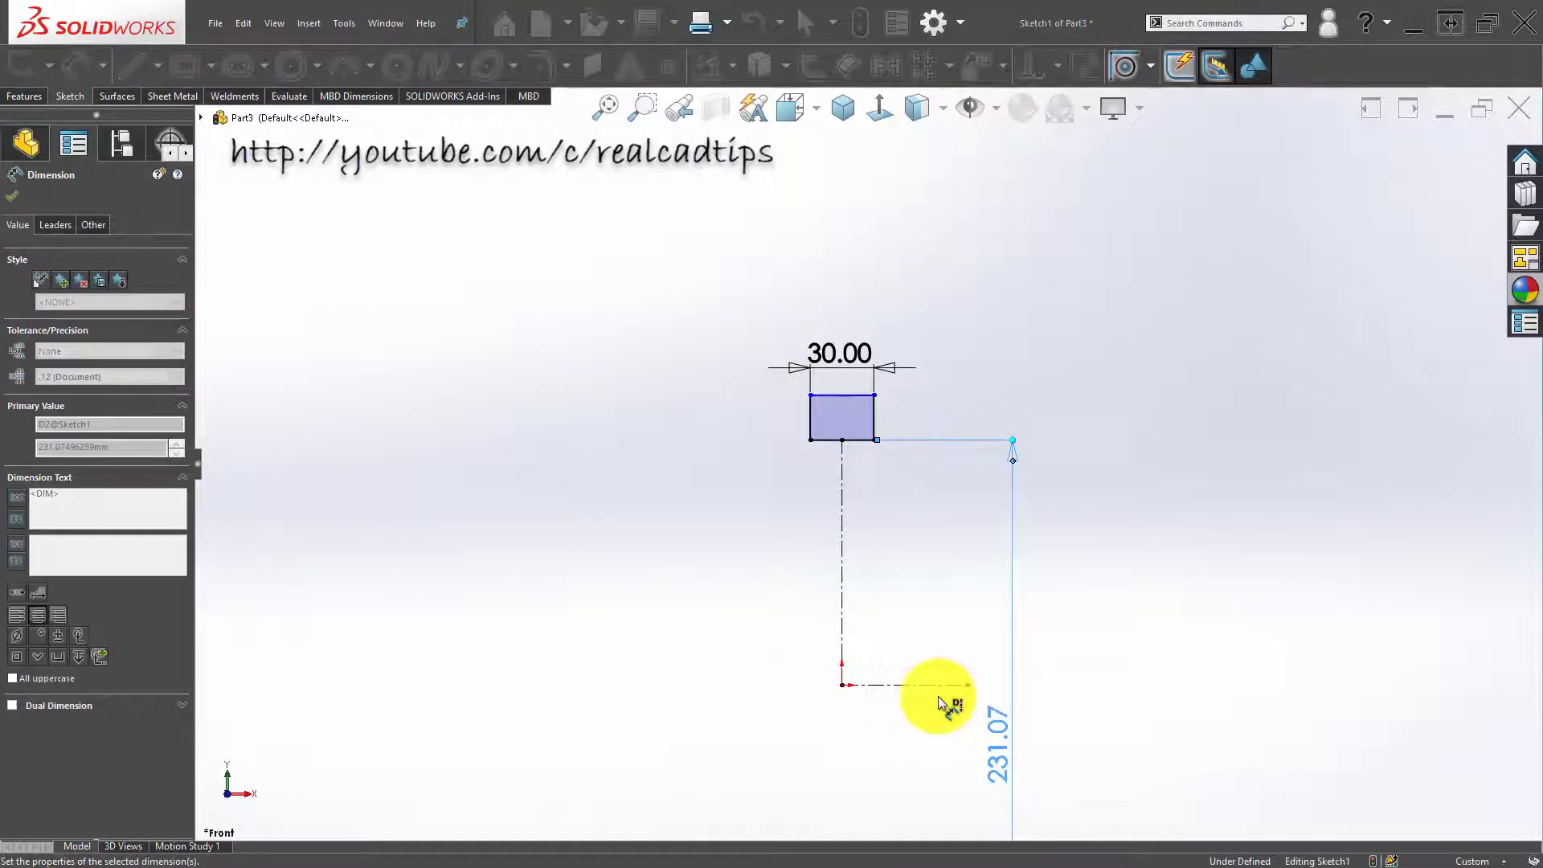
Step: Dimension the rectangle's top edge 190 from the horizontal centerline
{"action": "left_click", "coordinate": [646, 609]}
{"action": "left_click", "coordinate": [840, 396]}
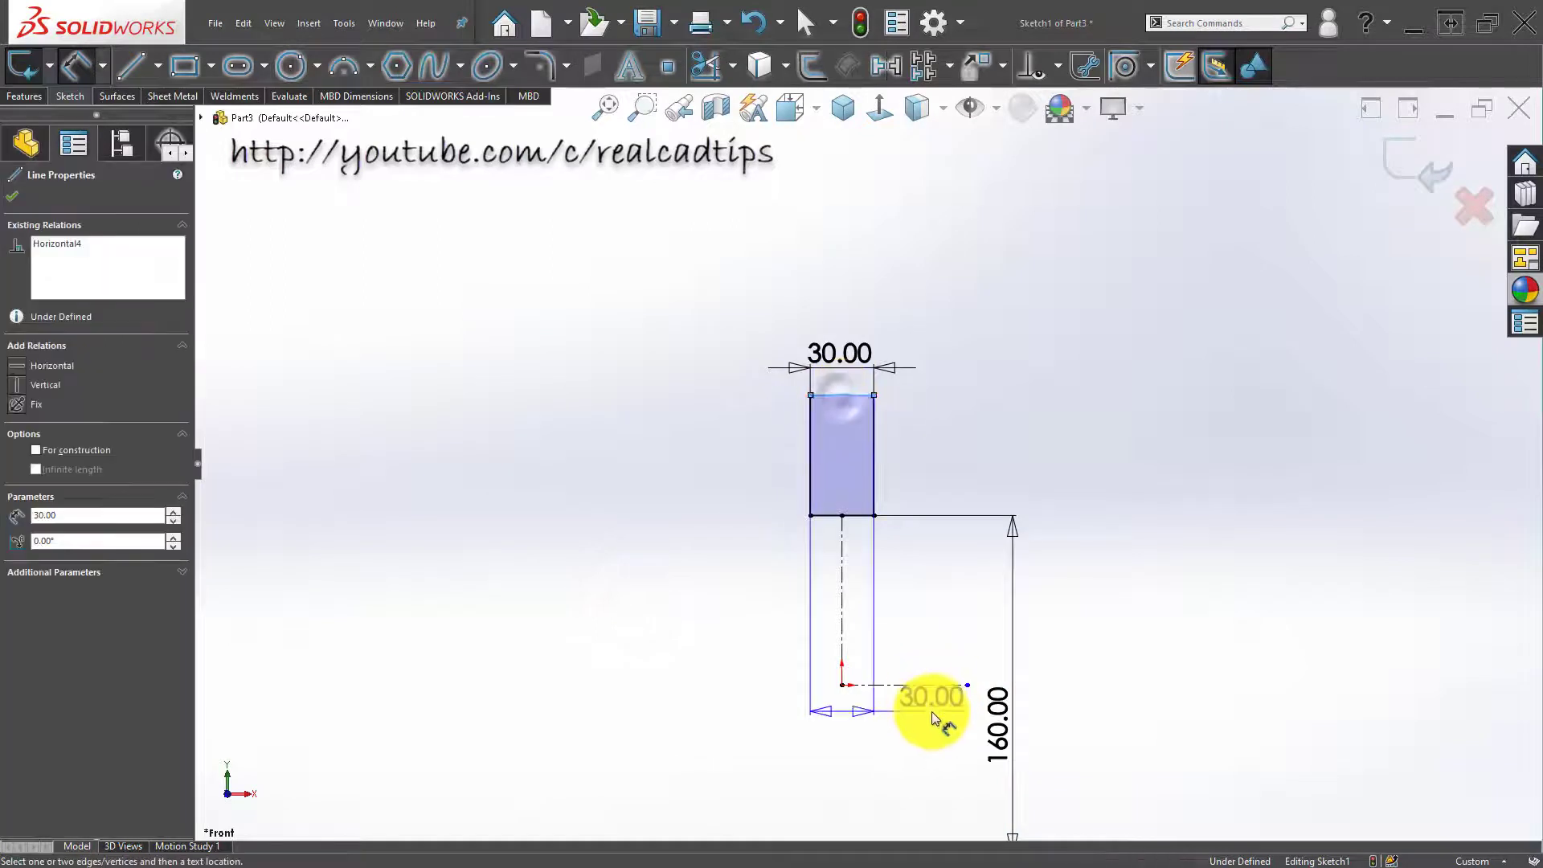
{"action": "left_click", "coordinate": [922, 689]}
{"action": "left_click", "coordinate": [1097, 760]}
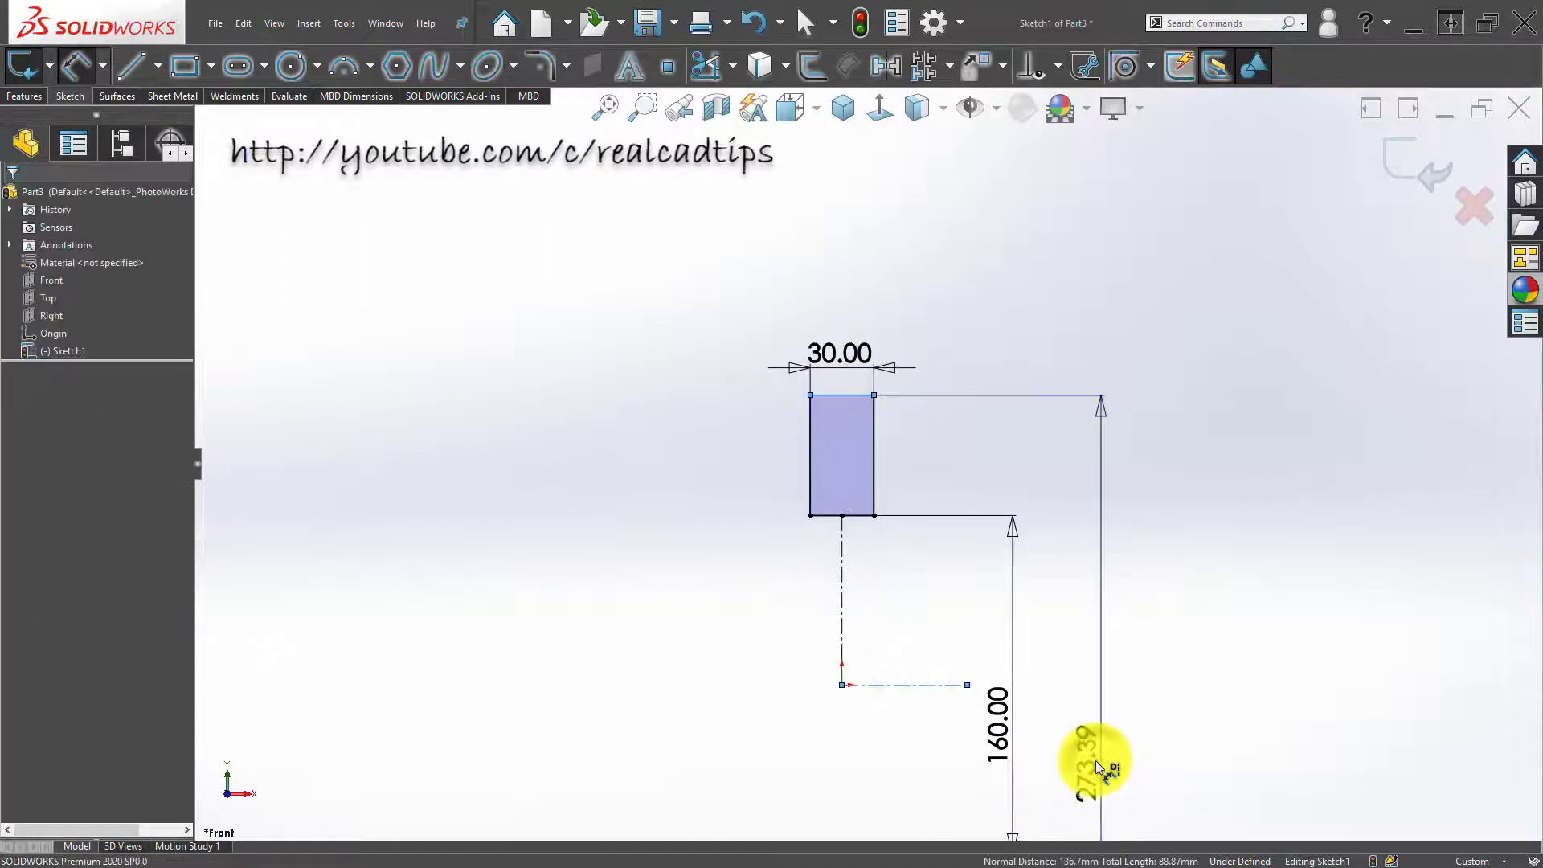
{"action": "type", "text": "190"}
{"action": "key", "text": "Return"}
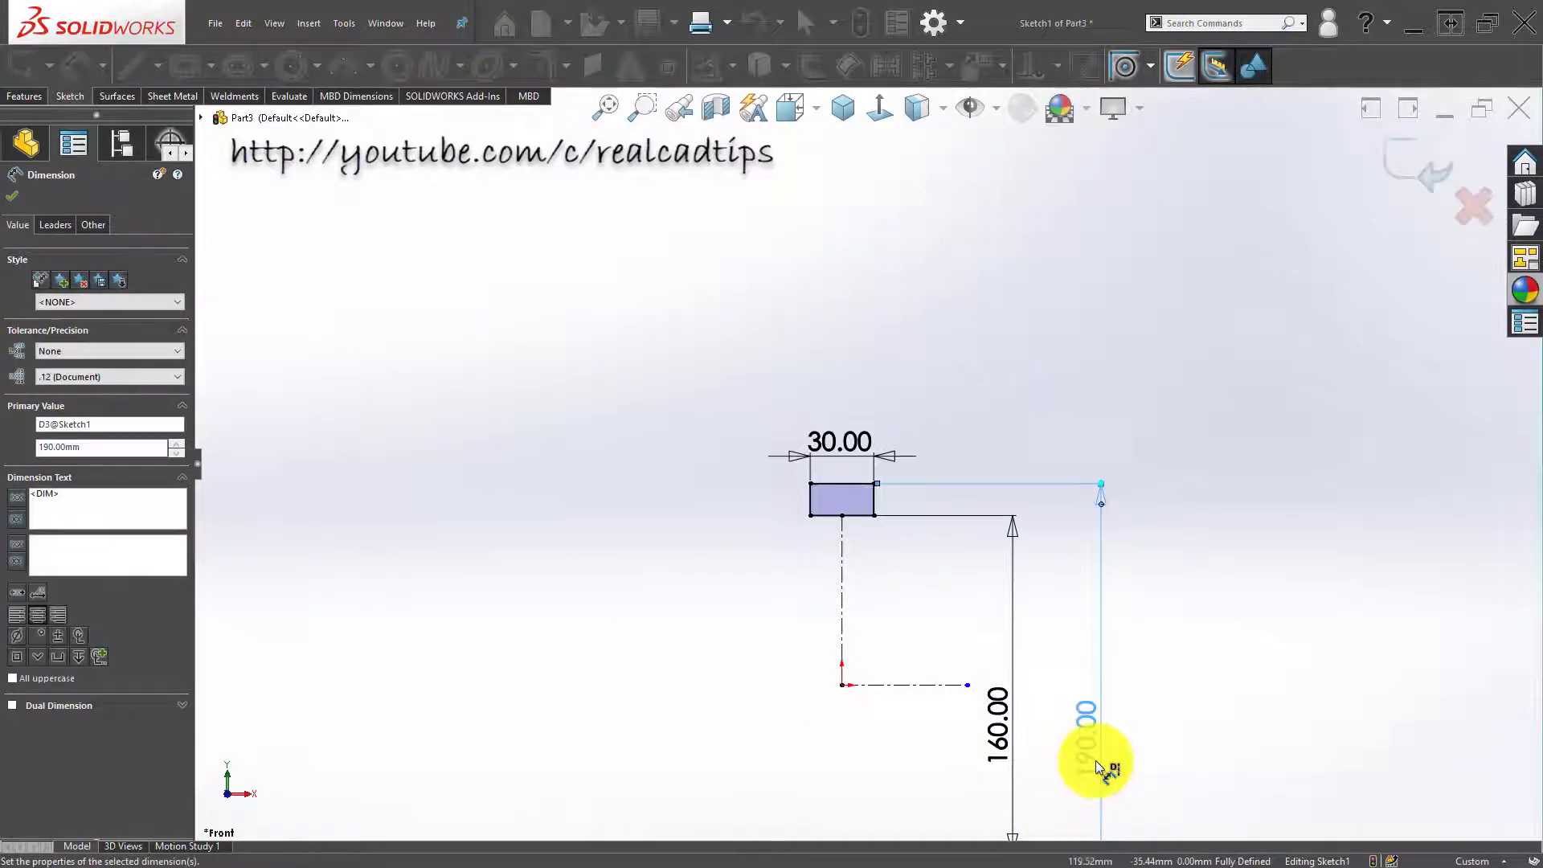
{"action": "key", "text": "Escape"}
{"action": "left_click", "coordinate": [24, 95]}
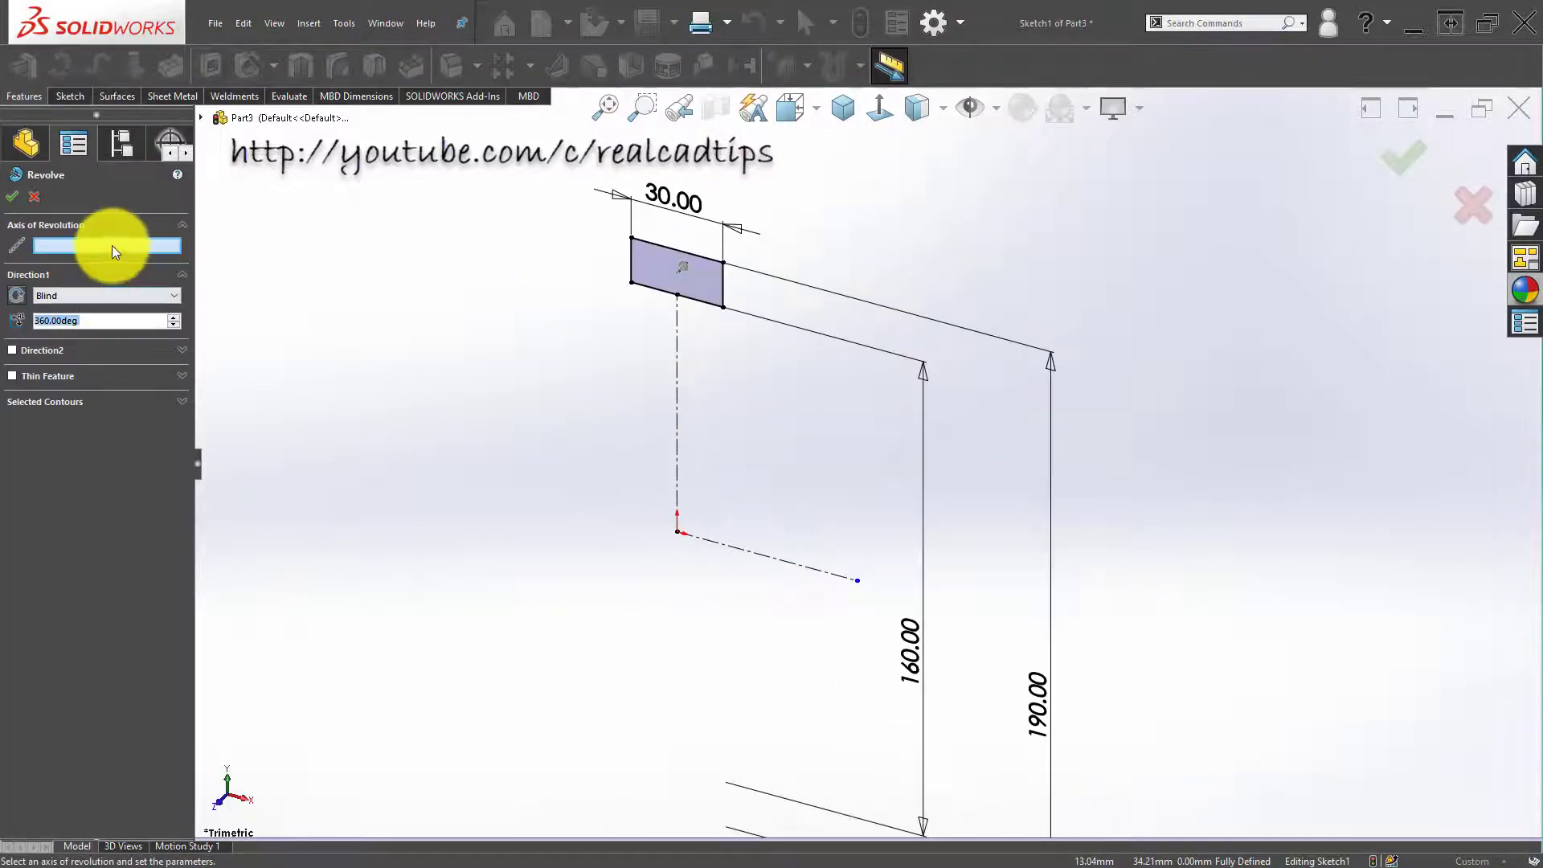
Step: Revolve the rectangle 360° about the horizontal centerline (Line7) to create Revolve1
{"action": "left_click", "coordinate": [739, 548]}
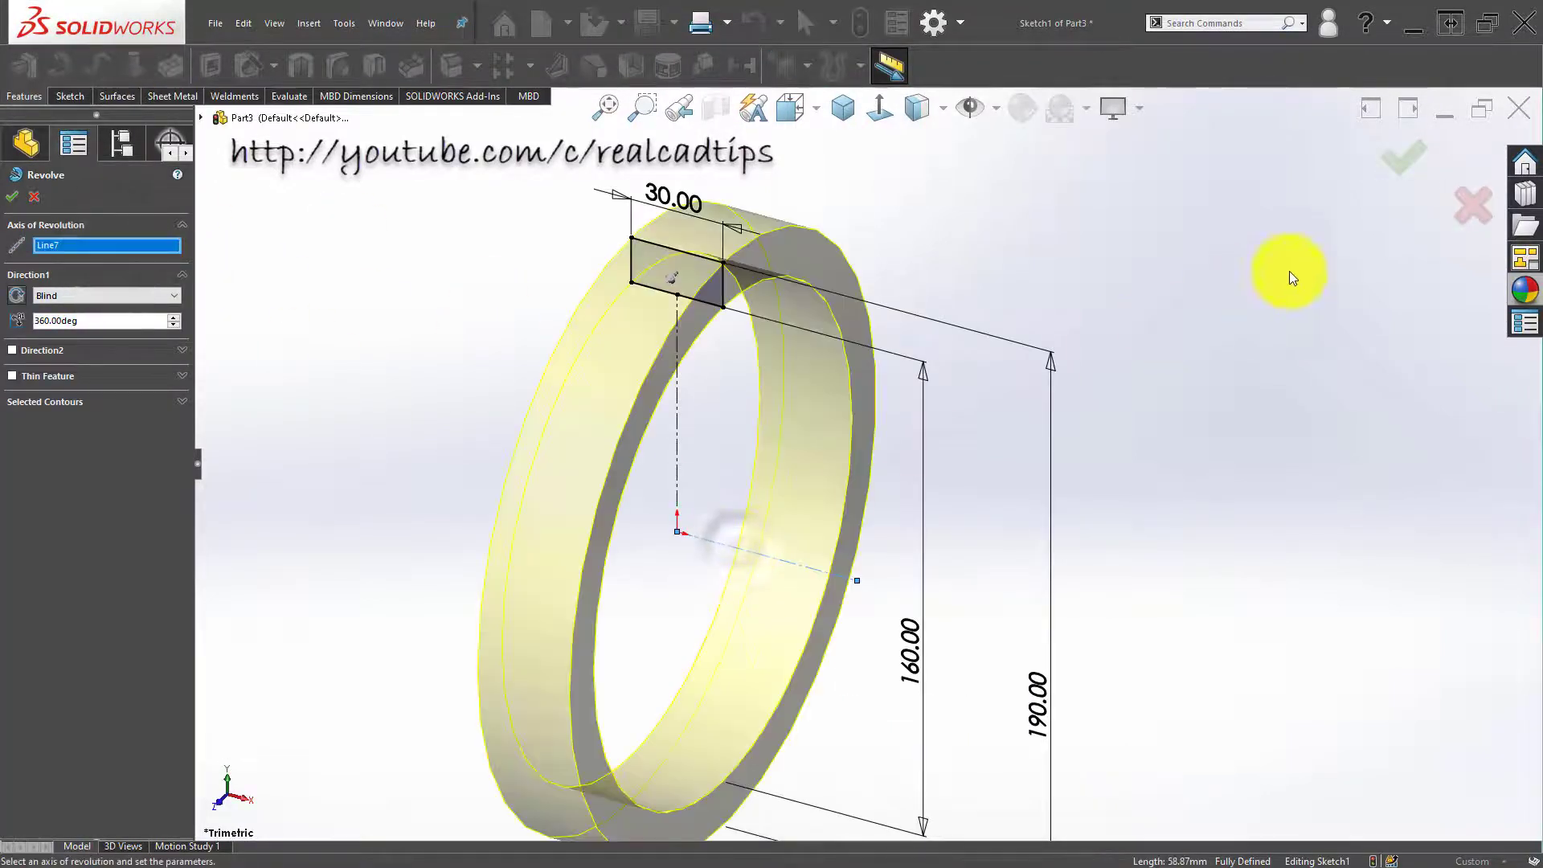
{"action": "left_click", "coordinate": [1405, 158]}
{"action": "mouse_move", "coordinate": [631, 315]}
{"action": "middle_mouse_down"}
{"action": "mouse_move", "coordinate": [684, 287]}
{"action": "mouse_move", "coordinate": [654, 310]}
{"action": "middle_mouse_up"}
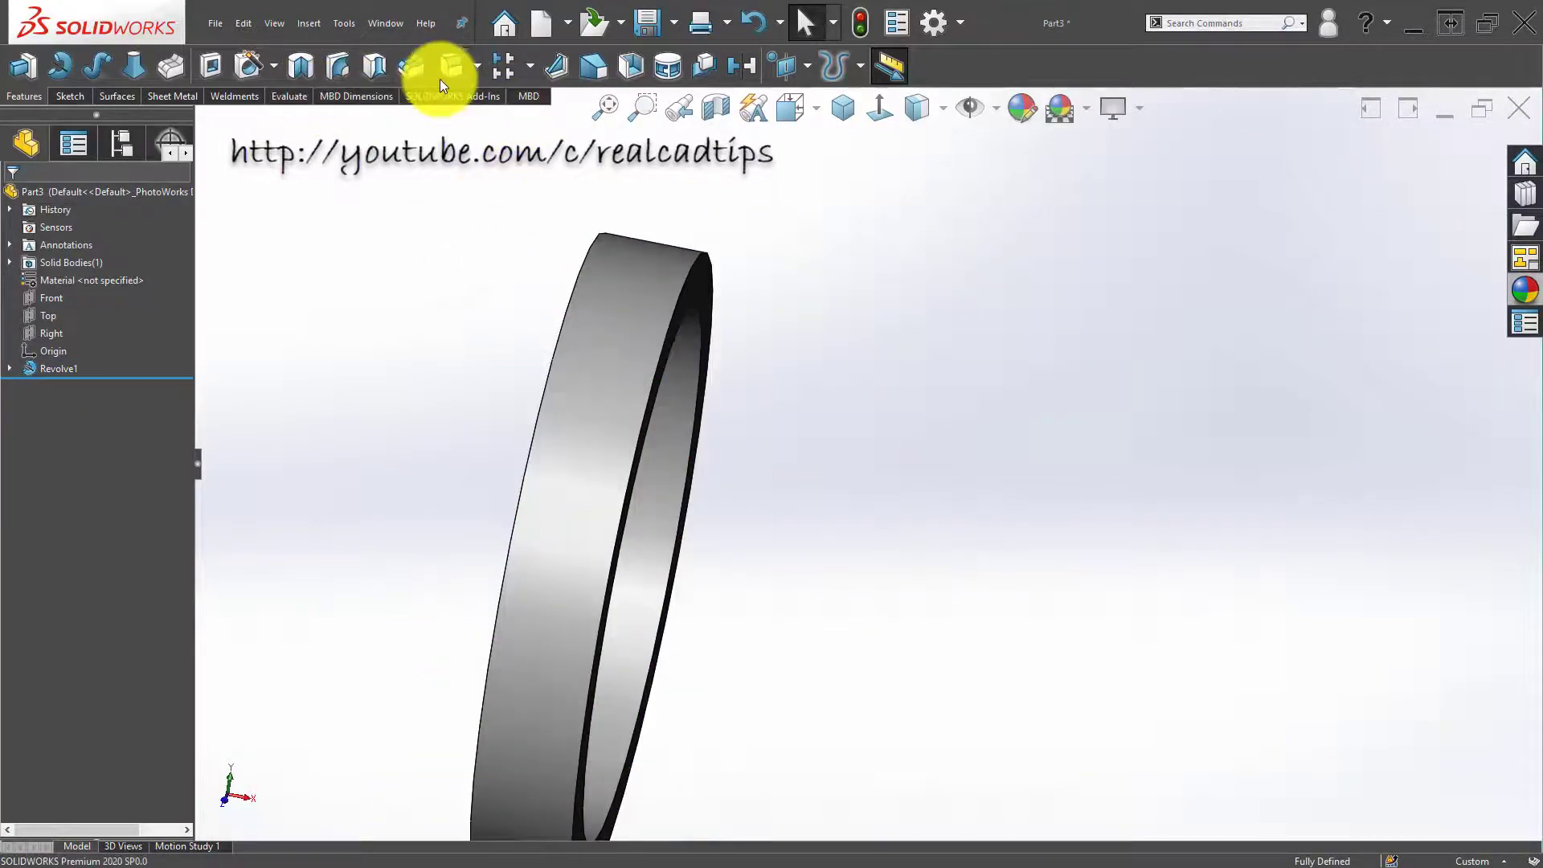
Step: Add a 1 mm chamfer to the edges of the ring's outer face
{"action": "left_click", "coordinate": [475, 66]}
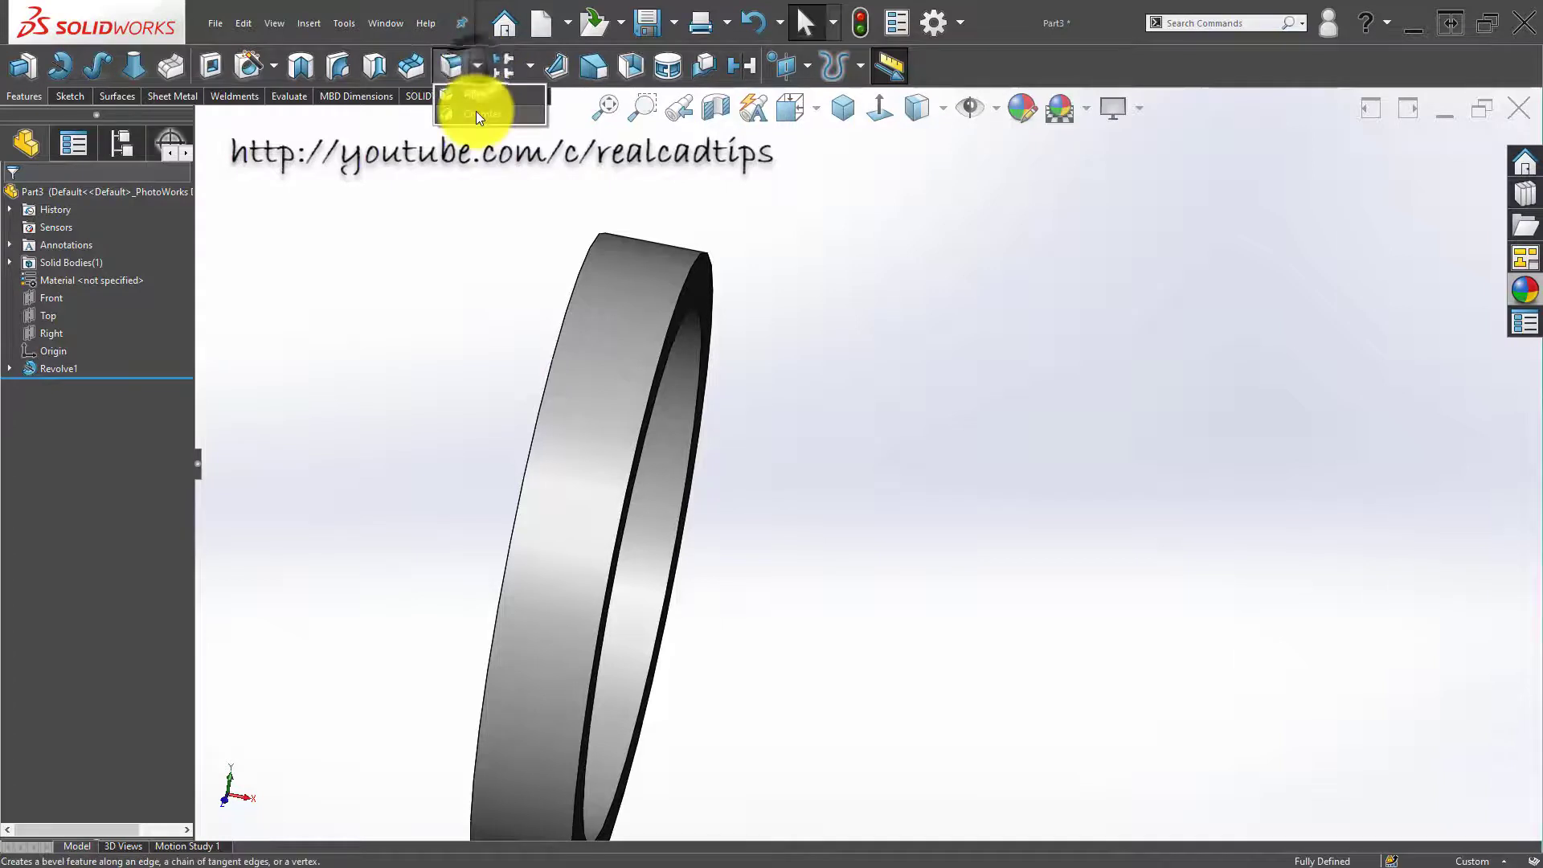
{"action": "left_click", "coordinate": [476, 111]}
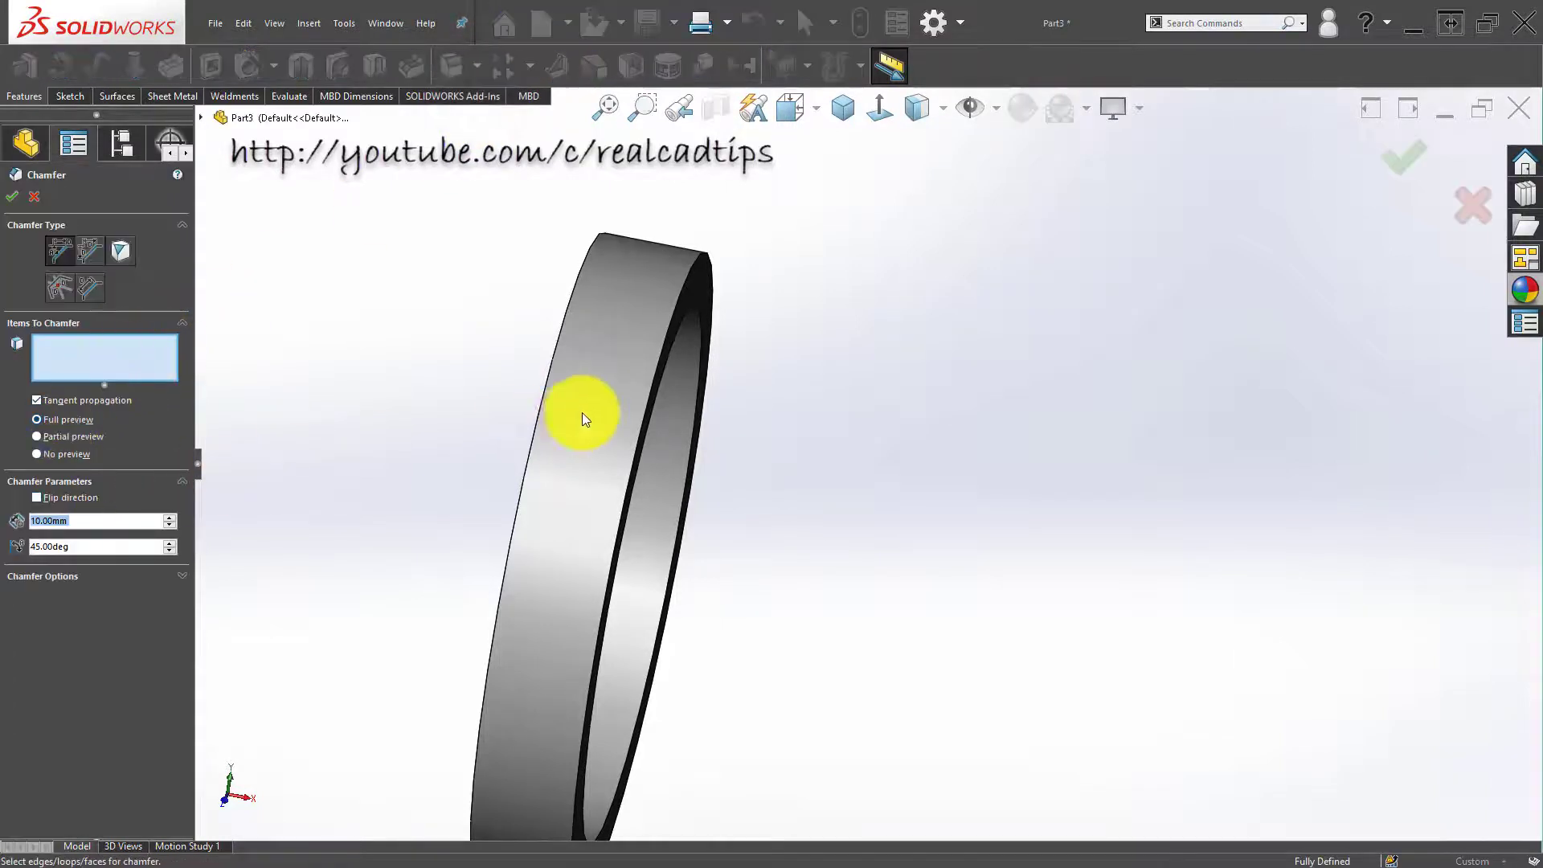
{"action": "type", "text": "1"}
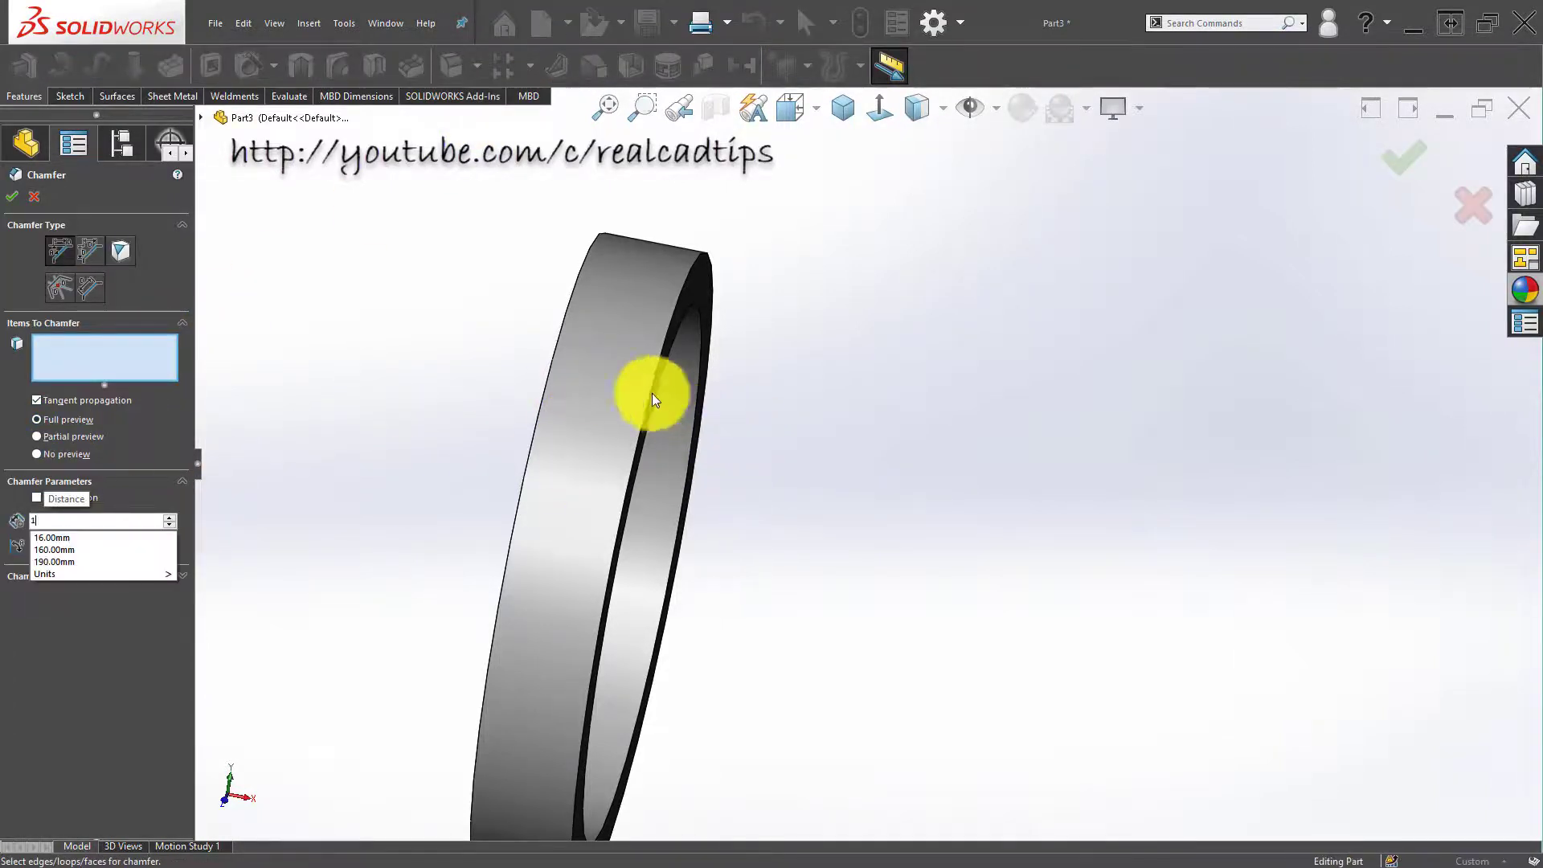
{"action": "left_click", "coordinate": [625, 371]}
{"action": "left_click", "coordinate": [1403, 156]}
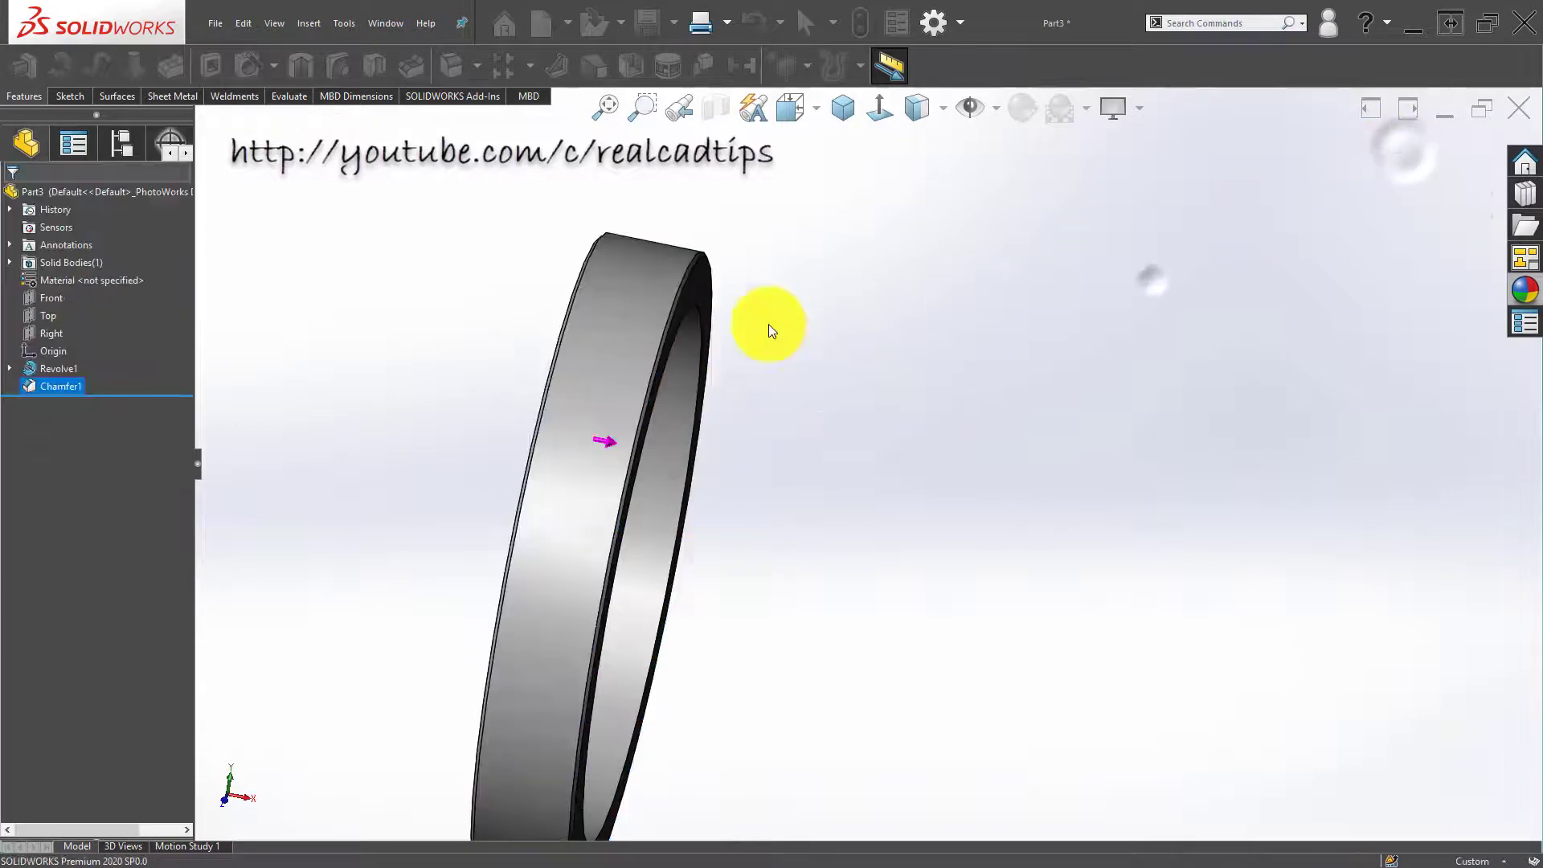
{"action": "mouse_move", "coordinate": [768, 325]}
{"action": "middle_mouse_down"}
{"action": "mouse_move", "coordinate": [667, 278]}
{"action": "mouse_move", "coordinate": [665, 243]}
{"action": "mouse_move", "coordinate": [643, 273]}
{"action": "middle_mouse_up"}
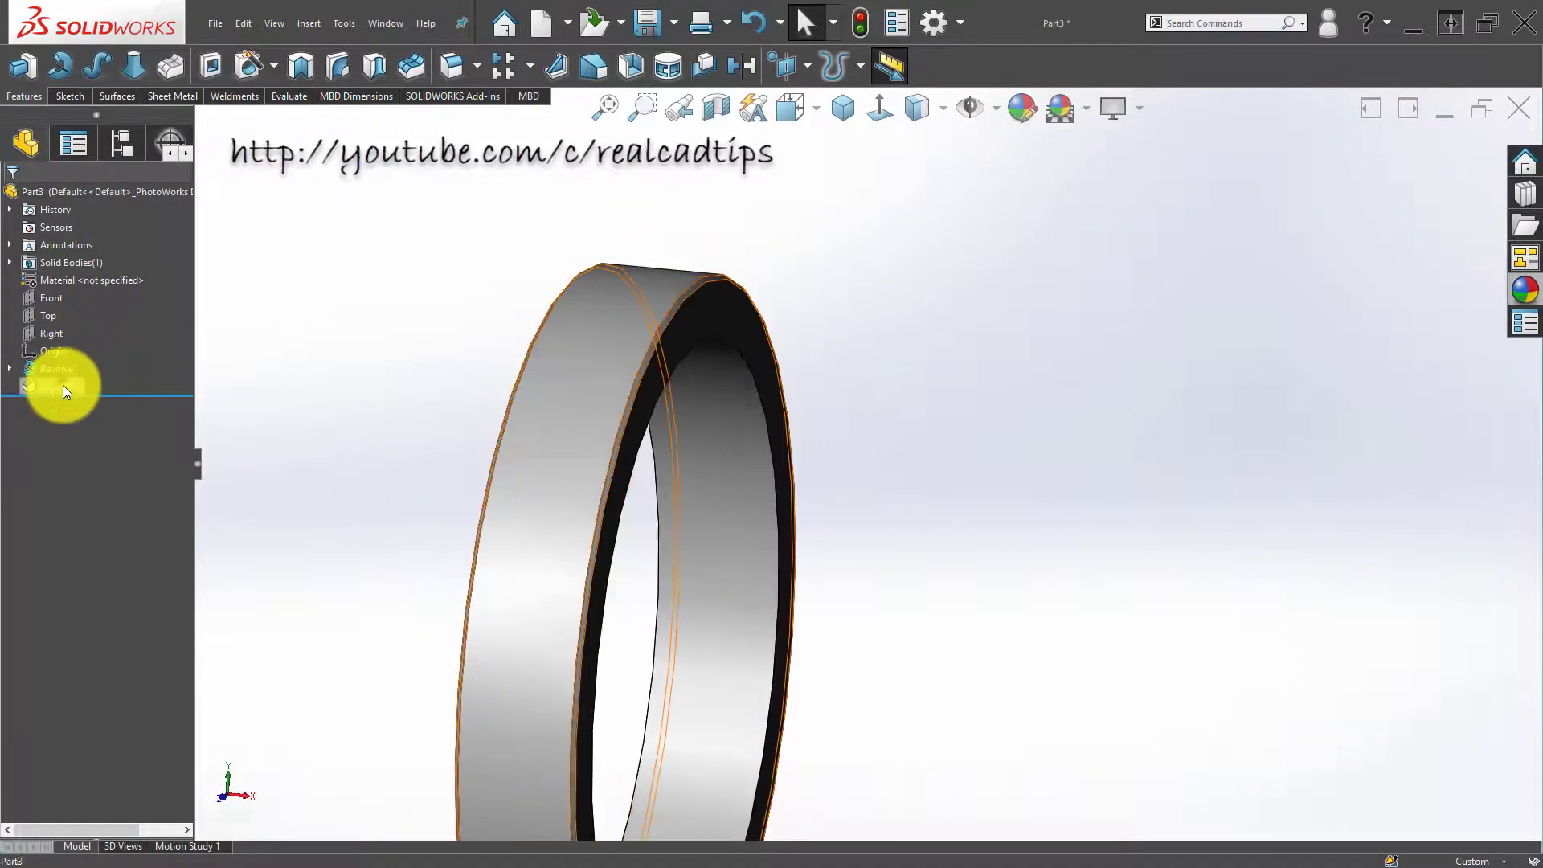
Step: Edit Chamfer1 to increase its distance to 2 mm
{"action": "left_click", "coordinate": [62, 384]}
{"action": "left_click", "coordinate": [72, 357]}
{"action": "double_click", "coordinate": [97, 458]}
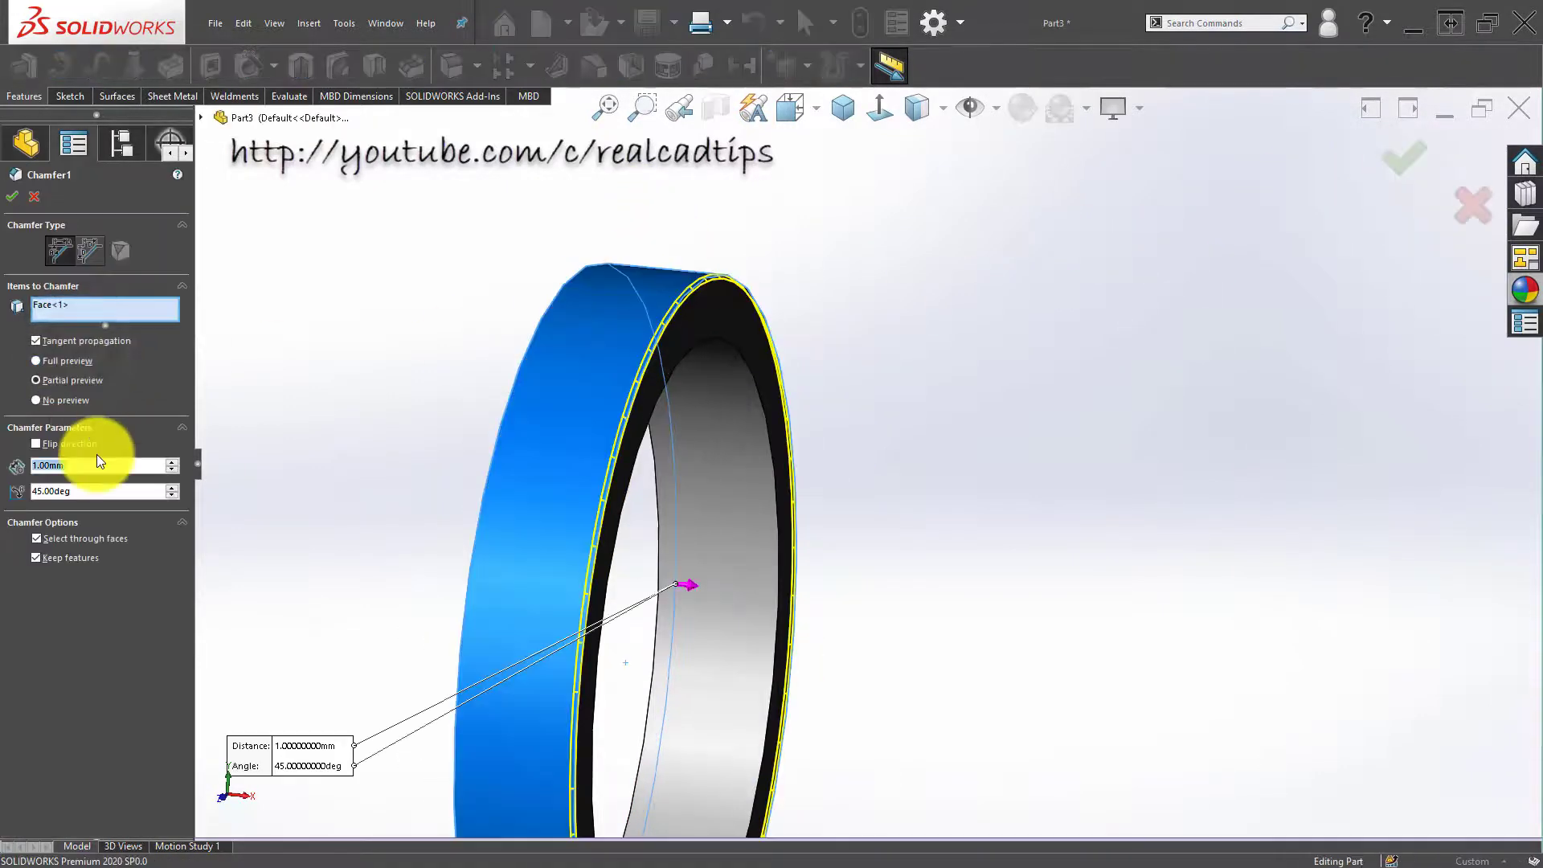
{"action": "type", "text": "2"}
{"action": "key", "text": "Return"}
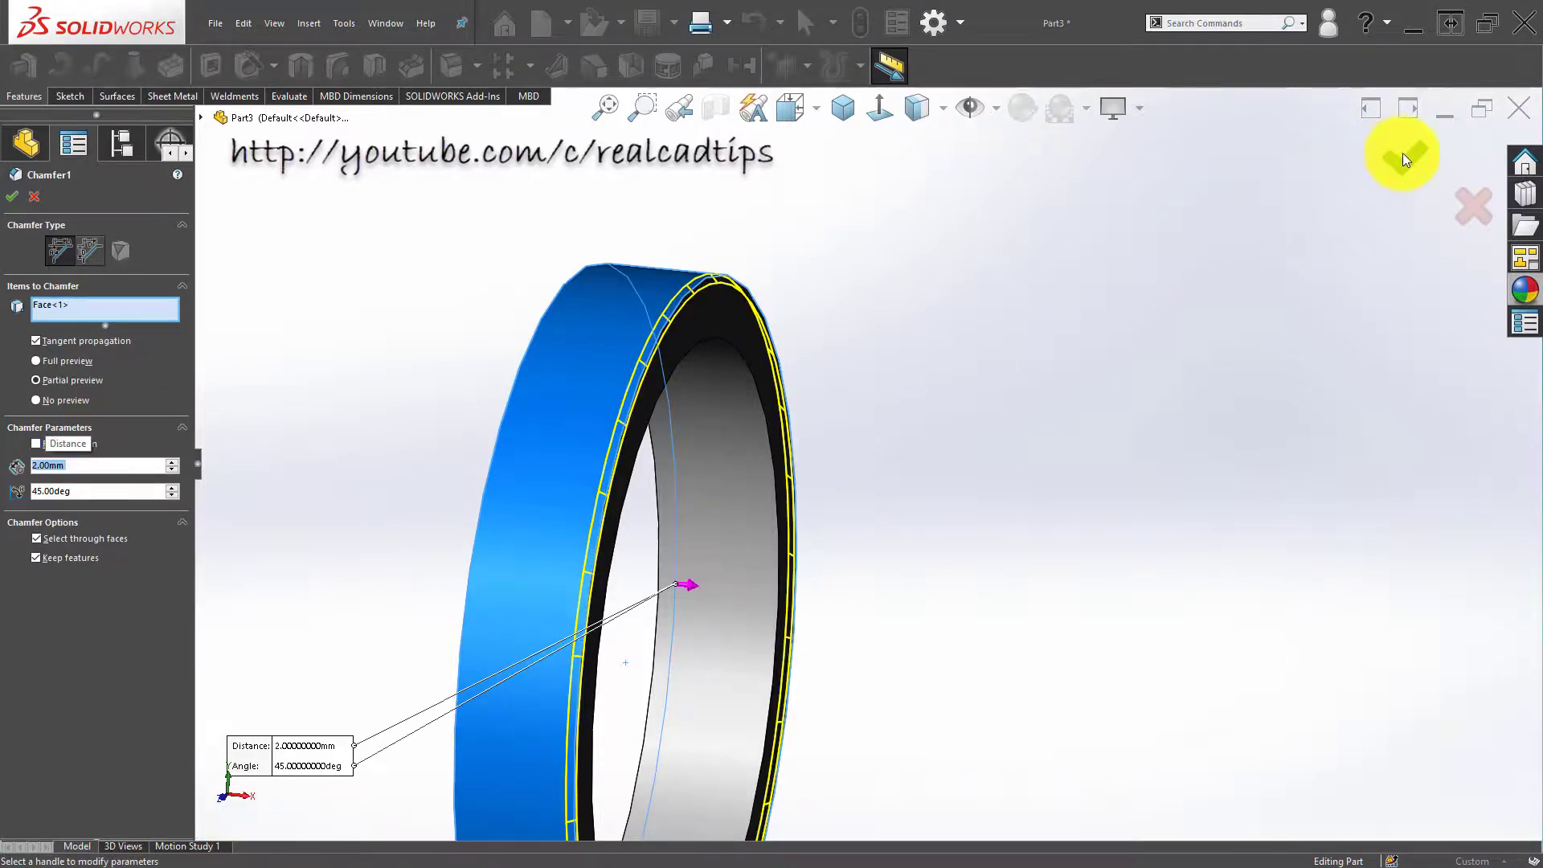
{"action": "left_click", "coordinate": [1404, 160]}
{"action": "mouse_move", "coordinate": [383, 325]}
{"action": "middle_mouse_down"}
{"action": "mouse_move", "coordinate": [447, 308]}
{"action": "mouse_move", "coordinate": [783, 373]}
{"action": "middle_mouse_up"}
Step: Apply a red (255, 0, 0) colour appearance to the selected ring faces
{"action": "left_click", "coordinate": [785, 360]}
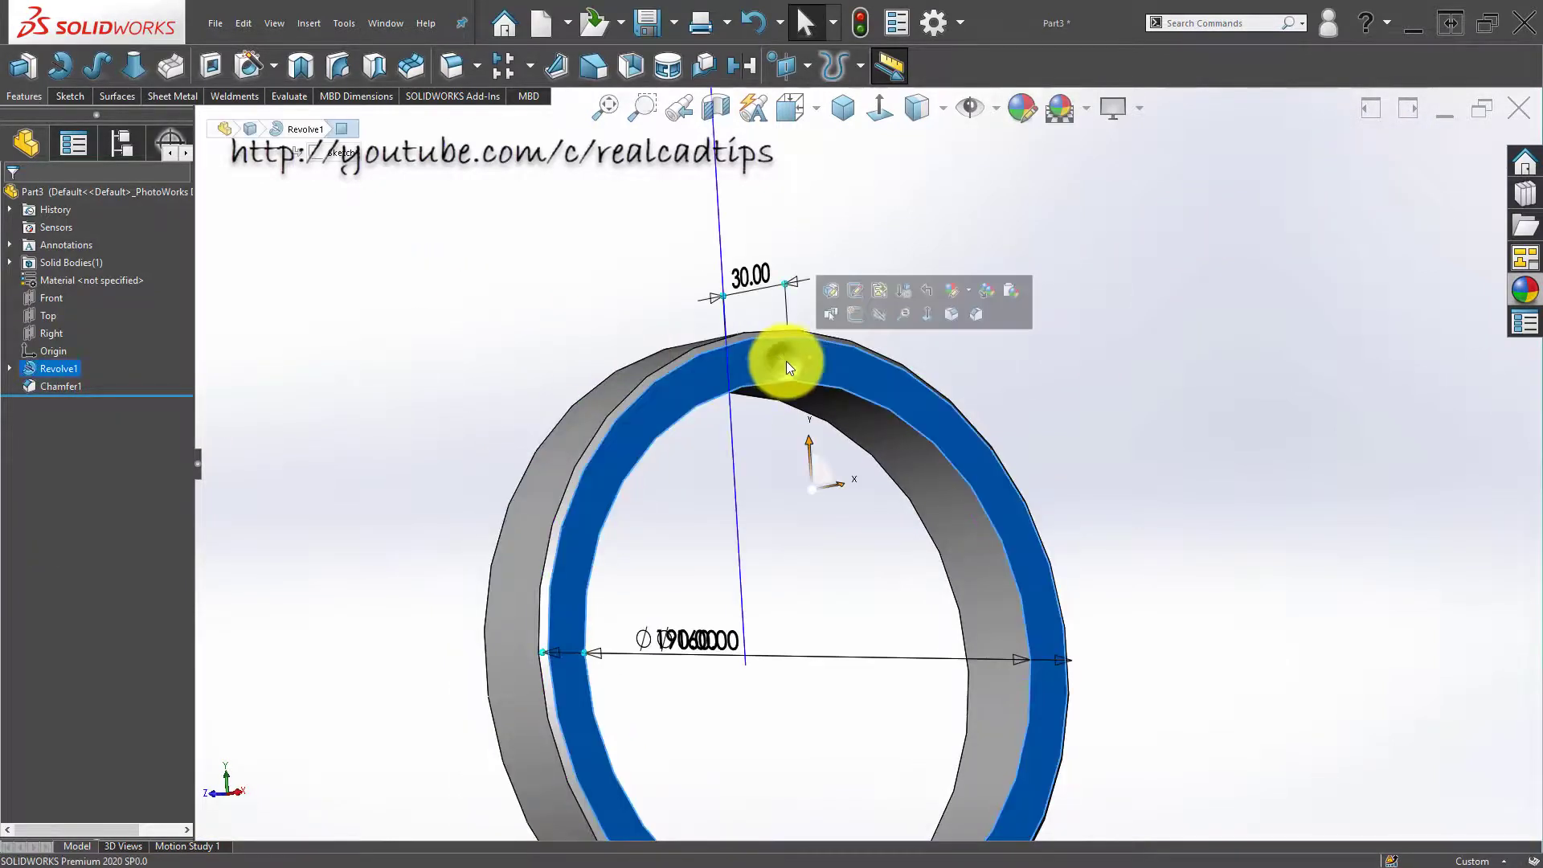
{"action": "left_click", "coordinate": [969, 291]}
{"action": "left_click", "coordinate": [969, 322]}
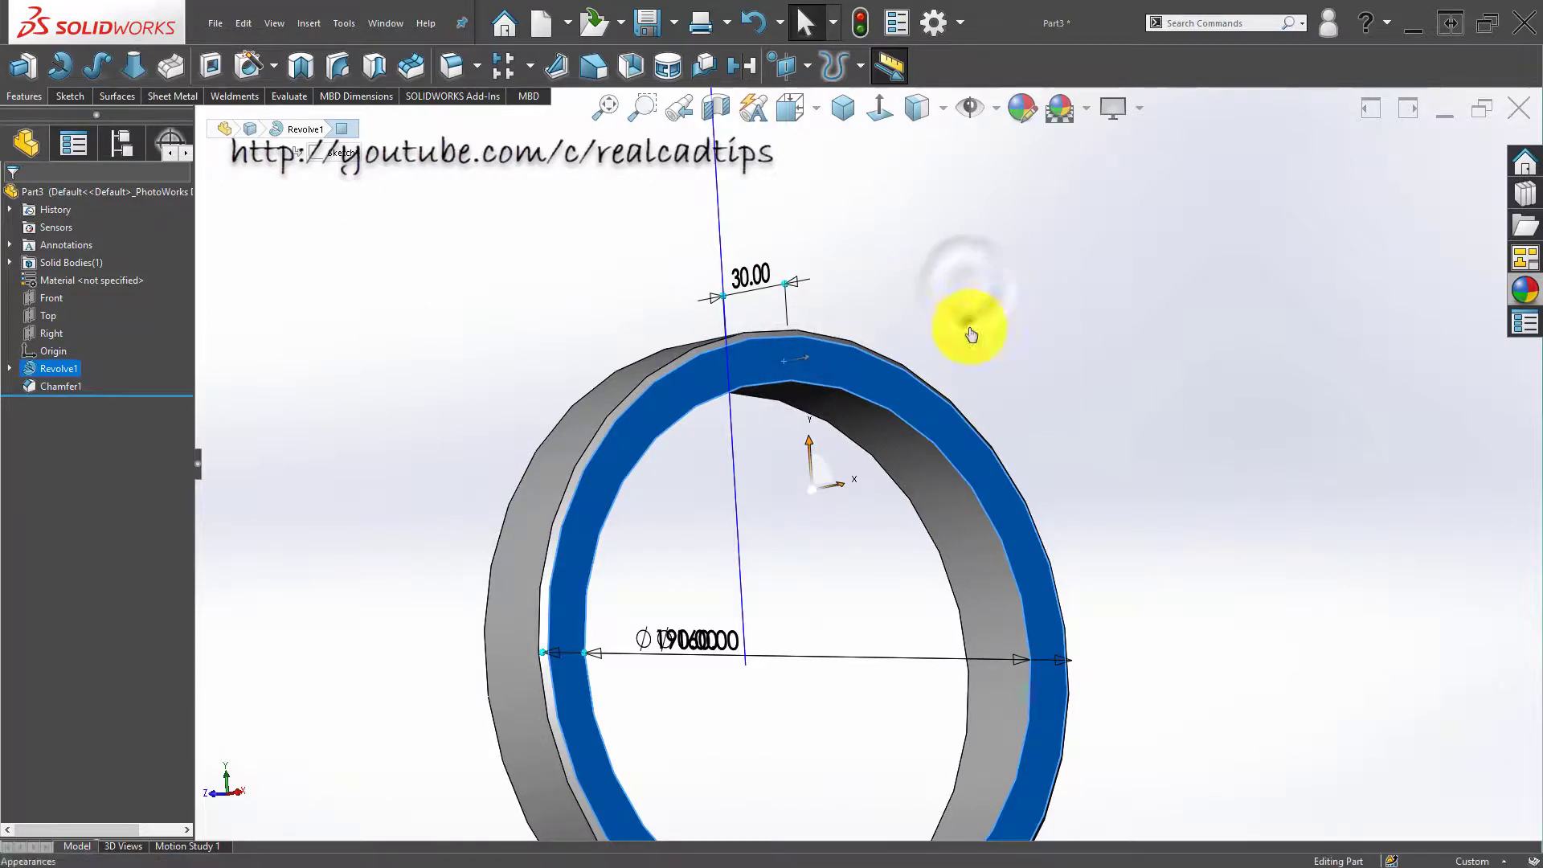
{"action": "left_click", "coordinate": [728, 374]}
{"action": "left_click", "coordinate": [58, 529]}
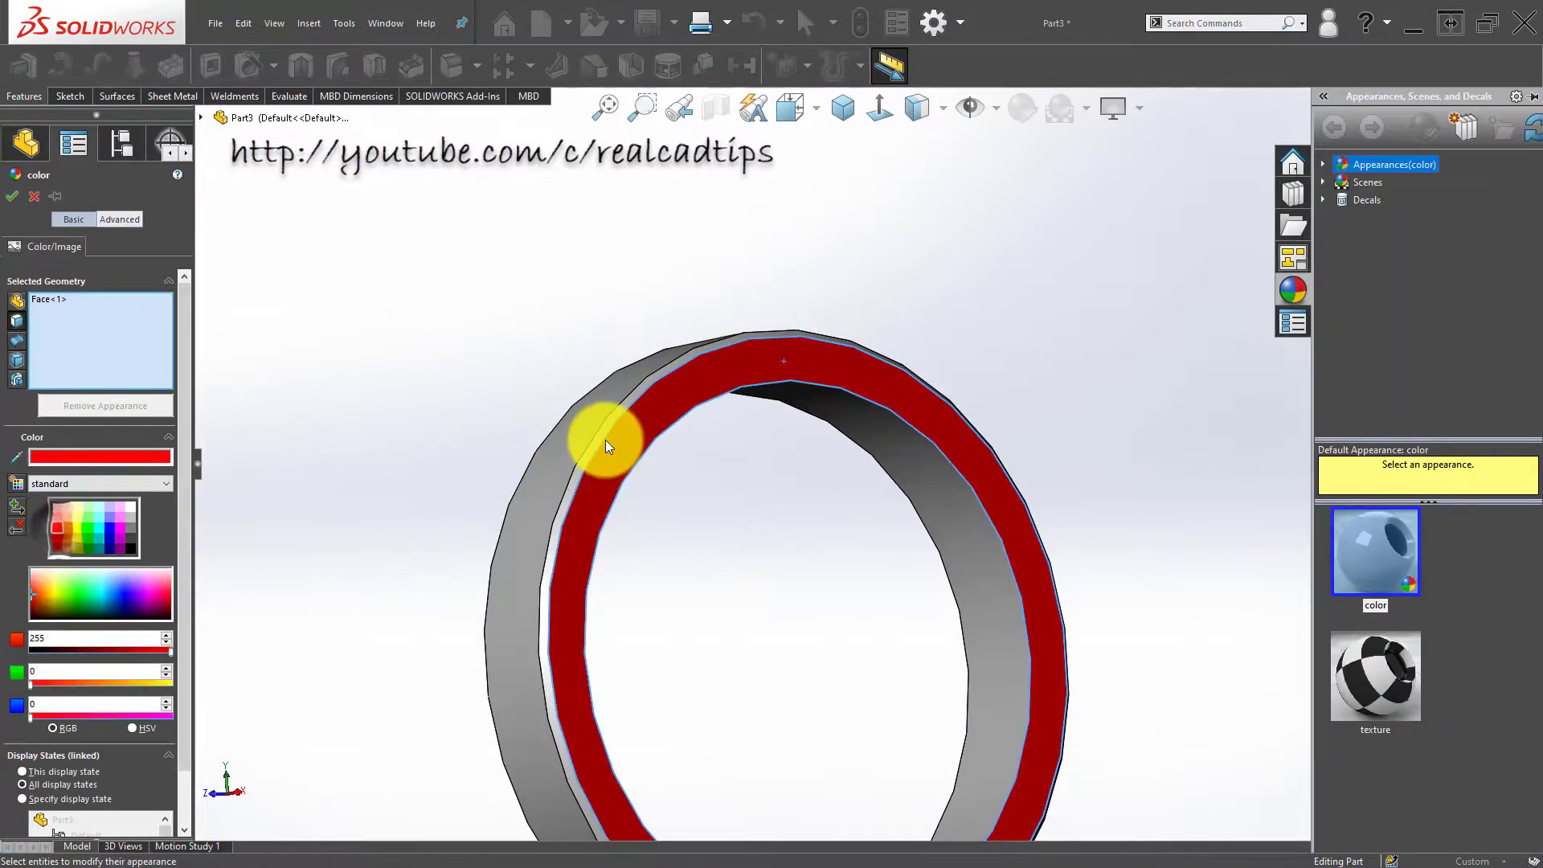
Step: Add the remaining inner faces to the red colour, then show the ring in isometric view
{"action": "middle_click_drag", "start_coordinate": [605, 441], "coordinate": [819, 465]}
{"action": "left_click", "coordinate": [278, 408]}
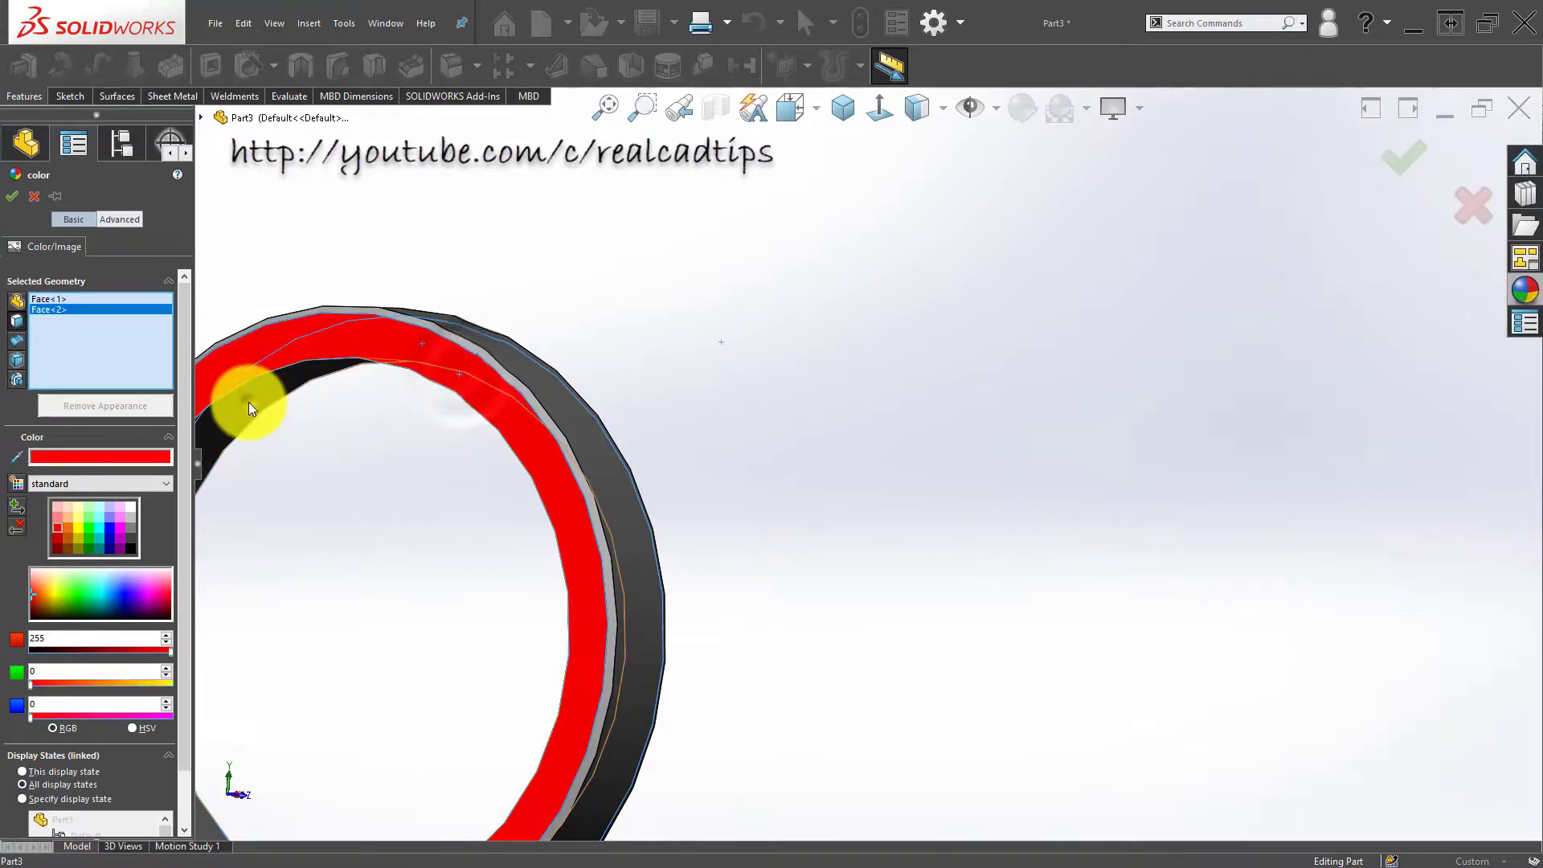
{"action": "mouse_move", "coordinate": [249, 402]}
{"action": "middle_mouse_down"}
{"action": "mouse_move", "coordinate": [552, 385]}
{"action": "mouse_move", "coordinate": [499, 399]}
{"action": "middle_mouse_up"}
{"action": "left_click", "coordinate": [1396, 158]}
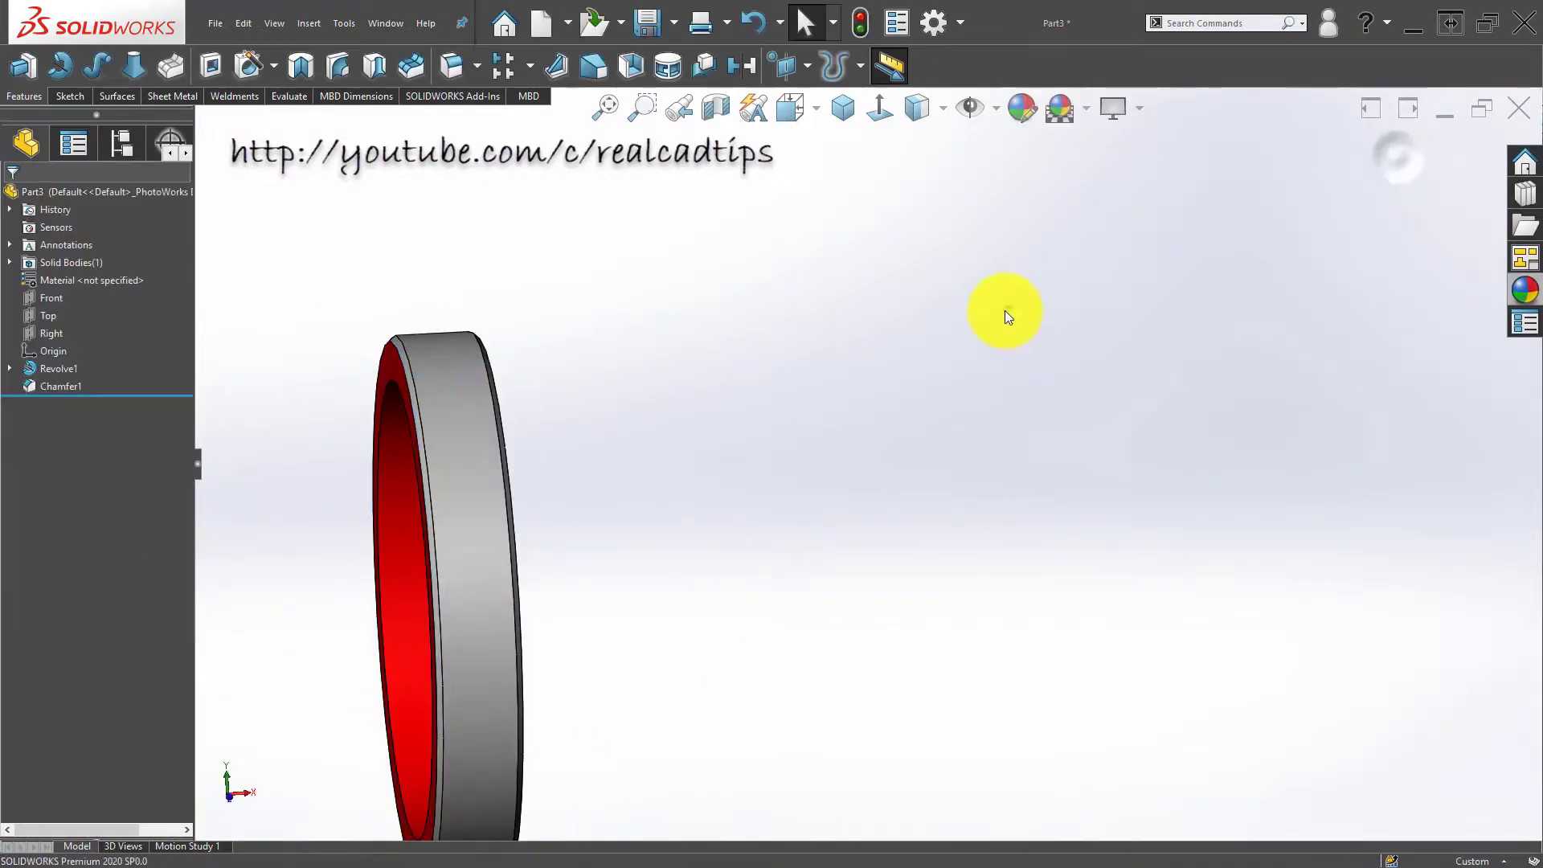
{"action": "left_click", "coordinate": [1005, 310]}
{"action": "left_click", "coordinate": [840, 110]}
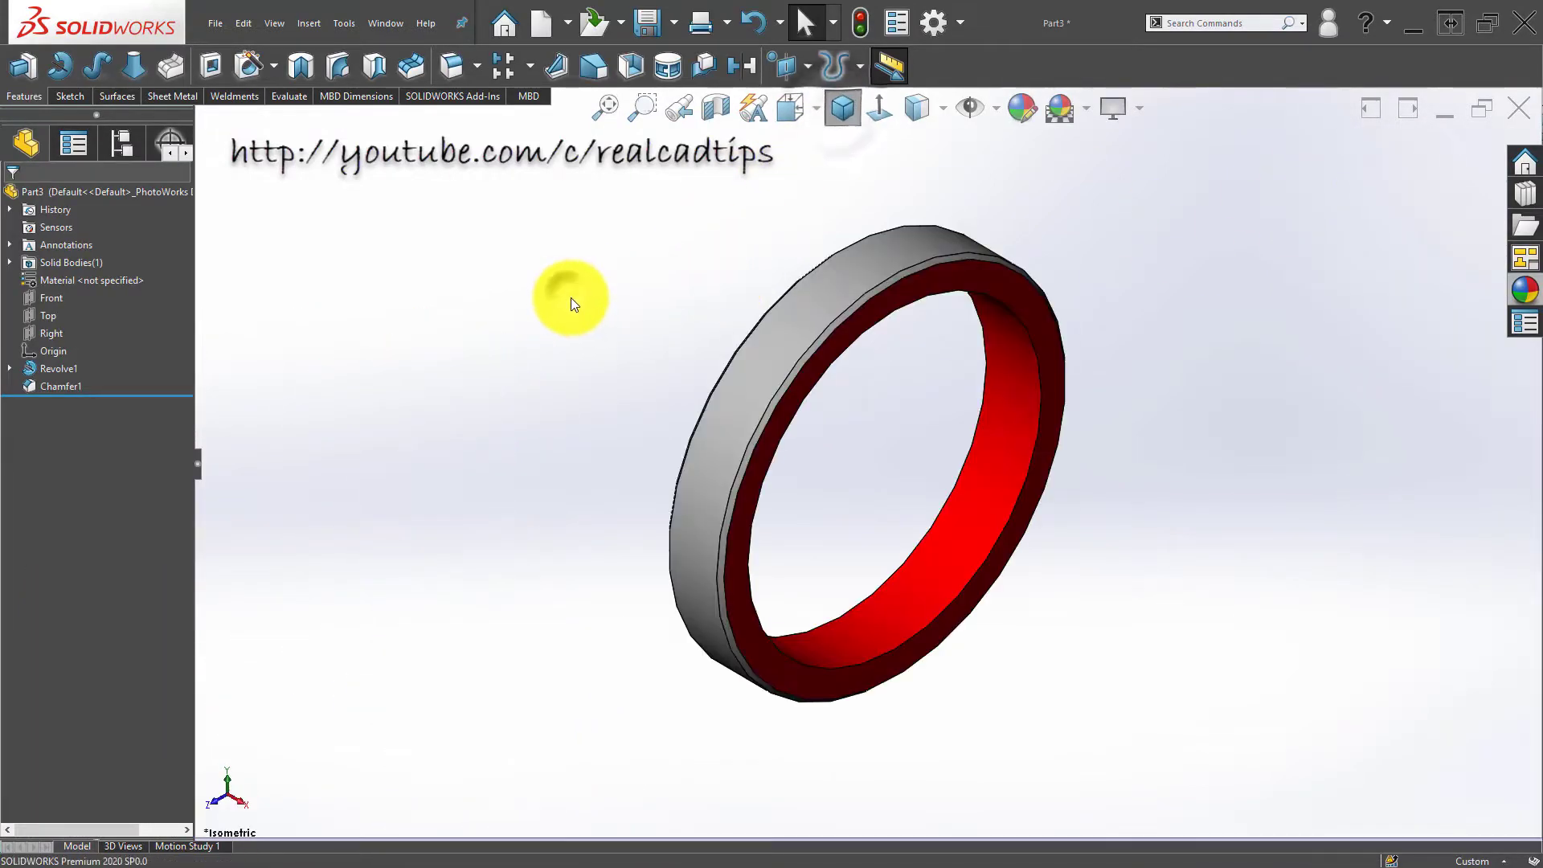